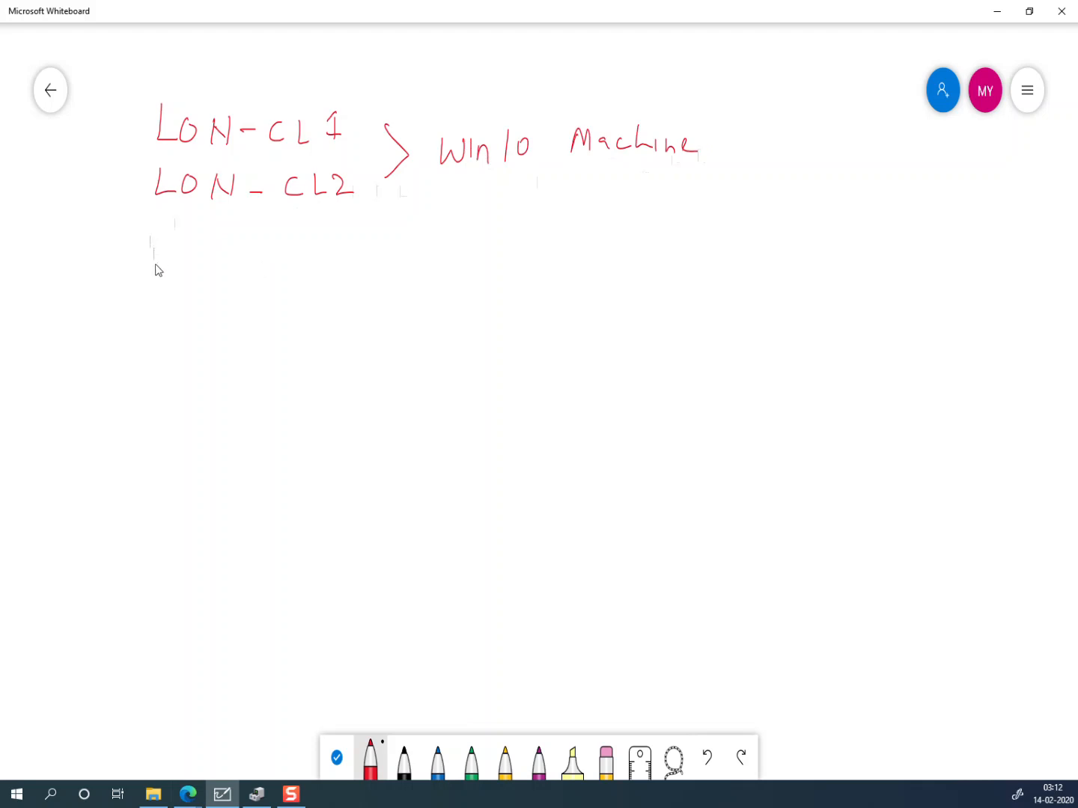
Step: Handwrite 'LON-DC1 – Domain Controller' in red pen on a new line
{"action": "mouse_move", "coordinate": [158, 282]}
{"action": "left_mouse_down"}
{"action": "mouse_move", "coordinate": [219, 267]}
{"action": "mouse_move", "coordinate": [225, 284]}
{"action": "mouse_move", "coordinate": [247, 272]}
{"action": "mouse_move", "coordinate": [276, 285]}
{"action": "mouse_move", "coordinate": [346, 283]}
{"action": "mouse_move", "coordinate": [390, 265]}
{"action": "mouse_move", "coordinate": [446, 277]}
{"action": "left_mouse_up"}
{"action": "mouse_move", "coordinate": [448, 249]}
{"action": "left_mouse_down"}
{"action": "mouse_move", "coordinate": [448, 274]}
{"action": "mouse_move", "coordinate": [475, 258]}
{"action": "mouse_move", "coordinate": [504, 279]}
{"action": "mouse_move", "coordinate": [593, 275]}
{"action": "left_mouse_up"}
{"action": "mouse_move", "coordinate": [604, 264]}
{"action": "left_mouse_down"}
{"action": "mouse_move", "coordinate": [703, 281]}
{"action": "mouse_move", "coordinate": [732, 267]}
{"action": "left_mouse_up"}
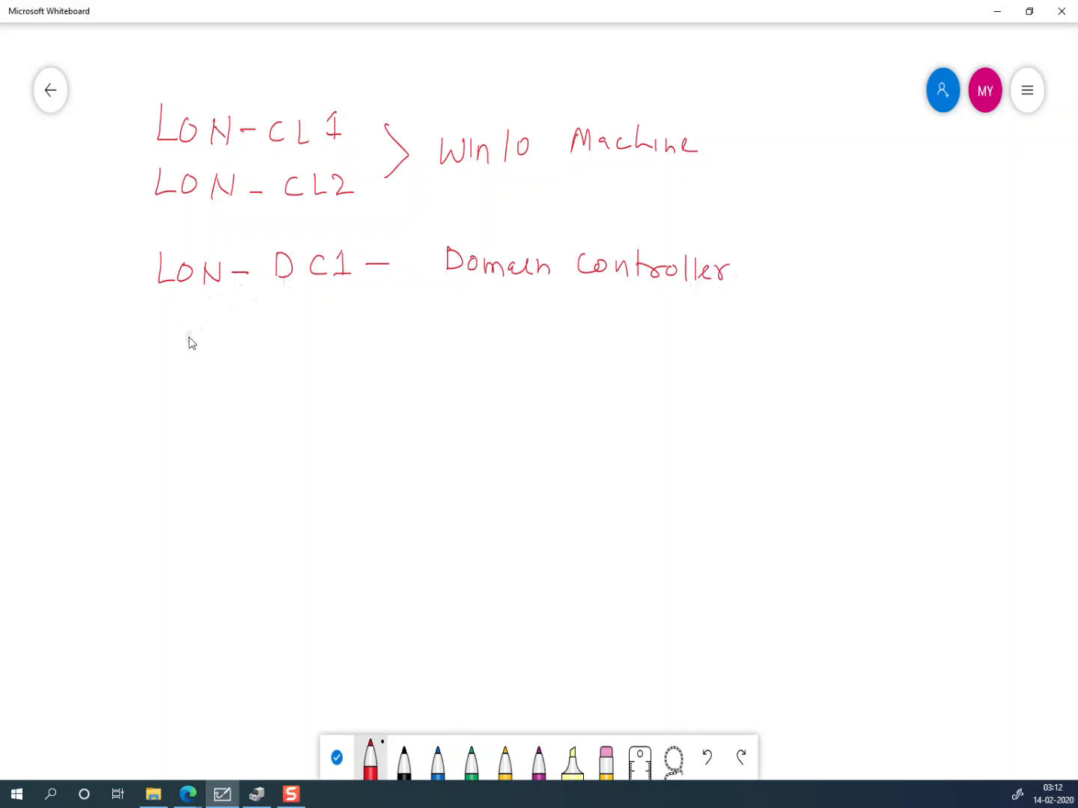
Step: Handwrite 'LON-DS1 – Azure AD Connect' on the next line
{"action": "mouse_move", "coordinate": [158, 324]}
{"action": "left_mouse_down"}
{"action": "mouse_move", "coordinate": [172, 355]}
{"action": "mouse_move", "coordinate": [185, 340]}
{"action": "mouse_move", "coordinate": [200, 358]}
{"action": "mouse_move", "coordinate": [217, 338]}
{"action": "mouse_move", "coordinate": [300, 358]}
{"action": "mouse_move", "coordinate": [339, 329]}
{"action": "mouse_move", "coordinate": [339, 352]}
{"action": "mouse_move", "coordinate": [410, 348]}
{"action": "left_mouse_up"}
{"action": "mouse_move", "coordinate": [416, 333]}
{"action": "left_mouse_down"}
{"action": "mouse_move", "coordinate": [422, 348]}
{"action": "mouse_move", "coordinate": [444, 349]}
{"action": "mouse_move", "coordinate": [448, 337]}
{"action": "mouse_move", "coordinate": [470, 360]}
{"action": "mouse_move", "coordinate": [488, 353]}
{"action": "left_mouse_up"}
{"action": "mouse_move", "coordinate": [492, 348]}
{"action": "left_mouse_down"}
{"action": "mouse_move", "coordinate": [508, 338]}
{"action": "mouse_move", "coordinate": [591, 351]}
{"action": "mouse_move", "coordinate": [590, 341]}
{"action": "left_mouse_up"}
{"action": "left_click_drag", "start_coordinate": [605, 329], "coordinate": [606, 349]}
{"action": "mouse_move", "coordinate": [606, 328]}
{"action": "left_mouse_down"}
{"action": "mouse_move", "coordinate": [614, 349]}
{"action": "mouse_move", "coordinate": [660, 346]}
{"action": "left_mouse_up"}
{"action": "mouse_move", "coordinate": [674, 341]}
{"action": "left_mouse_down"}
{"action": "mouse_move", "coordinate": [678, 350]}
{"action": "mouse_move", "coordinate": [673, 340]}
{"action": "left_mouse_up"}
{"action": "mouse_move", "coordinate": [689, 330]}
{"action": "left_mouse_down"}
{"action": "mouse_move", "coordinate": [692, 352]}
{"action": "mouse_move", "coordinate": [748, 350]}
{"action": "left_mouse_up"}
{"action": "mouse_move", "coordinate": [761, 326]}
{"action": "left_mouse_down"}
{"action": "mouse_move", "coordinate": [763, 353]}
{"action": "mouse_move", "coordinate": [771, 345]}
{"action": "left_mouse_up"}
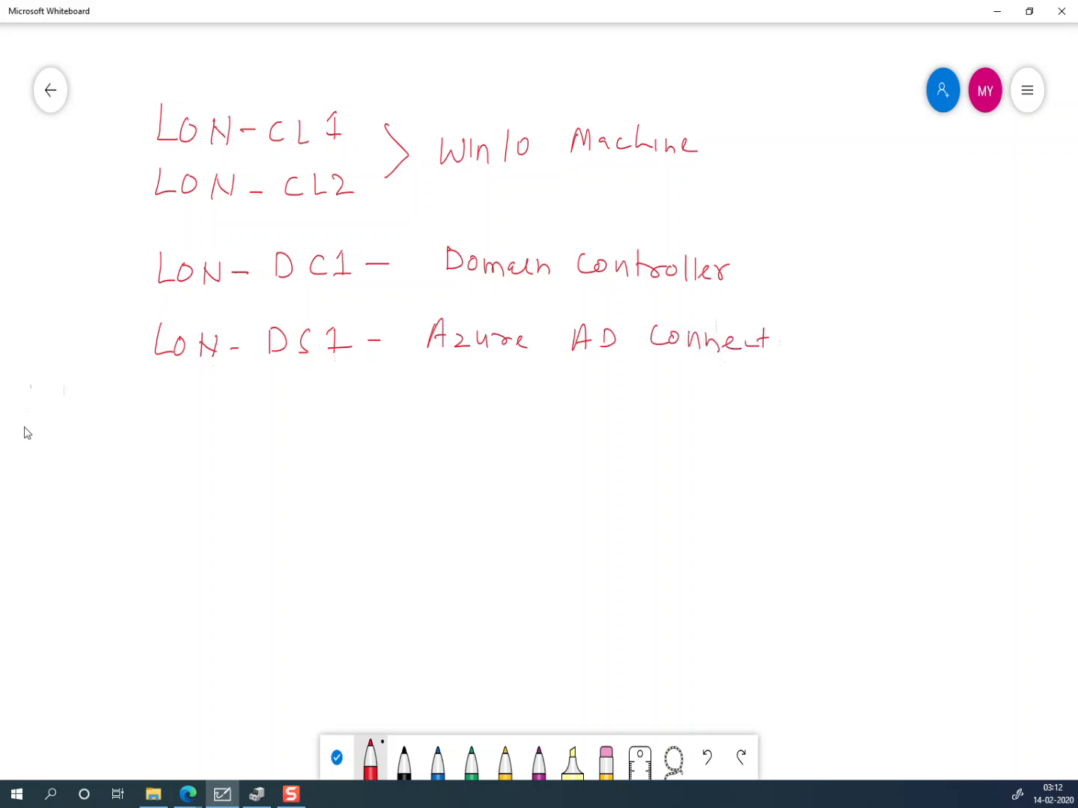
Step: Write LON-SVR1 and LON-SVR2 below and join them with a brace
{"action": "left_click_drag", "start_coordinate": [163, 392], "coordinate": [185, 428]}
{"action": "mouse_move", "coordinate": [196, 414]}
{"action": "left_mouse_down"}
{"action": "mouse_move", "coordinate": [191, 430]}
{"action": "mouse_move", "coordinate": [199, 411]}
{"action": "left_mouse_up"}
{"action": "left_click_drag", "start_coordinate": [210, 426], "coordinate": [236, 401]}
{"action": "mouse_move", "coordinate": [237, 416]}
{"action": "left_mouse_down"}
{"action": "mouse_move", "coordinate": [257, 427]}
{"action": "mouse_move", "coordinate": [291, 401]}
{"action": "mouse_move", "coordinate": [342, 422]}
{"action": "left_mouse_up"}
{"action": "left_click_drag", "start_coordinate": [165, 465], "coordinate": [187, 487]}
{"action": "mouse_move", "coordinate": [207, 461]}
{"action": "left_mouse_down"}
{"action": "mouse_move", "coordinate": [199, 482]}
{"action": "mouse_move", "coordinate": [208, 461]}
{"action": "left_mouse_up"}
{"action": "mouse_move", "coordinate": [224, 462]}
{"action": "left_mouse_down"}
{"action": "mouse_move", "coordinate": [225, 478]}
{"action": "mouse_move", "coordinate": [242, 479]}
{"action": "left_mouse_up"}
{"action": "mouse_move", "coordinate": [246, 460]}
{"action": "left_mouse_down"}
{"action": "mouse_move", "coordinate": [245, 479]}
{"action": "mouse_move", "coordinate": [261, 471]}
{"action": "mouse_move", "coordinate": [273, 486]}
{"action": "mouse_move", "coordinate": [315, 458]}
{"action": "left_mouse_up"}
{"action": "mouse_move", "coordinate": [320, 458]}
{"action": "left_mouse_down"}
{"action": "mouse_move", "coordinate": [320, 479]}
{"action": "mouse_move", "coordinate": [364, 486]}
{"action": "left_mouse_up"}
{"action": "mouse_move", "coordinate": [370, 406]}
{"action": "left_mouse_down"}
{"action": "mouse_move", "coordinate": [393, 433]}
{"action": "mouse_move", "coordinate": [375, 449]}
{"action": "left_mouse_up"}
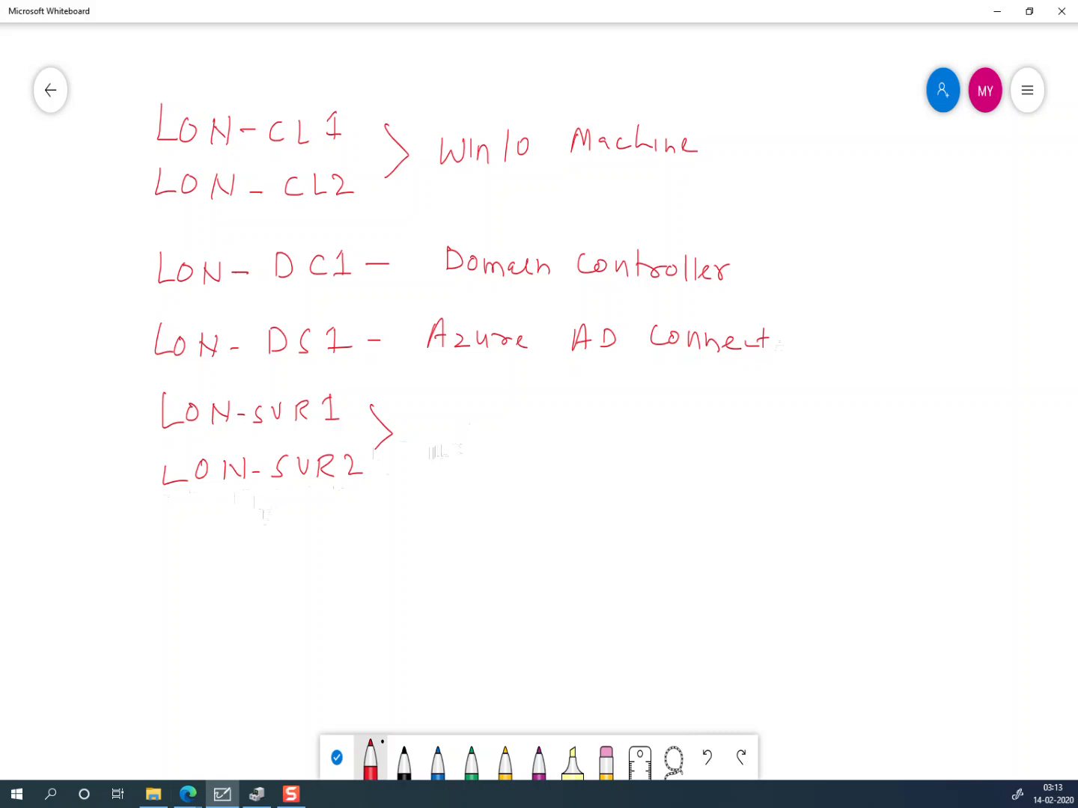
Step: Handwrite the label LON-WAP1 on a new line below LON-SVR2
{"action": "key", "text": "alt+Tab"}
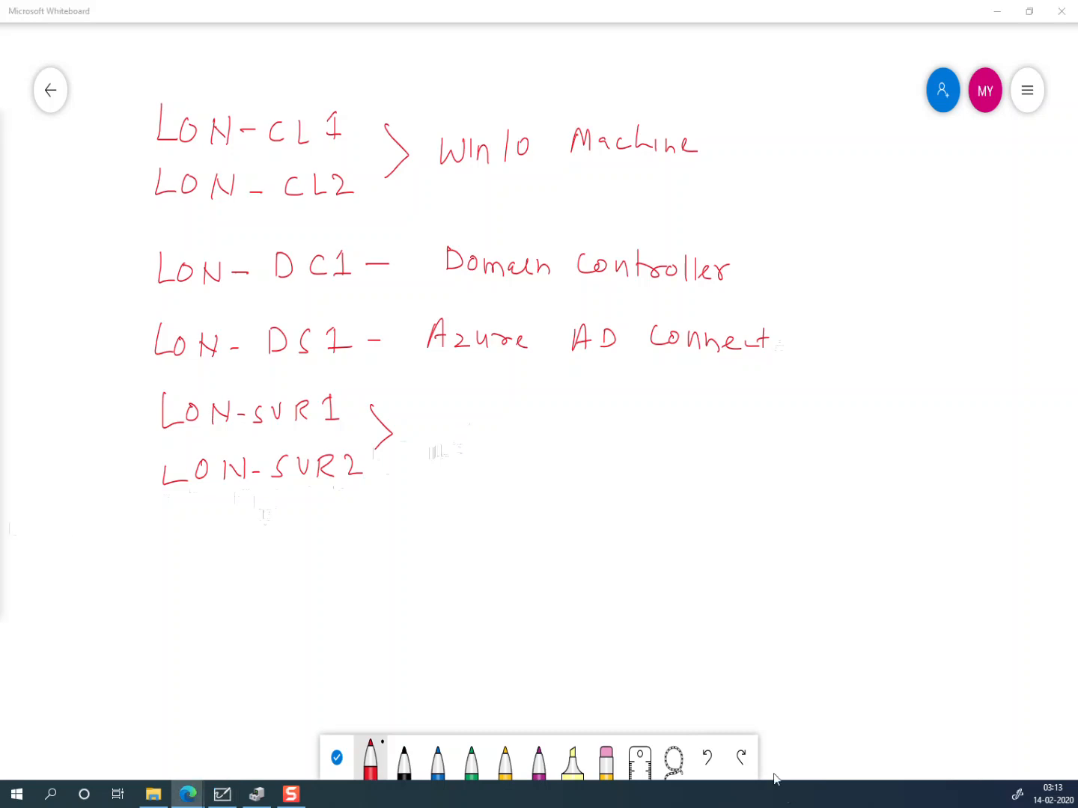
{"action": "left_click_drag", "start_coordinate": [158, 527], "coordinate": [172, 551]}
{"action": "left_click_drag", "start_coordinate": [189, 531], "coordinate": [190, 531]}
{"action": "mouse_move", "coordinate": [215, 530]}
{"action": "left_mouse_down"}
{"action": "mouse_move", "coordinate": [215, 549]}
{"action": "mouse_move", "coordinate": [232, 551]}
{"action": "left_mouse_up"}
{"action": "mouse_move", "coordinate": [232, 550]}
{"action": "left_mouse_down"}
{"action": "mouse_move", "coordinate": [232, 532]}
{"action": "mouse_move", "coordinate": [292, 550]}
{"action": "mouse_move", "coordinate": [313, 529]}
{"action": "mouse_move", "coordinate": [333, 551]}
{"action": "left_mouse_up"}
{"action": "left_click_drag", "start_coordinate": [319, 541], "coordinate": [348, 551]}
{"action": "mouse_move", "coordinate": [348, 530]}
{"action": "left_mouse_down"}
{"action": "mouse_move", "coordinate": [350, 540]}
{"action": "mouse_move", "coordinate": [368, 538]}
{"action": "mouse_move", "coordinate": [368, 552]}
{"action": "mouse_move", "coordinate": [410, 549]}
{"action": "left_mouse_up"}
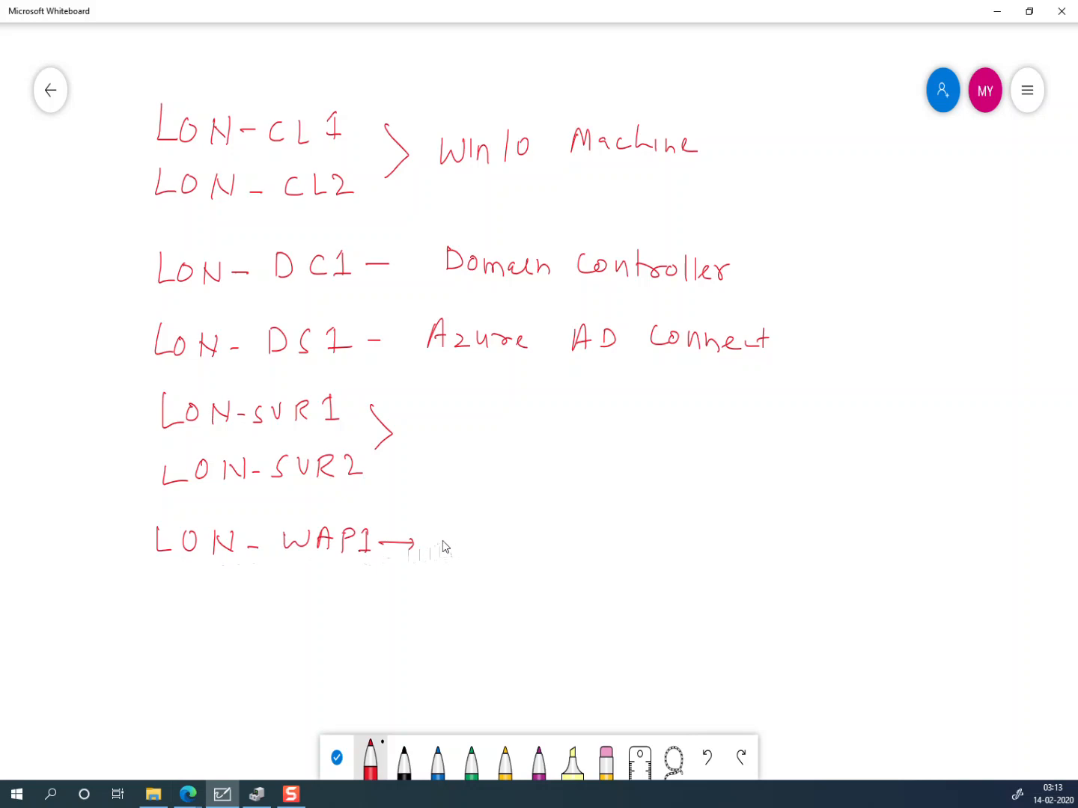
Step: Write 'Public DNS Server & ADFs Server' after the LON-WAP1 arrow
{"action": "left_click_drag", "start_coordinate": [453, 524], "coordinate": [454, 553]}
{"action": "mouse_move", "coordinate": [454, 522]}
{"action": "left_mouse_down"}
{"action": "mouse_move", "coordinate": [454, 535]}
{"action": "mouse_move", "coordinate": [495, 541]}
{"action": "left_mouse_up"}
{"action": "mouse_move", "coordinate": [499, 520]}
{"action": "left_mouse_down"}
{"action": "mouse_move", "coordinate": [506, 550]}
{"action": "mouse_move", "coordinate": [580, 553]}
{"action": "mouse_move", "coordinate": [627, 535]}
{"action": "mouse_move", "coordinate": [634, 555]}
{"action": "mouse_move", "coordinate": [778, 549]}
{"action": "left_mouse_up"}
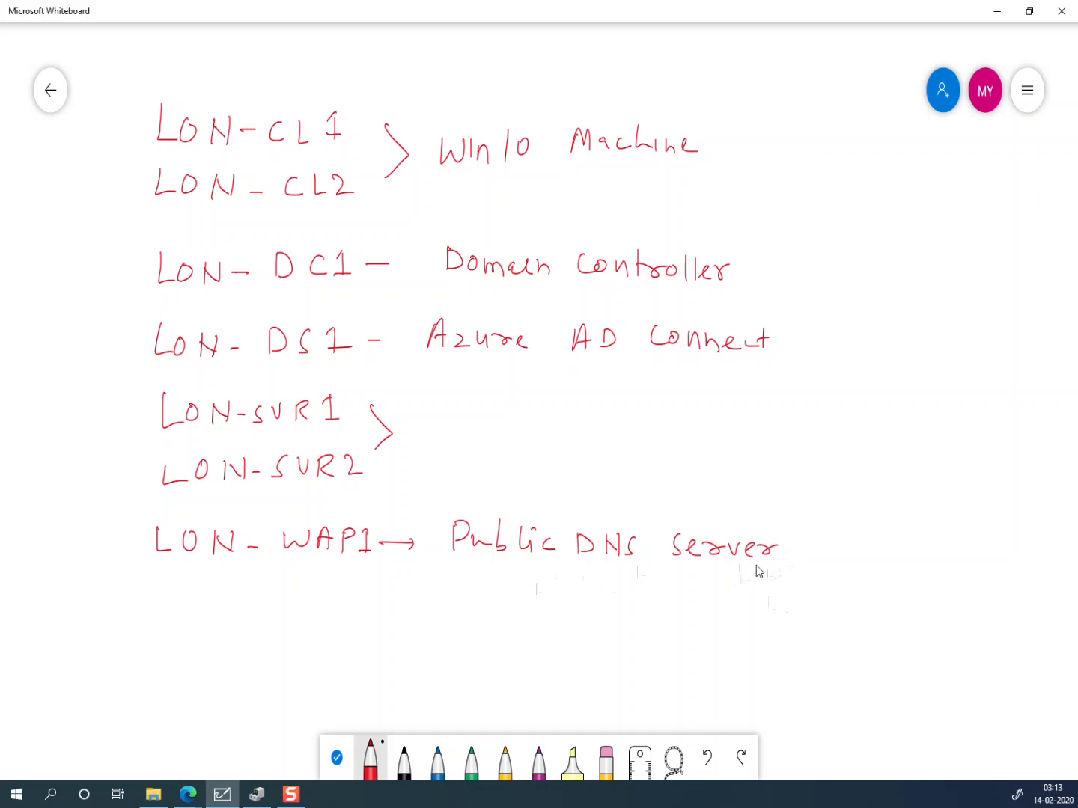
{"action": "mouse_move", "coordinate": [811, 556]}
{"action": "left_mouse_down"}
{"action": "mouse_move", "coordinate": [818, 568]}
{"action": "mouse_move", "coordinate": [909, 542]}
{"action": "mouse_move", "coordinate": [926, 556]}
{"action": "left_mouse_up"}
{"action": "mouse_move", "coordinate": [777, 589]}
{"action": "left_mouse_down"}
{"action": "mouse_move", "coordinate": [760, 605]}
{"action": "mouse_move", "coordinate": [896, 595]}
{"action": "left_mouse_up"}
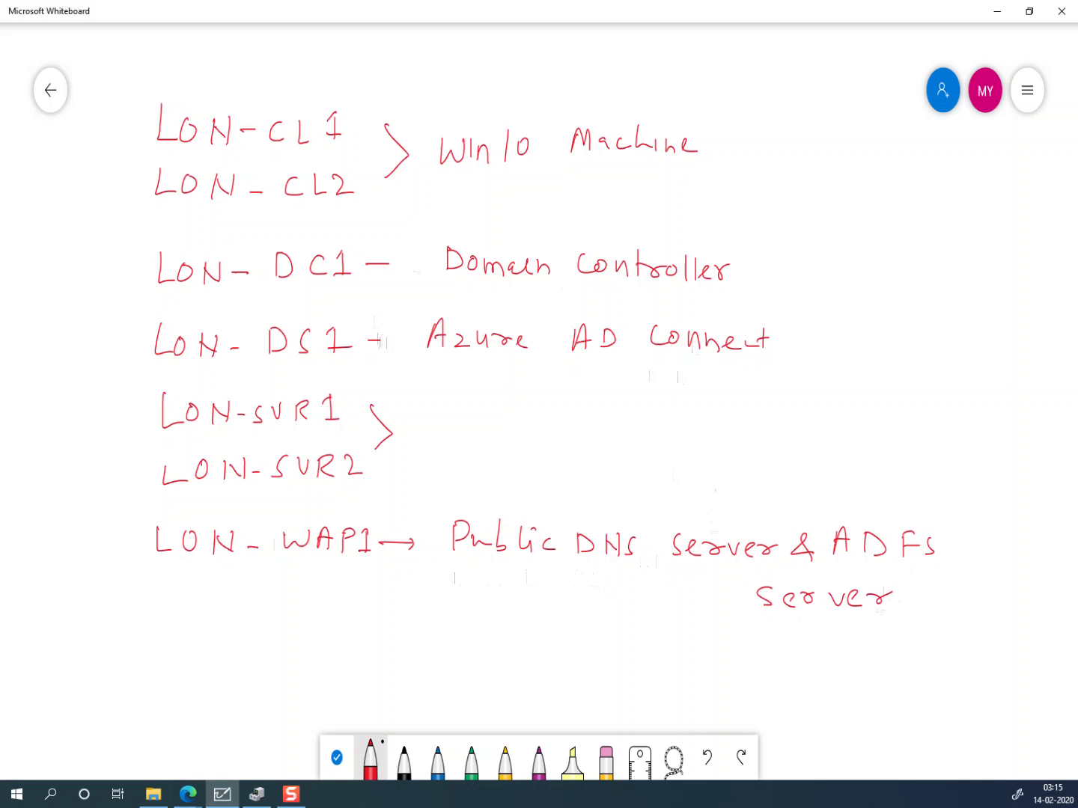
Step: Switch away from the Whiteboard window toward Edge on the taskbar
{"action": "key", "text": "alt+Tab"}
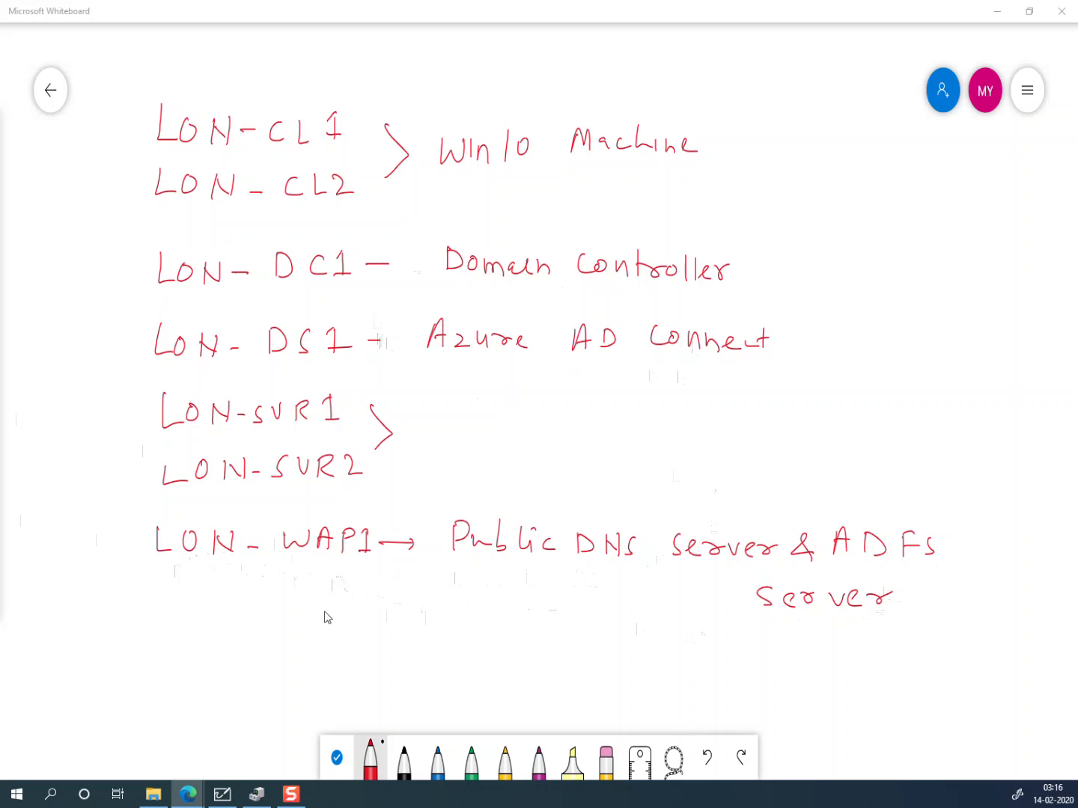
{"action": "mouse_move", "coordinate": [201, 799]}
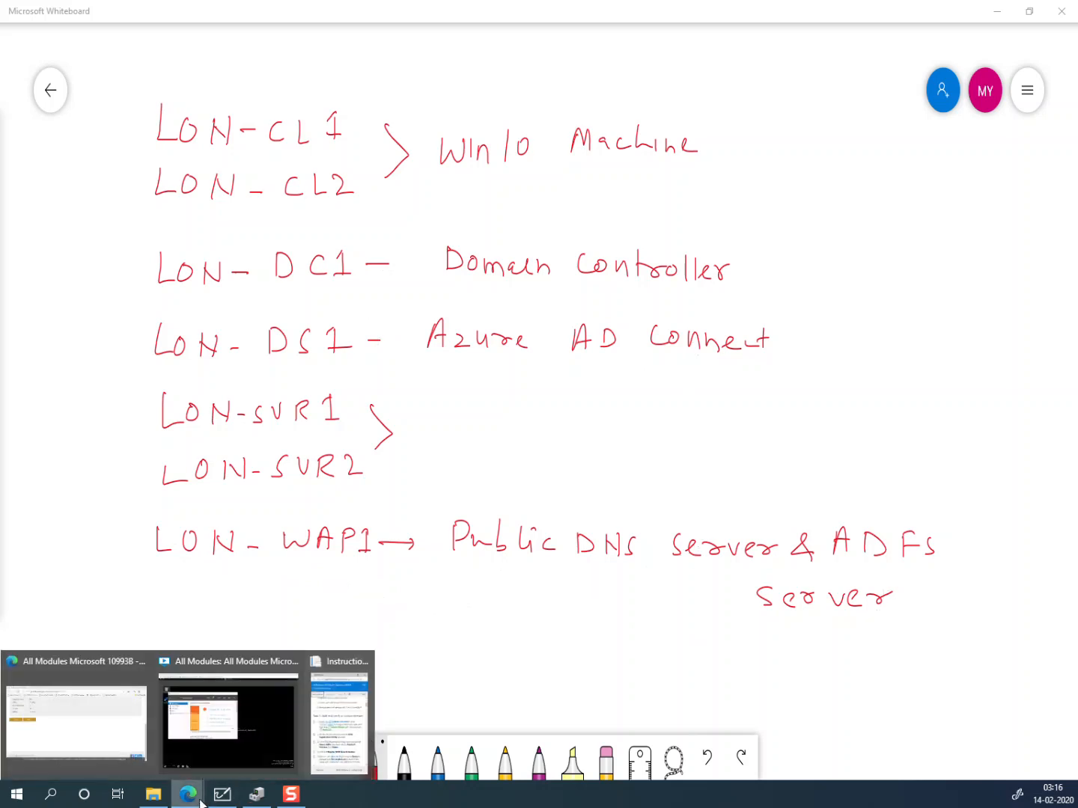
Step: Launch Dns Registration from the LON-WAP1 desktop and register the listed DNS records
{"action": "left_click", "coordinate": [224, 726]}
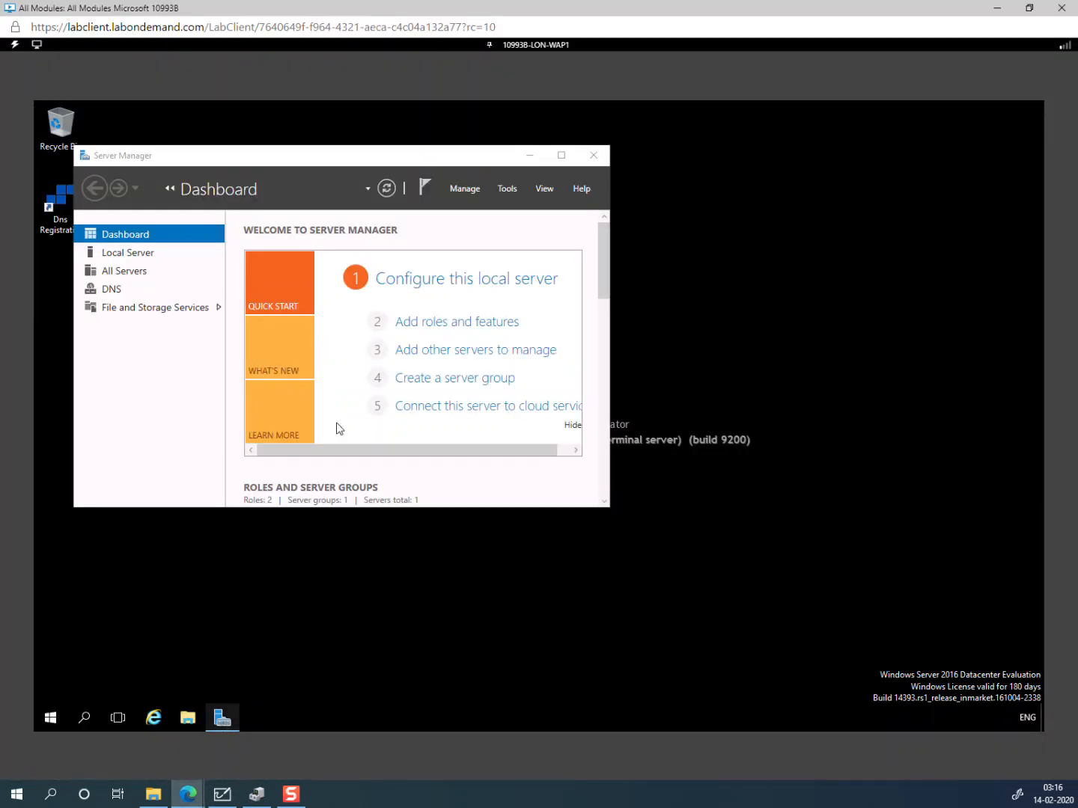
{"action": "left_click", "coordinate": [529, 155]}
{"action": "left_click", "coordinate": [69, 229]}
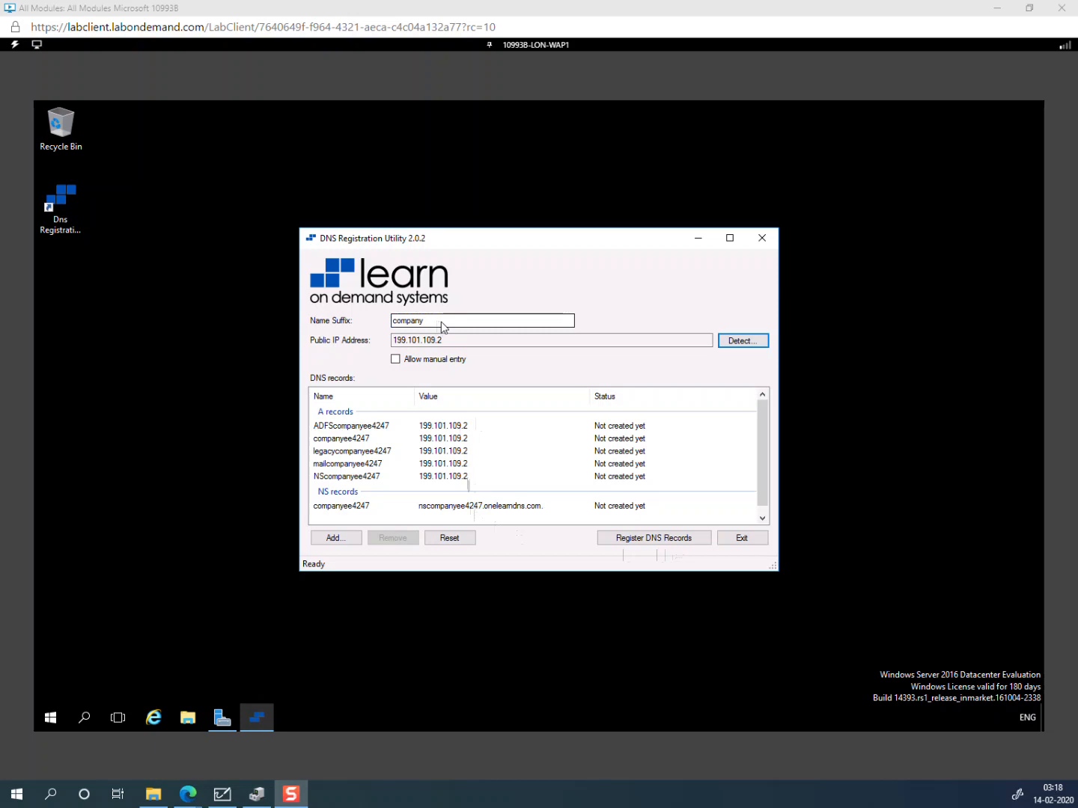
{"action": "left_click", "coordinate": [636, 541]}
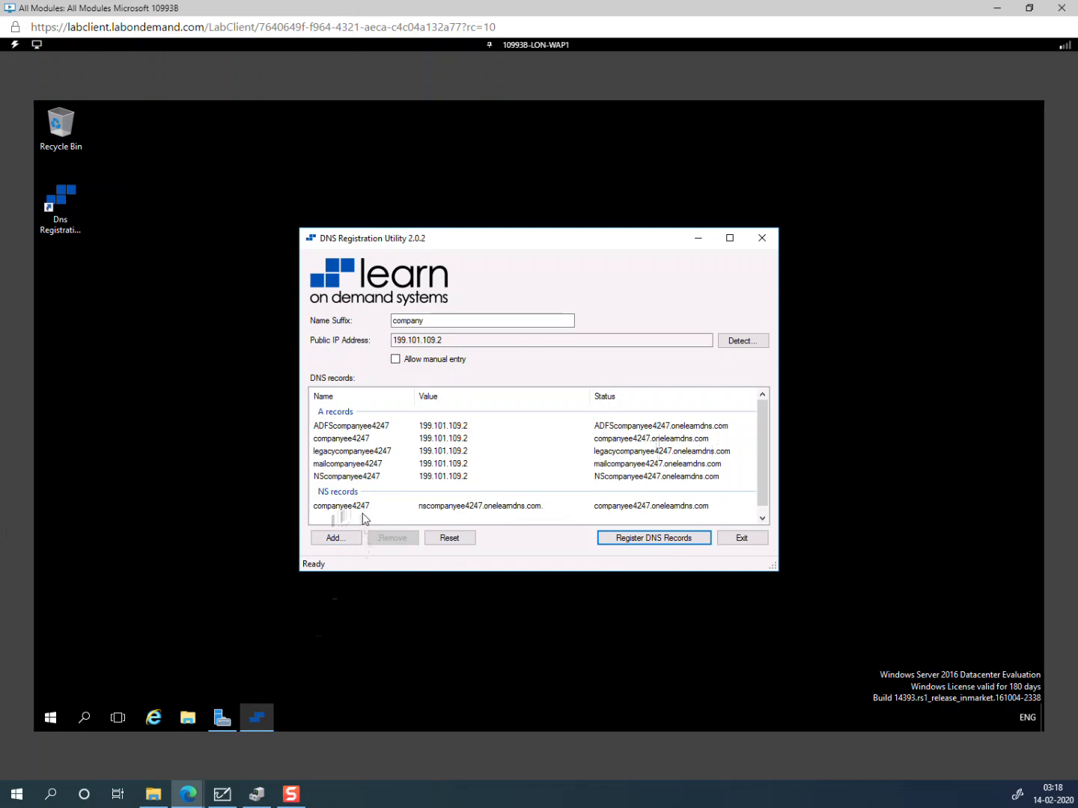
Step: Open the Run box from the Start button's context menu
{"action": "right_click", "coordinate": [17, 795]}
{"action": "left_click", "coordinate": [39, 731]}
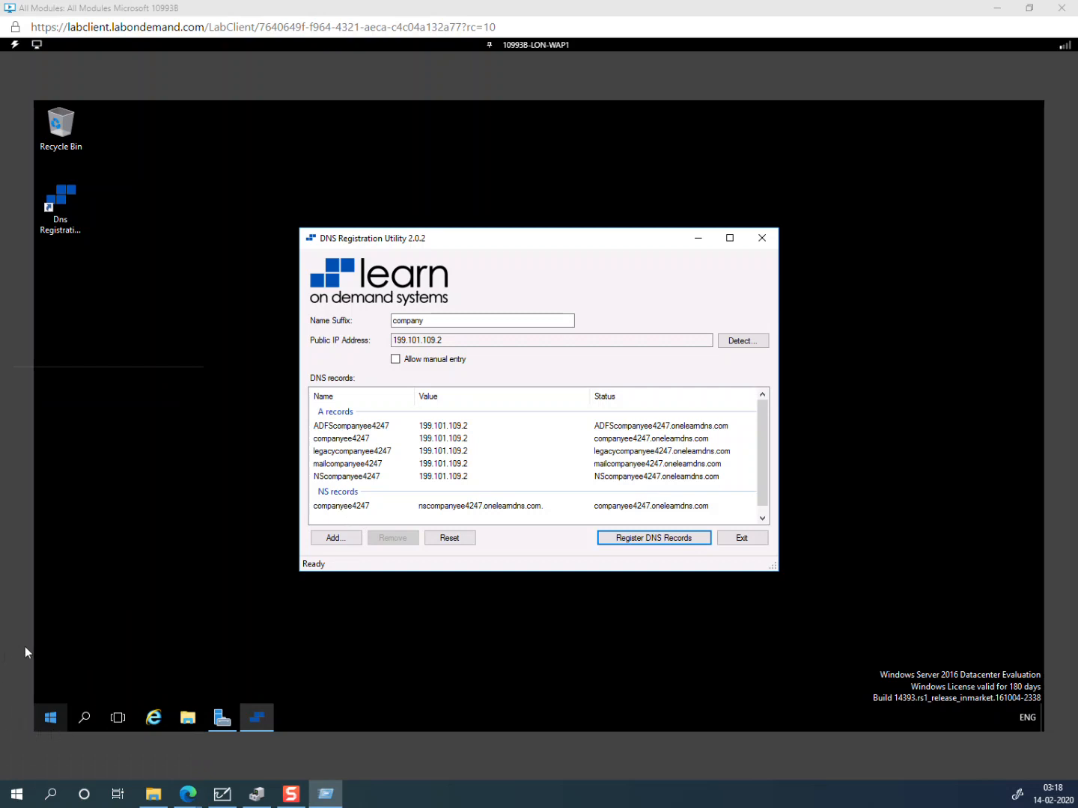
Step: Launch Notepad and type the name companyee4247
{"action": "key", "text": "Return"}
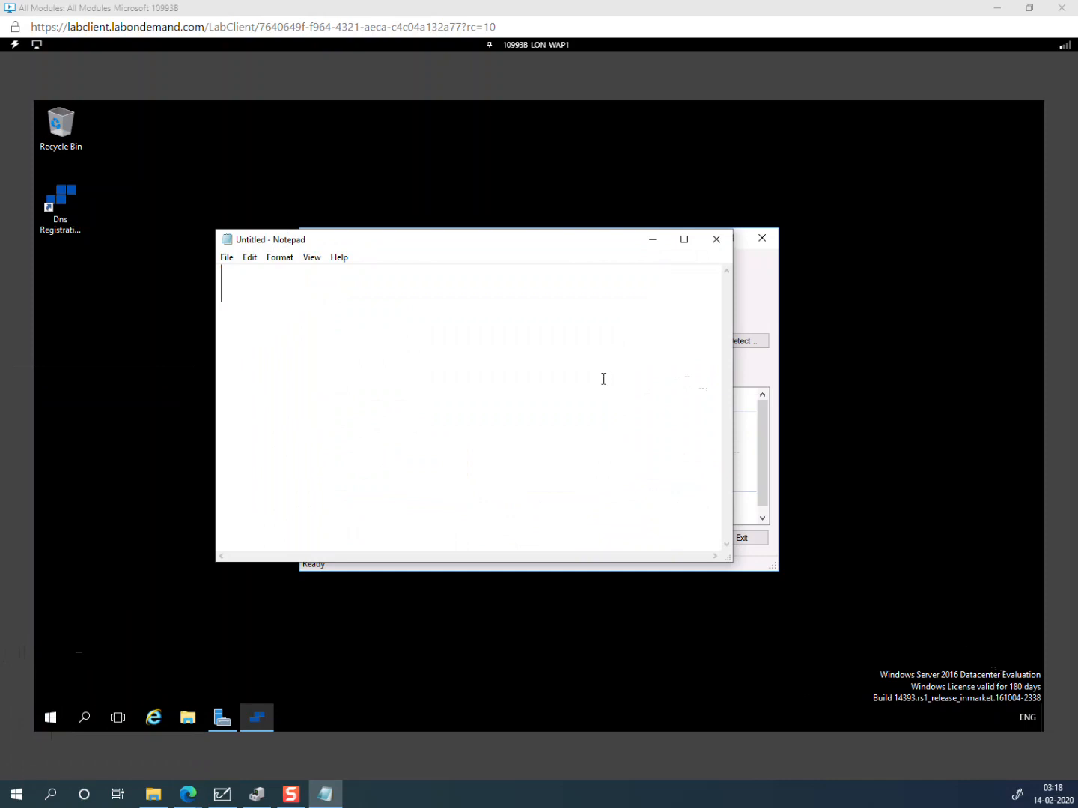
{"action": "left_click_drag", "start_coordinate": [456, 250], "coordinate": [836, 511]}
{"action": "type", "text": "com"}
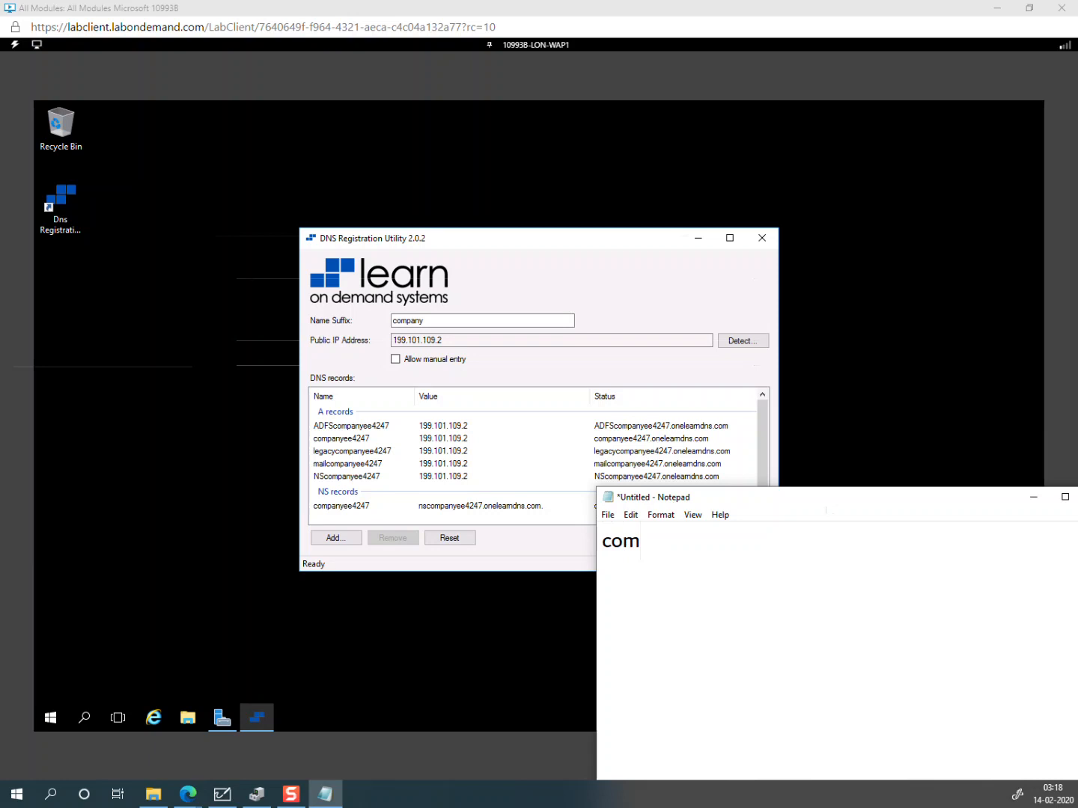
{"action": "type", "text": "panyee4"}
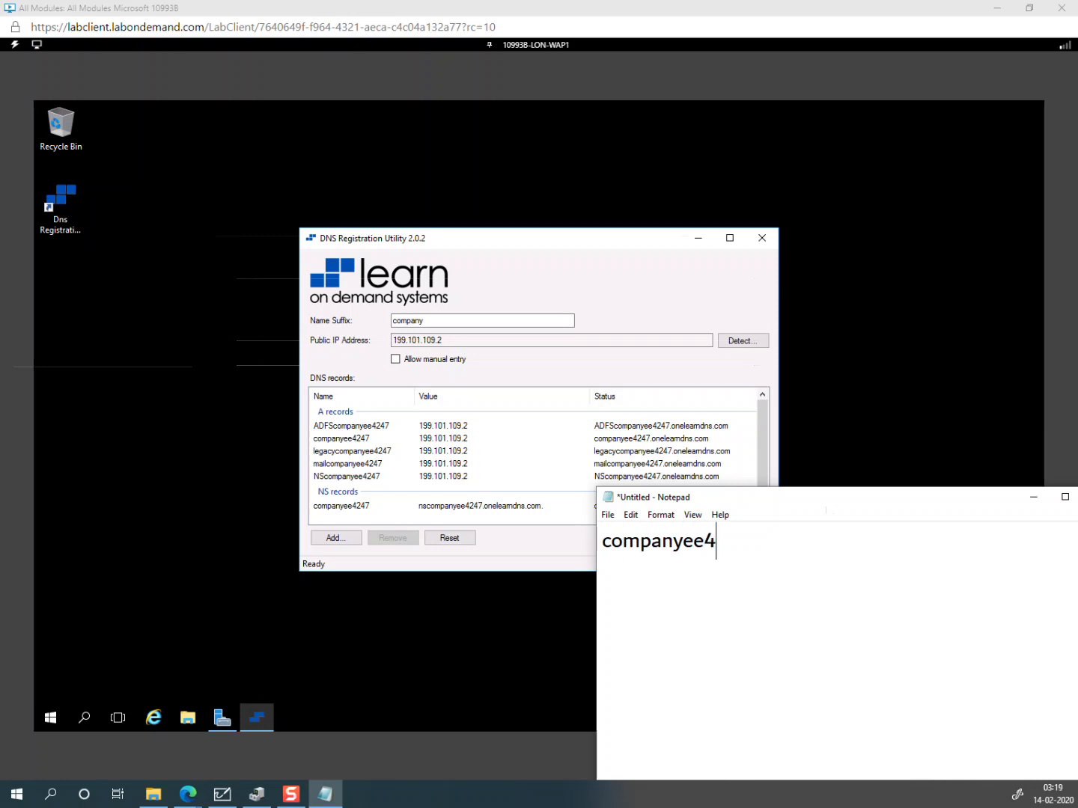
{"action": "type", "text": "247"}
Step: Copy companyee4247, then minimize Notepad to reveal the DNS Registration Utility
{"action": "left_click_drag", "start_coordinate": [752, 541], "coordinate": [605, 553]}
{"action": "right_click", "coordinate": [644, 543]}
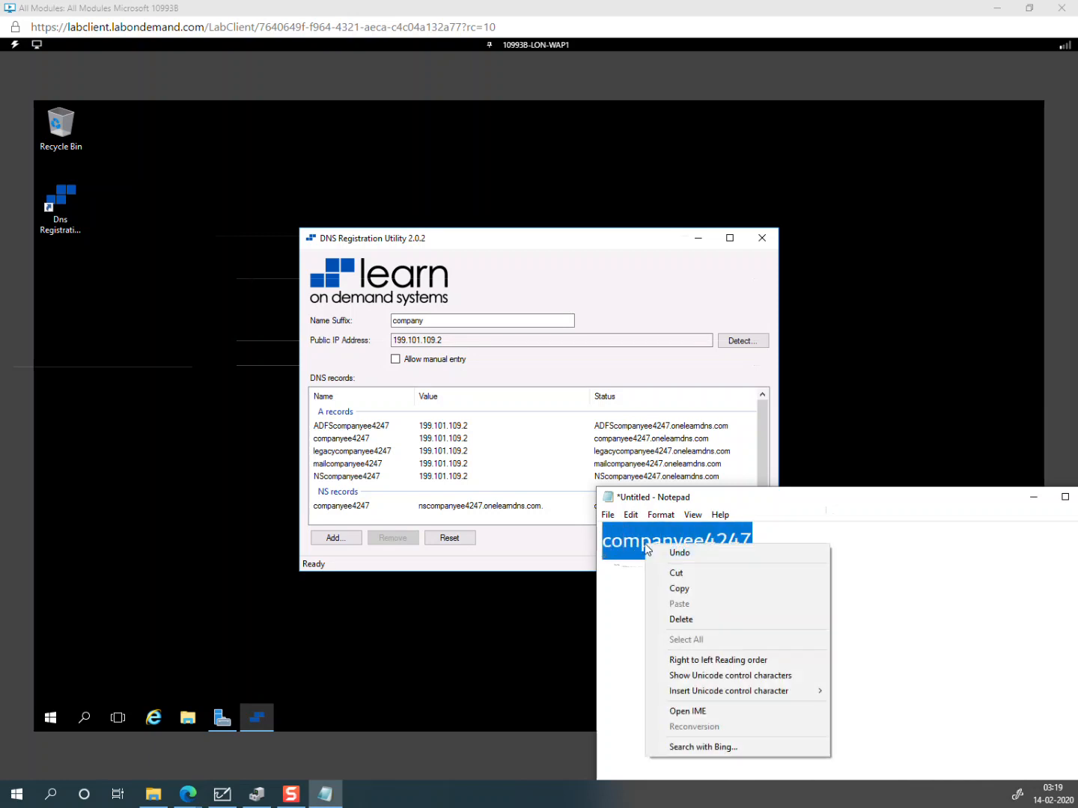
{"action": "left_click", "coordinate": [683, 590]}
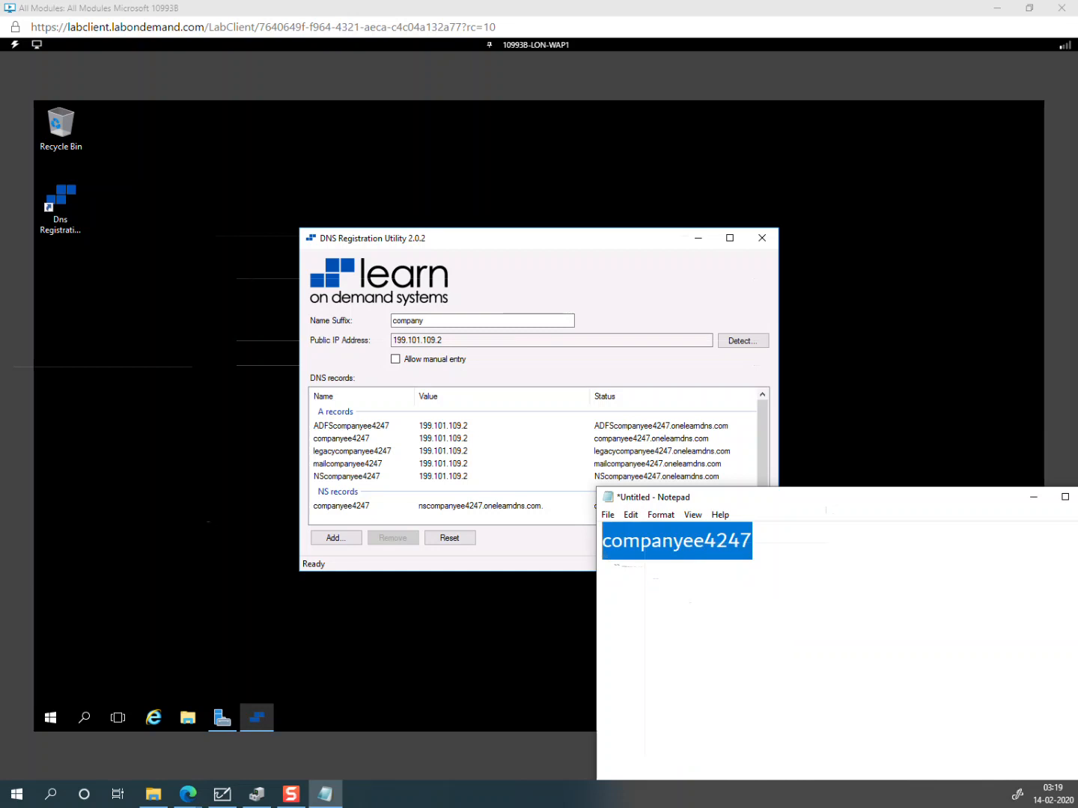
{"action": "key", "text": "alt+Tab"}
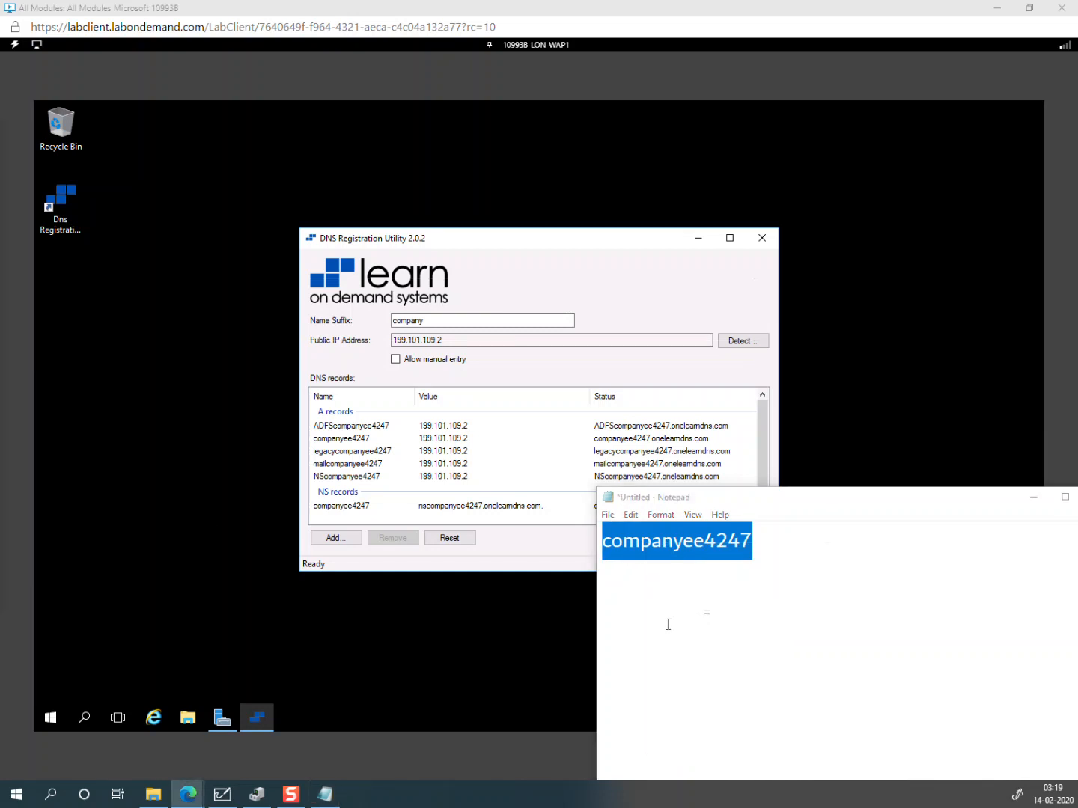
{"action": "left_click", "coordinate": [1033, 496]}
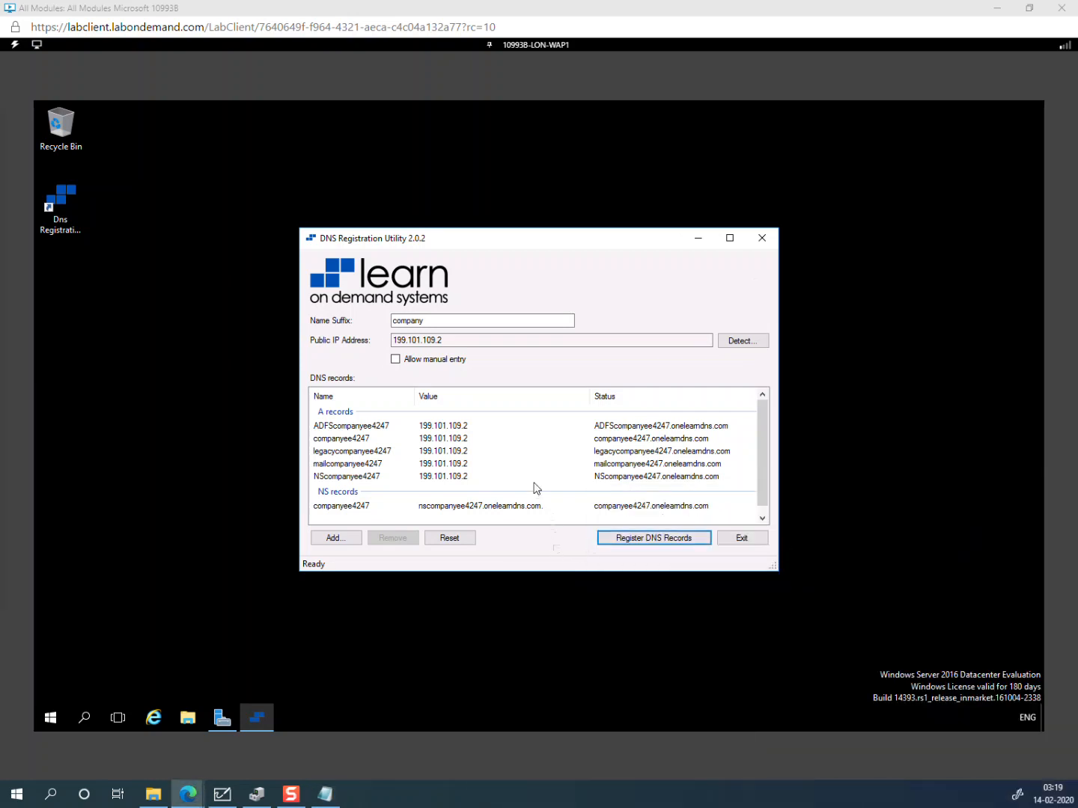
Step: Review the registered DNS records, then bring the Server Manager Dashboard to the front
{"action": "scroll", "coordinate": [540, 477], "scroll_direction": "down", "scroll_amount": 1}
{"action": "scroll", "coordinate": [539, 482], "scroll_direction": "down", "scroll_amount": 1}
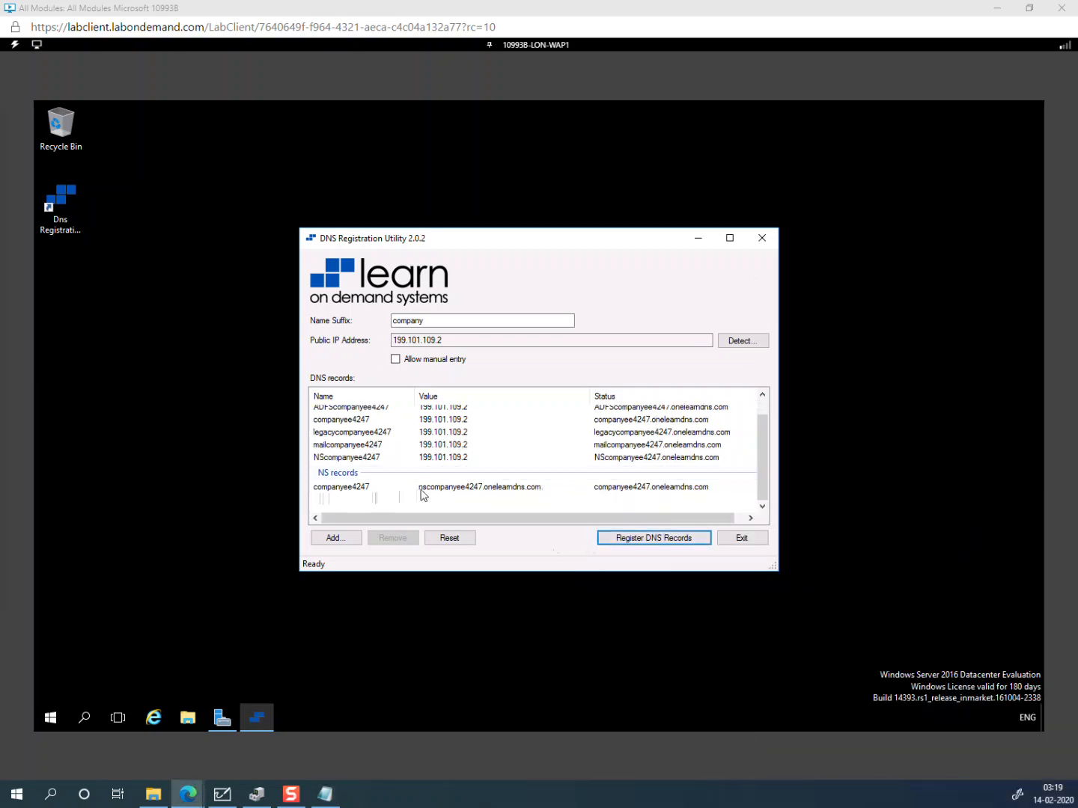
{"action": "scroll", "coordinate": [482, 496], "scroll_direction": "up", "scroll_amount": 2}
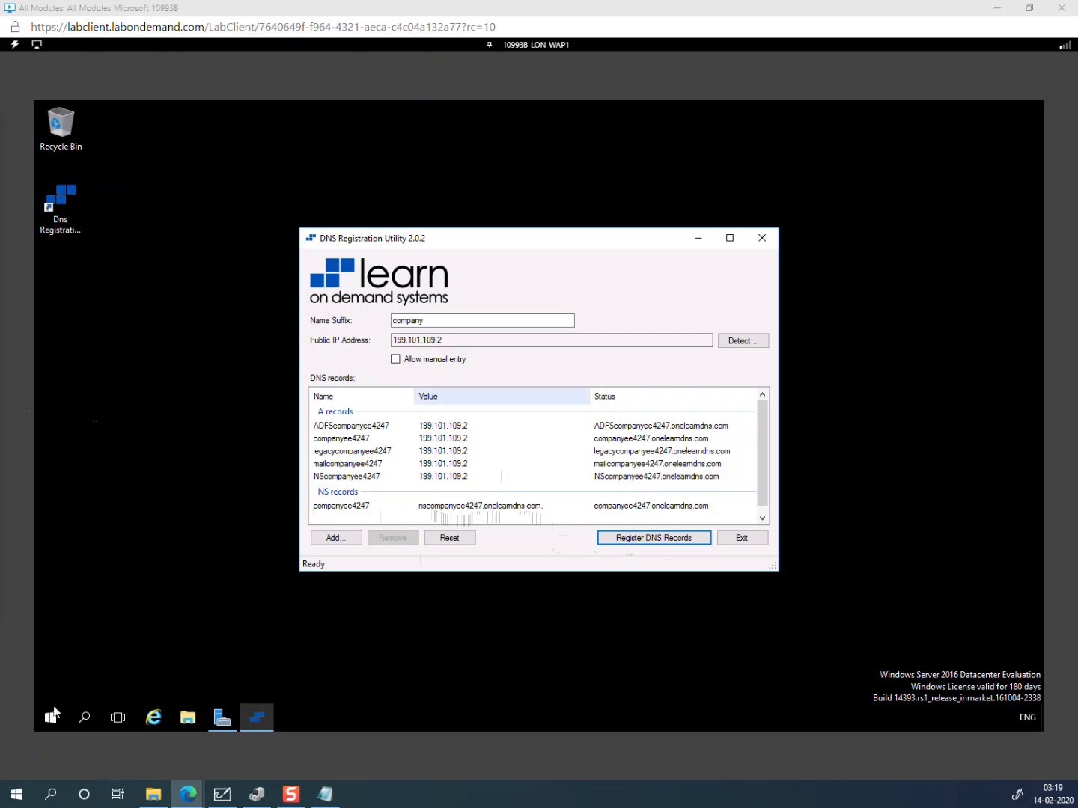
{"action": "left_click", "coordinate": [221, 725]}
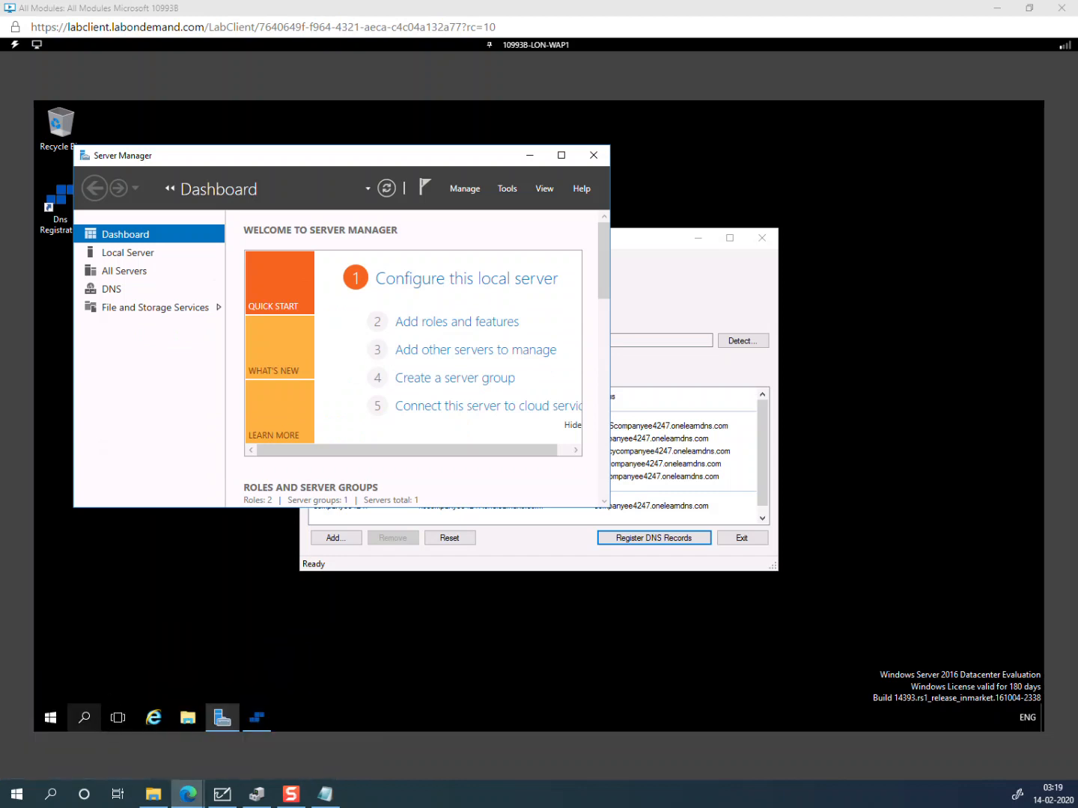
Step: Load portal.azure.com in a new browser window and choose a different account
{"action": "left_click_drag", "start_coordinate": [360, 262], "coordinate": [637, 226]}
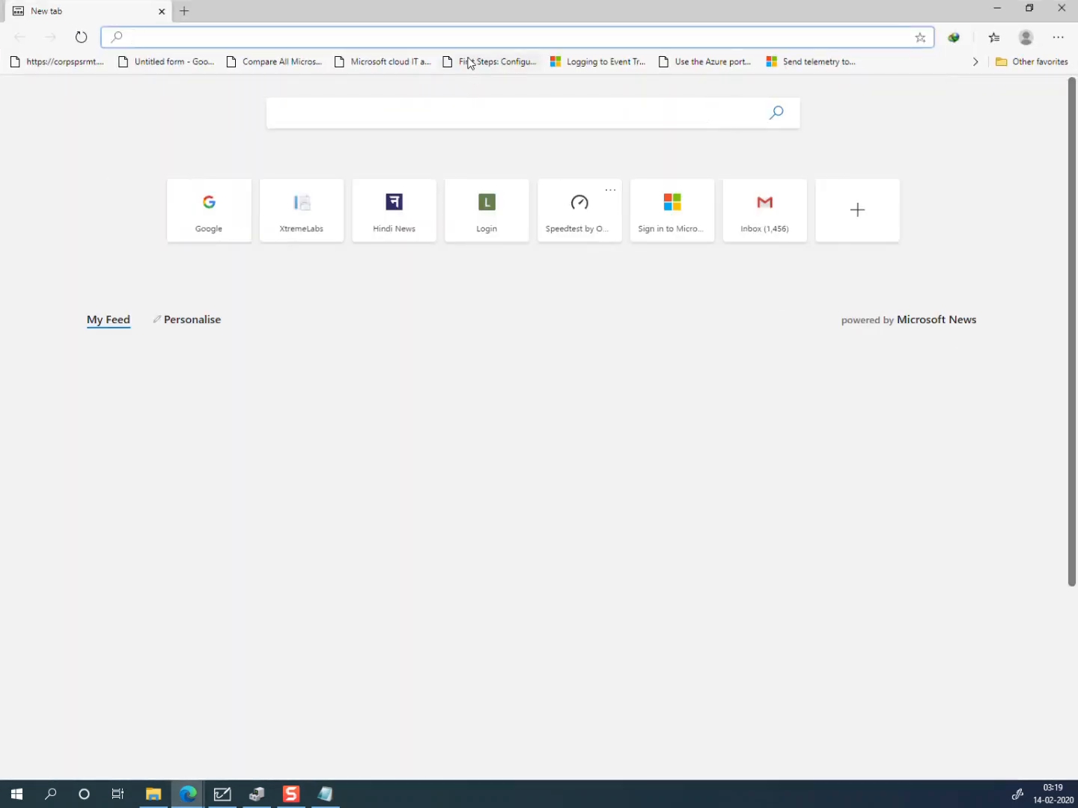
{"action": "type", "text": "port"}
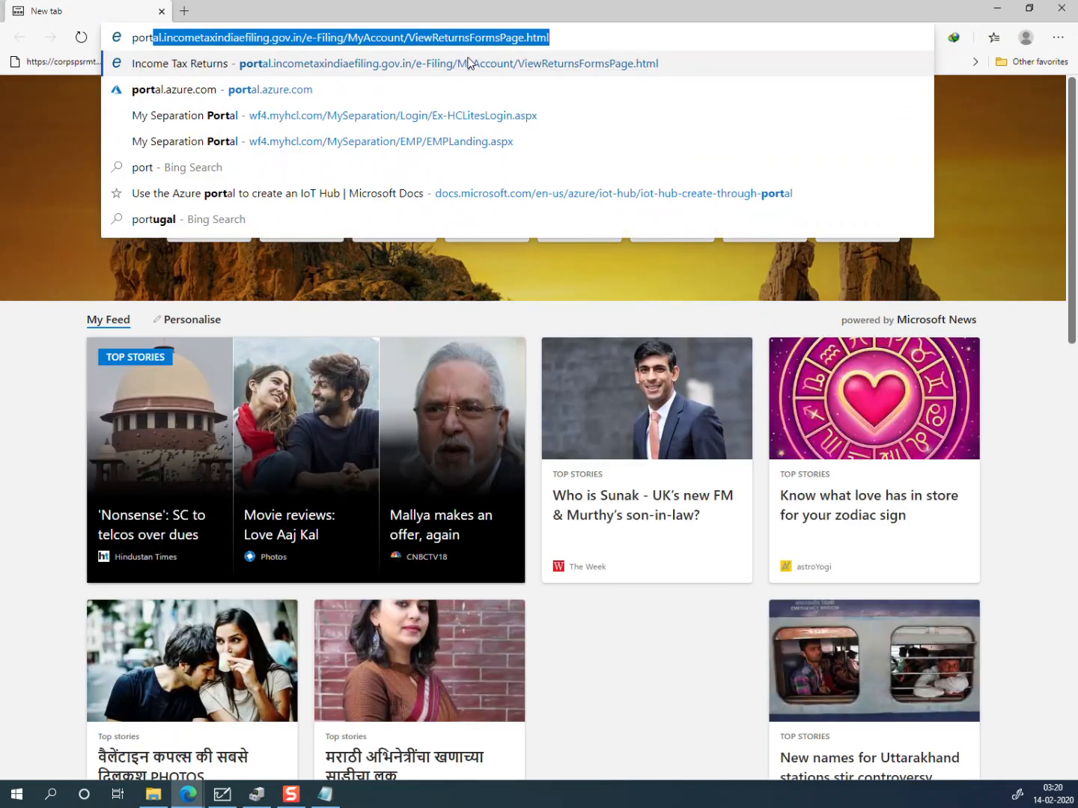
{"action": "type", "text": "a"}
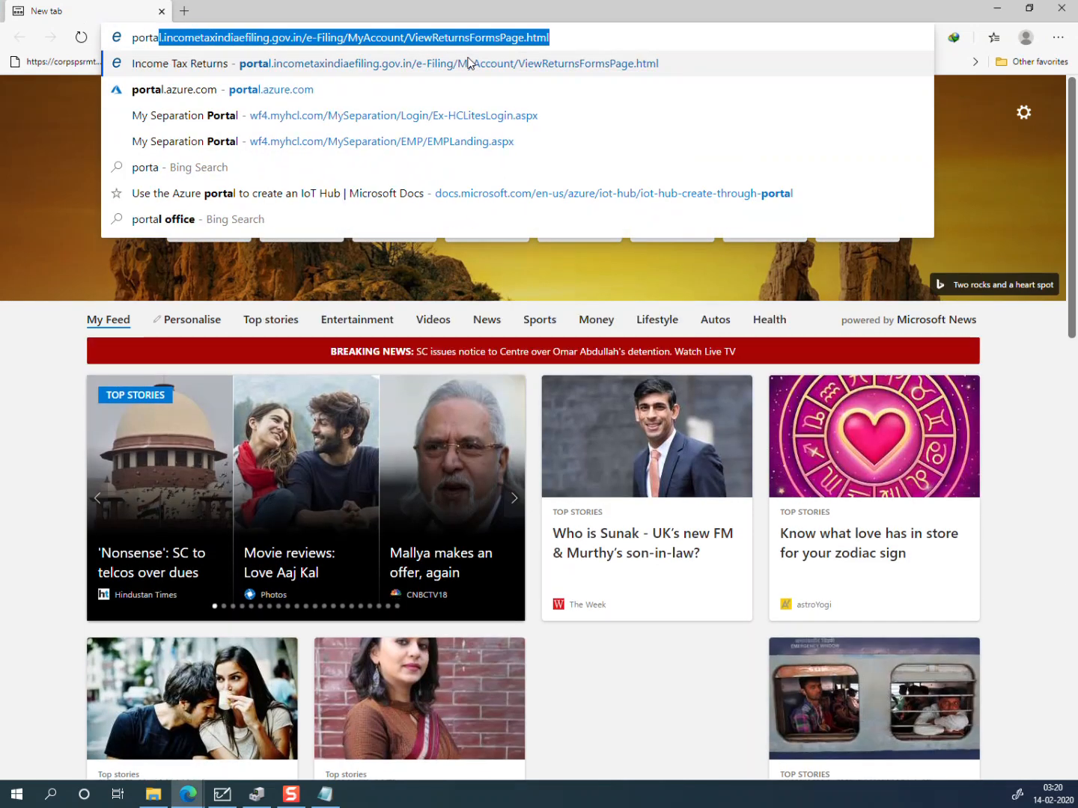
{"action": "type", "text": "l.azure.c"}
{"action": "key", "text": "Return"}
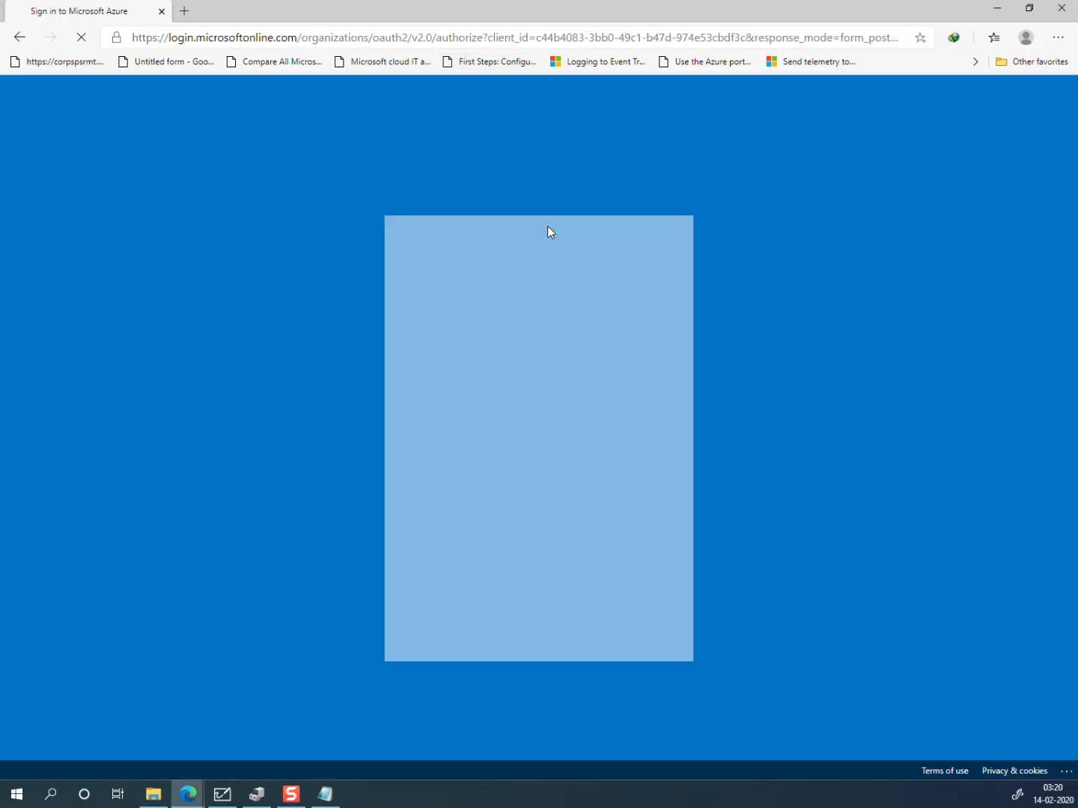
{"action": "left_click", "coordinate": [535, 609]}
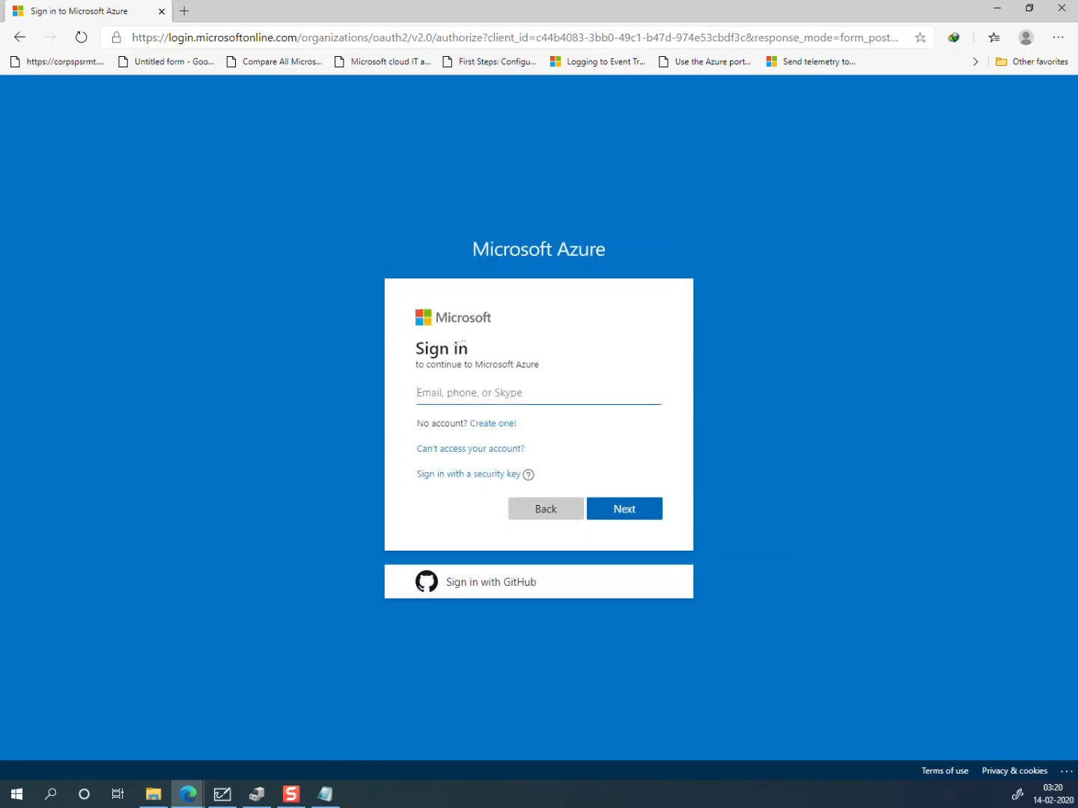
Step: Paste the administrator's sign-in e-mail address and continue to the password step
{"action": "key", "text": "alt+Tab"}
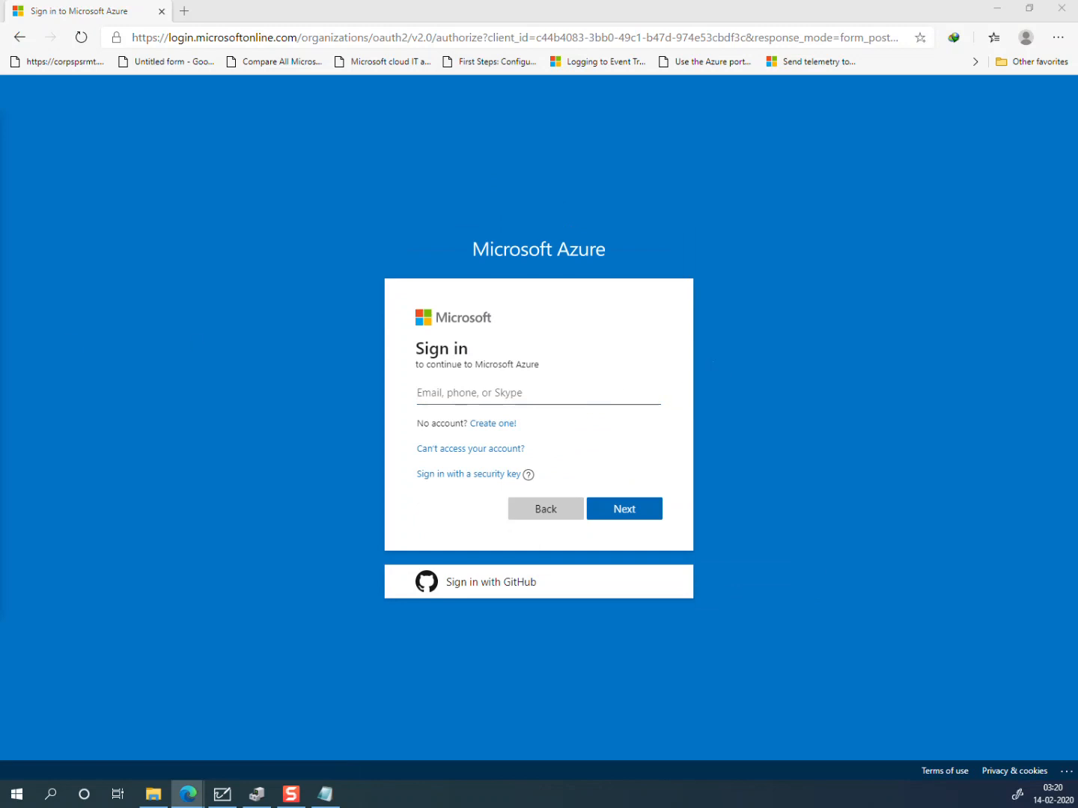
{"action": "left_click", "coordinate": [420, 393]}
{"action": "key", "text": "ctrl+v"}
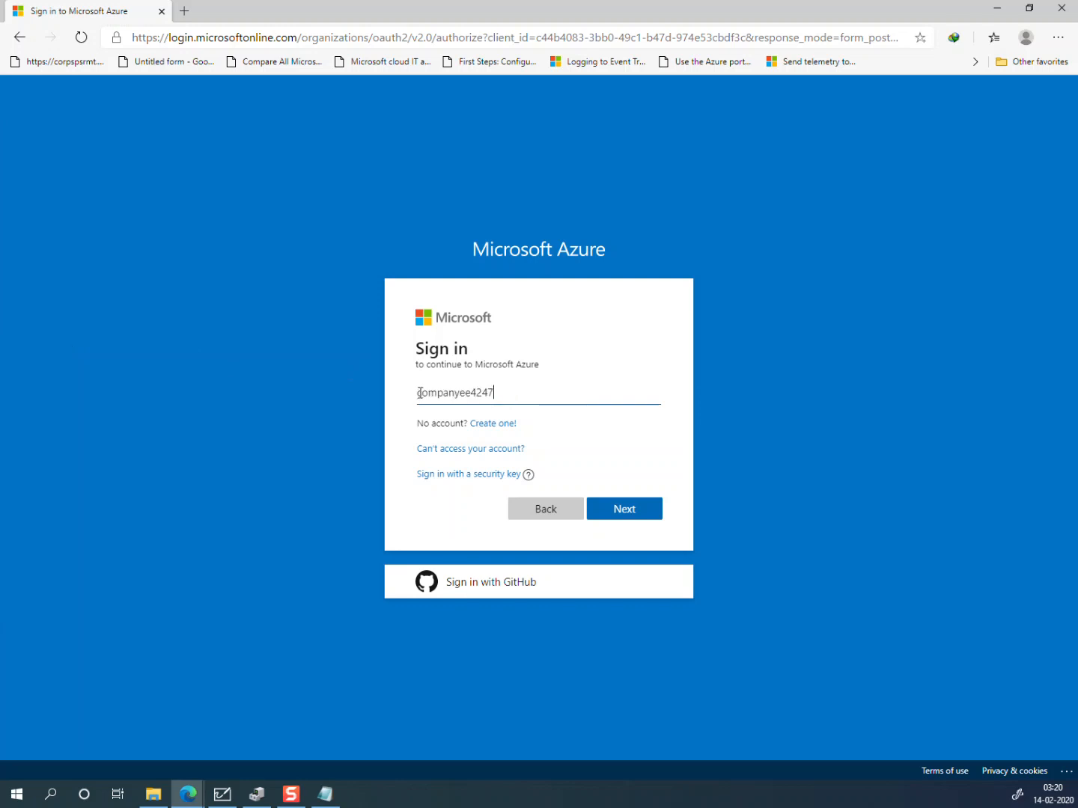
{"action": "left_click_drag", "start_coordinate": [521, 385], "coordinate": [373, 391]}
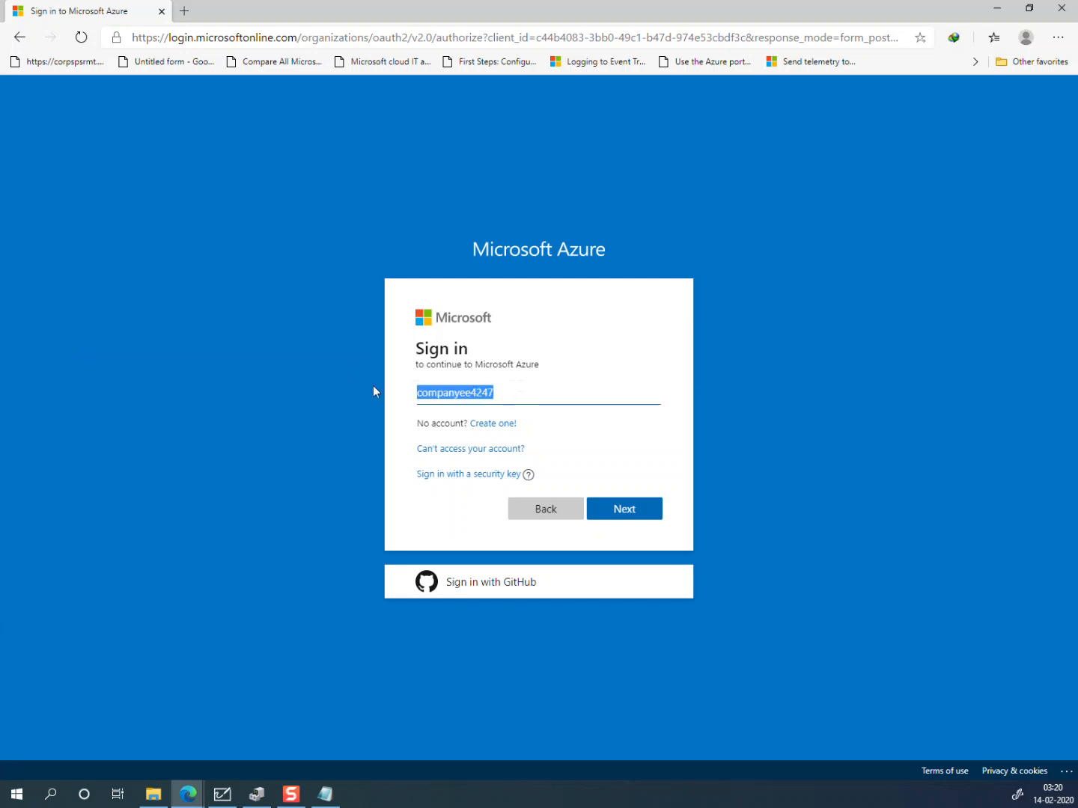
{"action": "key", "text": "BackSpace"}
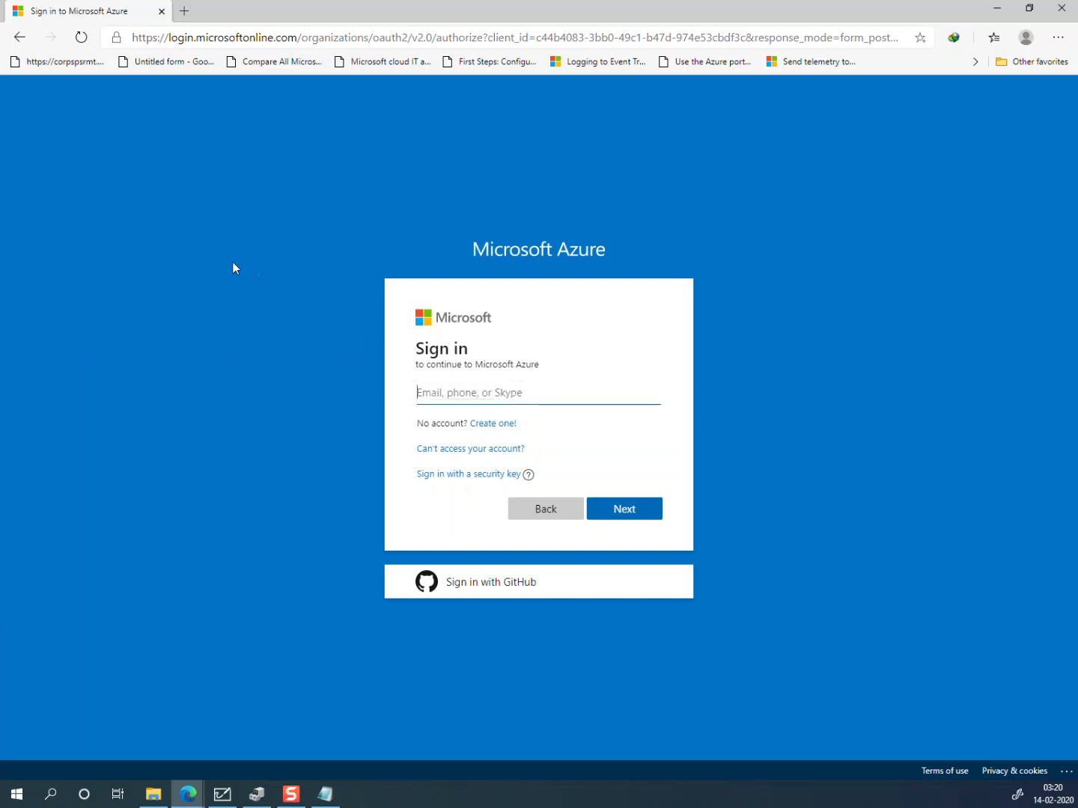
{"action": "key", "text": "alt+Tab"}
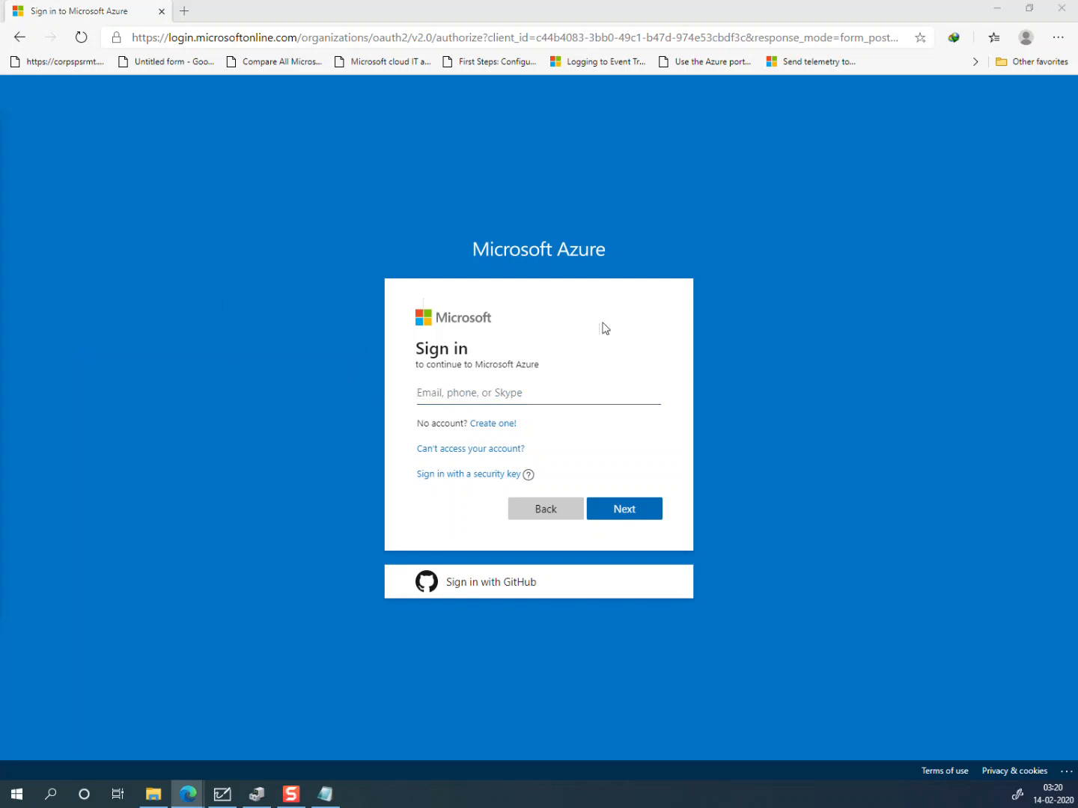
{"action": "left_click", "coordinate": [536, 388]}
{"action": "key", "text": "ctrl+v"}
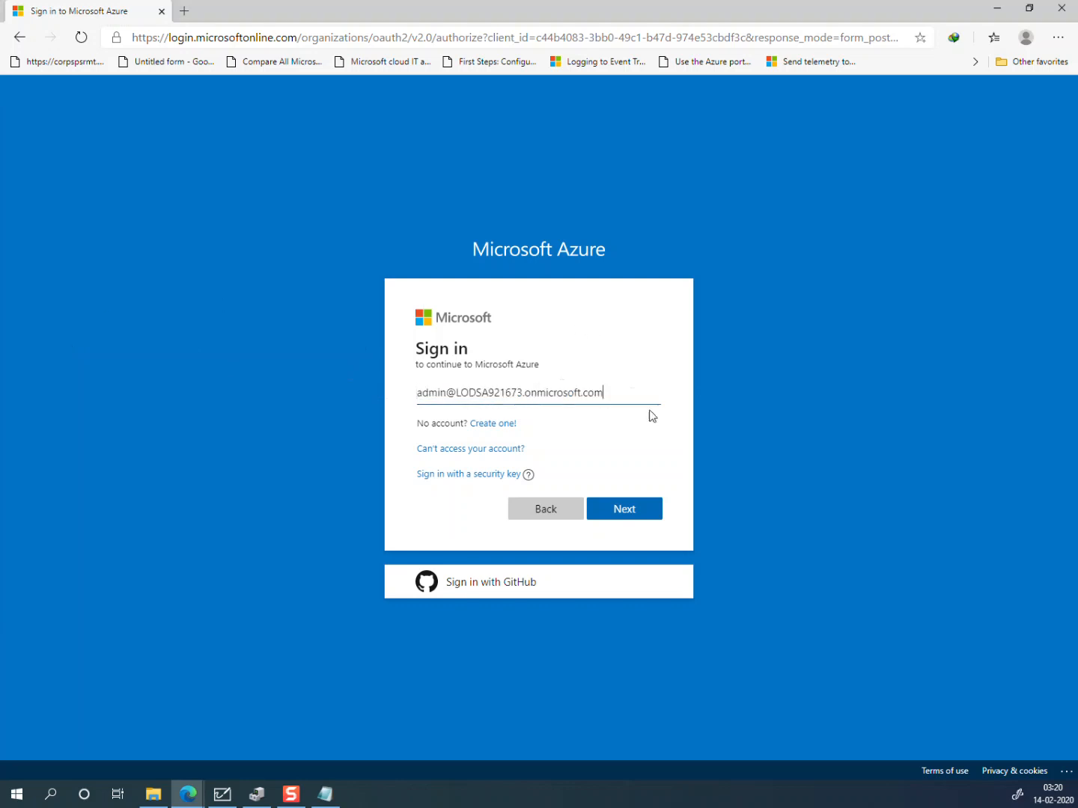
{"action": "left_click", "coordinate": [626, 507]}
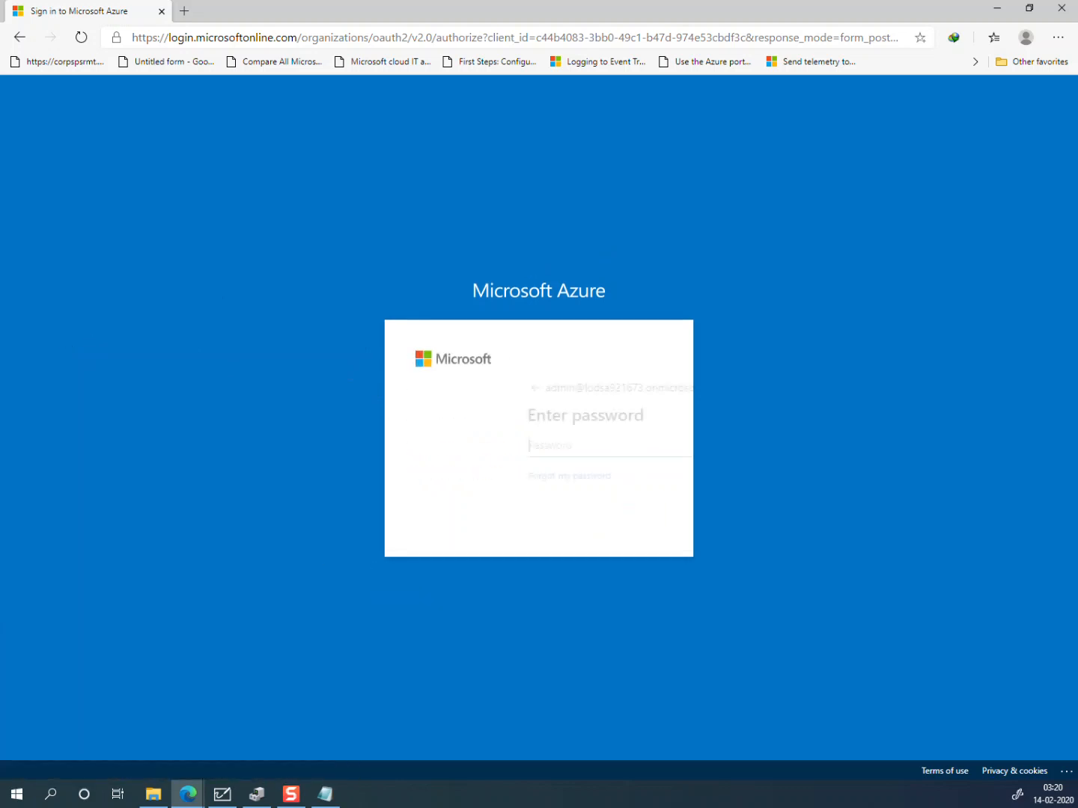
Step: Paste the account password, sign in, and decline saving the password
{"action": "key", "text": "alt+Tab"}
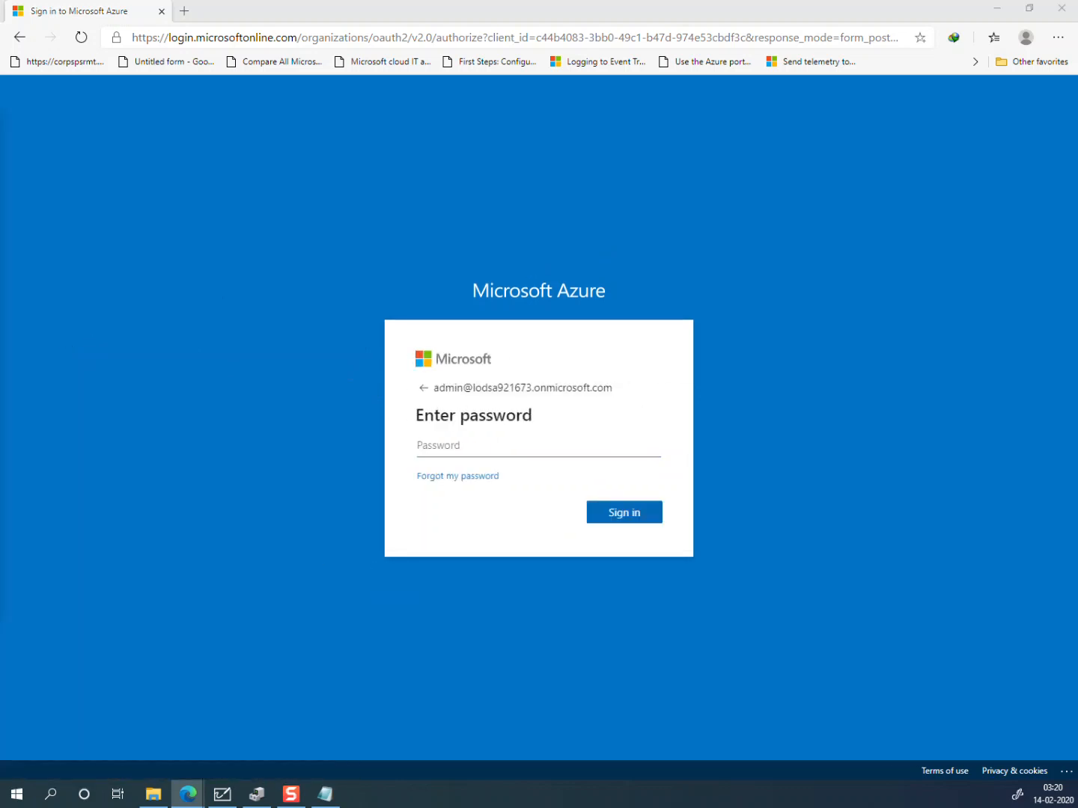
{"action": "left_click", "coordinate": [541, 449]}
{"action": "key", "text": "ctrl+v"}
{"action": "left_click", "coordinate": [642, 511]}
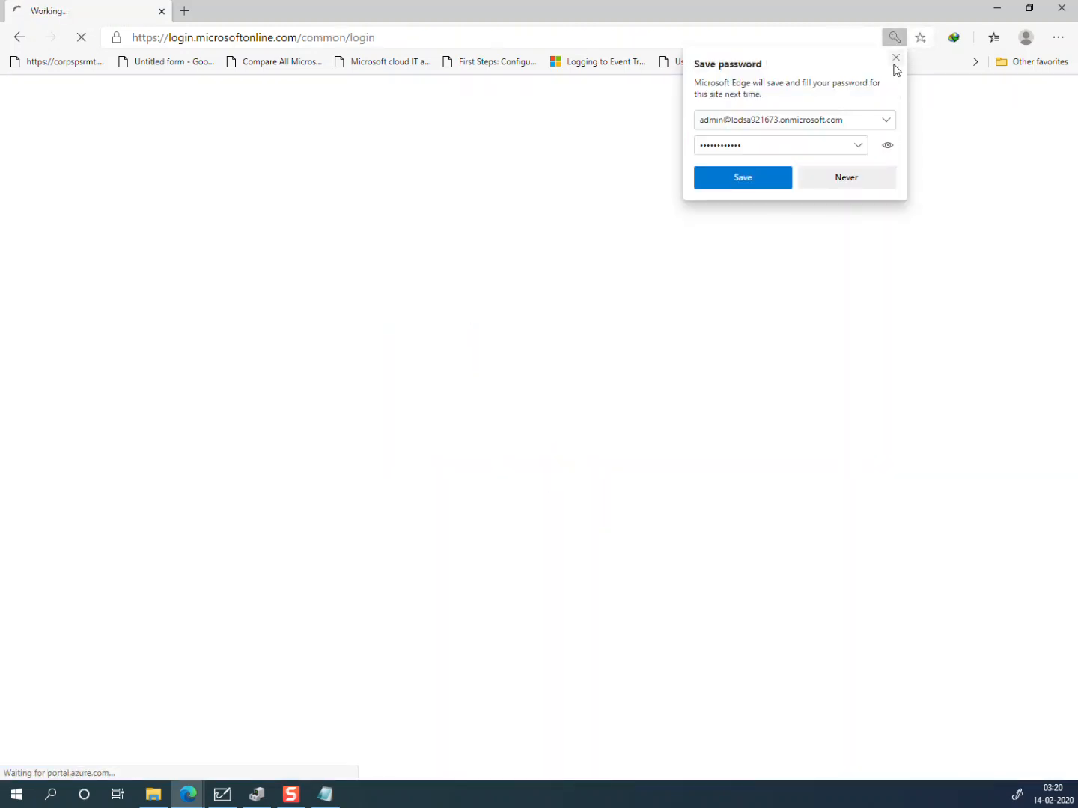
{"action": "left_click", "coordinate": [897, 60]}
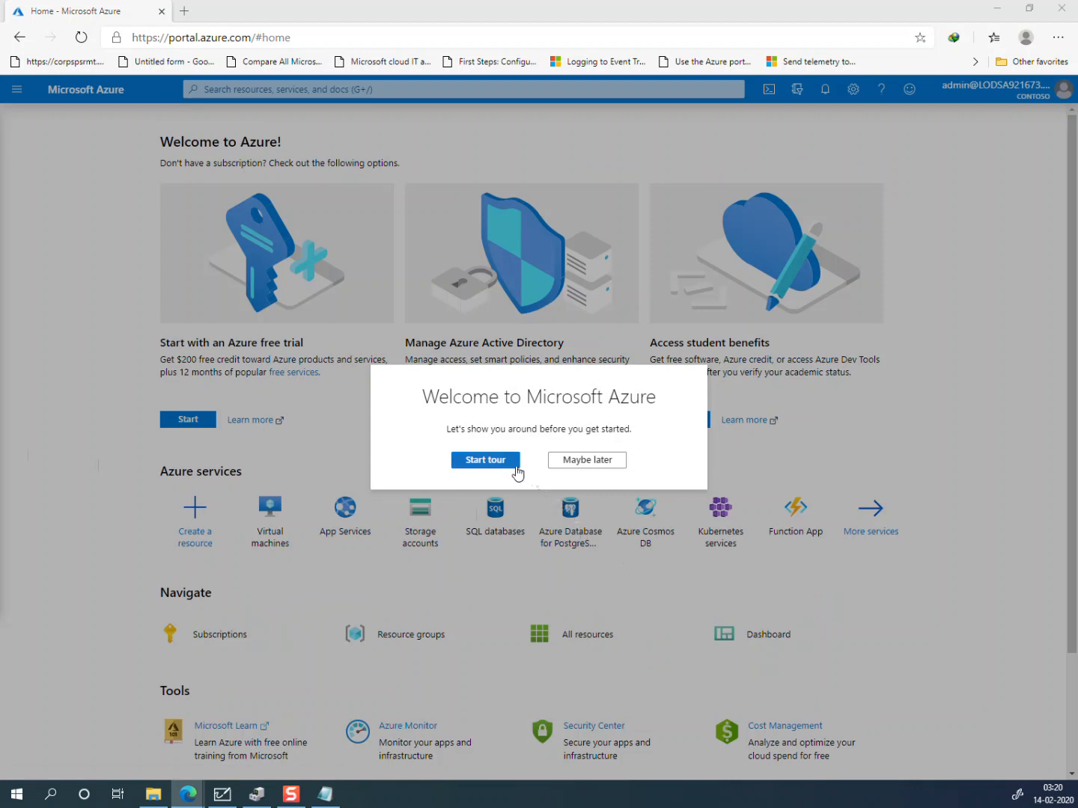
Step: Skip the welcome tour and go to Custom domain names in the Contoso Azure AD
{"action": "left_click", "coordinate": [570, 460]}
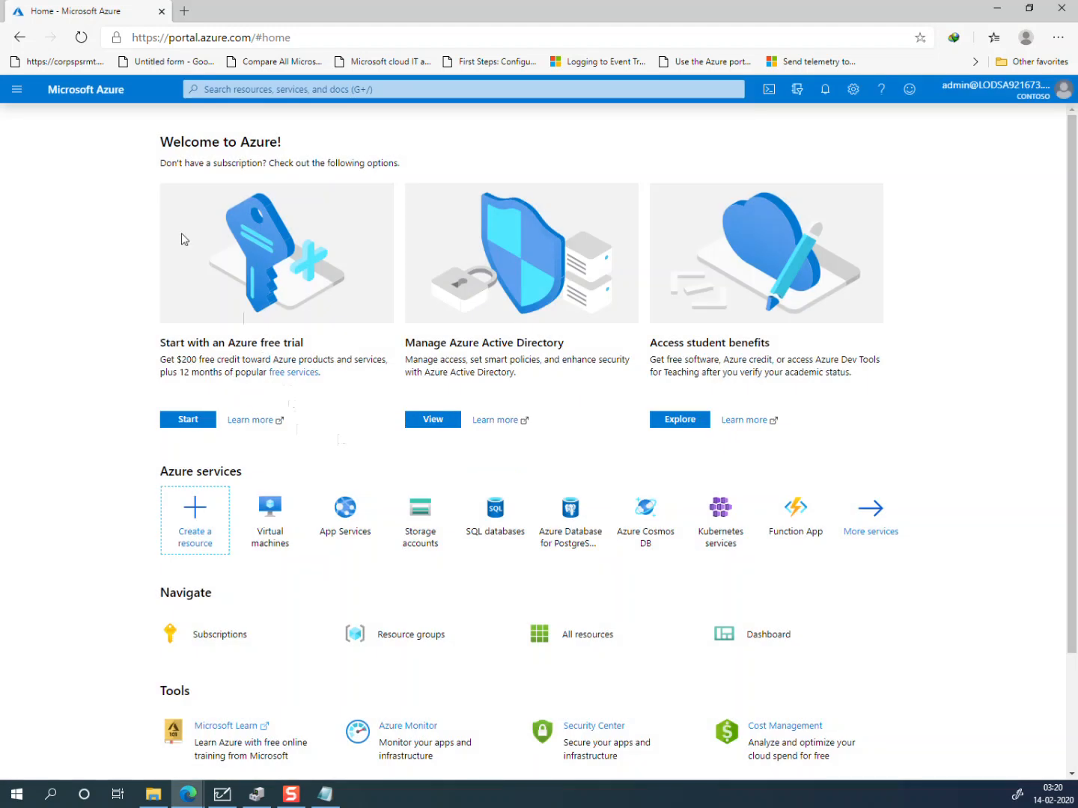
{"action": "left_click", "coordinate": [17, 90]}
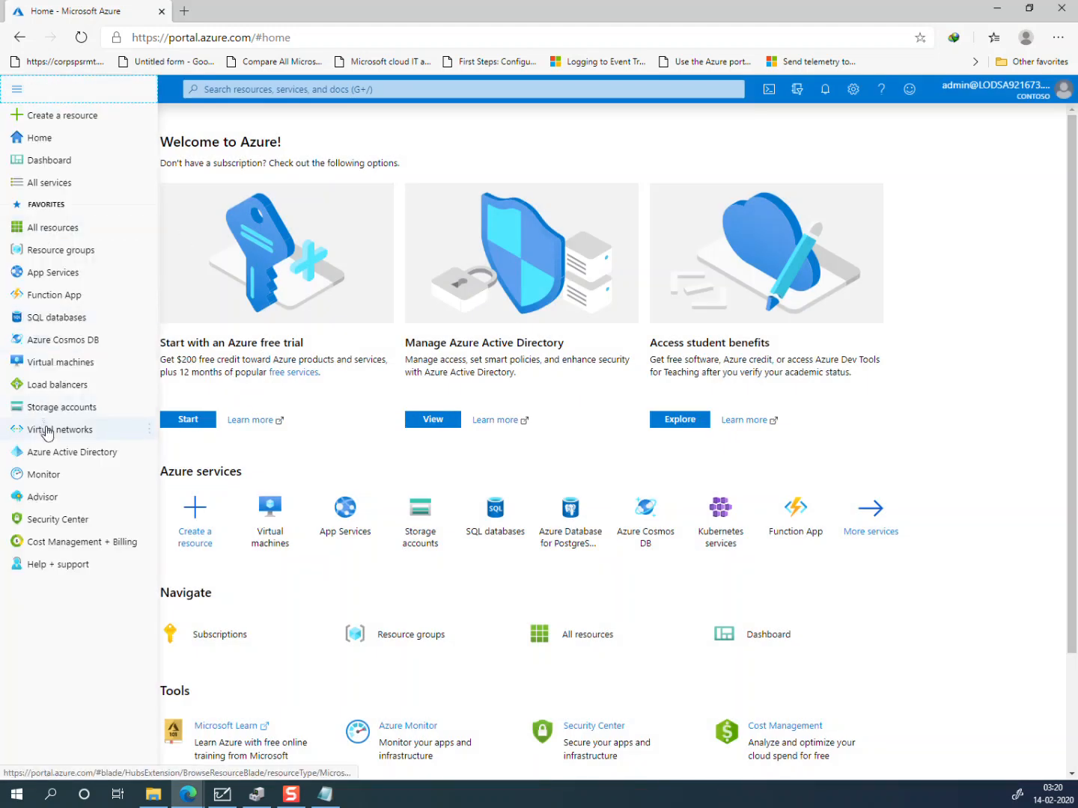
{"action": "left_click", "coordinate": [76, 459]}
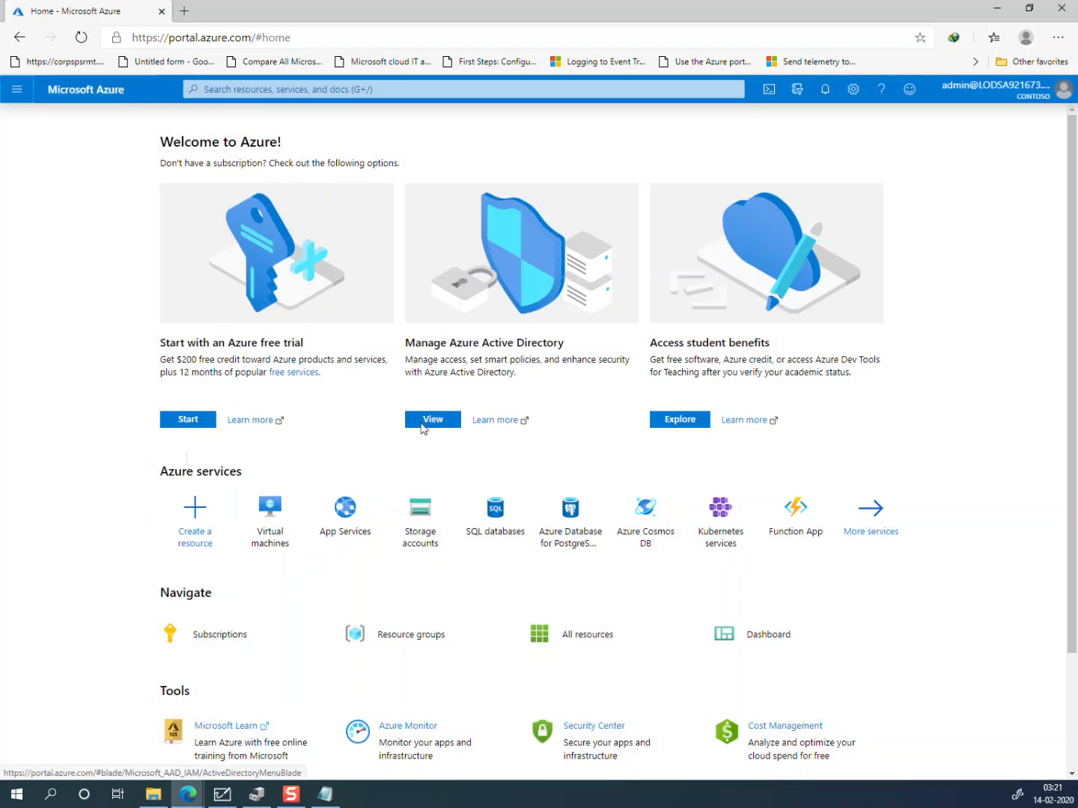
{"action": "left_click", "coordinate": [433, 421]}
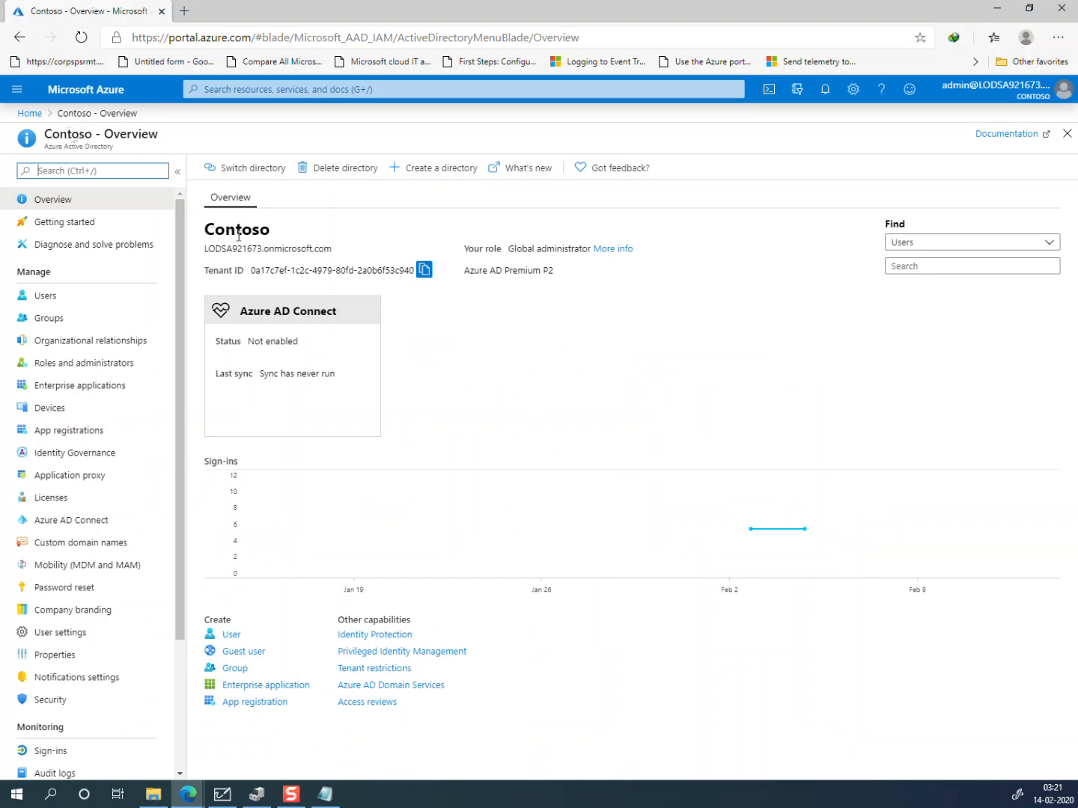
{"action": "left_click", "coordinate": [94, 550]}
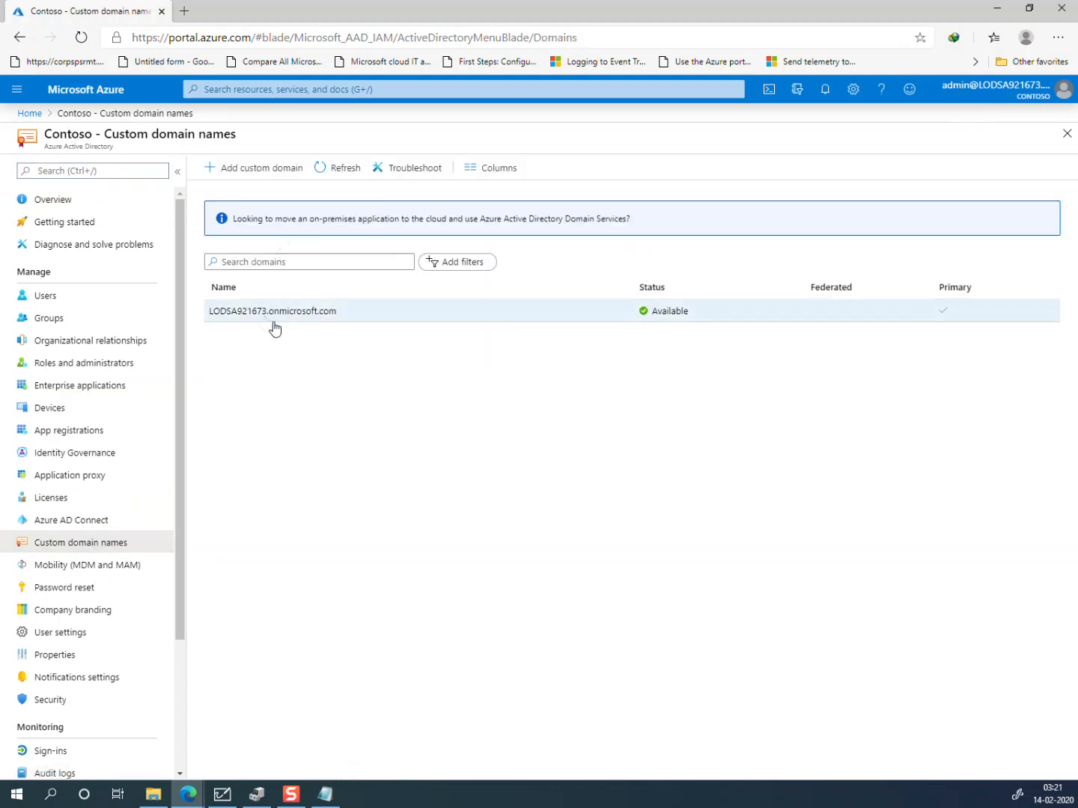
Step: Begin adding a custom domain and compose companyee4247.onelearndns.com in Notepad
{"action": "left_click", "coordinate": [241, 173]}
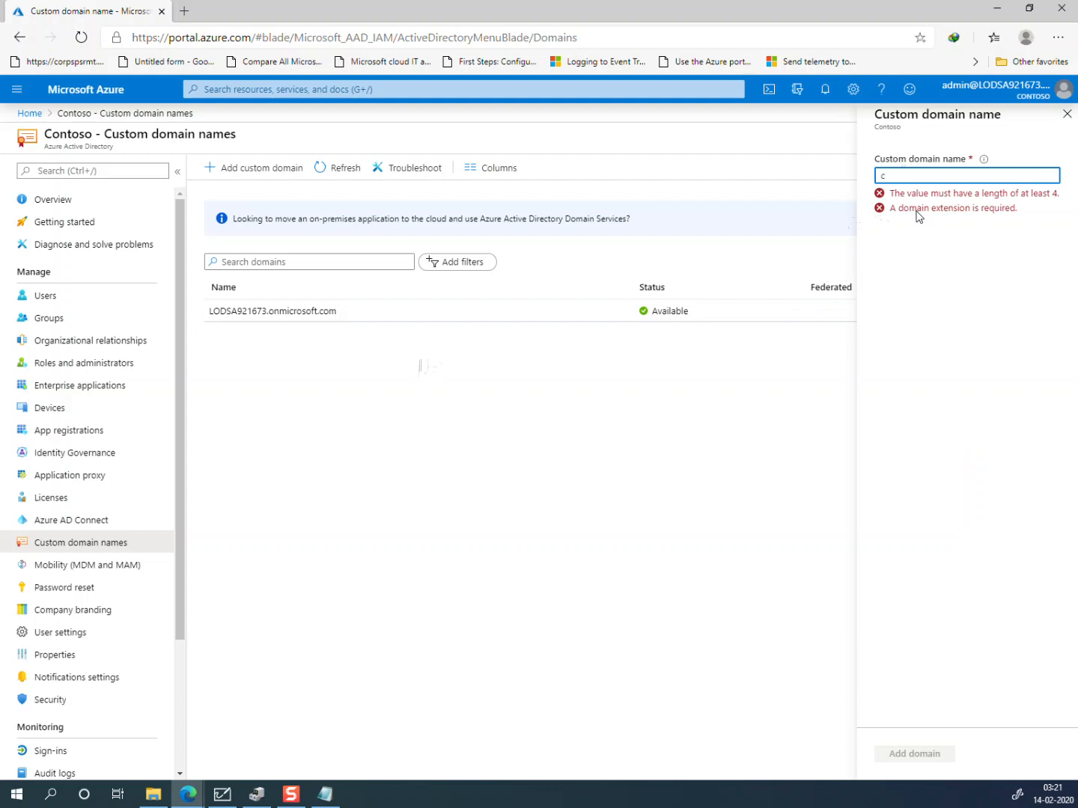
{"action": "left_click", "coordinate": [325, 795]}
{"action": "right_click", "coordinate": [715, 541]}
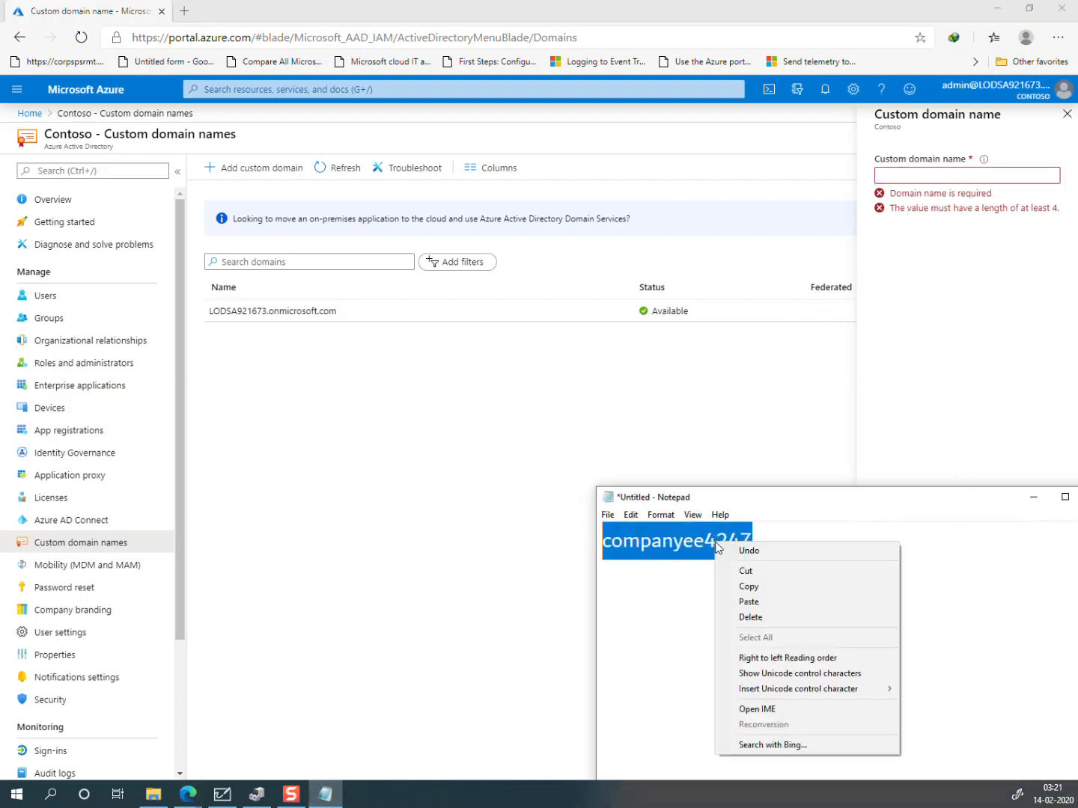
{"action": "left_click", "coordinate": [756, 588]}
{"action": "left_click", "coordinate": [771, 547]}
{"action": "key", "text": "Return"}
{"action": "key", "text": "Return"}
{"action": "key", "text": "ctrl+v"}
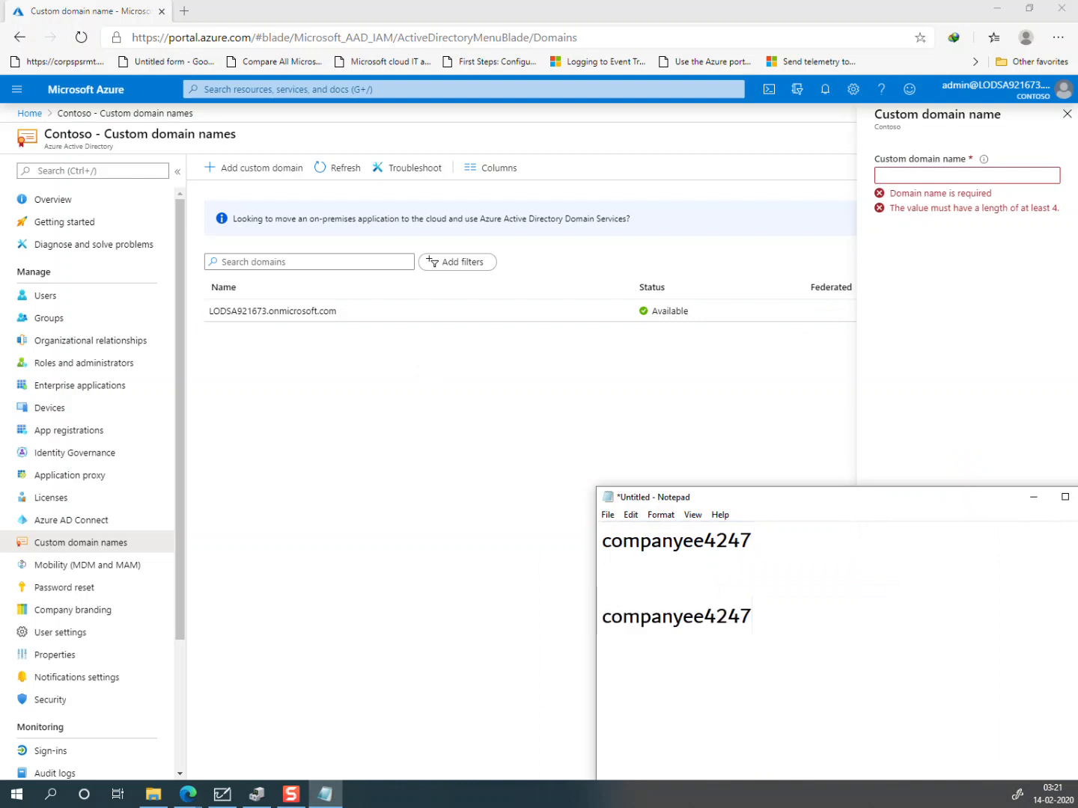
{"action": "type", "text": ".onelearndns.com"}
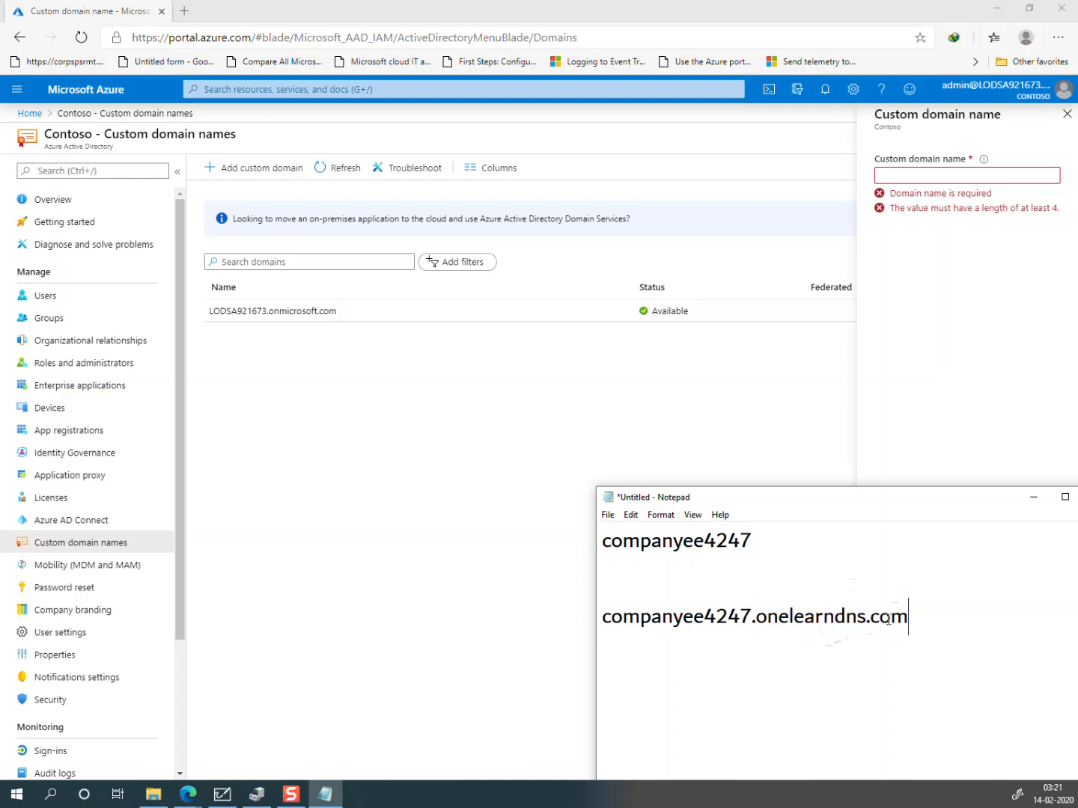
Step: Paste companyee4247.onelearndns.com into the Custom domain name field
{"action": "left_click_drag", "start_coordinate": [912, 615], "coordinate": [605, 623]}
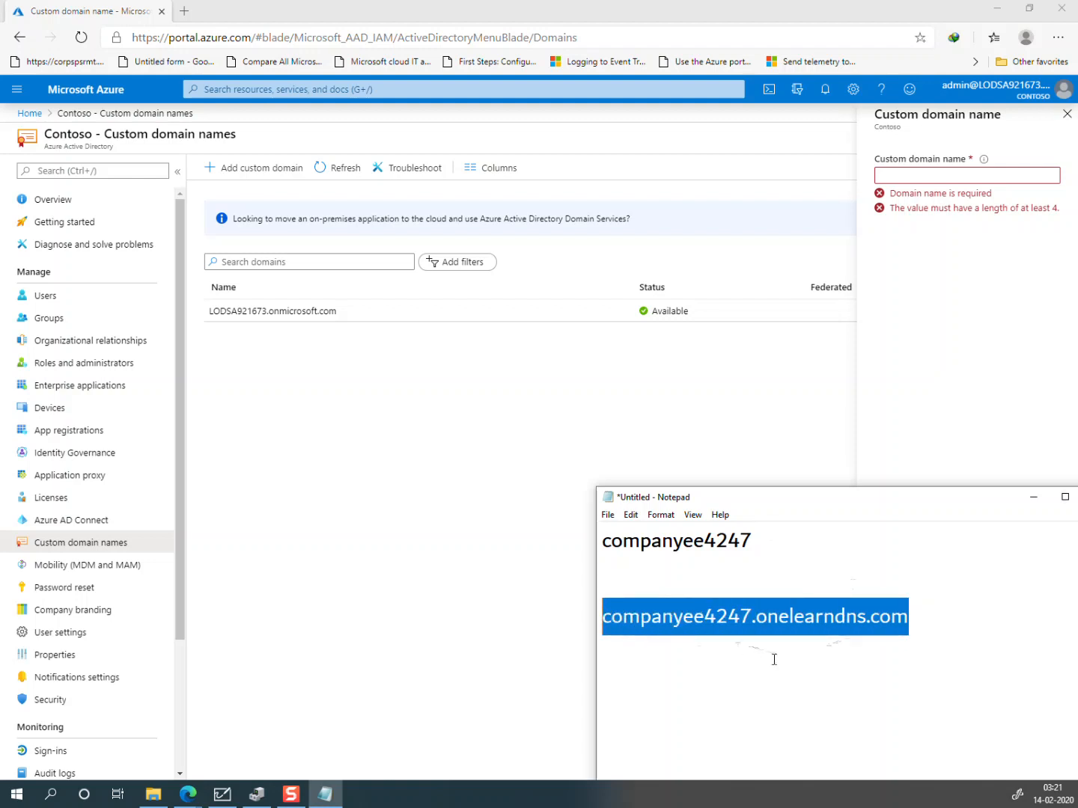
{"action": "left_click", "coordinate": [928, 176]}
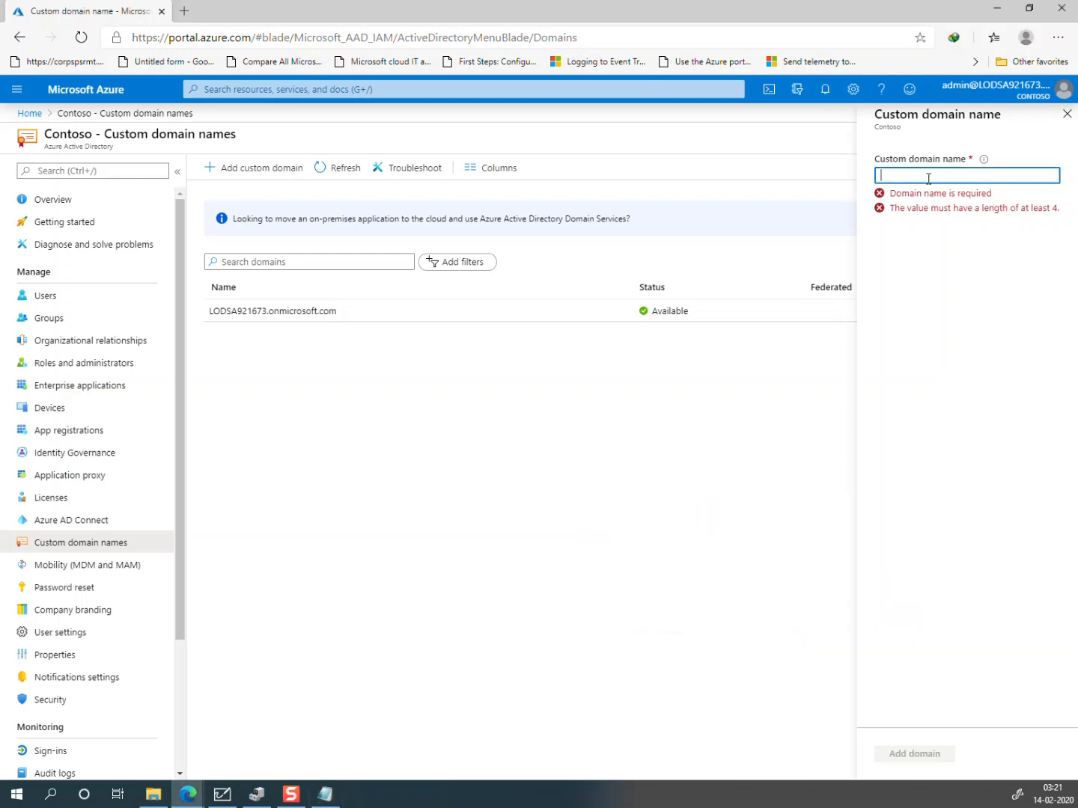
{"action": "key", "text": "ctrl+v"}
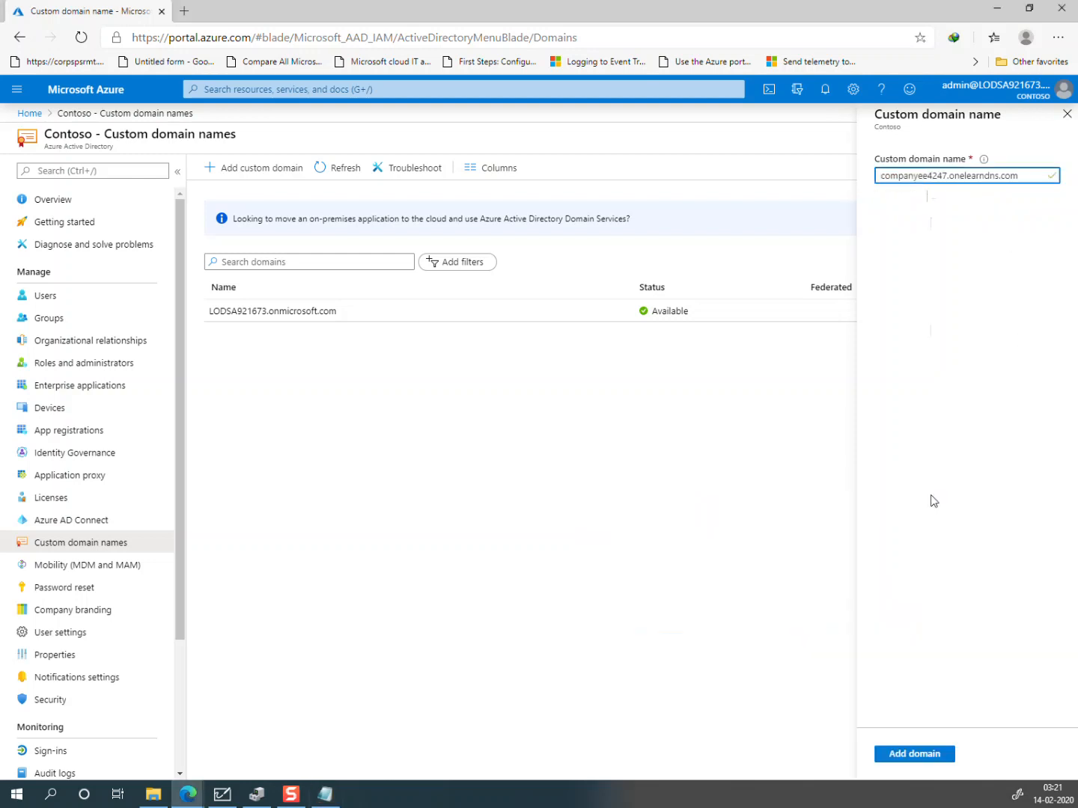
Step: Add companyee4247.onelearndns.com as a custom domain and paste its TXT value MS=ms82077222 into Notepad
{"action": "left_click", "coordinate": [901, 754]}
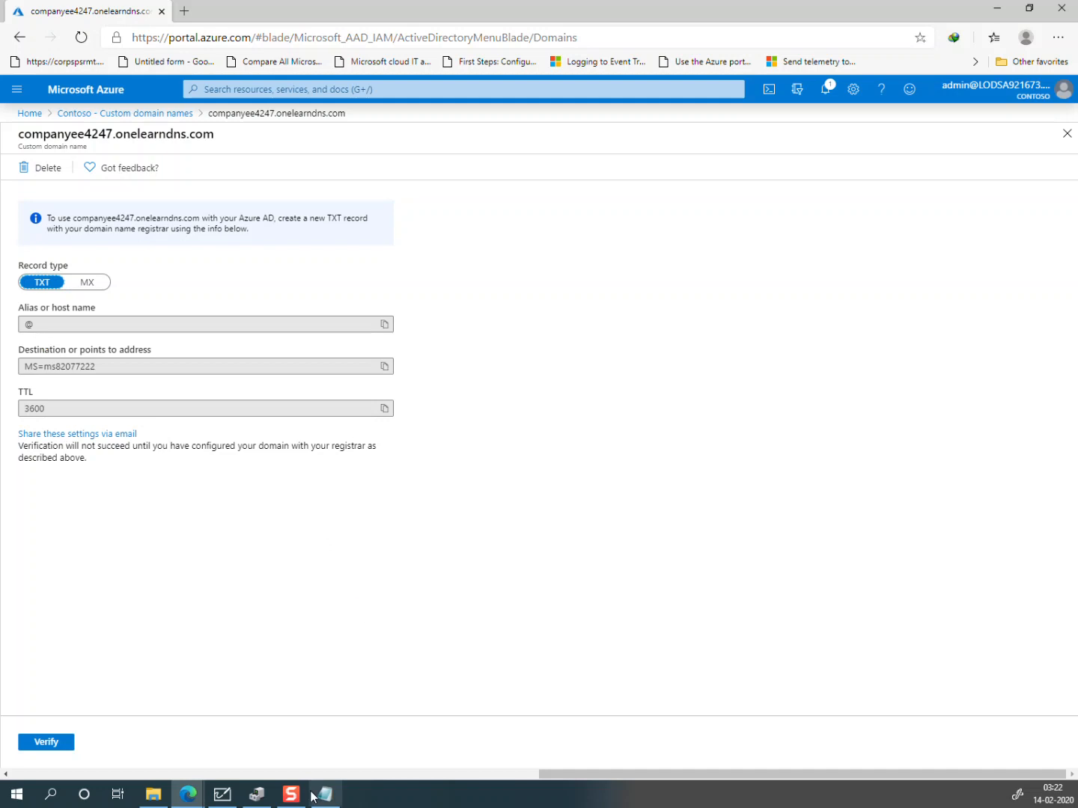
{"action": "left_click", "coordinate": [326, 754]}
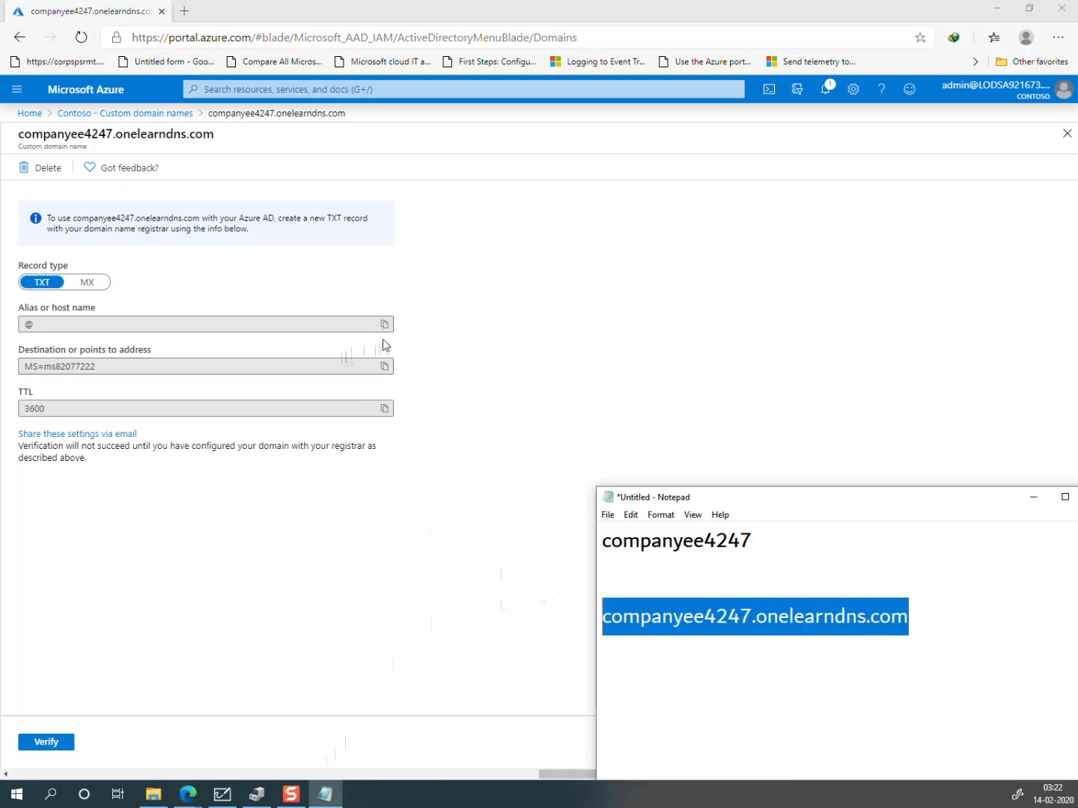
{"action": "left_click", "coordinate": [937, 617]}
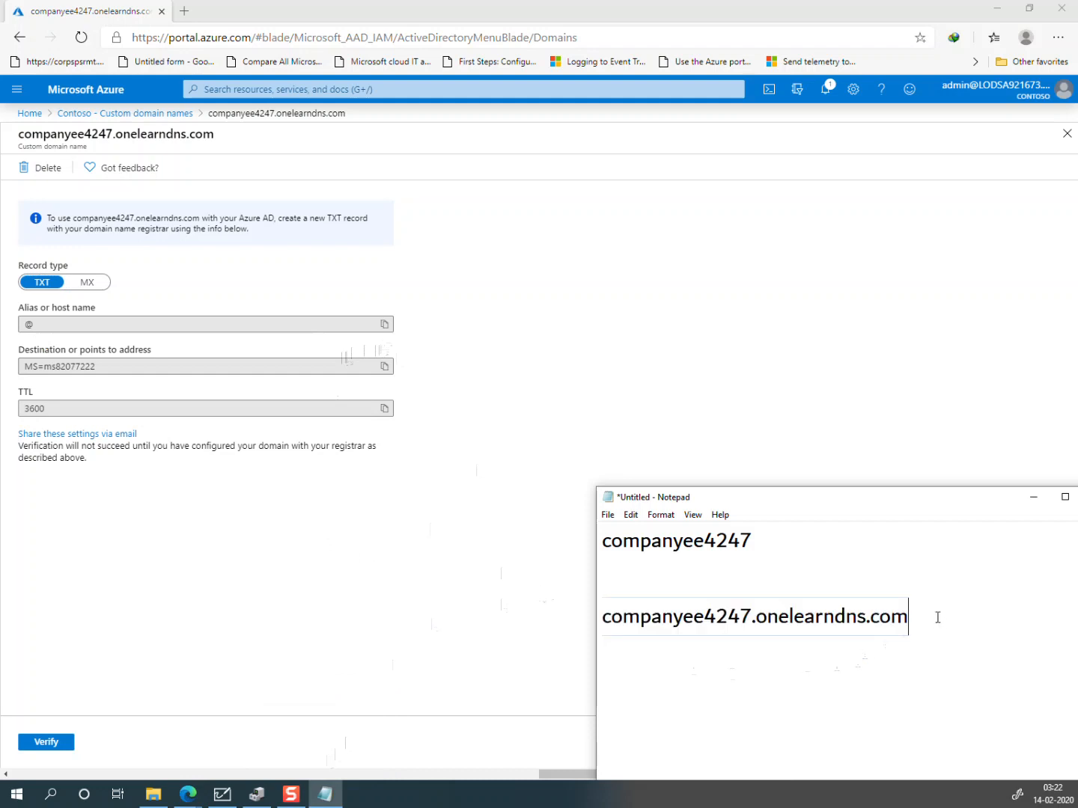
{"action": "key", "text": "Return"}
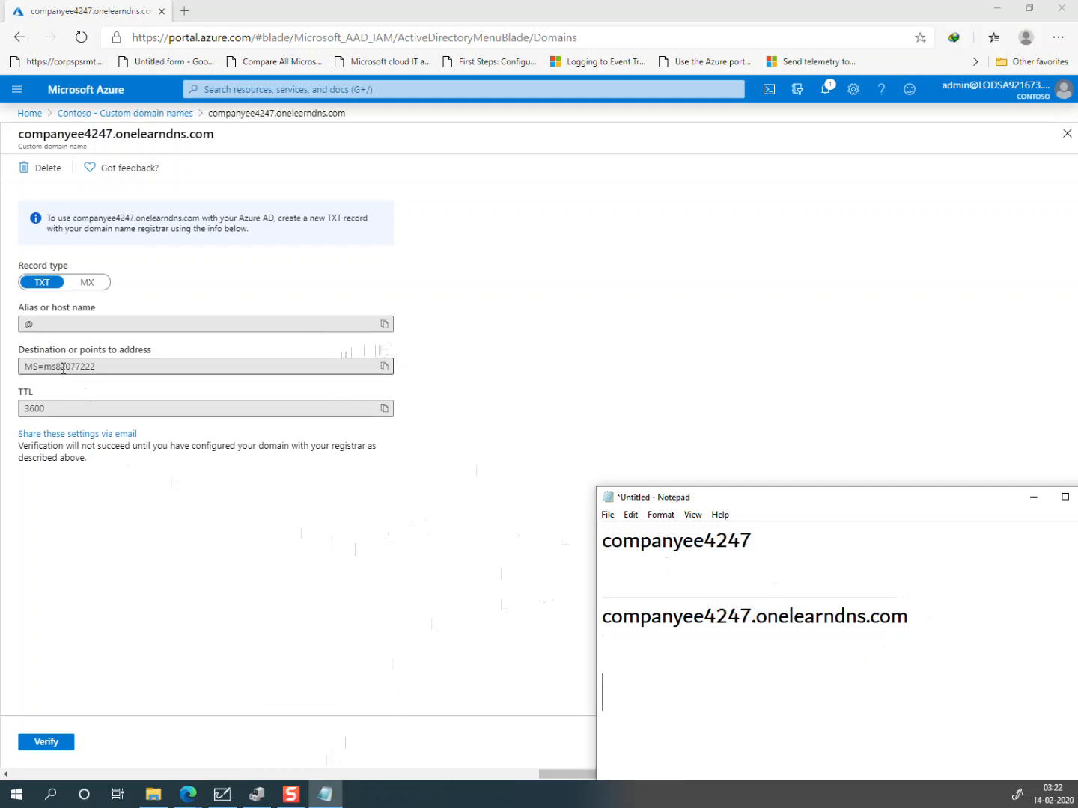
{"action": "left_click", "coordinate": [383, 367]}
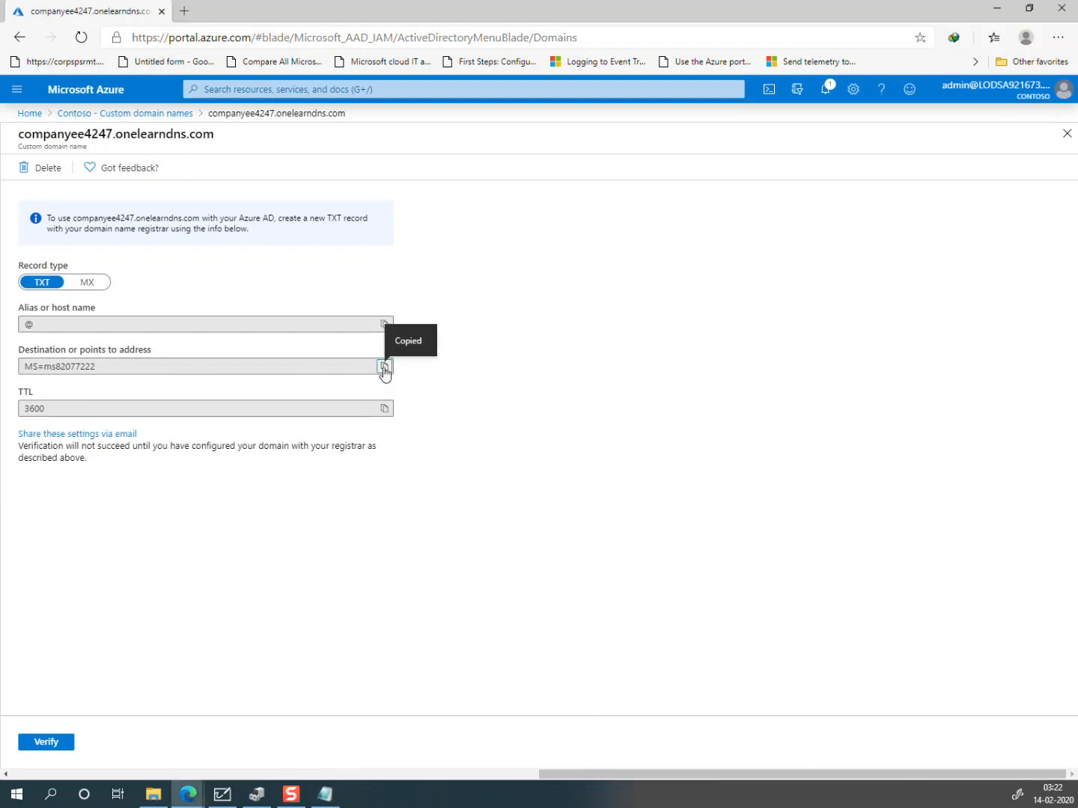
{"action": "left_click", "coordinate": [327, 792]}
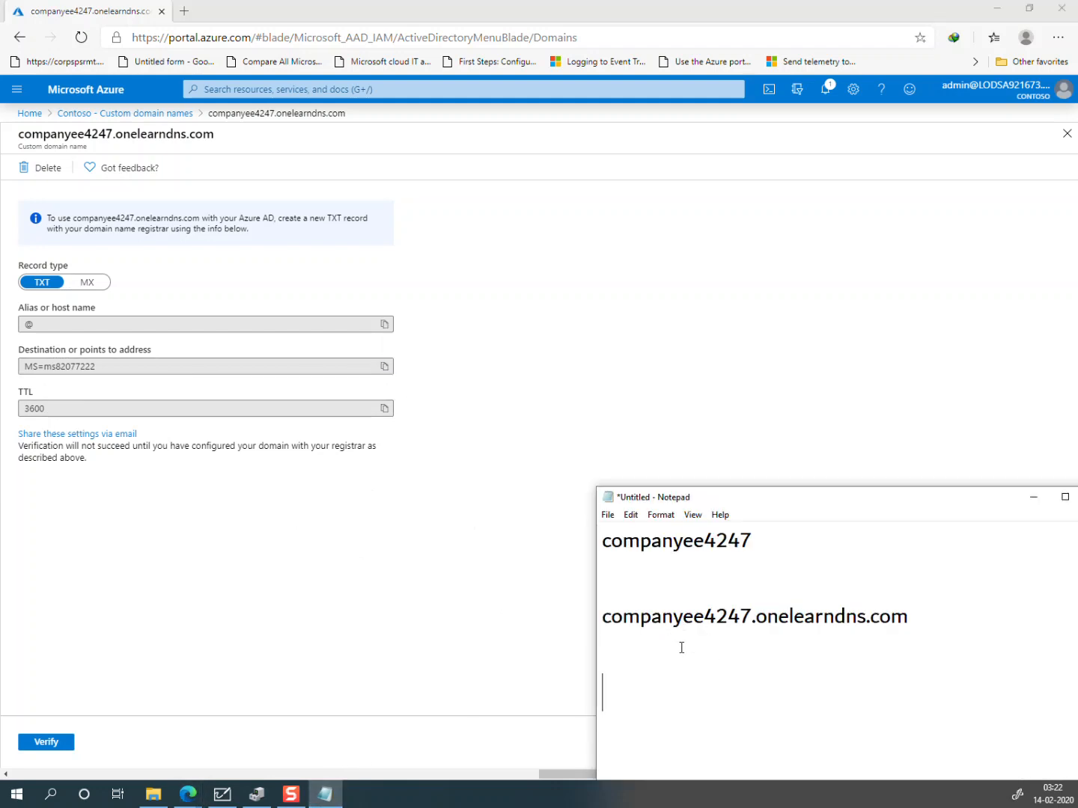
{"action": "key", "text": "ctrl+v"}
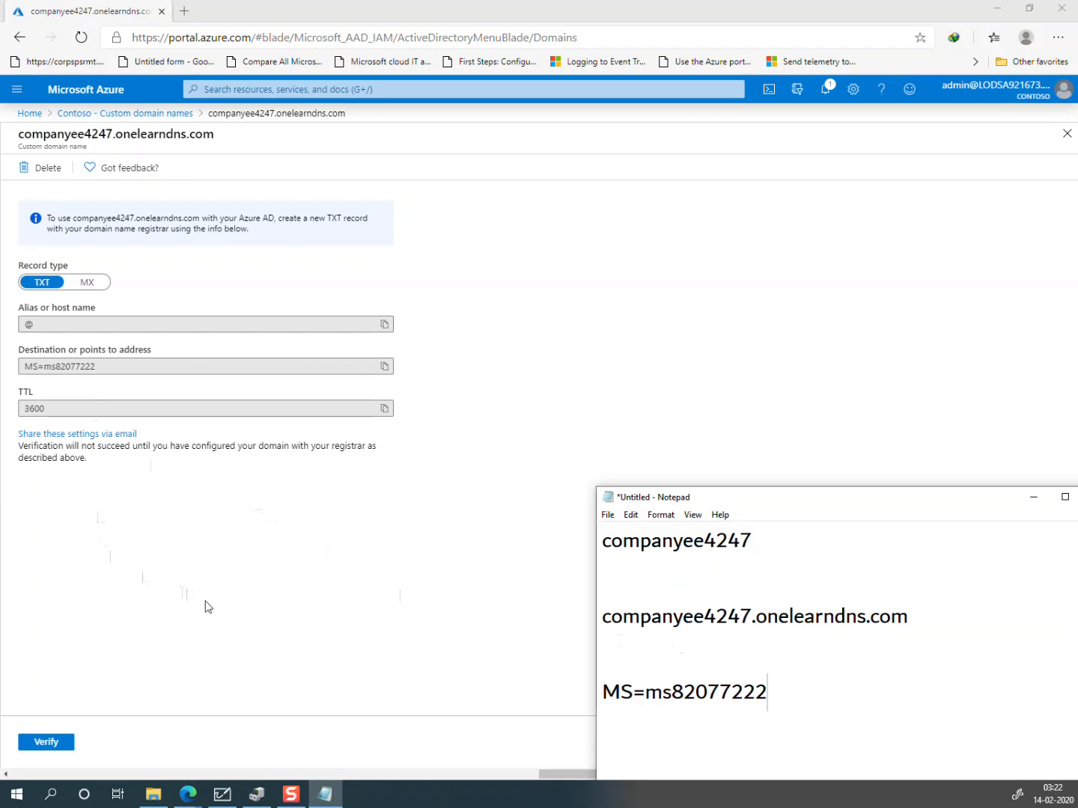
{"action": "left_click", "coordinate": [109, 545]}
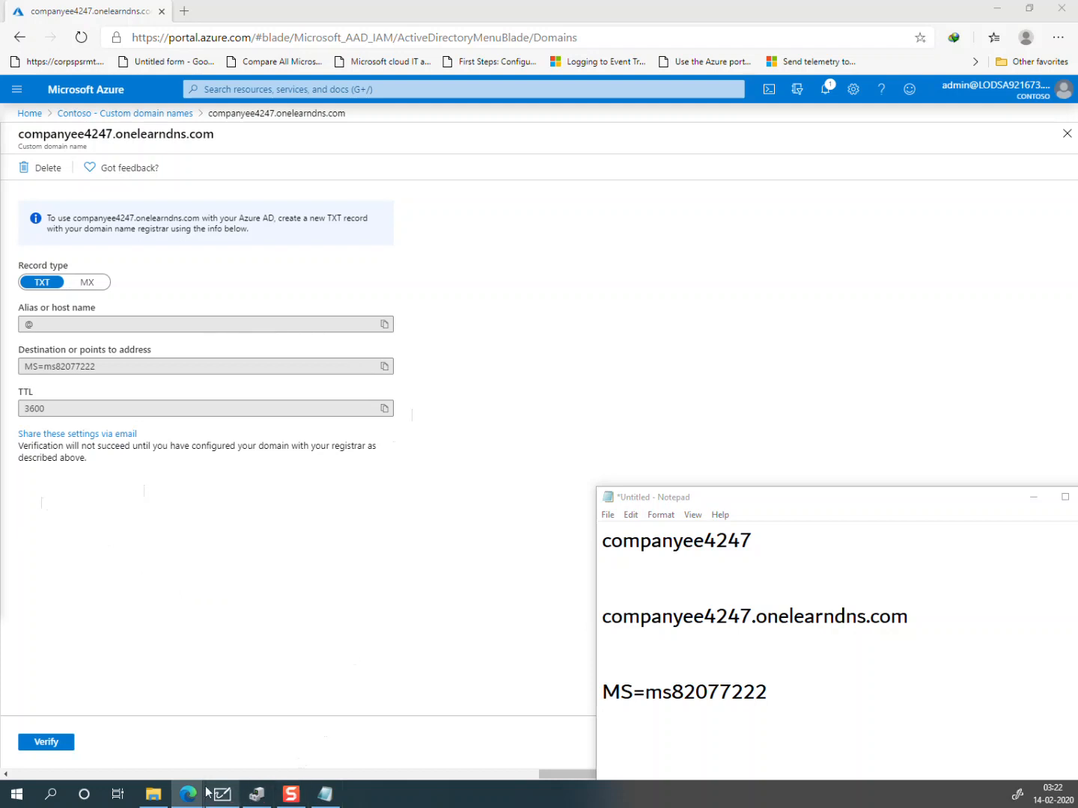
{"action": "mouse_move", "coordinate": [198, 791]}
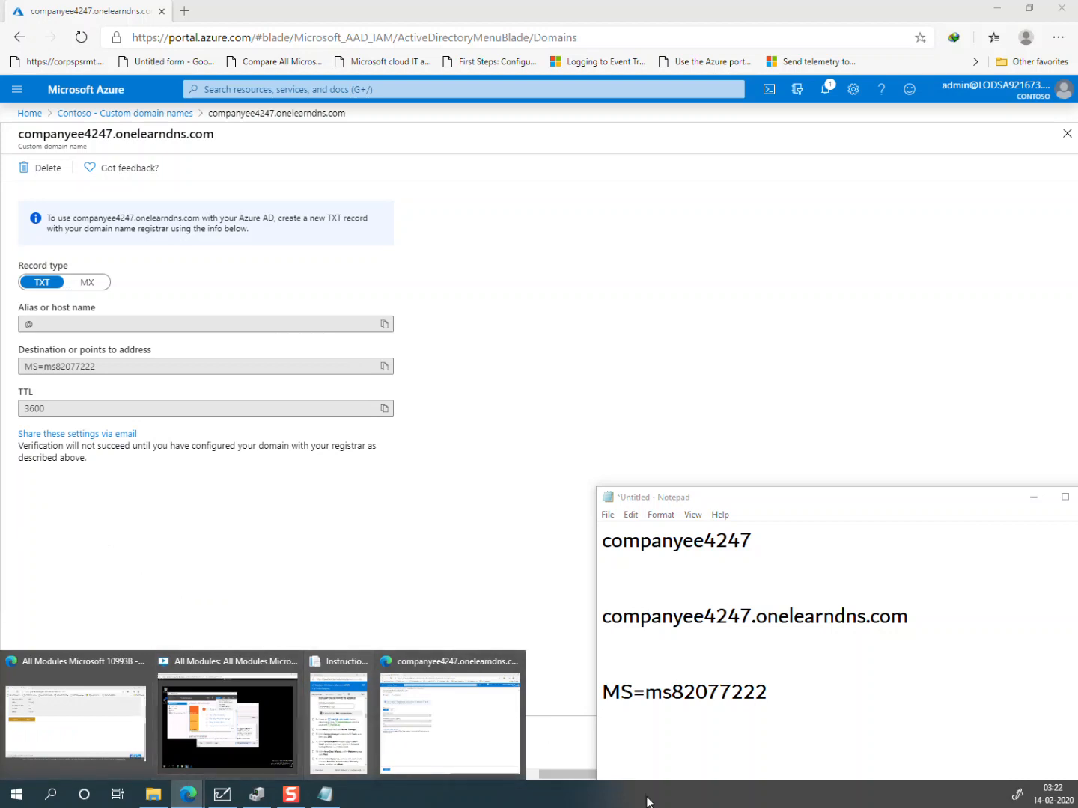
Step: On the LON-WAP1 VM, open DNS Manager from Server Manager's Tools menu, maximized
{"action": "left_click", "coordinate": [229, 707]}
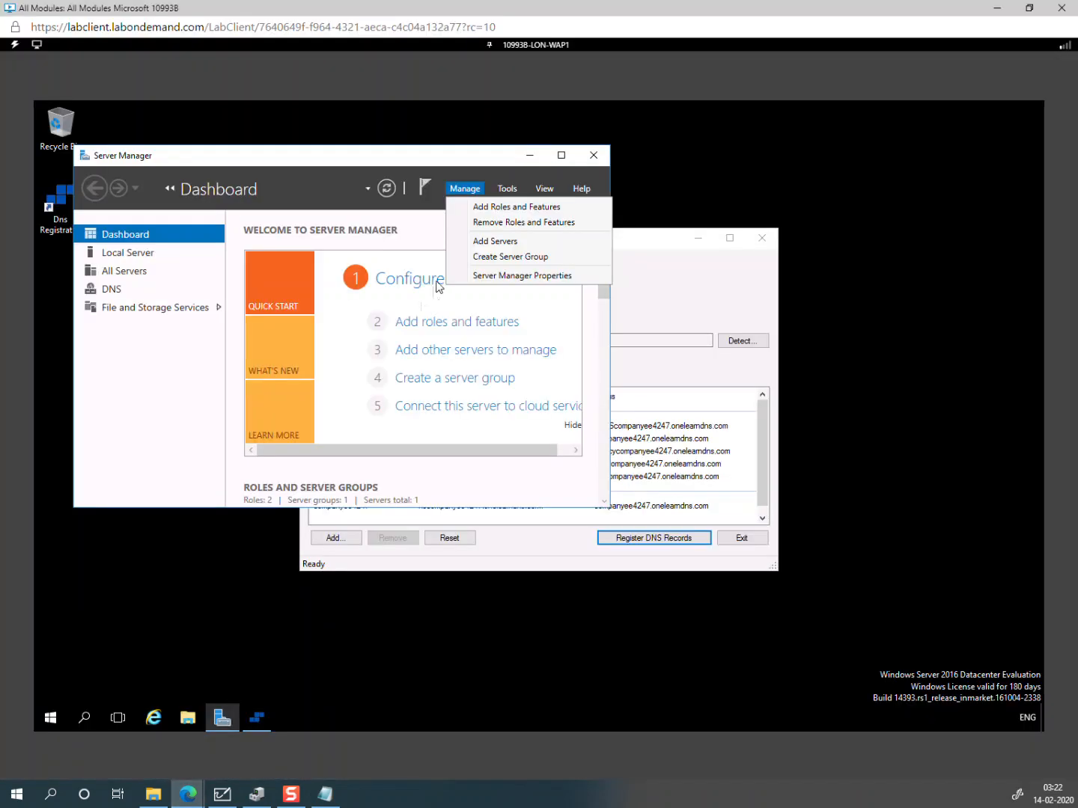
{"action": "left_click", "coordinate": [561, 158]}
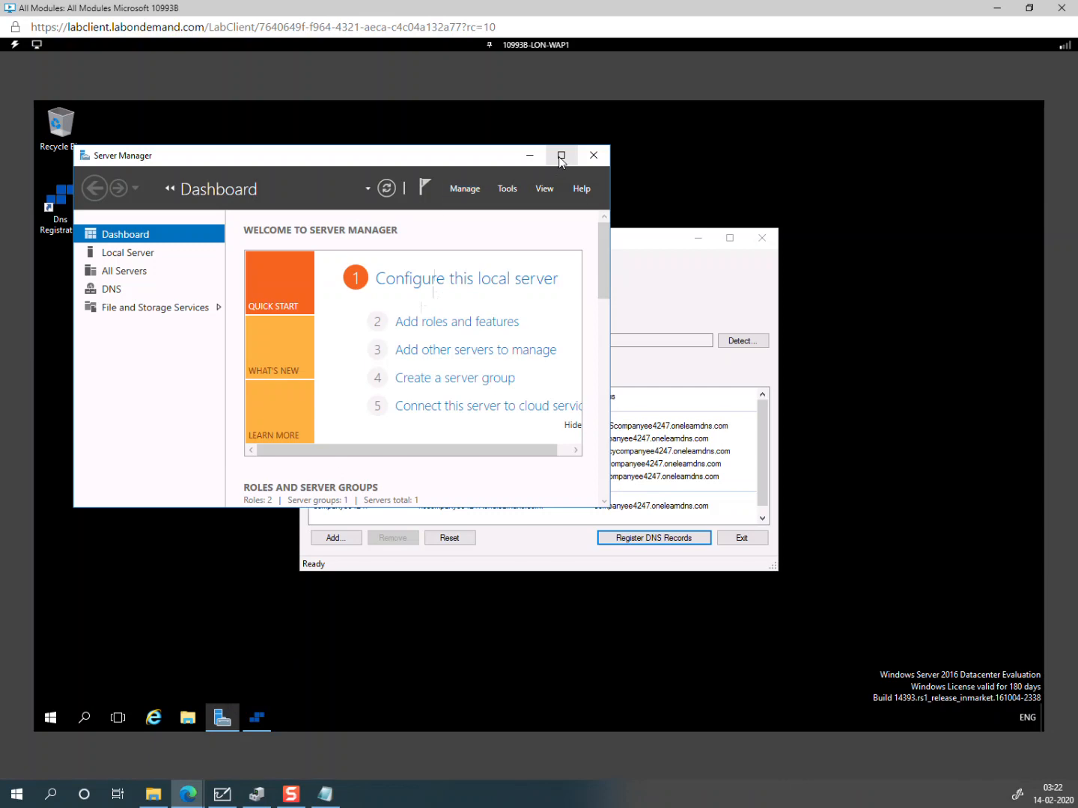
{"action": "left_click", "coordinate": [562, 156]}
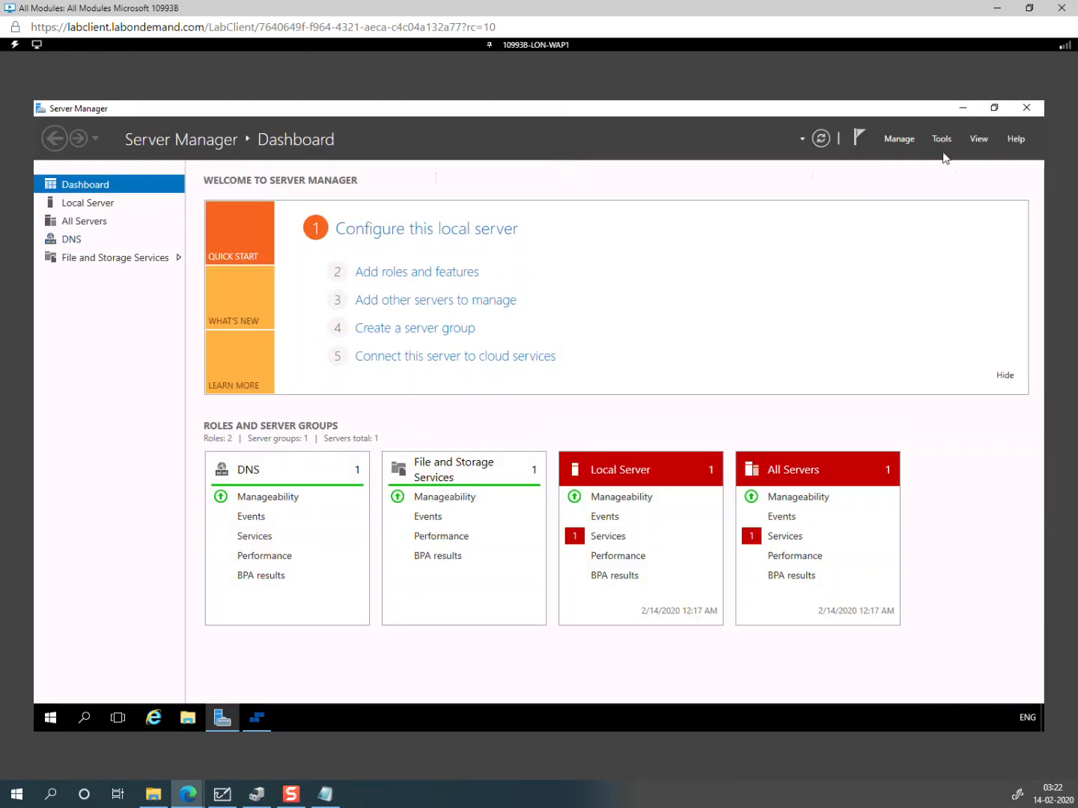
{"action": "left_click", "coordinate": [940, 139]}
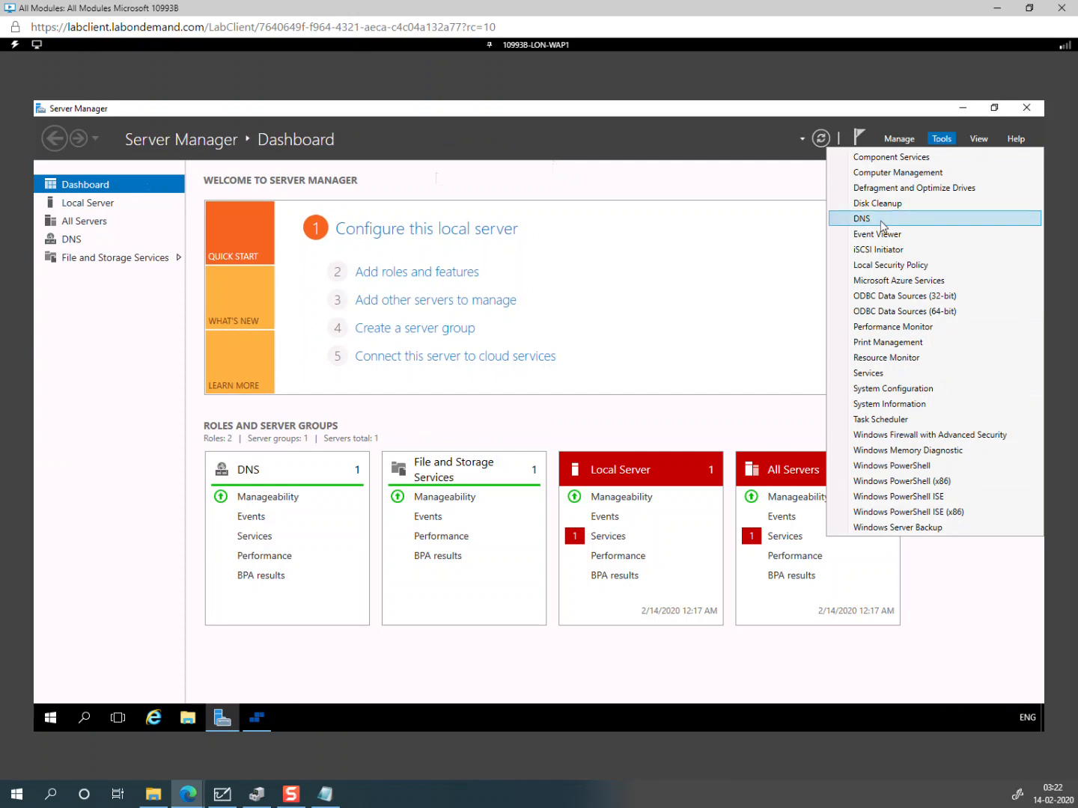
{"action": "left_click", "coordinate": [882, 226]}
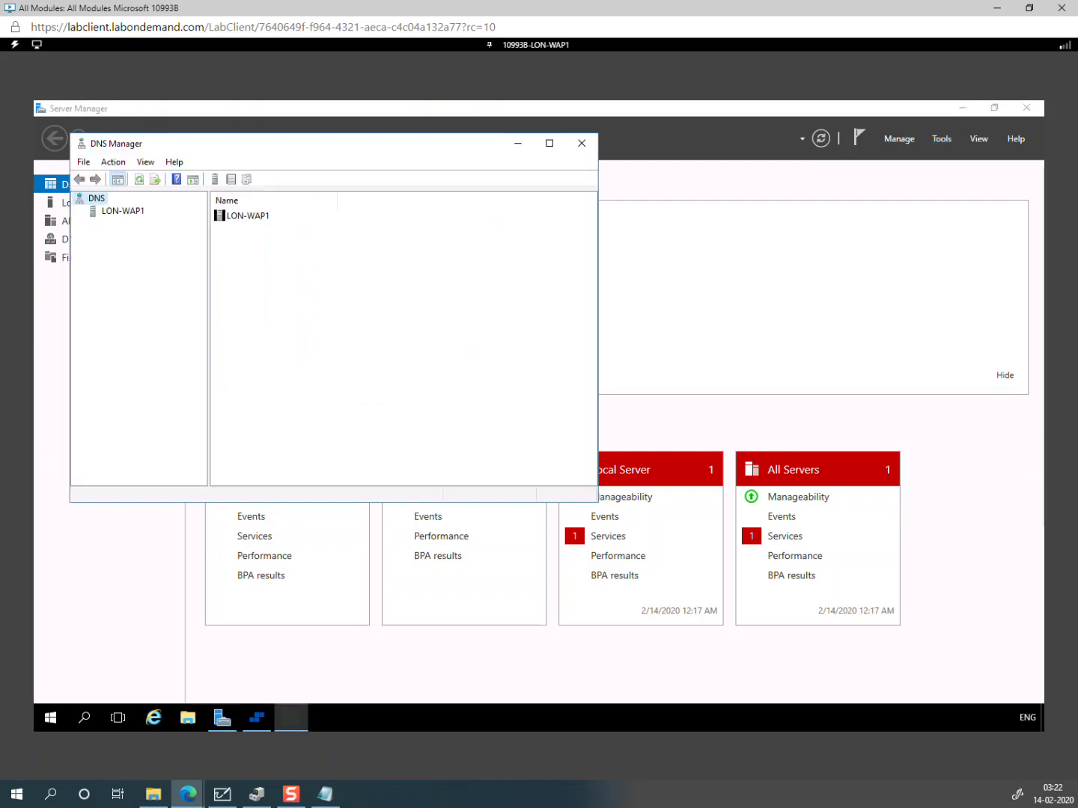
{"action": "left_click", "coordinate": [549, 144]}
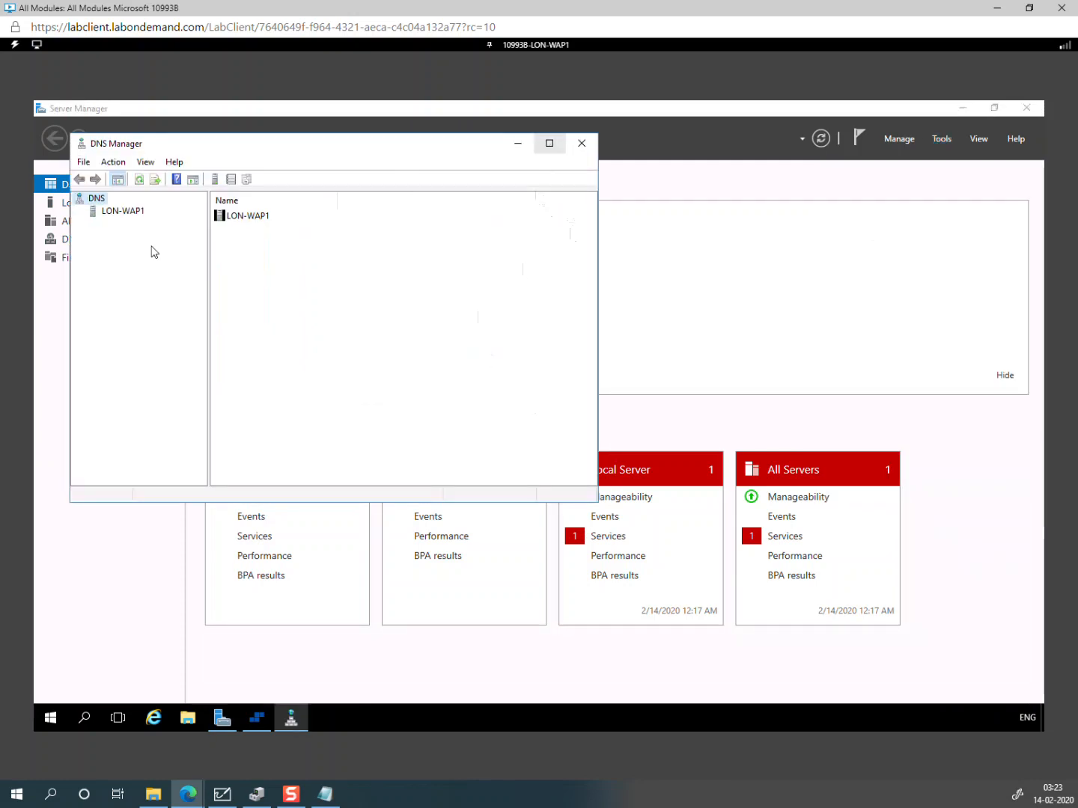
Step: Start the New Zone Wizard on the LON-WAP1 server and pass the welcome page
{"action": "left_click", "coordinate": [78, 176]}
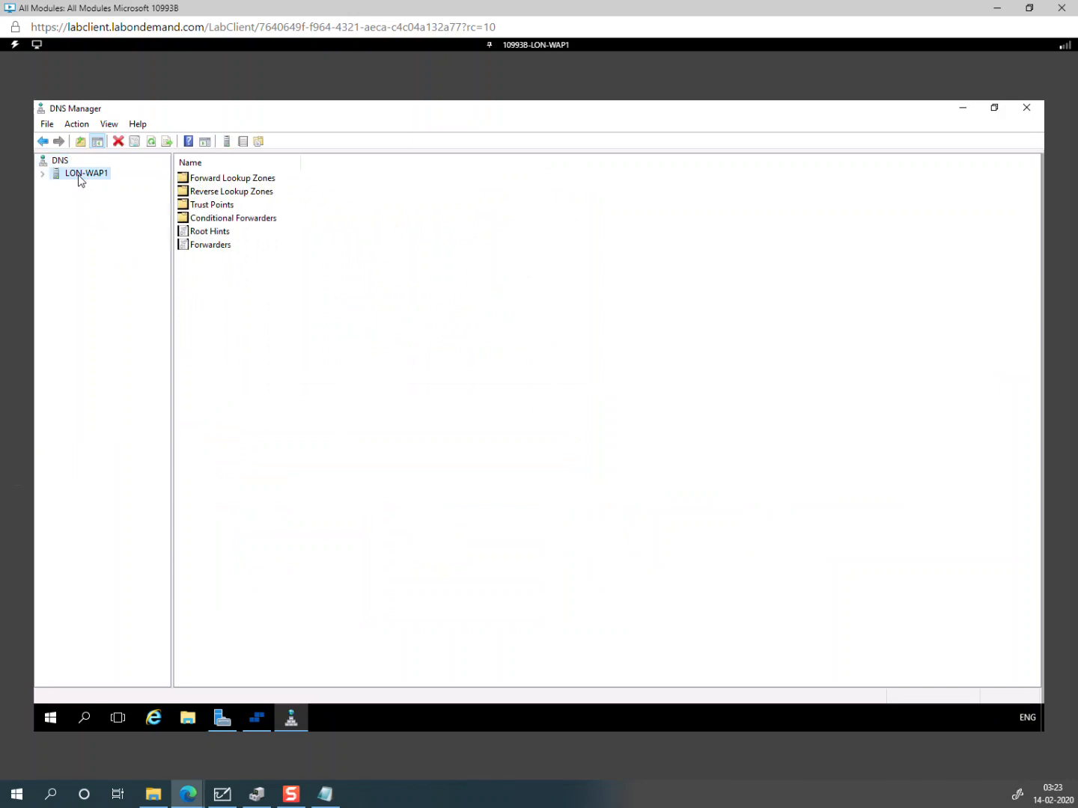
{"action": "right_click", "coordinate": [79, 176]}
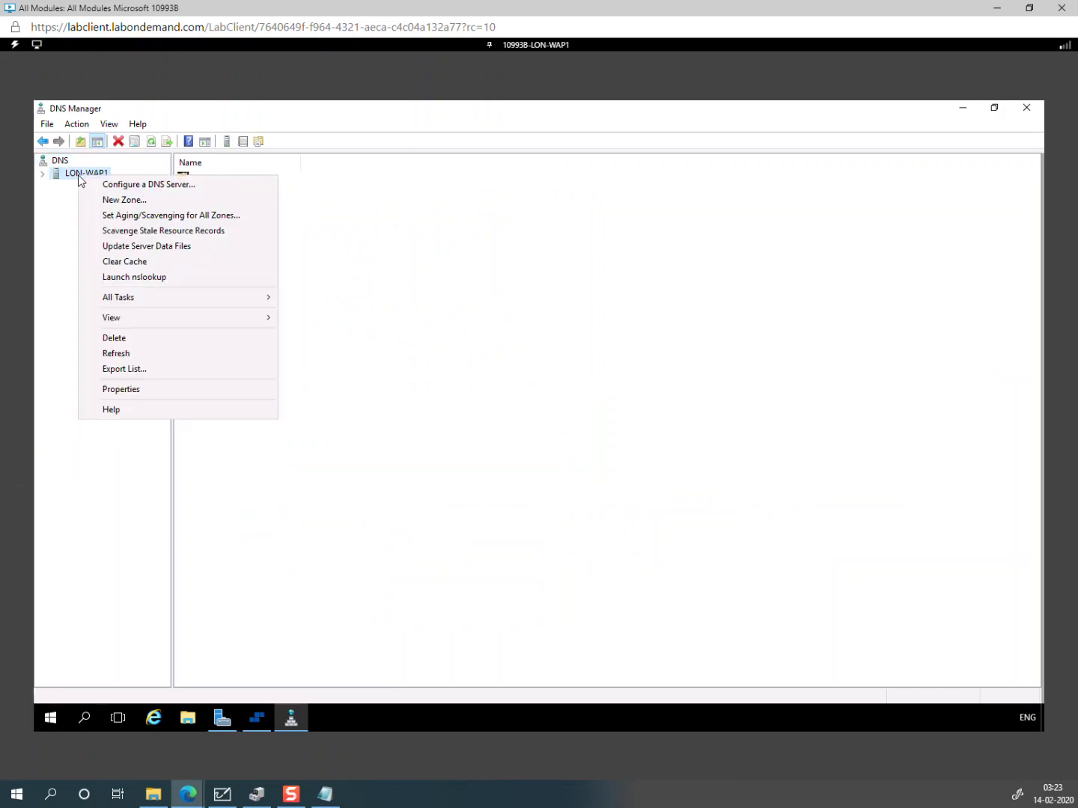
{"action": "left_click", "coordinate": [148, 202]}
{"action": "left_click", "coordinate": [306, 368]}
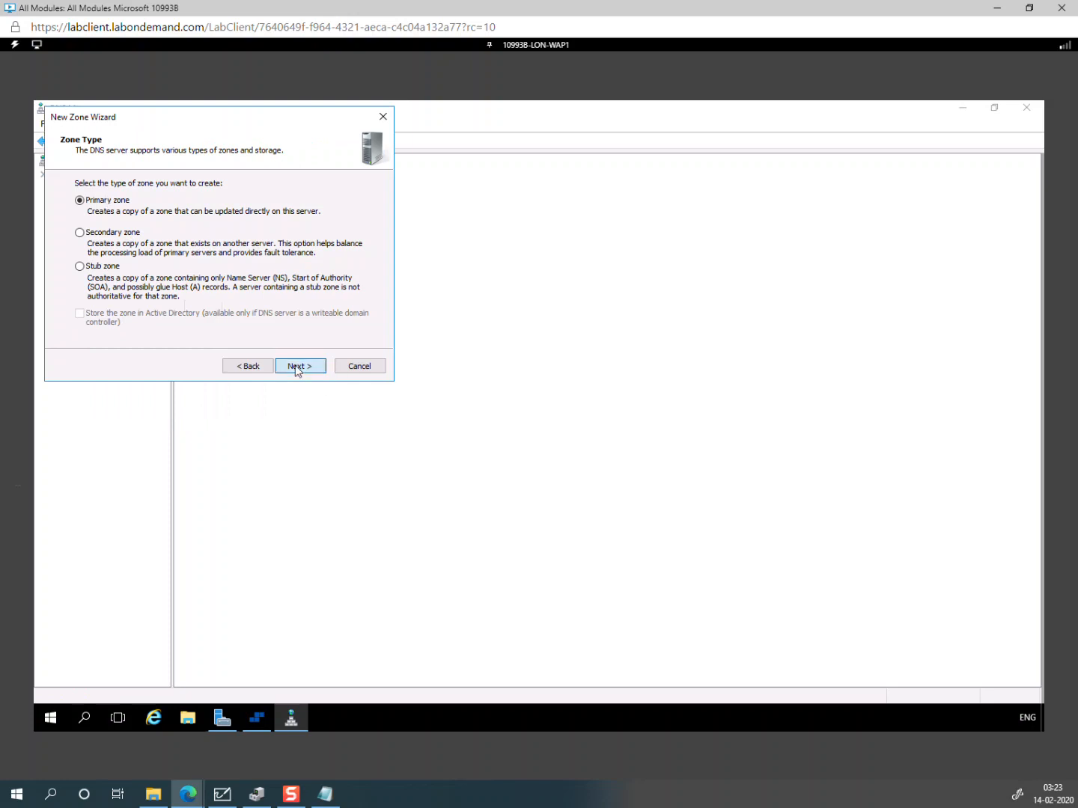
Step: Choose a primary forward lookup zone and paste companyee4247.onelearndns.com as the zone name
{"action": "left_click", "coordinate": [298, 367]}
{"action": "left_click", "coordinate": [298, 367]}
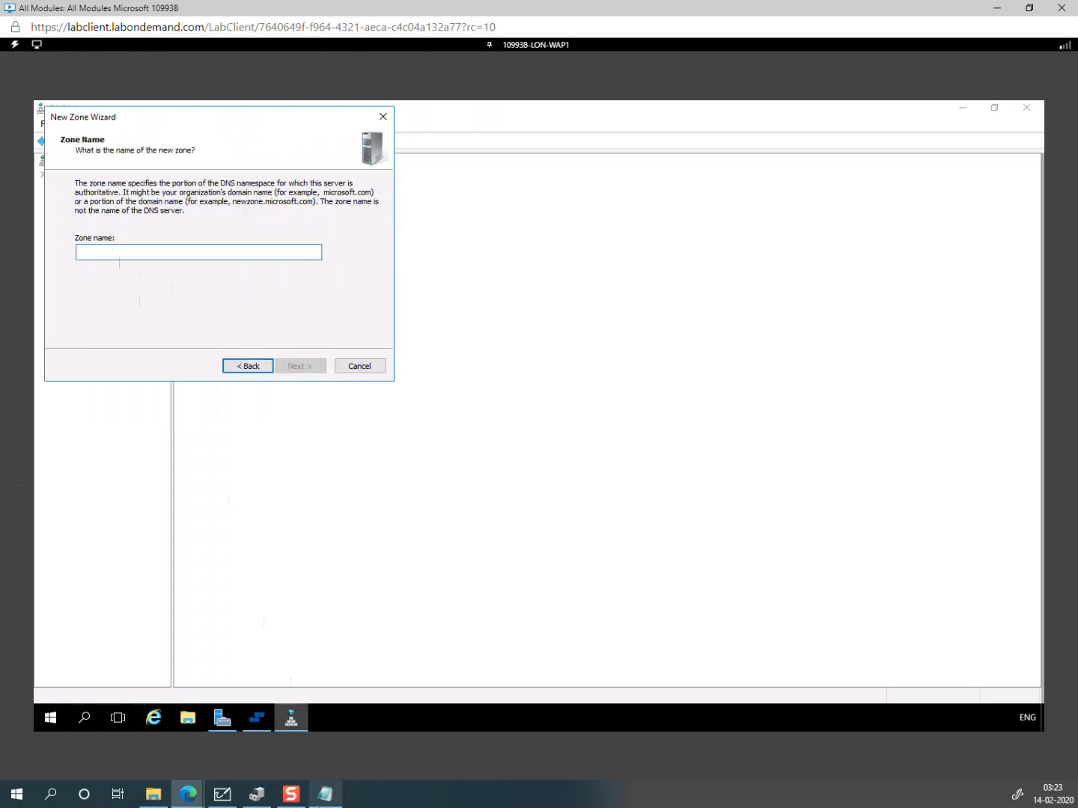
{"action": "left_click", "coordinate": [325, 794]}
{"action": "left_click_drag", "start_coordinate": [919, 616], "coordinate": [606, 602]}
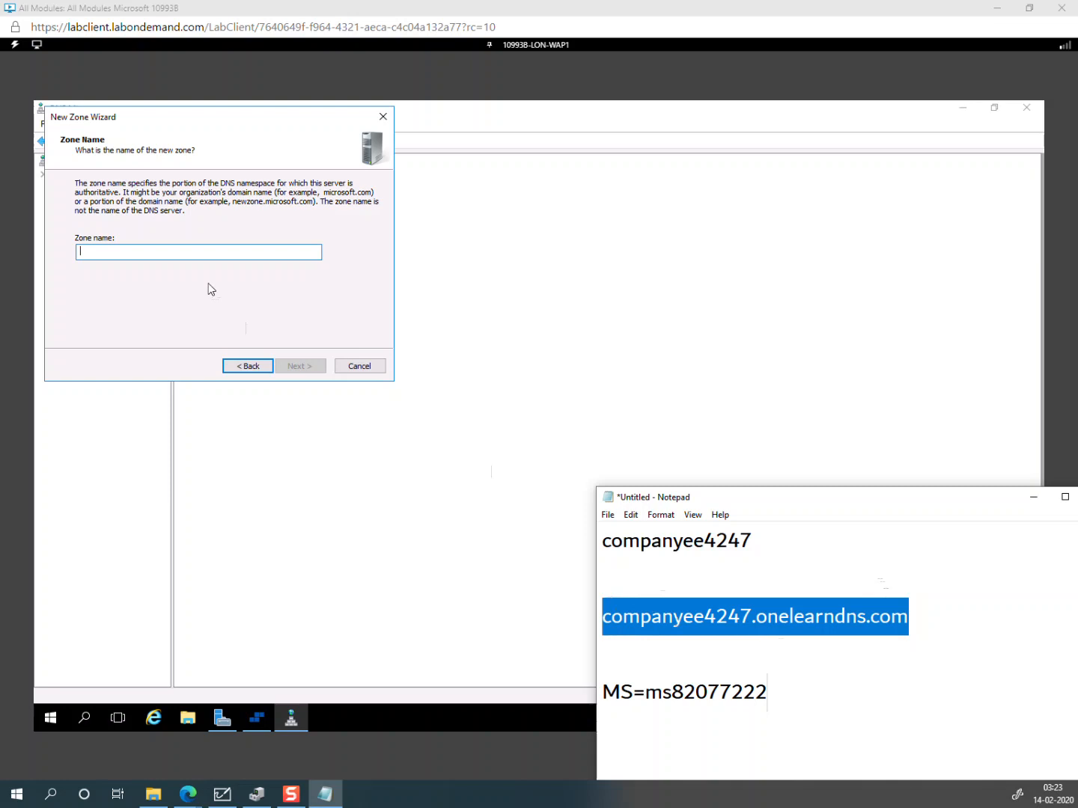
{"action": "left_click", "coordinate": [146, 256]}
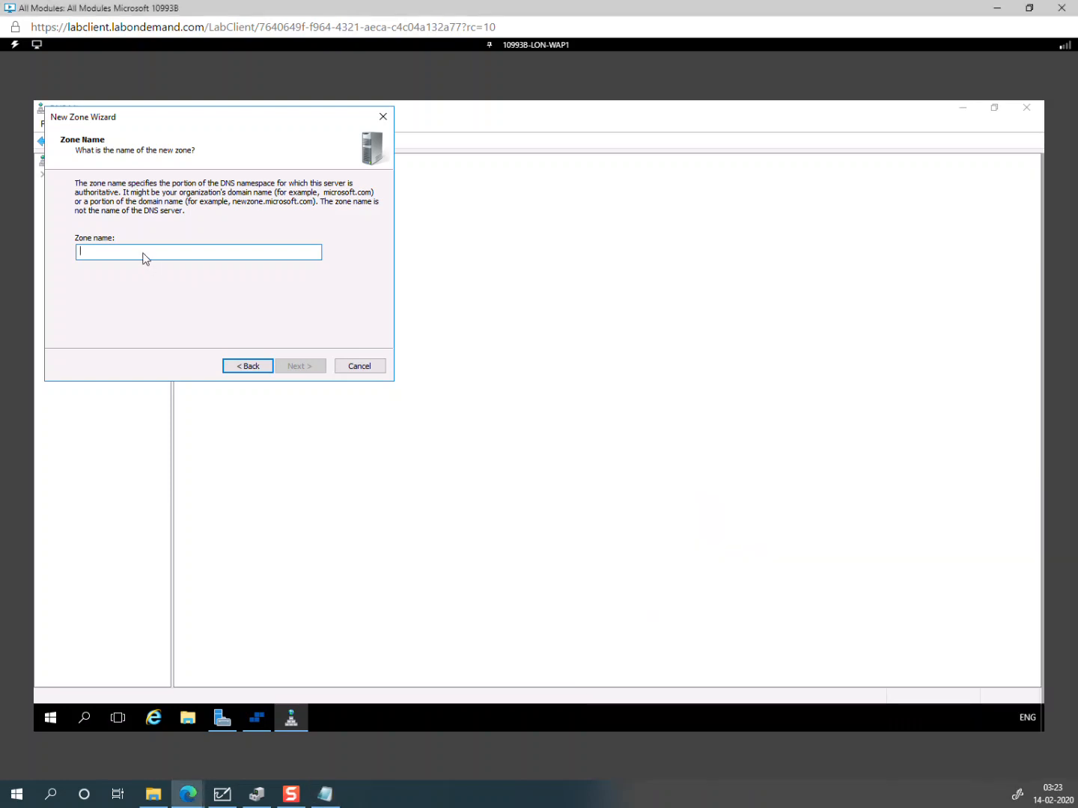
{"action": "left_click", "coordinate": [15, 43]}
{"action": "mouse_move", "coordinate": [41, 105]}
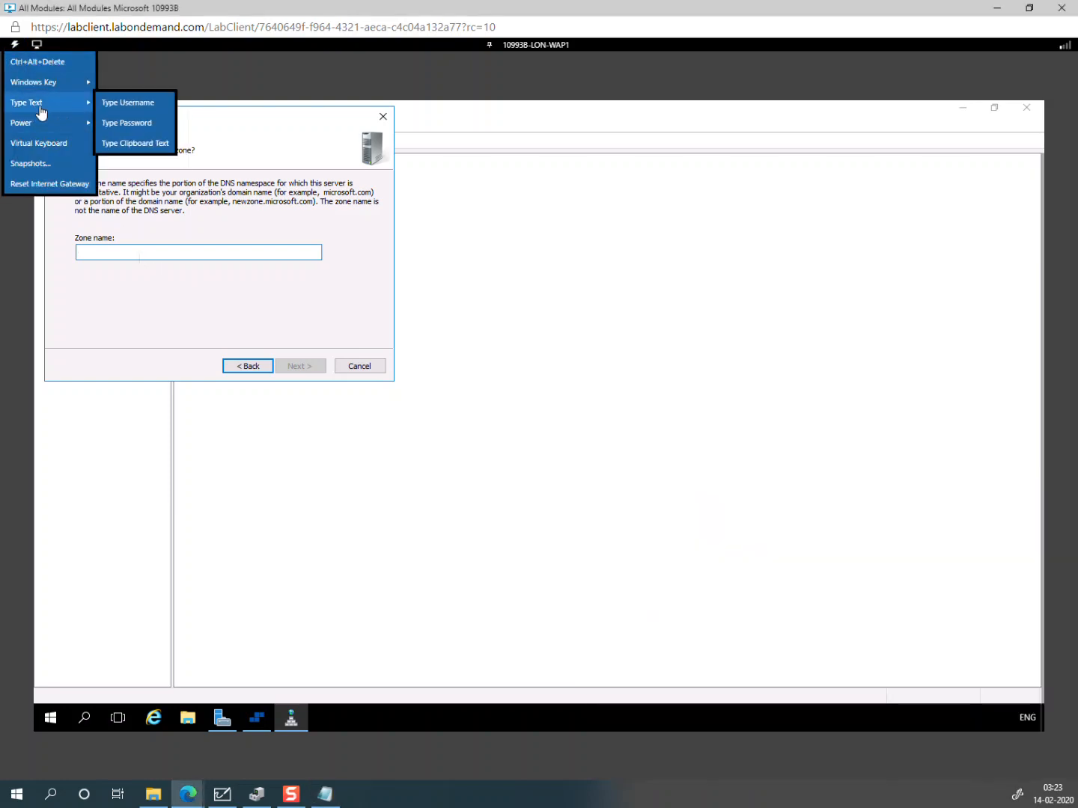
{"action": "left_click", "coordinate": [139, 145]}
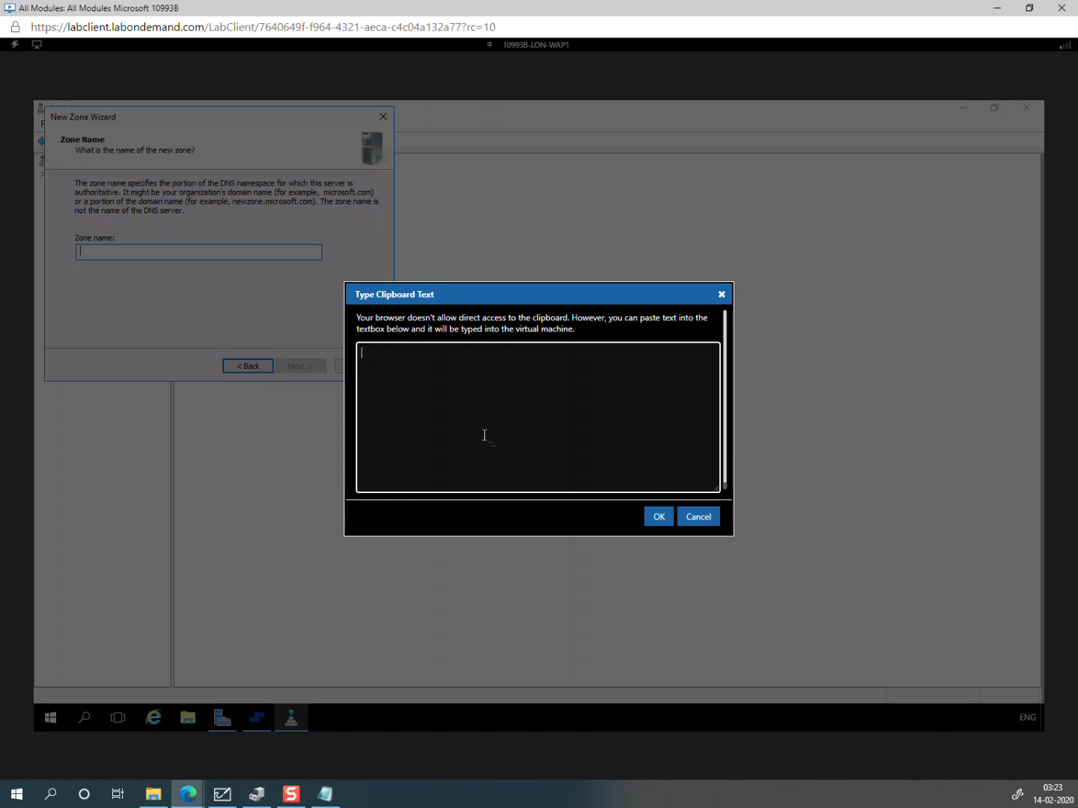
{"action": "key", "text": "ctrl+v"}
{"action": "left_click", "coordinate": [658, 515]}
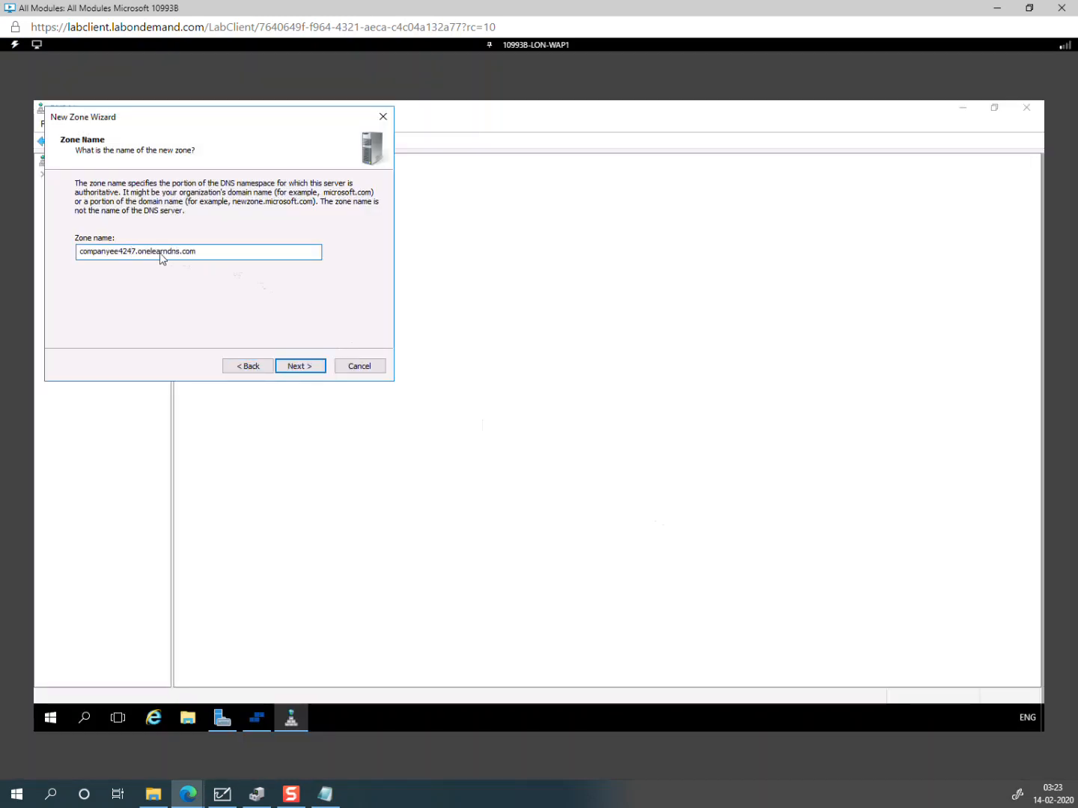
Step: Keep the default zone file and disallowed dynamic updates, and finish the wizard
{"action": "left_click", "coordinate": [292, 366]}
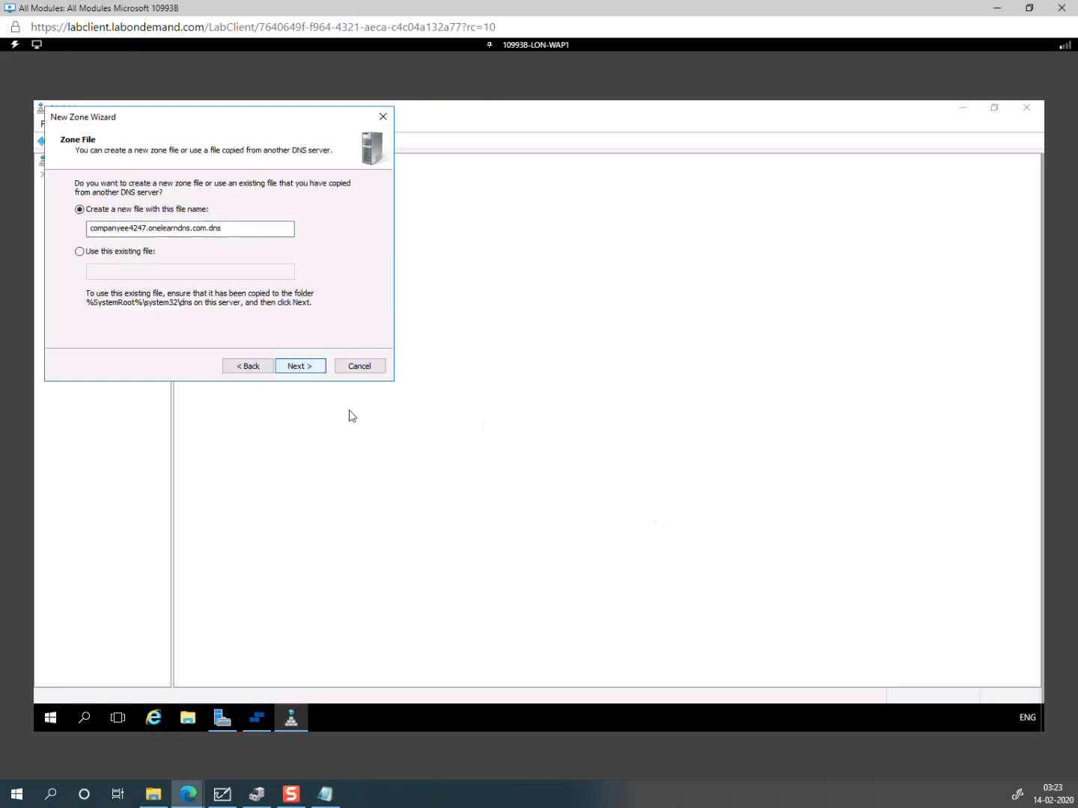
{"action": "left_click", "coordinate": [296, 368]}
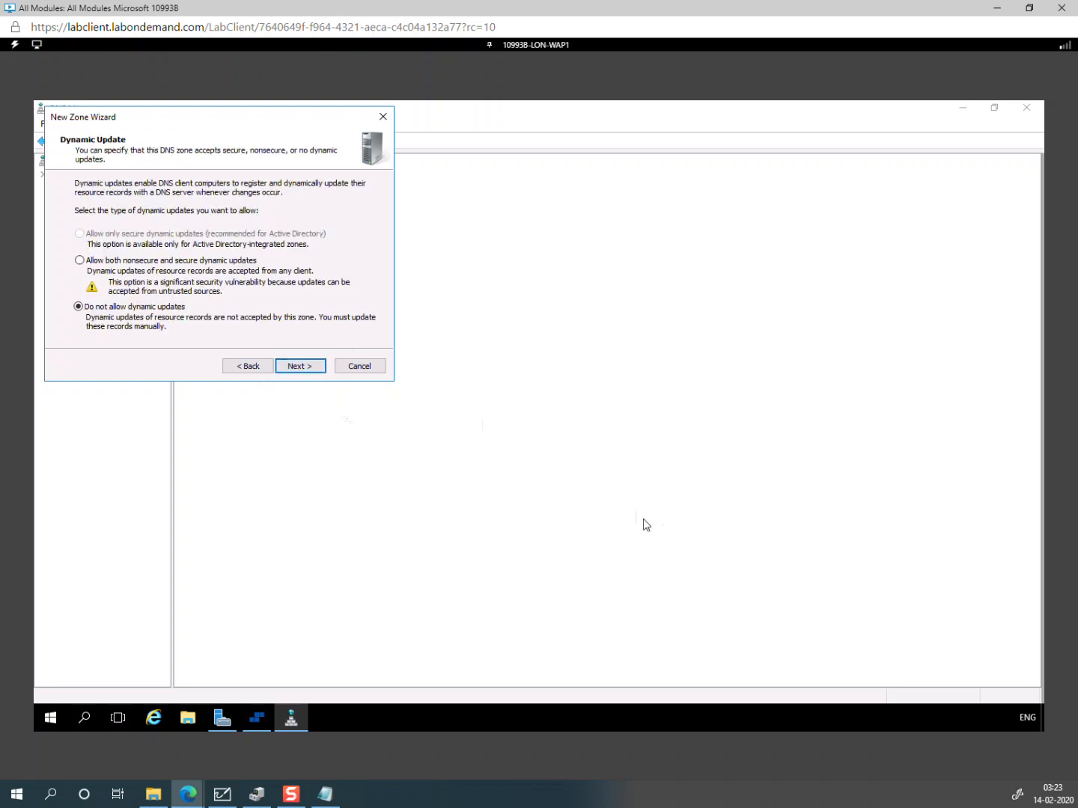
{"action": "left_click", "coordinate": [302, 367]}
{"action": "left_click", "coordinate": [294, 370]}
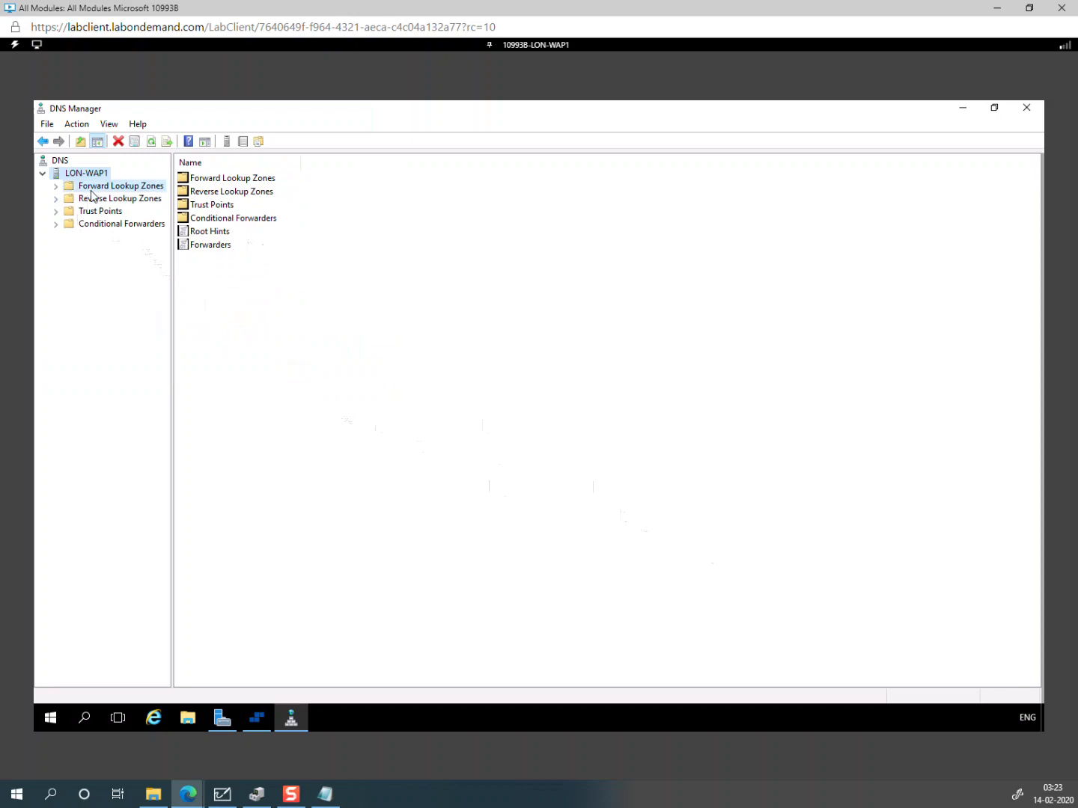
Step: Open the companyee4247 zone and start a new Text (TXT) record
{"action": "double_click", "coordinate": [94, 185]}
{"action": "left_click", "coordinate": [110, 200]}
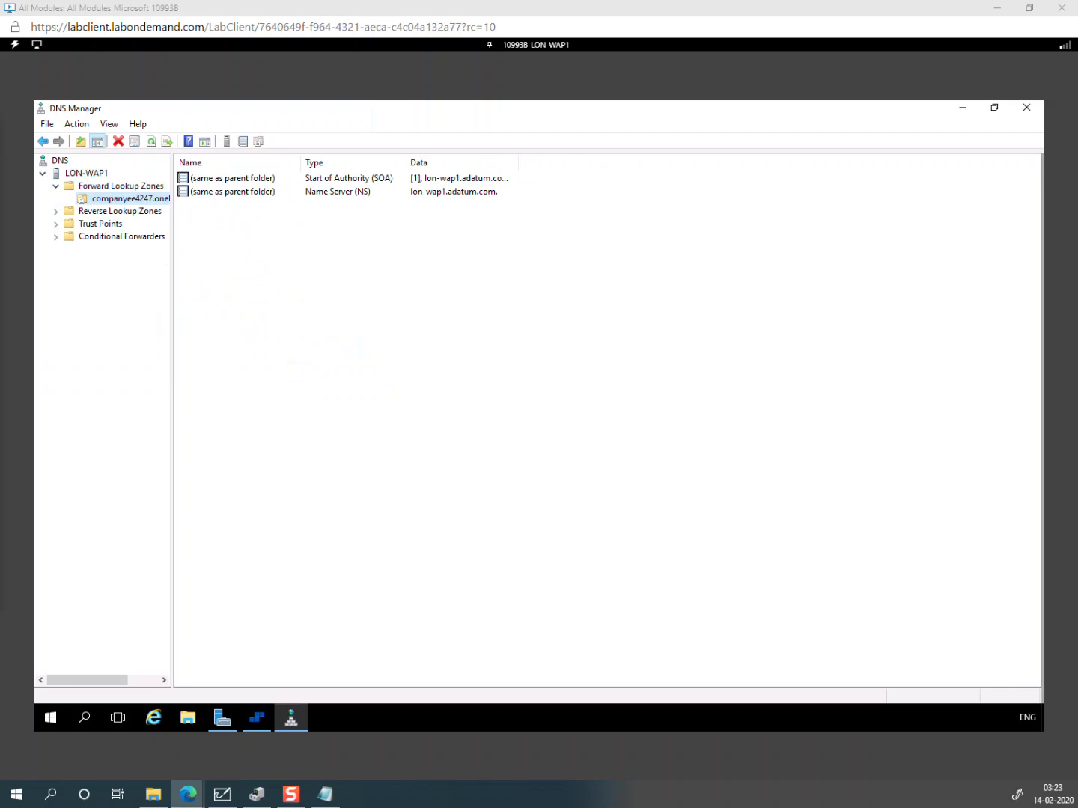
{"action": "right_click", "coordinate": [165, 200]}
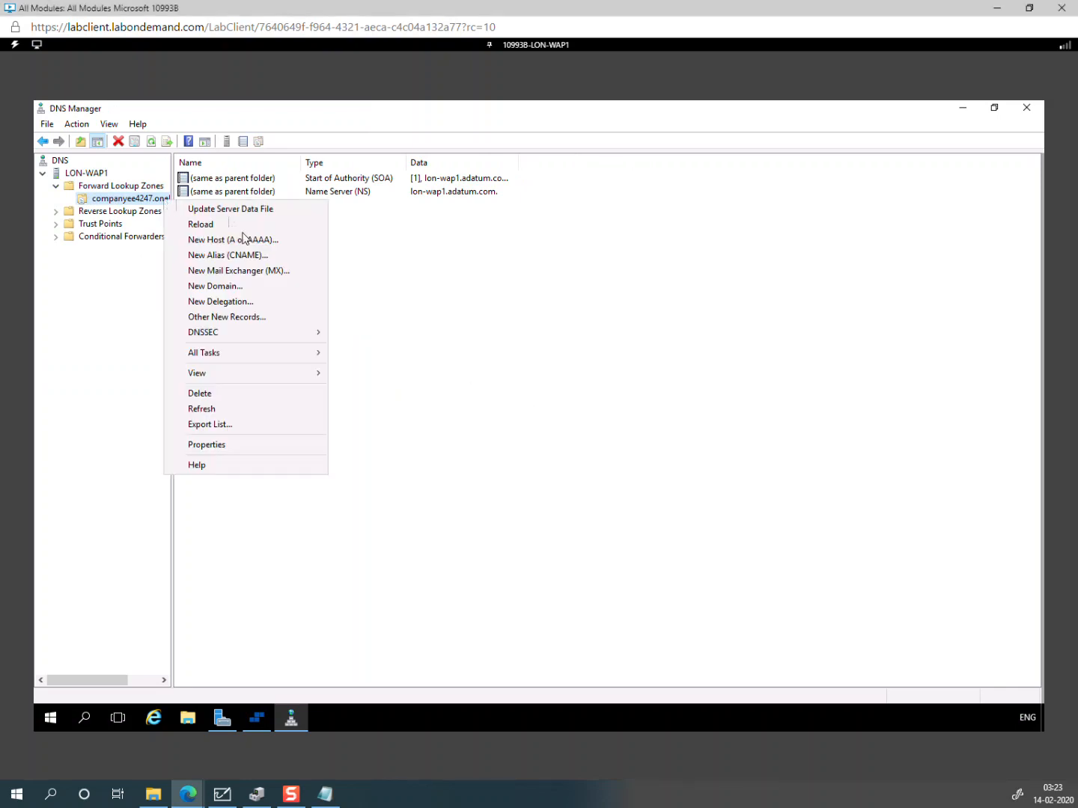
{"action": "left_click", "coordinate": [241, 320]}
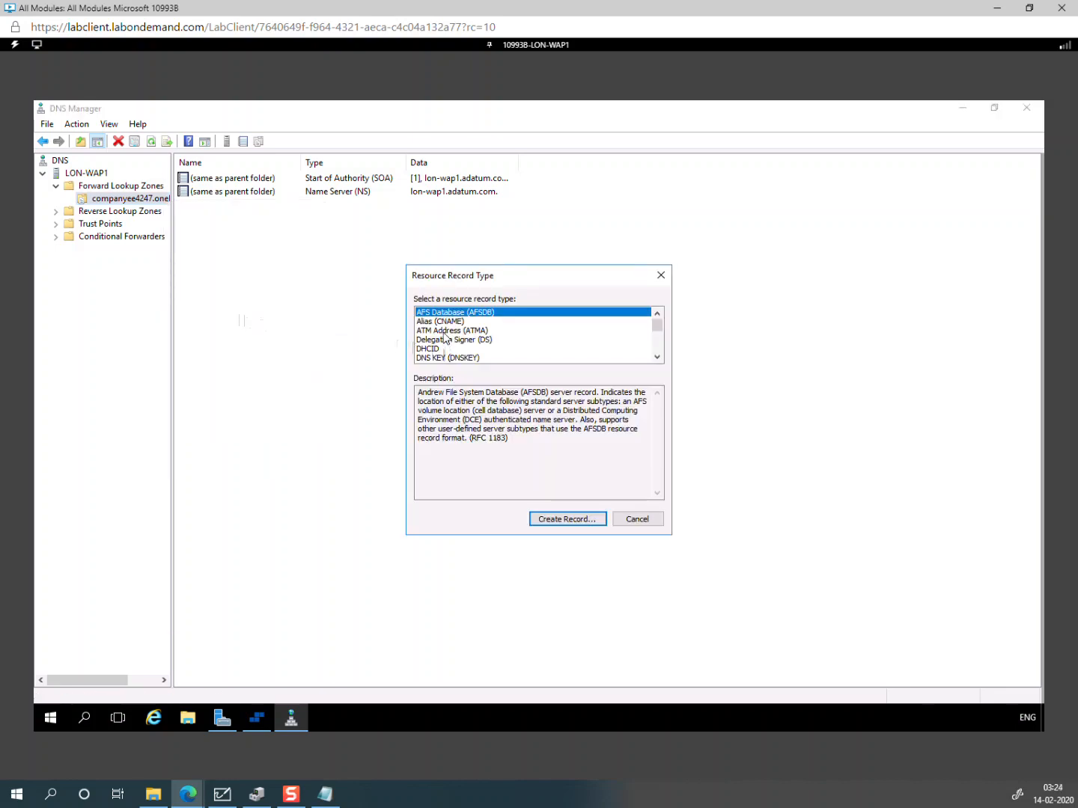
{"action": "key", "text": "t"}
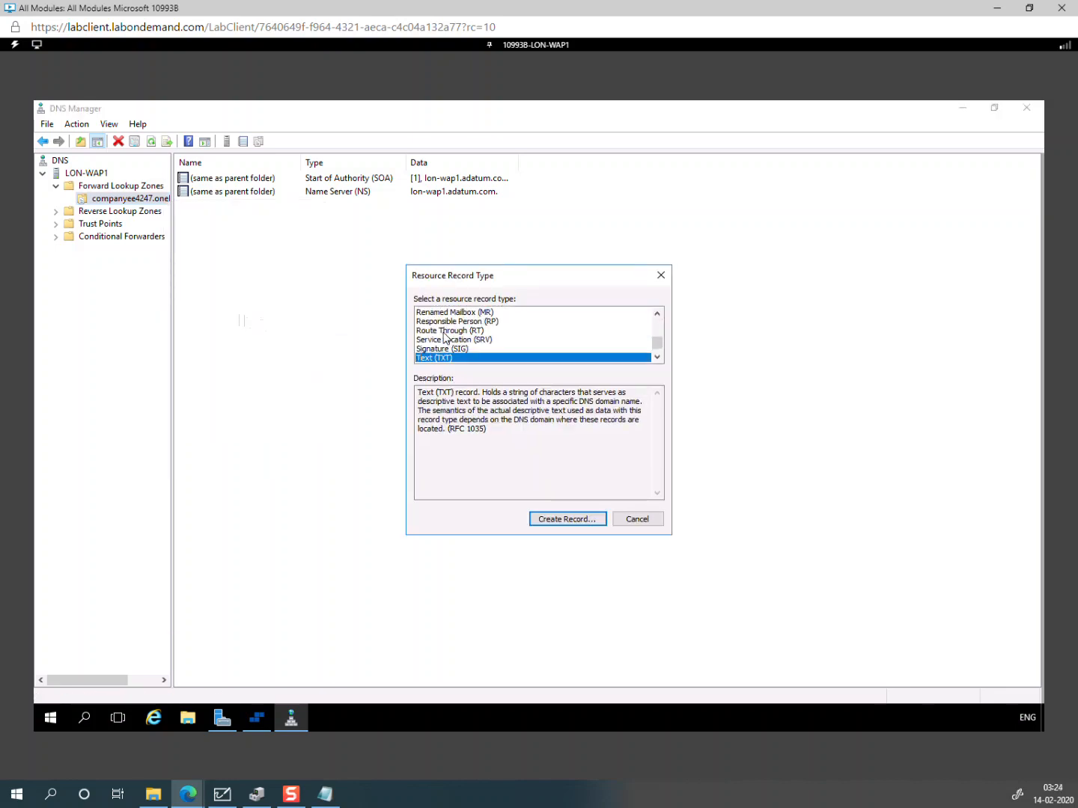
{"action": "left_click", "coordinate": [567, 520]}
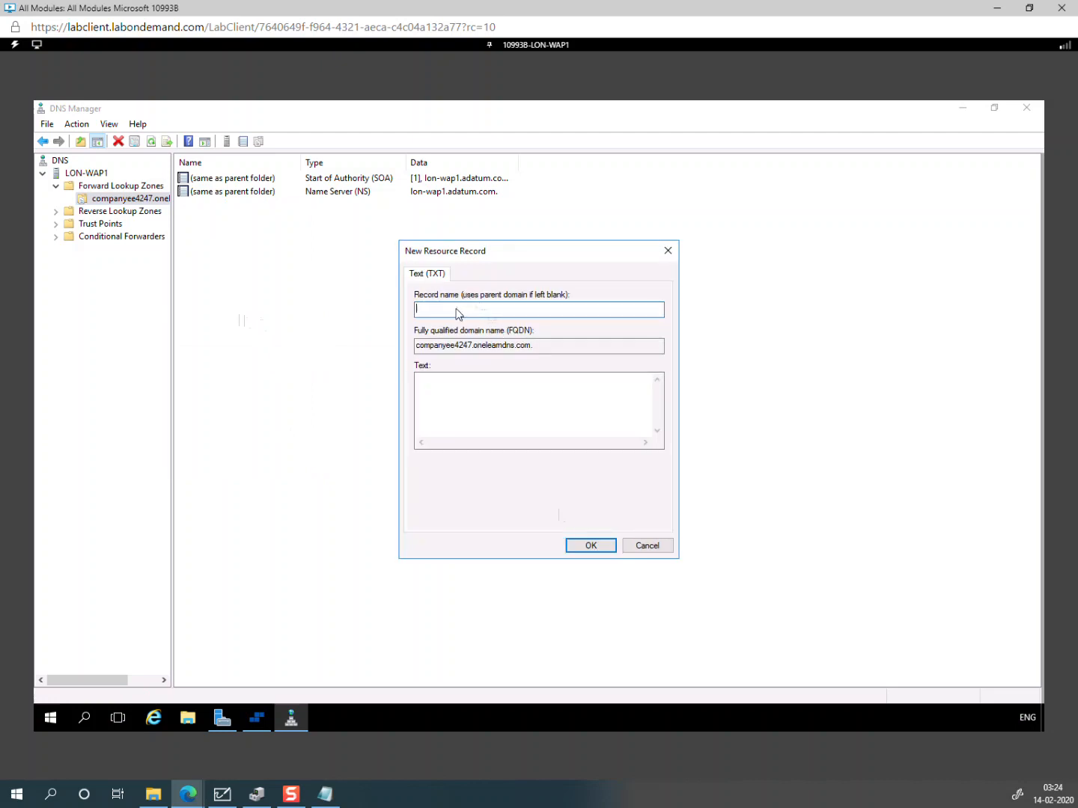
{"action": "type", "text": "@"}
Step: Copy MS=ms82077222 from Notepad and paste it into the TXT record's Text field
{"action": "left_click", "coordinate": [466, 385]}
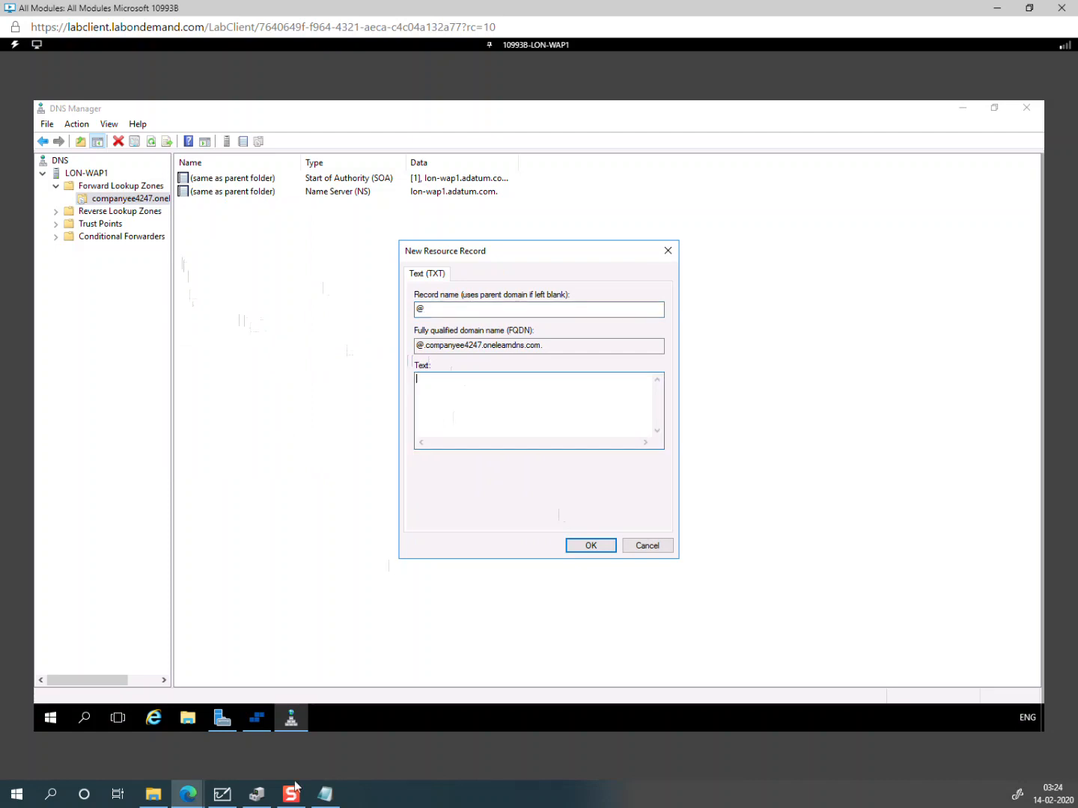
{"action": "left_click", "coordinate": [325, 794]}
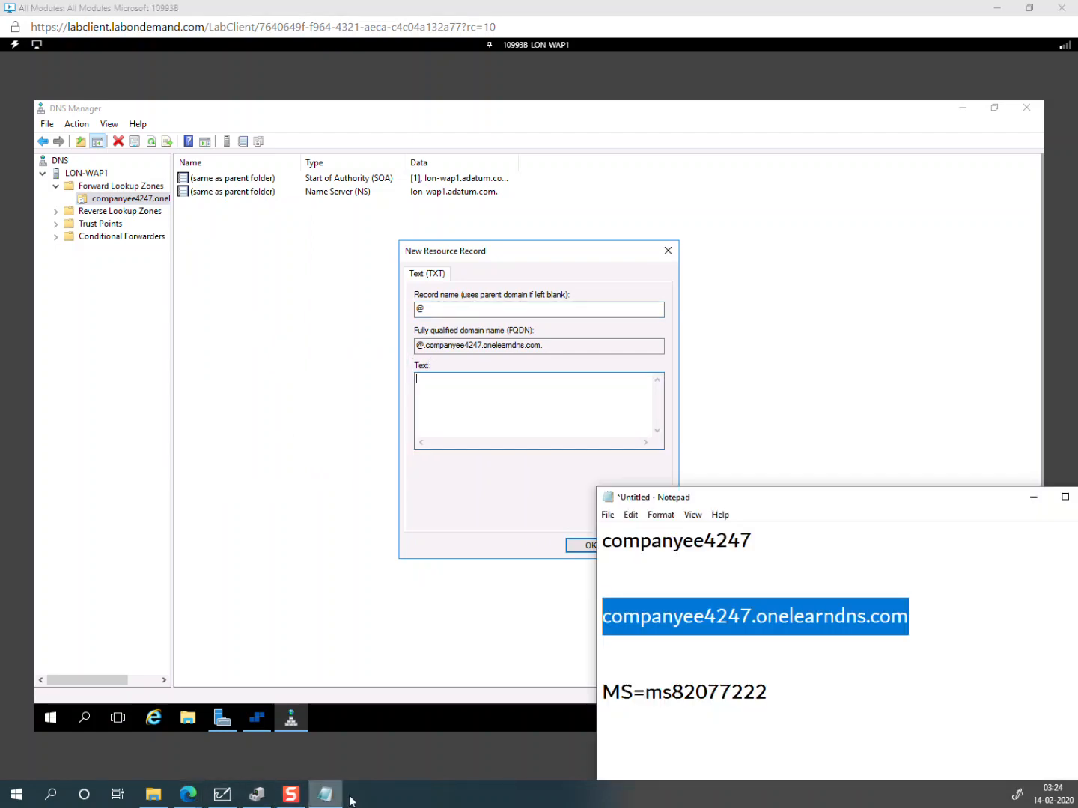
{"action": "left_click_drag", "start_coordinate": [779, 691], "coordinate": [604, 691]}
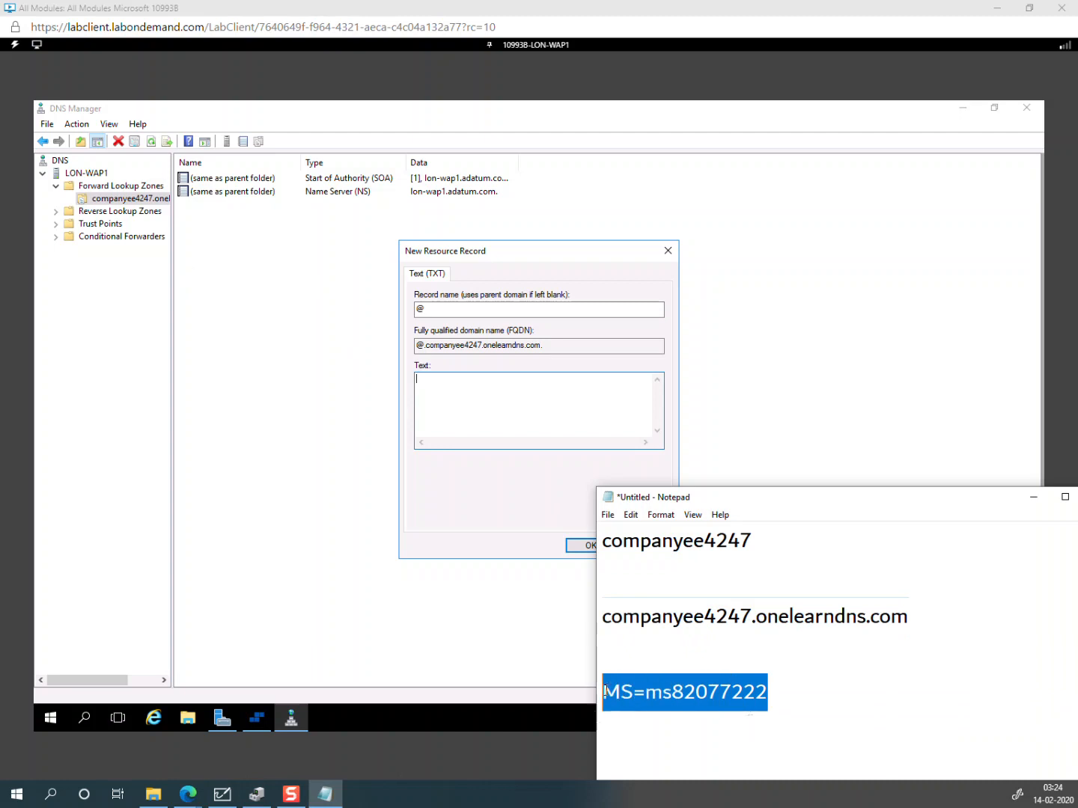
{"action": "right_click", "coordinate": [664, 694]}
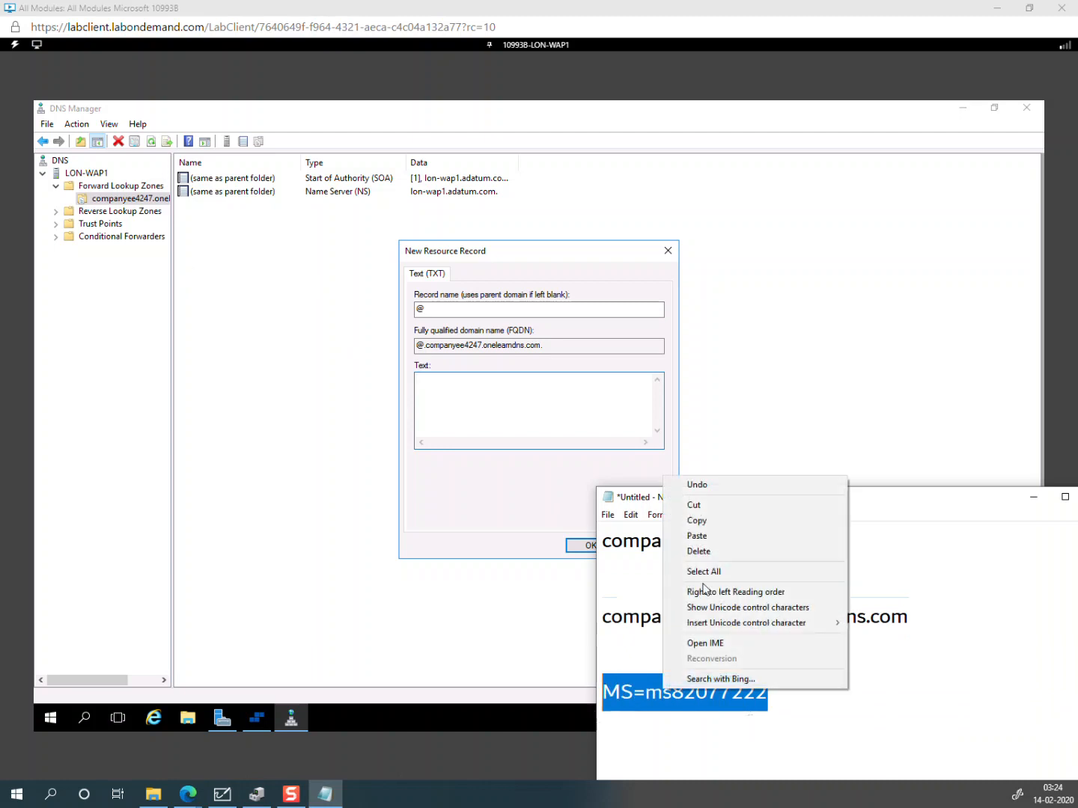
{"action": "left_click", "coordinate": [711, 519]}
{"action": "left_click", "coordinate": [532, 421]}
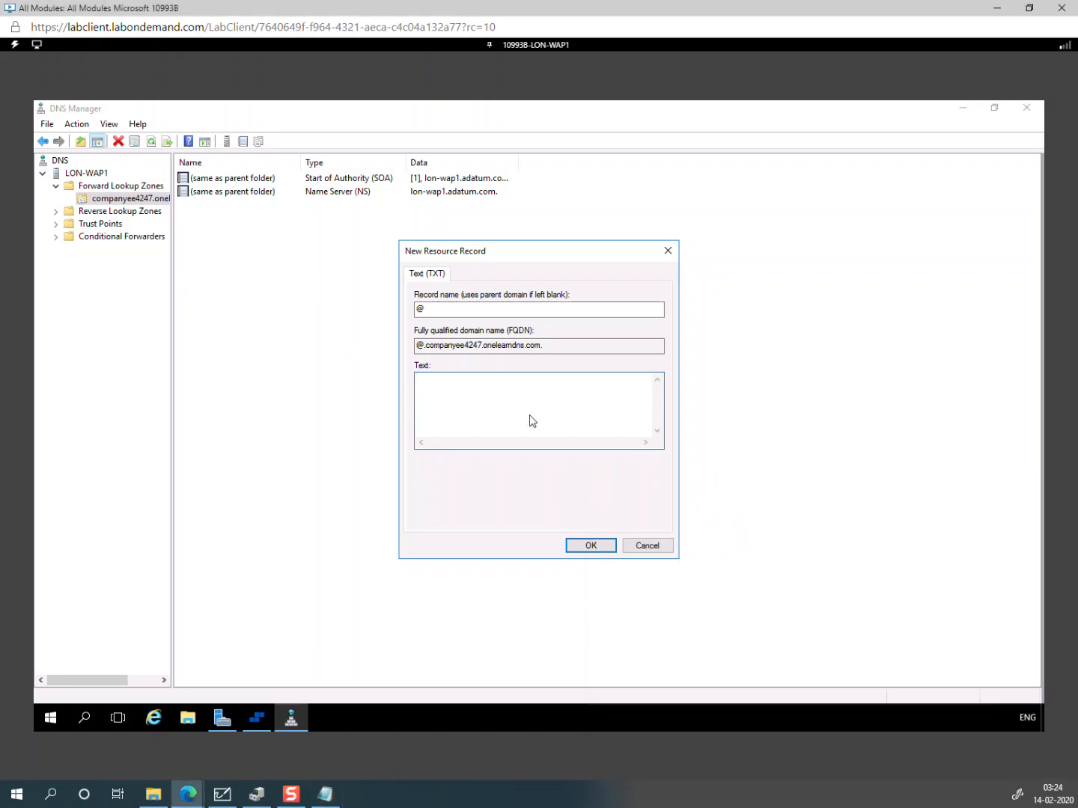
{"action": "left_click", "coordinate": [15, 44]}
{"action": "mouse_move", "coordinate": [26, 105]}
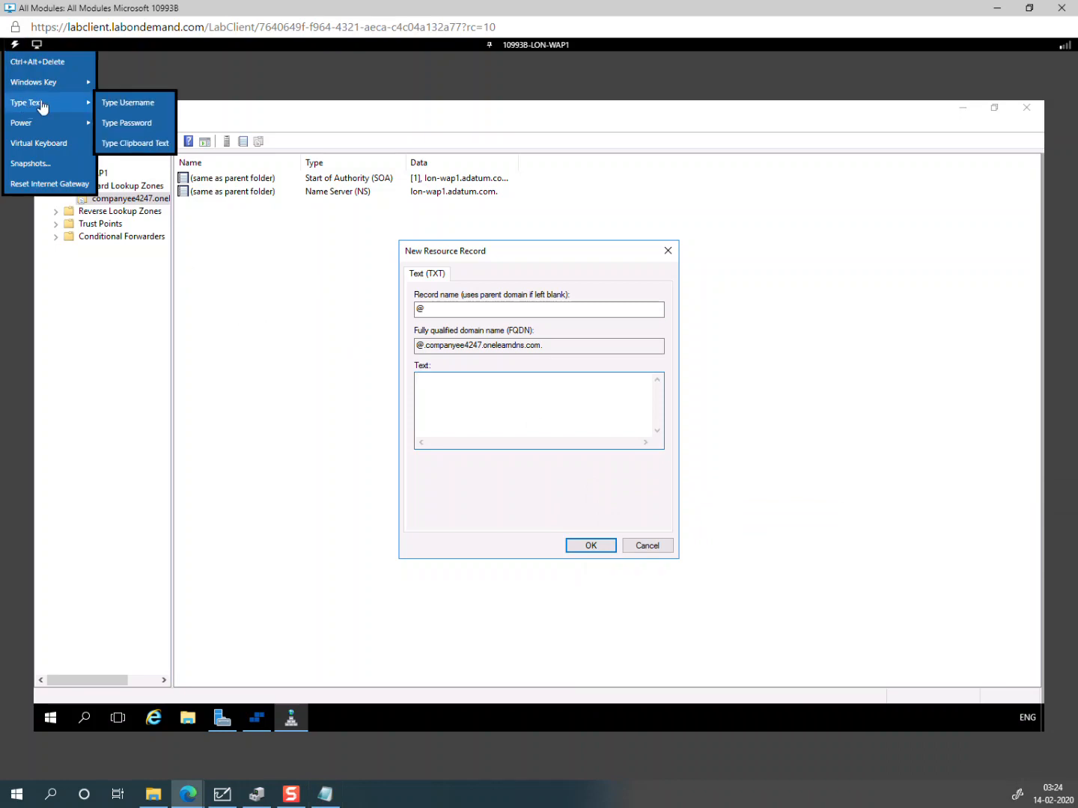
{"action": "left_click", "coordinate": [133, 143]}
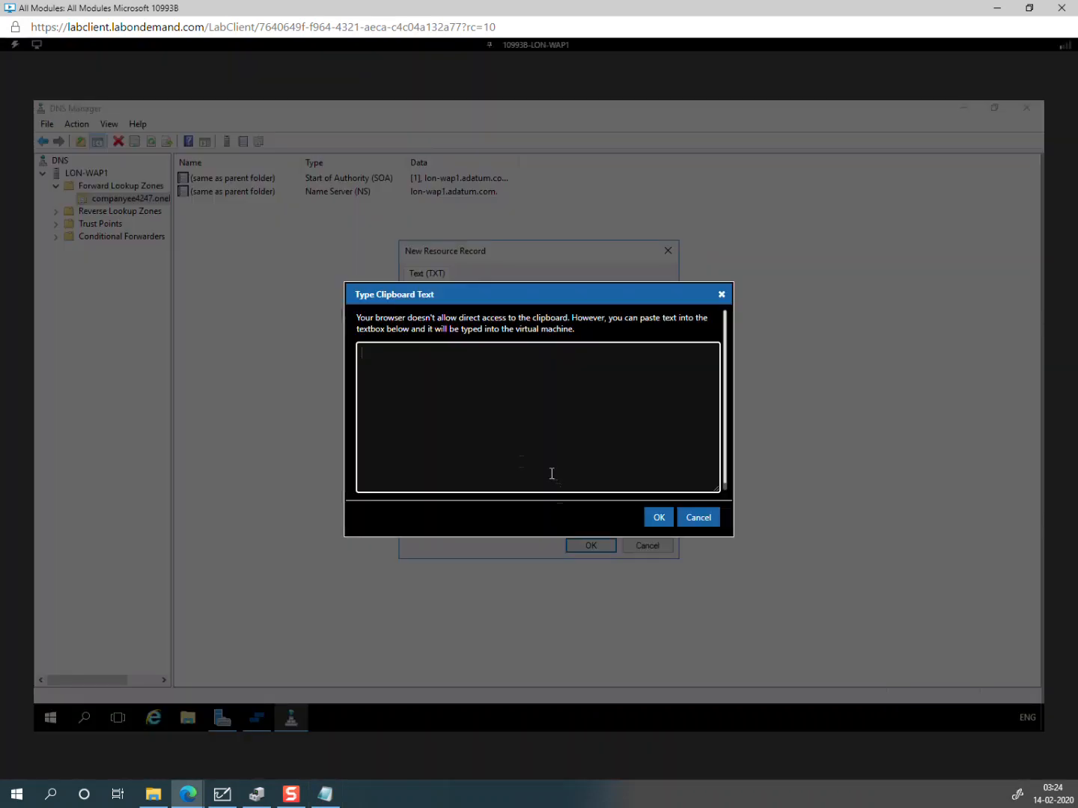
{"action": "key", "text": "ctrl+v"}
{"action": "left_click", "coordinate": [657, 519]}
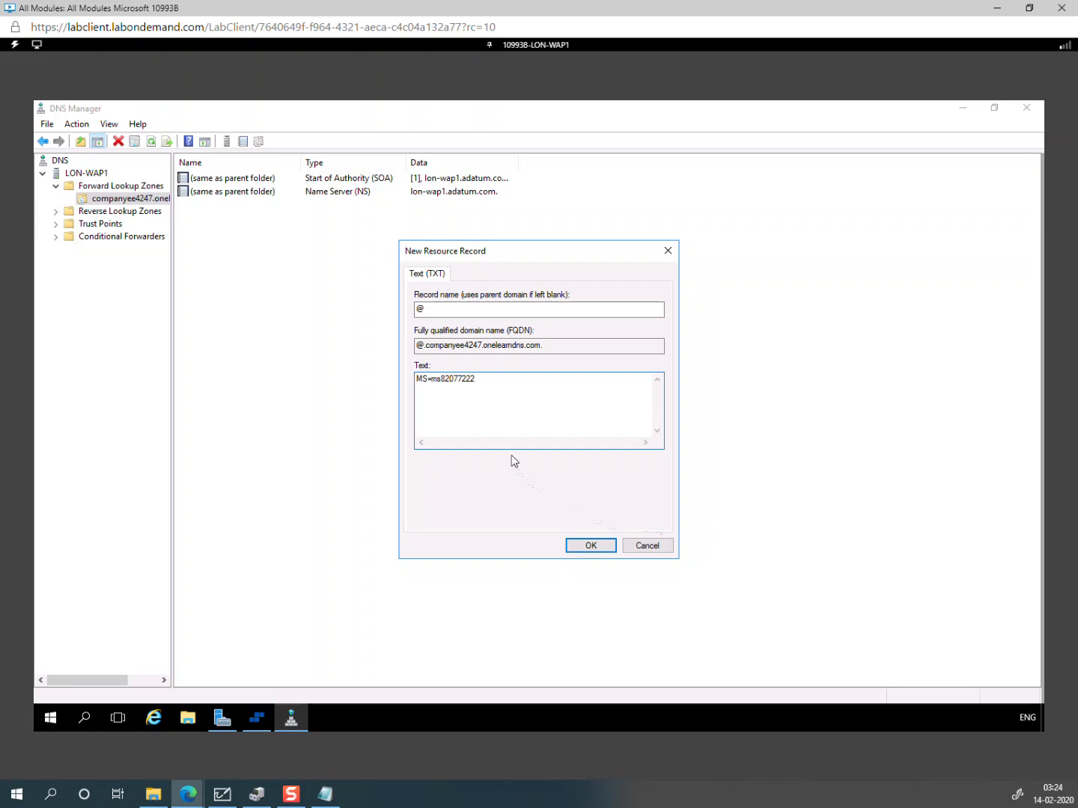
Step: Clear '@' from the record name so it uses the parent domain, and create the record
{"action": "left_click", "coordinate": [591, 547]}
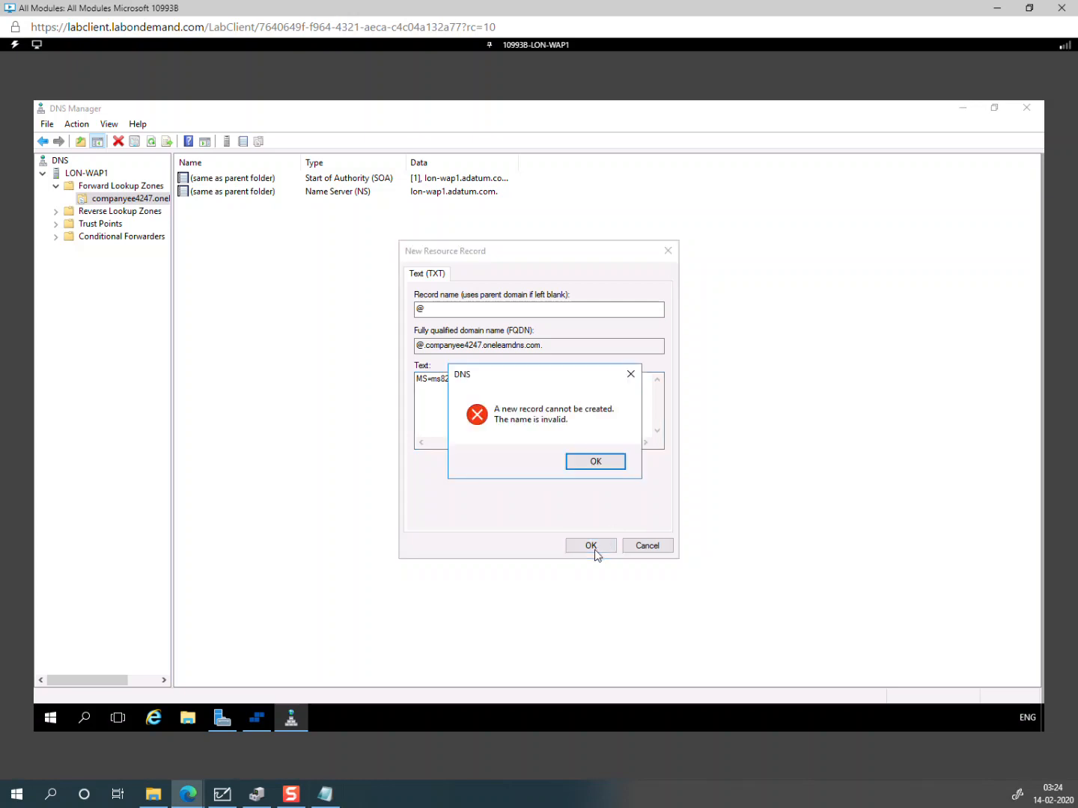
{"action": "left_click", "coordinate": [606, 467]}
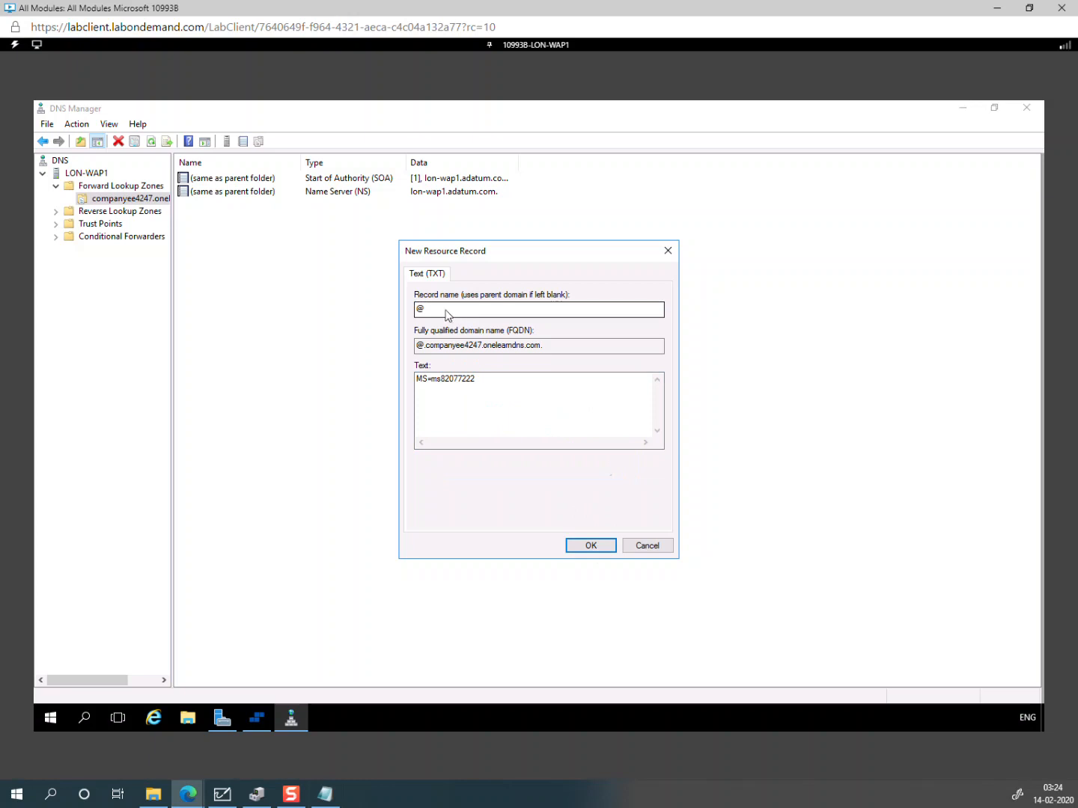
{"action": "left_click", "coordinate": [441, 312]}
{"action": "key", "text": "BackSpace"}
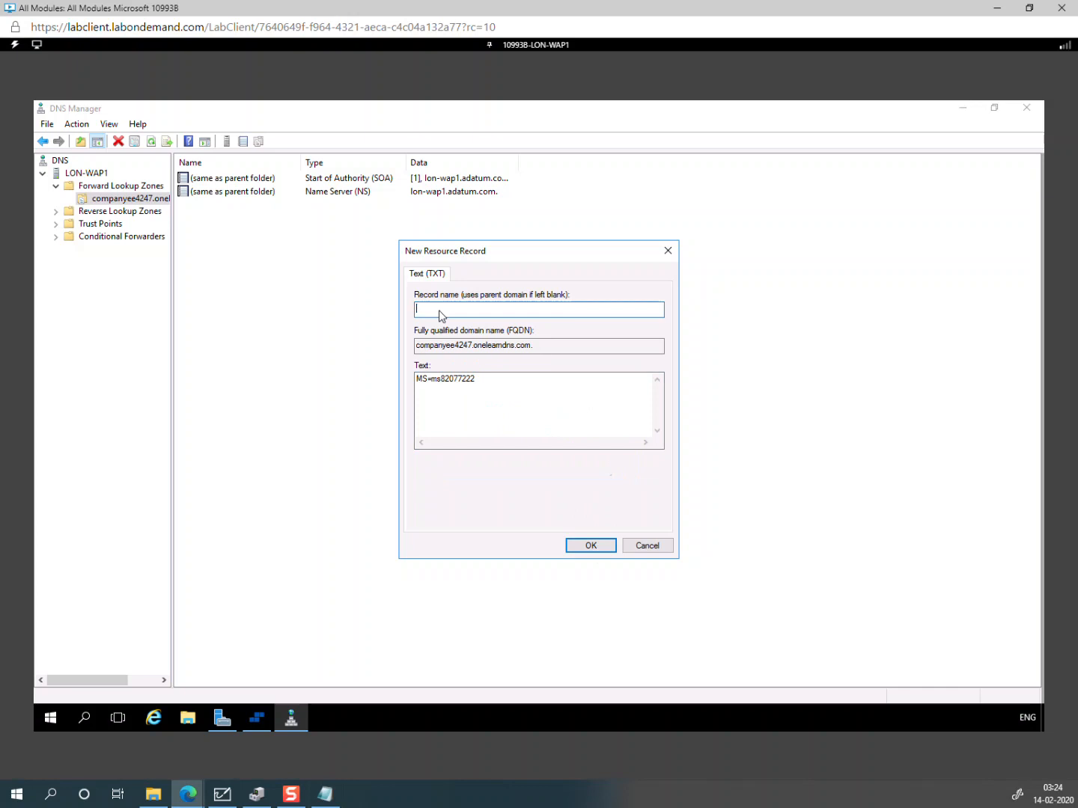
{"action": "left_click", "coordinate": [593, 545]}
{"action": "left_click", "coordinate": [638, 519]}
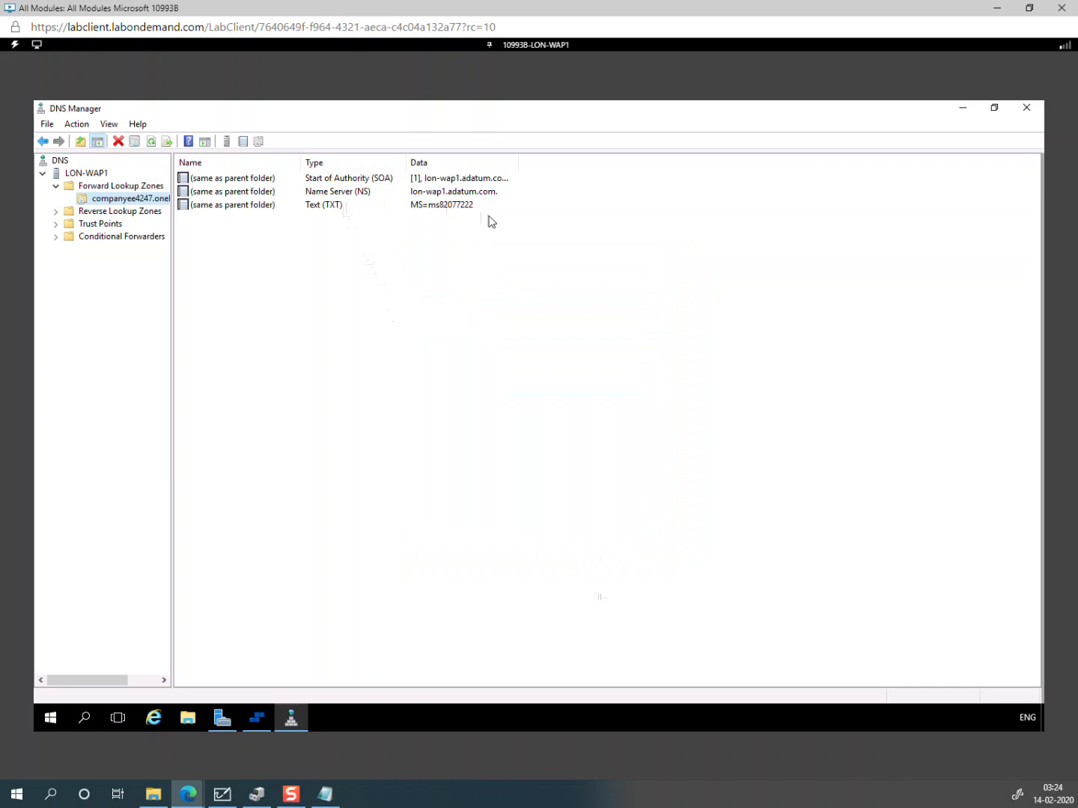
{"action": "key", "text": "alt+Tab"}
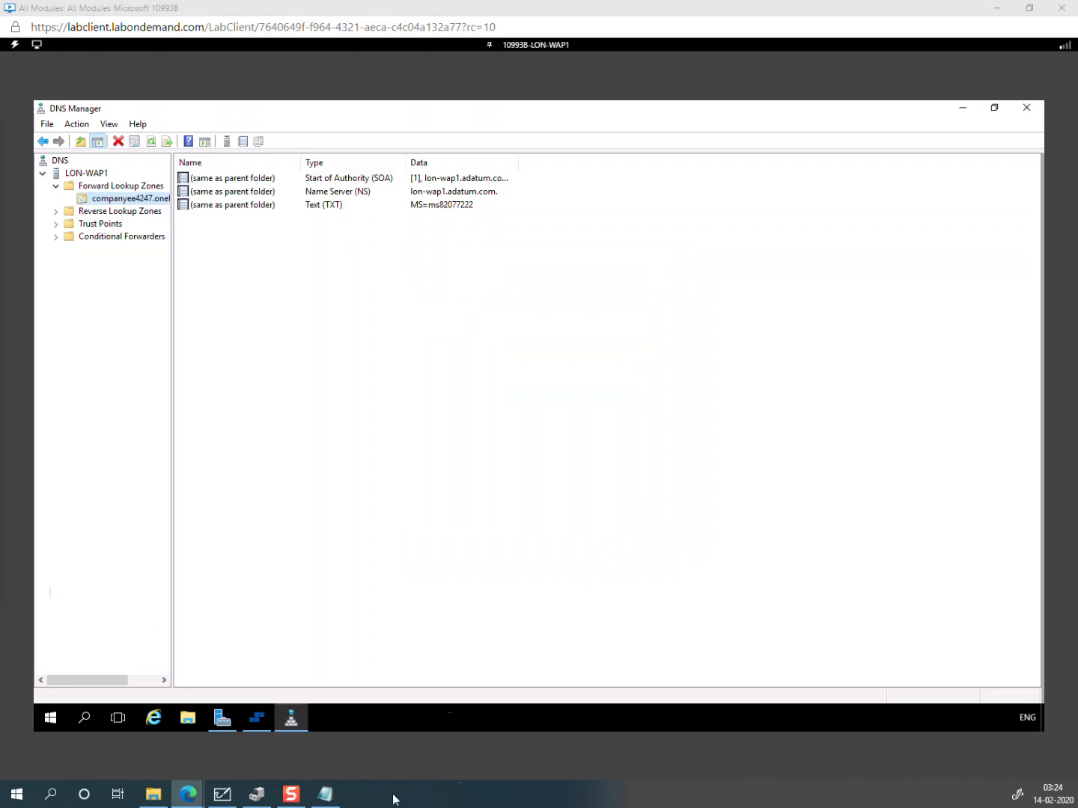
Step: Verify companyee4247.onelearndns.com on the Azure custom domain page, then return to Whiteboard
{"action": "mouse_move", "coordinate": [193, 802]}
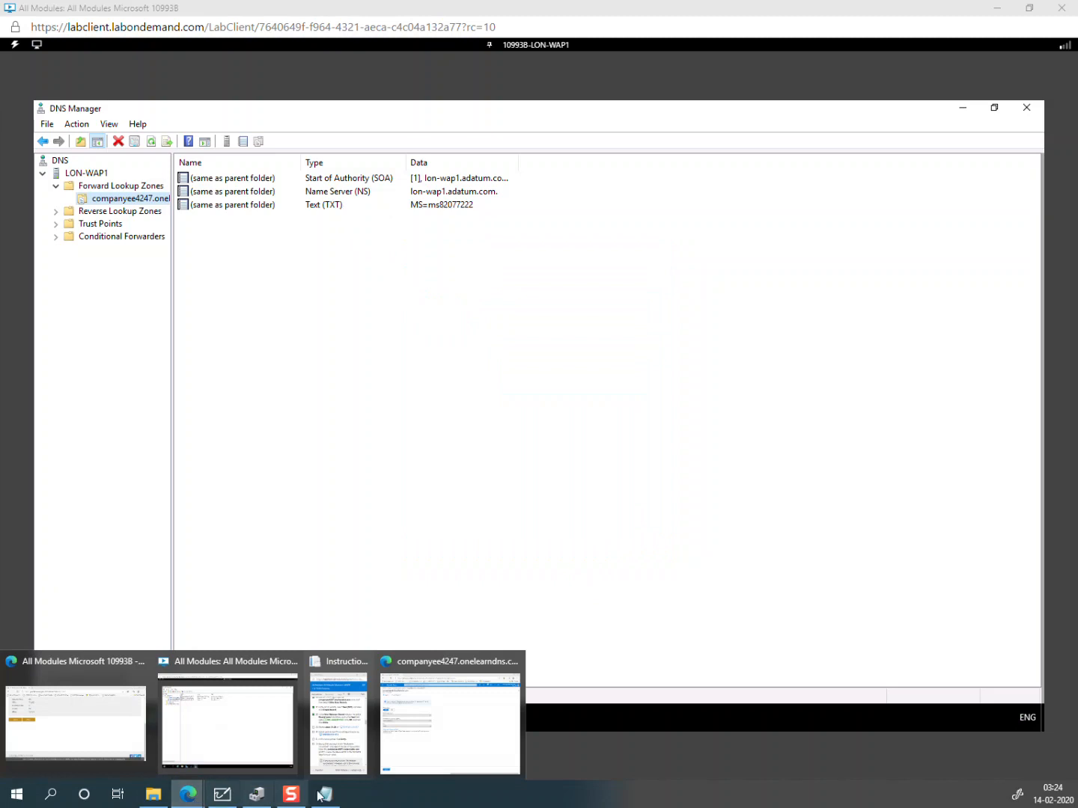
{"action": "left_click", "coordinate": [449, 717]}
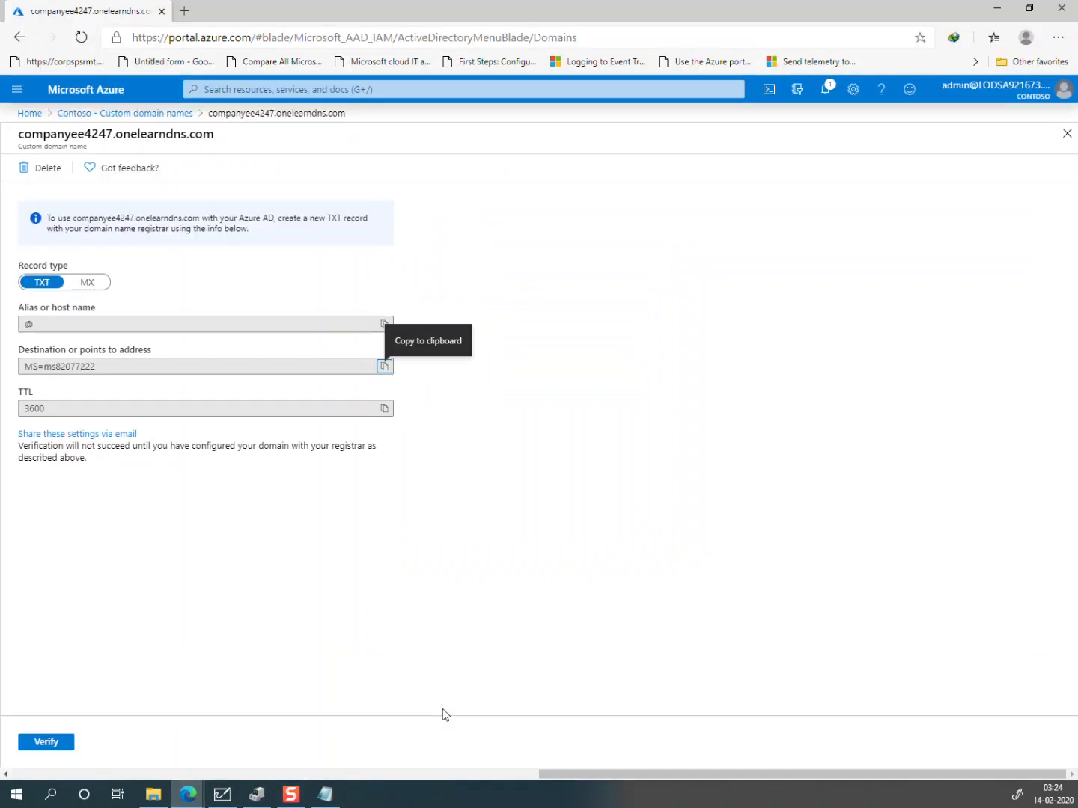
{"action": "left_click", "coordinate": [45, 743]}
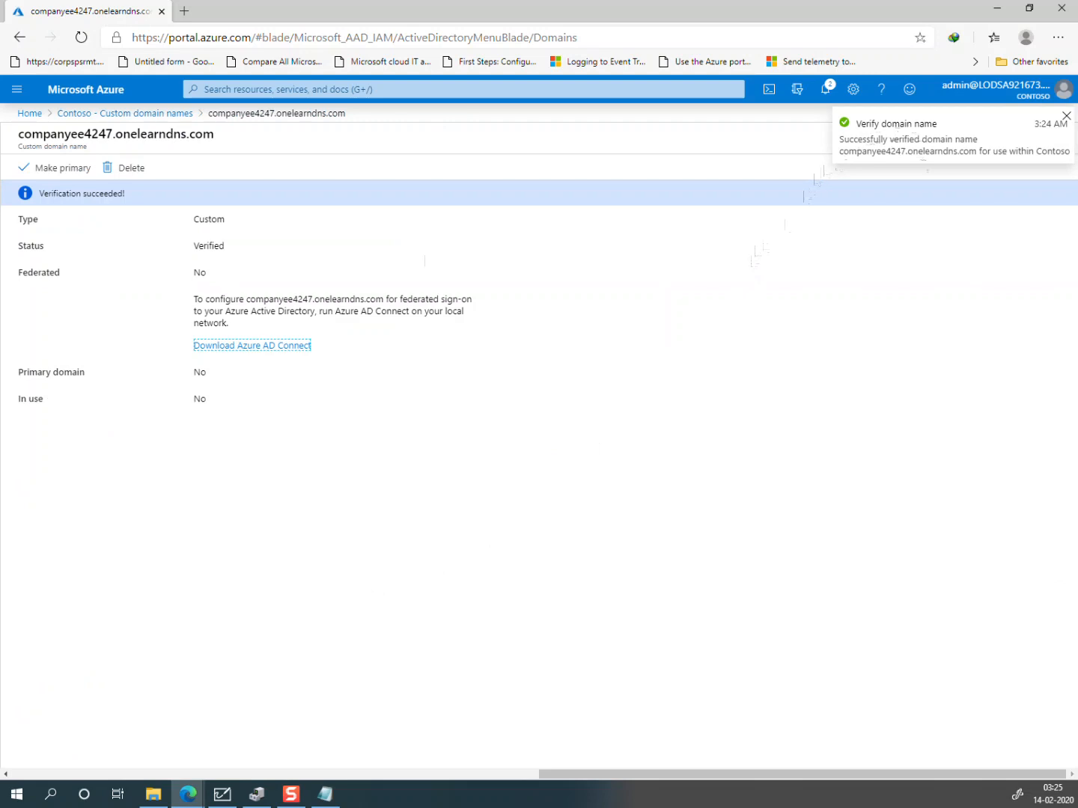
{"action": "key", "text": "alt+Tab"}
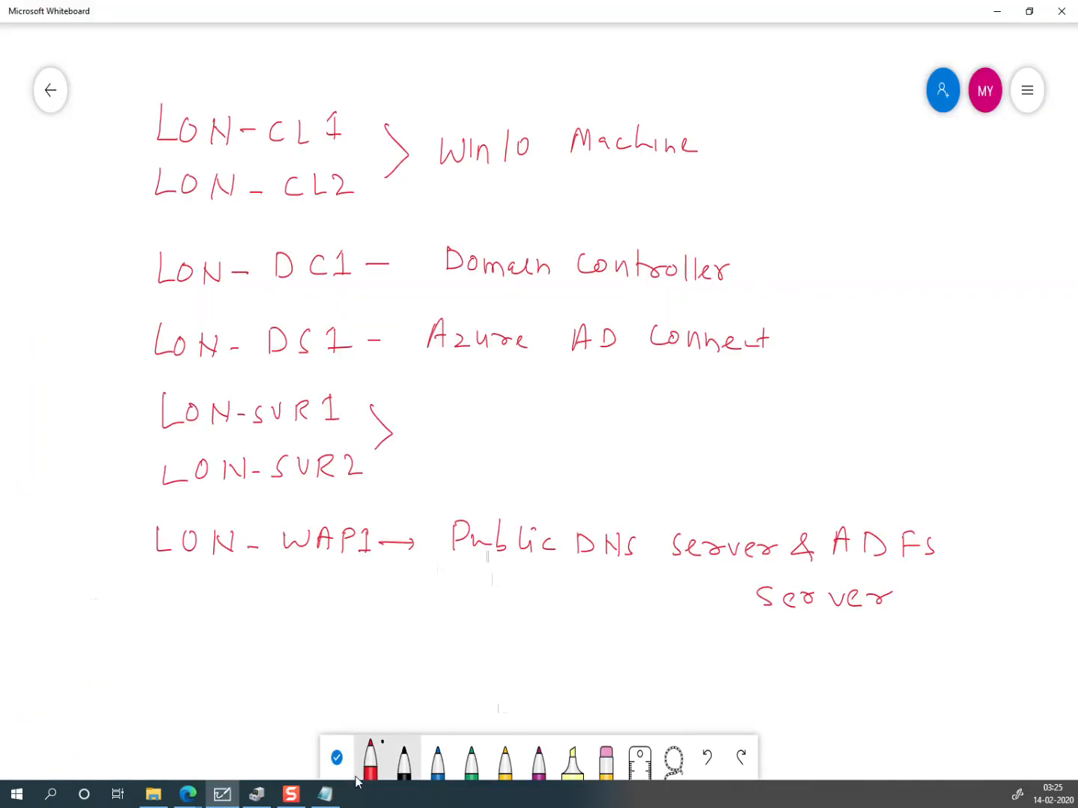
Step: Pan to blank canvas and draw a red vertical divider and a box labelled On-Prem
{"action": "left_click", "coordinate": [336, 757]}
{"action": "left_click_drag", "start_coordinate": [880, 677], "coordinate": [385, 702]}
{"action": "left_click_drag", "start_coordinate": [633, 643], "coordinate": [320, 640]}
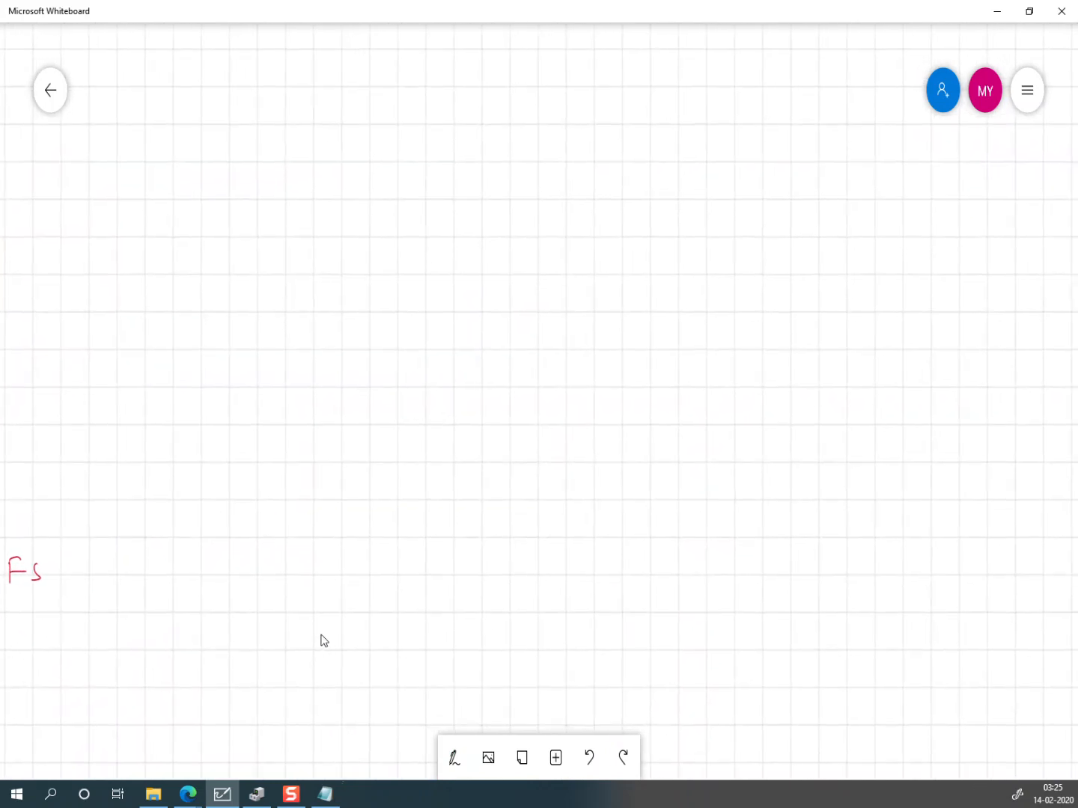
{"action": "left_click", "coordinate": [455, 758]}
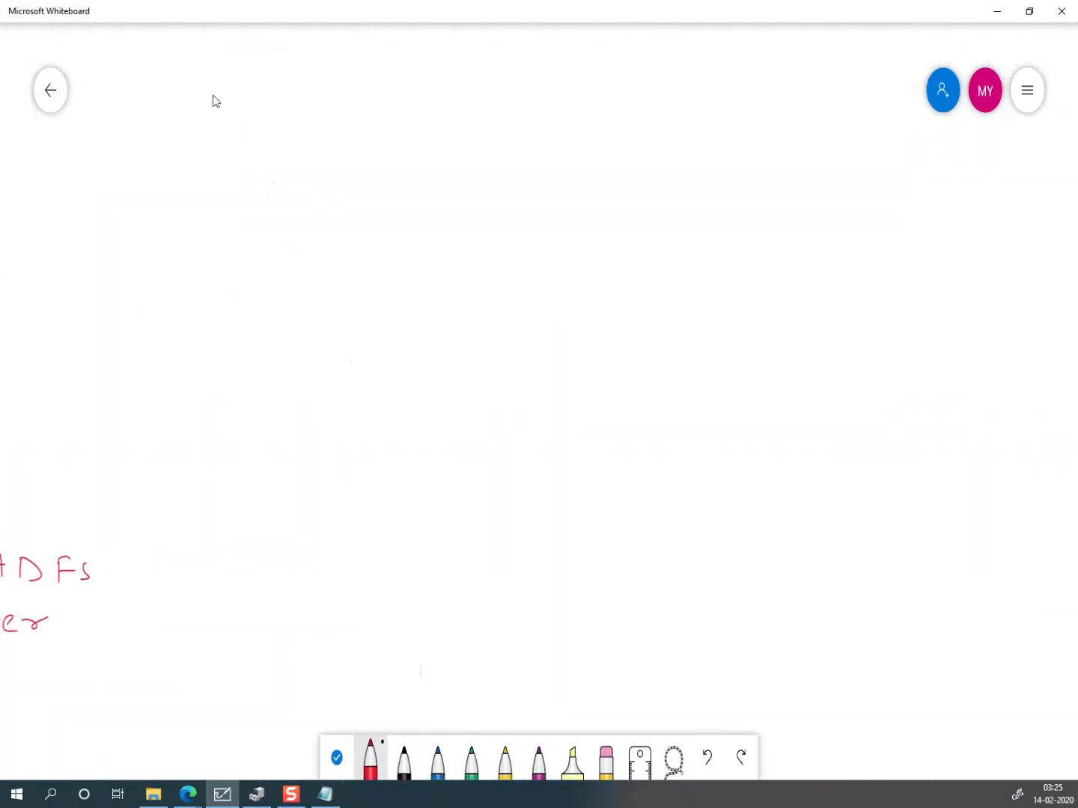
{"action": "mouse_move", "coordinate": [164, 67]}
{"action": "left_mouse_down"}
{"action": "mouse_move", "coordinate": [158, 412]}
{"action": "mouse_move", "coordinate": [174, 752]}
{"action": "left_mouse_up"}
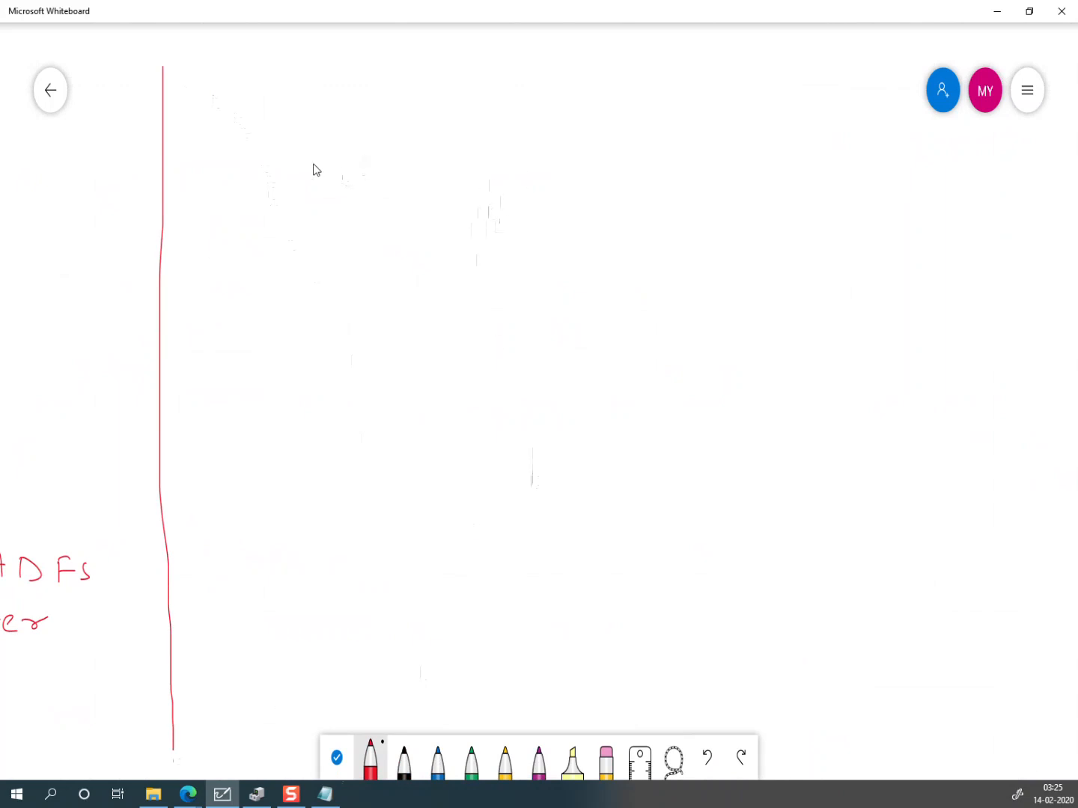
{"action": "left_click_drag", "start_coordinate": [245, 152], "coordinate": [232, 301]}
{"action": "mouse_move", "coordinate": [245, 150]}
{"action": "left_mouse_down"}
{"action": "mouse_move", "coordinate": [436, 164]}
{"action": "mouse_move", "coordinate": [415, 299]}
{"action": "left_mouse_up"}
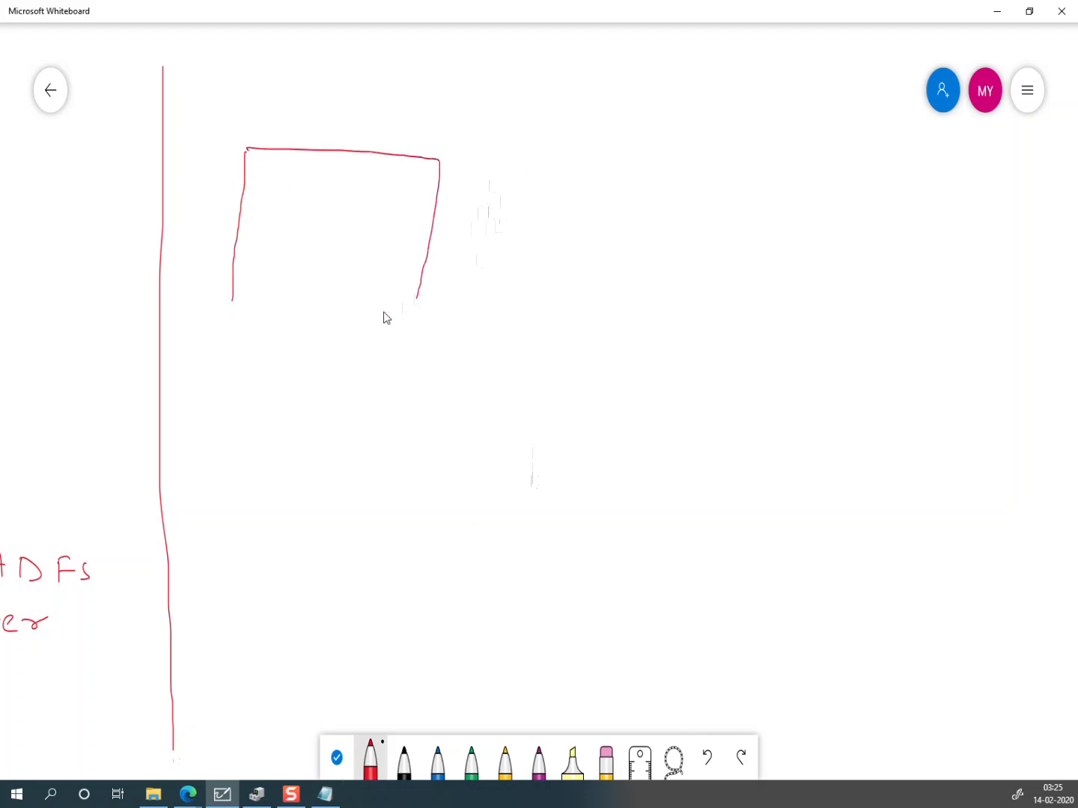
{"action": "left_click_drag", "start_coordinate": [233, 297], "coordinate": [425, 298]}
{"action": "mouse_move", "coordinate": [275, 117]}
{"action": "left_mouse_down"}
{"action": "mouse_move", "coordinate": [294, 130]}
{"action": "mouse_move", "coordinate": [344, 126]}
{"action": "mouse_move", "coordinate": [374, 139]}
{"action": "left_mouse_up"}
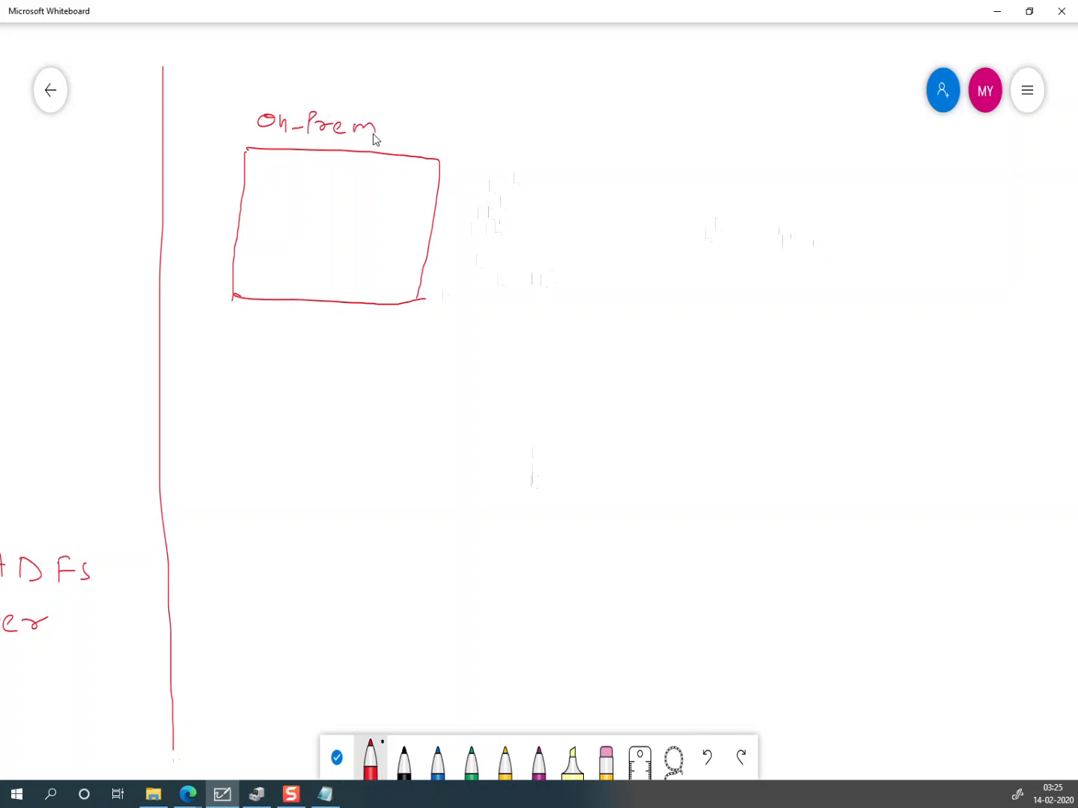
Step: Draw an AAD triangle and small server boxes inside On-Prem, labelling one AAD Connect
{"action": "left_click_drag", "start_coordinate": [873, 176], "coordinate": [829, 219]}
{"action": "mouse_move", "coordinate": [915, 223]}
{"action": "left_mouse_down"}
{"action": "mouse_move", "coordinate": [853, 142]}
{"action": "mouse_move", "coordinate": [861, 127]}
{"action": "mouse_move", "coordinate": [888, 146]}
{"action": "left_mouse_up"}
{"action": "mouse_move", "coordinate": [869, 138]}
{"action": "left_mouse_down"}
{"action": "mouse_move", "coordinate": [886, 136]}
{"action": "mouse_move", "coordinate": [892, 149]}
{"action": "left_mouse_up"}
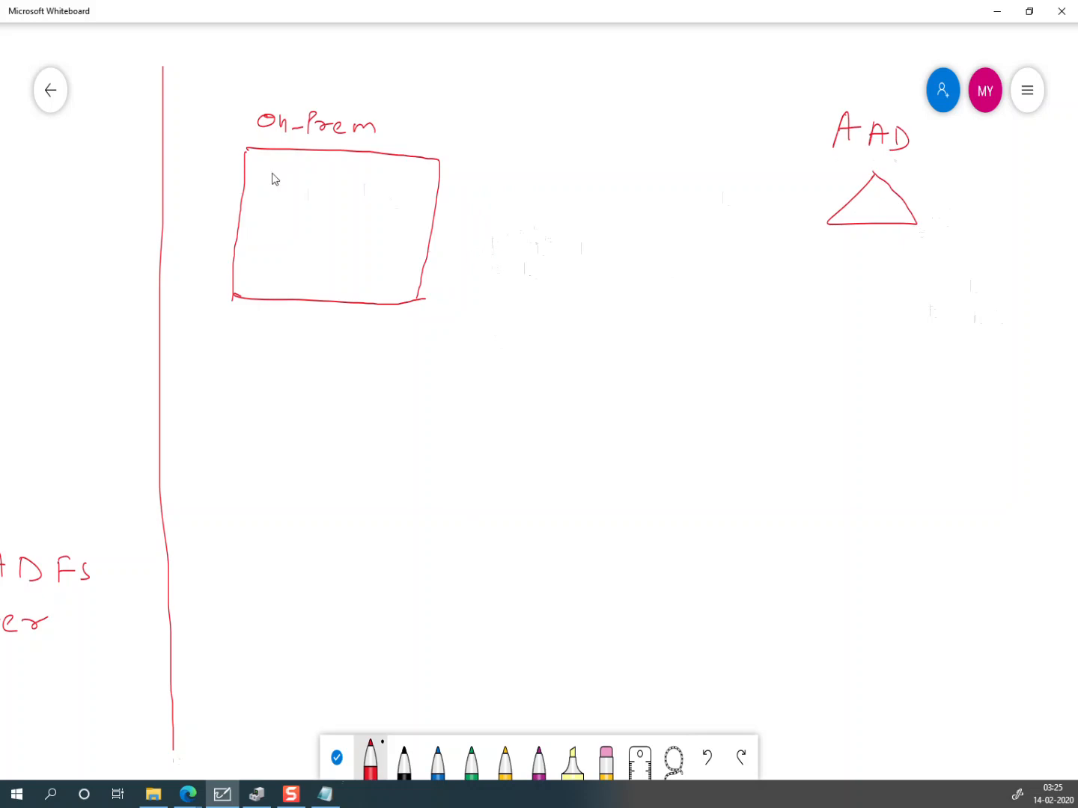
{"action": "mouse_move", "coordinate": [264, 169]}
{"action": "left_mouse_down"}
{"action": "mouse_move", "coordinate": [259, 216]}
{"action": "mouse_move", "coordinate": [291, 213]}
{"action": "mouse_move", "coordinate": [295, 171]}
{"action": "mouse_move", "coordinate": [273, 174]}
{"action": "mouse_move", "coordinate": [267, 199]}
{"action": "left_mouse_up"}
{"action": "mouse_move", "coordinate": [374, 167]}
{"action": "left_mouse_down"}
{"action": "mouse_move", "coordinate": [369, 200]}
{"action": "mouse_move", "coordinate": [396, 199]}
{"action": "mouse_move", "coordinate": [386, 166]}
{"action": "mouse_move", "coordinate": [375, 167]}
{"action": "mouse_move", "coordinate": [435, 118]}
{"action": "mouse_move", "coordinate": [443, 141]}
{"action": "left_mouse_up"}
{"action": "left_click_drag", "start_coordinate": [430, 134], "coordinate": [467, 132]}
{"action": "mouse_move", "coordinate": [469, 120]}
{"action": "left_mouse_down"}
{"action": "mouse_move", "coordinate": [471, 149]}
{"action": "mouse_move", "coordinate": [459, 155]}
{"action": "mouse_move", "coordinate": [552, 141]}
{"action": "left_mouse_up"}
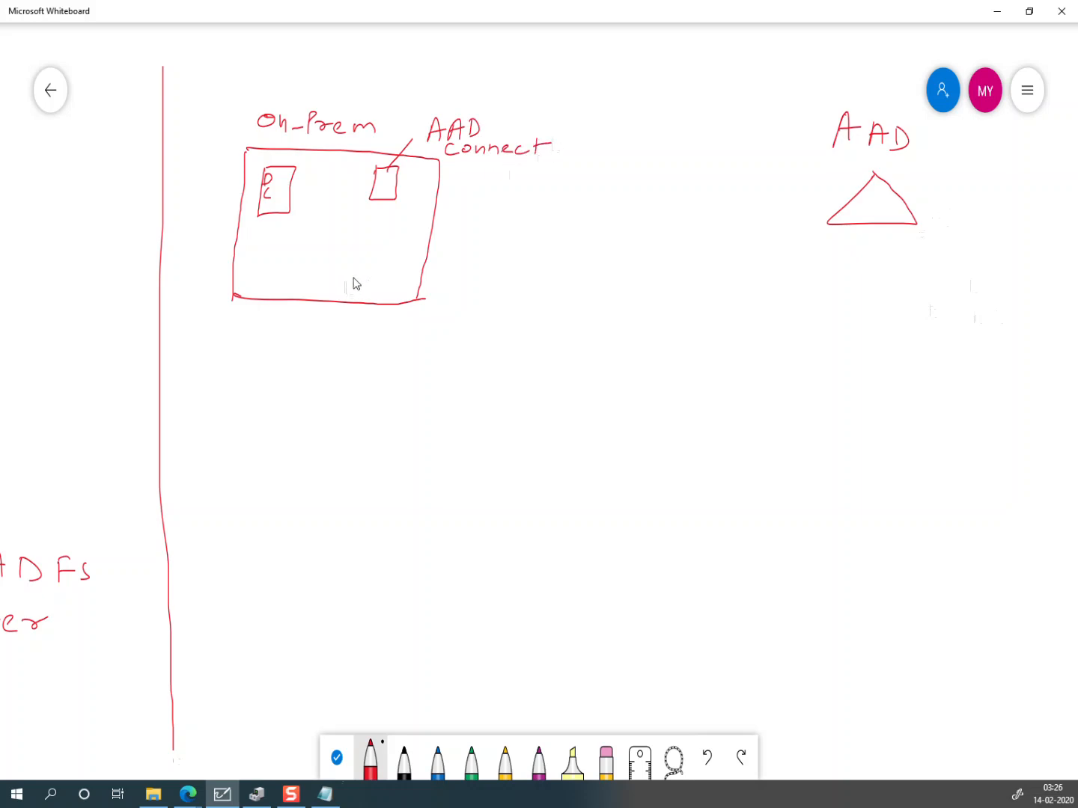
{"action": "mouse_move", "coordinate": [373, 243]}
{"action": "left_mouse_down"}
{"action": "mouse_move", "coordinate": [364, 287]}
{"action": "mouse_move", "coordinate": [398, 254]}
{"action": "mouse_move", "coordinate": [372, 241]}
{"action": "mouse_move", "coordinate": [362, 339]}
{"action": "left_mouse_up"}
Step: Draw an arrow from the third server box to an underlined ADFs label
{"action": "mouse_move", "coordinate": [360, 326]}
{"action": "left_mouse_down"}
{"action": "mouse_move", "coordinate": [373, 332]}
{"action": "mouse_move", "coordinate": [353, 360]}
{"action": "left_mouse_up"}
{"action": "mouse_move", "coordinate": [367, 353]}
{"action": "left_mouse_down"}
{"action": "mouse_move", "coordinate": [366, 371]}
{"action": "mouse_move", "coordinate": [388, 379]}
{"action": "left_mouse_up"}
{"action": "left_click_drag", "start_coordinate": [389, 361], "coordinate": [401, 359]}
{"action": "left_click_drag", "start_coordinate": [392, 368], "coordinate": [410, 375]}
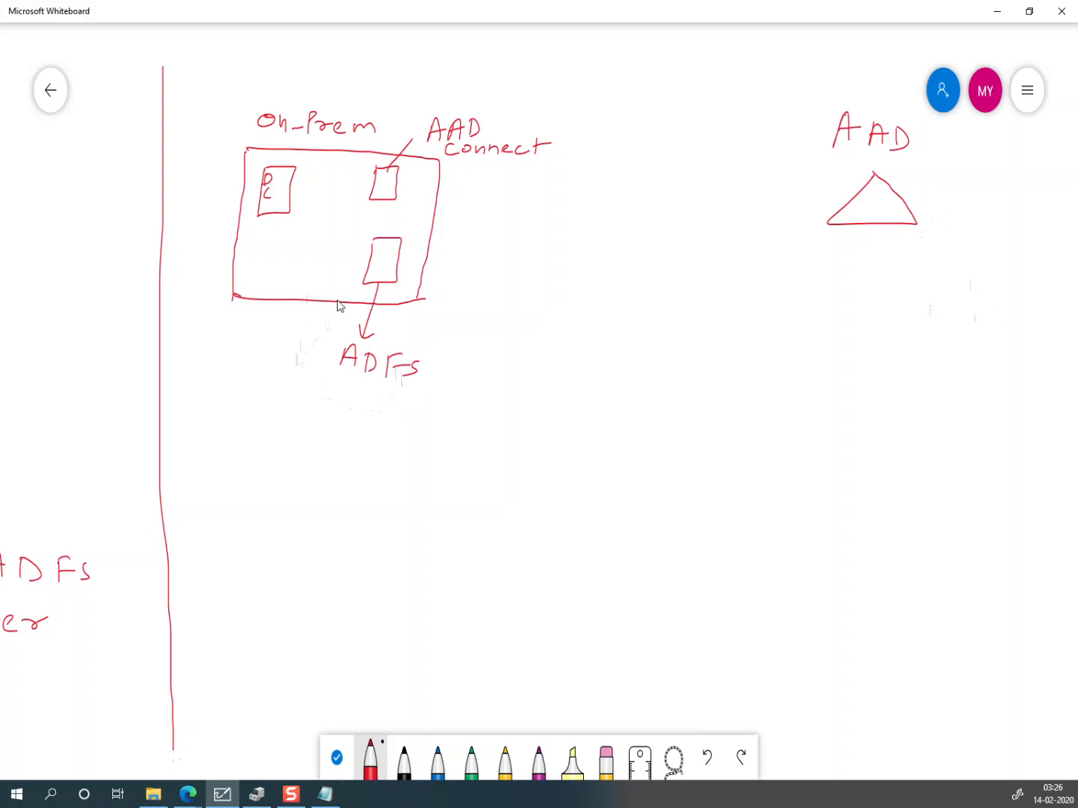
{"action": "left_click_drag", "start_coordinate": [307, 397], "coordinate": [437, 407]}
Step: Write the first requirement line with an arrow: Public Registered DNS
{"action": "left_click_drag", "start_coordinate": [206, 449], "coordinate": [240, 447]}
{"action": "mouse_move", "coordinate": [229, 441]}
{"action": "left_mouse_down"}
{"action": "mouse_move", "coordinate": [263, 457]}
{"action": "mouse_move", "coordinate": [427, 456]}
{"action": "mouse_move", "coordinate": [446, 472]}
{"action": "mouse_move", "coordinate": [467, 468]}
{"action": "left_mouse_up"}
{"action": "mouse_move", "coordinate": [486, 445]}
{"action": "left_mouse_down"}
{"action": "mouse_move", "coordinate": [489, 464]}
{"action": "mouse_move", "coordinate": [496, 454]}
{"action": "mouse_move", "coordinate": [512, 467]}
{"action": "mouse_move", "coordinate": [529, 459]}
{"action": "left_mouse_up"}
{"action": "left_click_drag", "start_coordinate": [531, 462], "coordinate": [541, 468]}
{"action": "left_click_drag", "start_coordinate": [558, 458], "coordinate": [558, 468]}
{"action": "mouse_move", "coordinate": [559, 436]}
{"action": "left_mouse_down"}
{"action": "mouse_move", "coordinate": [555, 472]}
{"action": "mouse_move", "coordinate": [615, 463]}
{"action": "mouse_move", "coordinate": [631, 449]}
{"action": "mouse_move", "coordinate": [636, 465]}
{"action": "left_mouse_up"}
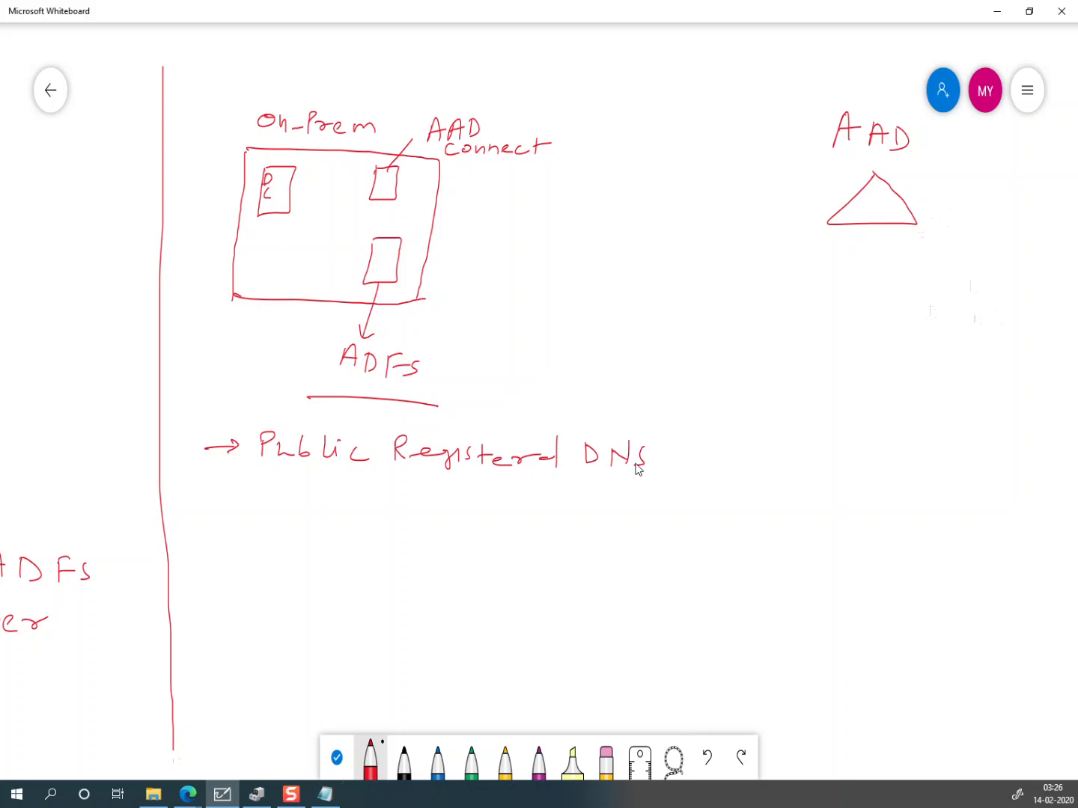
Step: Write the second arrowed requirement line: Public IP Address
{"action": "left_click_drag", "start_coordinate": [196, 514], "coordinate": [244, 519]}
{"action": "mouse_move", "coordinate": [295, 492]}
{"action": "left_mouse_down"}
{"action": "mouse_move", "coordinate": [296, 524]}
{"action": "mouse_move", "coordinate": [306, 504]}
{"action": "mouse_move", "coordinate": [359, 528]}
{"action": "left_mouse_up"}
{"action": "mouse_move", "coordinate": [367, 503]}
{"action": "left_mouse_down"}
{"action": "mouse_move", "coordinate": [370, 529]}
{"action": "mouse_move", "coordinate": [473, 532]}
{"action": "left_mouse_up"}
{"action": "left_click", "coordinate": [449, 532]}
{"action": "left_click_drag", "start_coordinate": [453, 508], "coordinate": [470, 507]}
{"action": "mouse_move", "coordinate": [488, 508]}
{"action": "left_mouse_down"}
{"action": "mouse_move", "coordinate": [489, 530]}
{"action": "mouse_move", "coordinate": [491, 521]}
{"action": "mouse_move", "coordinate": [542, 533]}
{"action": "mouse_move", "coordinate": [561, 524]}
{"action": "left_mouse_up"}
{"action": "mouse_move", "coordinate": [581, 522]}
{"action": "left_mouse_down"}
{"action": "mouse_move", "coordinate": [585, 535]}
{"action": "mouse_move", "coordinate": [637, 523]}
{"action": "mouse_move", "coordinate": [636, 533]}
{"action": "left_mouse_up"}
{"action": "left_click_drag", "start_coordinate": [662, 520], "coordinate": [655, 535]}
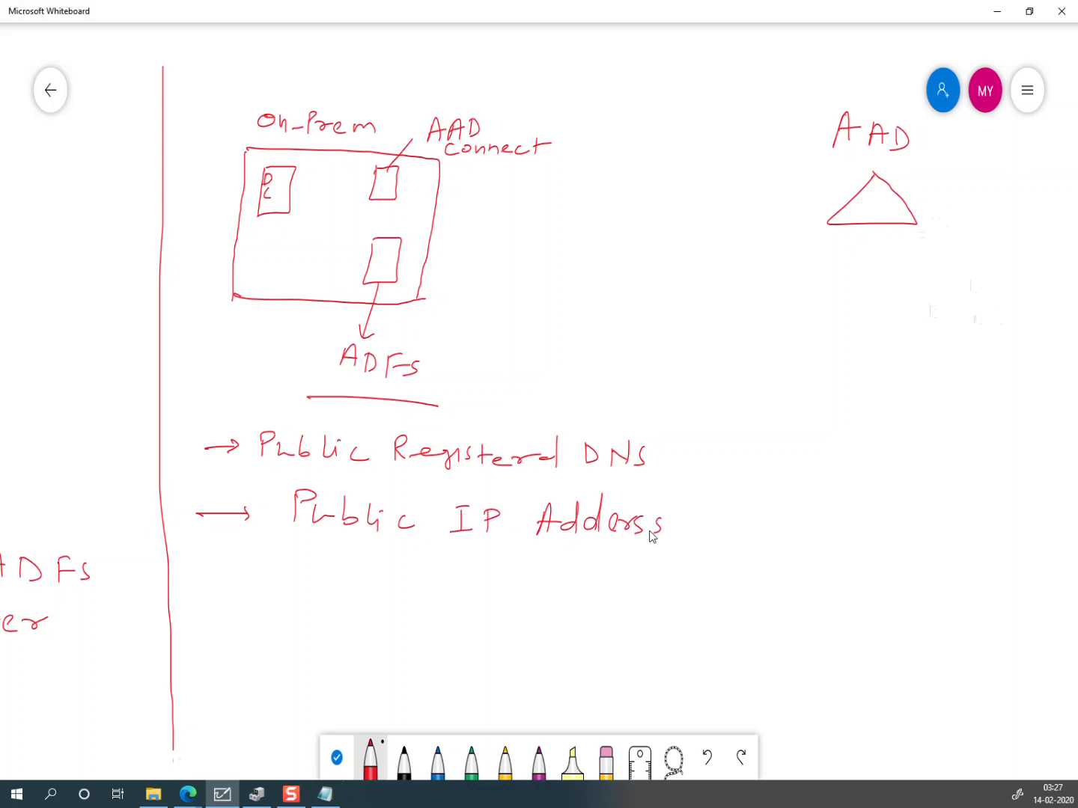
Step: Write the third arrowed requirement line: Public SSL Cert
{"action": "left_click_drag", "start_coordinate": [226, 583], "coordinate": [225, 595]}
{"action": "mouse_move", "coordinate": [293, 563]}
{"action": "left_mouse_down"}
{"action": "mouse_move", "coordinate": [291, 597]}
{"action": "mouse_move", "coordinate": [298, 585]}
{"action": "mouse_move", "coordinate": [333, 596]}
{"action": "left_mouse_up"}
{"action": "left_click_drag", "start_coordinate": [344, 565], "coordinate": [358, 598]}
{"action": "left_click_drag", "start_coordinate": [370, 572], "coordinate": [372, 604]}
{"action": "mouse_move", "coordinate": [381, 580]}
{"action": "left_mouse_down"}
{"action": "mouse_move", "coordinate": [378, 603]}
{"action": "mouse_move", "coordinate": [415, 602]}
{"action": "left_mouse_up"}
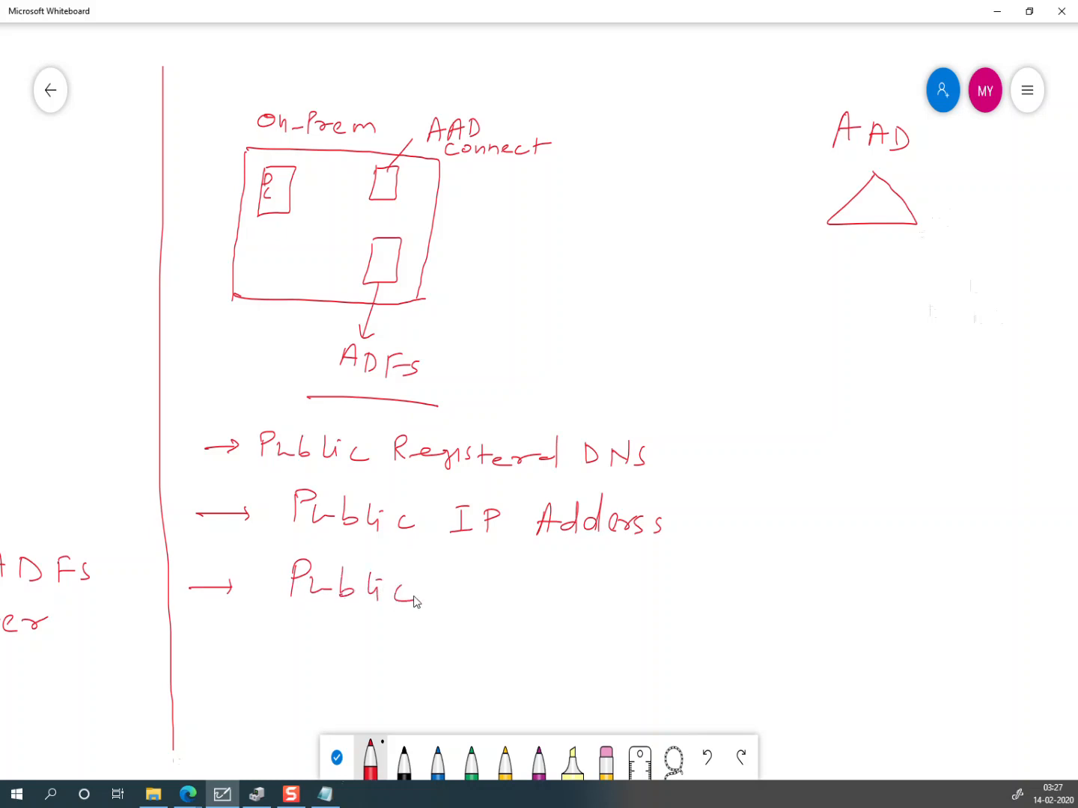
{"action": "left_click_drag", "start_coordinate": [486, 575], "coordinate": [464, 603]}
{"action": "mouse_move", "coordinate": [512, 582]}
{"action": "left_mouse_down"}
{"action": "mouse_move", "coordinate": [499, 602]}
{"action": "mouse_move", "coordinate": [649, 595]}
{"action": "left_mouse_up"}
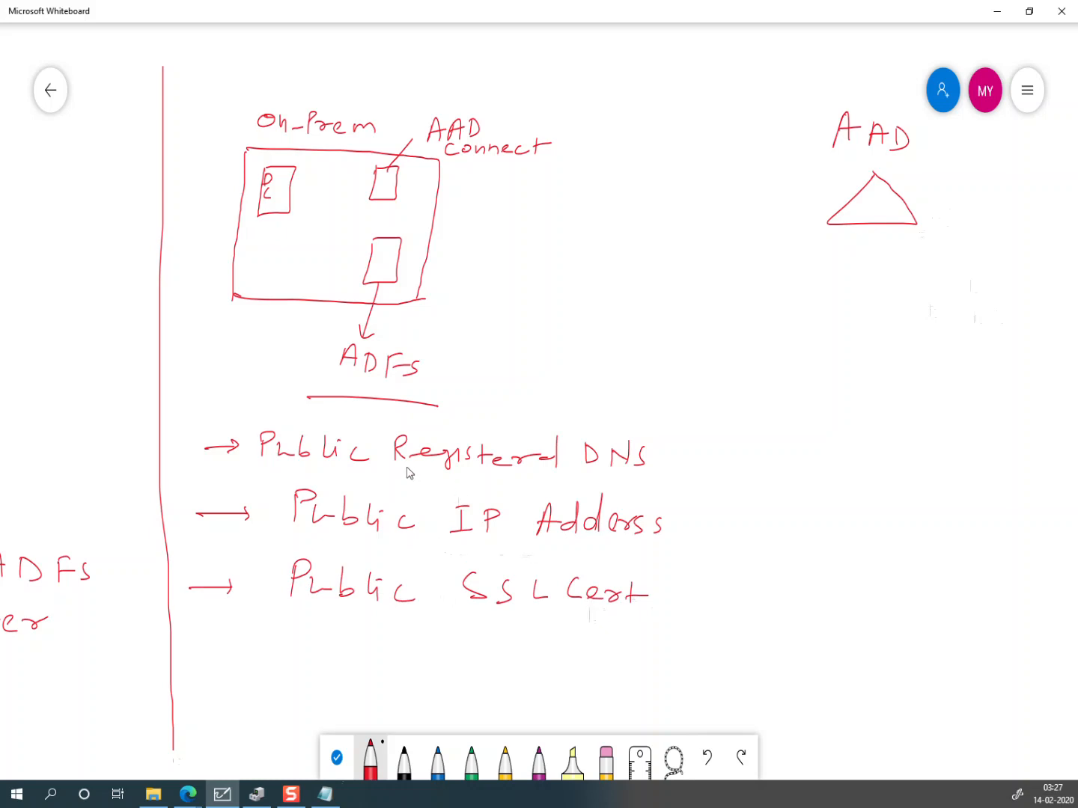
Step: Underline Registered, IP and SSL Cert in the requirement lines
{"action": "left_click_drag", "start_coordinate": [390, 469], "coordinate": [551, 488]}
{"action": "left_click_drag", "start_coordinate": [419, 539], "coordinate": [513, 541]}
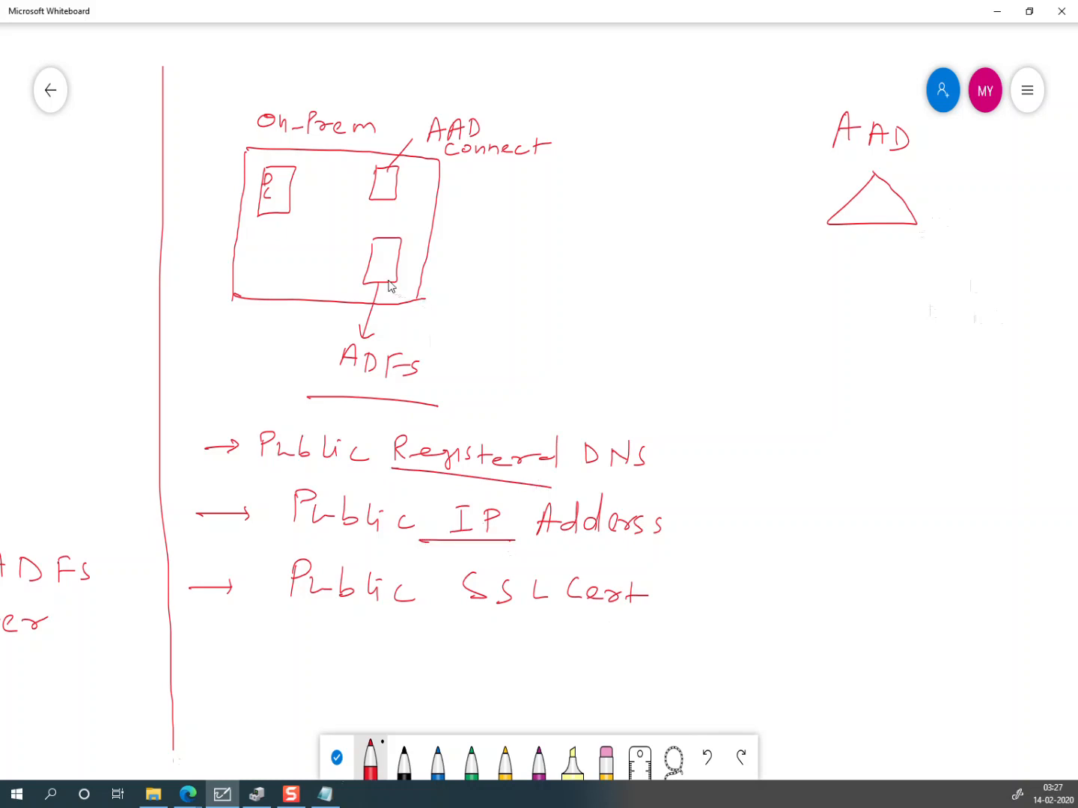
{"action": "left_click_drag", "start_coordinate": [420, 622], "coordinate": [527, 625]}
{"action": "key", "text": "alt+Tab"}
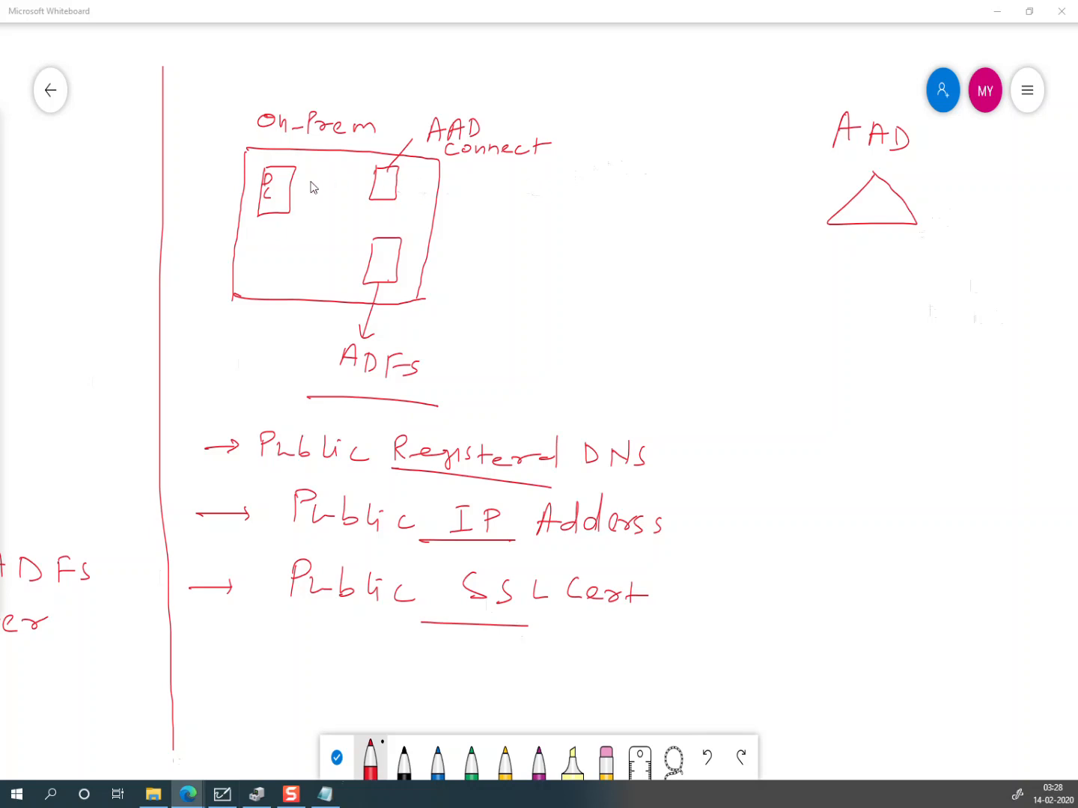
Step: Connect the DC box to AAD Connect and draw a link to AAD labelled https
{"action": "left_click_drag", "start_coordinate": [291, 184], "coordinate": [371, 192]}
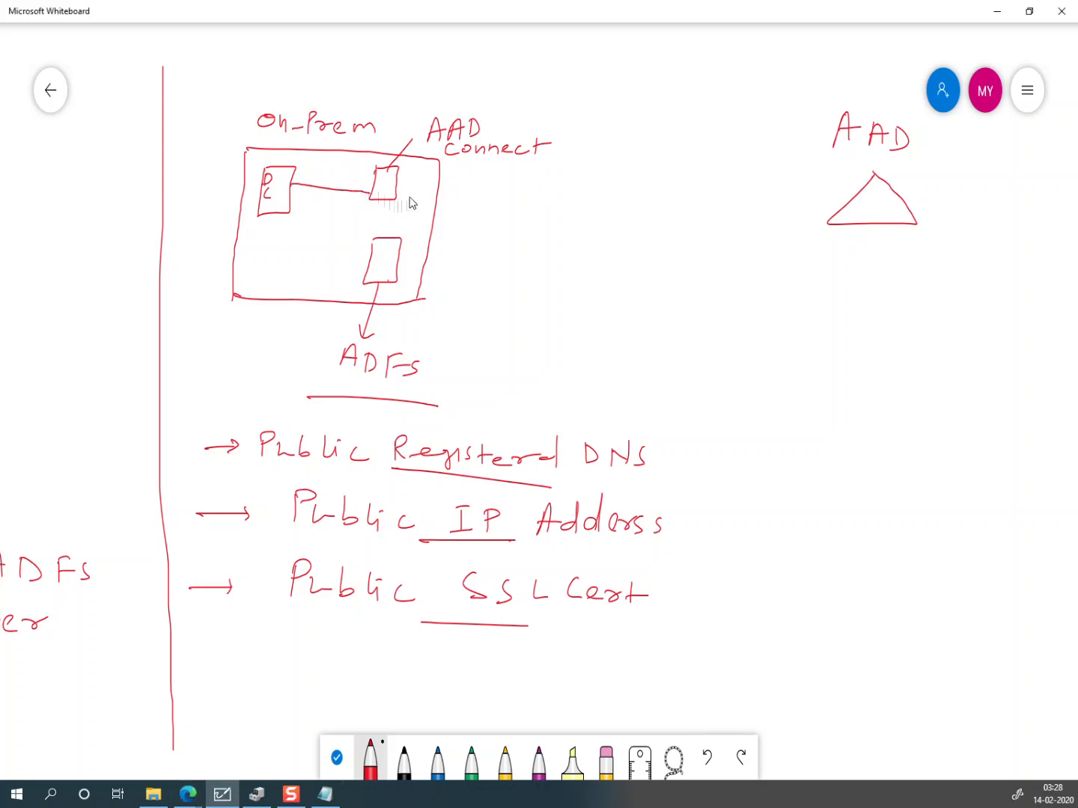
{"action": "mouse_move", "coordinate": [401, 184]}
{"action": "left_mouse_down"}
{"action": "mouse_move", "coordinate": [834, 206]}
{"action": "mouse_move", "coordinate": [822, 219]}
{"action": "left_mouse_up"}
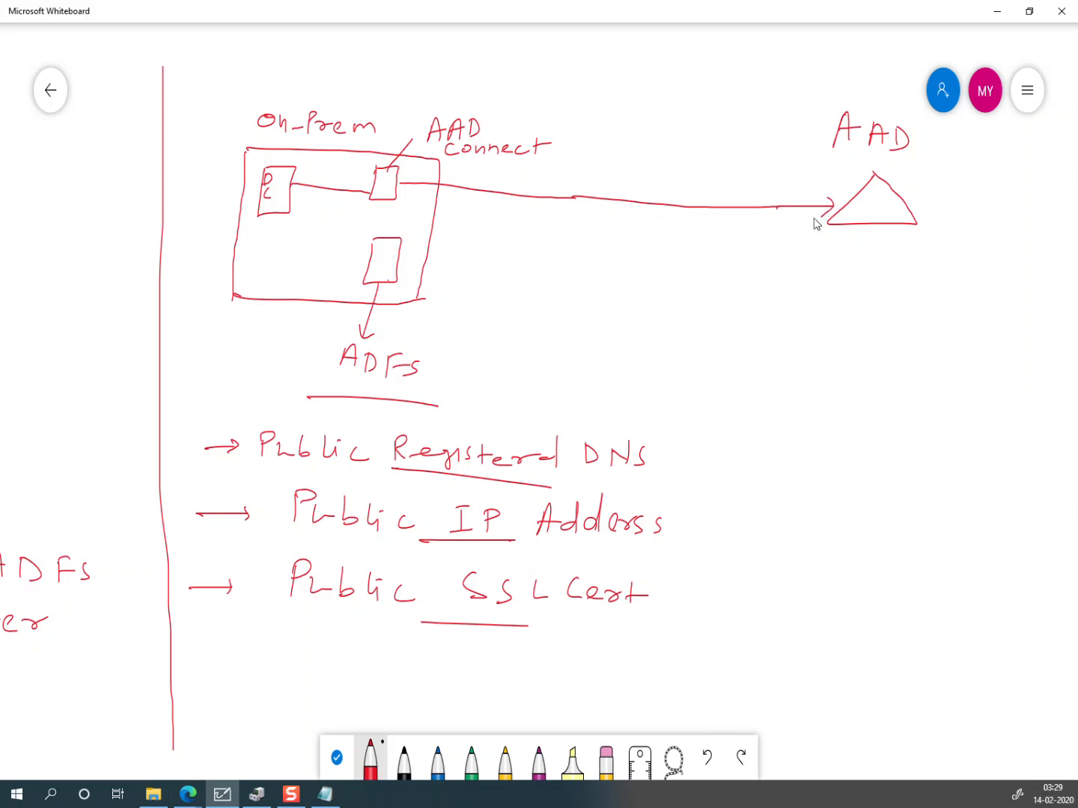
{"action": "mouse_move", "coordinate": [550, 164]}
{"action": "left_mouse_down"}
{"action": "mouse_move", "coordinate": [561, 182]}
{"action": "mouse_move", "coordinate": [573, 181]}
{"action": "left_mouse_up"}
{"action": "mouse_move", "coordinate": [580, 165]}
{"action": "left_mouse_down"}
{"action": "mouse_move", "coordinate": [581, 180]}
{"action": "mouse_move", "coordinate": [596, 171]}
{"action": "left_mouse_up"}
{"action": "left_click_drag", "start_coordinate": [596, 173], "coordinate": [598, 182]}
{"action": "mouse_move", "coordinate": [619, 173]}
{"action": "left_mouse_down"}
{"action": "mouse_move", "coordinate": [611, 185]}
{"action": "mouse_move", "coordinate": [571, 172]}
{"action": "mouse_move", "coordinate": [582, 166]}
{"action": "left_mouse_up"}
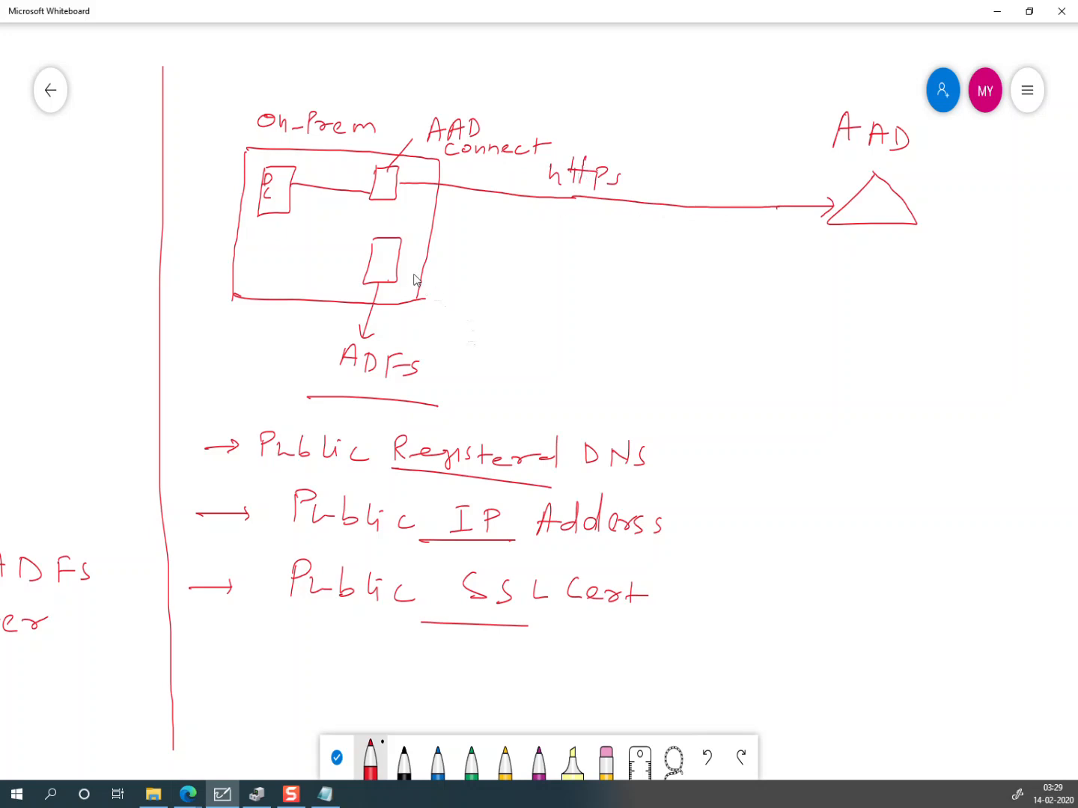
Step: Draw an https-labelled arrow into the ADFS box and a curve connecting ADFS to DC
{"action": "mouse_move", "coordinate": [401, 263]}
{"action": "left_mouse_down"}
{"action": "mouse_move", "coordinate": [665, 256]}
{"action": "mouse_move", "coordinate": [829, 222]}
{"action": "left_mouse_up"}
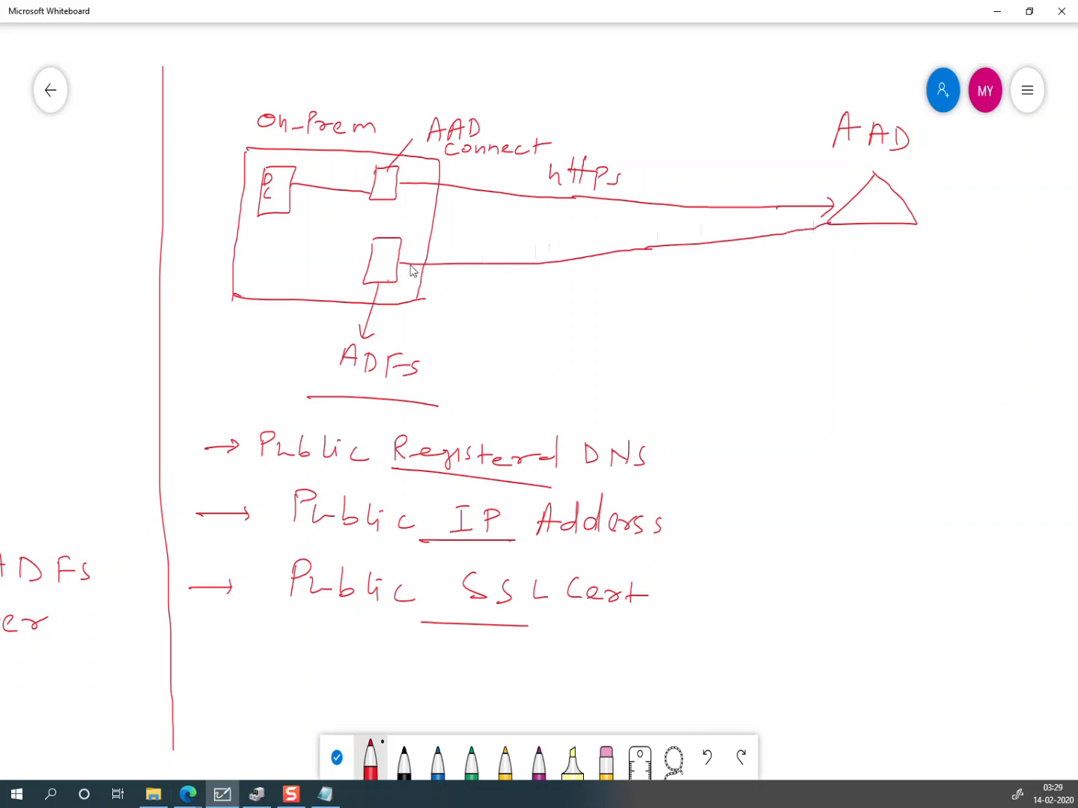
{"action": "left_click_drag", "start_coordinate": [407, 254], "coordinate": [408, 272]}
{"action": "left_click_drag", "start_coordinate": [494, 229], "coordinate": [511, 255]}
{"action": "mouse_move", "coordinate": [525, 233]}
{"action": "left_mouse_down"}
{"action": "mouse_move", "coordinate": [535, 256]}
{"action": "mouse_move", "coordinate": [567, 251]}
{"action": "mouse_move", "coordinate": [534, 238]}
{"action": "left_mouse_up"}
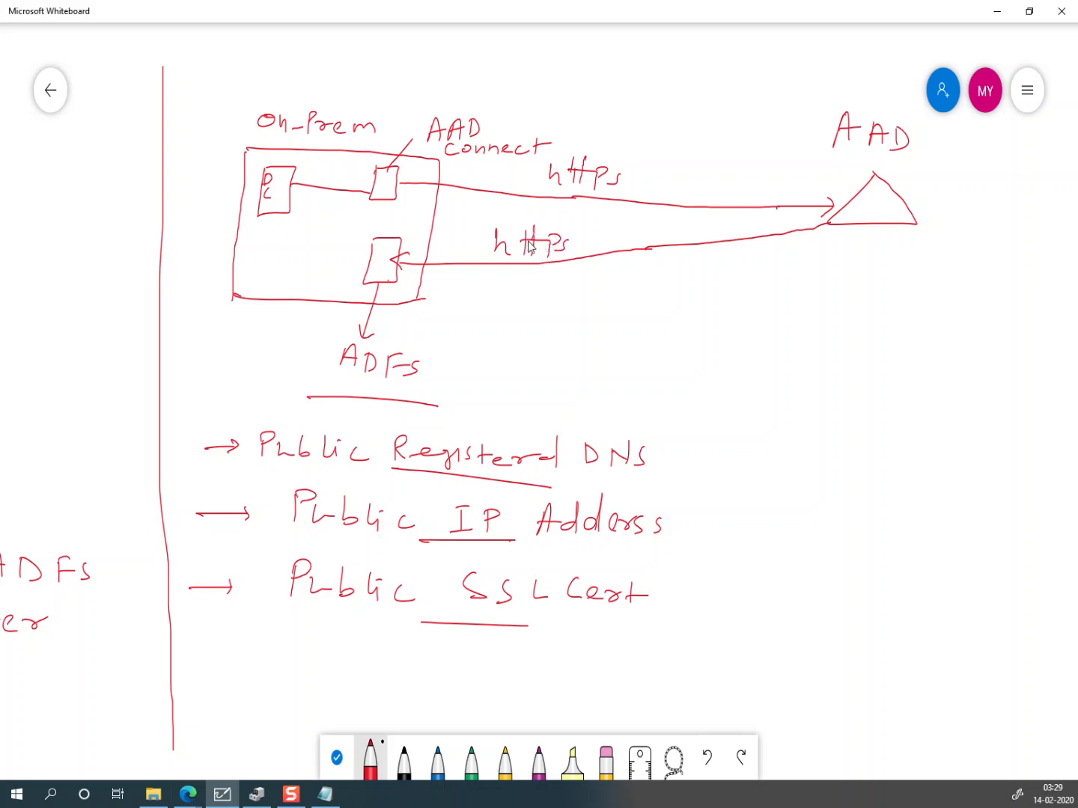
{"action": "mouse_move", "coordinate": [367, 262]}
{"action": "left_mouse_down"}
{"action": "mouse_move", "coordinate": [333, 215]}
{"action": "mouse_move", "coordinate": [290, 197]}
{"action": "left_mouse_up"}
{"action": "key", "text": "alt+Tab"}
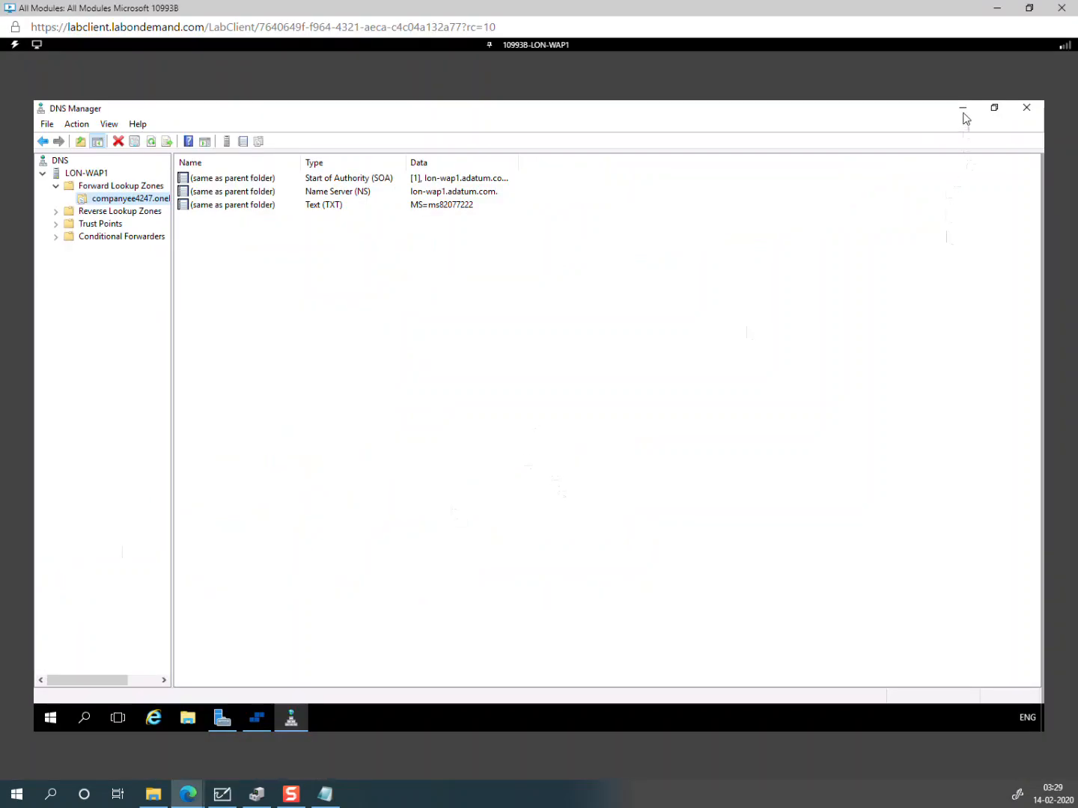
Step: Minimize DNS Manager and Server Manager, launch Internet Explorer, and close the DNS Registration Utility
{"action": "left_click", "coordinate": [964, 111]}
{"action": "left_click", "coordinate": [965, 111]}
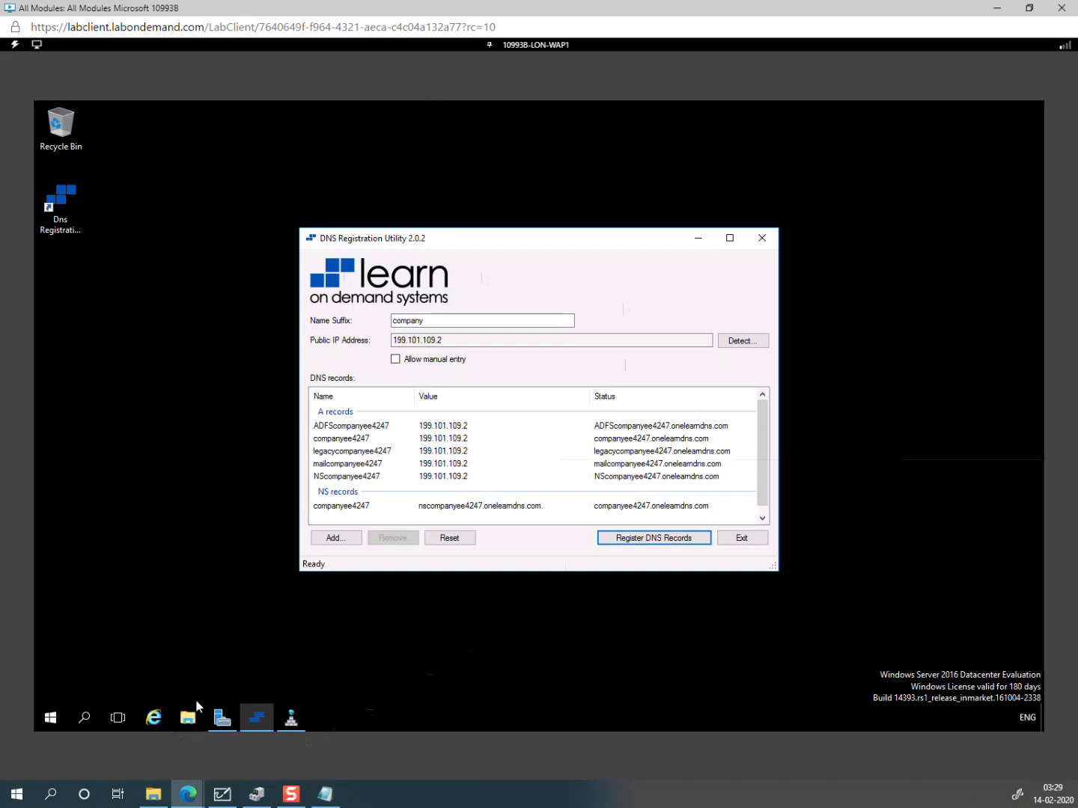
{"action": "left_click", "coordinate": [157, 720]}
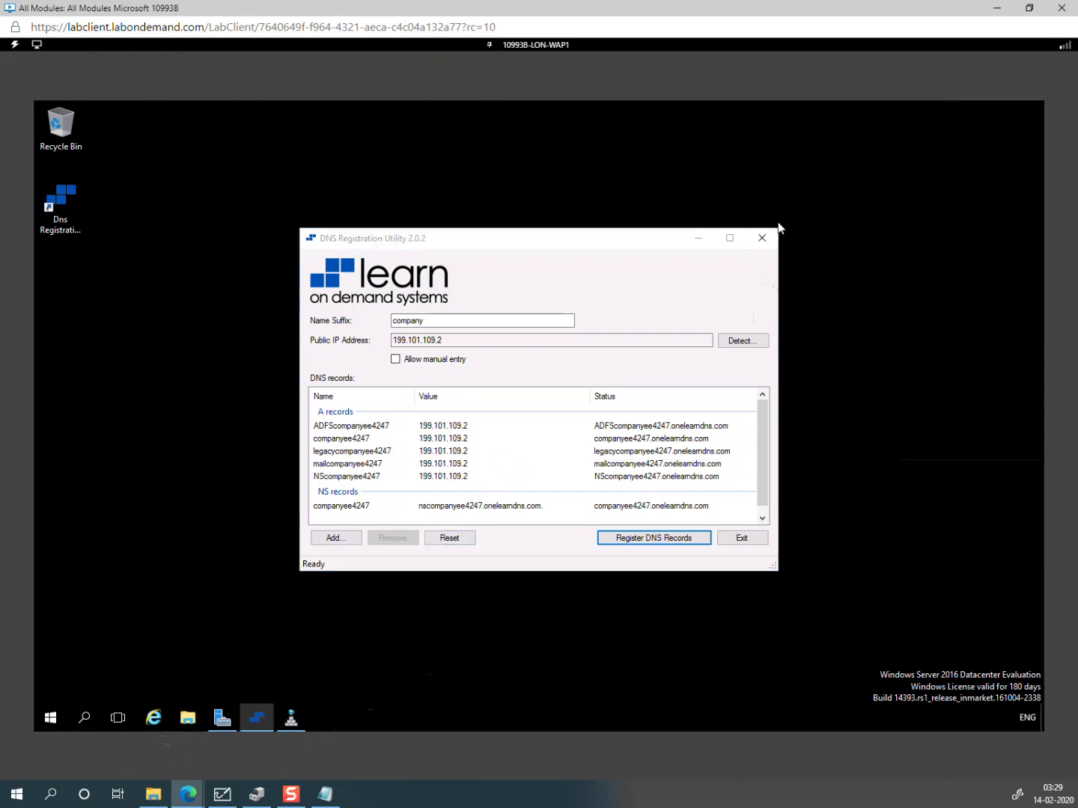
{"action": "left_click", "coordinate": [764, 238]}
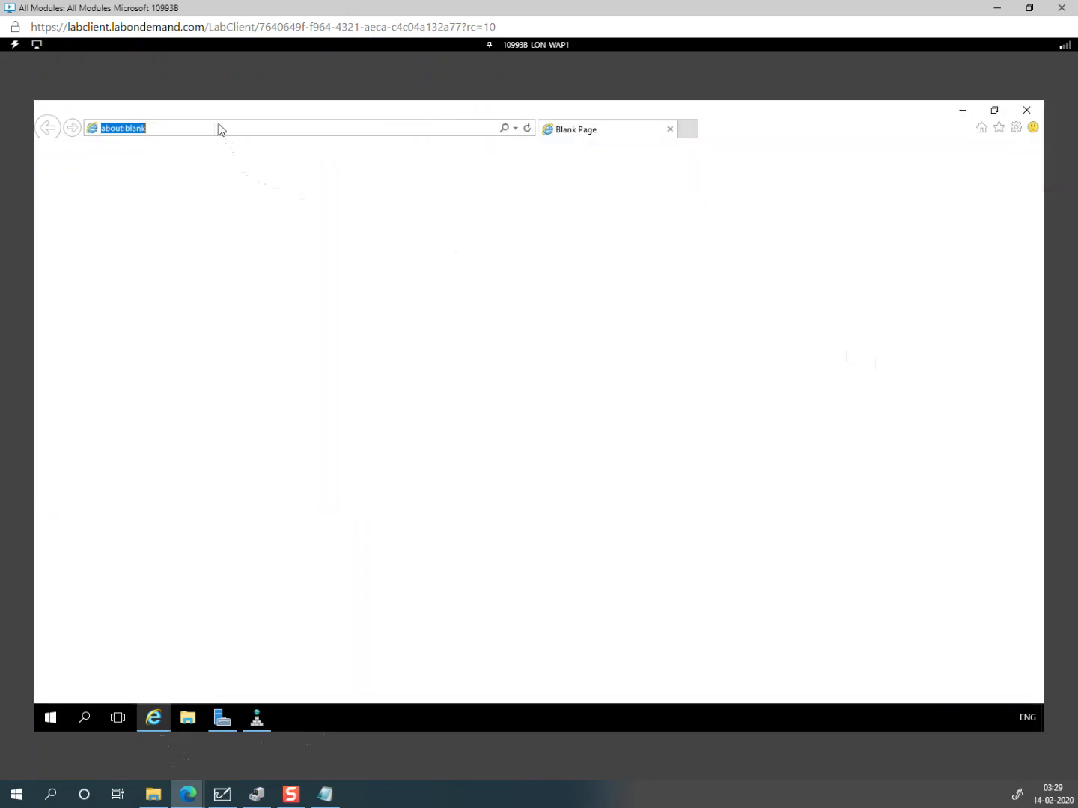
Step: Load google.com, dismiss the Switch to Chrome prompt, and type 'sslsforfree' into the search box
{"action": "type", "text": "goog"}
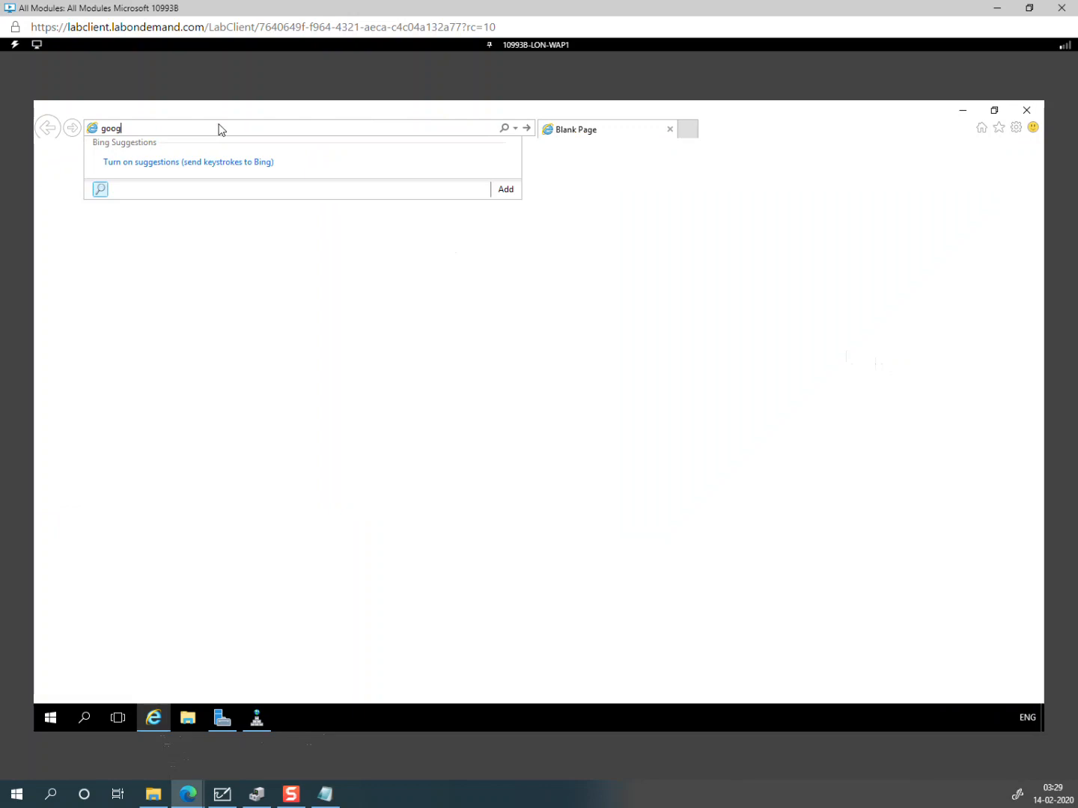
{"action": "type", "text": "le.com"}
{"action": "key", "text": "Return"}
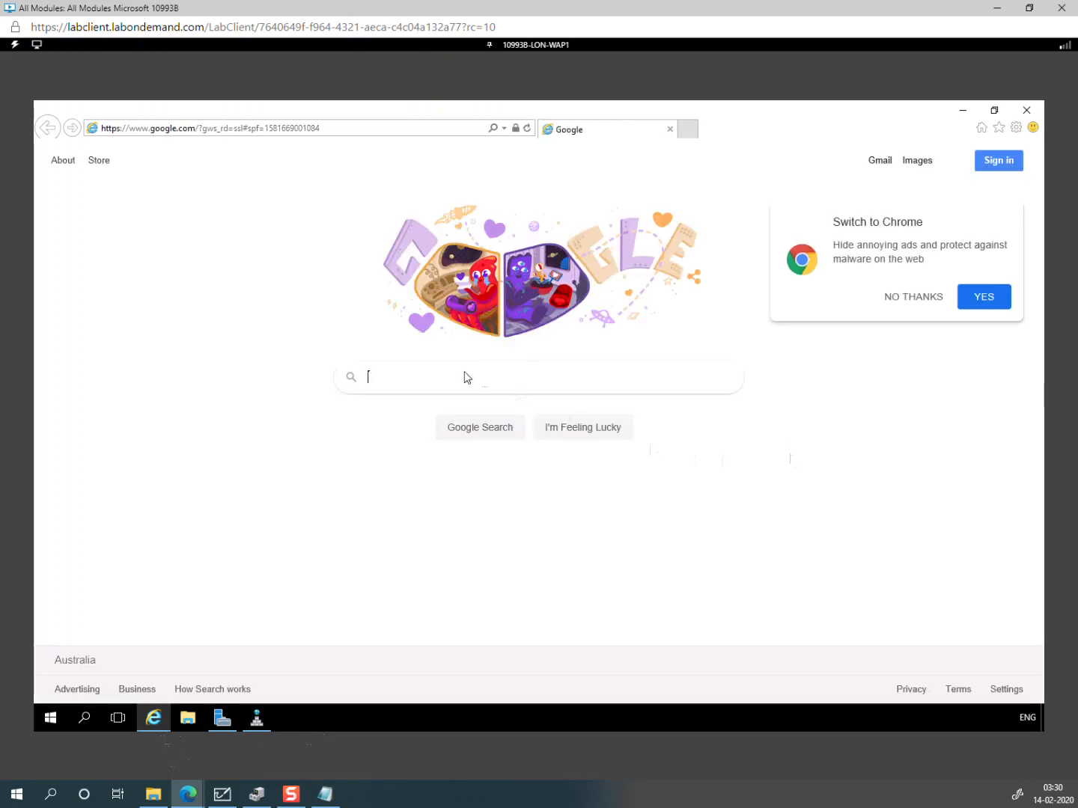
{"action": "left_click", "coordinate": [933, 302]}
{"action": "left_click", "coordinate": [493, 381]}
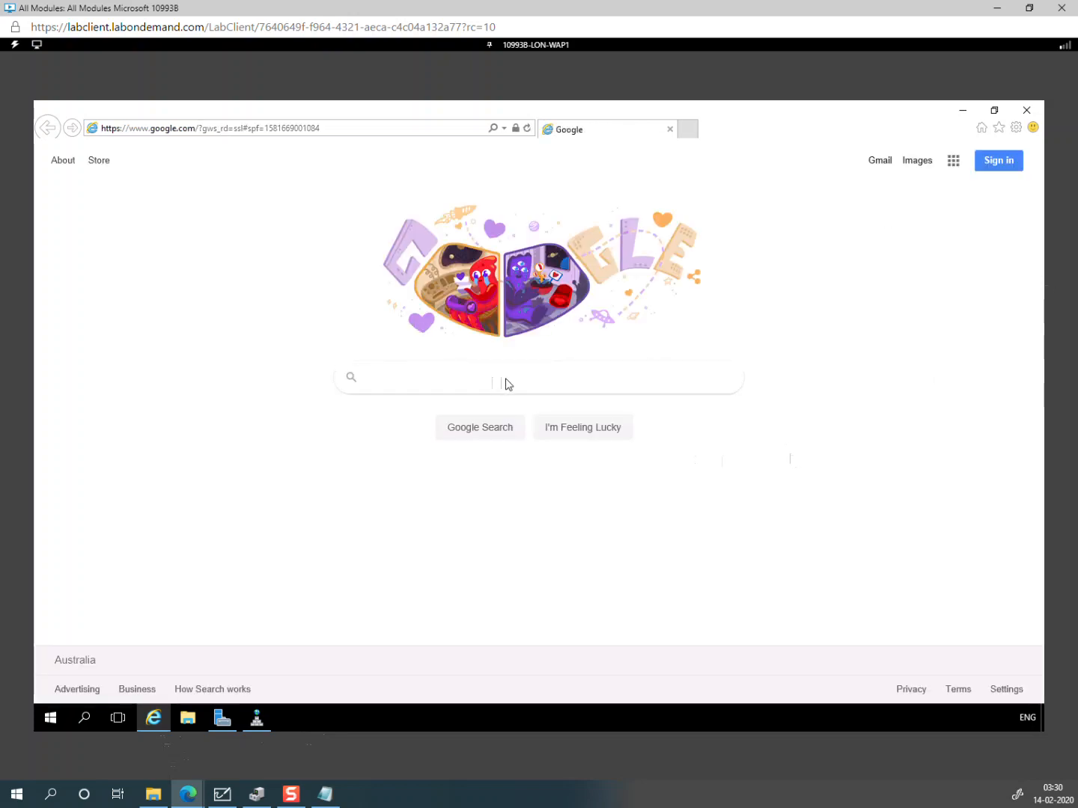
{"action": "type", "text": "sslsfo"}
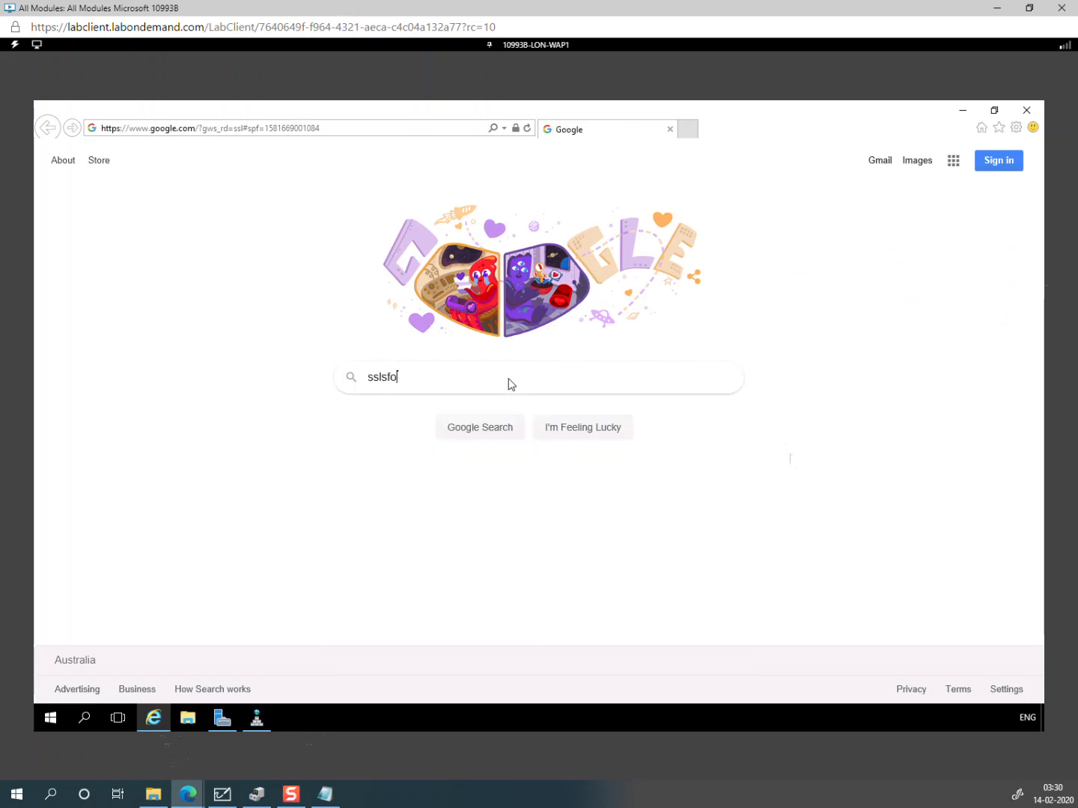
{"action": "type", "text": "rfree"}
Step: Run the sslforfree search in Internet Explorer to reach sslforfree.com
{"action": "key", "text": "Return"}
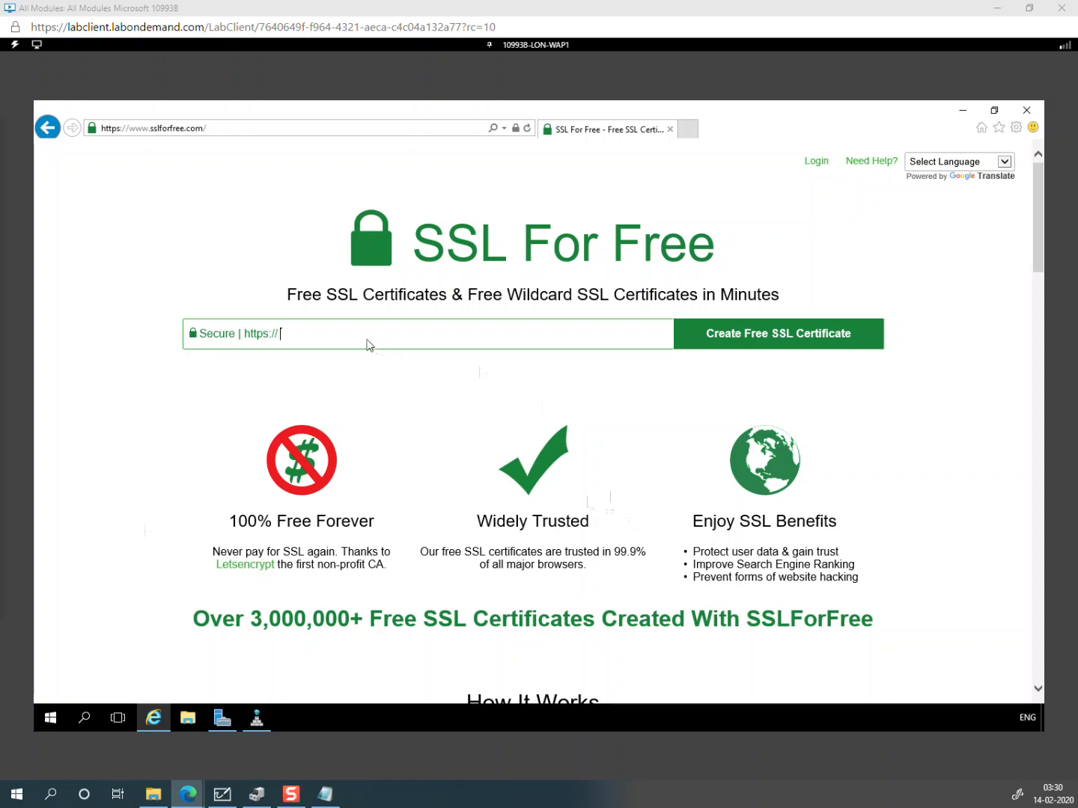
Step: Copy companyee4247.onelearndns.com from the Notepad notes and return to the SSL For Free page
{"action": "left_click", "coordinate": [324, 794]}
{"action": "left_click", "coordinate": [693, 614]}
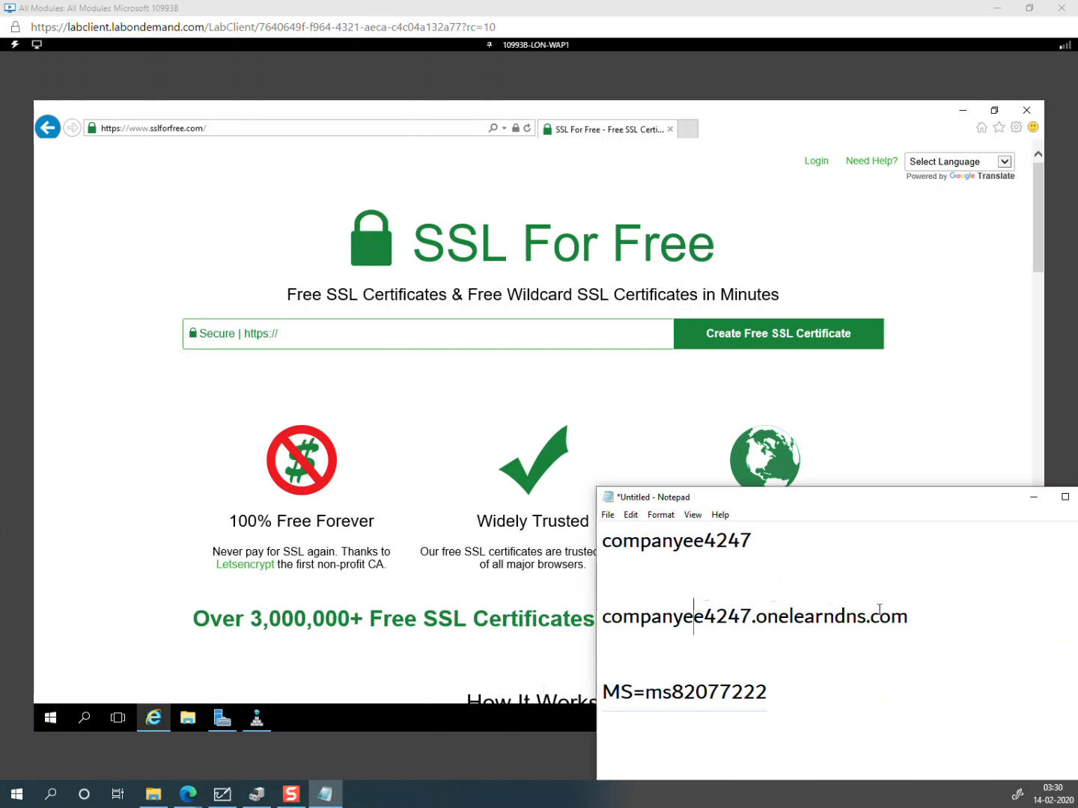
{"action": "left_click_drag", "start_coordinate": [910, 616], "coordinate": [602, 617]}
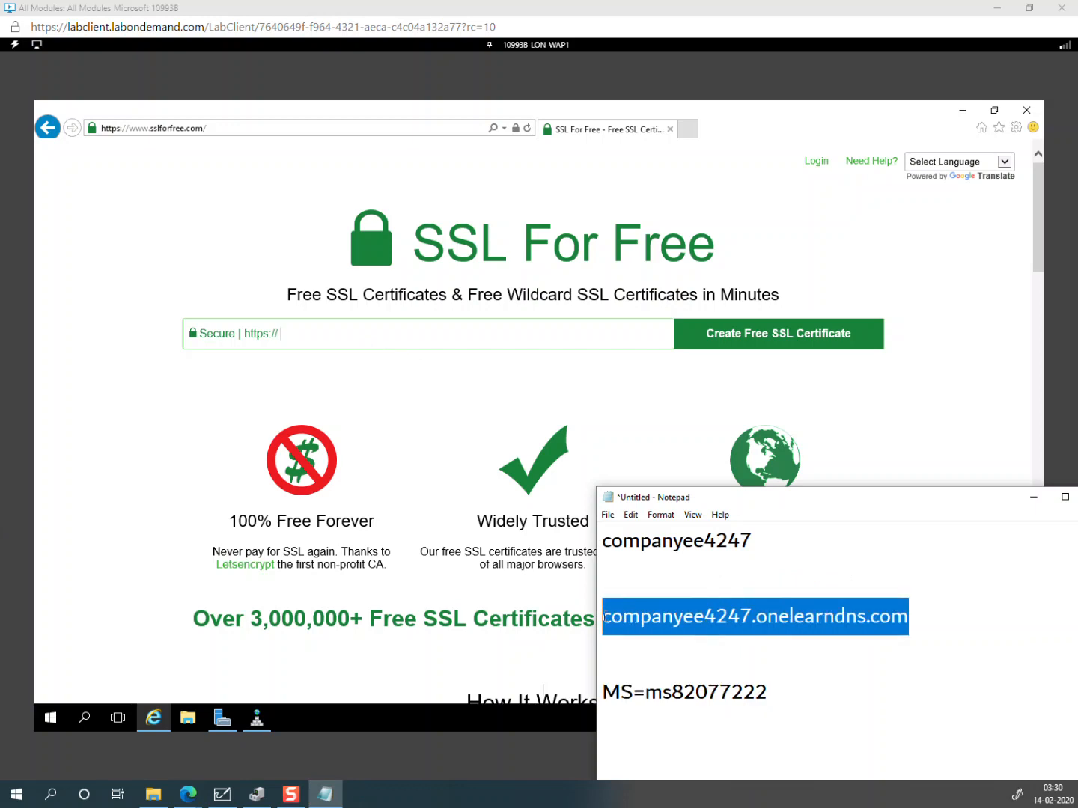
{"action": "right_click", "coordinate": [676, 616]}
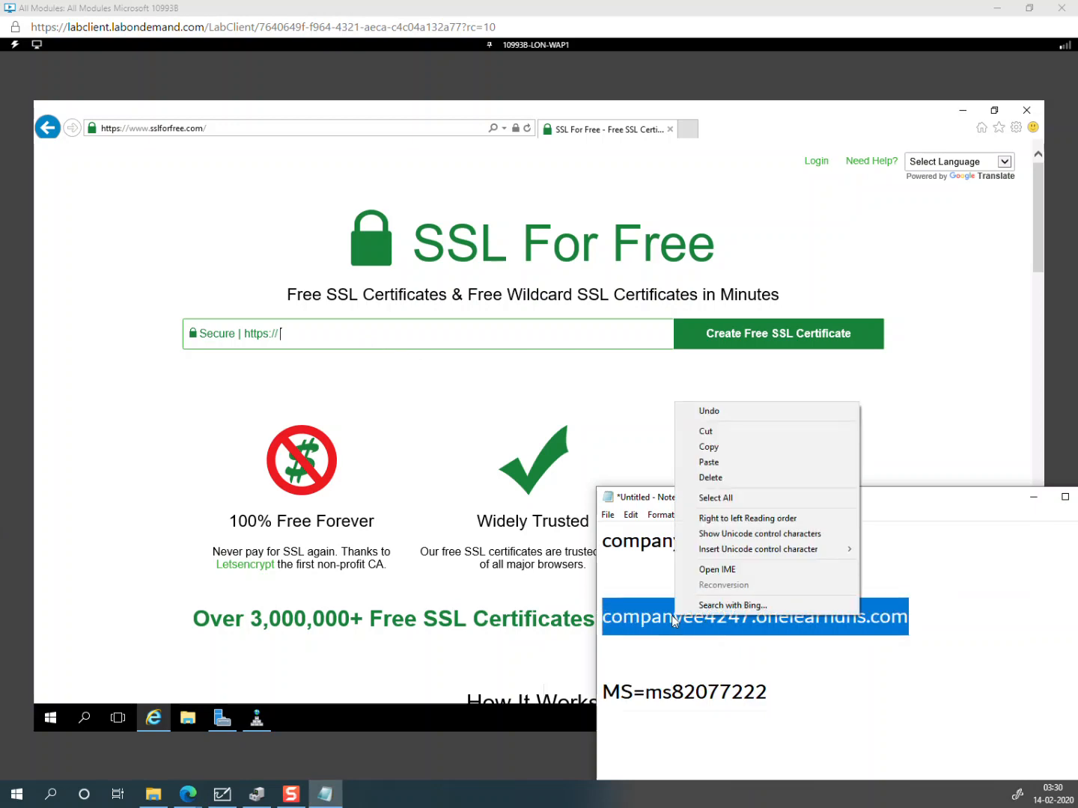
{"action": "left_click", "coordinate": [718, 449]}
{"action": "left_click", "coordinate": [490, 334]}
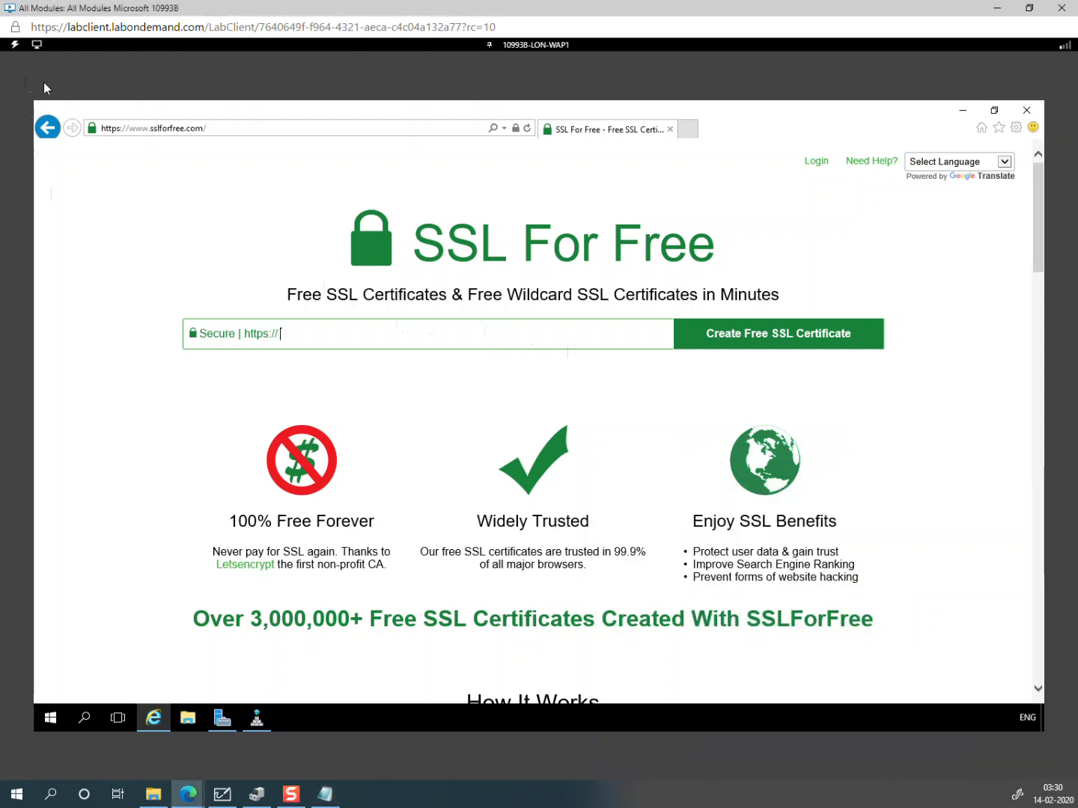
Step: Open File Explorer on LON-WAP1 and select the DNSUtilityTool folder on Local Disk (C:)
{"action": "left_click", "coordinate": [188, 717]}
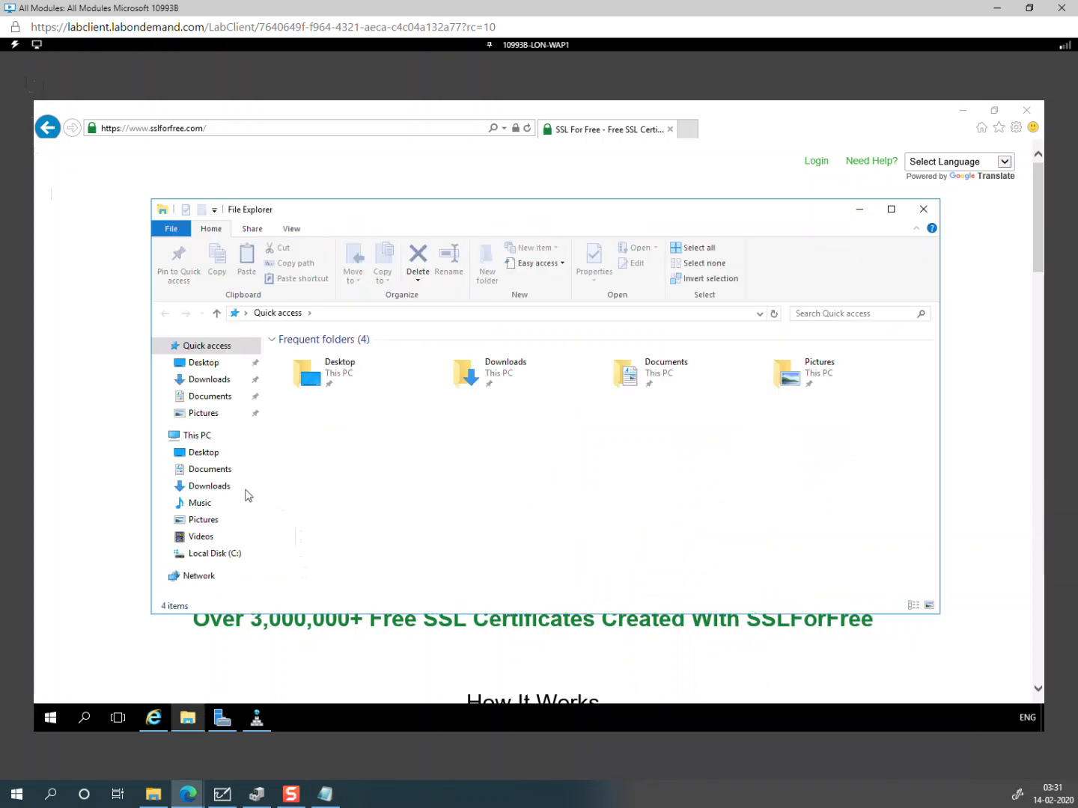
{"action": "left_click", "coordinate": [215, 554]}
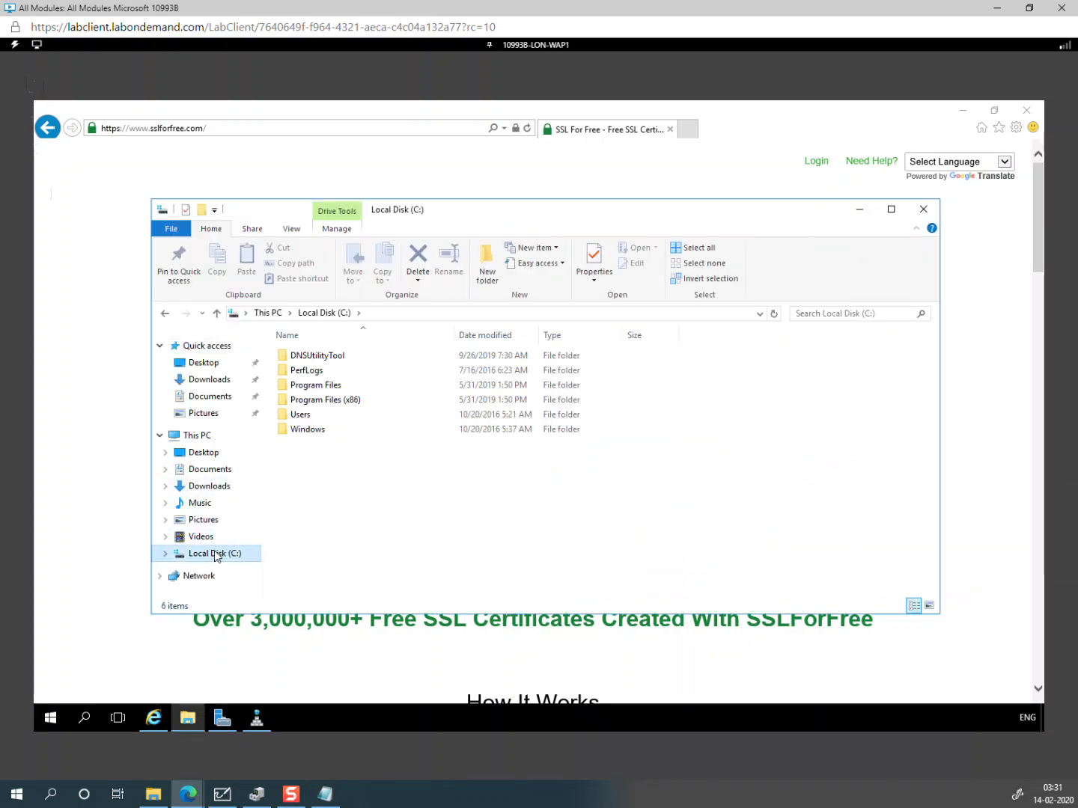
{"action": "left_click", "coordinate": [327, 359]}
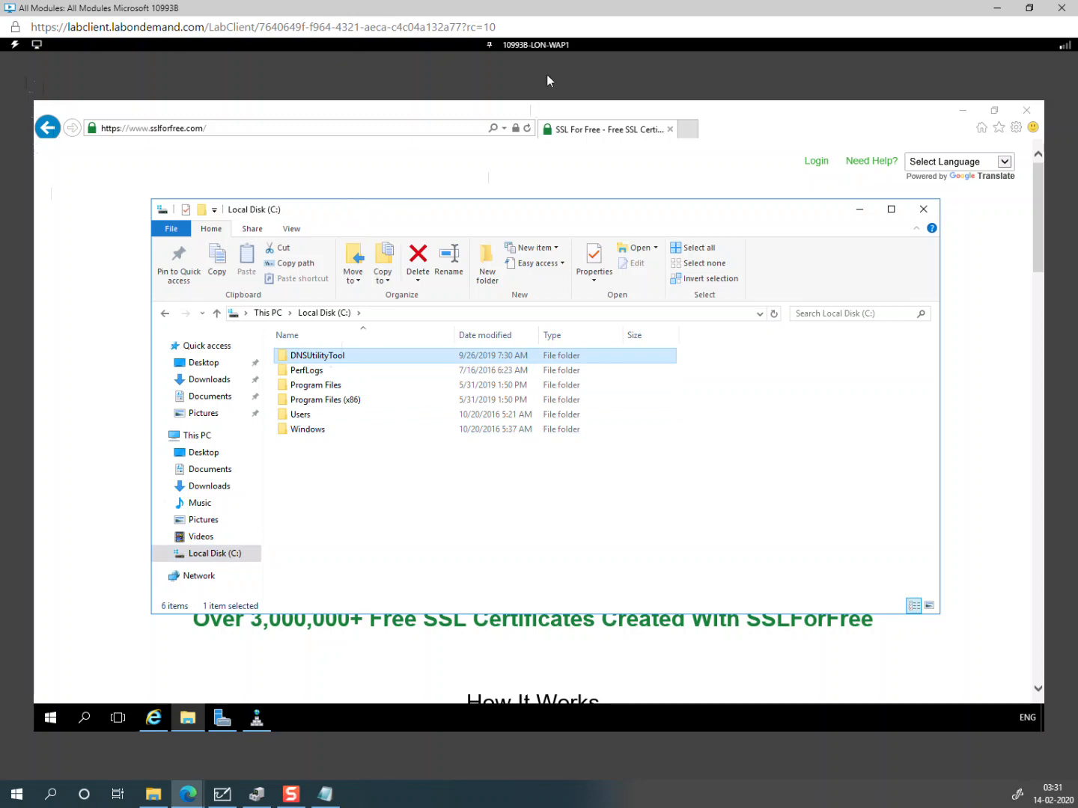
Step: Switch the lab view to the 10993B-LON-DS1 machine
{"action": "left_click", "coordinate": [554, 47]}
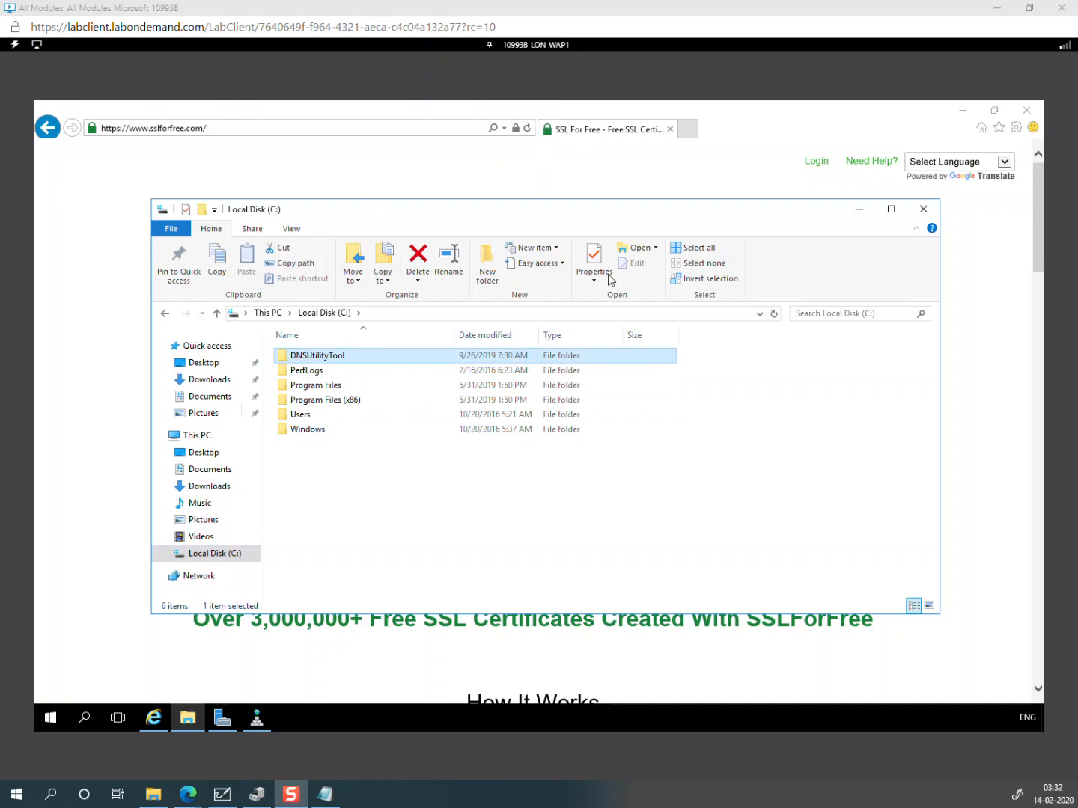
{"action": "left_click", "coordinate": [559, 52]}
{"action": "left_click", "coordinate": [558, 48]}
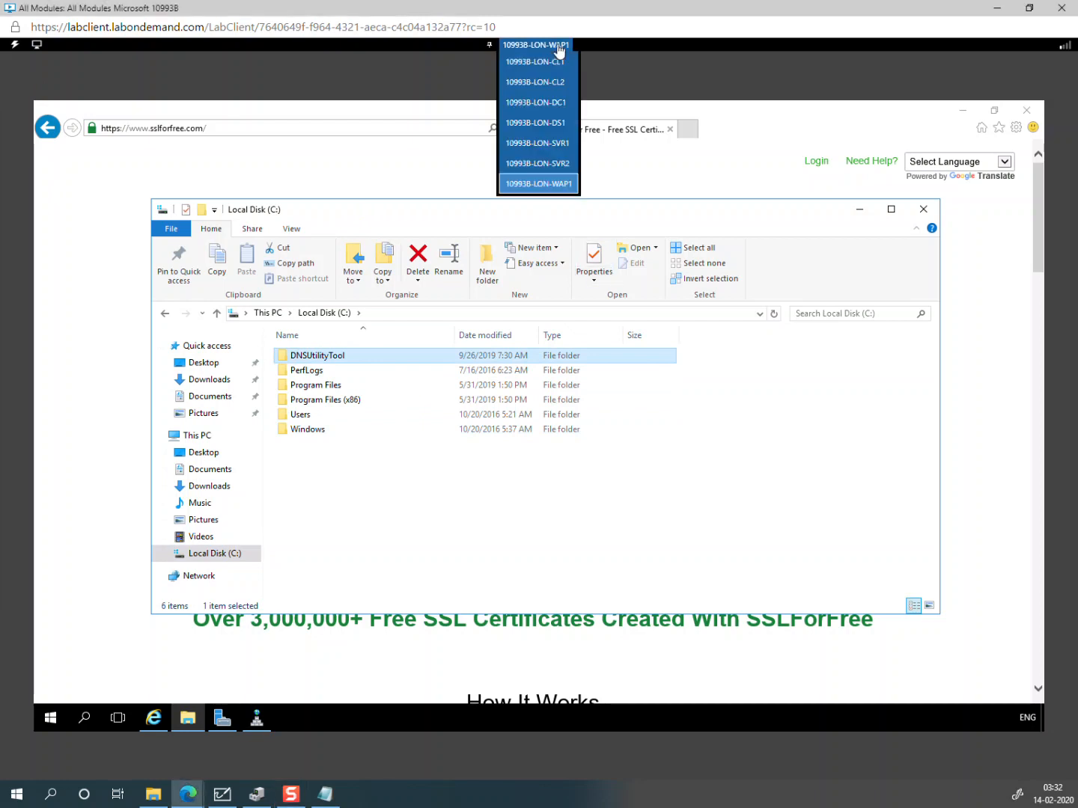
{"action": "left_click", "coordinate": [554, 128]}
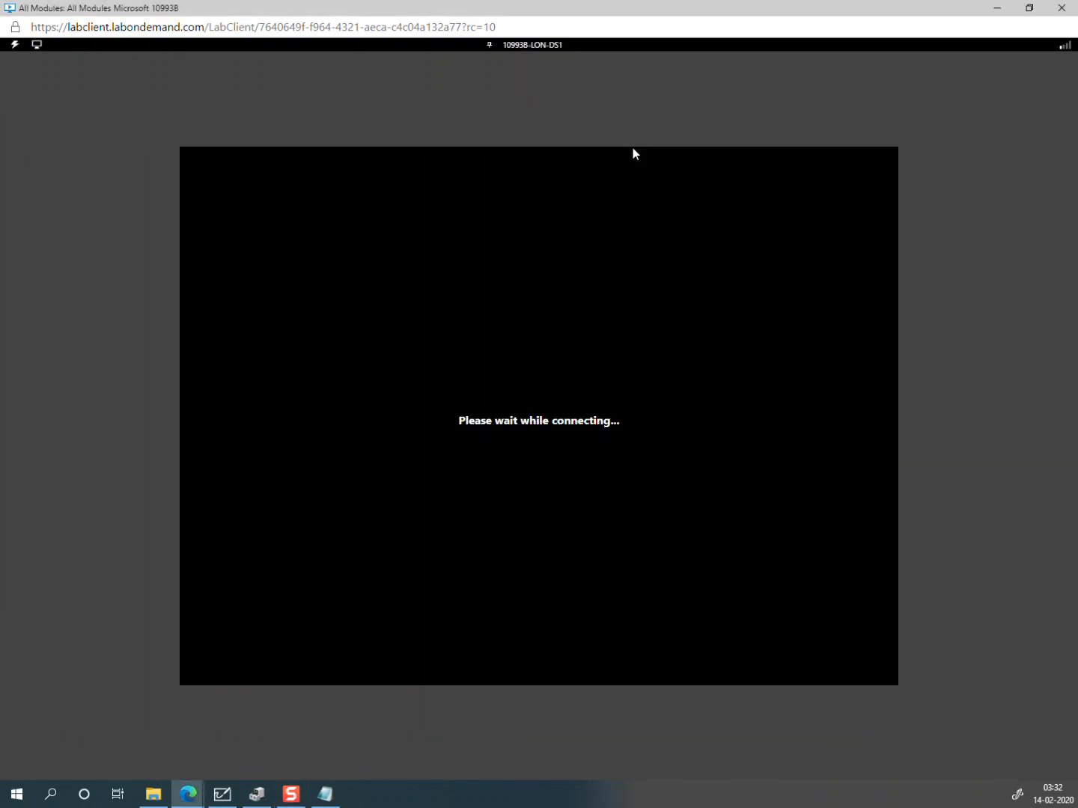
Step: Send Ctrl+Alt+Delete to LON-DS1, then switch back to 10993B-LON-WAP1
{"action": "left_click", "coordinate": [15, 44]}
{"action": "left_click", "coordinate": [28, 63]}
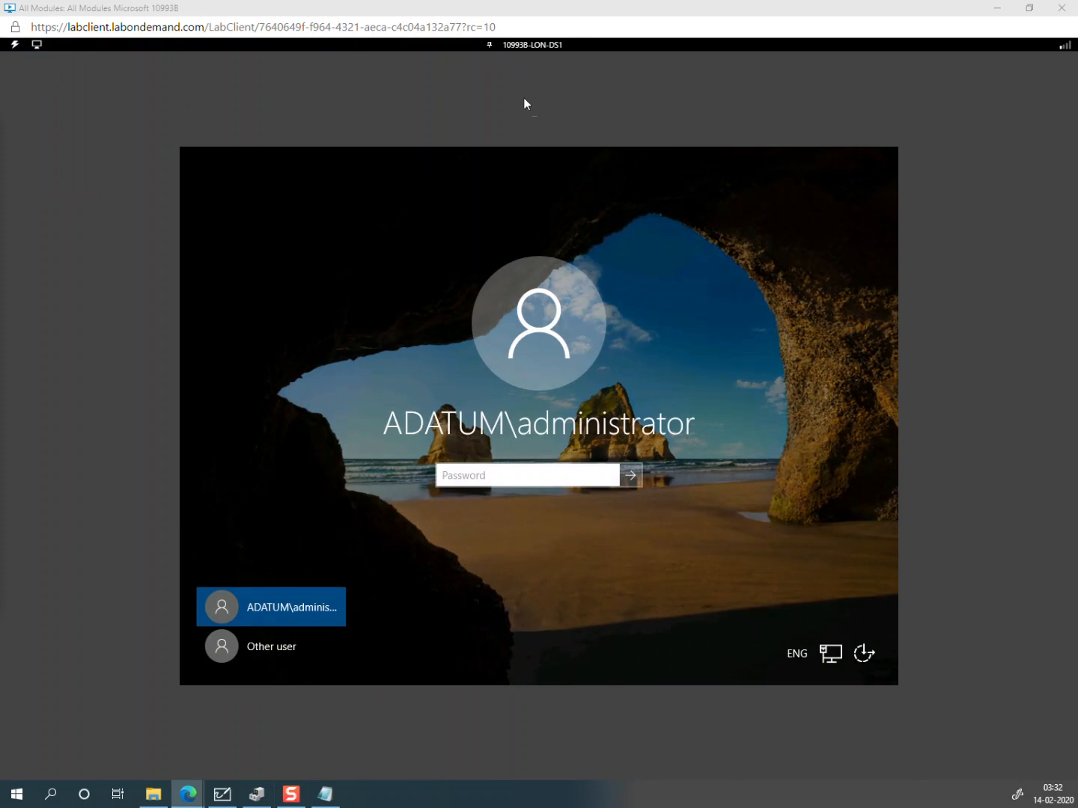
{"action": "left_click", "coordinate": [37, 46]}
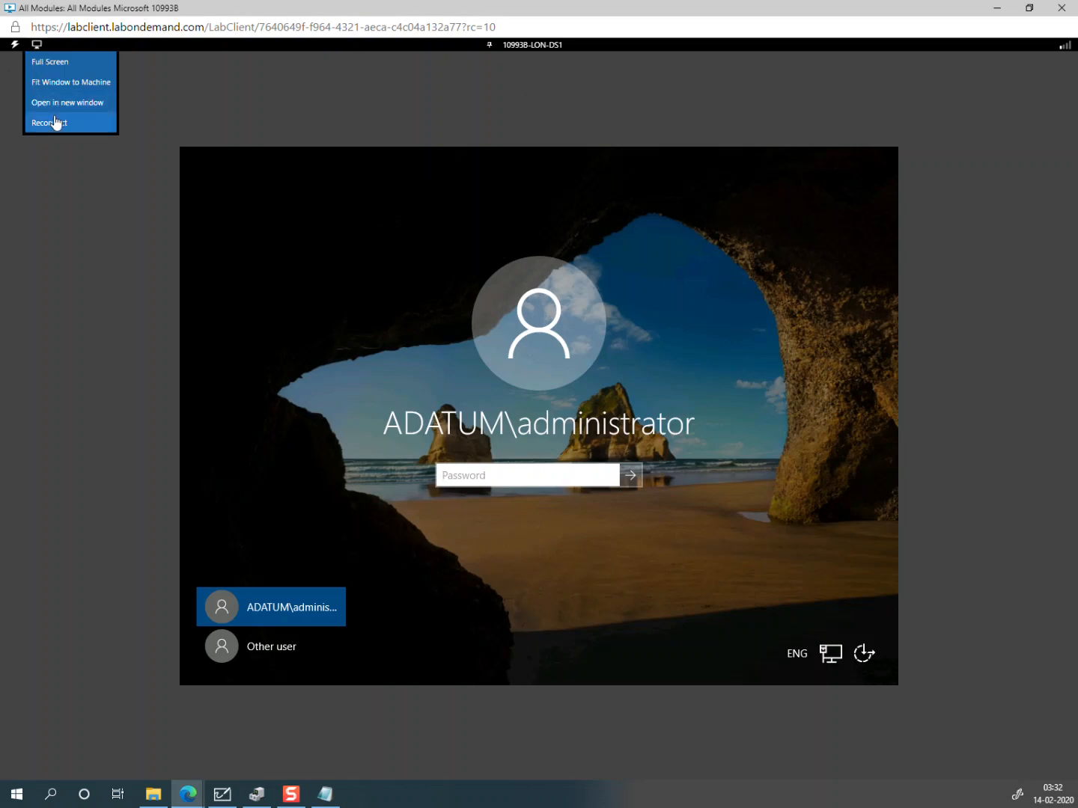
{"action": "left_click", "coordinate": [527, 46]}
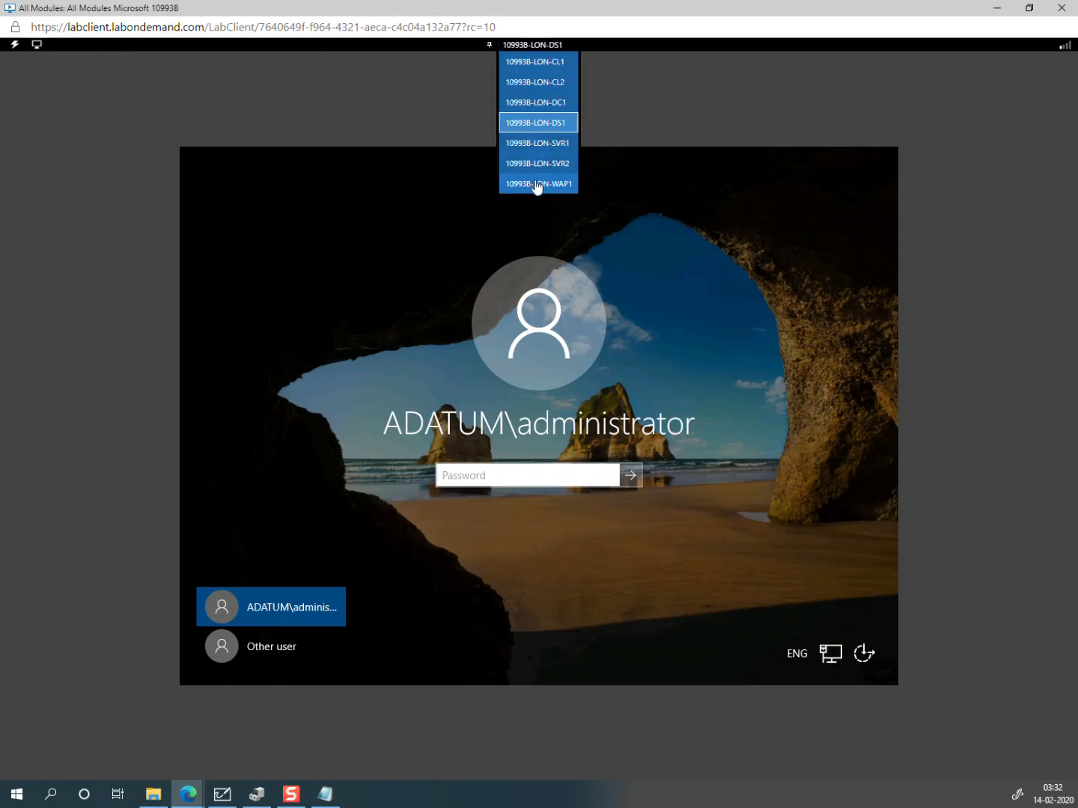
{"action": "left_click", "coordinate": [561, 185]}
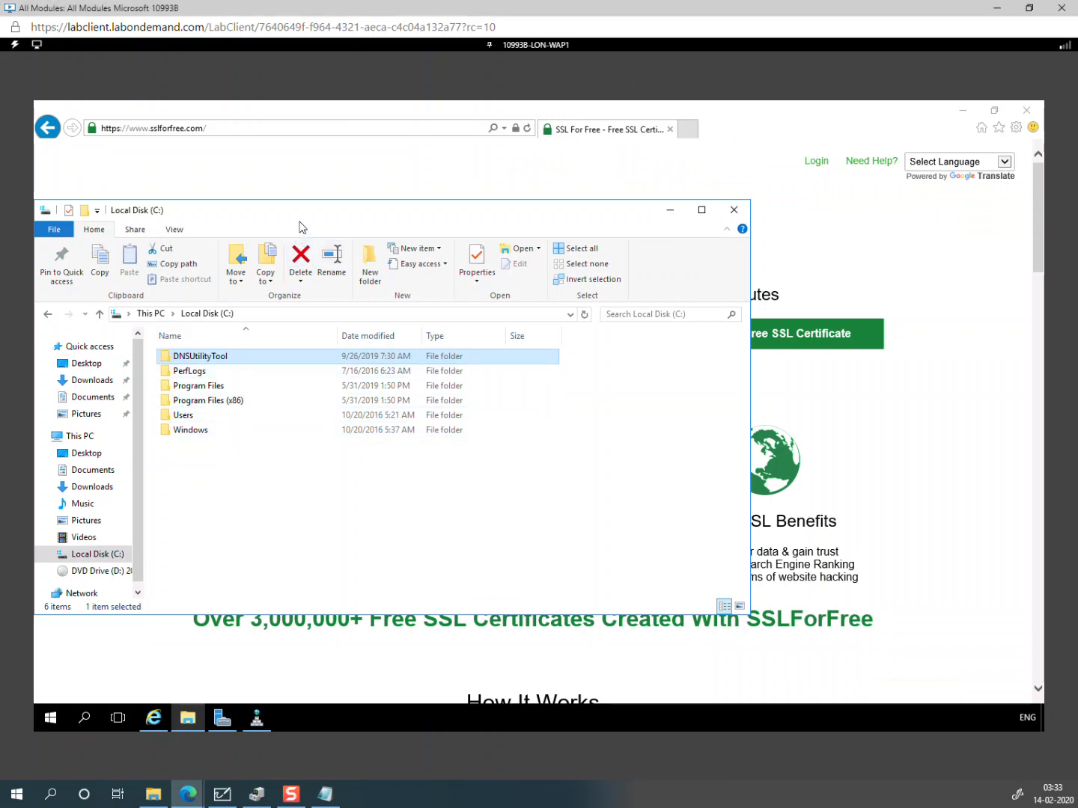
Step: Maximize File Explorer, view DVD Drive (D:) with the .pfx file and password.txt, then return to SSL For Free
{"action": "left_click", "coordinate": [702, 210]}
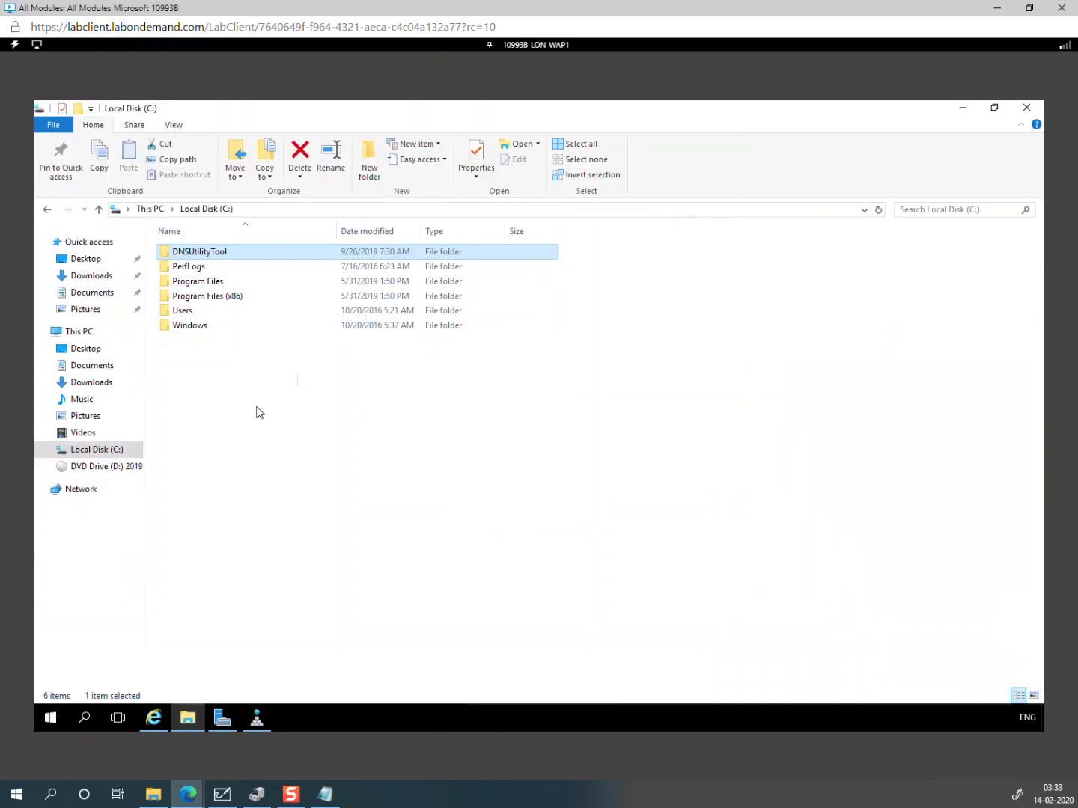
{"action": "left_click", "coordinate": [132, 468]}
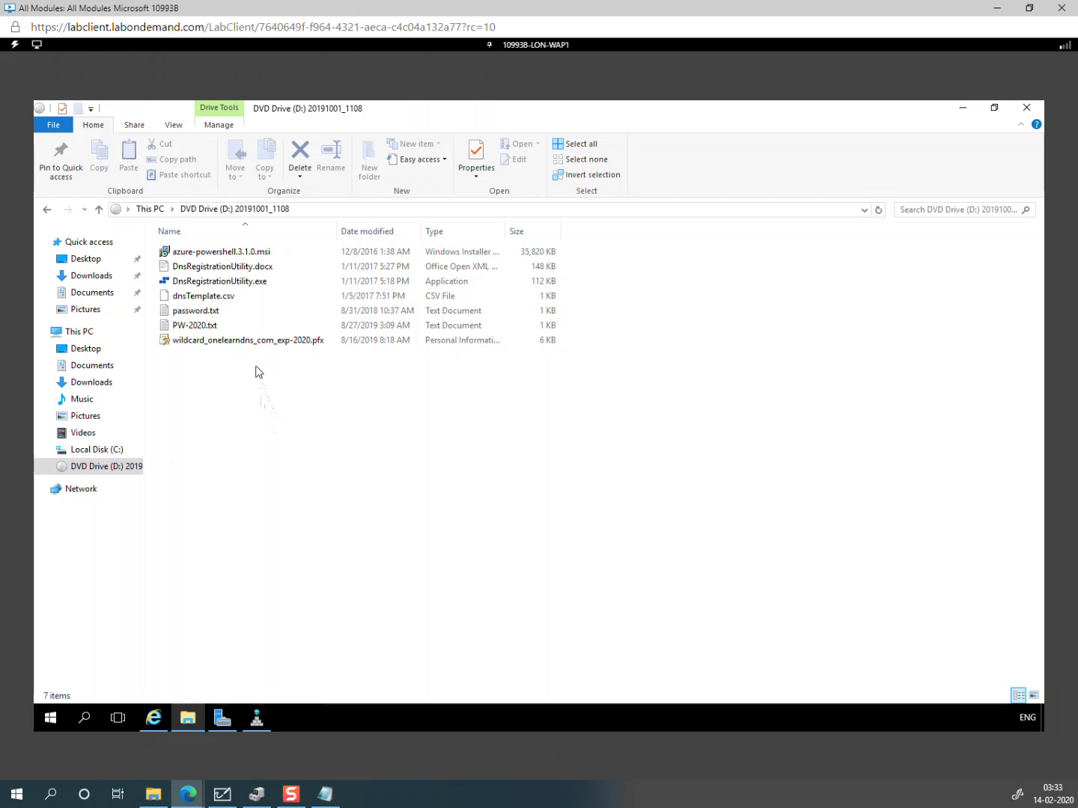
{"action": "left_click", "coordinate": [241, 344]}
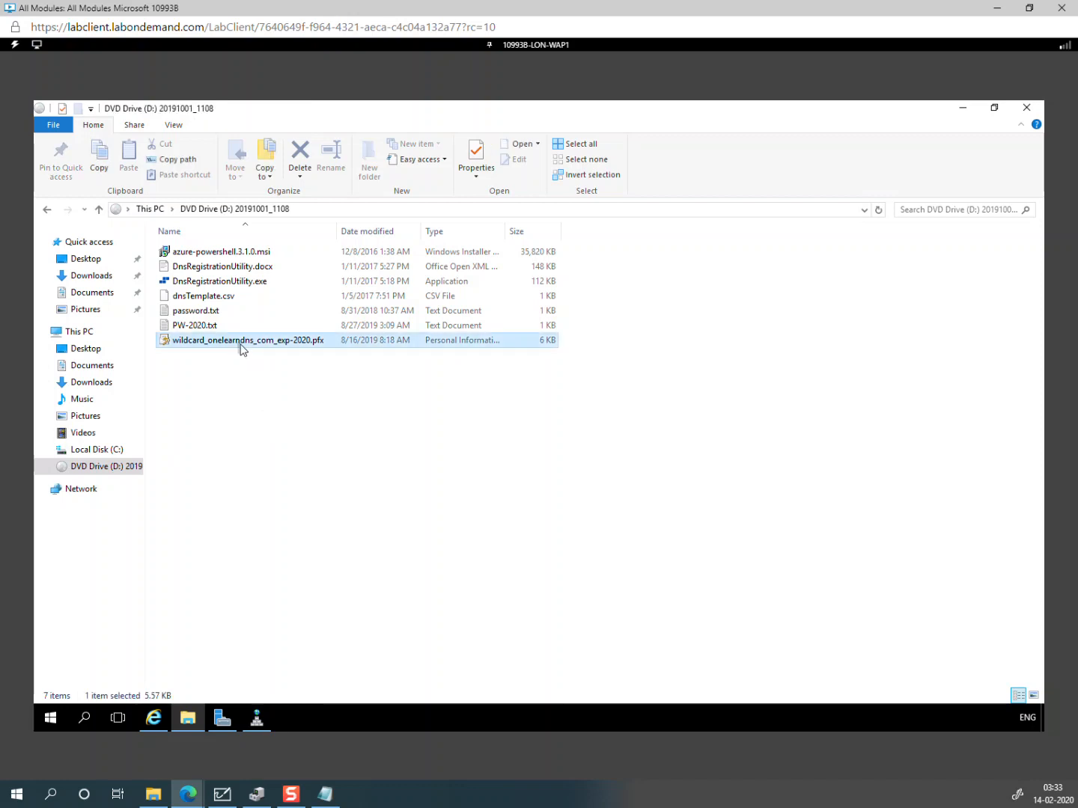
{"action": "left_click", "coordinate": [212, 317]}
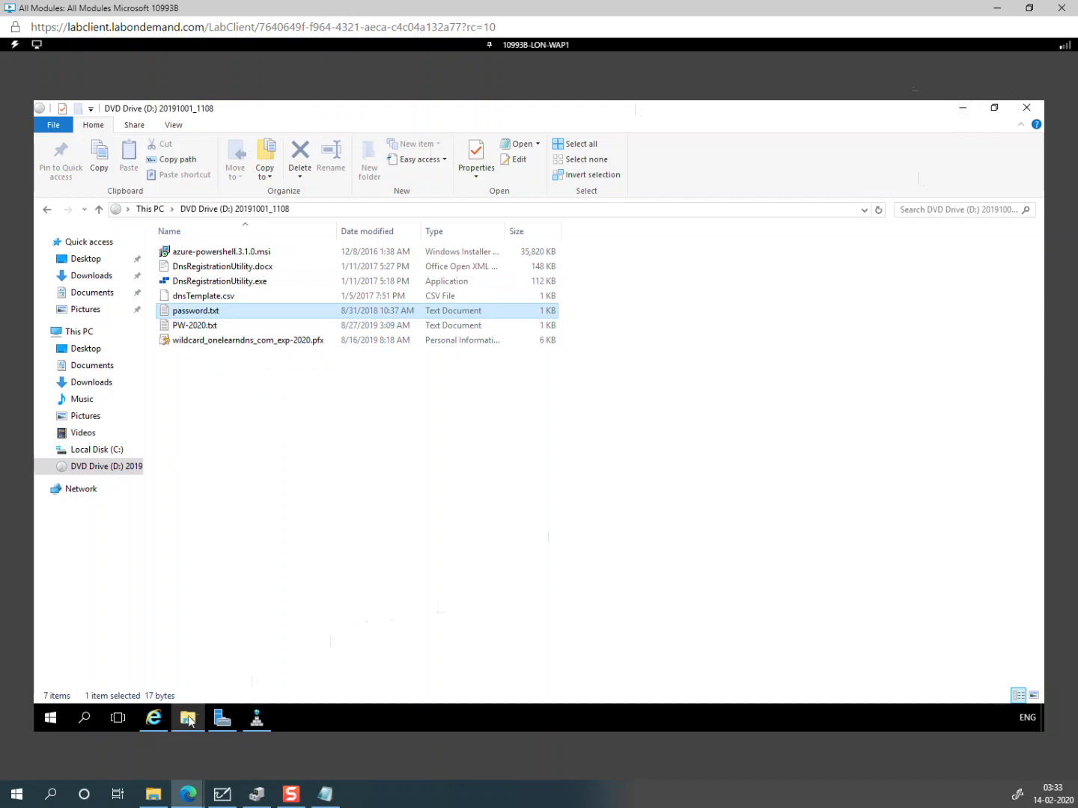
{"action": "left_click", "coordinate": [154, 720]}
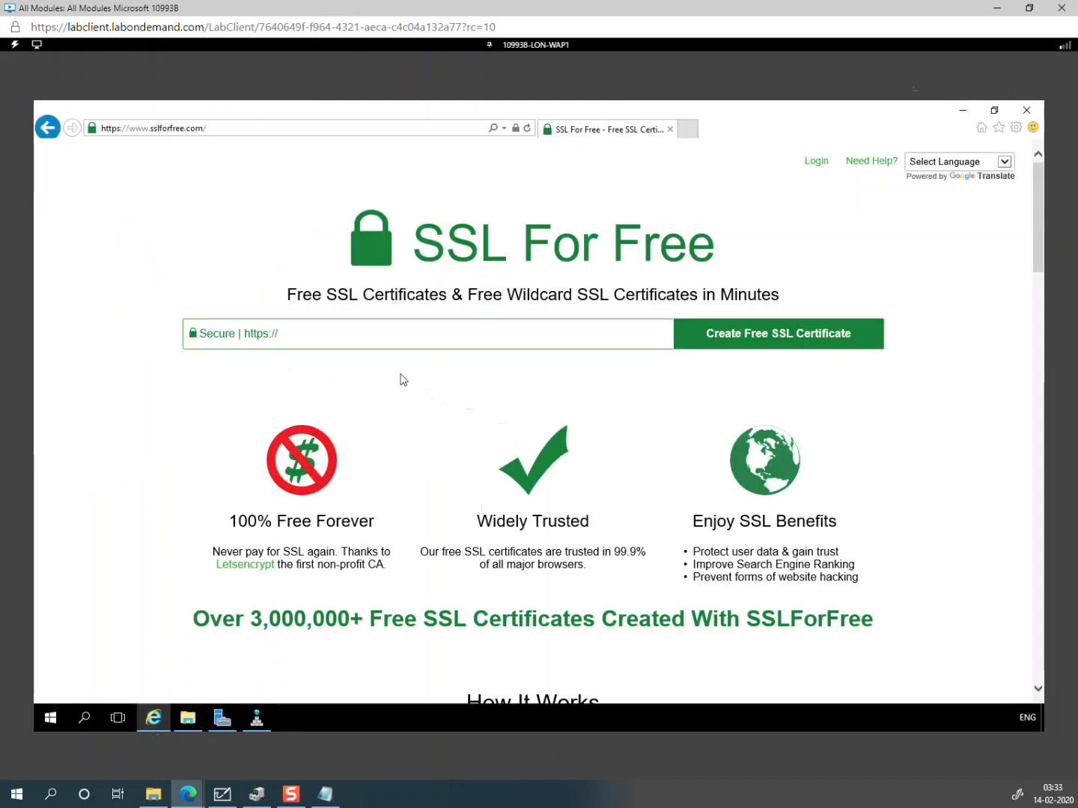
Step: Type *. in the SSL For Free domain box and copy the domain again from Notepad
{"action": "left_click", "coordinate": [353, 341]}
{"action": "type", "text": "*."}
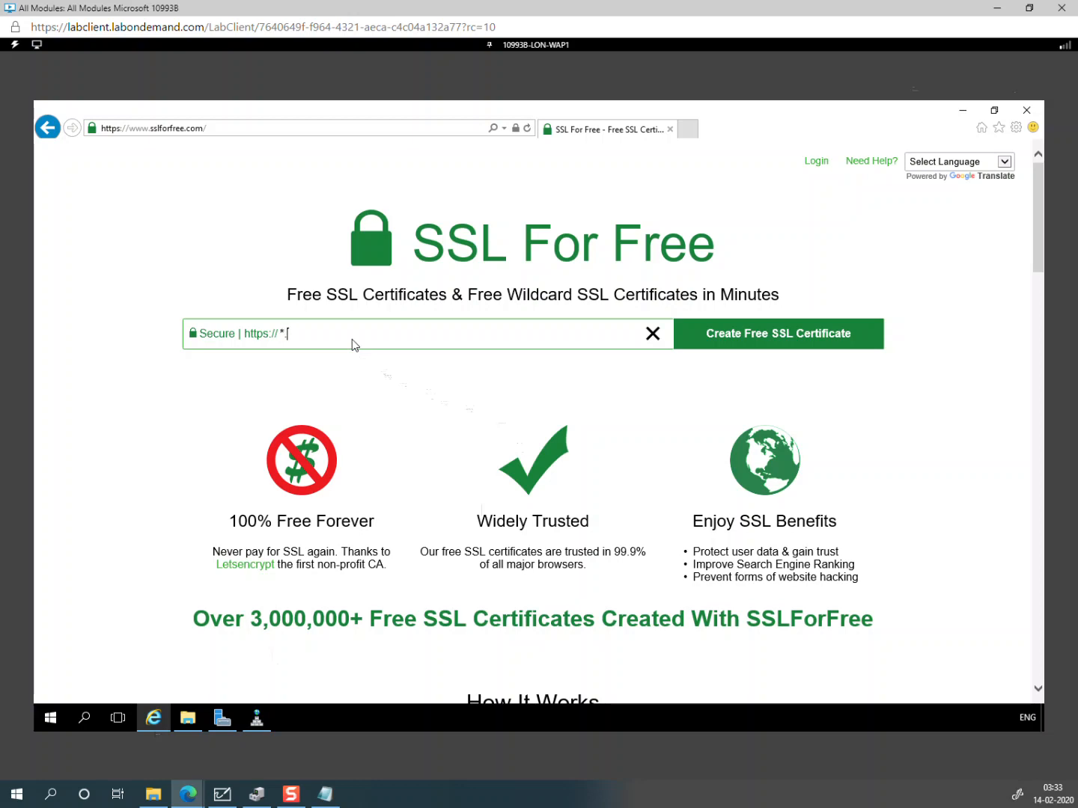
{"action": "left_click", "coordinate": [325, 794]}
{"action": "right_click", "coordinate": [724, 633]}
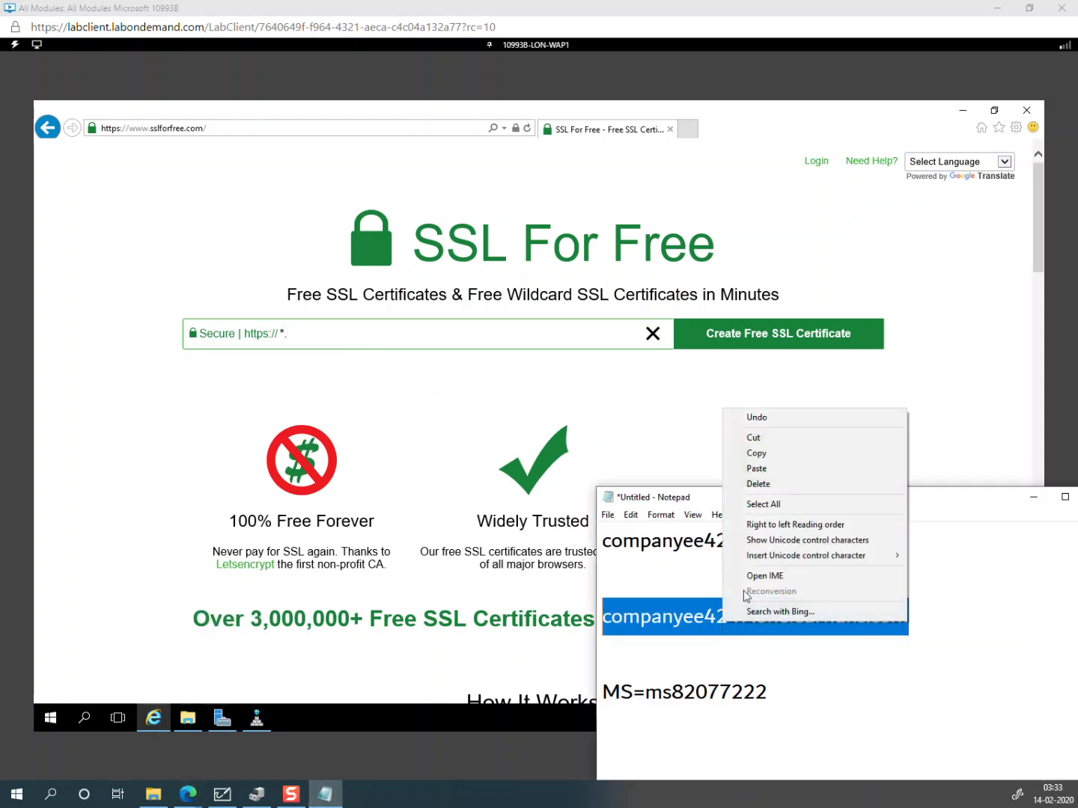
{"action": "left_click", "coordinate": [764, 455]}
{"action": "left_click", "coordinate": [334, 340]}
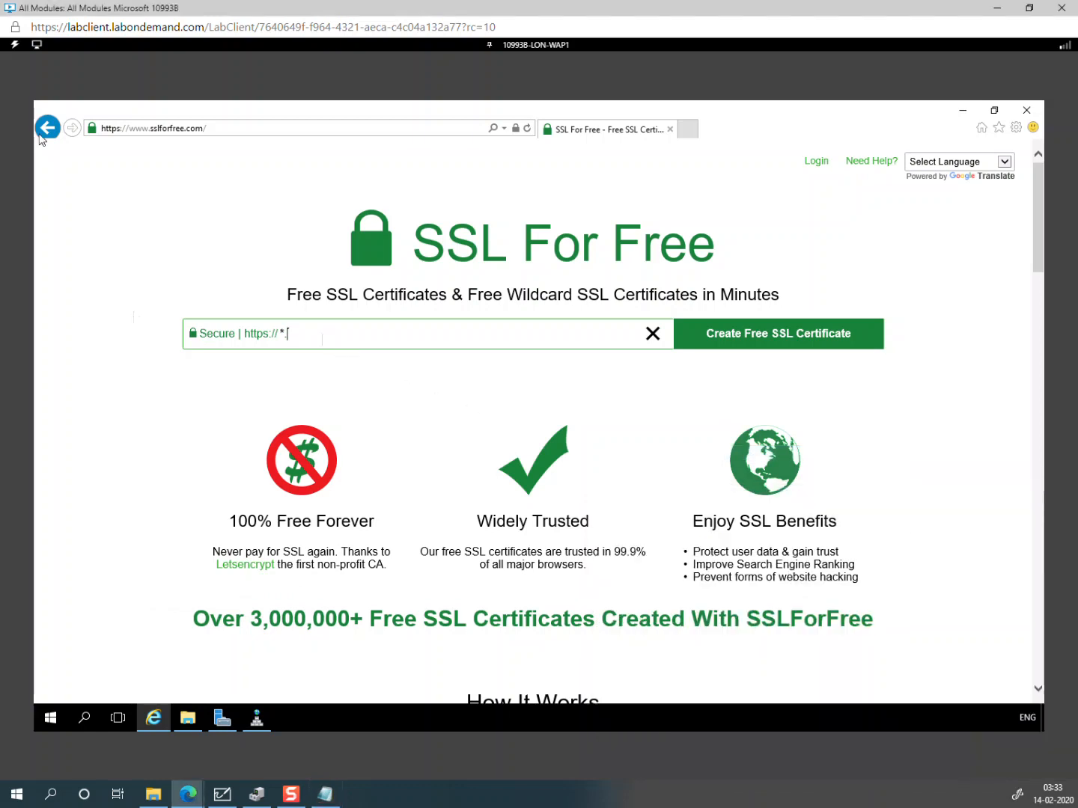
Step: Send the copied domain via Type Clipboard Text and create the free wildcard certificate
{"action": "left_click", "coordinate": [14, 45]}
{"action": "mouse_move", "coordinate": [50, 124]}
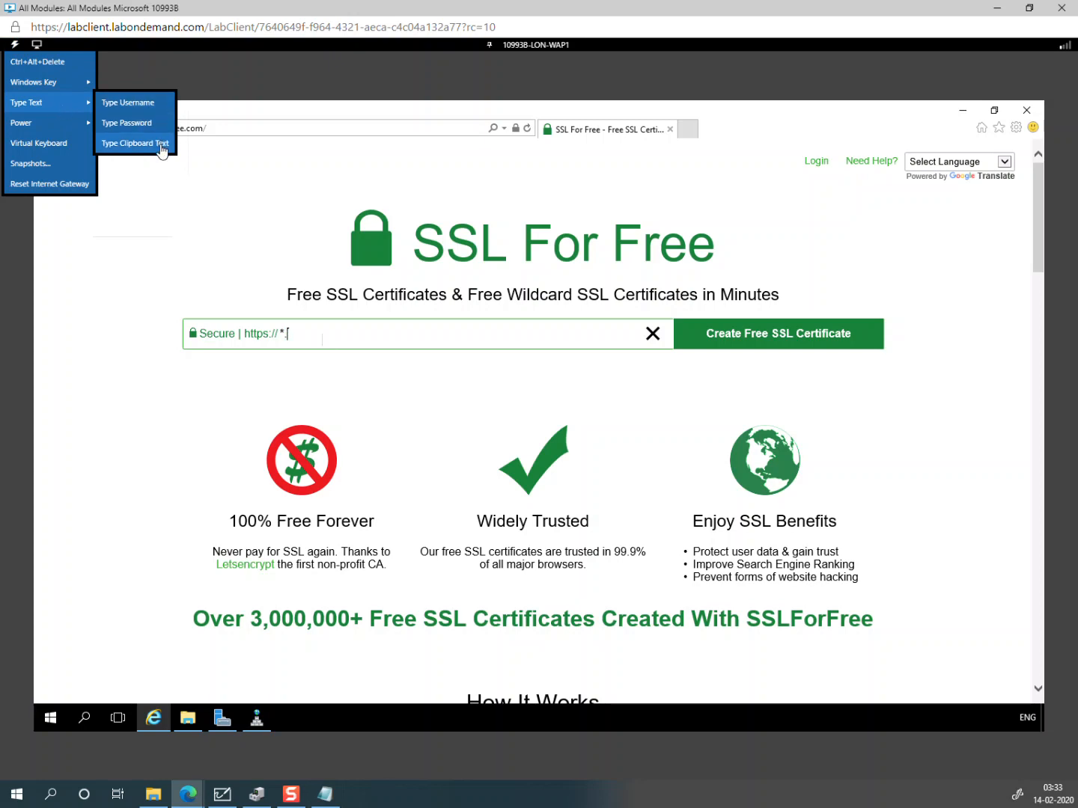
{"action": "left_click", "coordinate": [159, 143]}
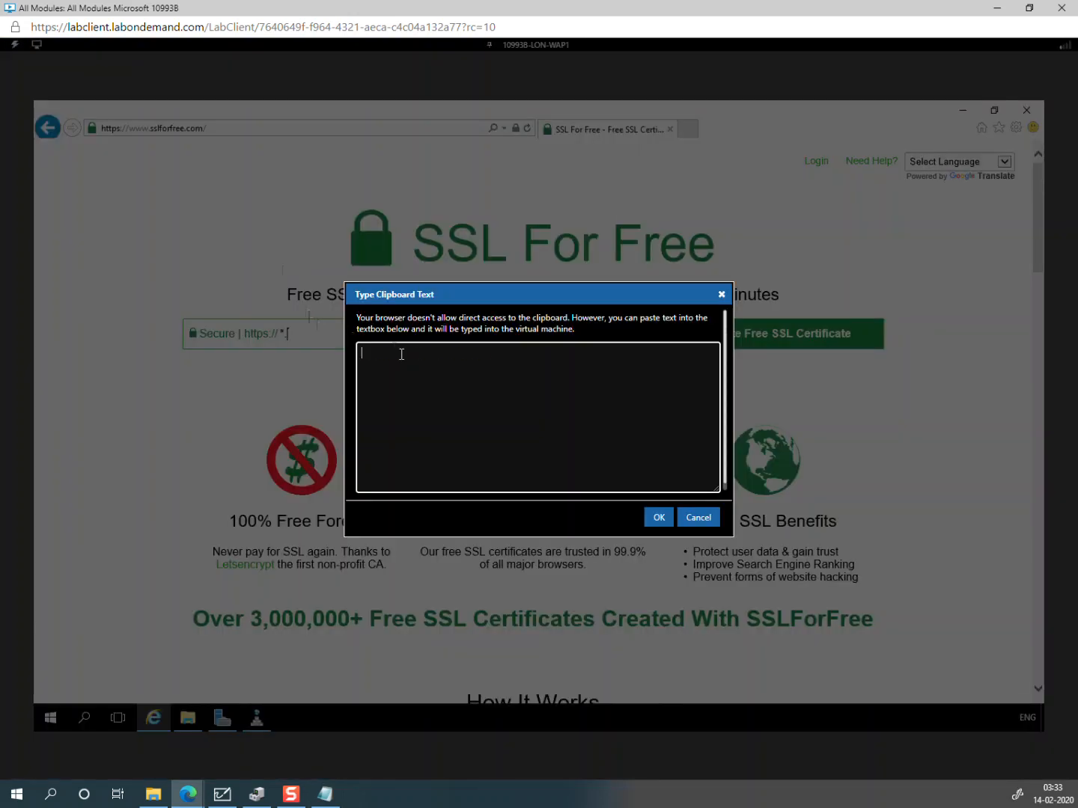
{"action": "key", "text": "ctrl+v"}
{"action": "left_click", "coordinate": [656, 517]}
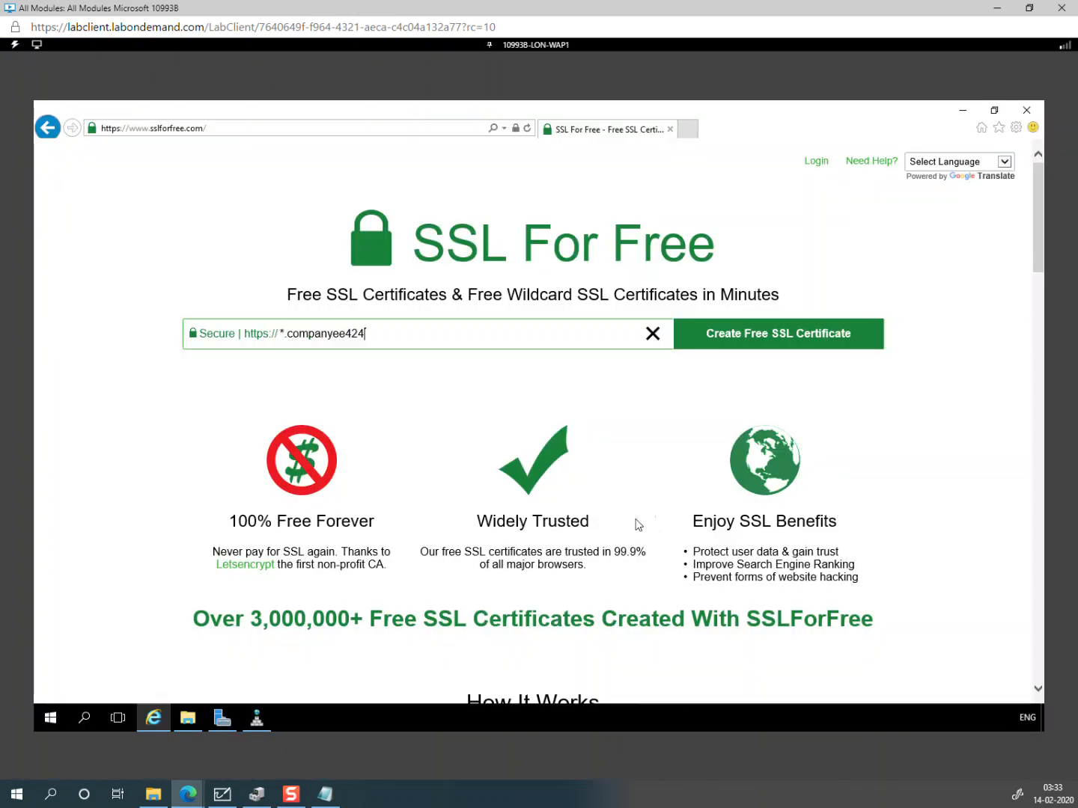
{"action": "left_click", "coordinate": [785, 331]}
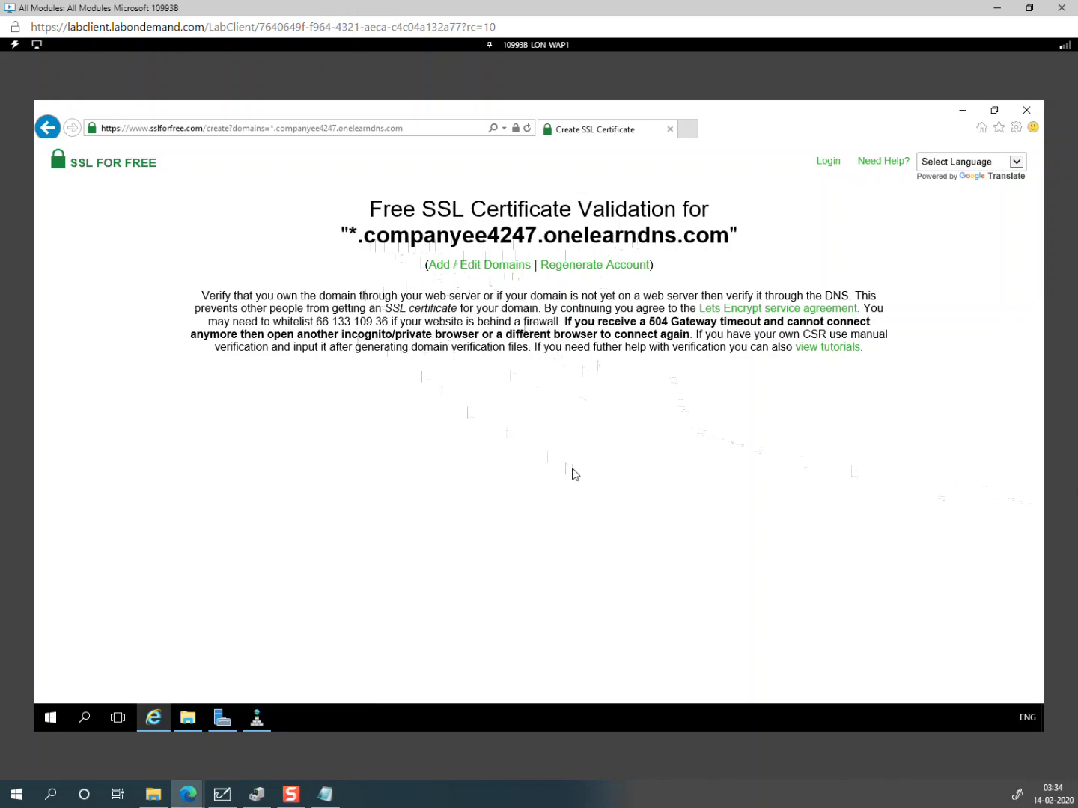
Step: Open Google in a new tab and accept it as the default search provider
{"action": "left_click", "coordinate": [689, 130]}
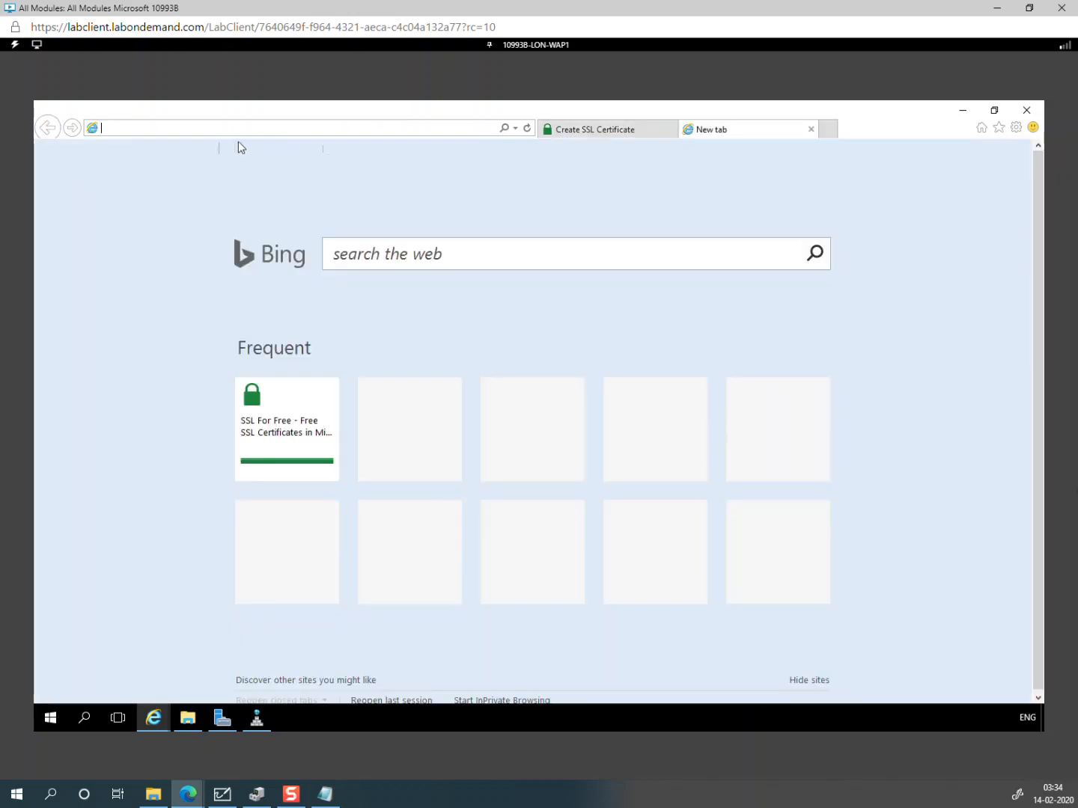
{"action": "type", "text": "goog"}
{"action": "left_click", "coordinate": [238, 146]}
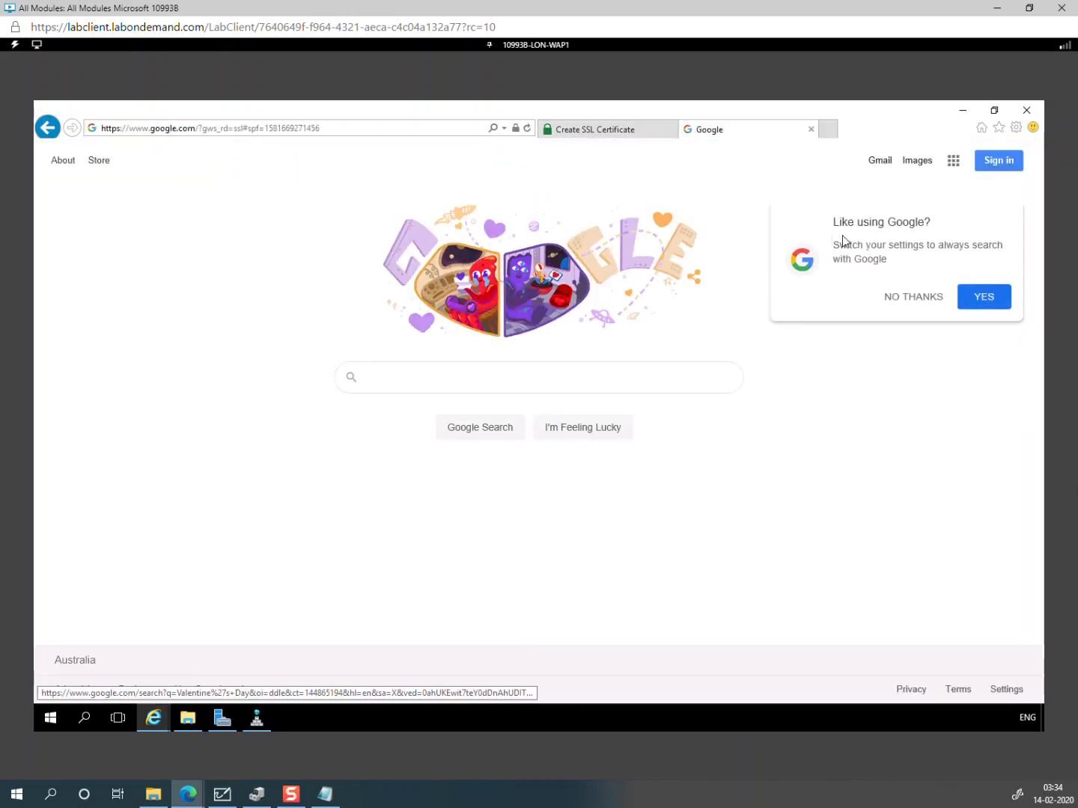
{"action": "left_click", "coordinate": [986, 295]}
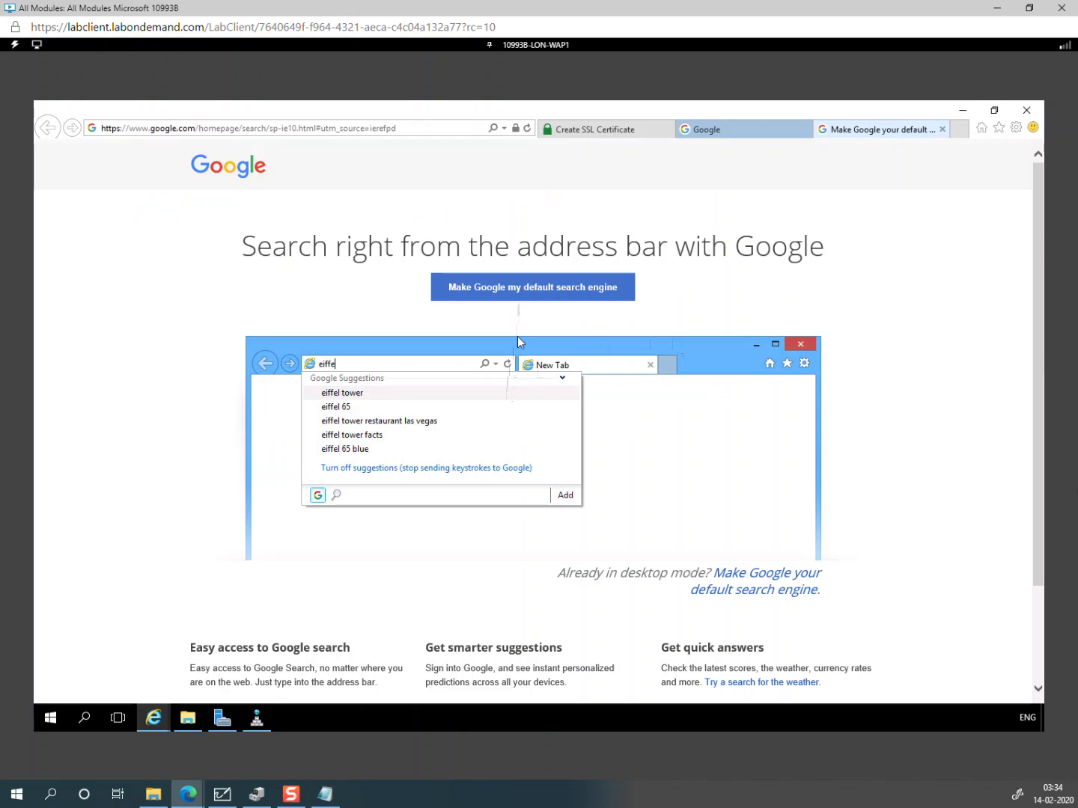
{"action": "scroll", "coordinate": [496, 495], "scroll_direction": "down", "scroll_amount": 3}
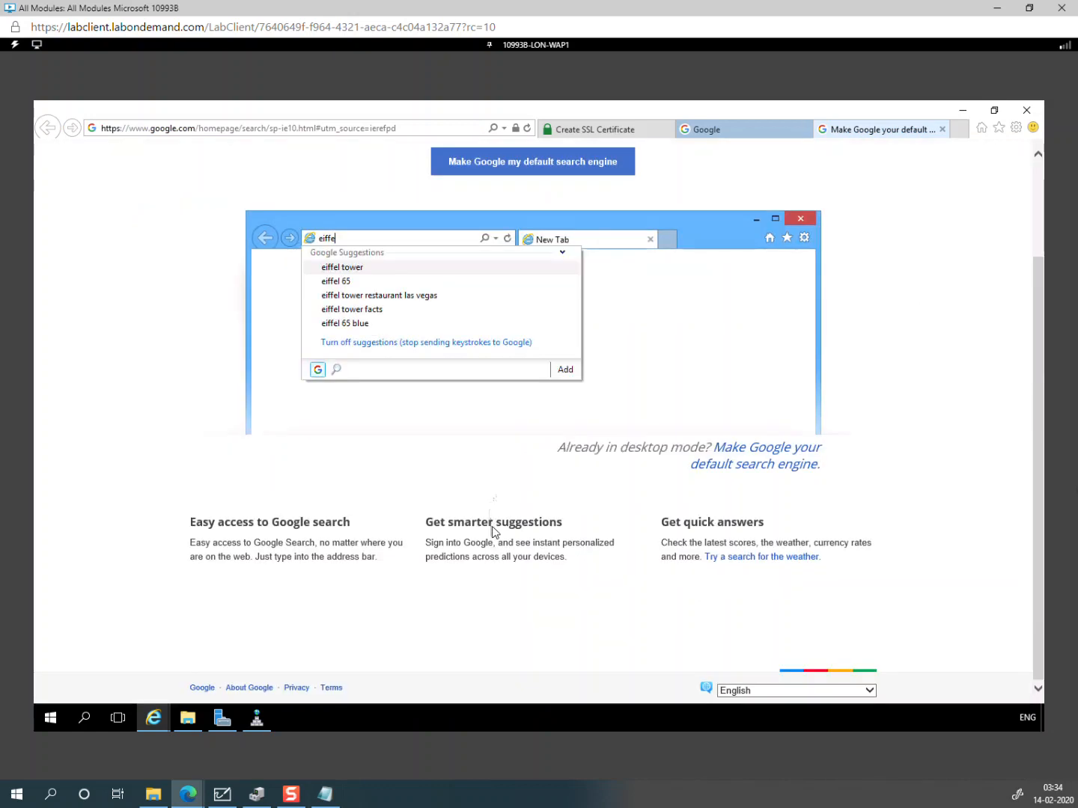
{"action": "scroll", "coordinate": [493, 530], "scroll_direction": "up", "scroll_amount": 3}
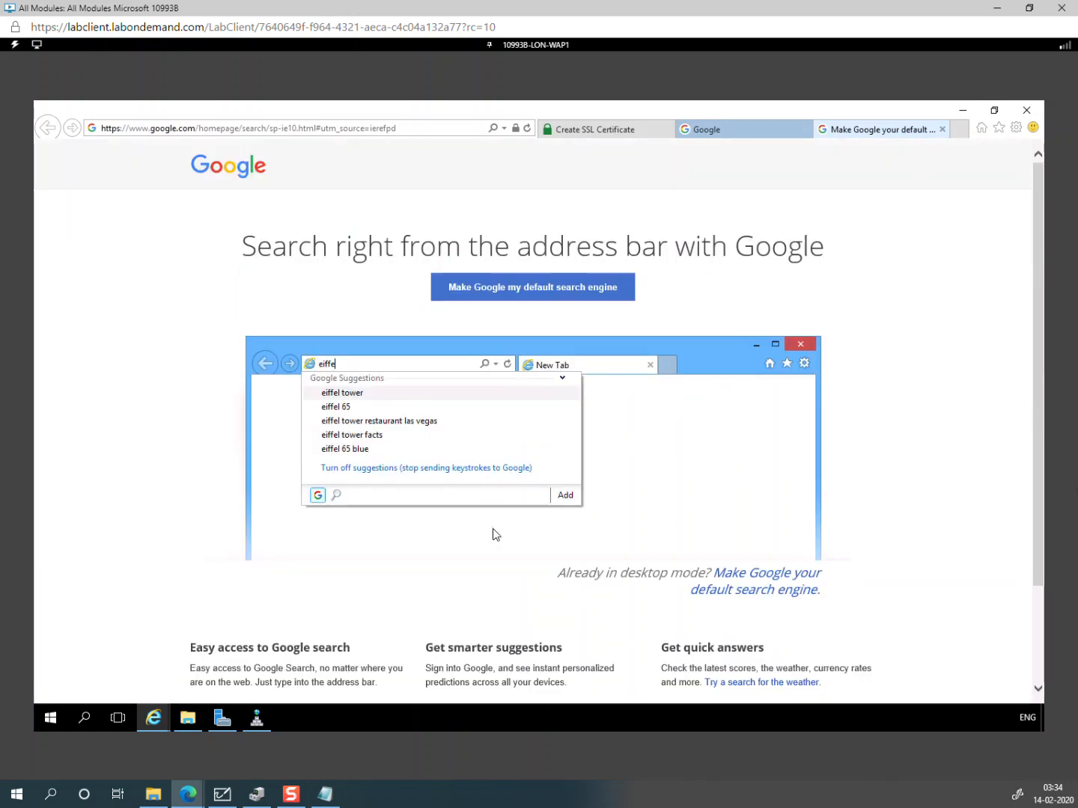
{"action": "scroll", "coordinate": [493, 536], "scroll_direction": "down", "scroll_amount": 3}
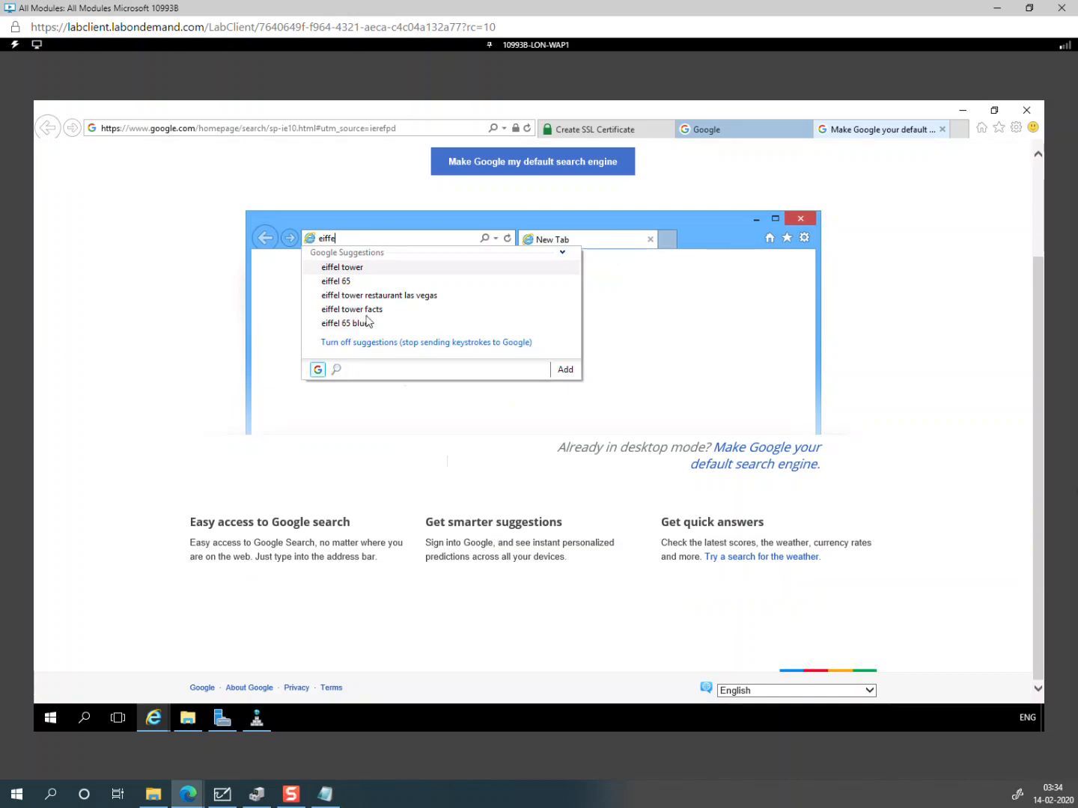
Step: Search Google for 'download chrome' and follow the Chrome Download Now link
{"action": "left_click", "coordinate": [252, 129]}
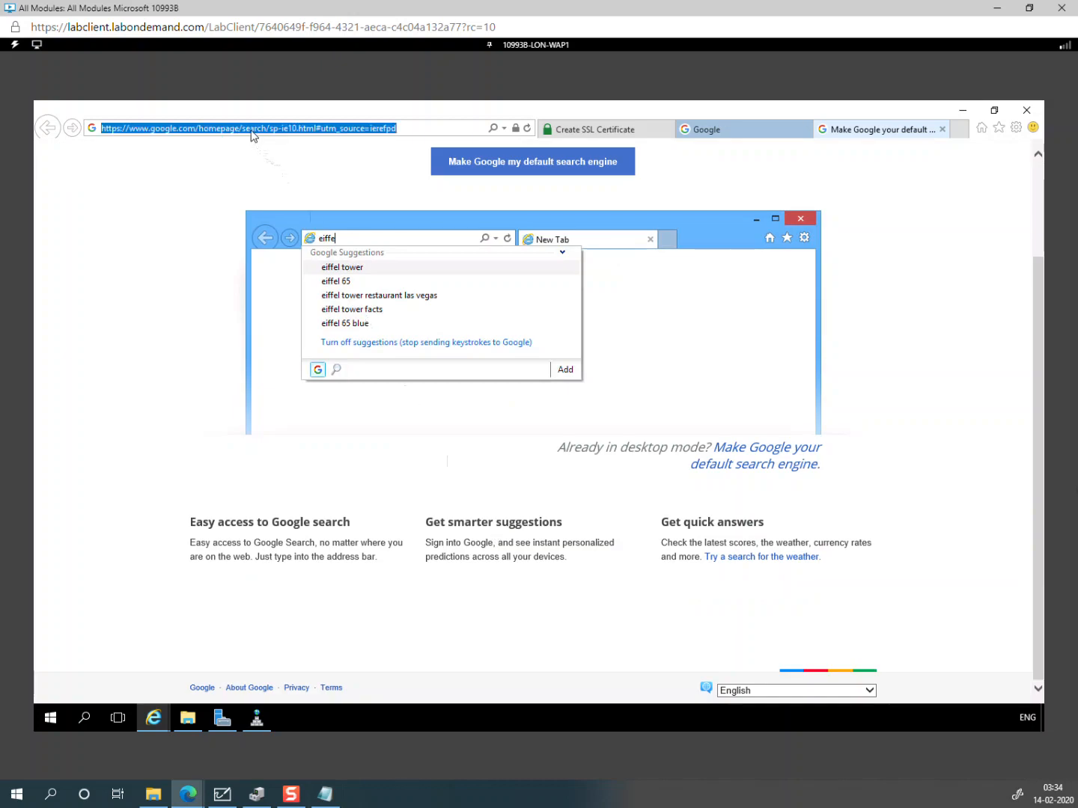
{"action": "type", "text": "google.com/"}
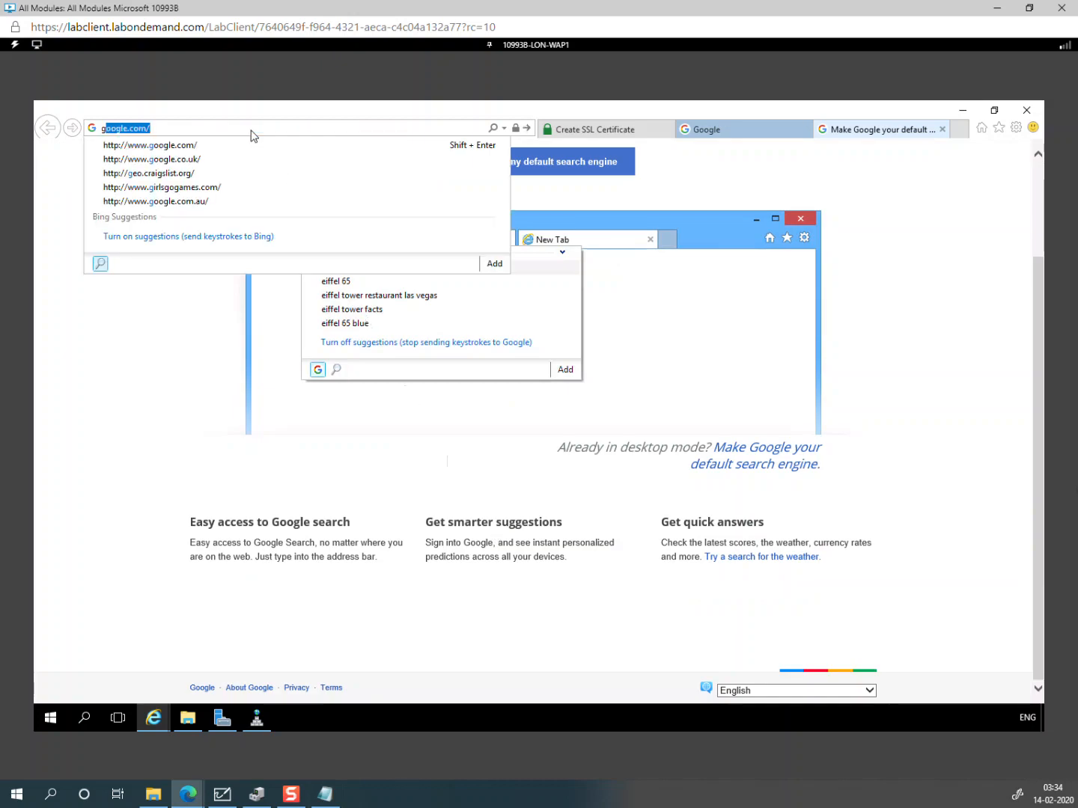
{"action": "key", "text": "Return"}
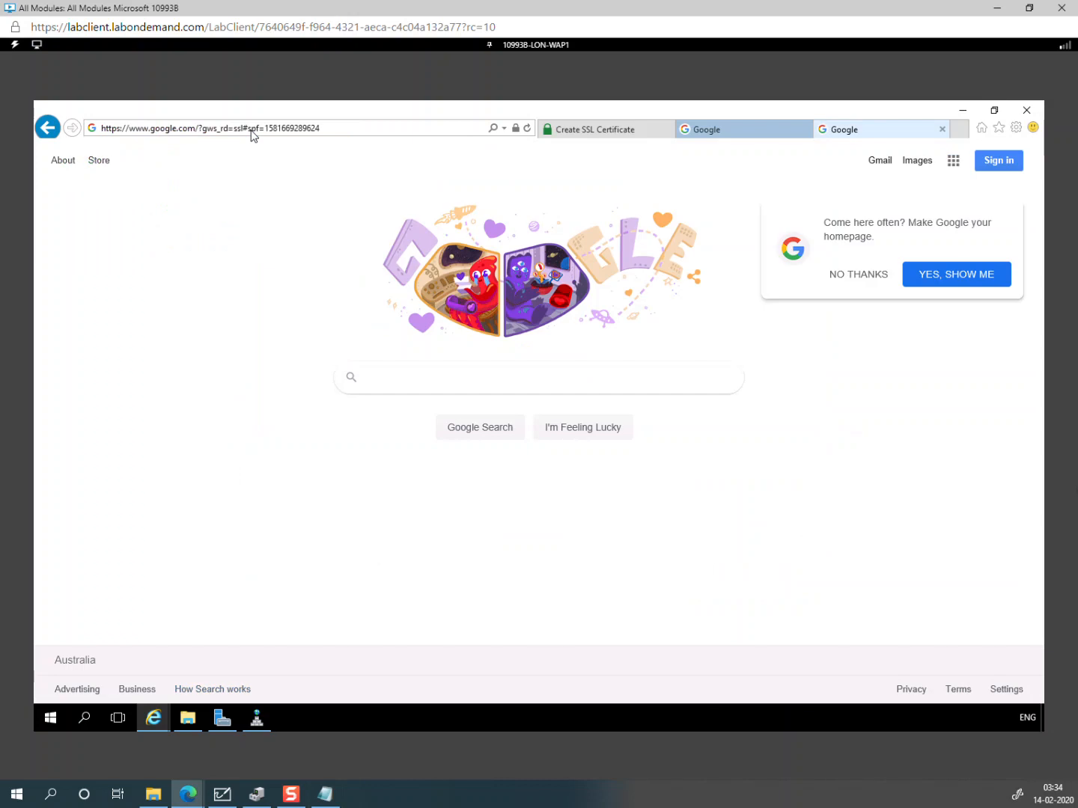
{"action": "type", "text": "download "}
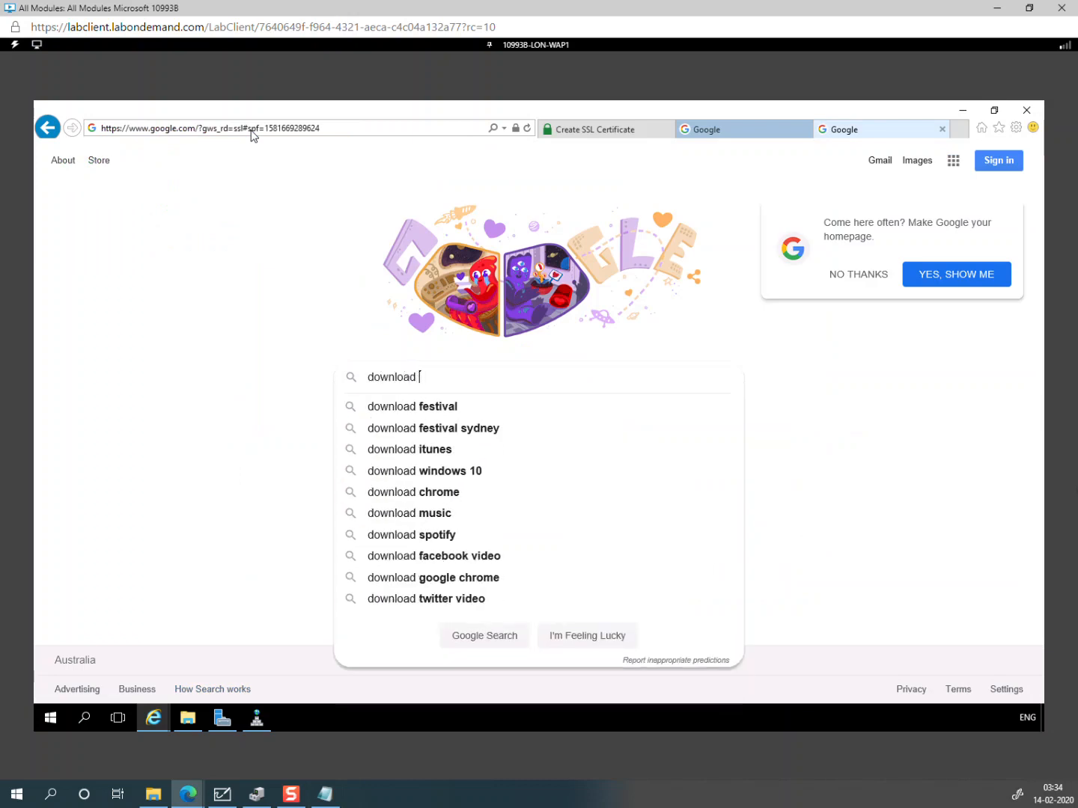
{"action": "type", "text": "chrome"}
{"action": "key", "text": "Return"}
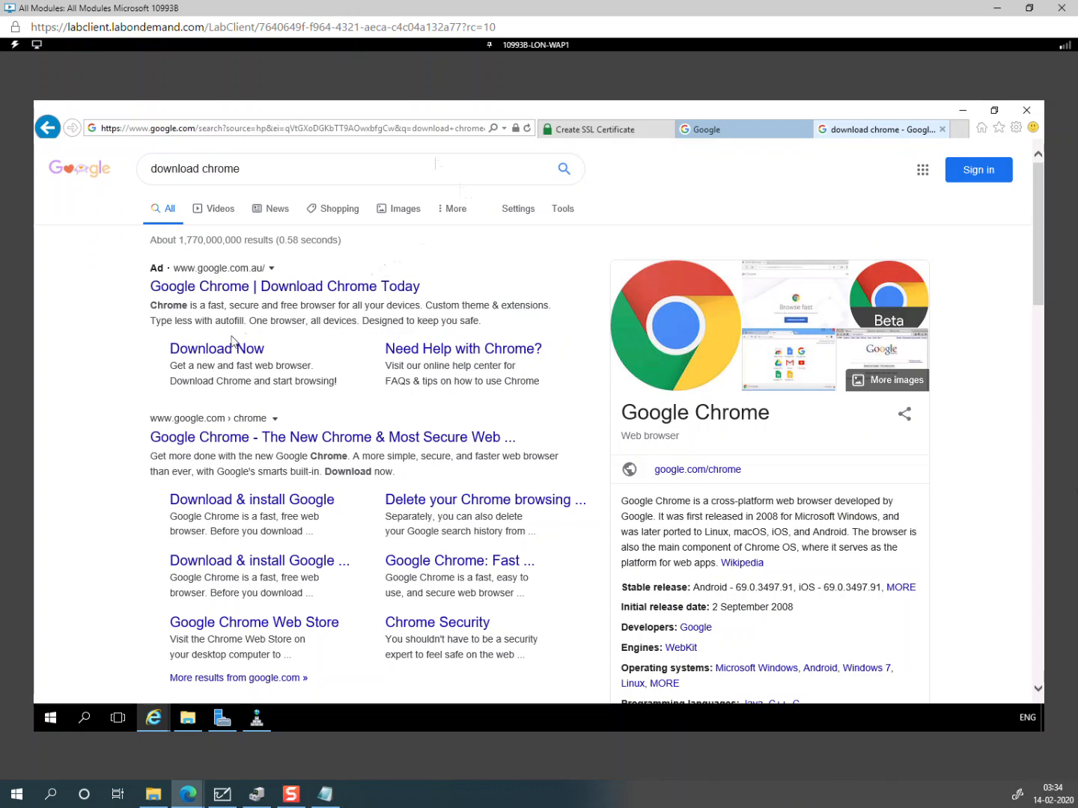
{"action": "left_click", "coordinate": [233, 349]}
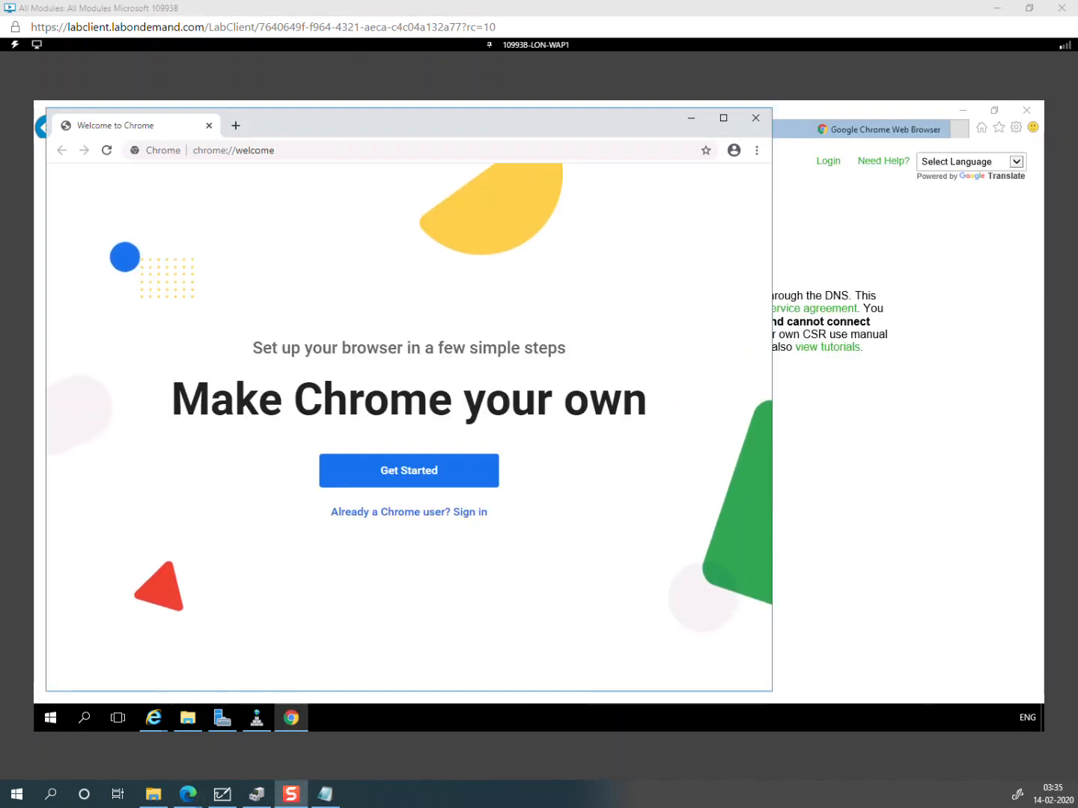
Step: Maximize Chrome and search Google for sslsforfree.com after the direct address fails
{"action": "left_click", "coordinate": [307, 126]}
{"action": "double_click", "coordinate": [306, 126]}
{"action": "left_click", "coordinate": [311, 138]}
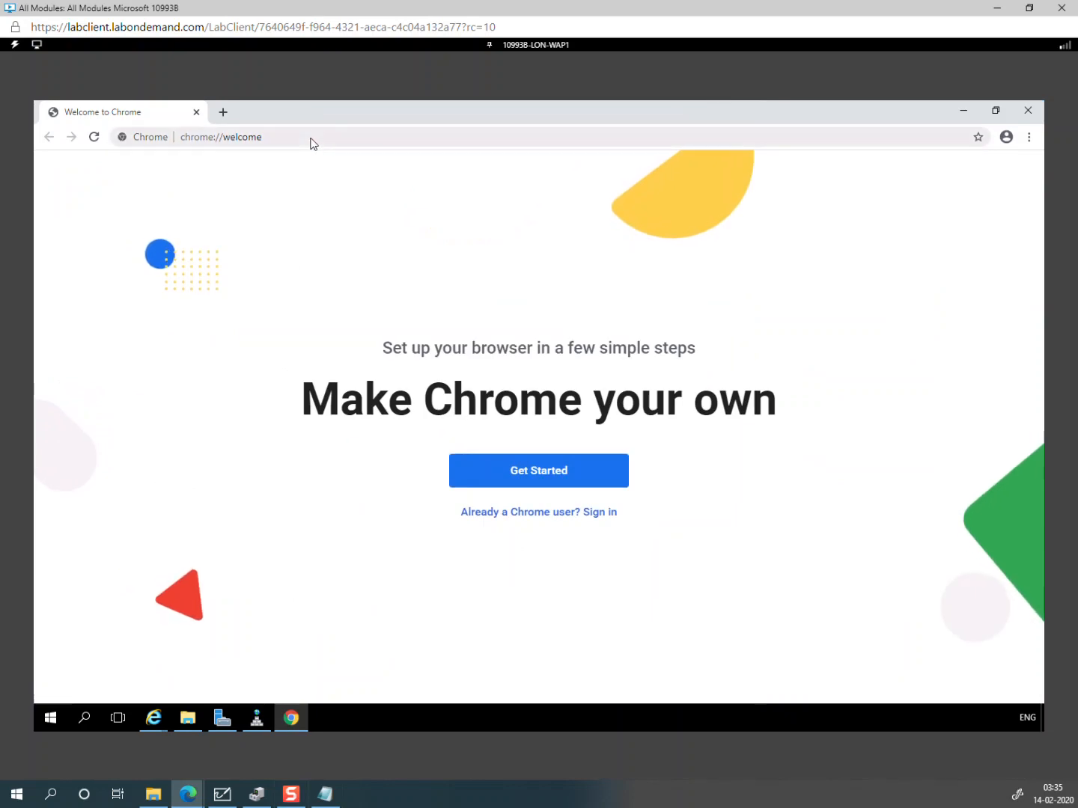
{"action": "type", "text": "ss"}
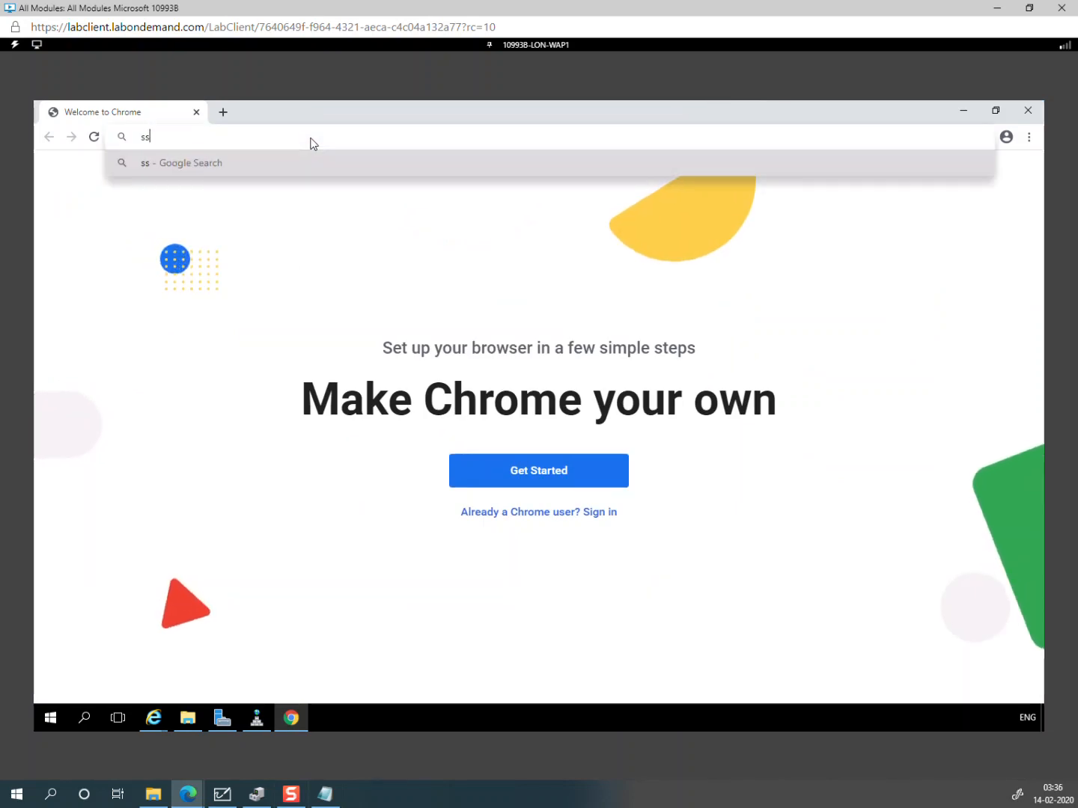
{"action": "type", "text": "lsfor"}
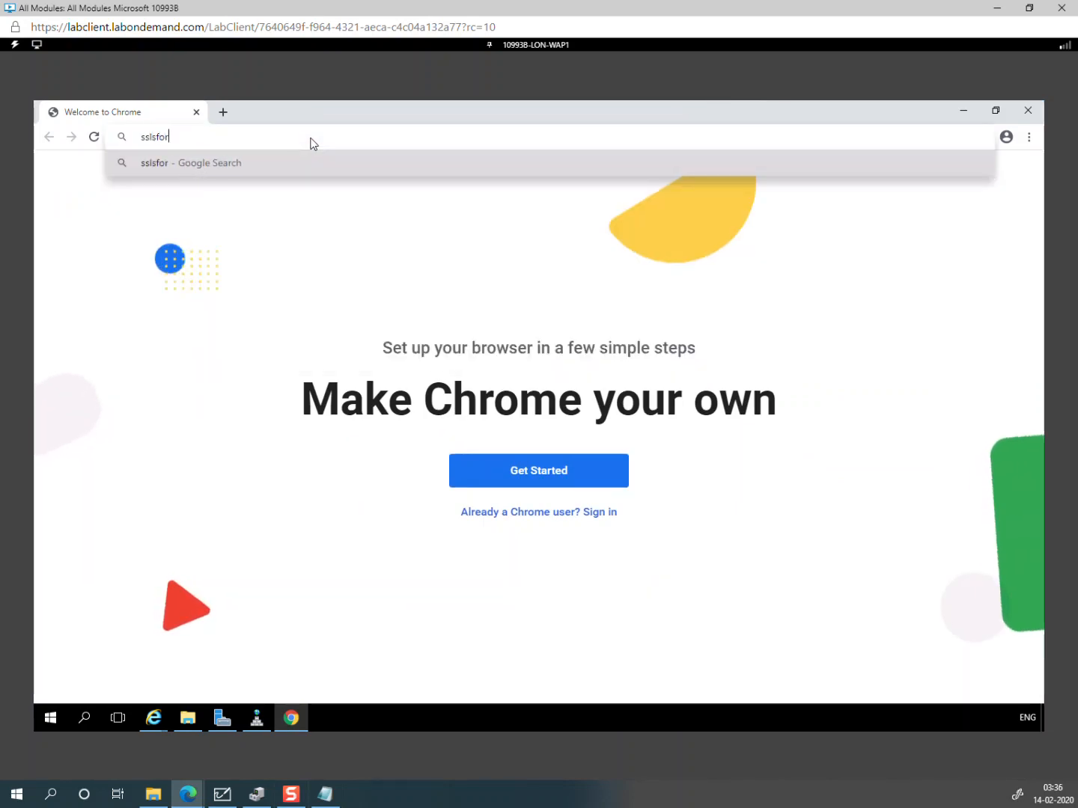
{"action": "type", "text": "free.com"}
{"action": "key", "text": "Return"}
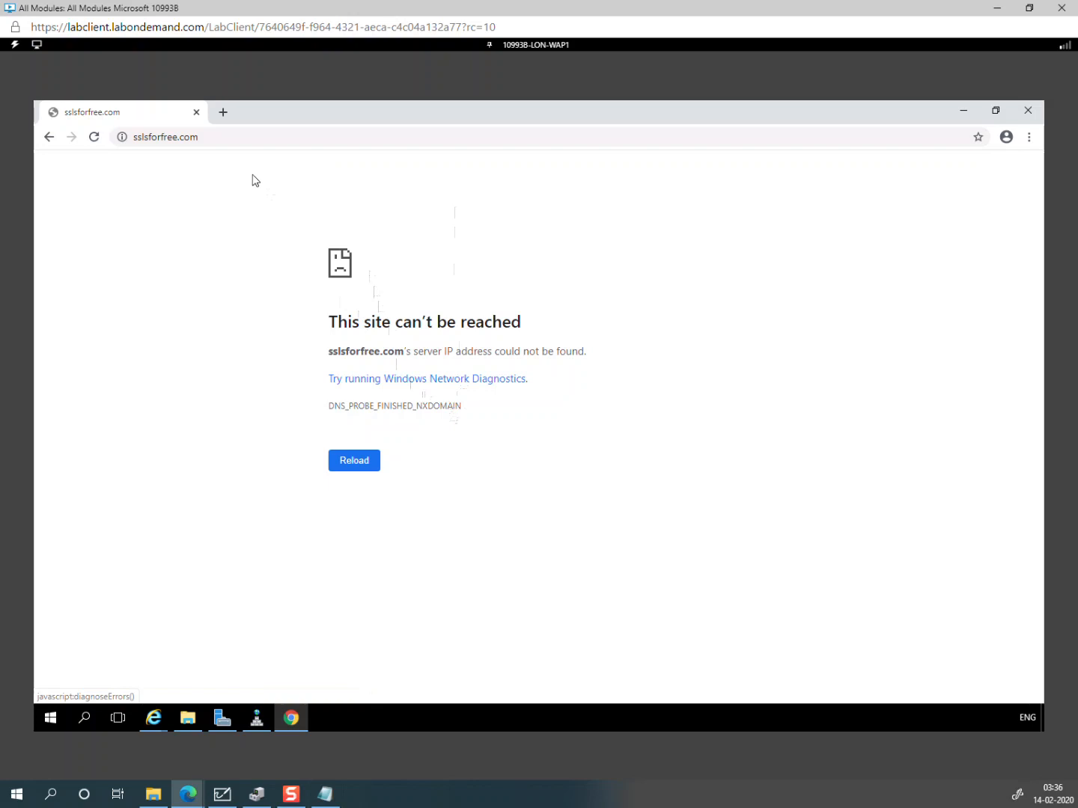
{"action": "left_click", "coordinate": [235, 139]}
{"action": "type", "text": "google"}
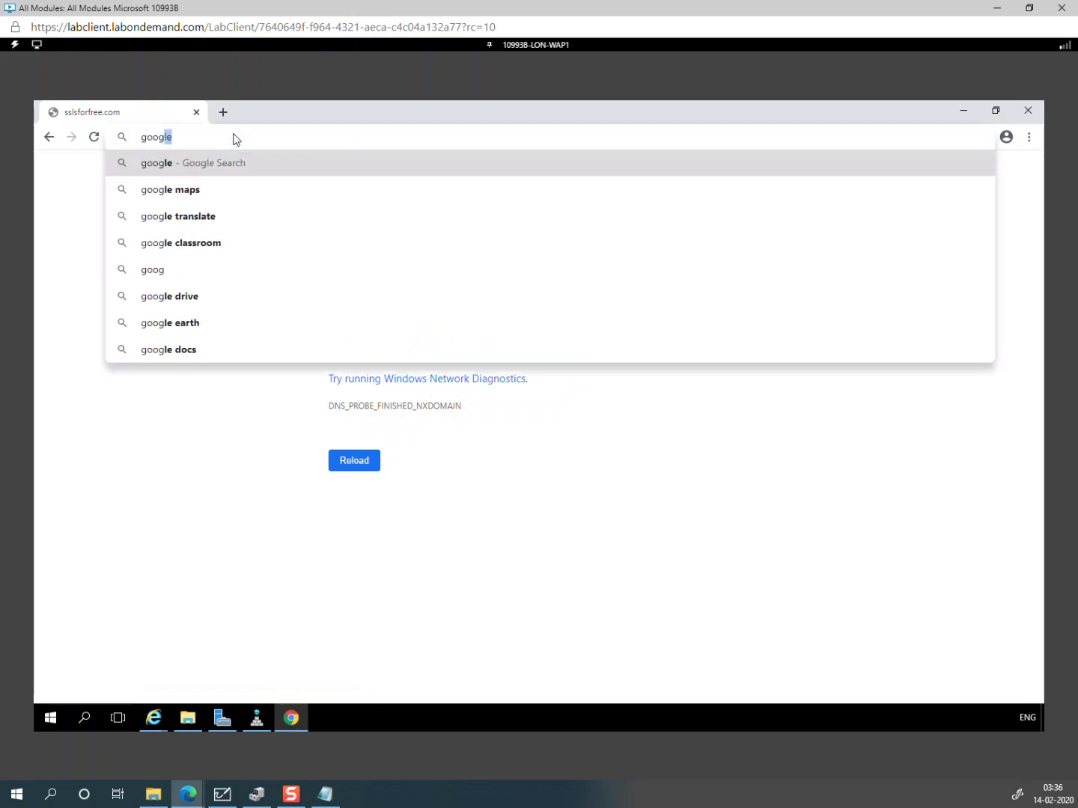
{"action": "key", "text": "ctrl+Return"}
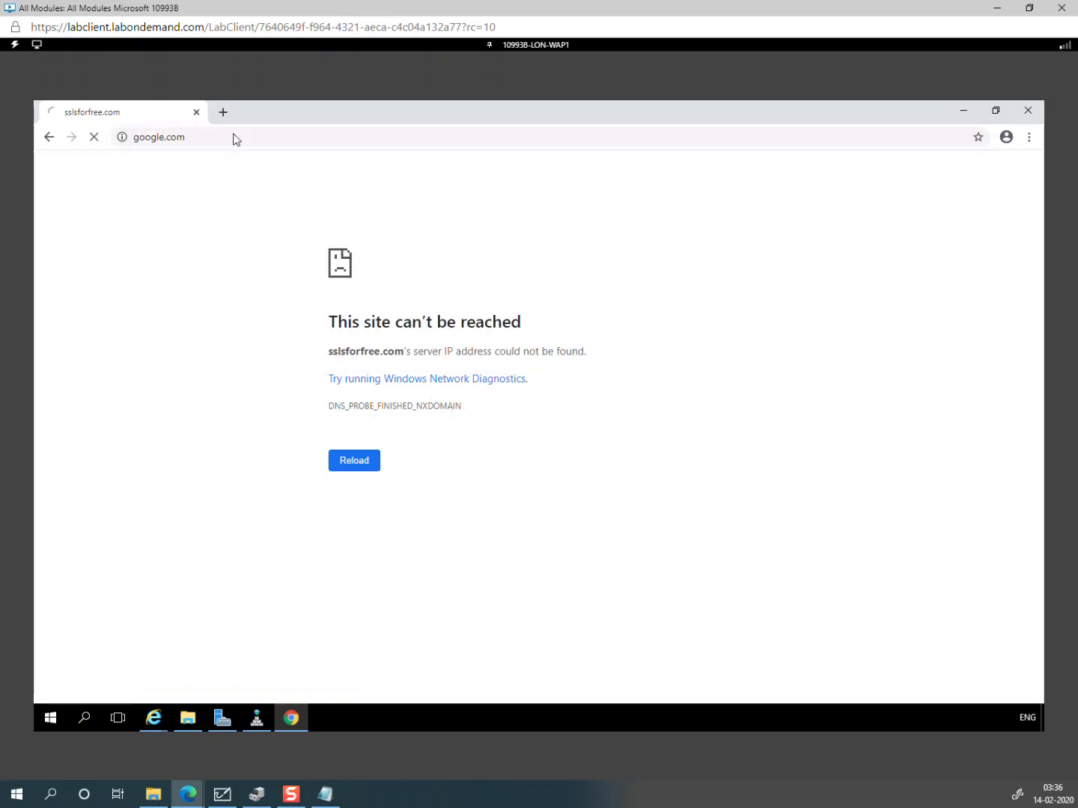
{"action": "type", "text": "ssls"}
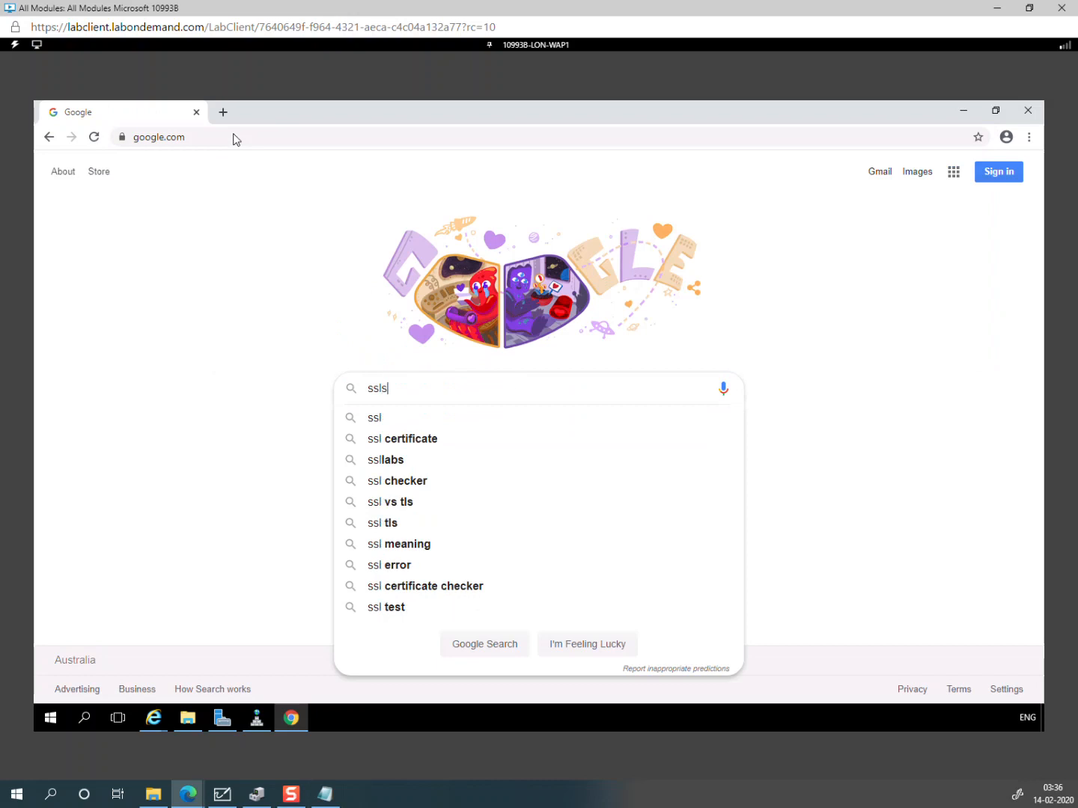
{"action": "type", "text": "forfree.com"}
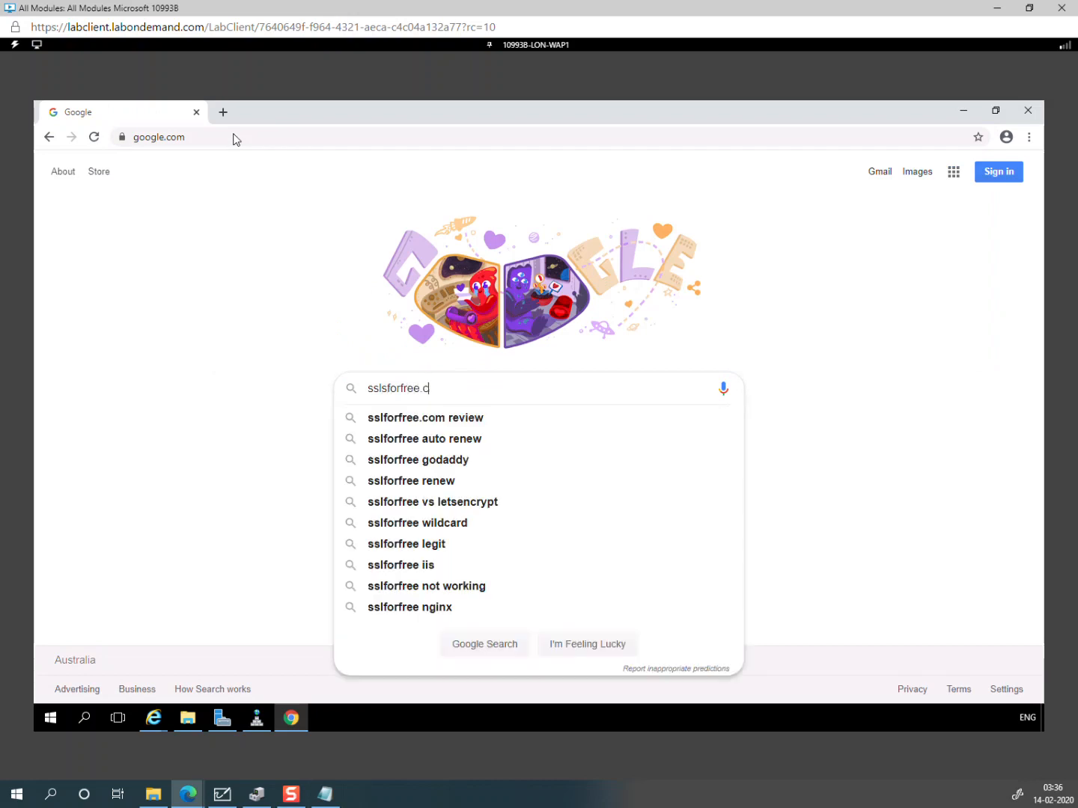
{"action": "key", "text": "Return"}
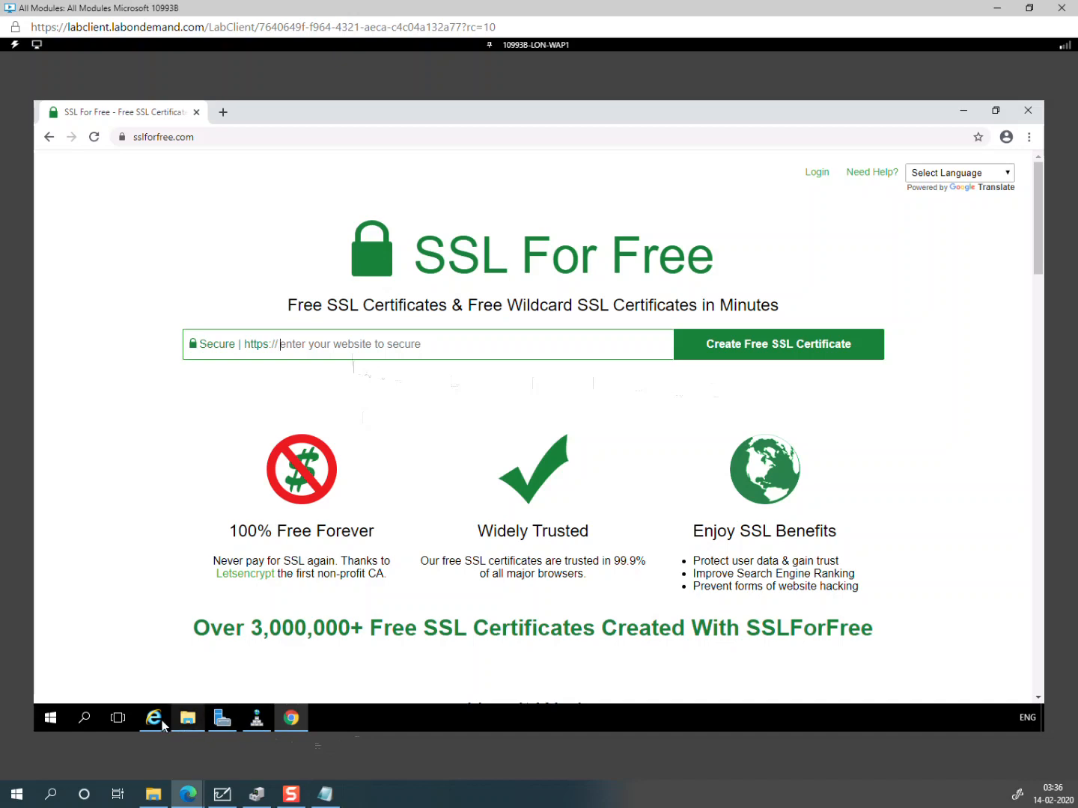
Step: Log in to SSL For Free with the account e-mail and password, declining to save the password
{"action": "left_click", "coordinate": [824, 173]}
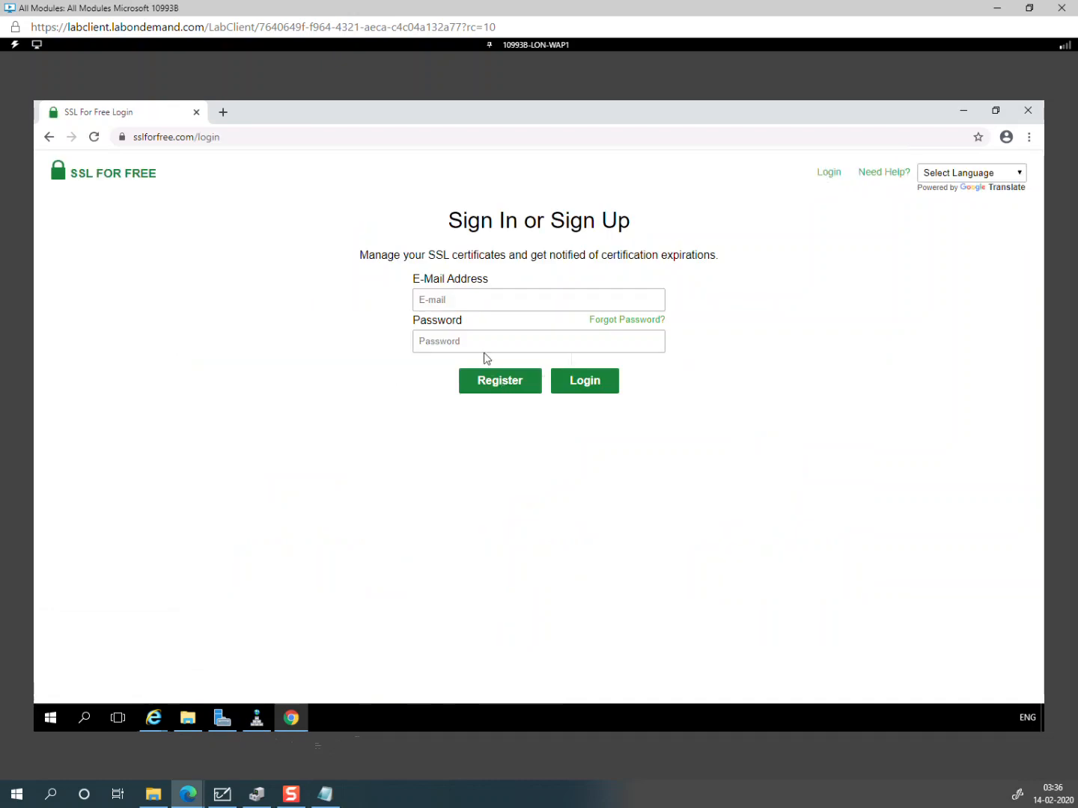
{"action": "left_click", "coordinate": [491, 302]}
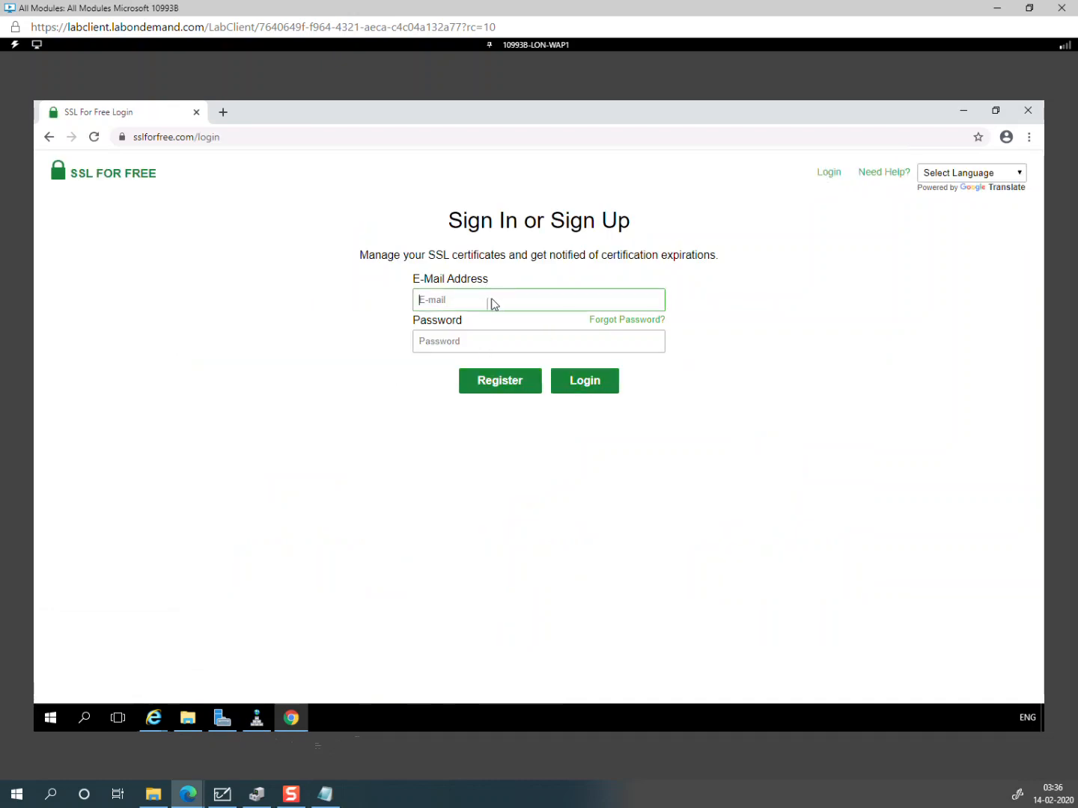
{"action": "key", "text": "Tab"}
{"action": "type", "text": "P"}
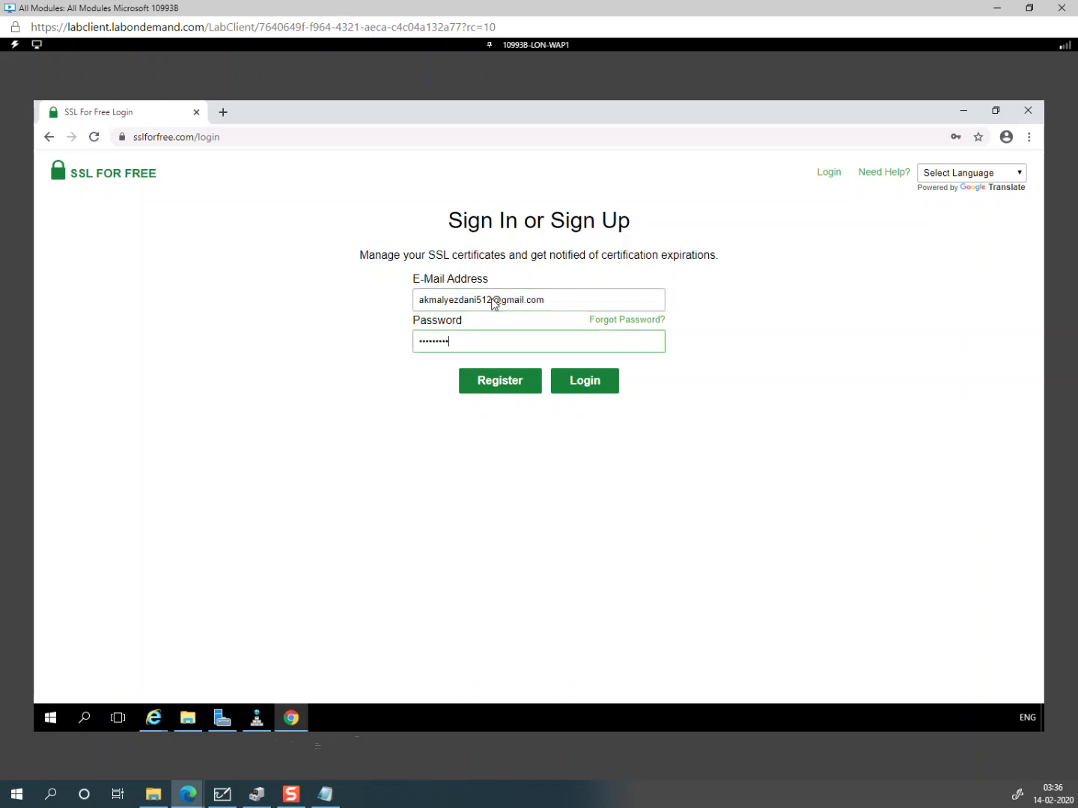
{"action": "left_click", "coordinate": [587, 388]}
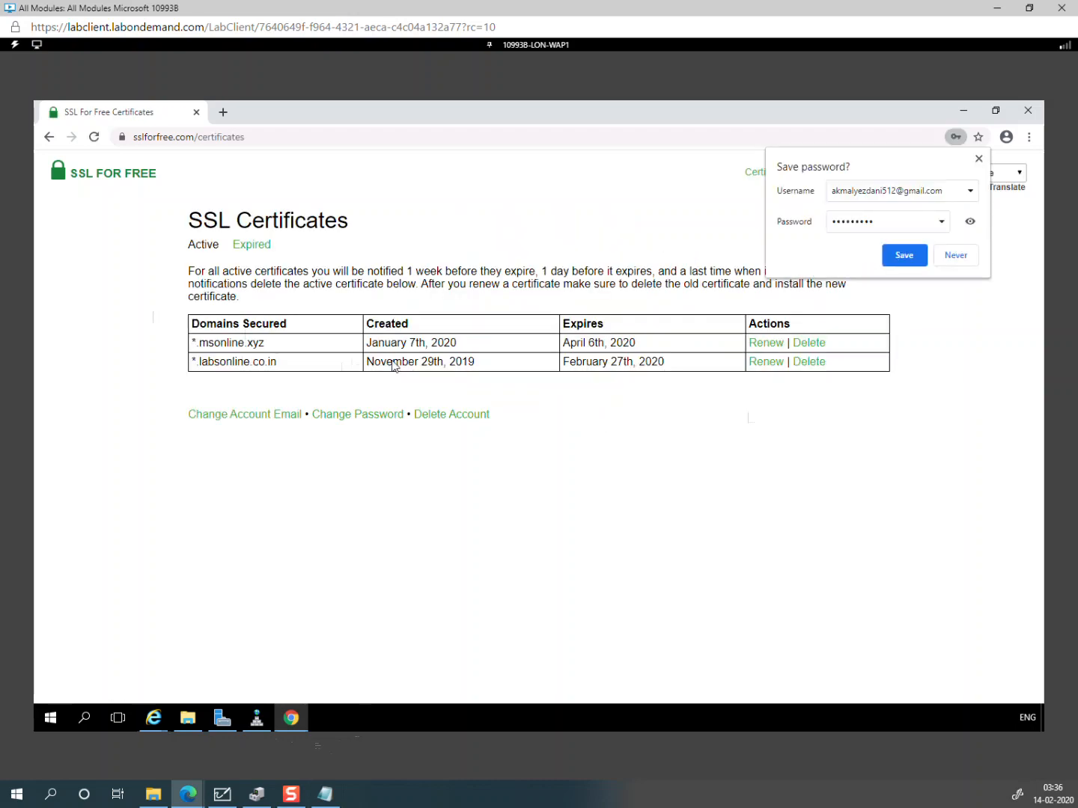
{"action": "left_click", "coordinate": [980, 159]}
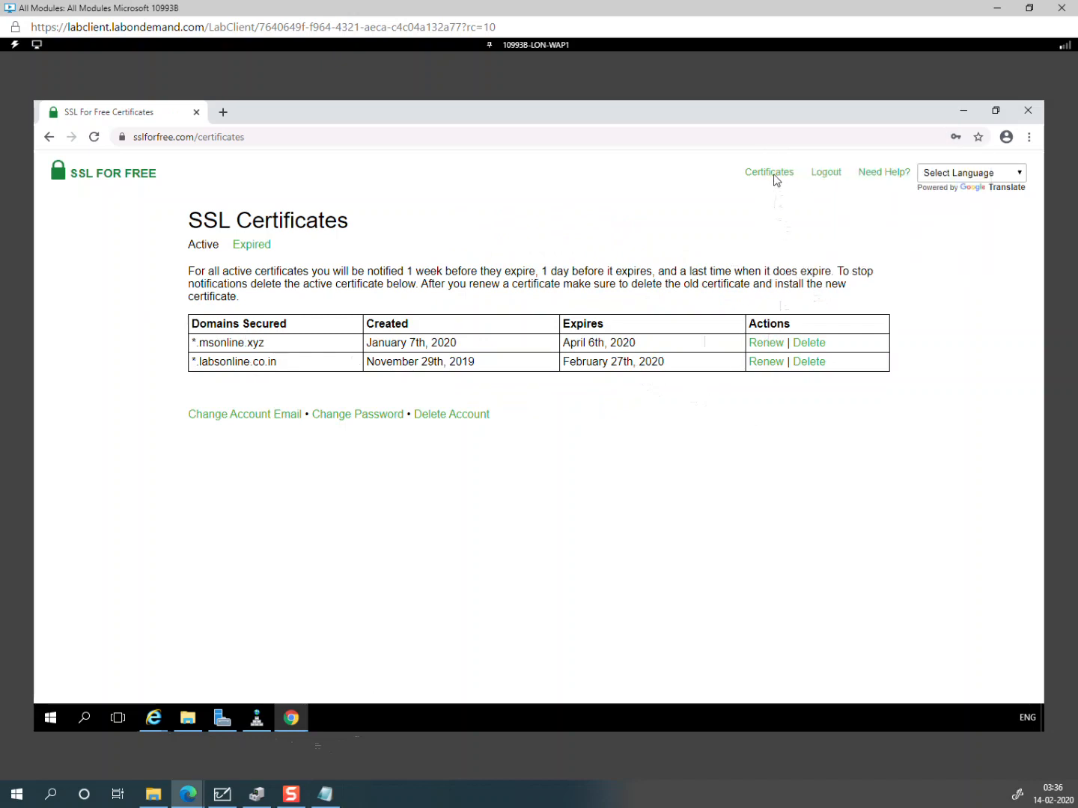
Step: Copy the domain name from the Internet Explorer validation page heading
{"action": "left_click", "coordinate": [773, 177]}
{"action": "left_click", "coordinate": [118, 176]}
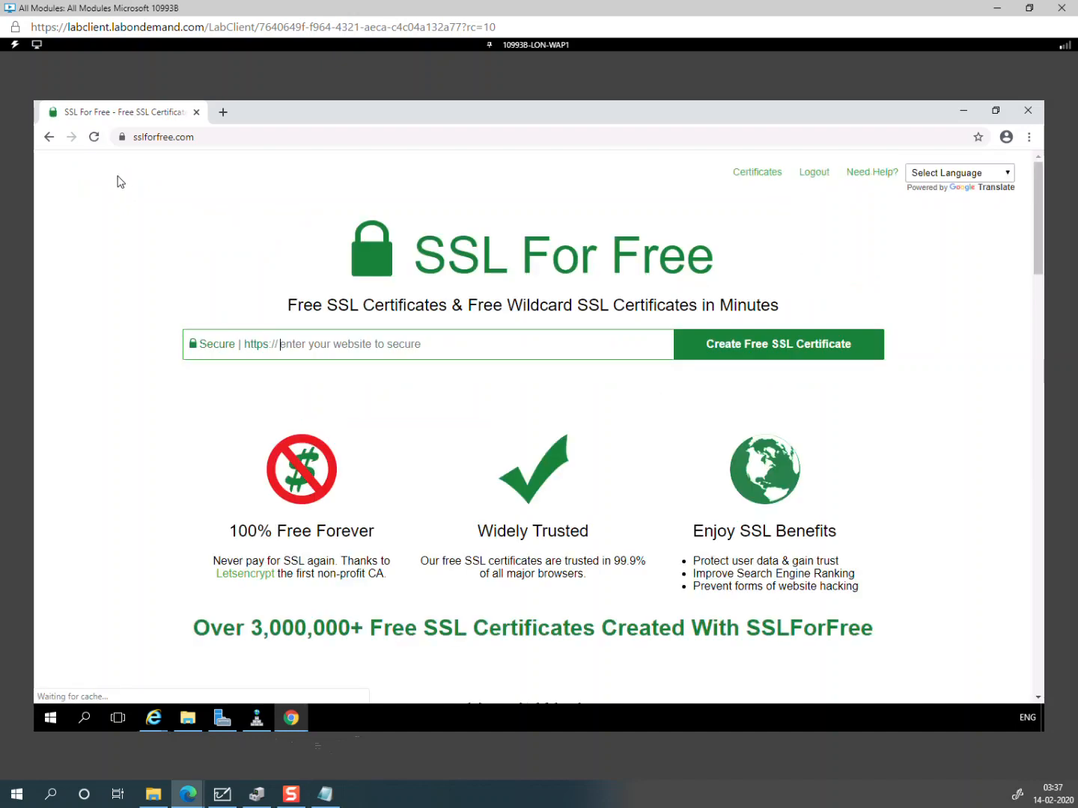
{"action": "left_click", "coordinate": [158, 718]}
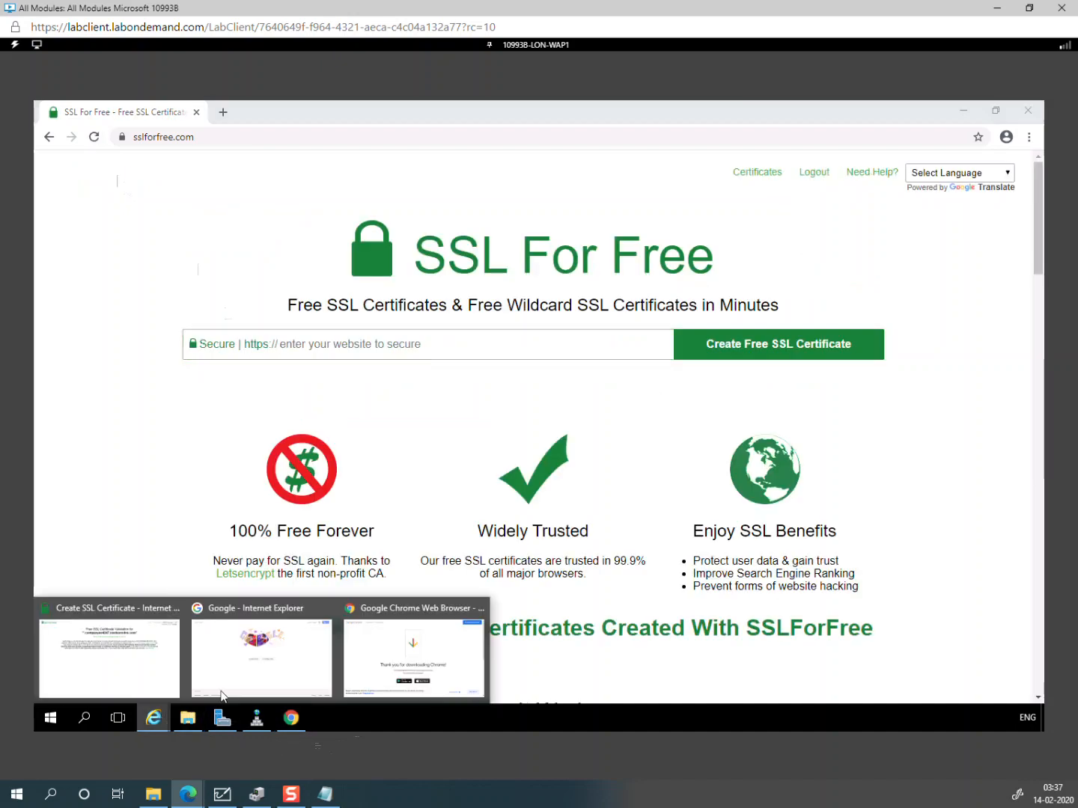
{"action": "left_click", "coordinate": [120, 670]}
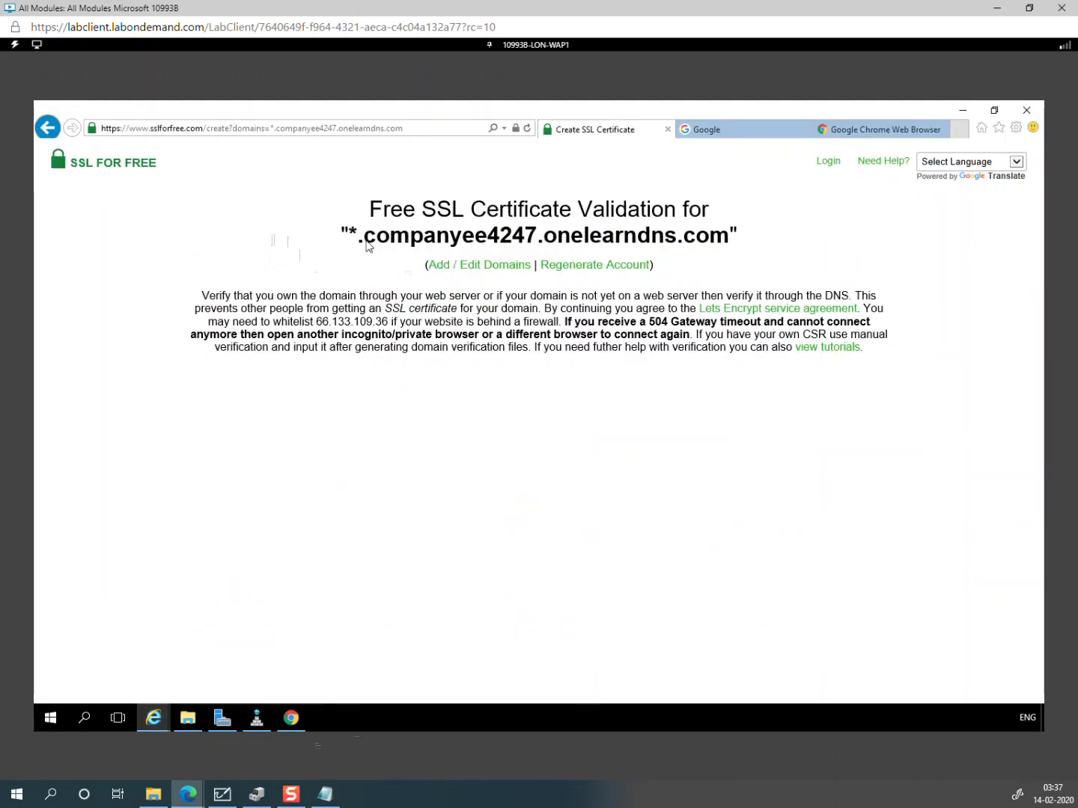
{"action": "left_click_drag", "start_coordinate": [367, 239], "coordinate": [719, 239]}
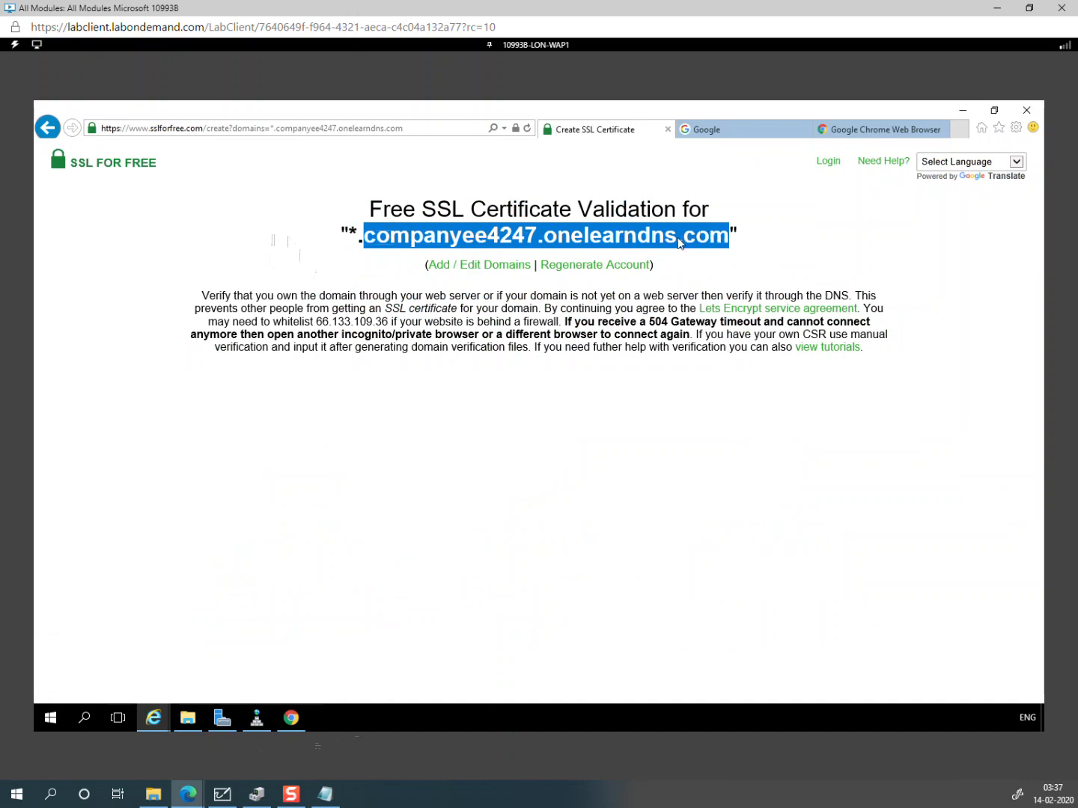
{"action": "right_click", "coordinate": [681, 249]}
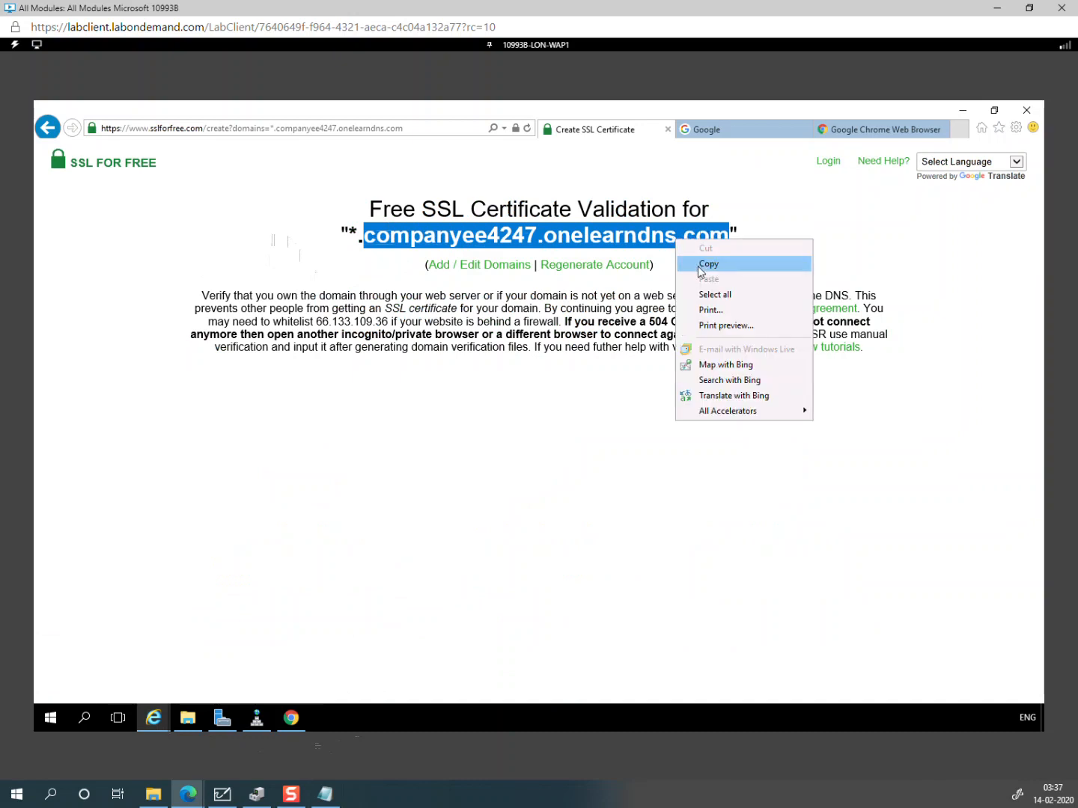
{"action": "left_click", "coordinate": [695, 267]}
Step: Enter *.companyee4247.onelearndns.com in Chrome's SSL For Free and create the free certificate
{"action": "left_click", "coordinate": [298, 717]}
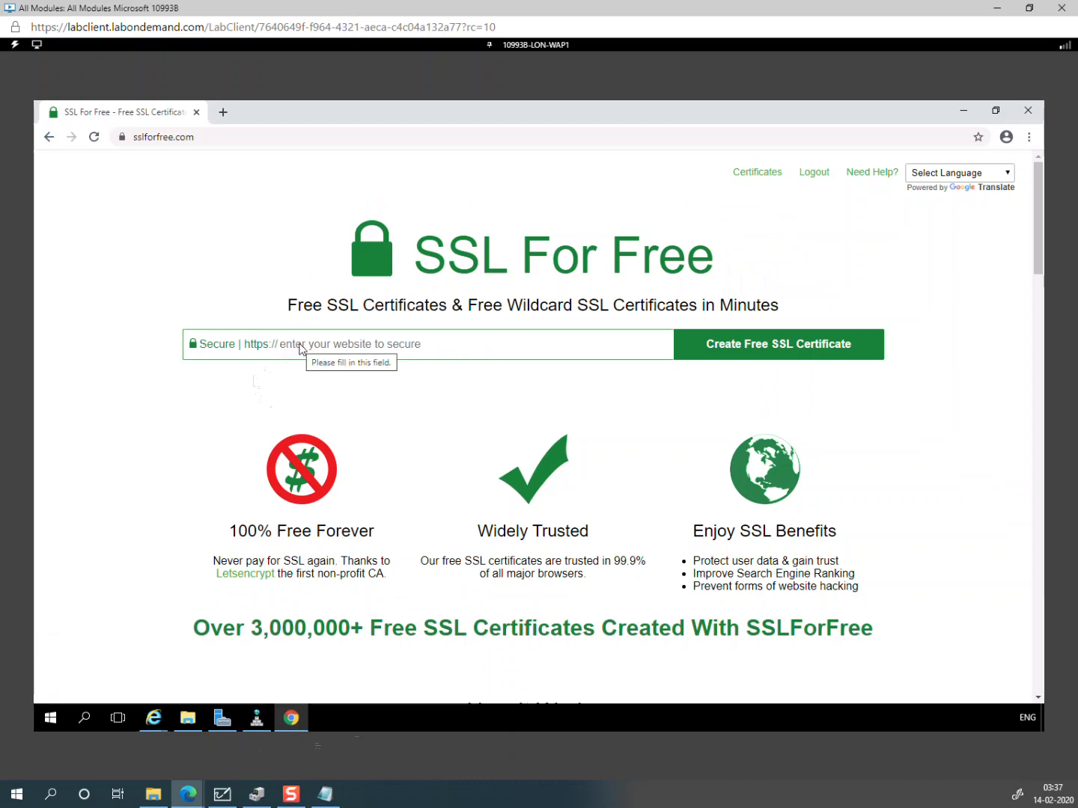
{"action": "type", "text": "*"}
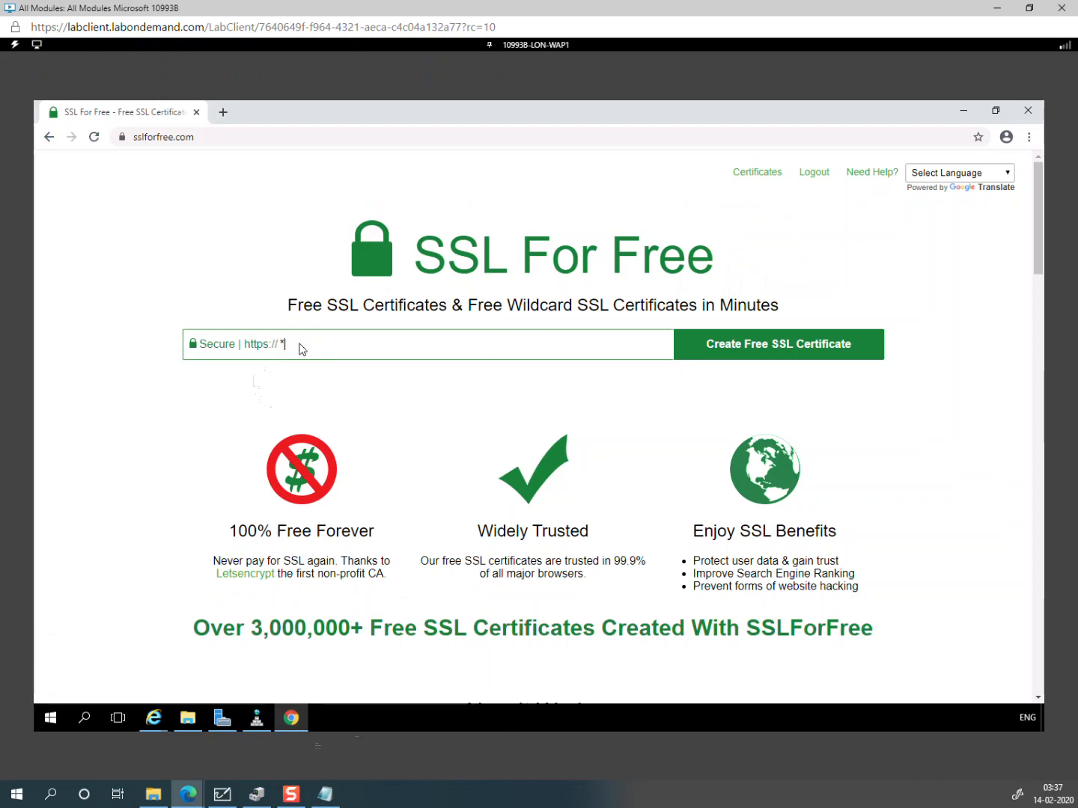
{"action": "type", "text": "."}
{"action": "key", "text": "ctrl+v"}
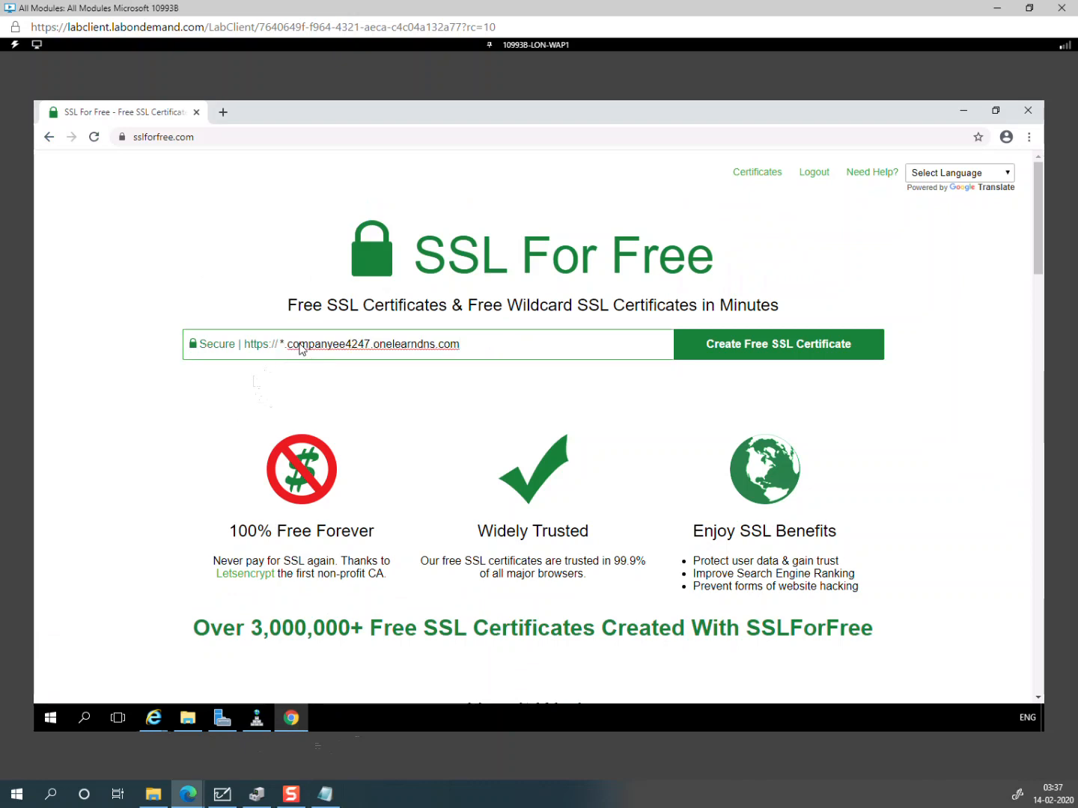
{"action": "left_click", "coordinate": [759, 347]}
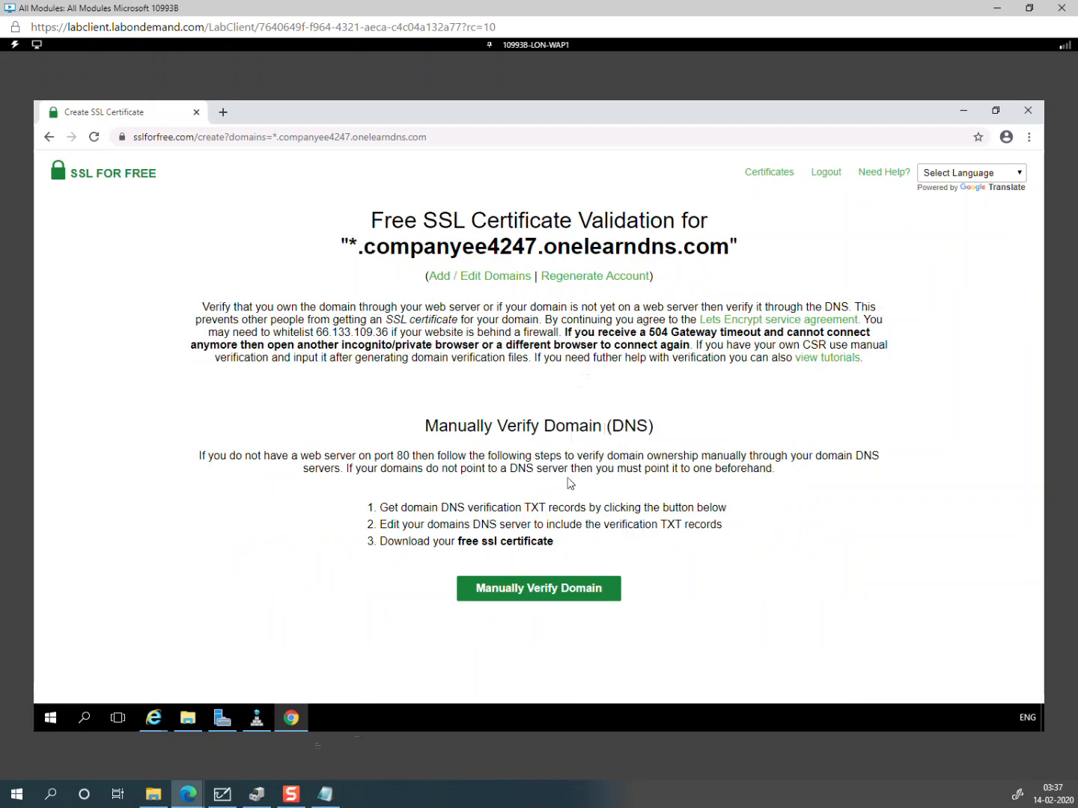
Step: Get the _acme-challenge TXT record via manual verification, then switch to DNS Manager
{"action": "left_click", "coordinate": [567, 597]}
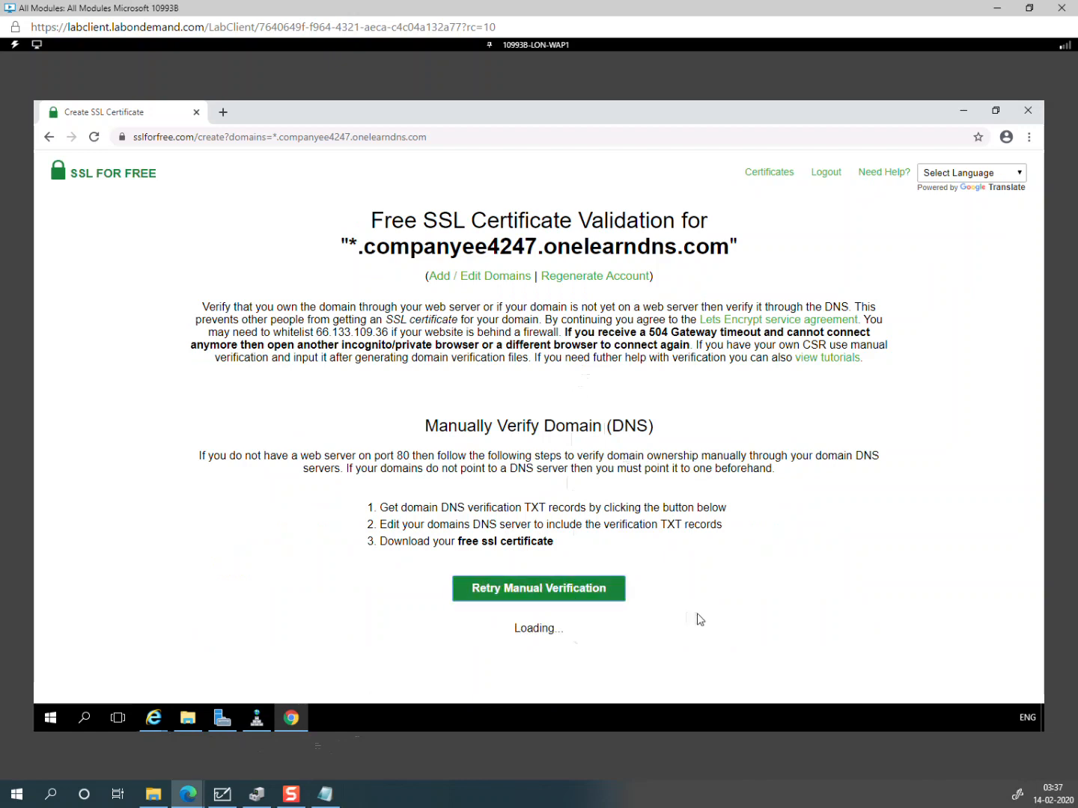
{"action": "scroll", "coordinate": [684, 616], "scroll_direction": "down", "scroll_amount": 5}
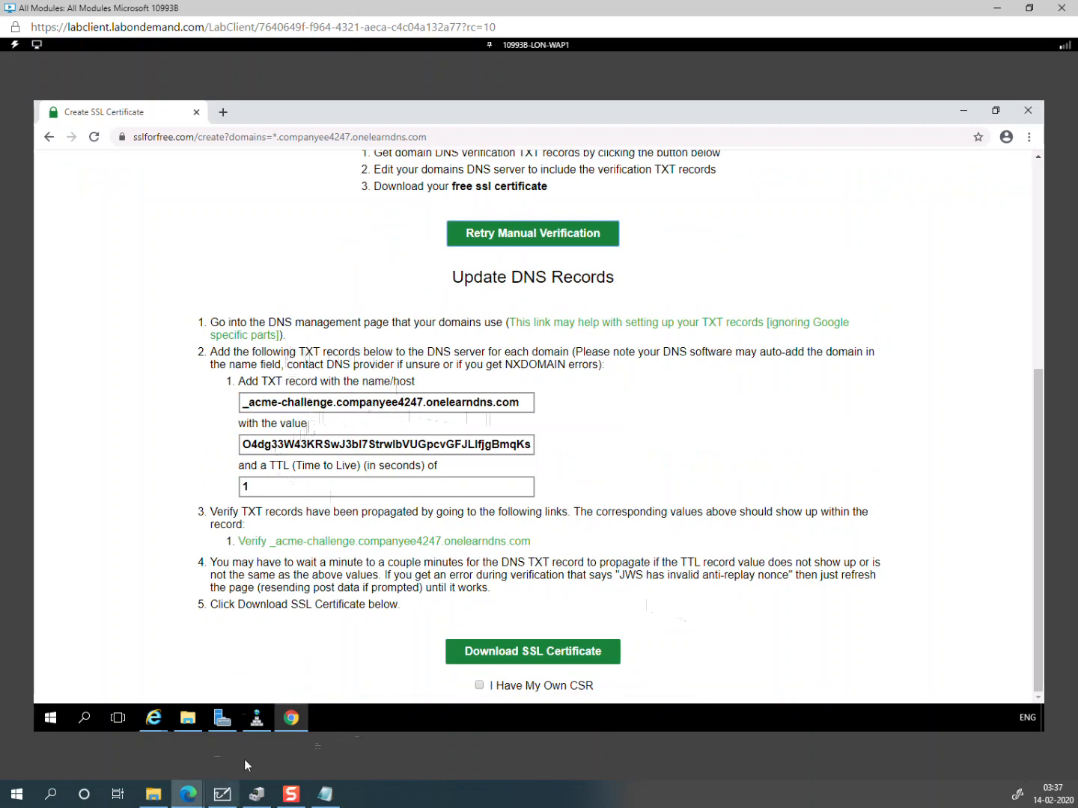
{"action": "left_click", "coordinate": [256, 717]}
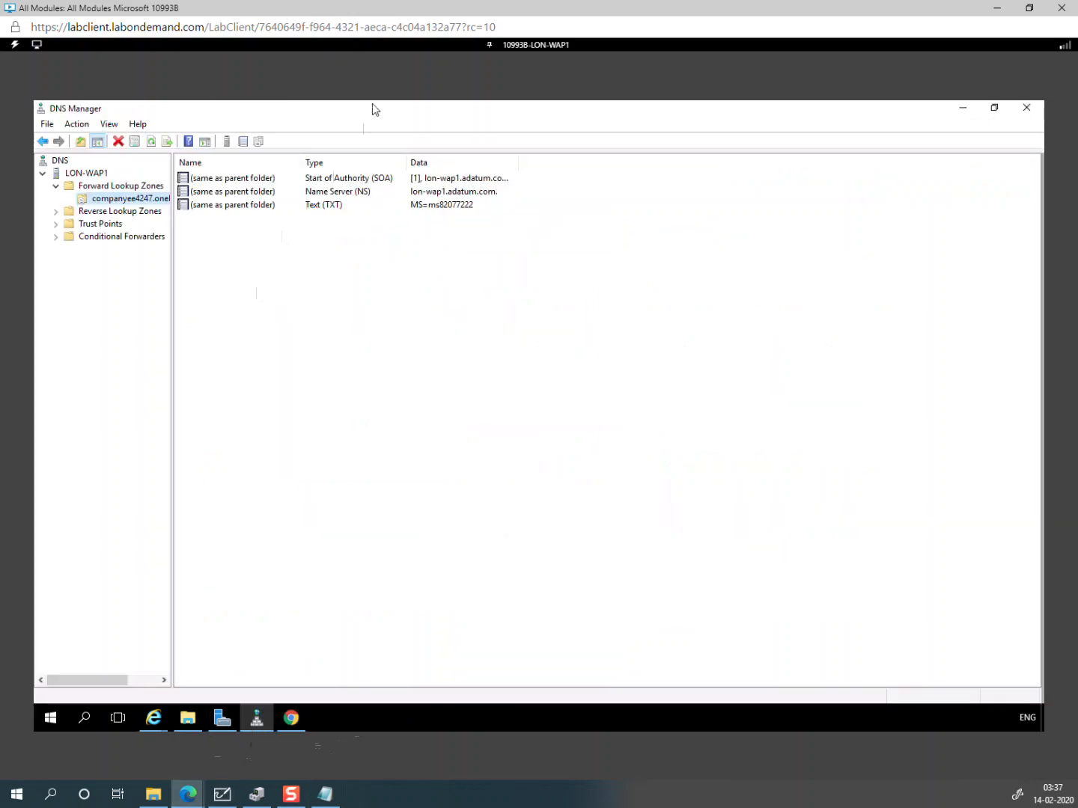
Step: Start a new TXT record in the companyee4247 zone named _acme-challenge
{"action": "right_click", "coordinate": [102, 204]}
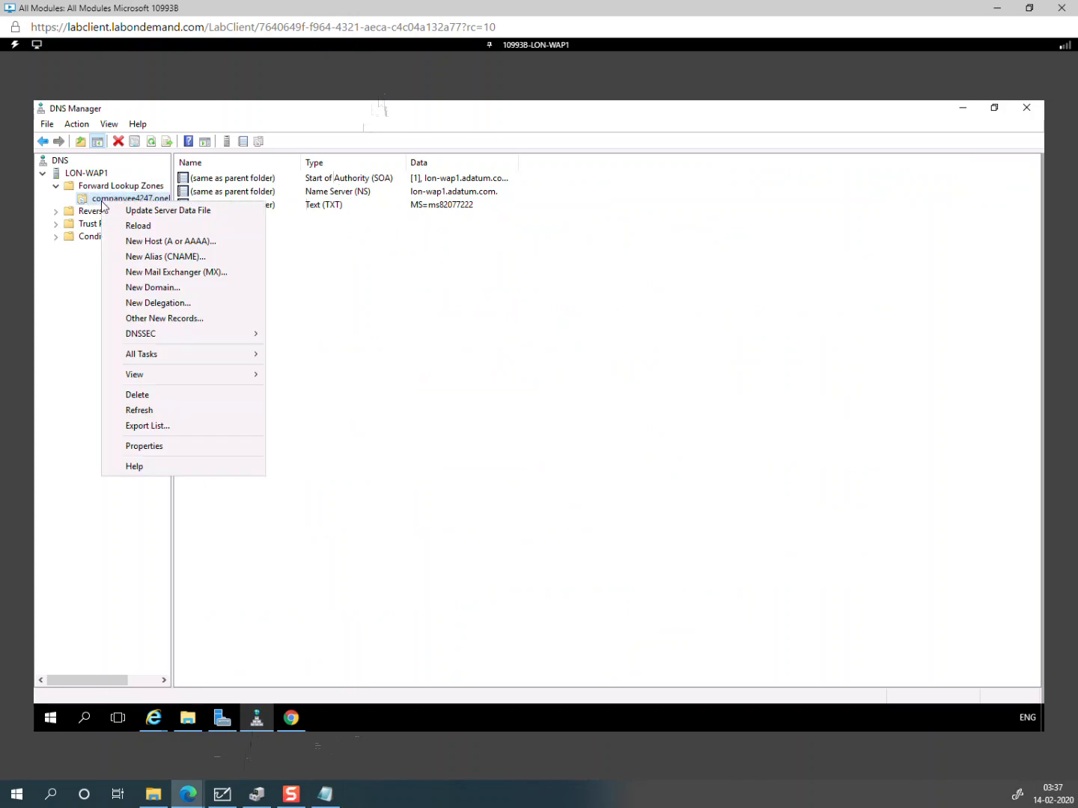
{"action": "left_click", "coordinate": [171, 317]}
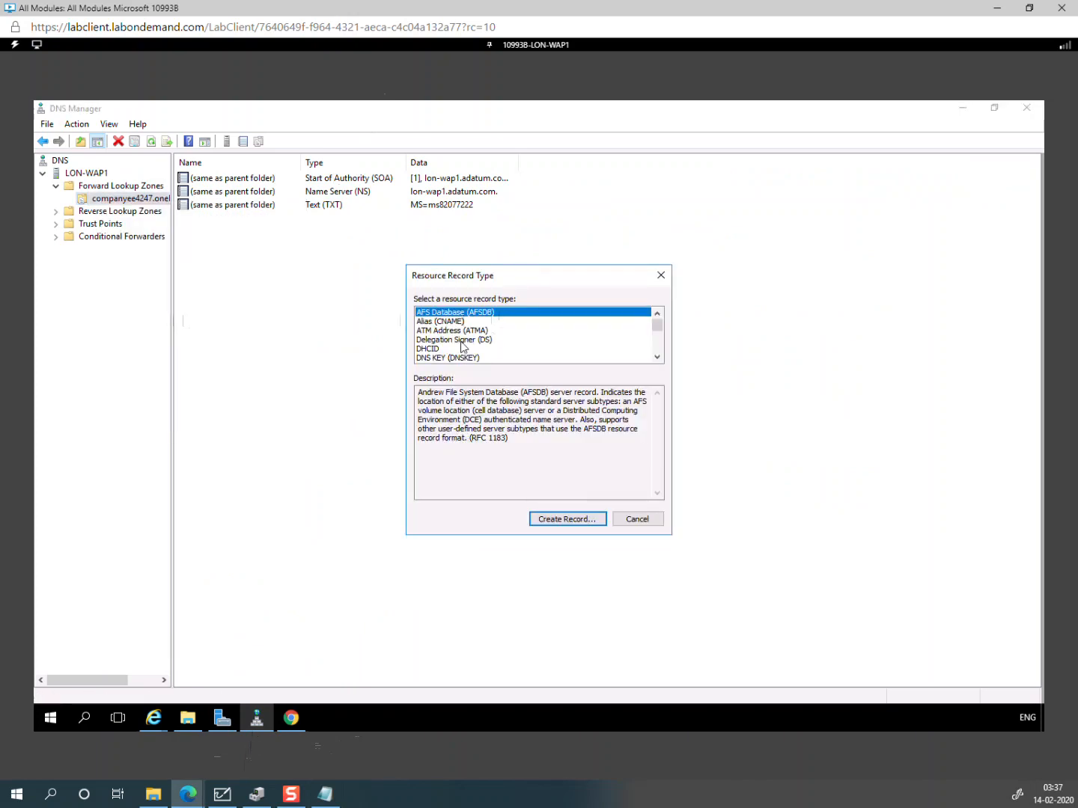
{"action": "key", "text": "t"}
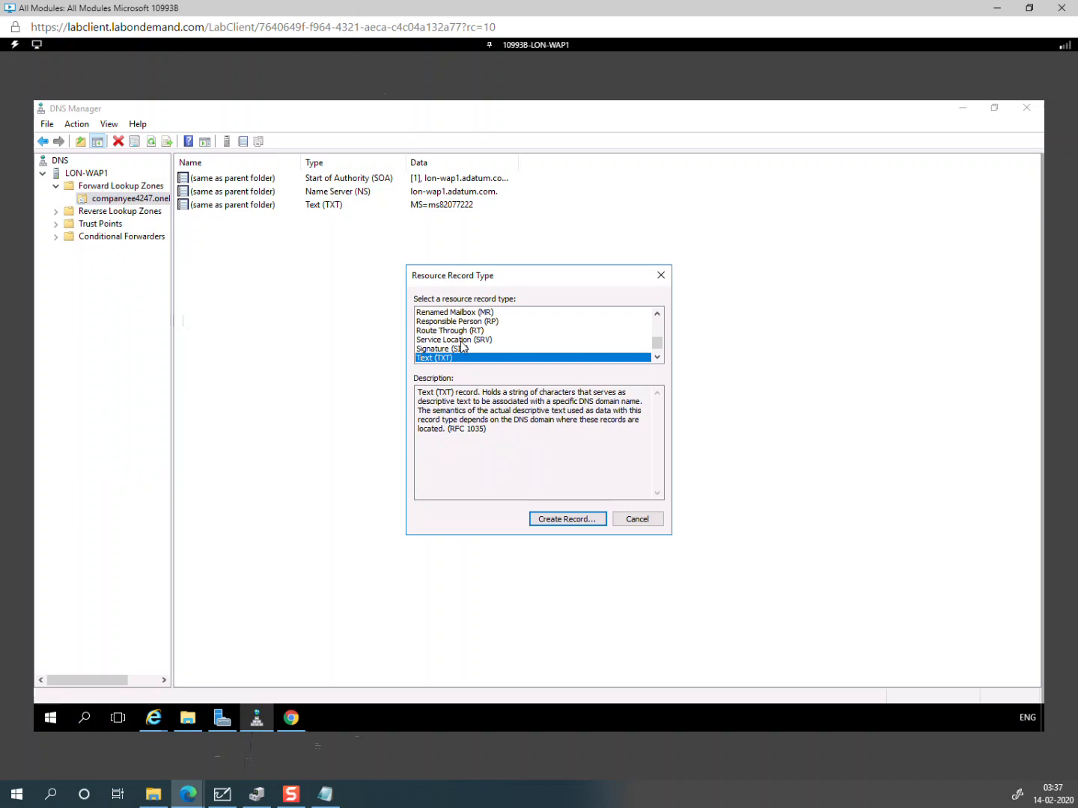
{"action": "left_click", "coordinate": [550, 519]}
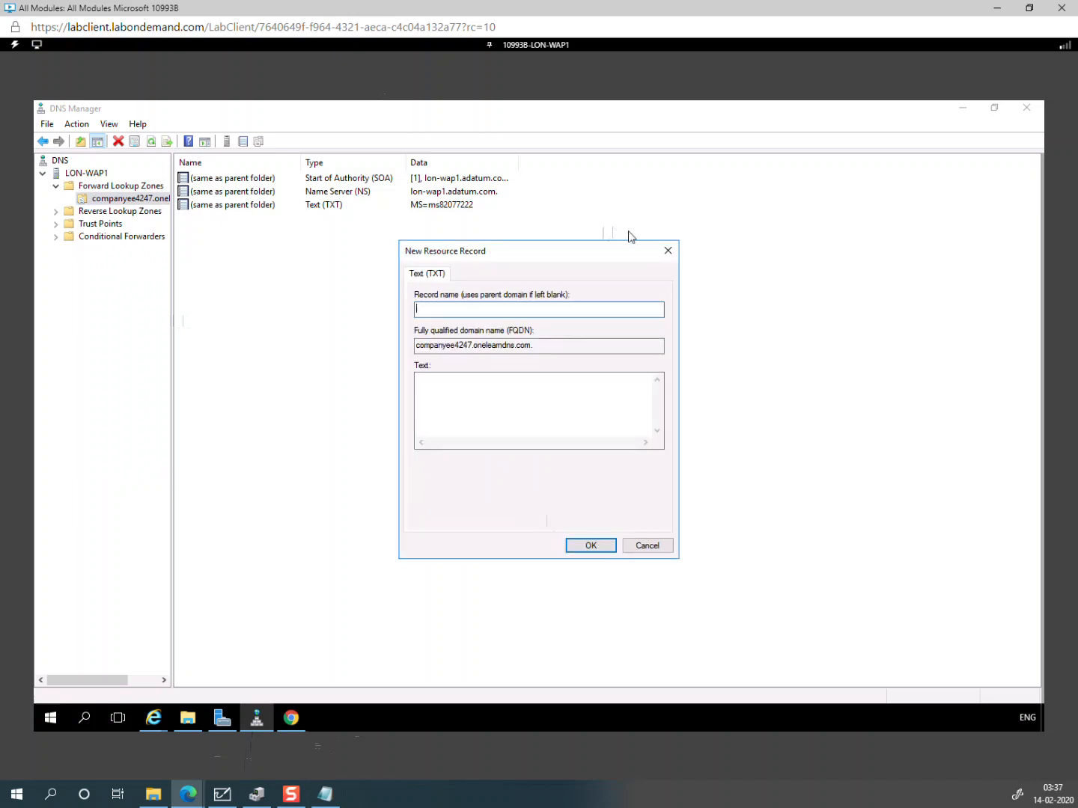
{"action": "left_click", "coordinate": [888, 122]}
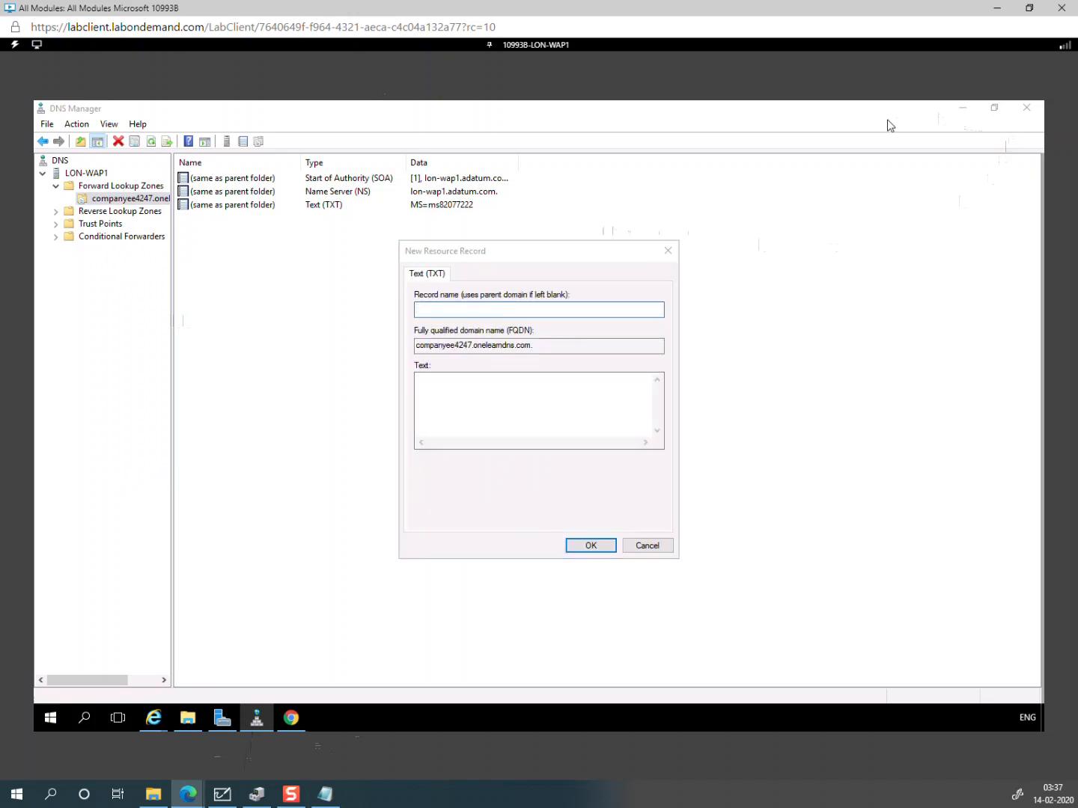
{"action": "left_click", "coordinate": [292, 720]}
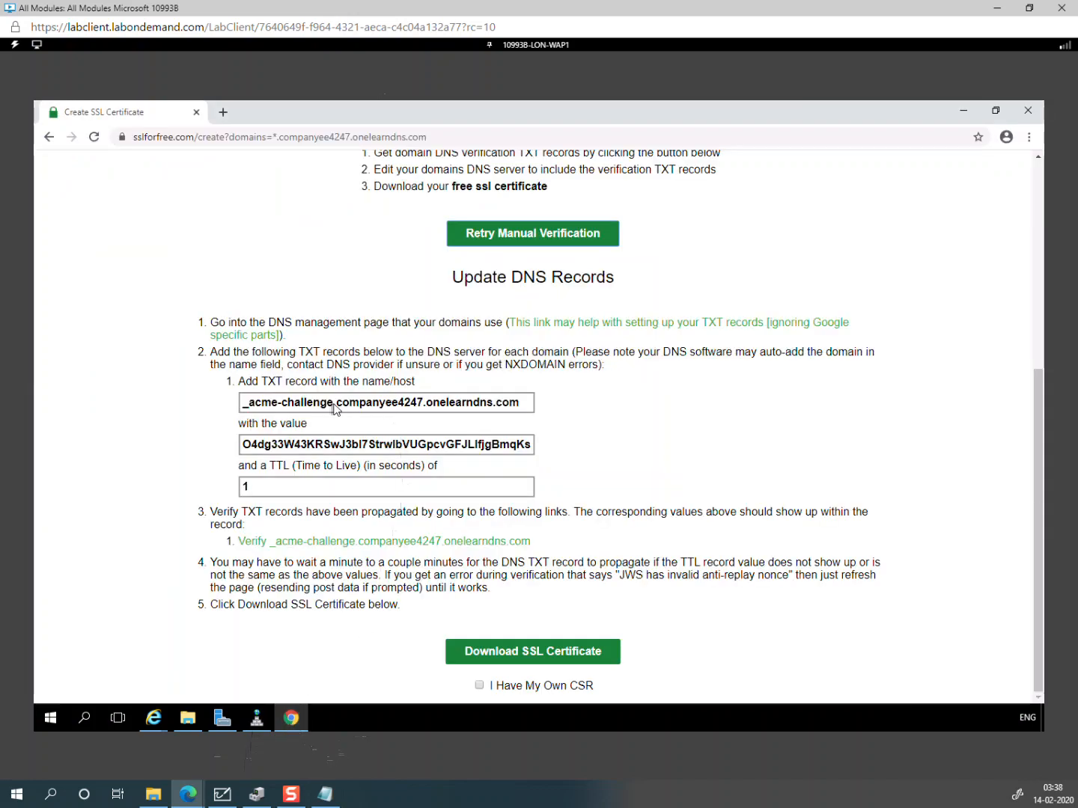
{"action": "left_click_drag", "start_coordinate": [334, 407], "coordinate": [232, 415]}
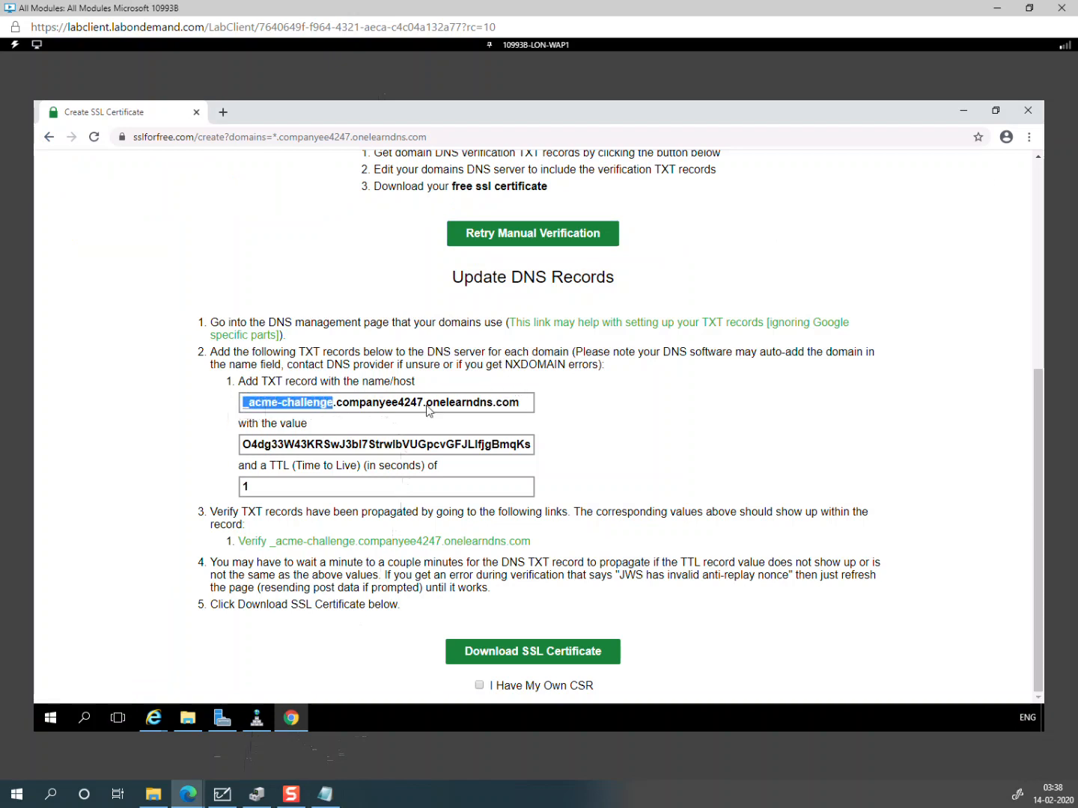
{"action": "left_click", "coordinate": [266, 724]}
{"action": "key", "text": "ctrl+v"}
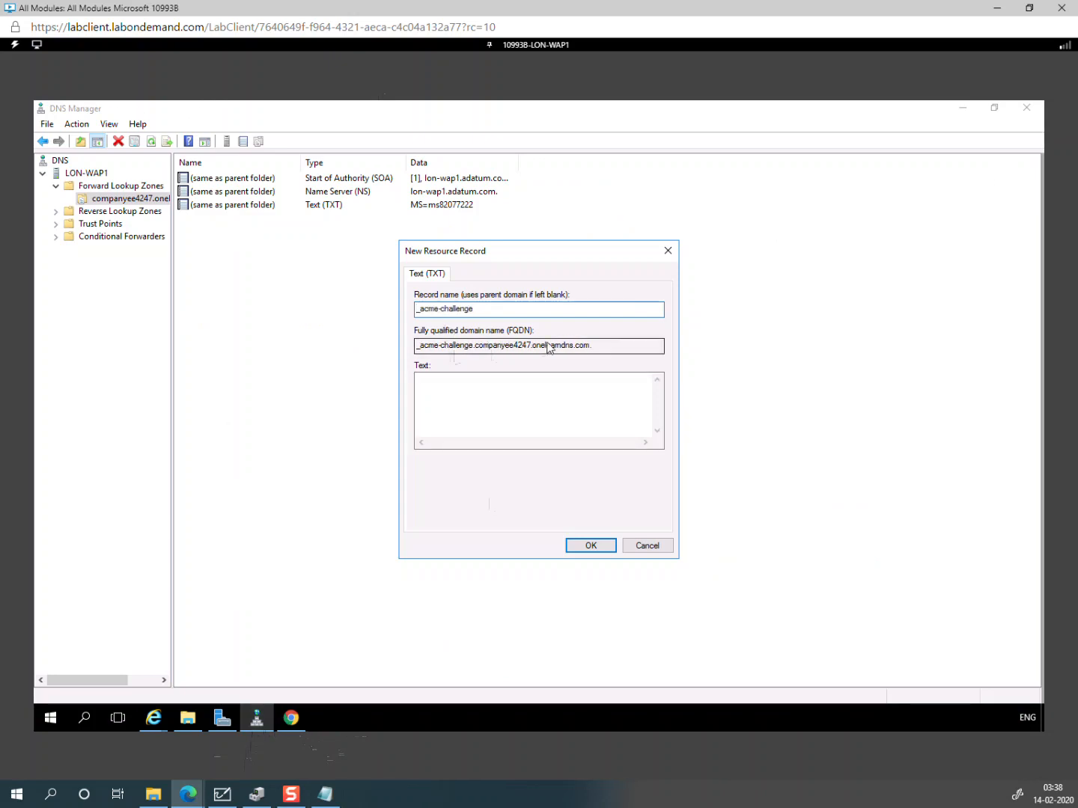
Step: Paste SSL For Free's verification value as the record text, add the record, and minimize DNS Manager
{"action": "left_click", "coordinate": [291, 718]}
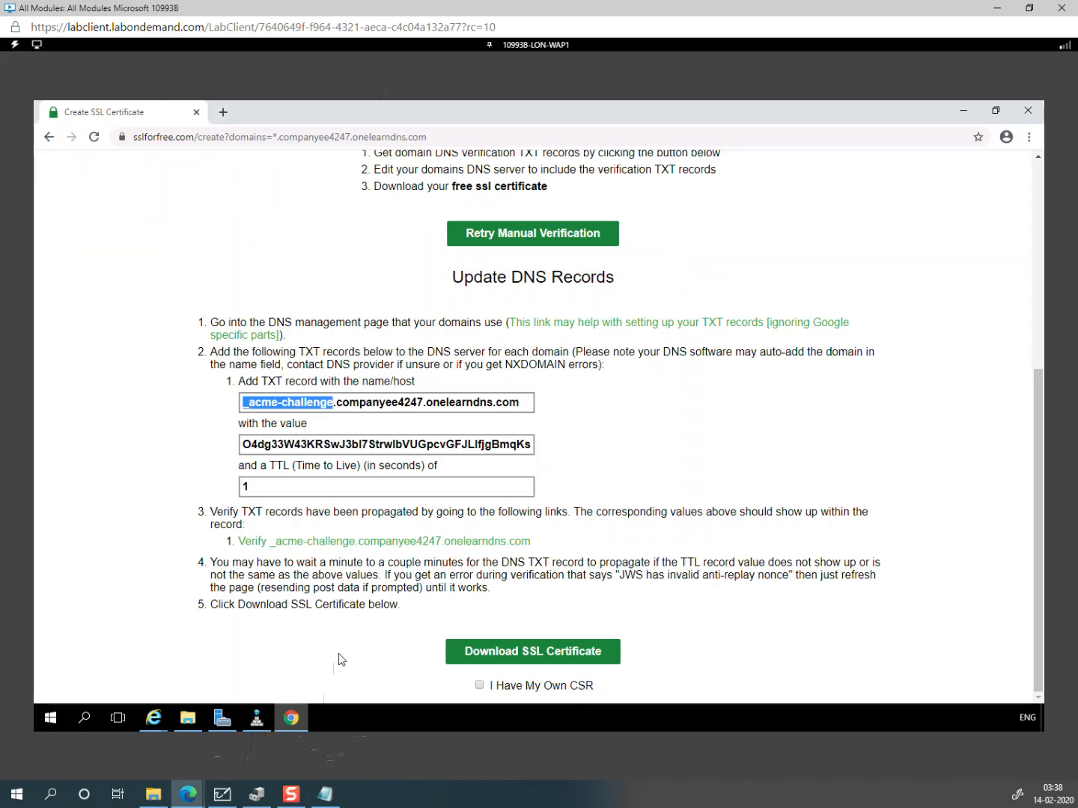
{"action": "left_click", "coordinate": [495, 448]}
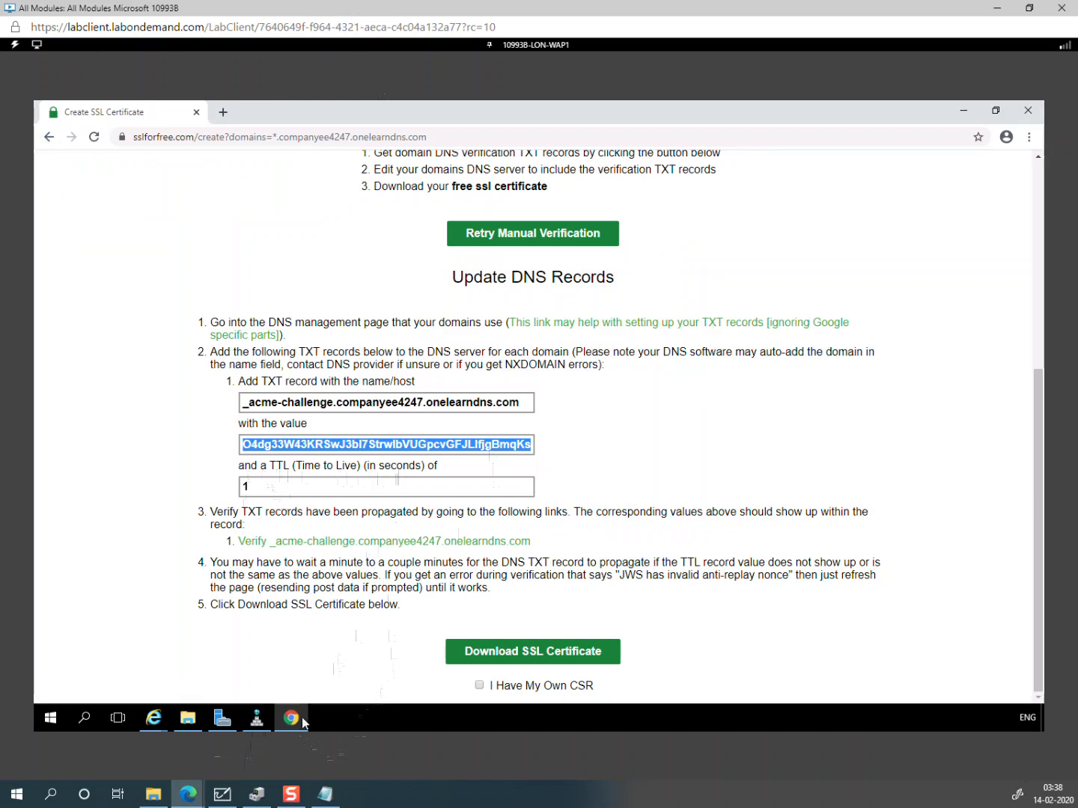
{"action": "left_click", "coordinate": [257, 717]}
{"action": "left_click", "coordinate": [449, 388]}
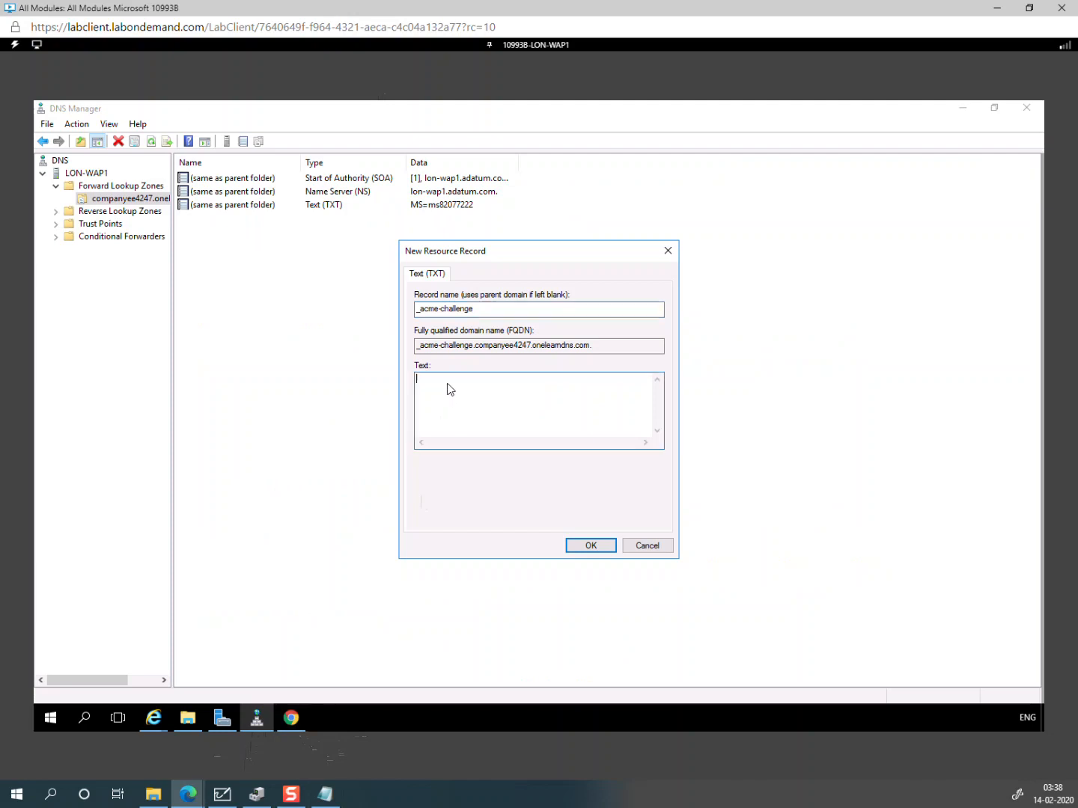
{"action": "key", "text": "ctrl+v"}
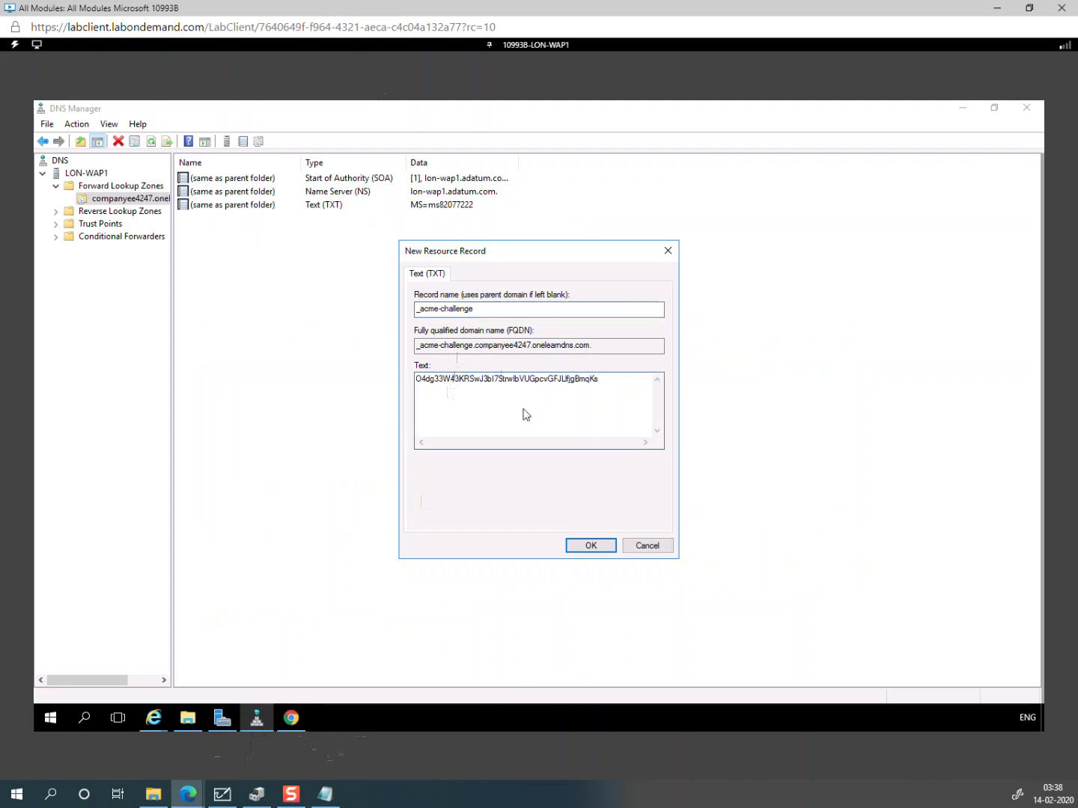
{"action": "left_click", "coordinate": [590, 546]}
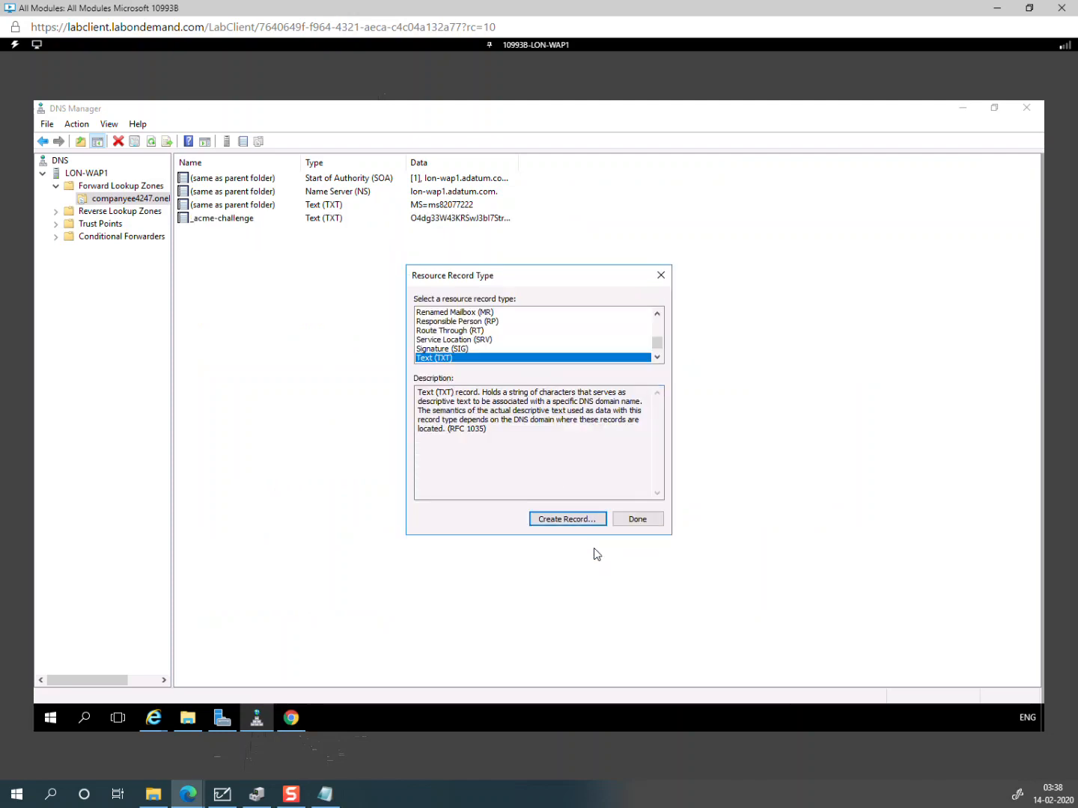
{"action": "left_click", "coordinate": [637, 519]}
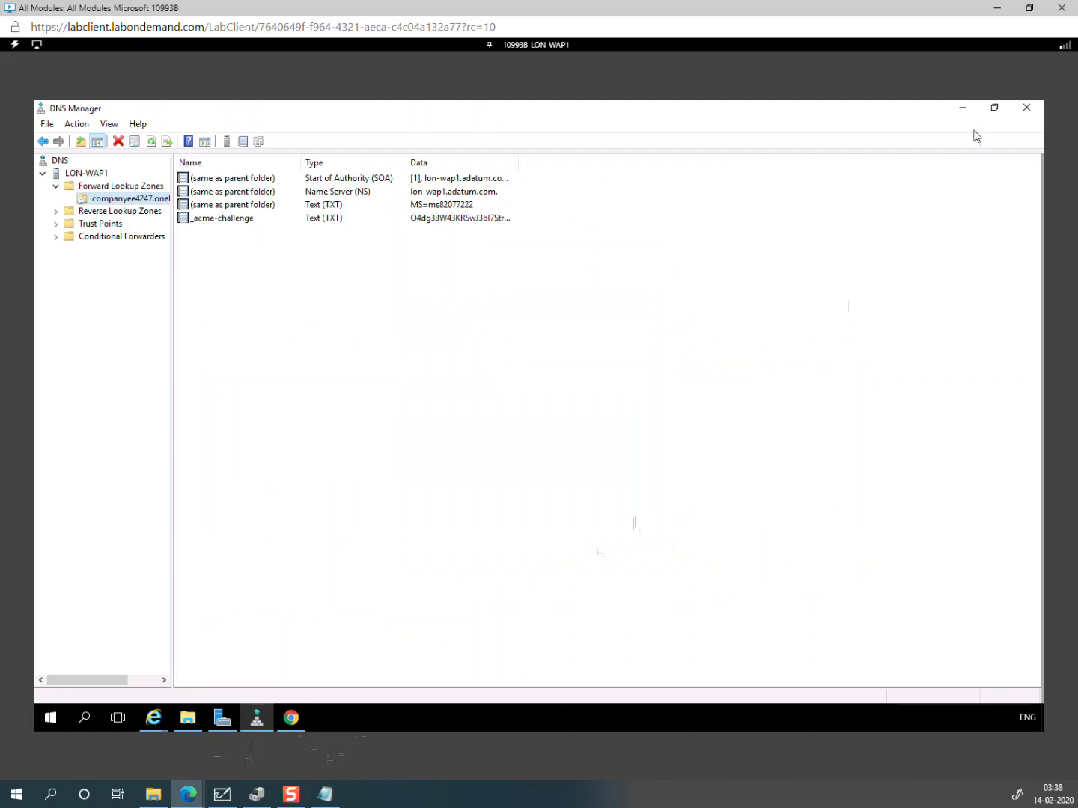
{"action": "left_click", "coordinate": [963, 110]}
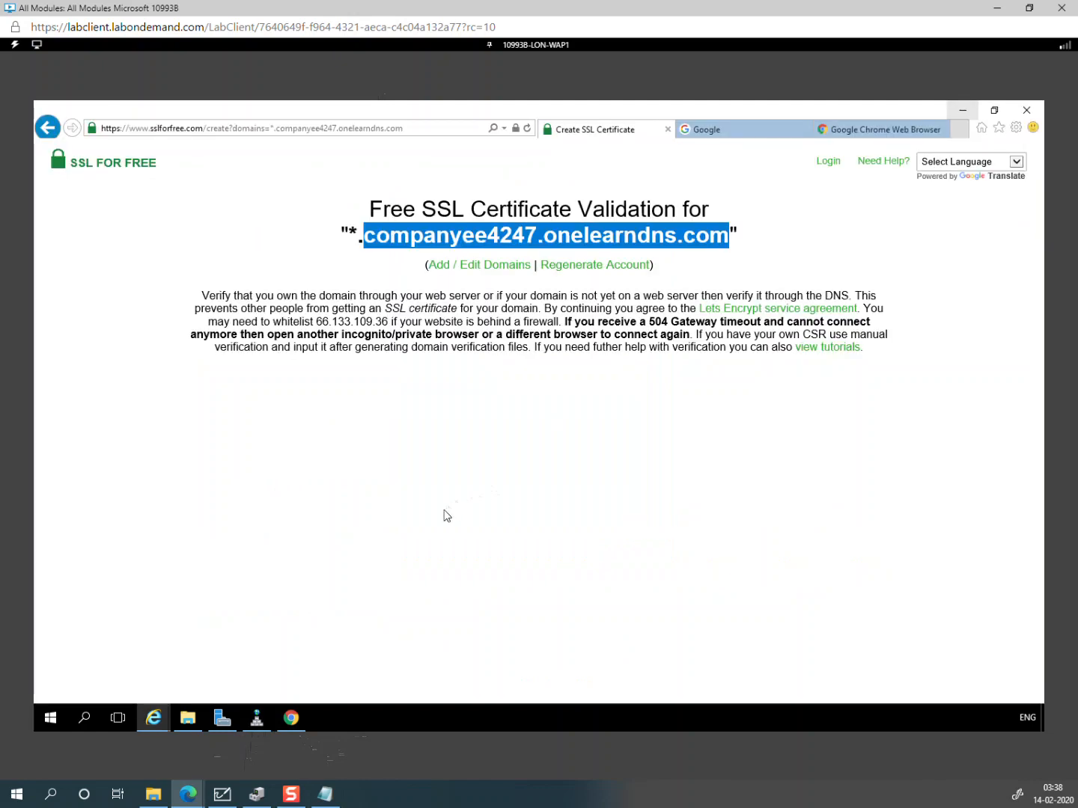
Step: Verify the _acme-challenge TXT record is found (TTL 3600), then return to Create SSL Certificate
{"action": "left_click", "coordinate": [291, 718]}
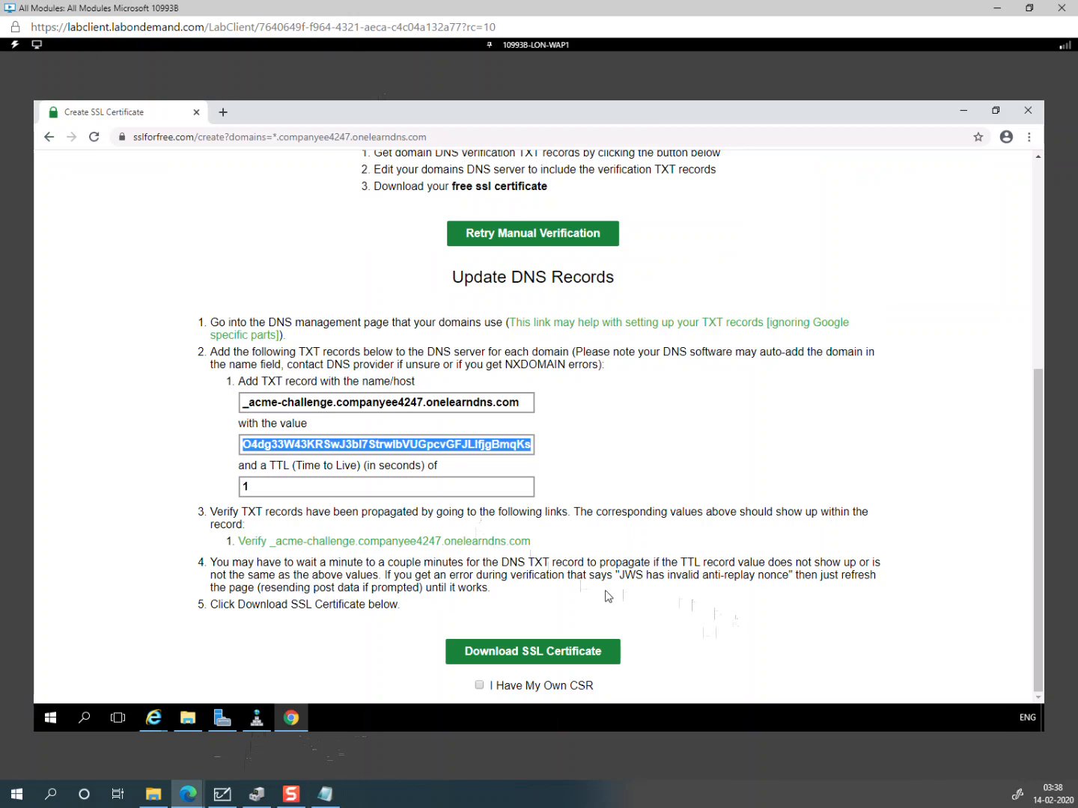
{"action": "left_click", "coordinate": [455, 524]}
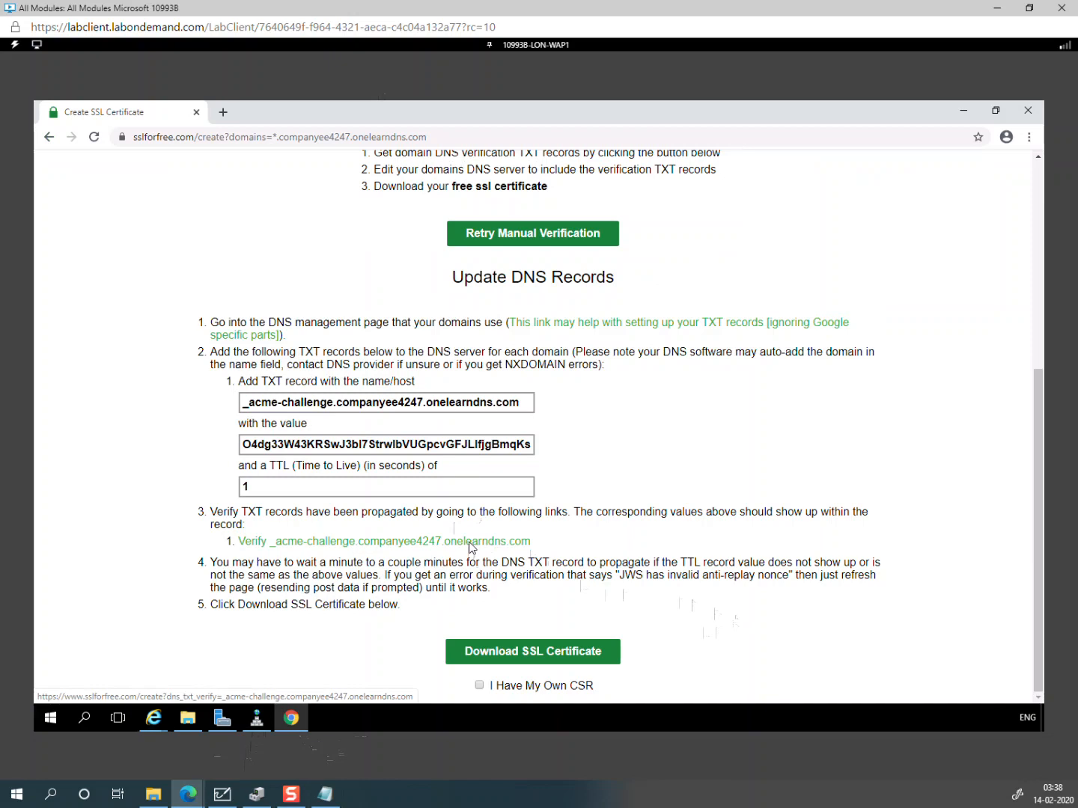
{"action": "left_click", "coordinate": [472, 548]}
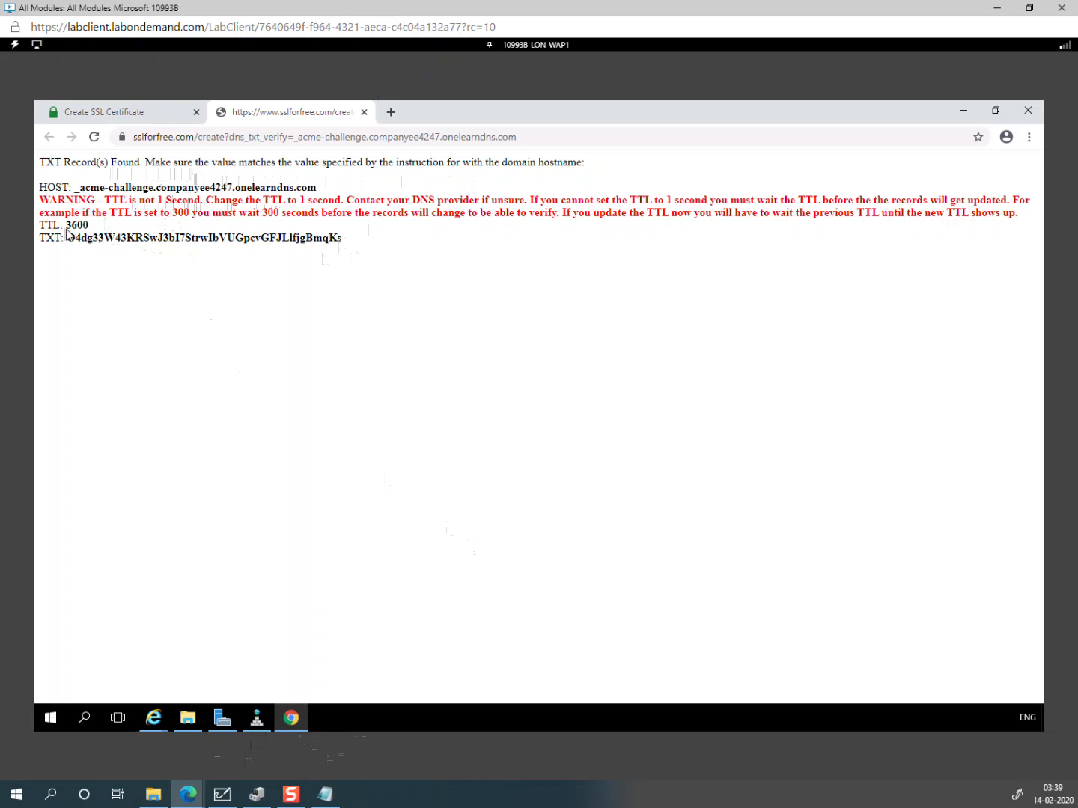
{"action": "left_click", "coordinate": [140, 118]}
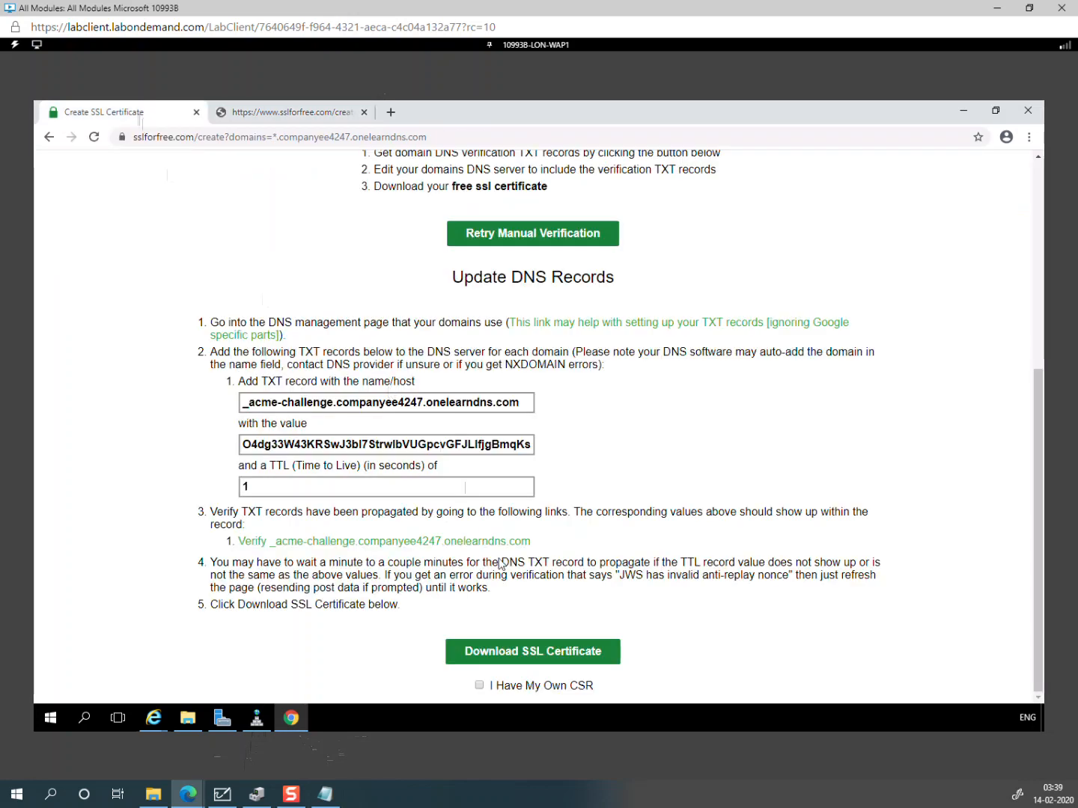
Step: Generate the *.companyee4247.onelearndns.com certificate and open the downloaded sslforfree.zip
{"action": "left_click", "coordinate": [574, 655]}
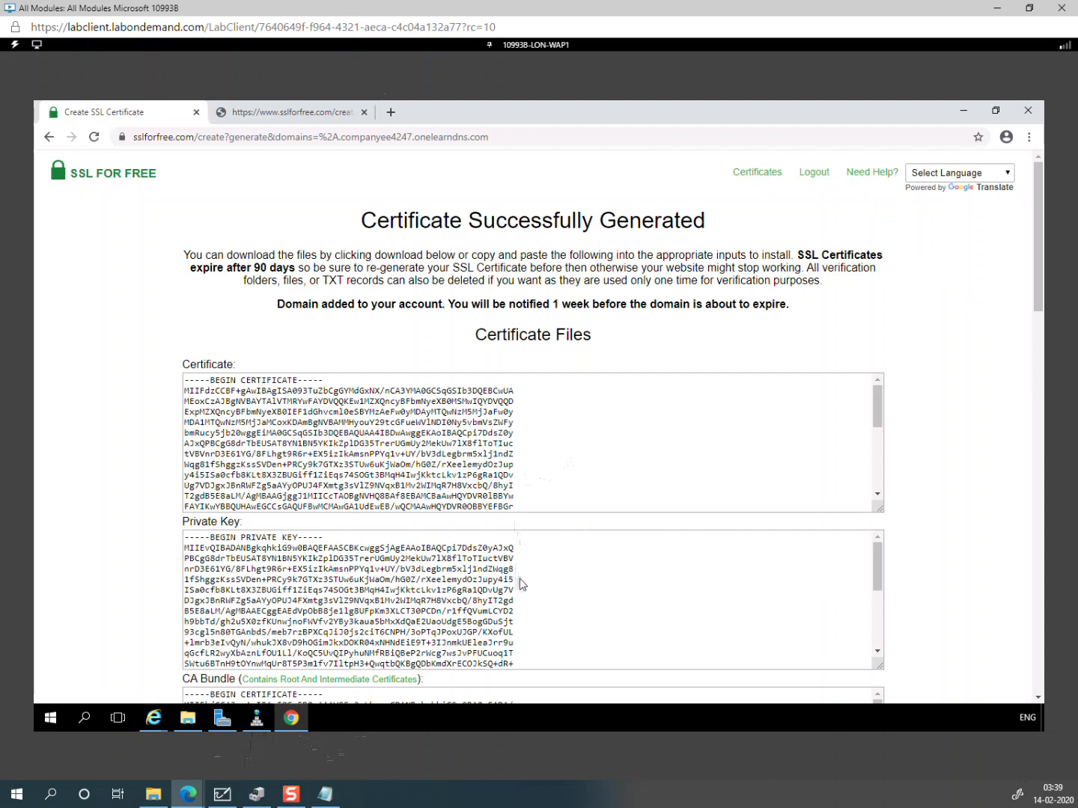
{"action": "scroll", "coordinate": [520, 575], "scroll_direction": "down", "scroll_amount": 5}
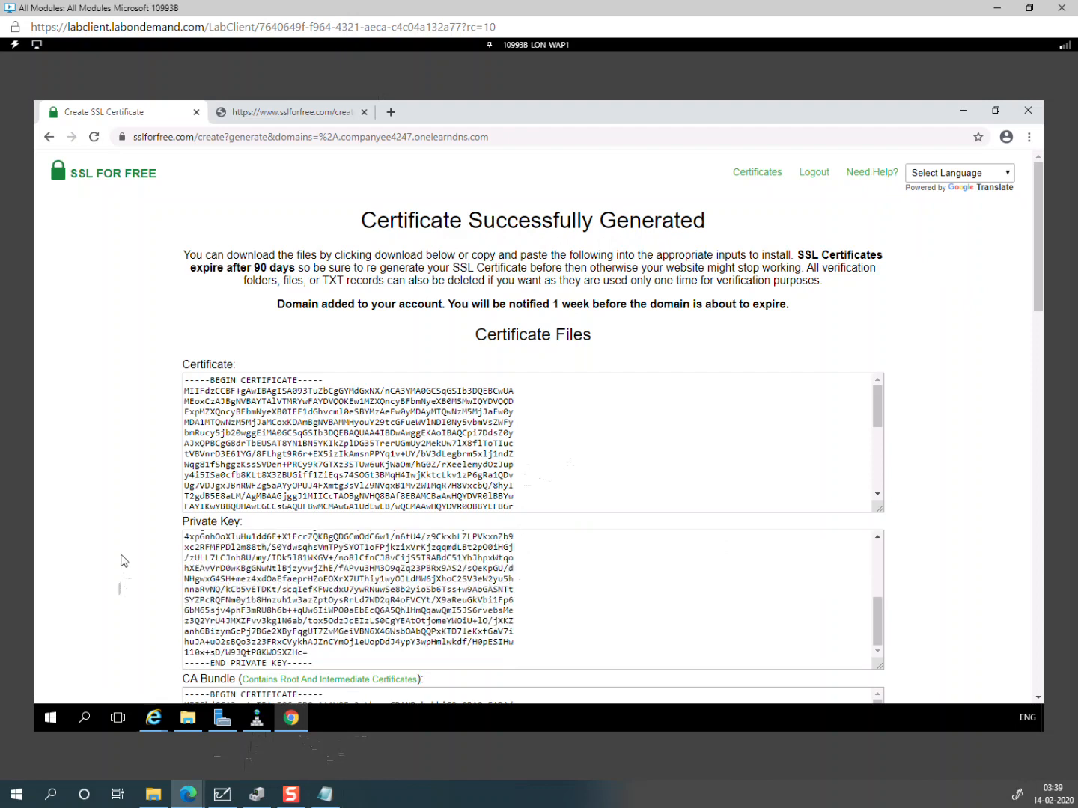
{"action": "scroll", "coordinate": [125, 560], "scroll_direction": "down", "scroll_amount": 10}
{"action": "scroll", "coordinate": [125, 561], "scroll_direction": "up", "scroll_amount": 6}
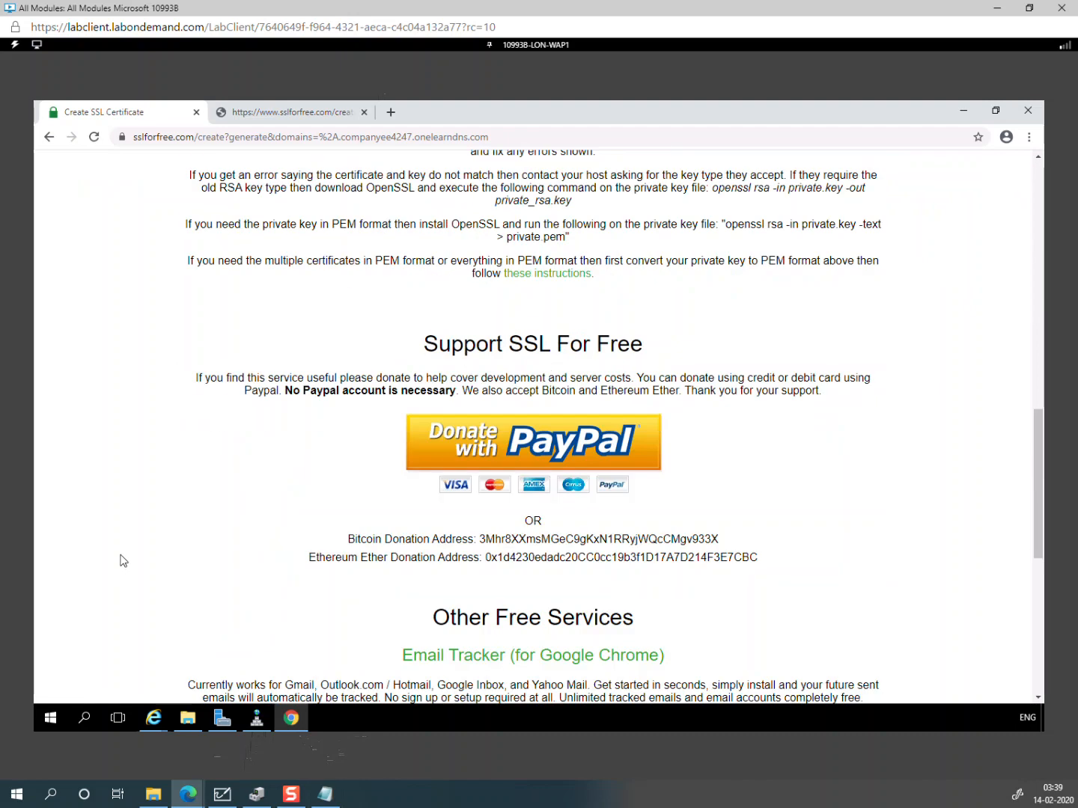
{"action": "scroll", "coordinate": [123, 561], "scroll_direction": "up", "scroll_amount": 3}
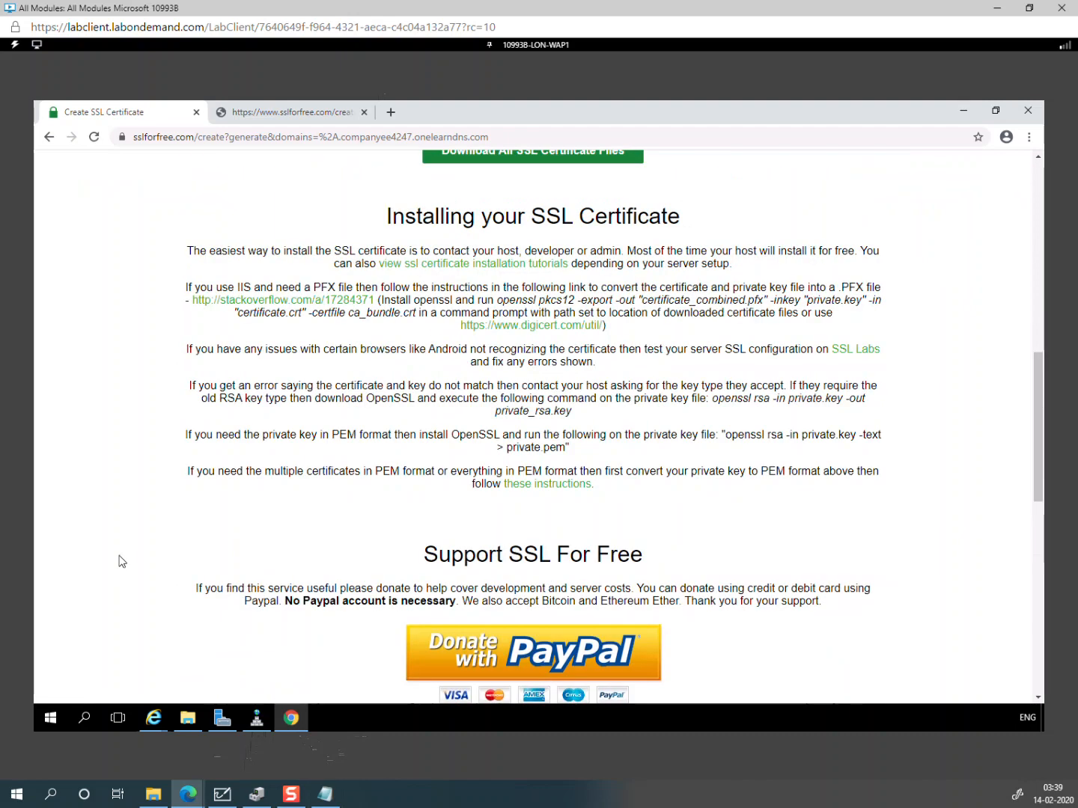
{"action": "scroll", "coordinate": [122, 562], "scroll_direction": "up", "scroll_amount": 3}
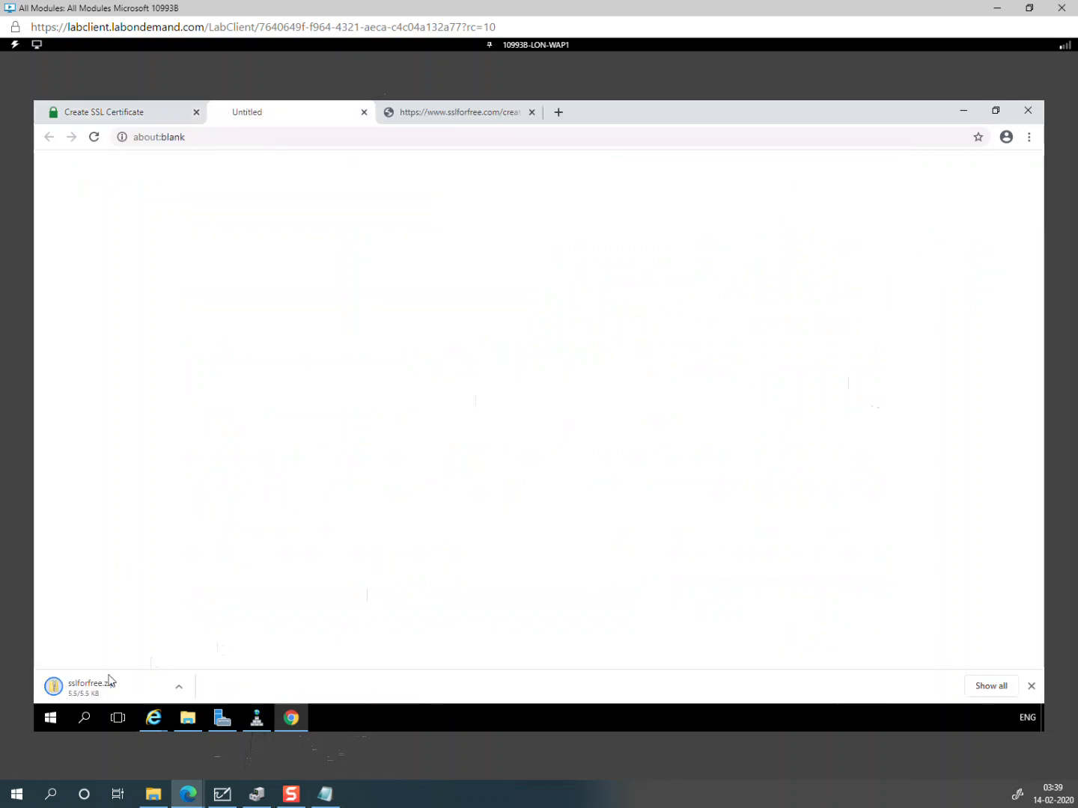
{"action": "left_click", "coordinate": [65, 691]}
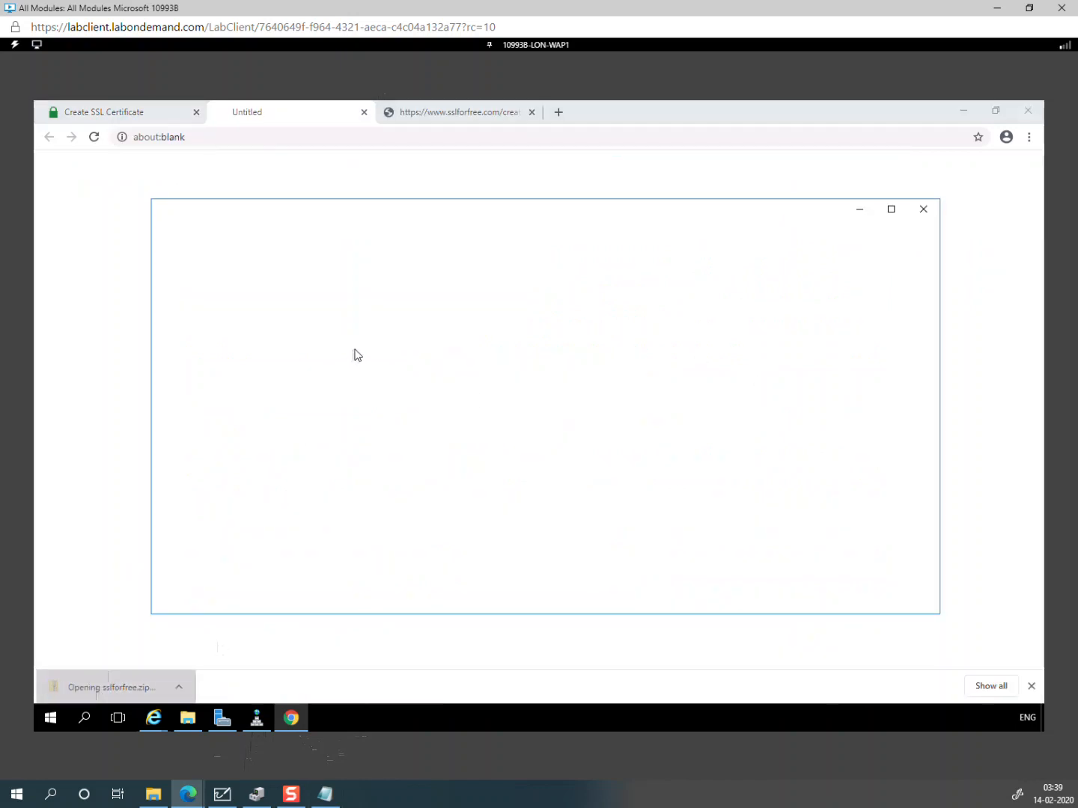
Step: Inspect ca_bundle.crt in the zip, then bring up DVD Drive (D:) and select wildcard_onelearndns_com_exp-2020.pfx
{"action": "left_click", "coordinate": [321, 355]}
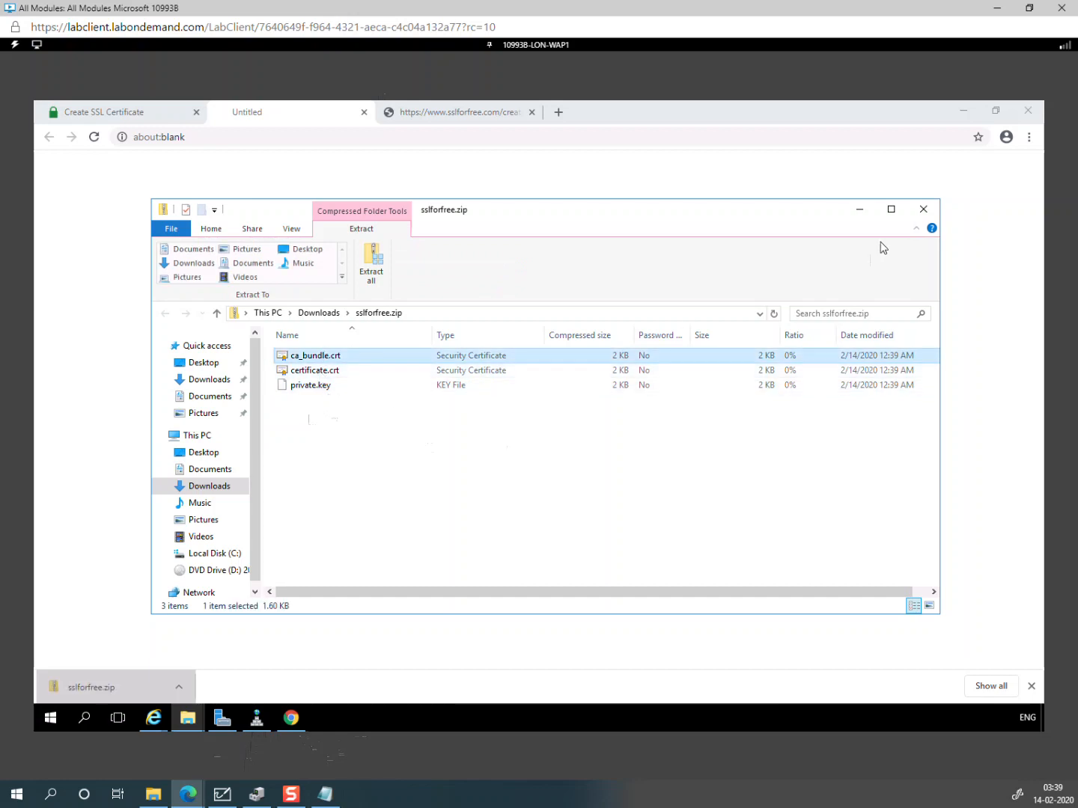
{"action": "left_click", "coordinate": [861, 211]}
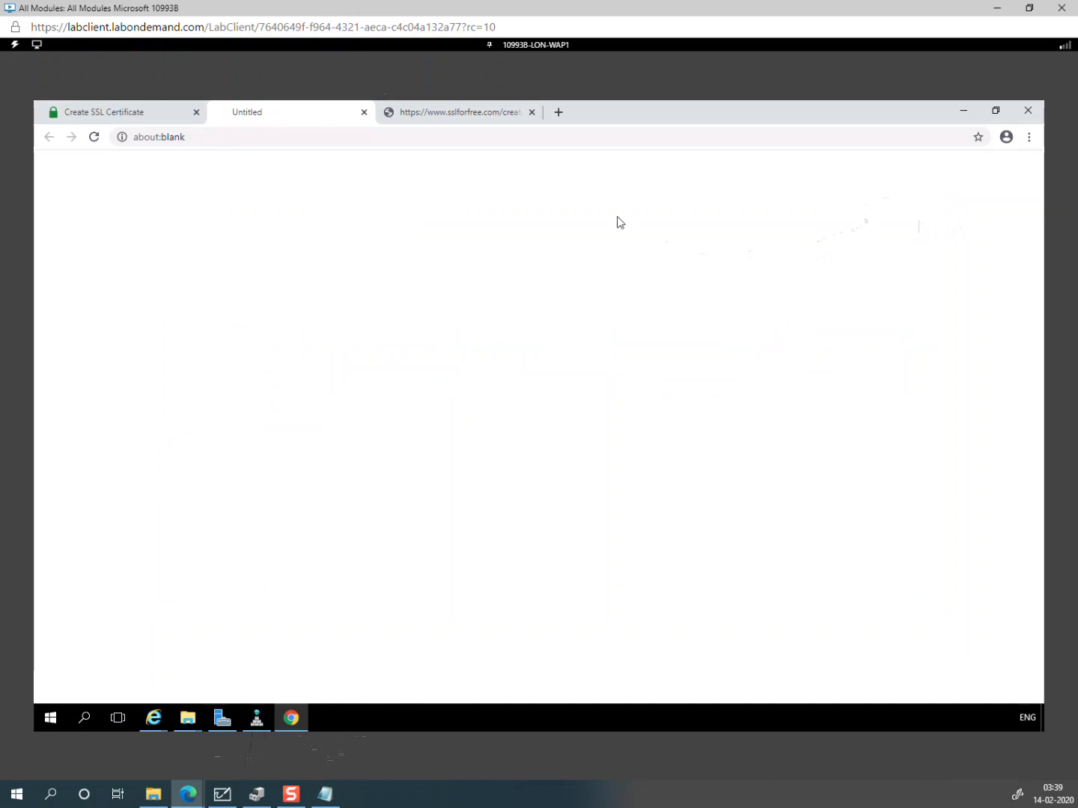
{"action": "left_click", "coordinate": [449, 113]}
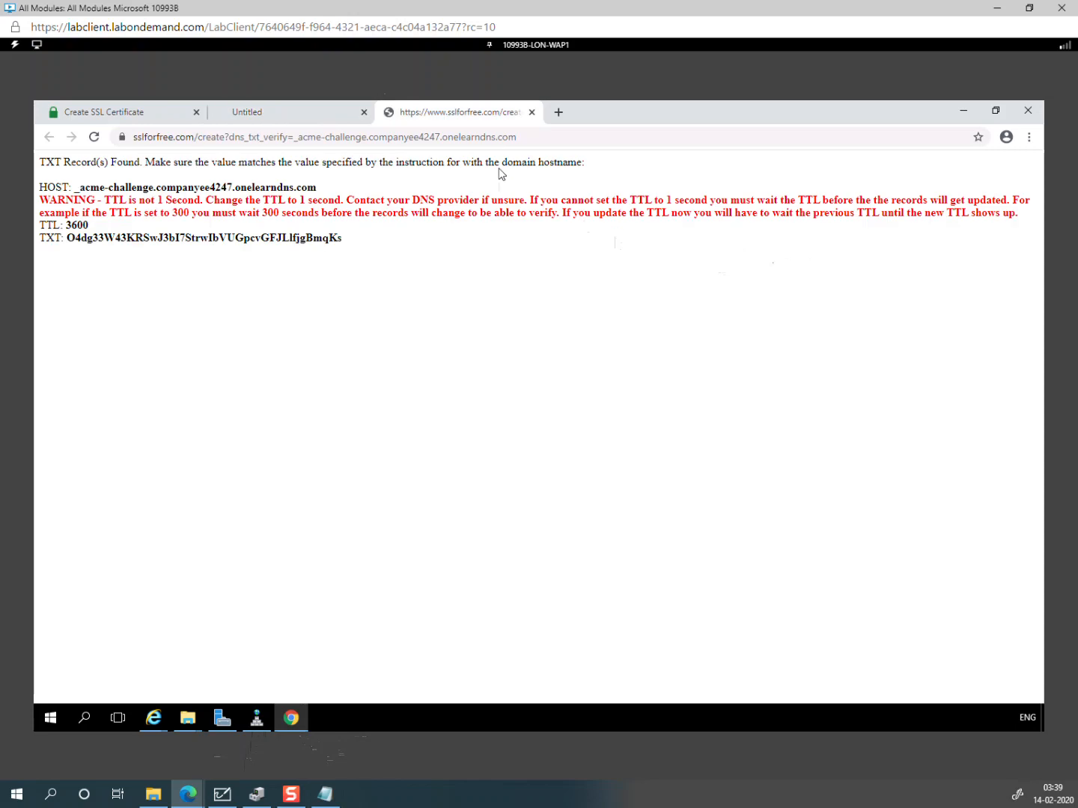
{"action": "left_click", "coordinate": [190, 723]}
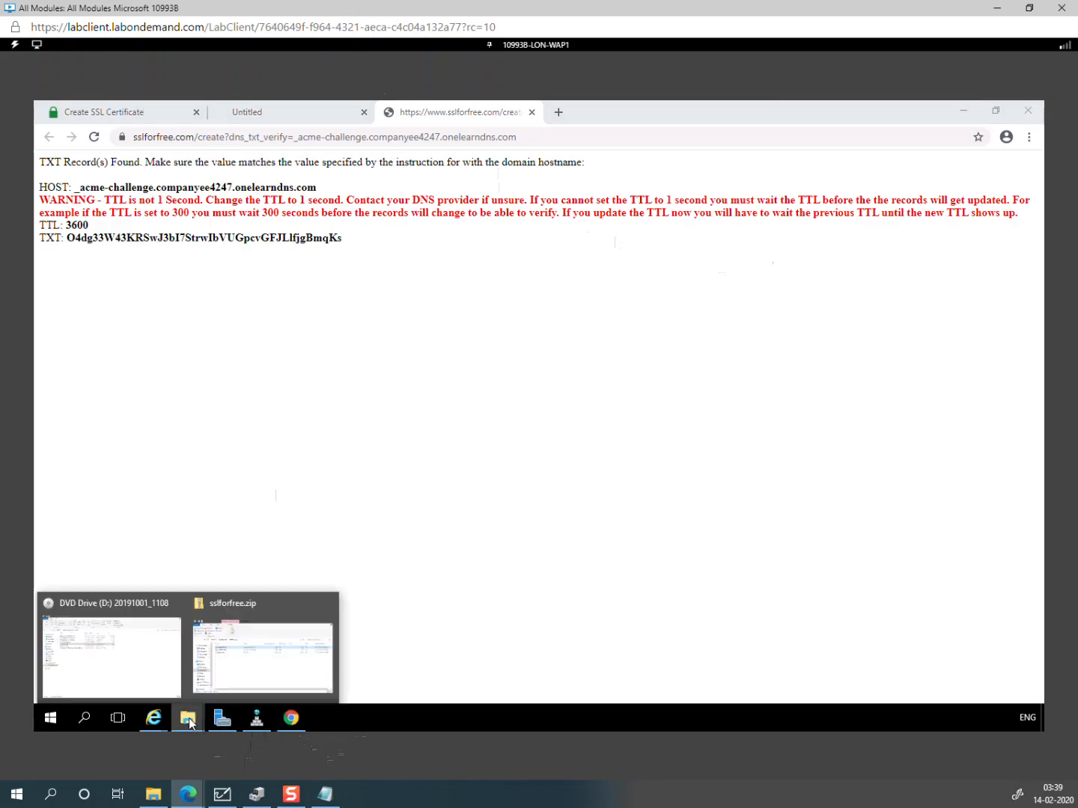
{"action": "left_click", "coordinate": [131, 676]}
{"action": "left_click", "coordinate": [262, 347]}
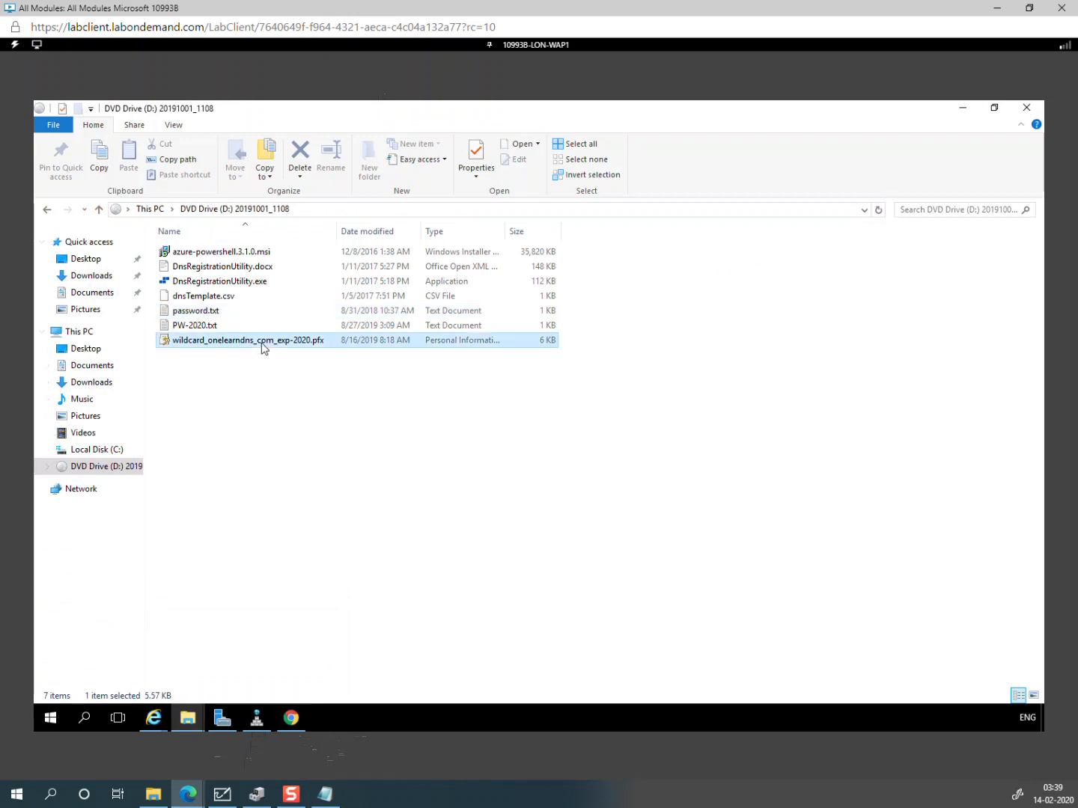
Step: Look at PW-2020.txt, then pick wildcard_onelearndns_com_exp-2020.pfx to begin the import
{"action": "left_click", "coordinate": [200, 325]}
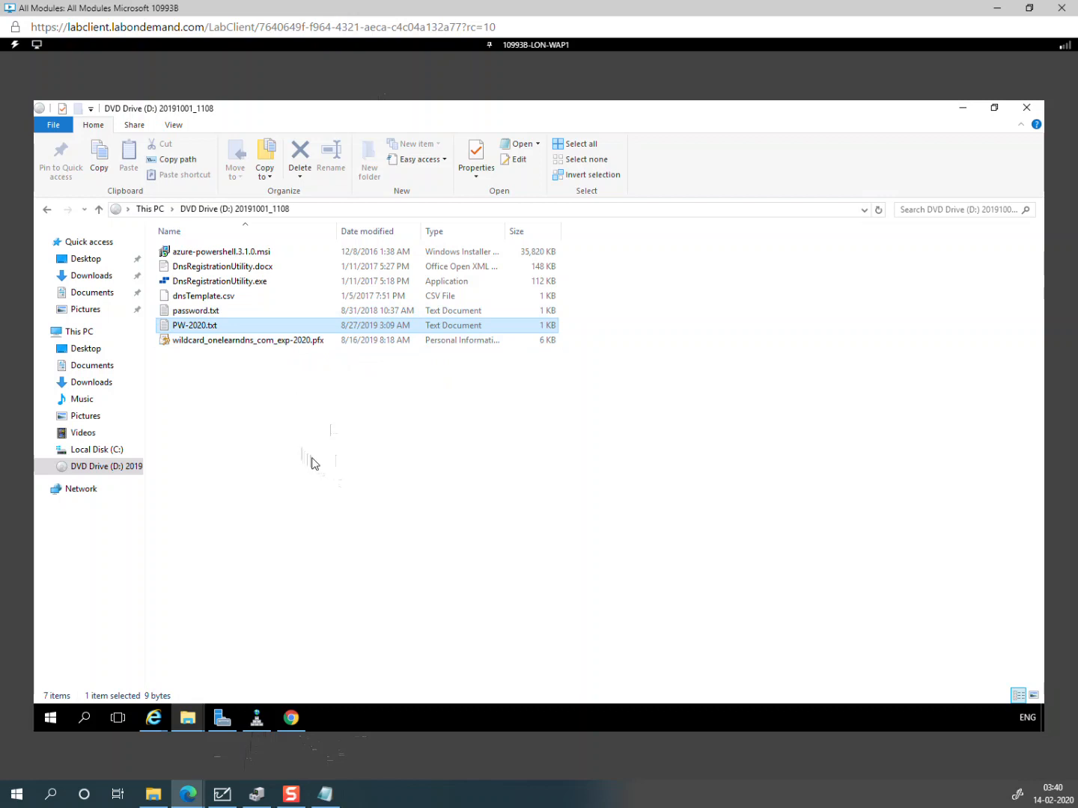
{"action": "left_click", "coordinate": [194, 453]}
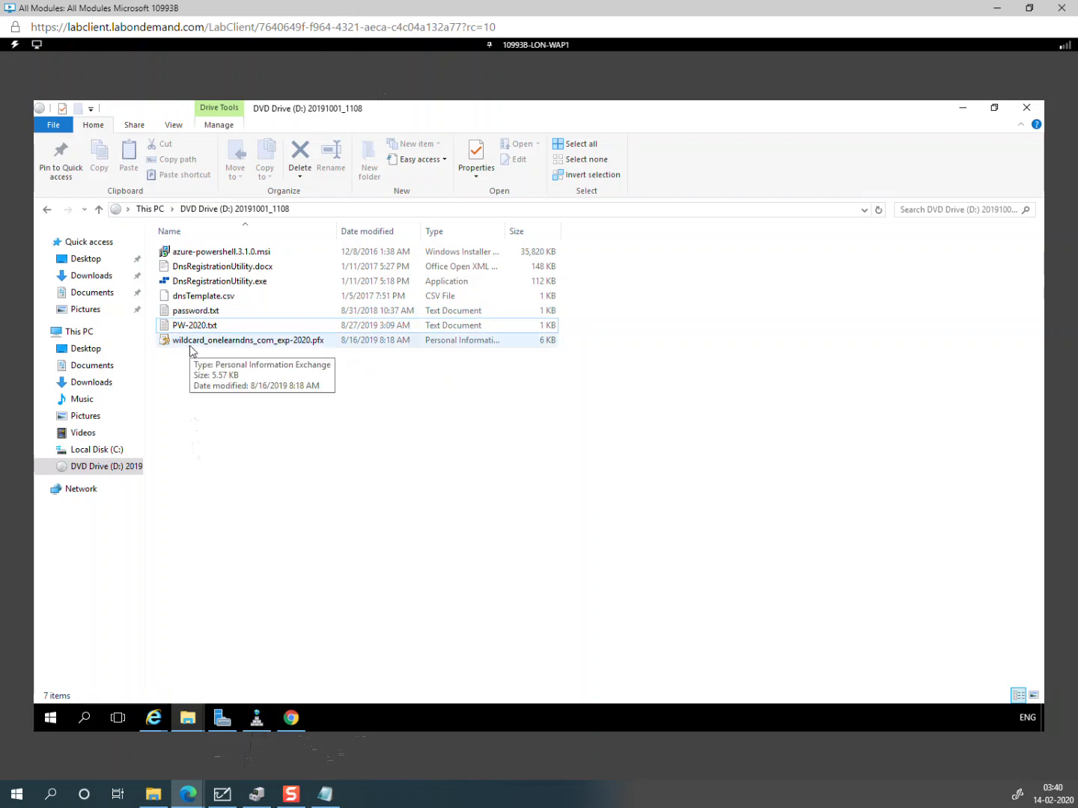
{"action": "left_click", "coordinate": [264, 350]}
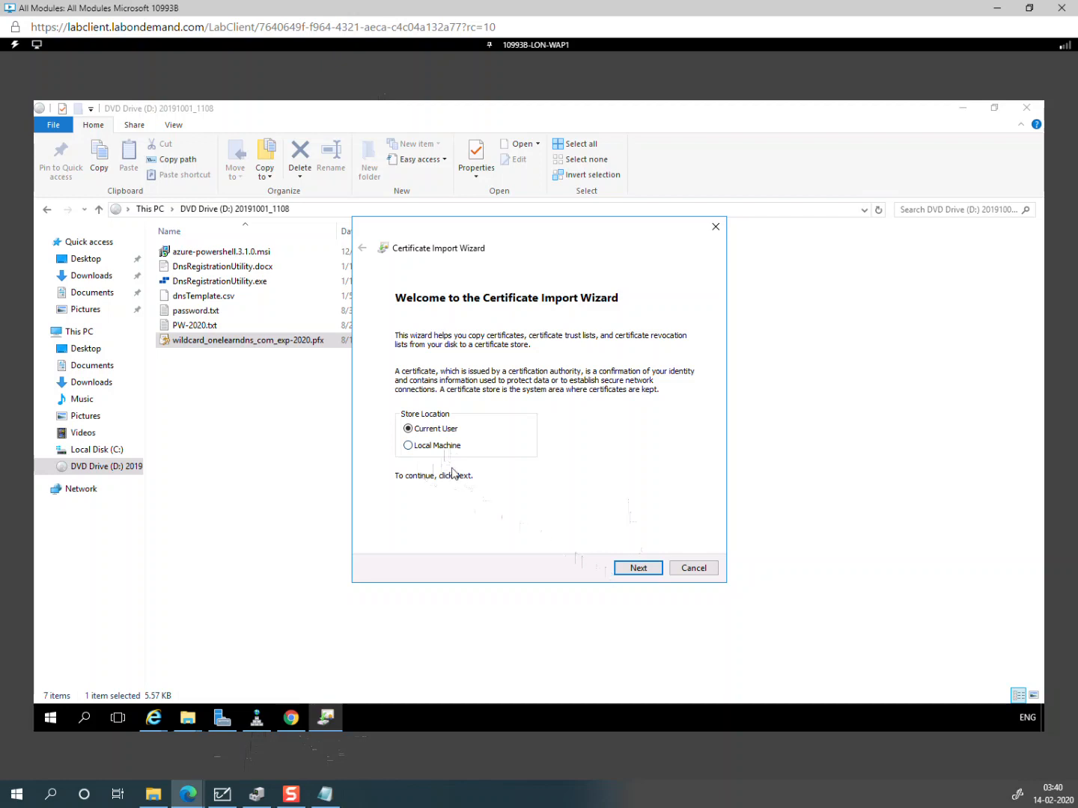
Step: Import for the local machine, entering the private key password copied from PW-2020.txt
{"action": "left_click", "coordinate": [437, 447]}
{"action": "left_click", "coordinate": [637, 570]}
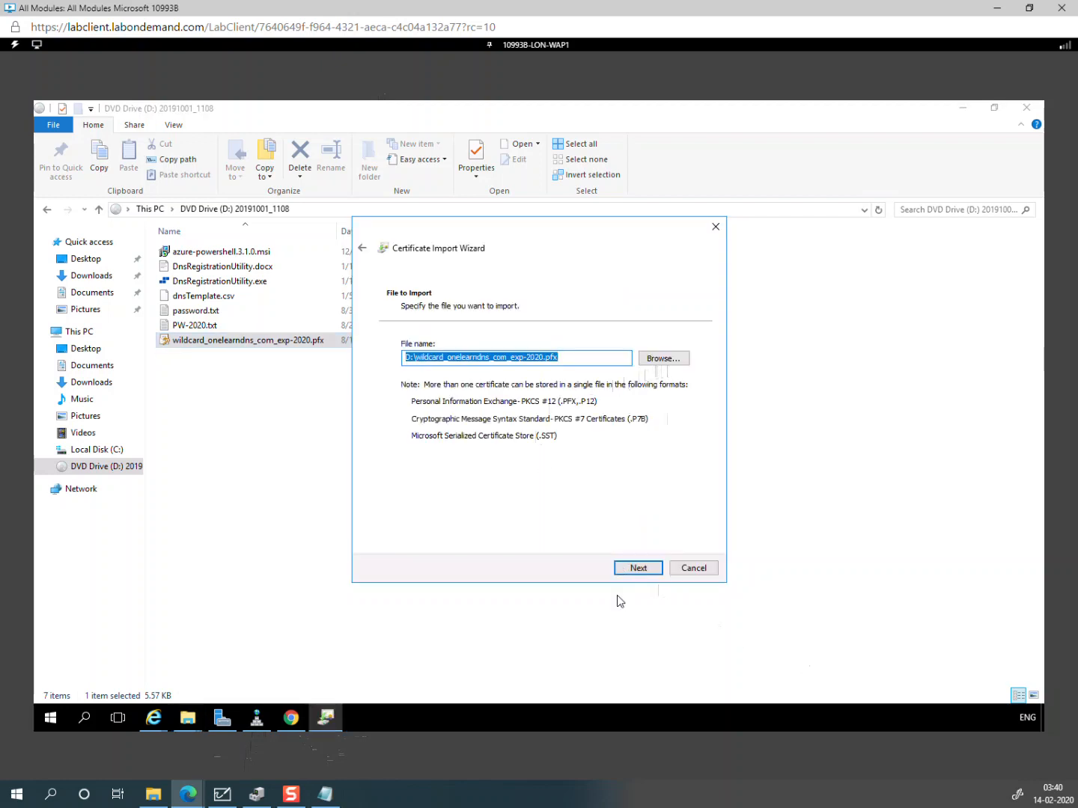
{"action": "left_click", "coordinate": [634, 570]}
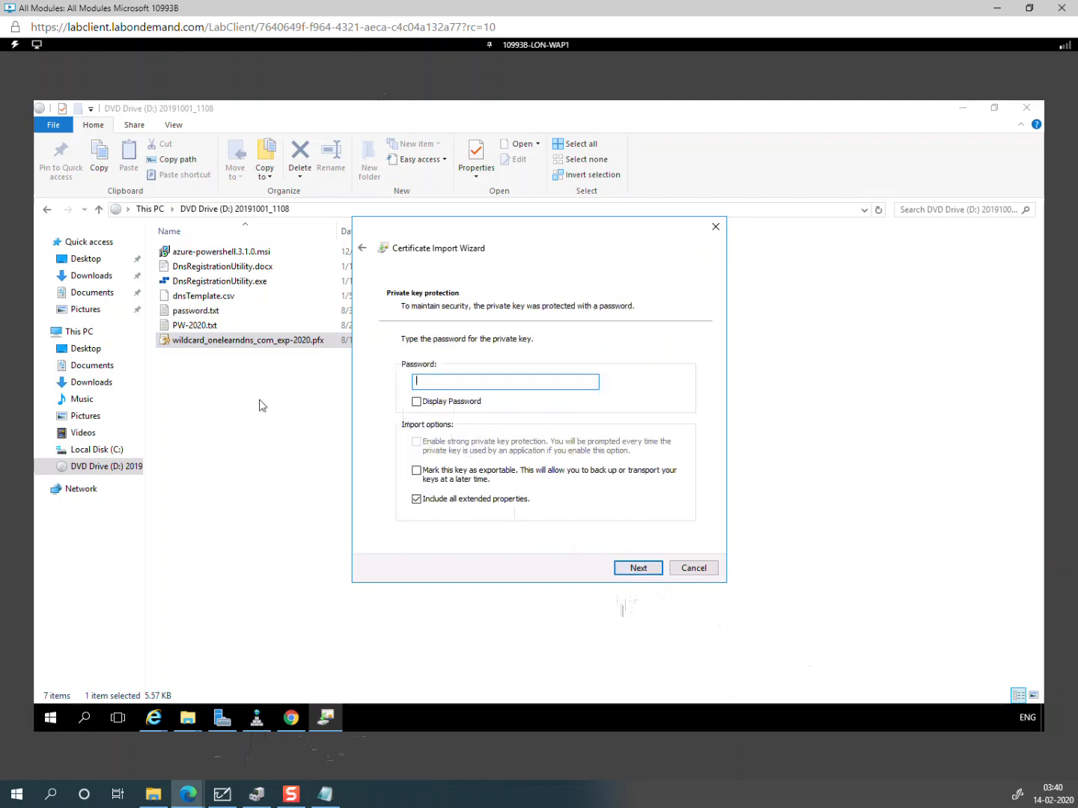
{"action": "double_click", "coordinate": [197, 327]}
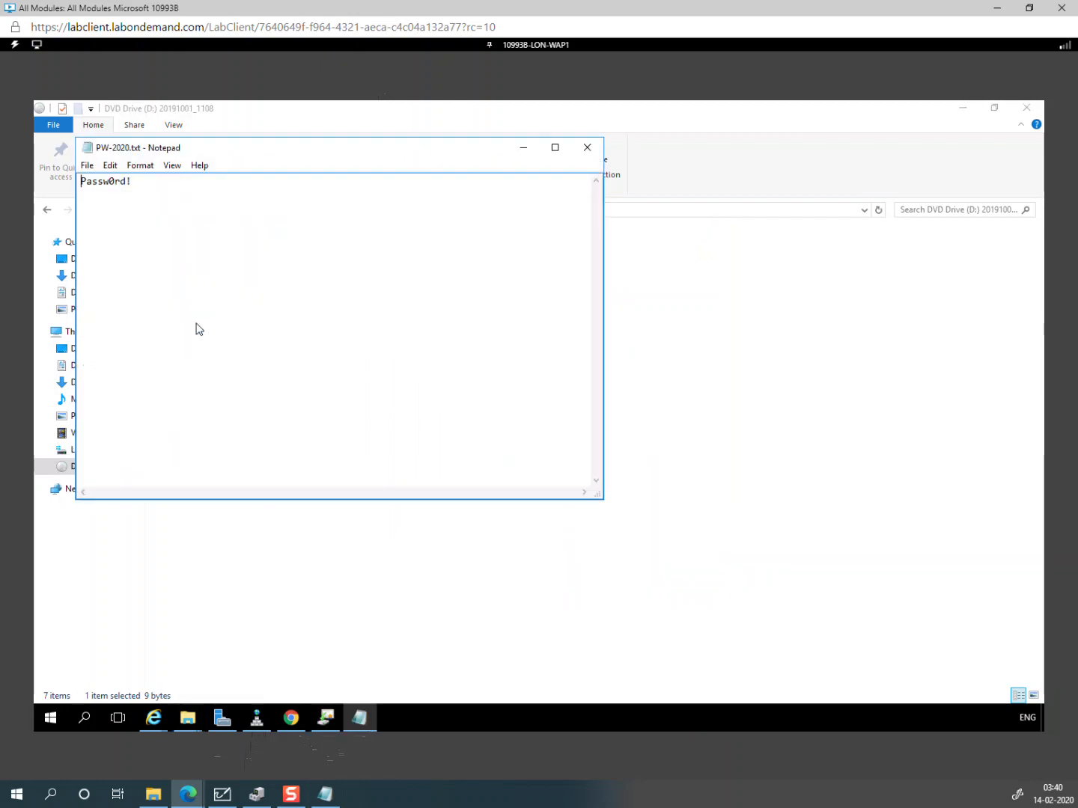
{"action": "left_click_drag", "start_coordinate": [134, 181], "coordinate": [48, 181]}
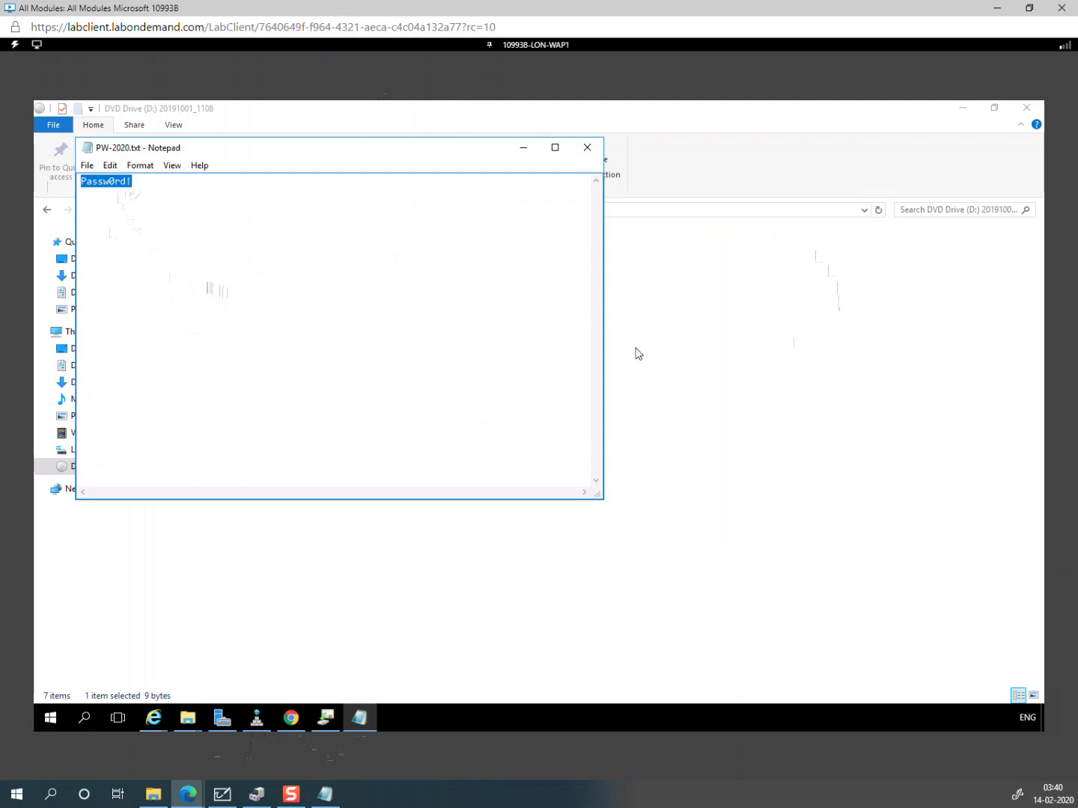
{"action": "left_click", "coordinate": [795, 341]}
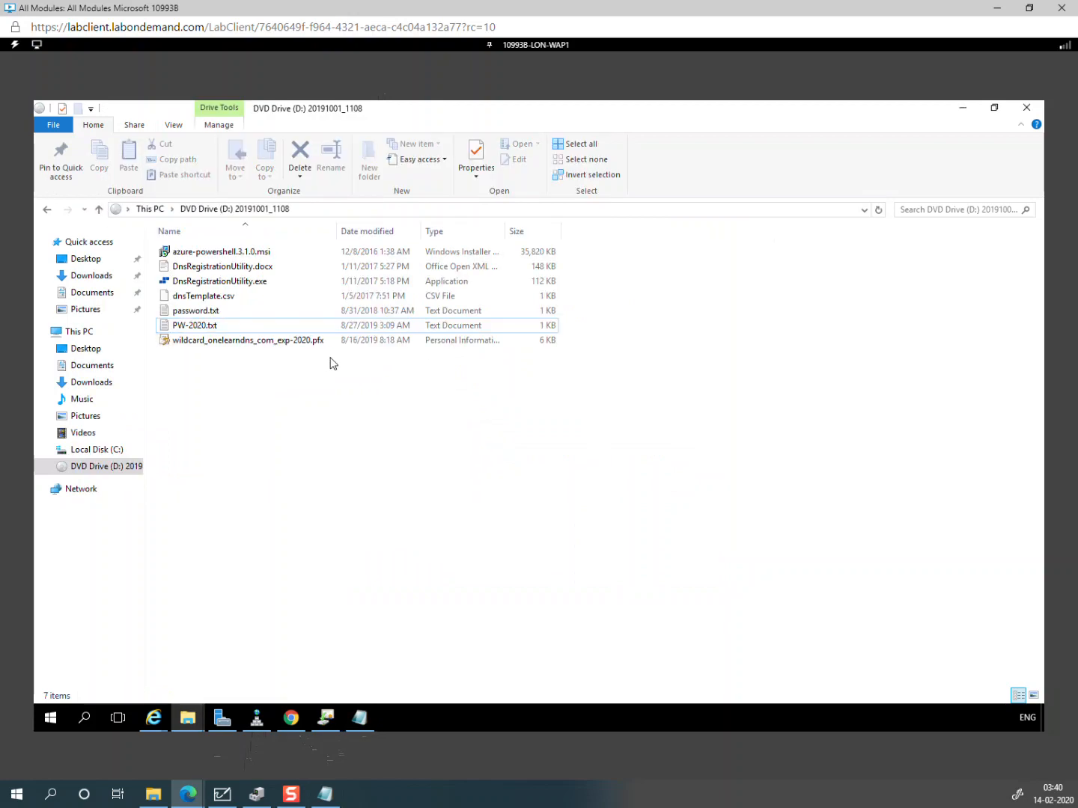
{"action": "left_click", "coordinate": [325, 726]}
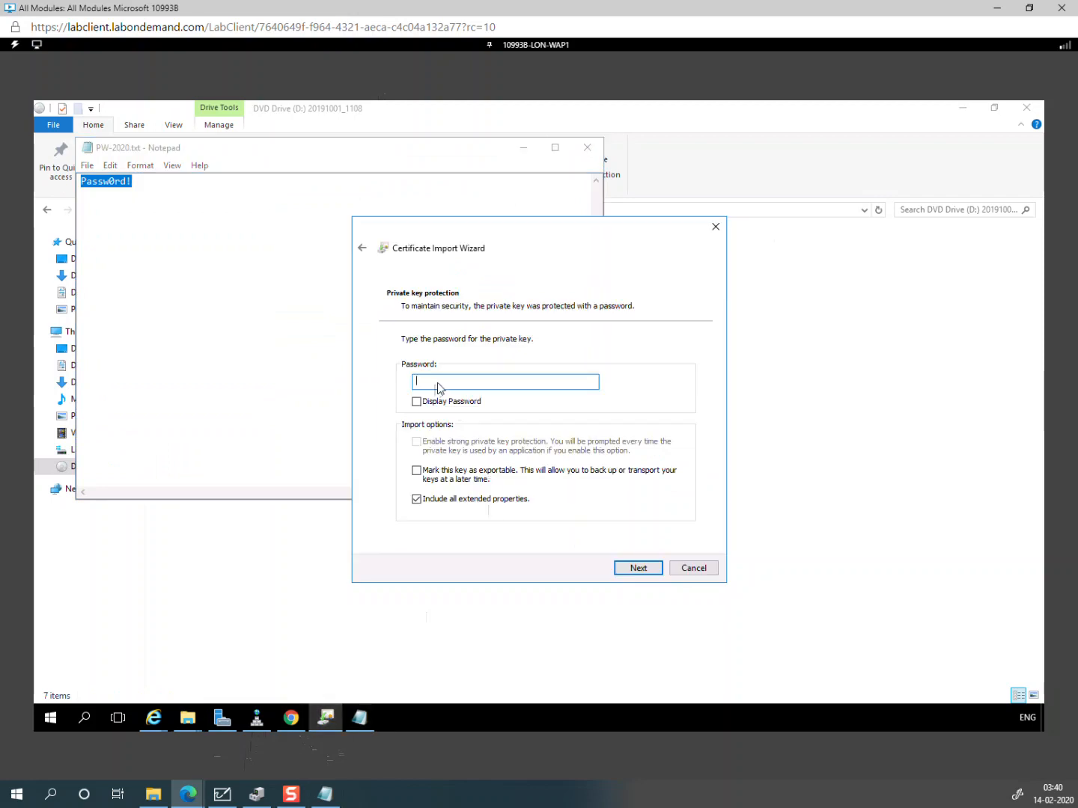
{"action": "key", "text": "ctrl+v"}
Step: Place the certificate in the Personal store, finish the import, and close the password note
{"action": "left_click", "coordinate": [639, 569]}
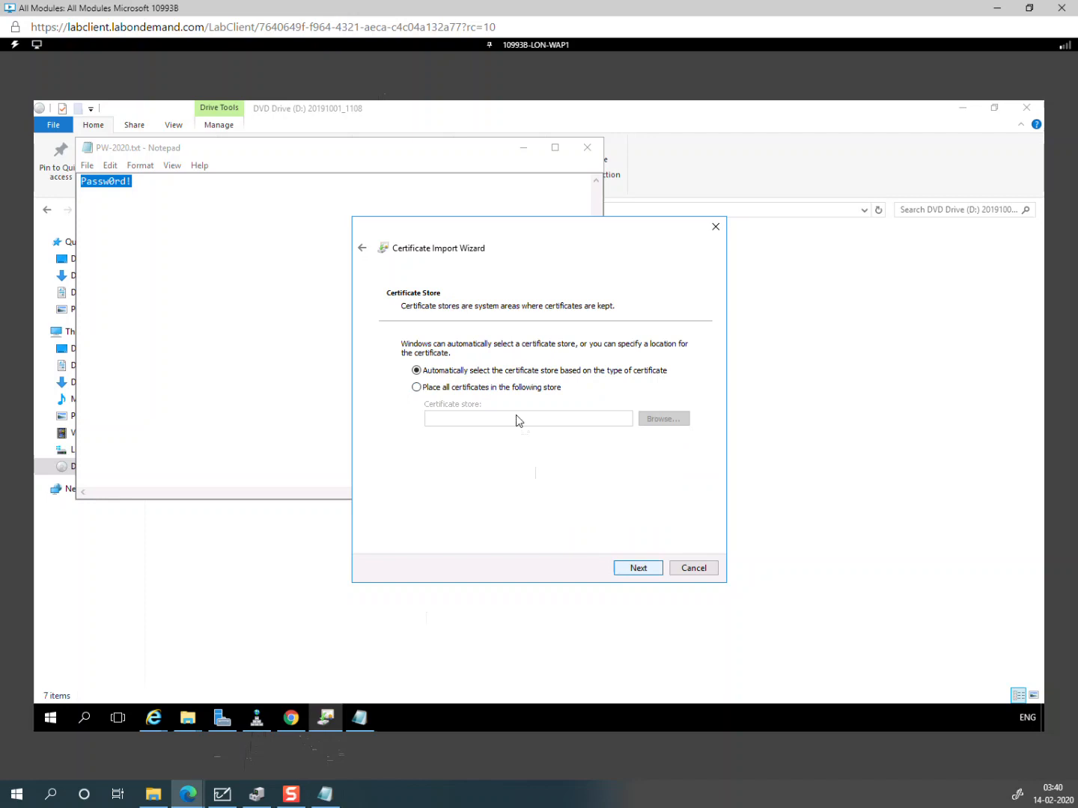
{"action": "key", "text": "Down"}
{"action": "left_click", "coordinate": [654, 418]}
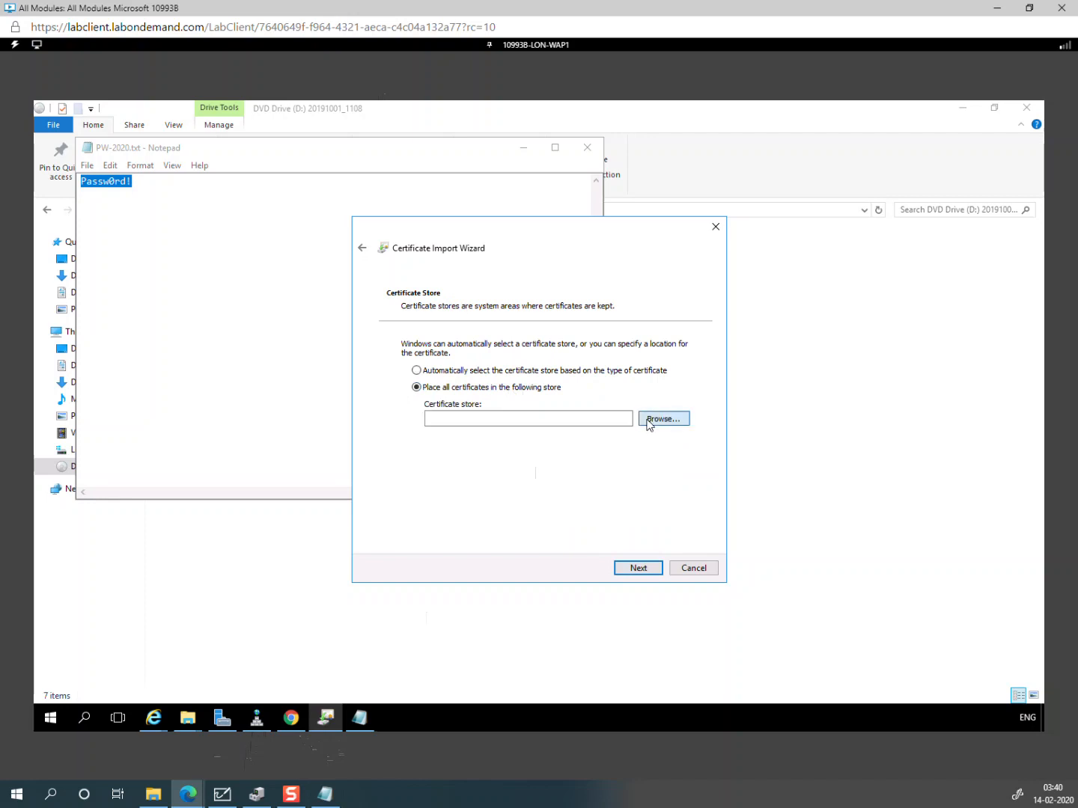
{"action": "left_click", "coordinate": [464, 407]}
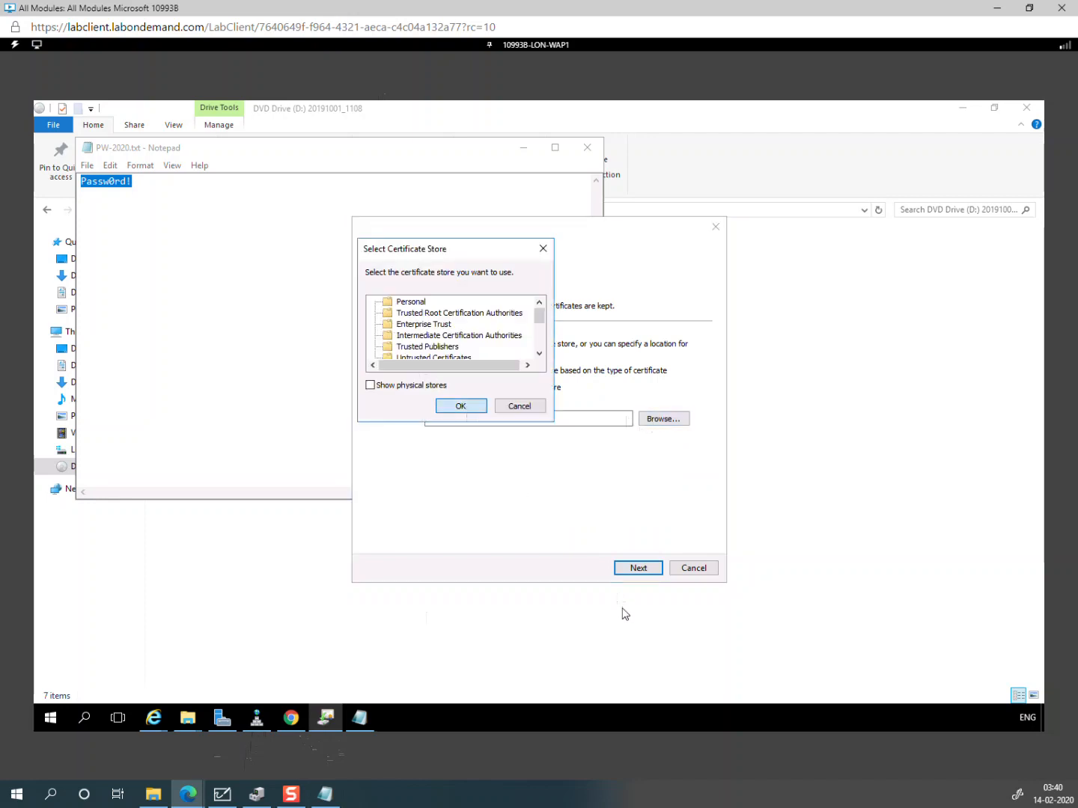
{"action": "key", "text": "Return"}
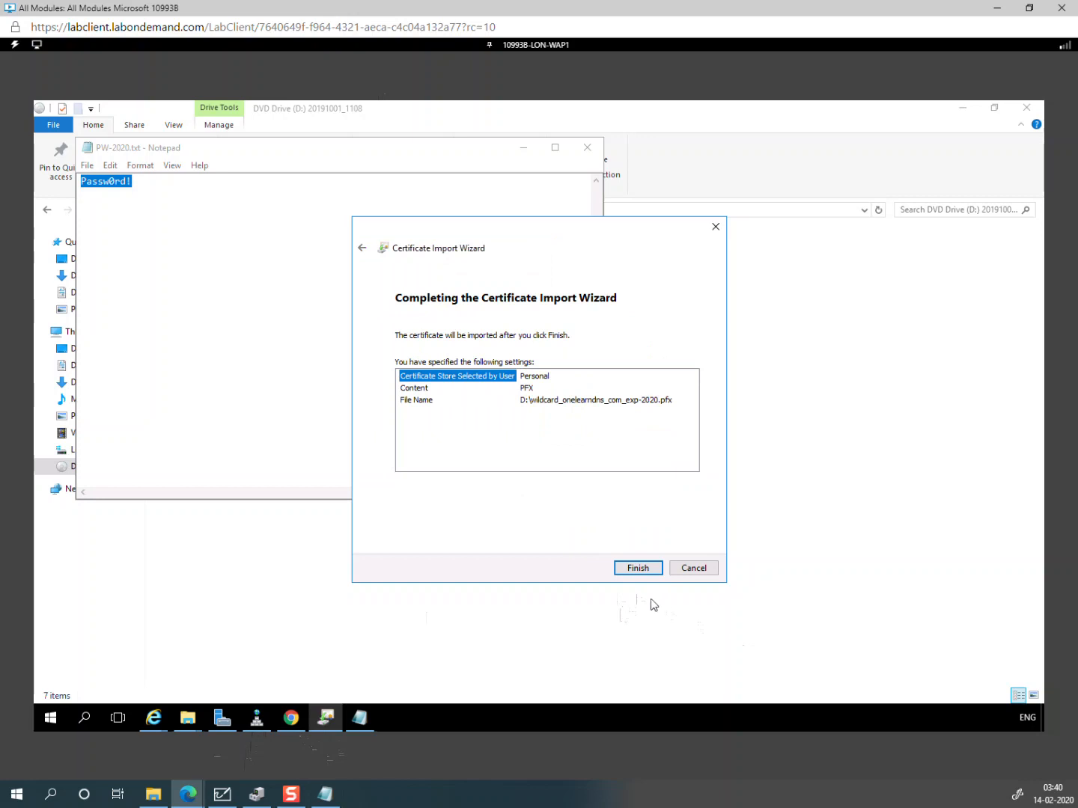
{"action": "left_click", "coordinate": [635, 570]}
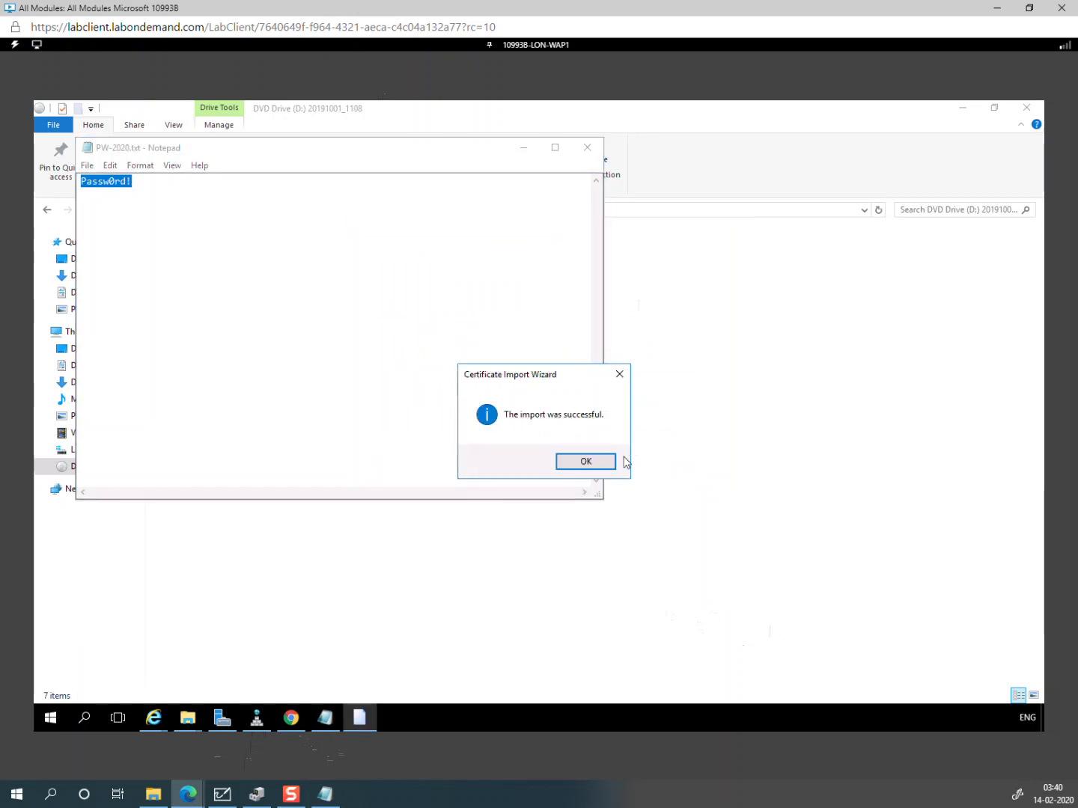
{"action": "left_click", "coordinate": [603, 462]}
{"action": "left_click", "coordinate": [588, 147]}
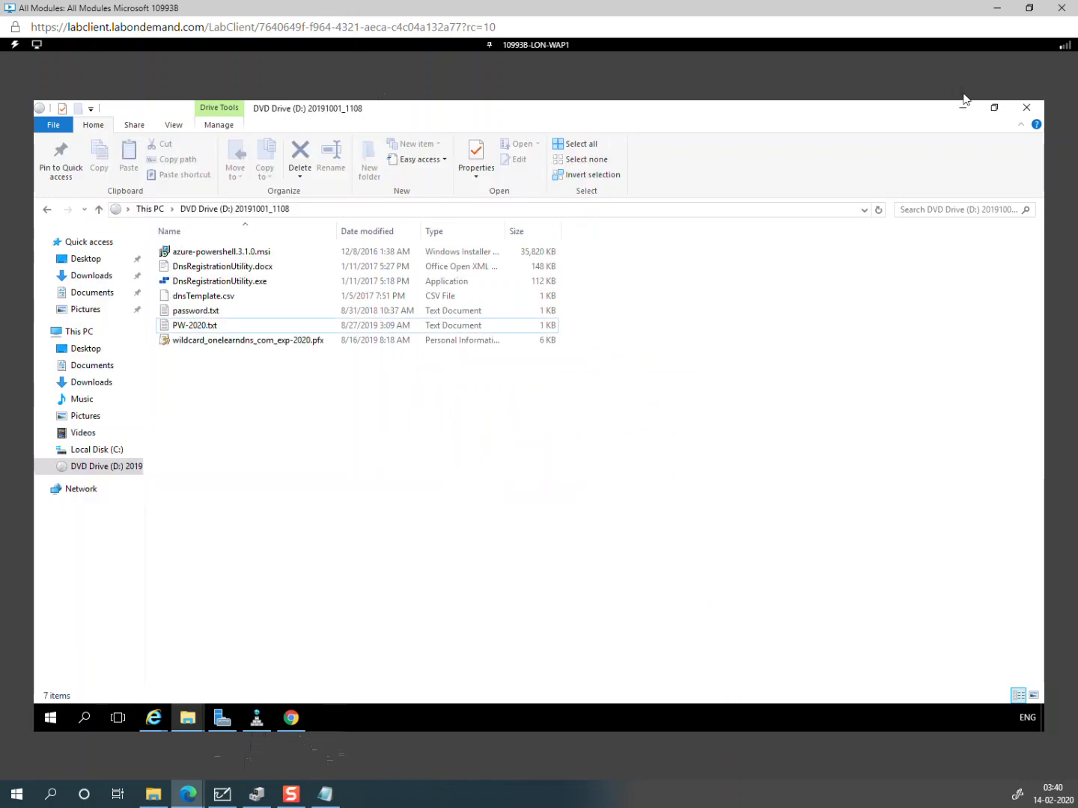
Step: Minimize the DVD Drive folder, the Chrome sslforfree window and the Internet Explorer validation page
{"action": "left_click", "coordinate": [962, 107]}
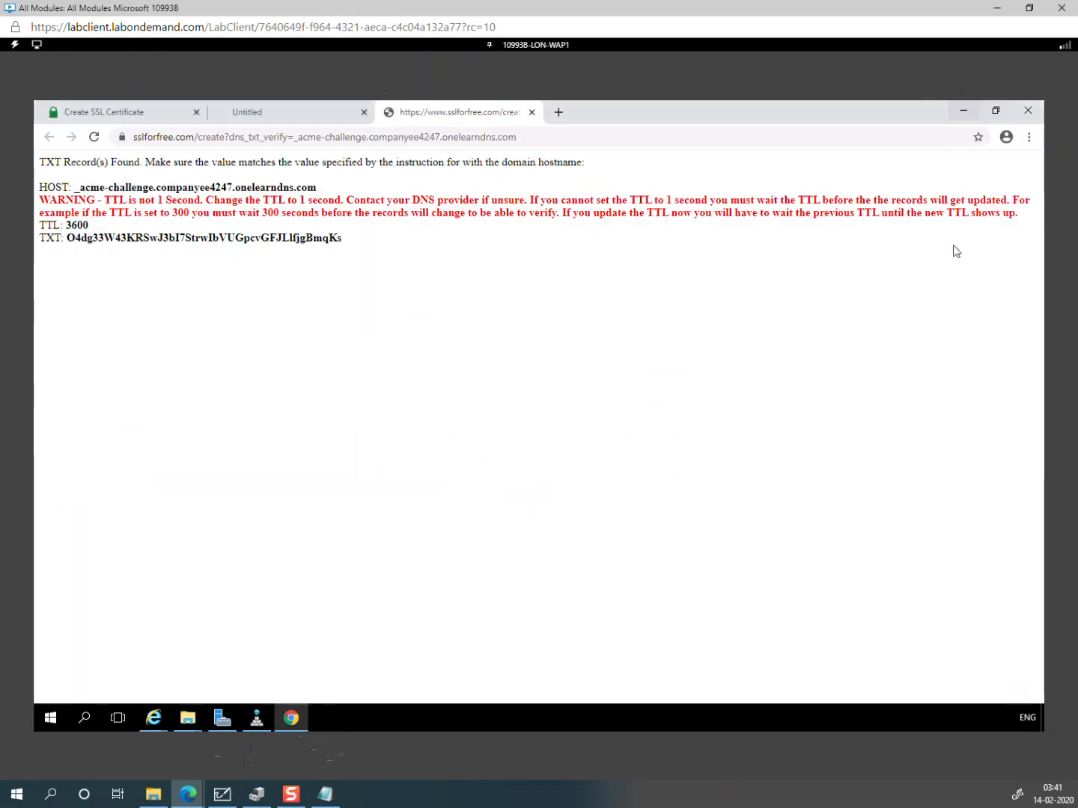
{"action": "left_click", "coordinate": [966, 111]}
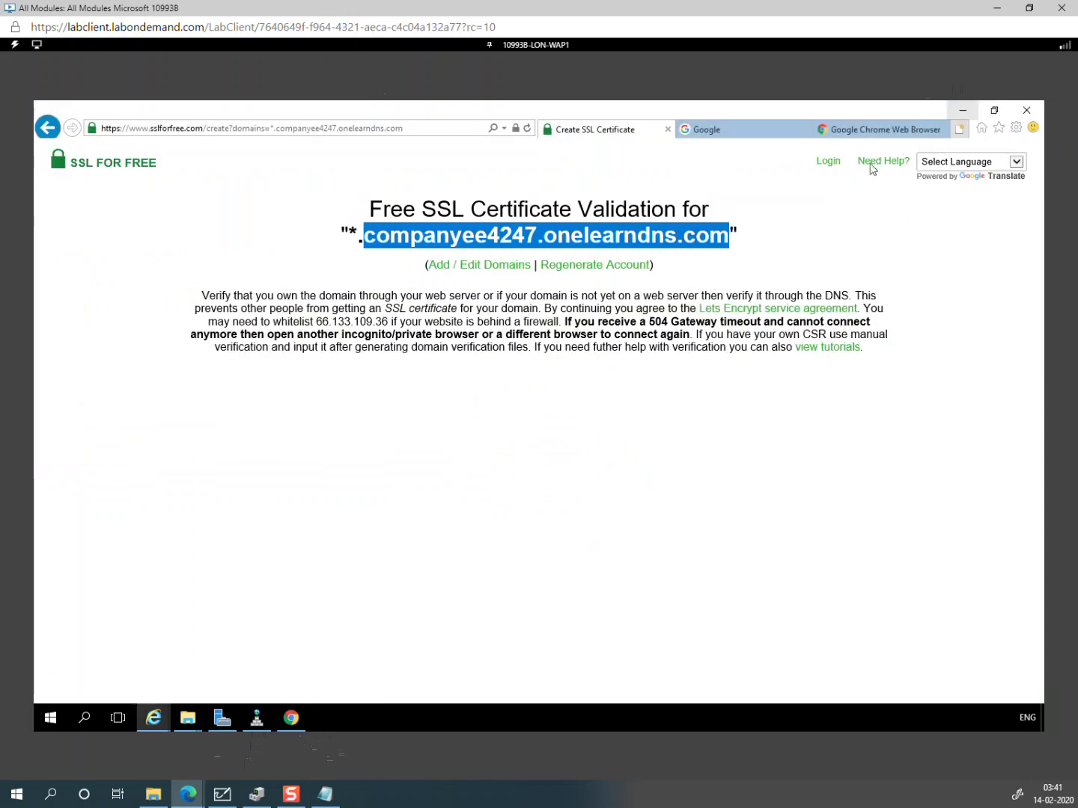
{"action": "left_click", "coordinate": [963, 113]}
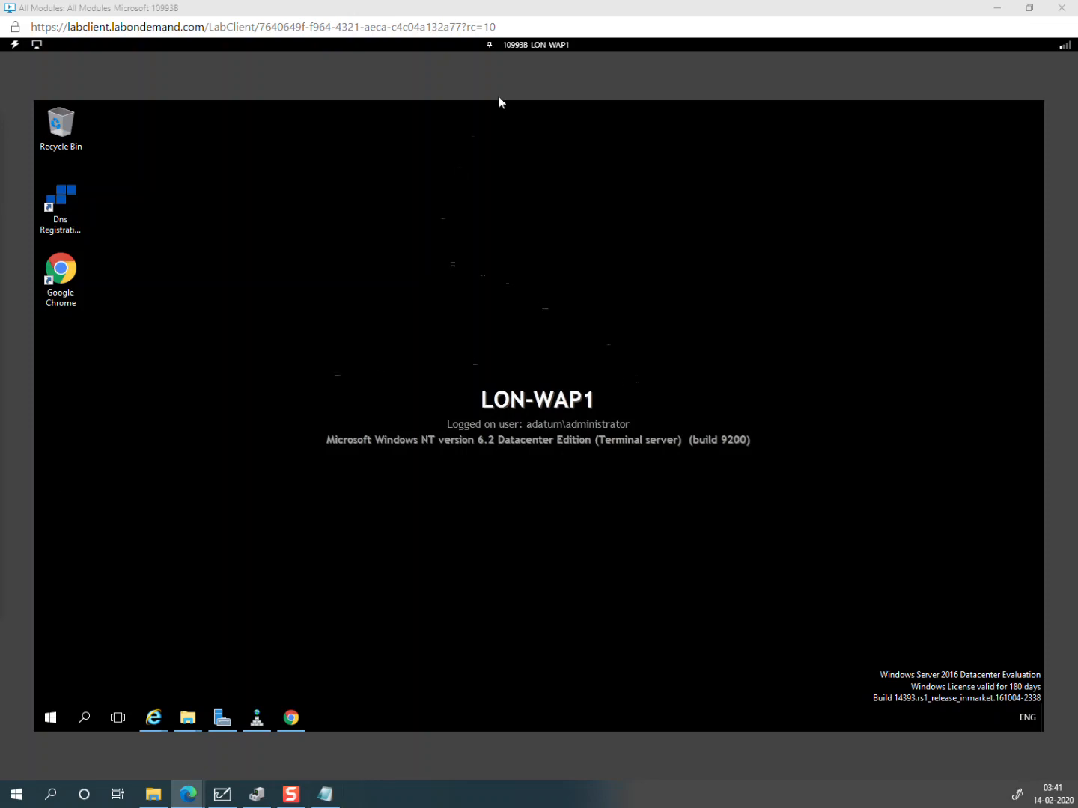
Step: Switch to LON-DC1, send Ctrl+Alt+Delete, and sign in with the administrator password
{"action": "left_click", "coordinate": [547, 50]}
{"action": "left_click", "coordinate": [562, 109]}
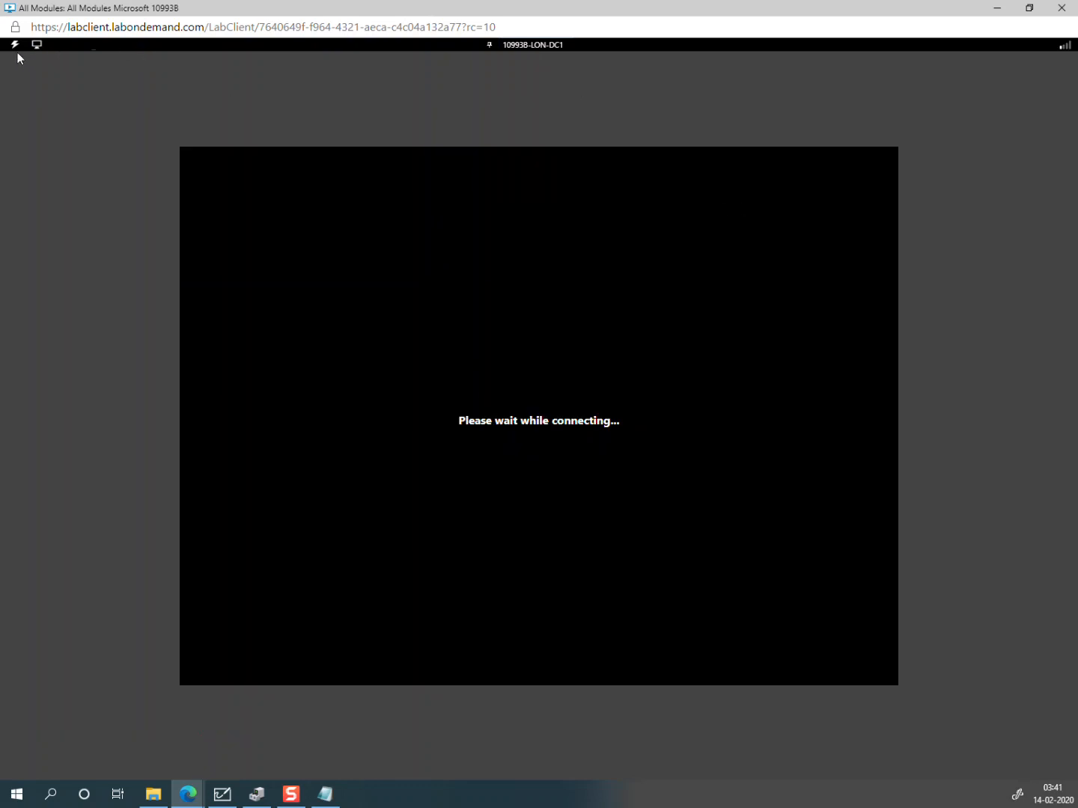
{"action": "left_click", "coordinate": [15, 44]}
{"action": "left_click", "coordinate": [32, 66]}
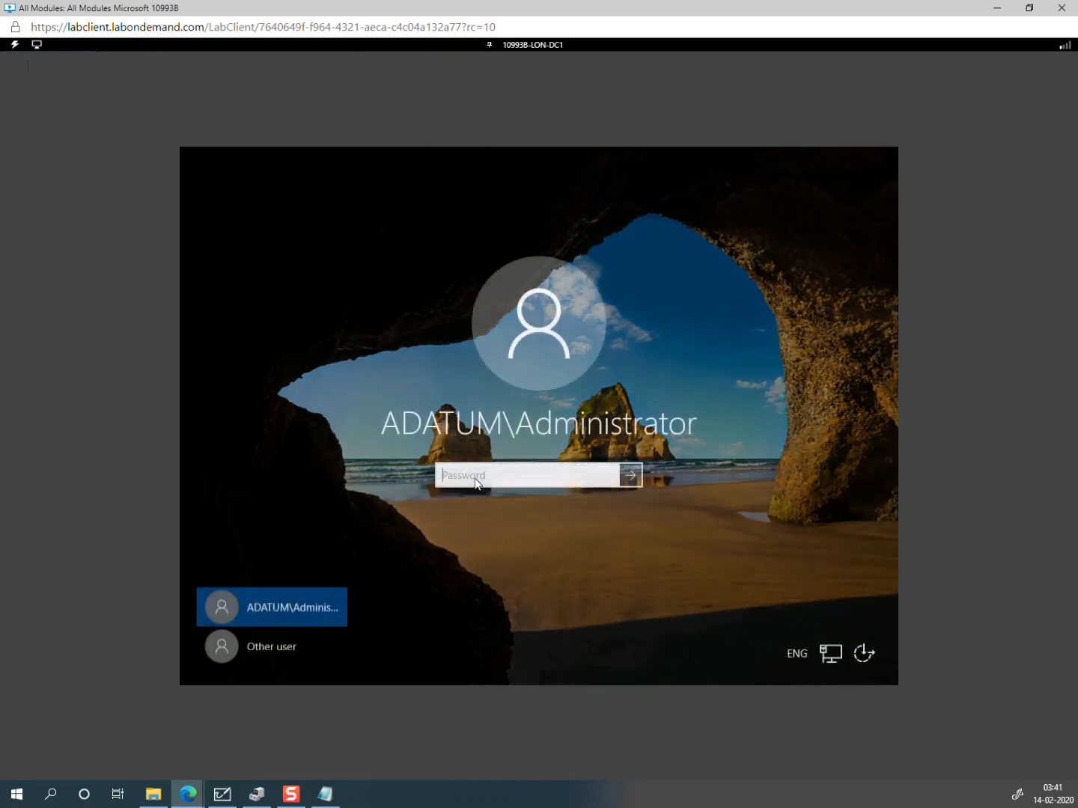
{"action": "type", "text": "Pa55w.rd"}
{"action": "key", "text": "Return"}
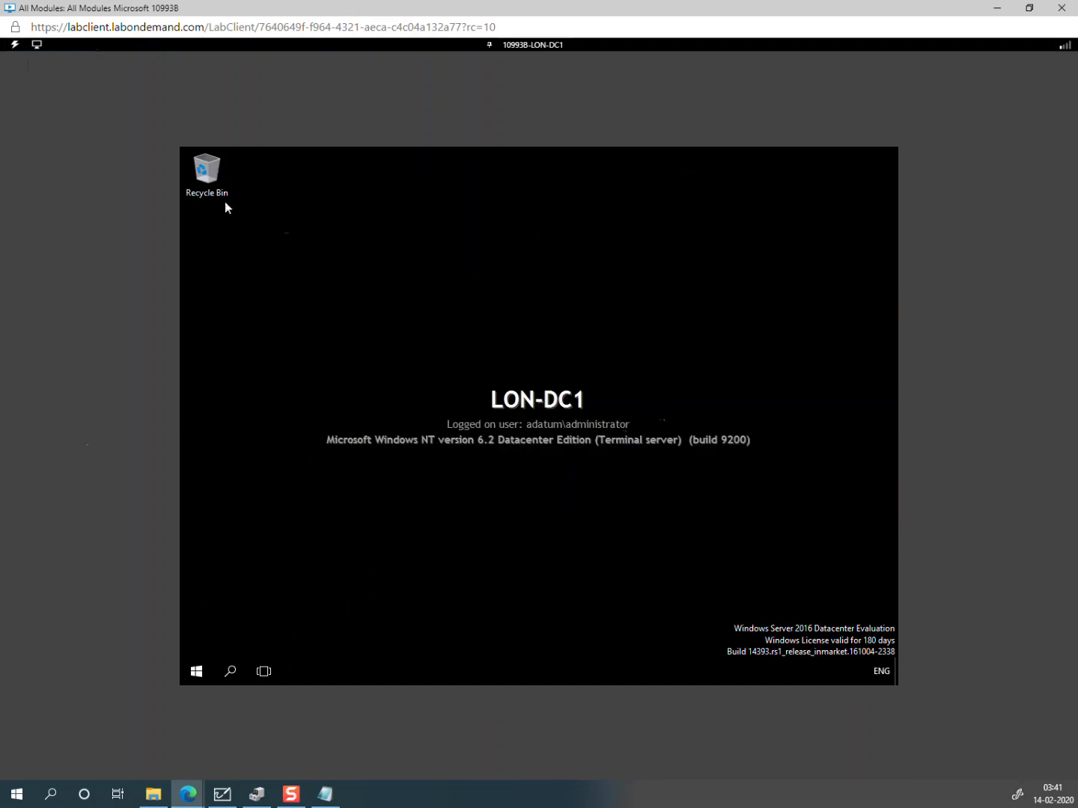
Step: Switch the lab view to full screen
{"action": "left_click", "coordinate": [39, 46]}
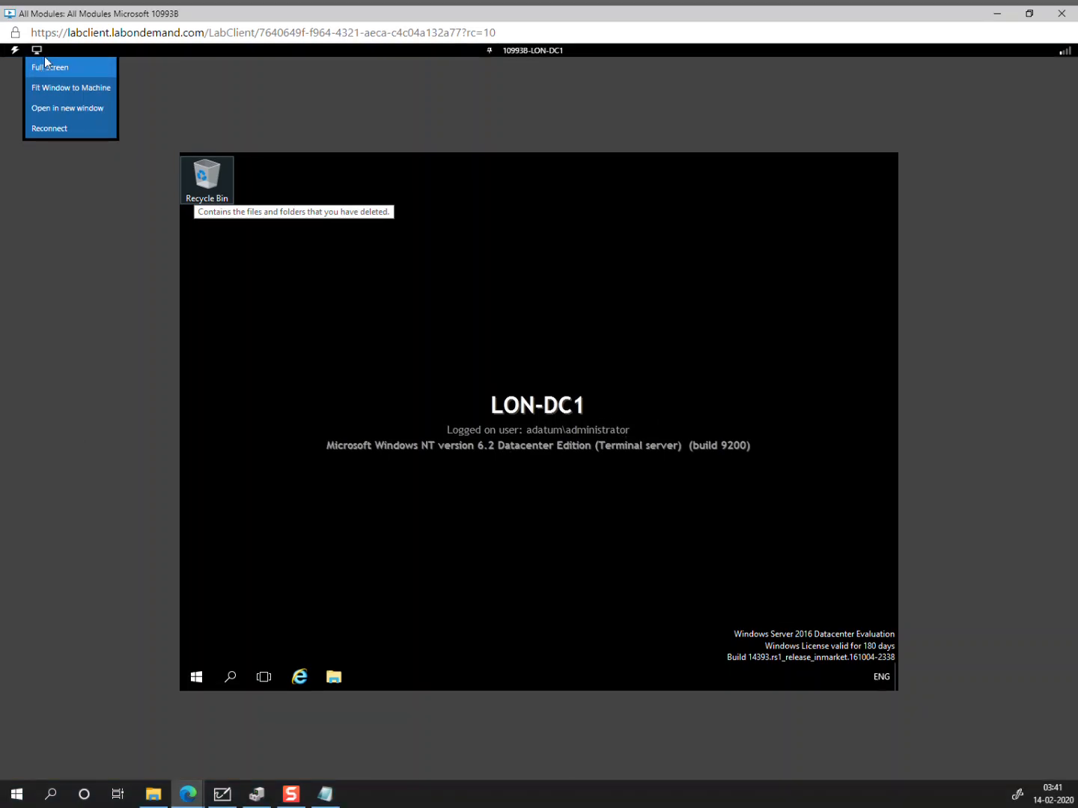
{"action": "left_click", "coordinate": [44, 58]}
{"action": "left_click", "coordinate": [38, 9]}
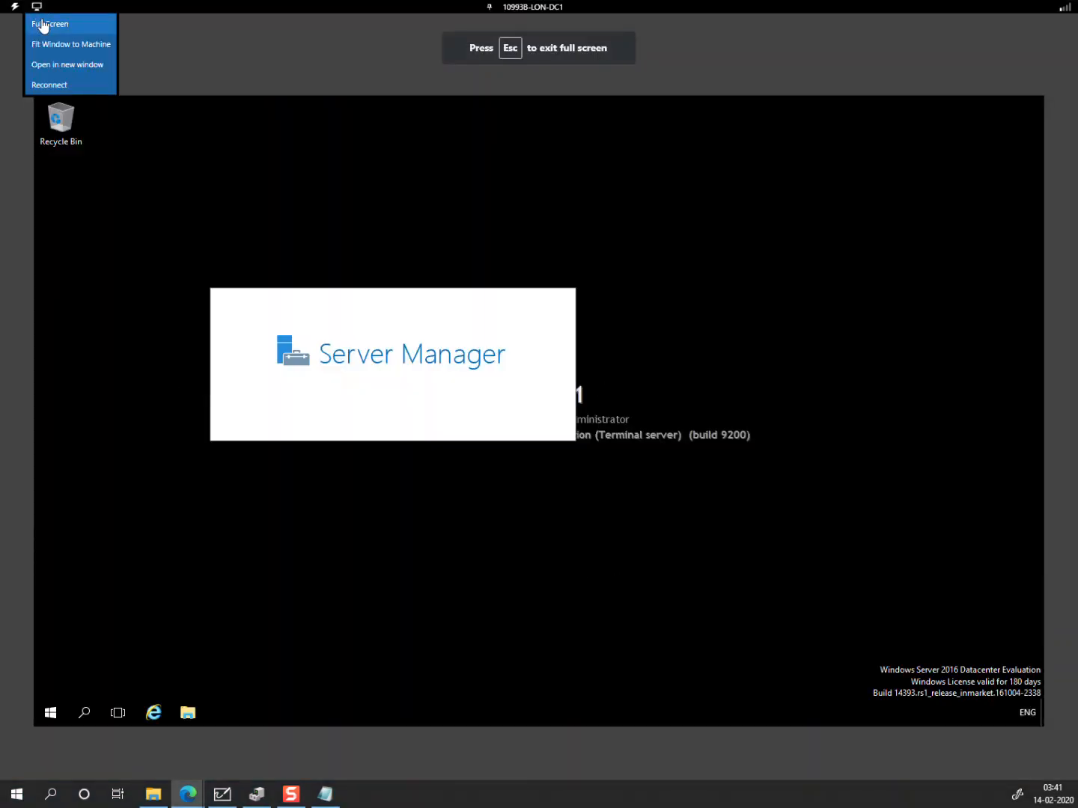
{"action": "left_click", "coordinate": [42, 26]}
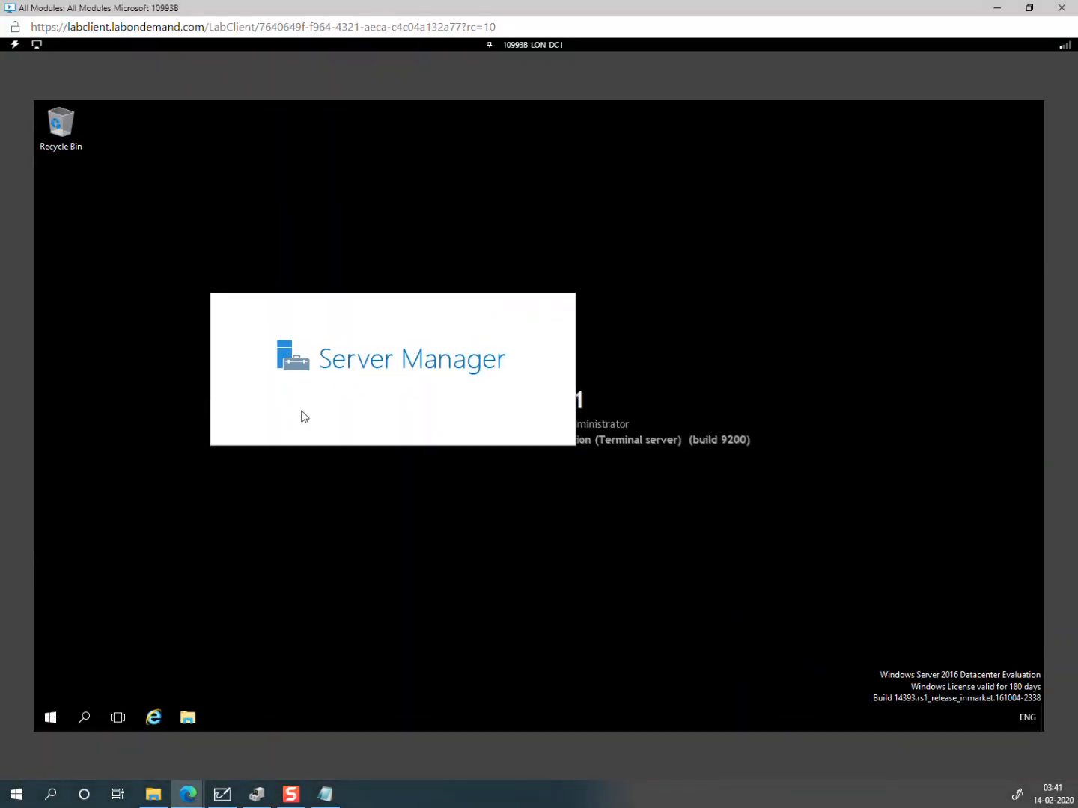
{"action": "left_click", "coordinate": [39, 46]}
{"action": "left_click", "coordinate": [45, 54]}
{"action": "left_click", "coordinate": [37, 45]}
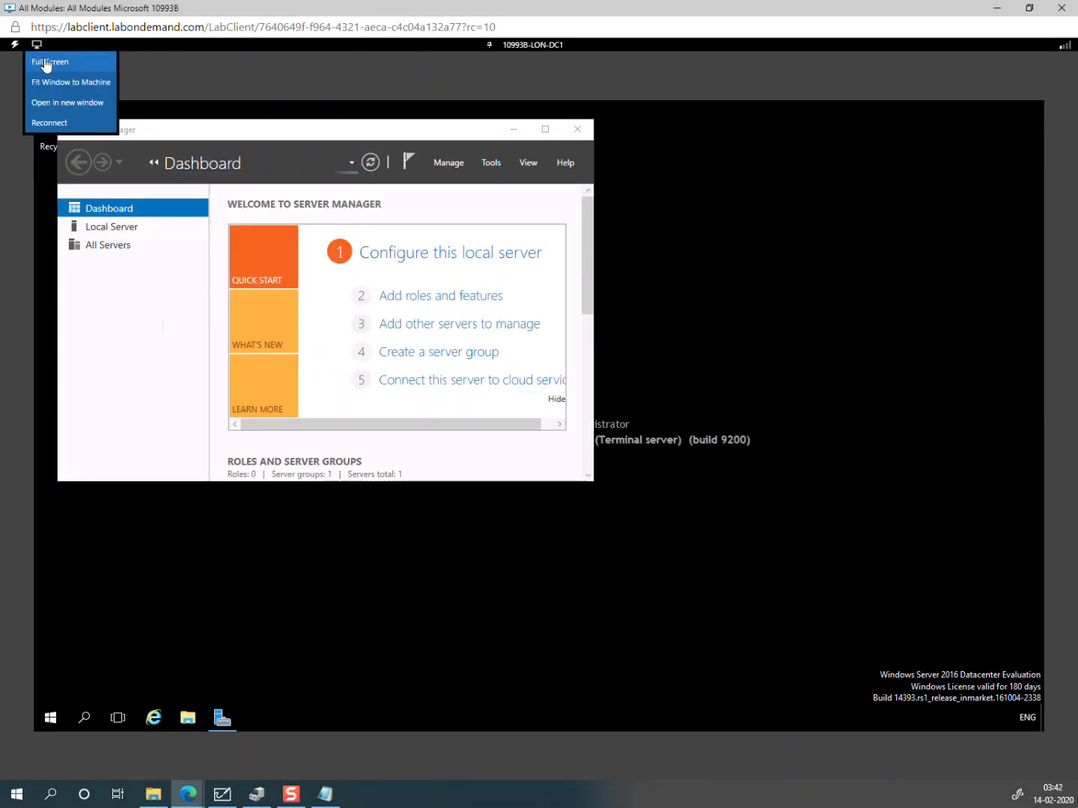
{"action": "left_click", "coordinate": [44, 60]}
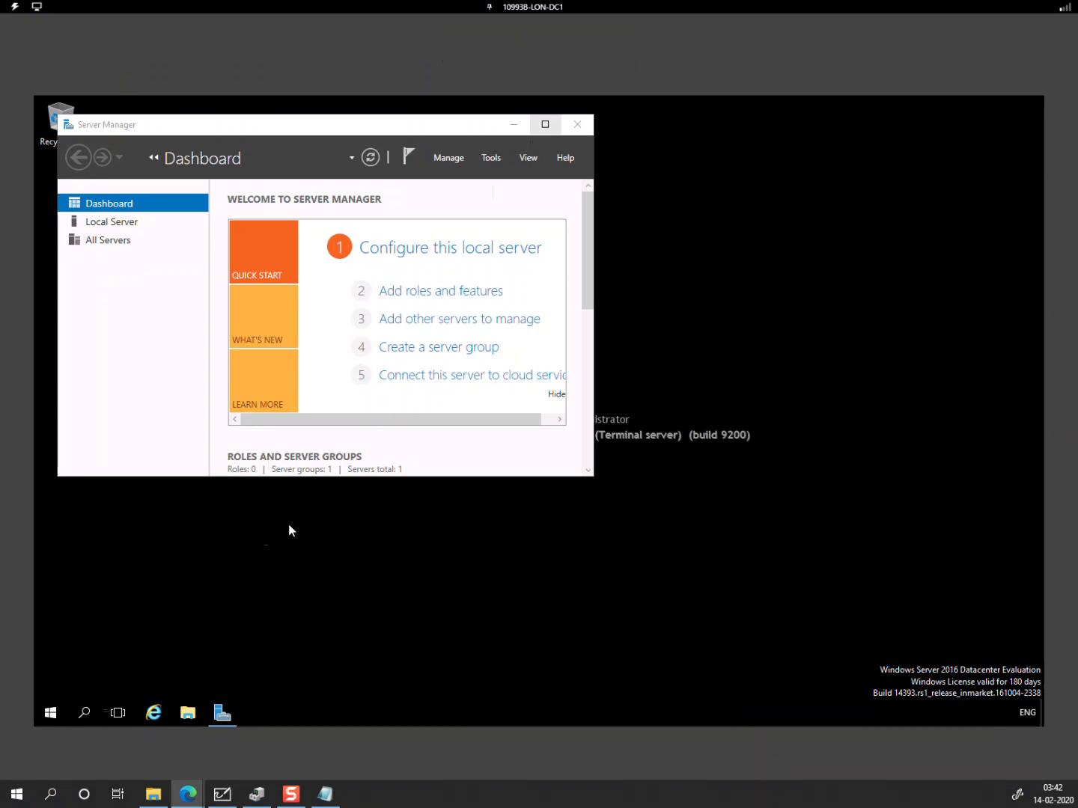
Step: Launch Windows PowerShell as Administrator from the Start menu
{"action": "key", "text": "super"}
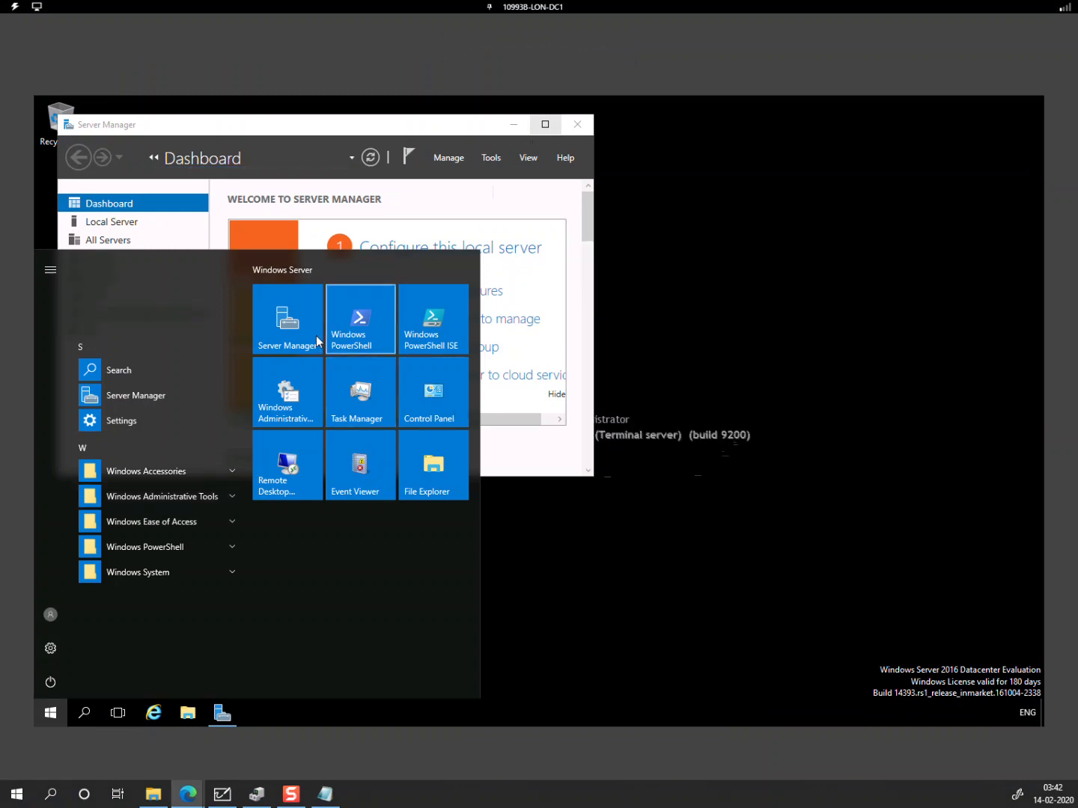
{"action": "right_click", "coordinate": [367, 335]}
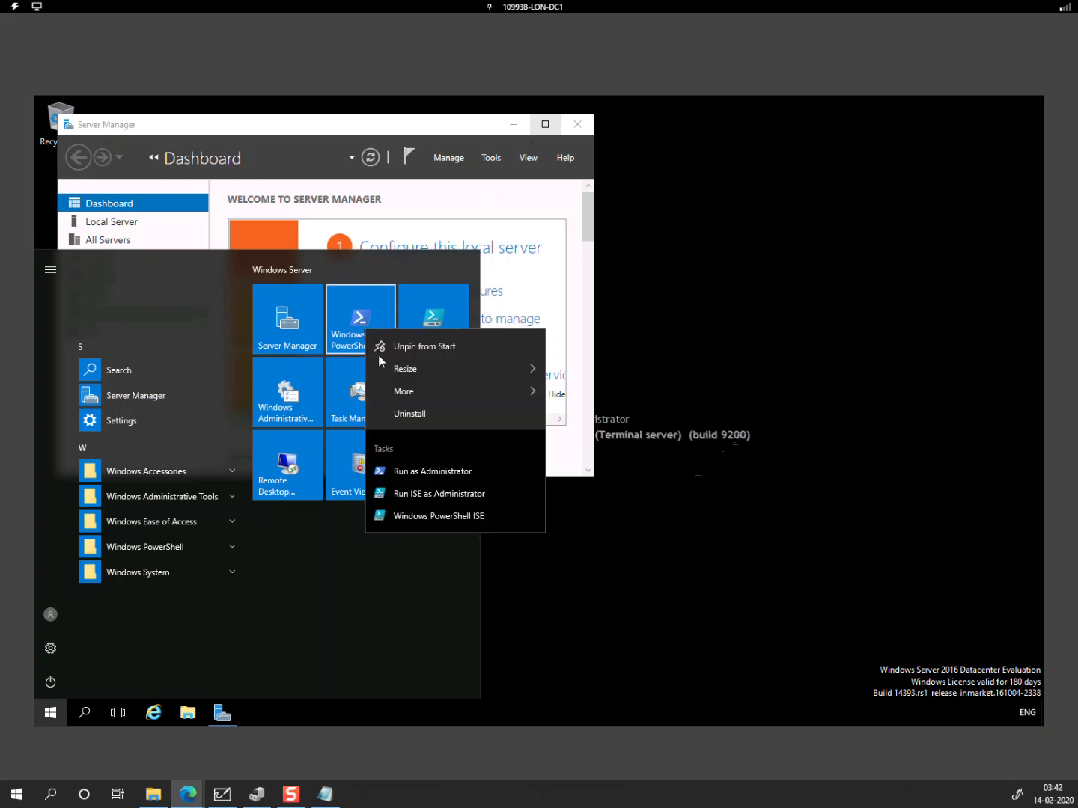
{"action": "left_click", "coordinate": [460, 471]}
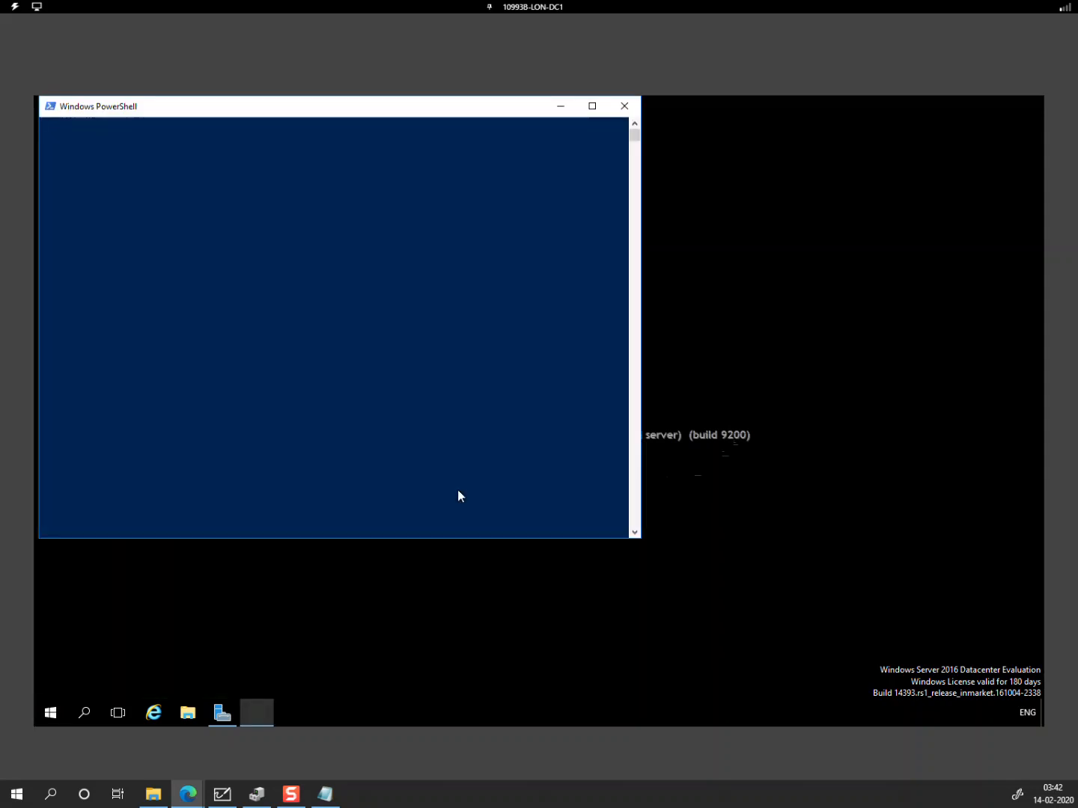
Step: Set the console font size to 24, then type Add-KdsRootKey -EffectiveTime ((get-date).addhours(-10))
{"action": "right_click", "coordinate": [223, 110]}
{"action": "left_click", "coordinate": [260, 247]}
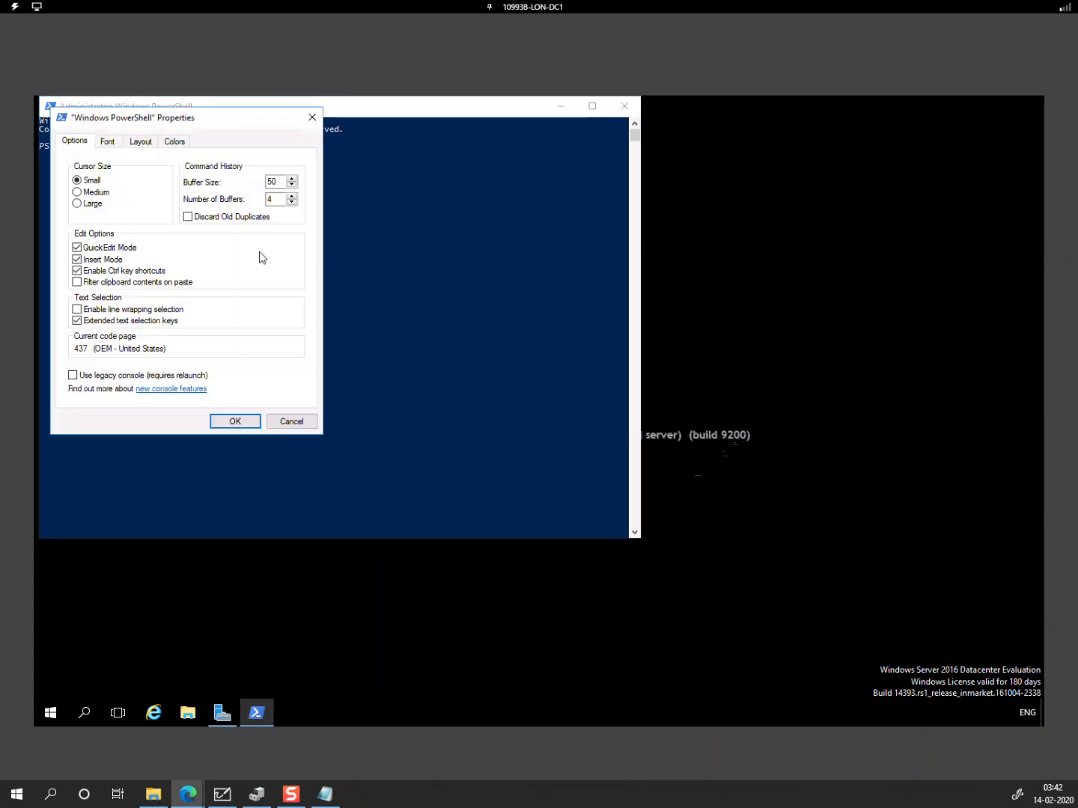
{"action": "left_click", "coordinate": [107, 141]}
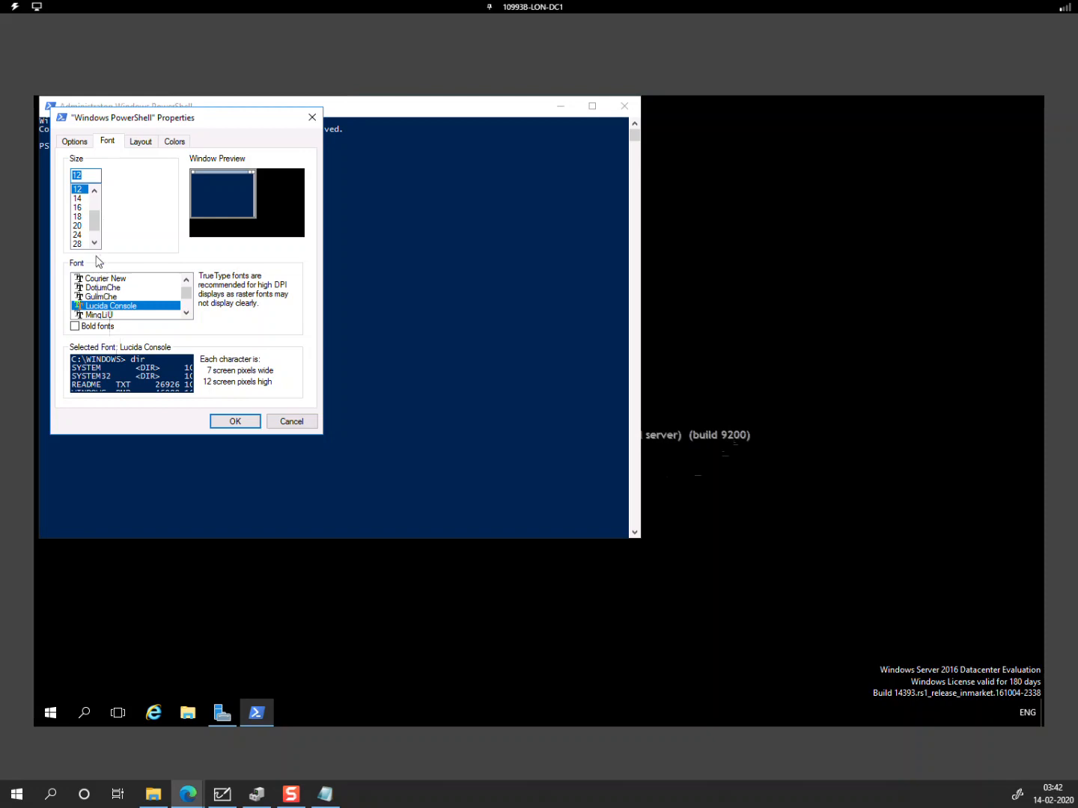
{"action": "left_click", "coordinate": [77, 235]}
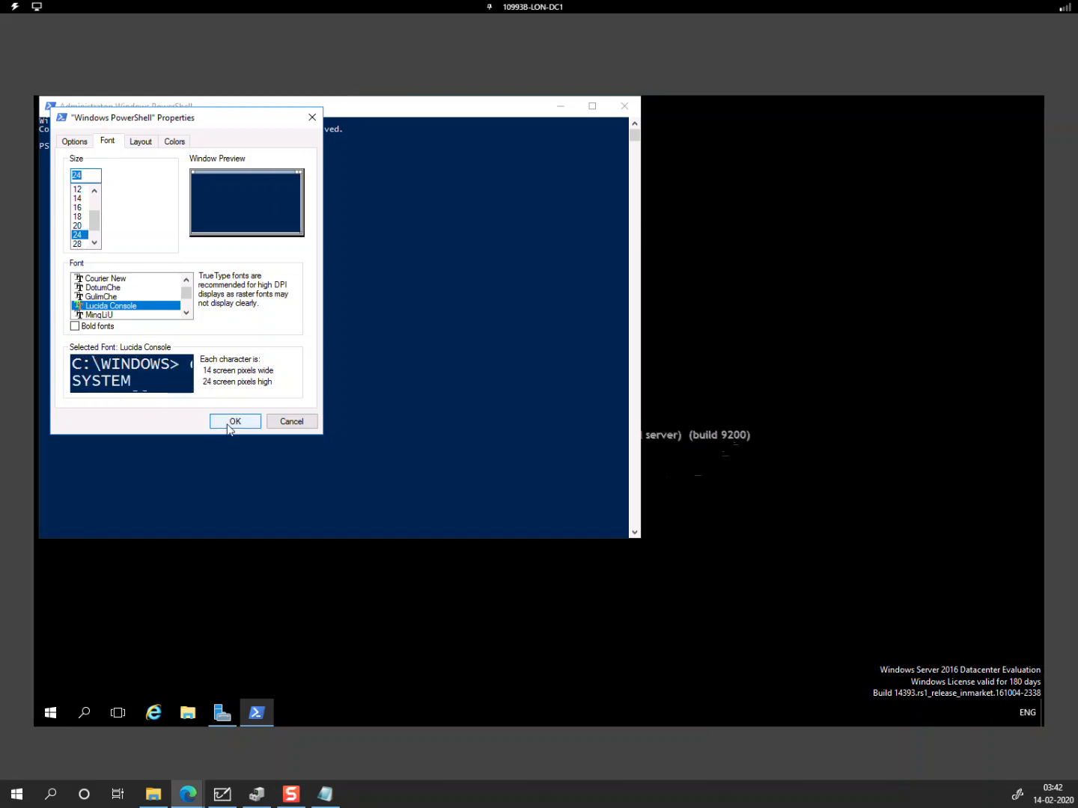
{"action": "left_click", "coordinate": [231, 425]}
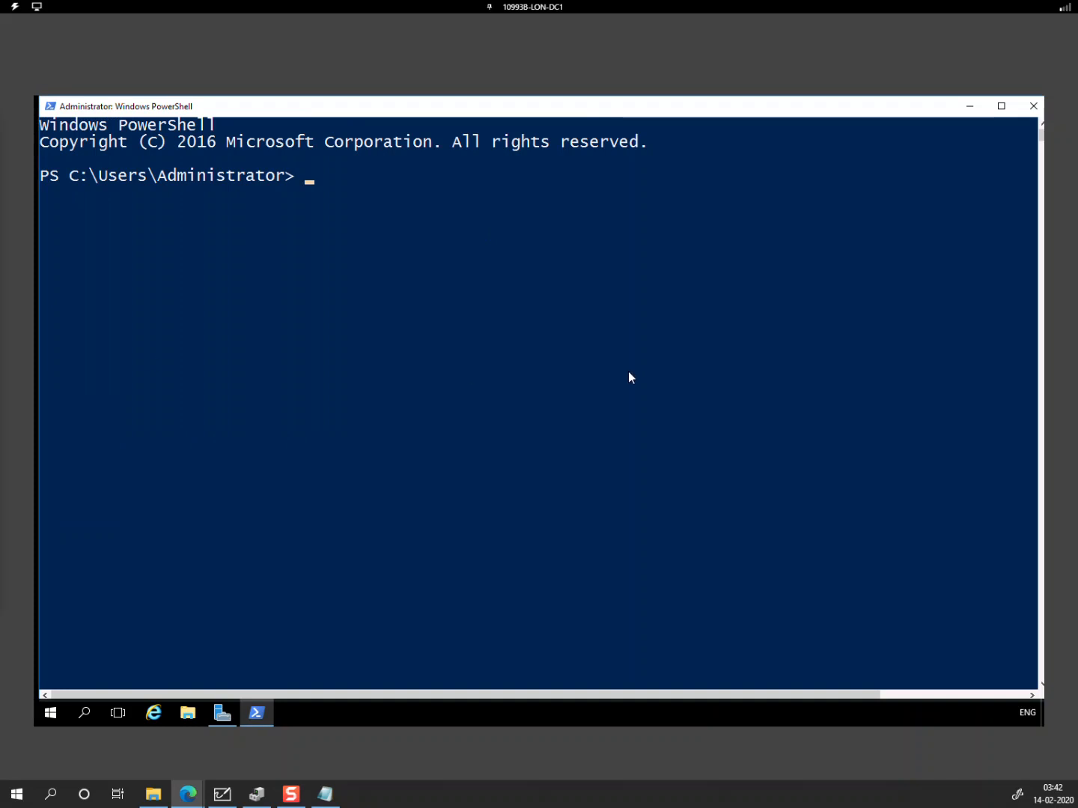
{"action": "type", "text": "Add-KdsRootKey -EffectiveTime ((get-date).addhours(-10))"}
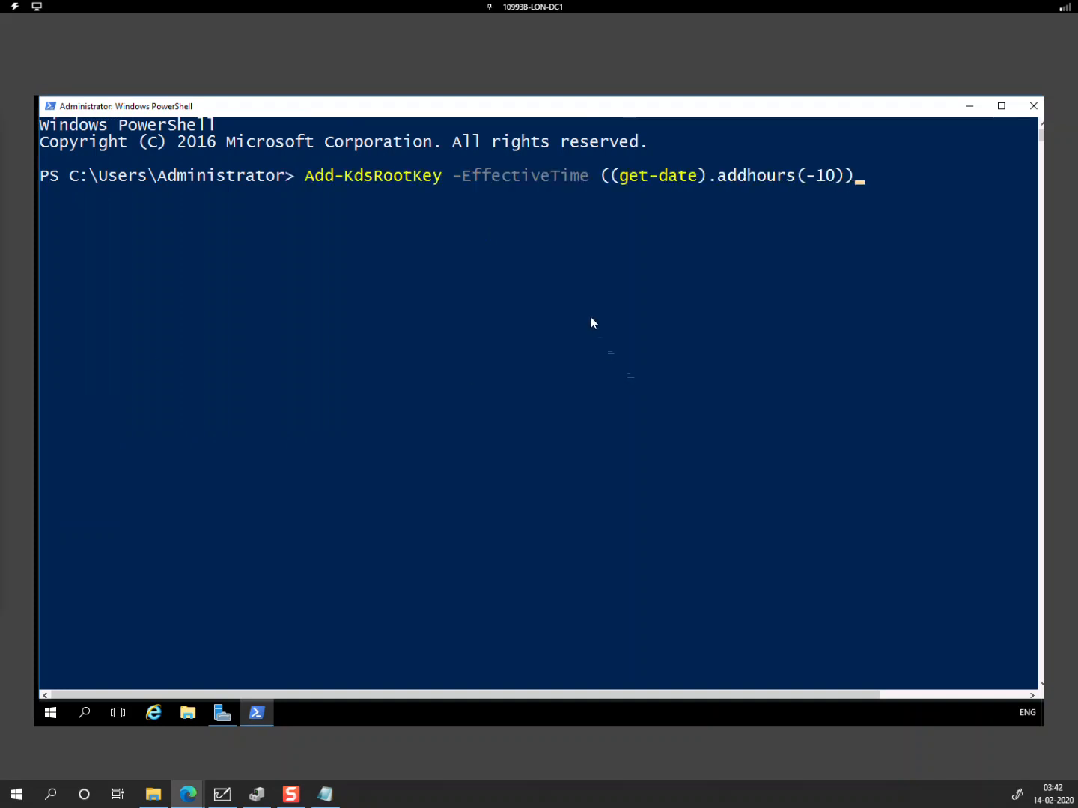
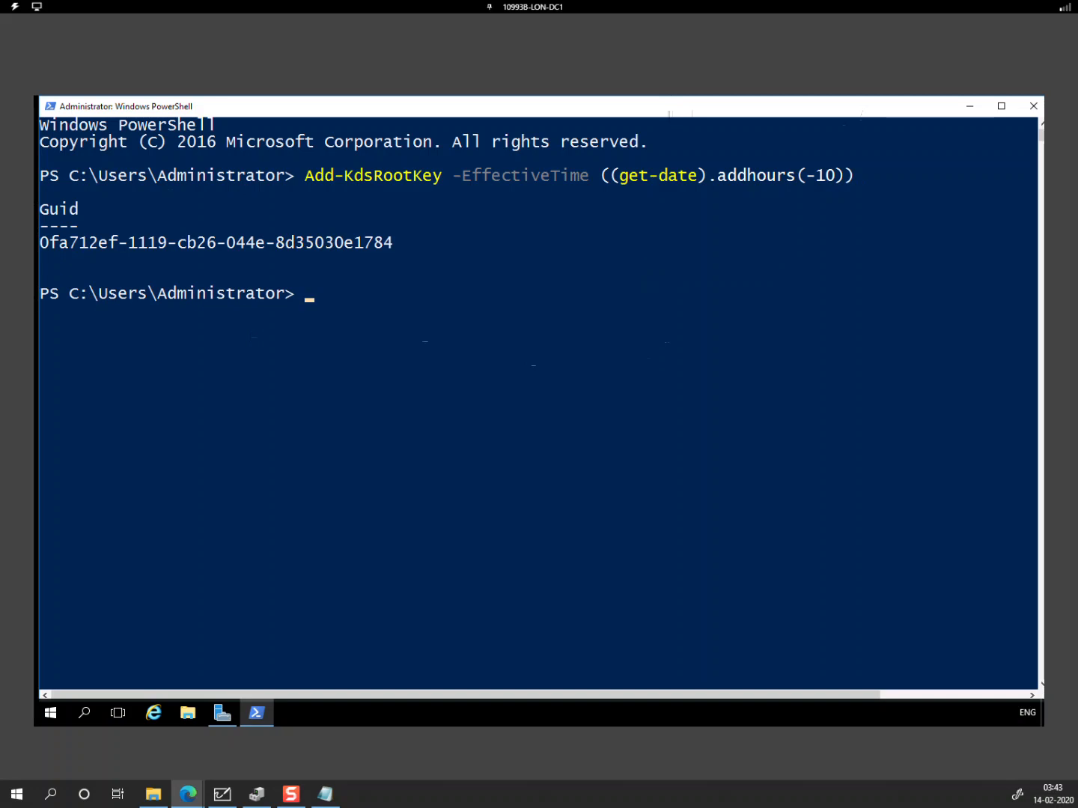
Step: Leave the KDS root key output in PowerShell and bring up the on-prem-to-AAD whiteboard diagram
{"action": "left_click", "coordinate": [223, 794]}
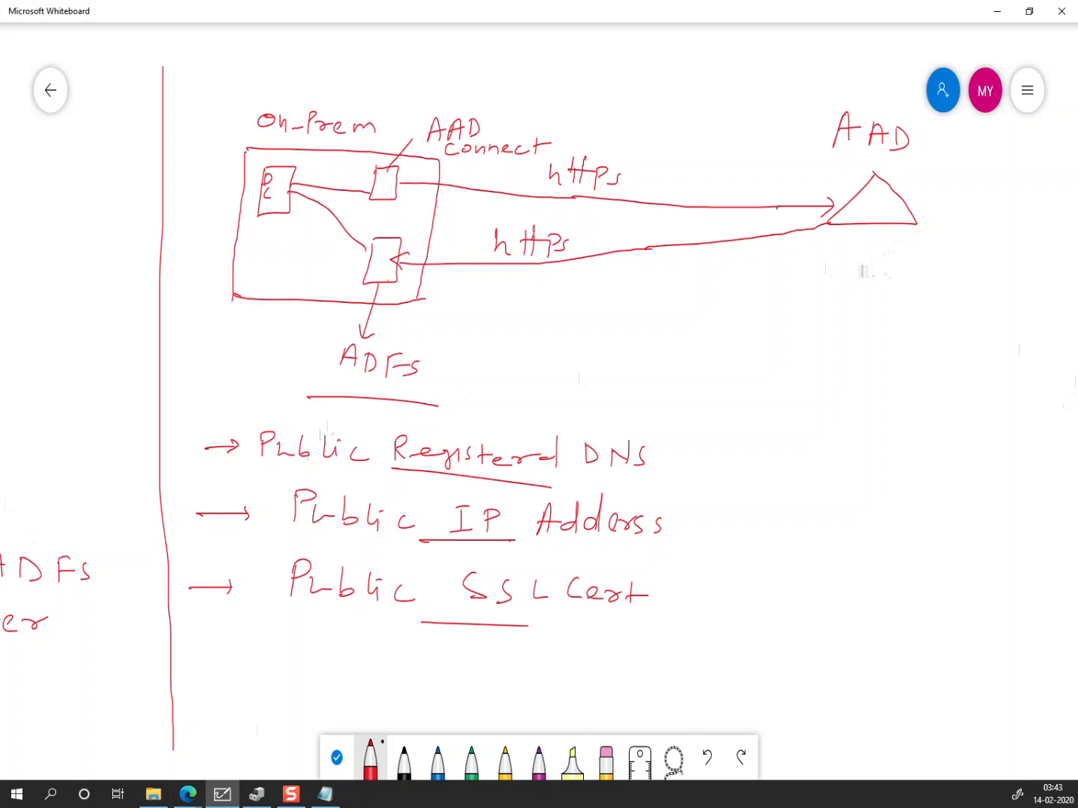
Step: Copy companyee4247.onelearndns.com from the notes and paste it into a new whiteboard text box
{"action": "left_click", "coordinate": [327, 792]}
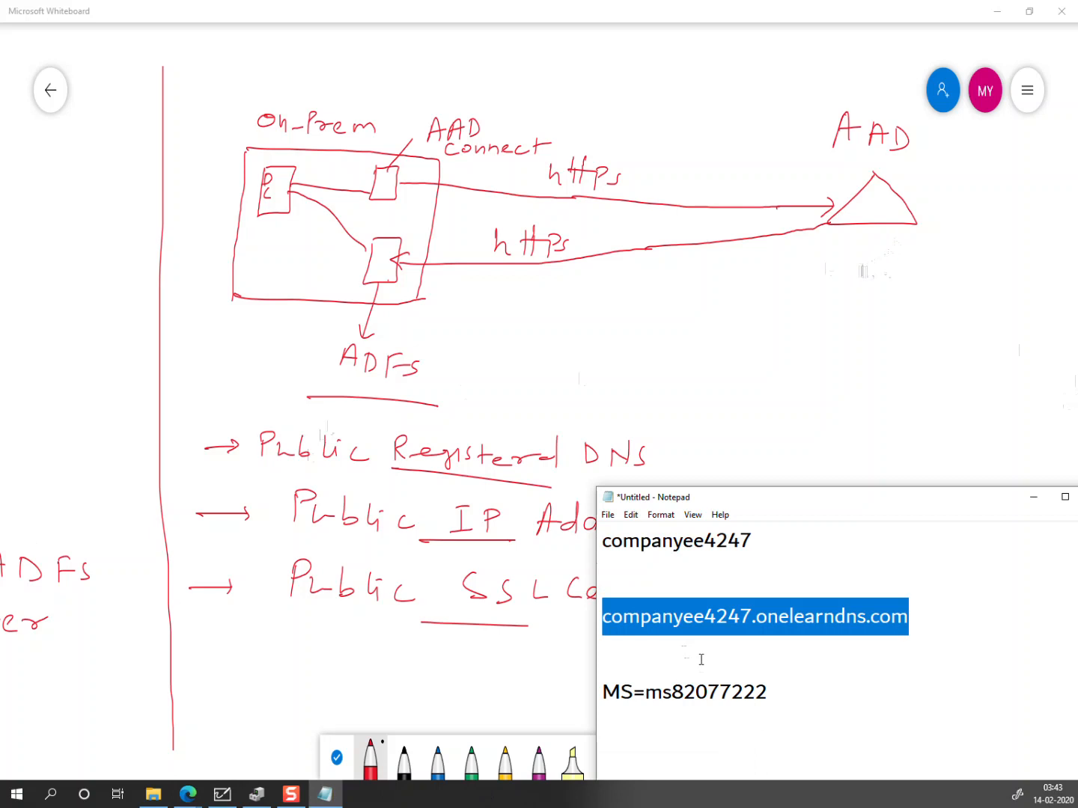
{"action": "right_click", "coordinate": [711, 629]}
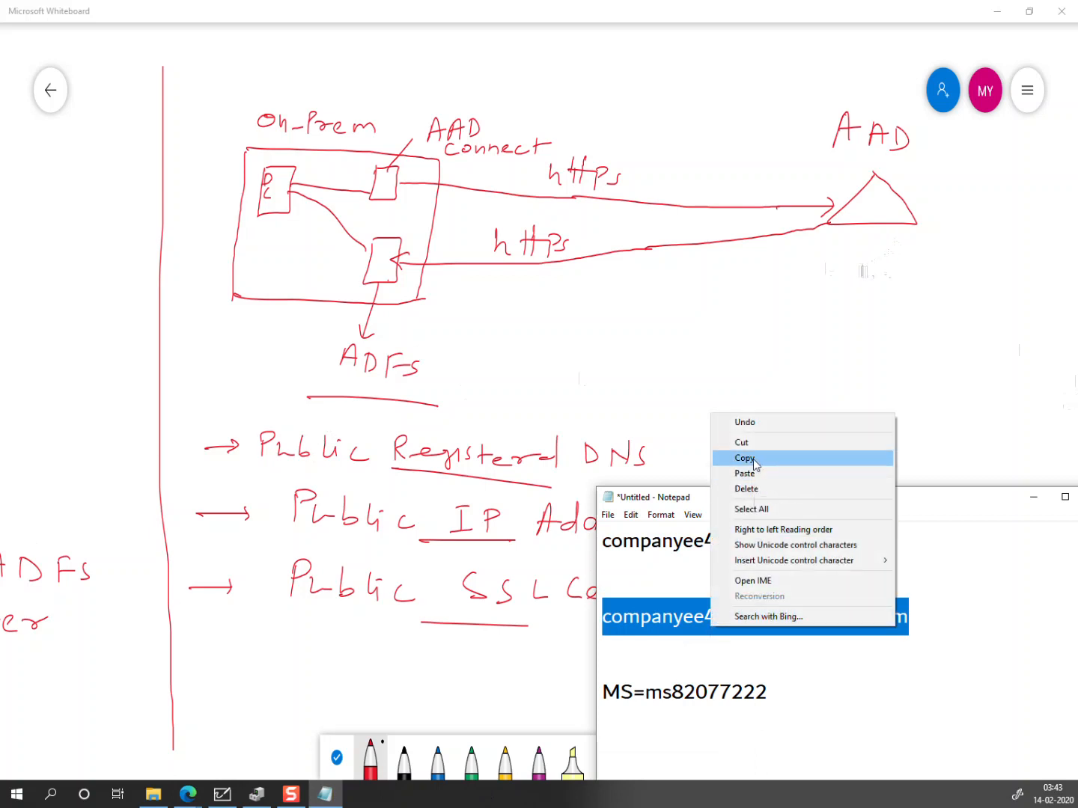
{"action": "left_click", "coordinate": [756, 460]}
{"action": "left_click", "coordinate": [852, 278]}
{"action": "right_click", "coordinate": [849, 260]}
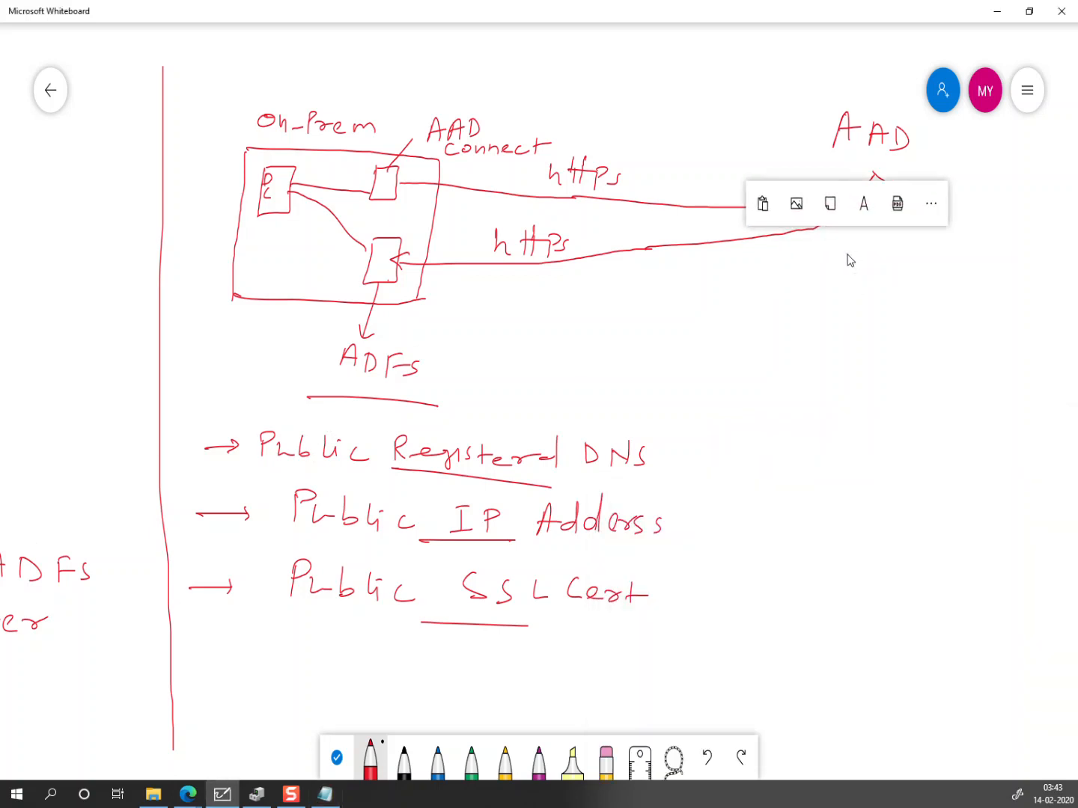
{"action": "left_click", "coordinate": [861, 202]}
{"action": "right_click", "coordinate": [877, 254]}
{"action": "left_click", "coordinate": [874, 206]}
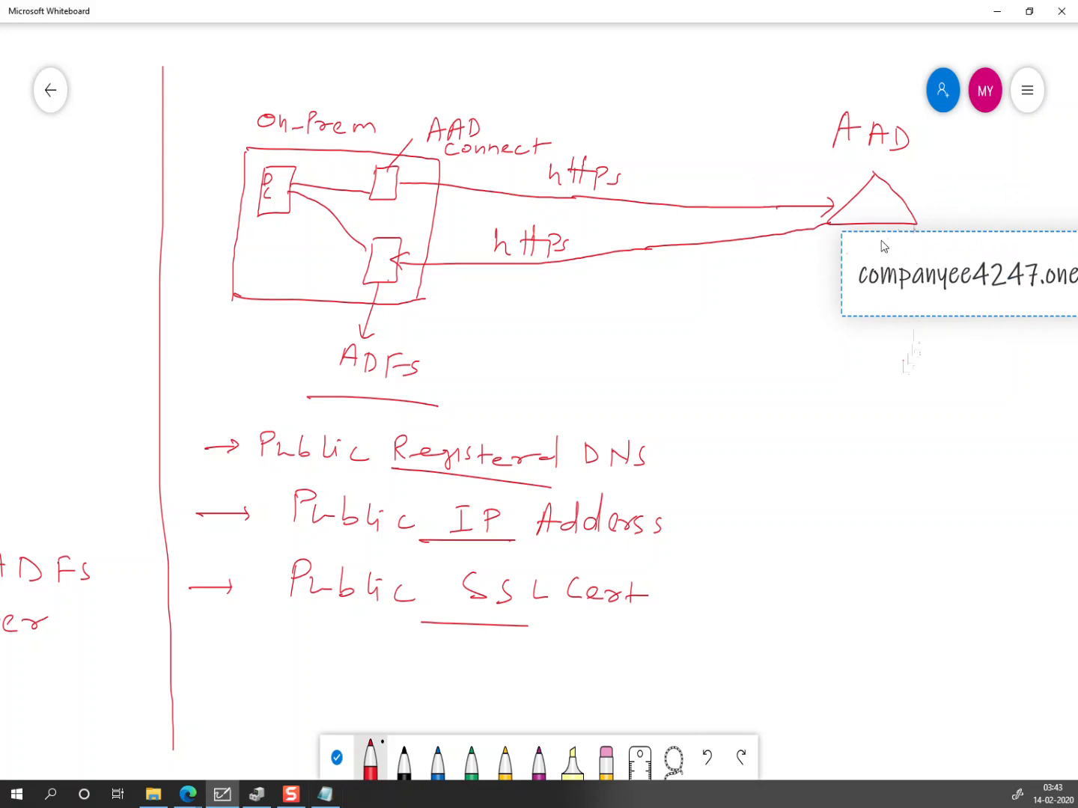
Step: Move the companyee4247.onelearndns.com label beside the AAD triangle
{"action": "left_click", "coordinate": [334, 764]}
{"action": "left_click_drag", "start_coordinate": [834, 424], "coordinate": [765, 424]}
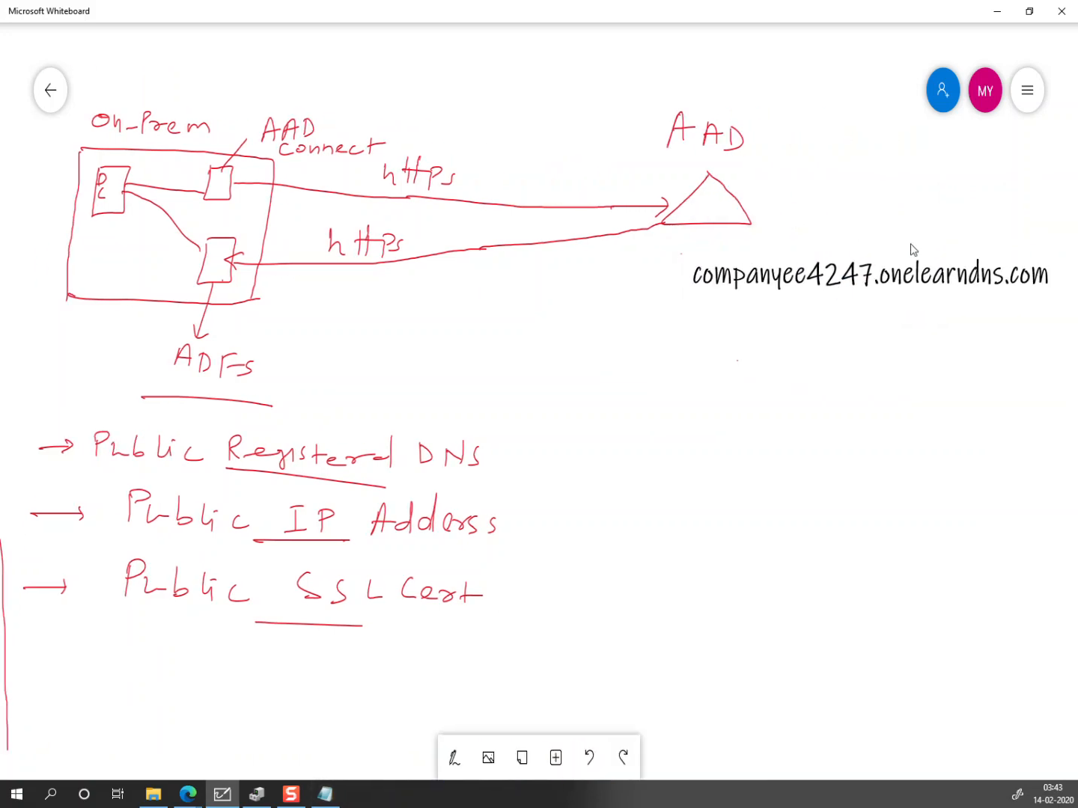
{"action": "left_click_drag", "start_coordinate": [883, 276], "coordinate": [909, 212]}
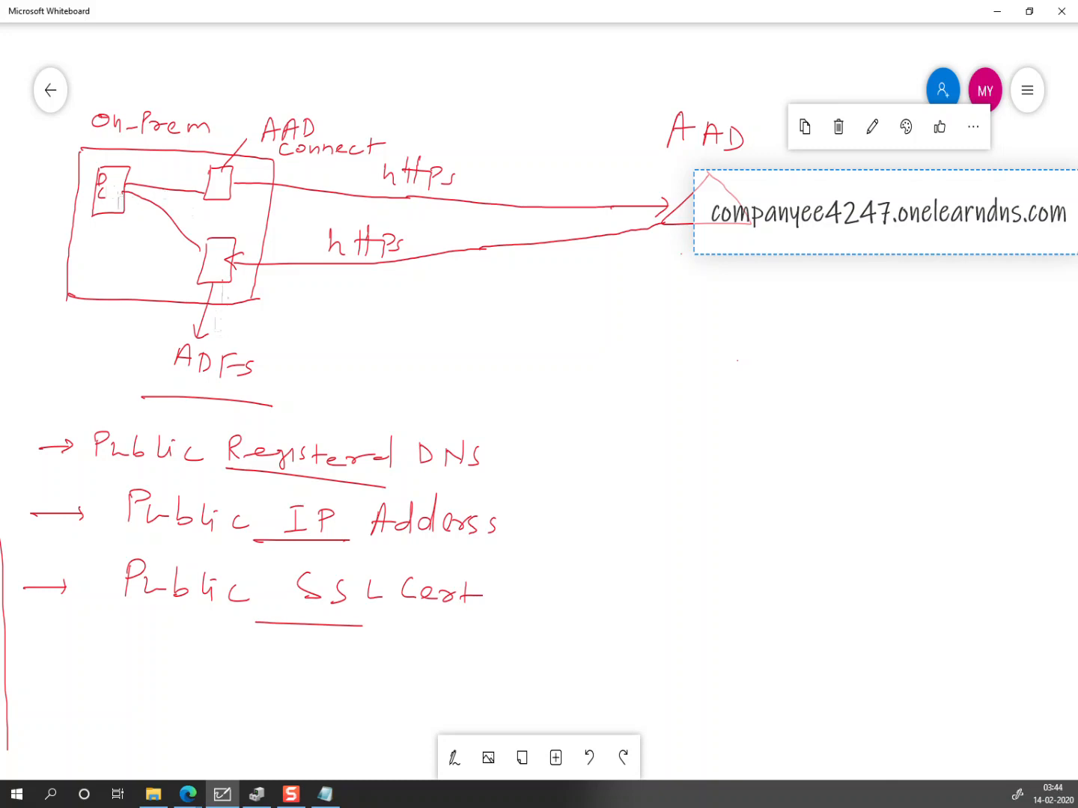
{"action": "key", "text": "alt+Tab"}
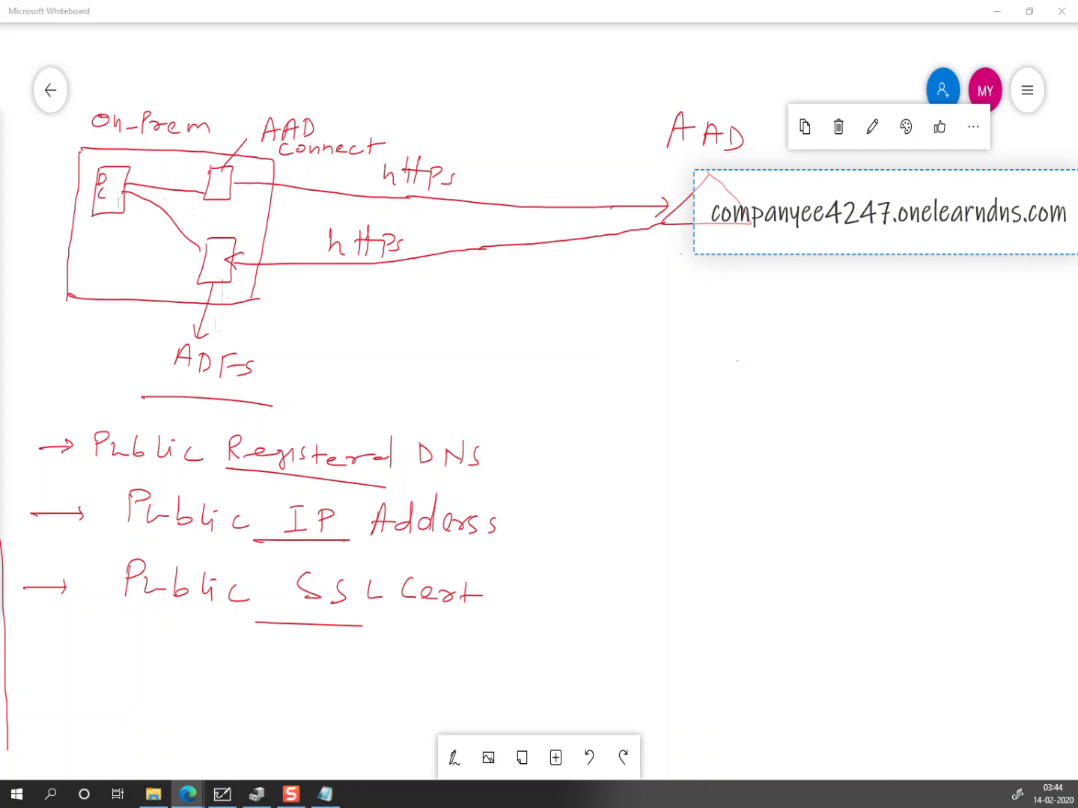
{"action": "left_click", "coordinate": [461, 763]}
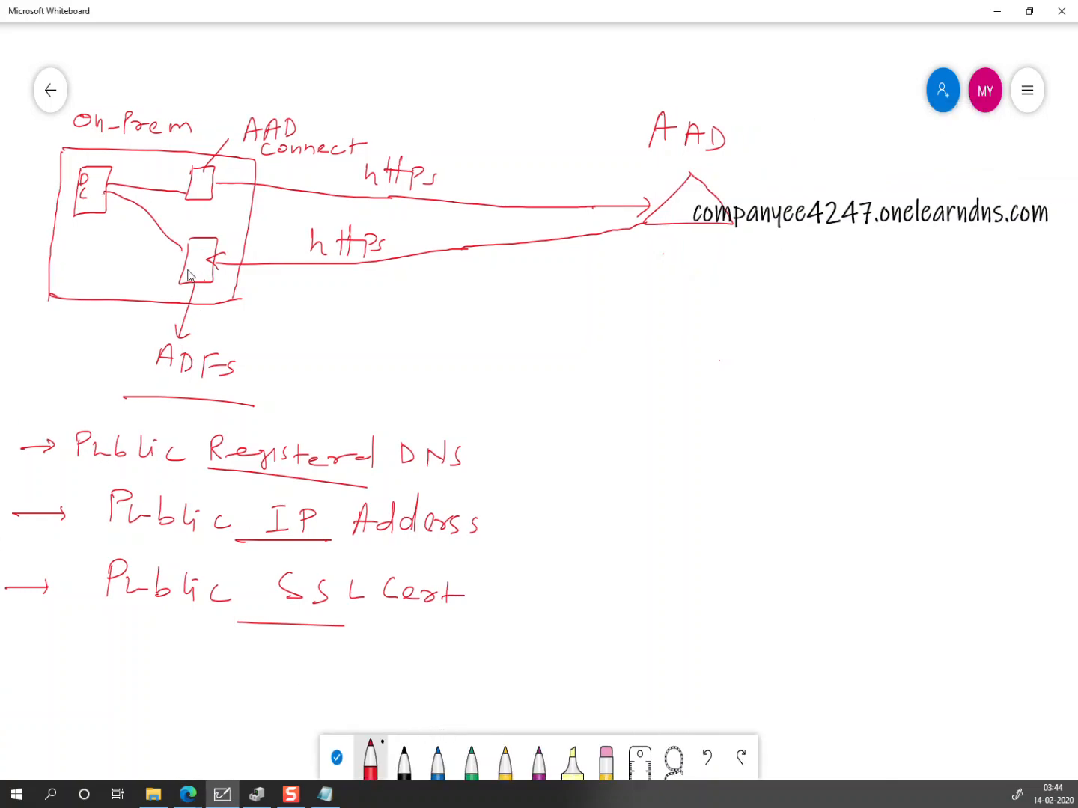
Step: Draw an arrow from the DC box for Adatum.com, then return to the remote server's PowerShell
{"action": "mouse_move", "coordinate": [76, 215]}
{"action": "left_mouse_down"}
{"action": "mouse_move", "coordinate": [42, 242]}
{"action": "mouse_move", "coordinate": [37, 230]}
{"action": "mouse_move", "coordinate": [19, 279]}
{"action": "mouse_move", "coordinate": [27, 290]}
{"action": "mouse_move", "coordinate": [33, 271]}
{"action": "mouse_move", "coordinate": [75, 262]}
{"action": "mouse_move", "coordinate": [104, 263]}
{"action": "mouse_move", "coordinate": [116, 277]}
{"action": "mouse_move", "coordinate": [156, 267]}
{"action": "left_mouse_up"}
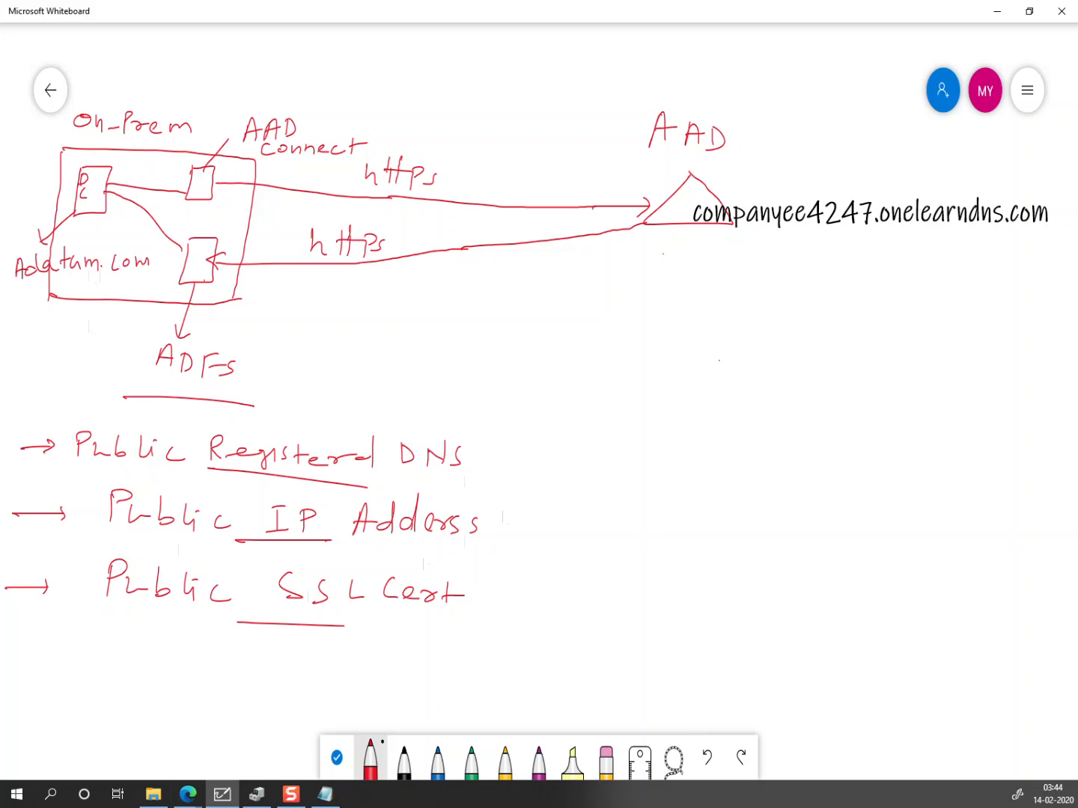
{"action": "key", "text": "alt+Tab"}
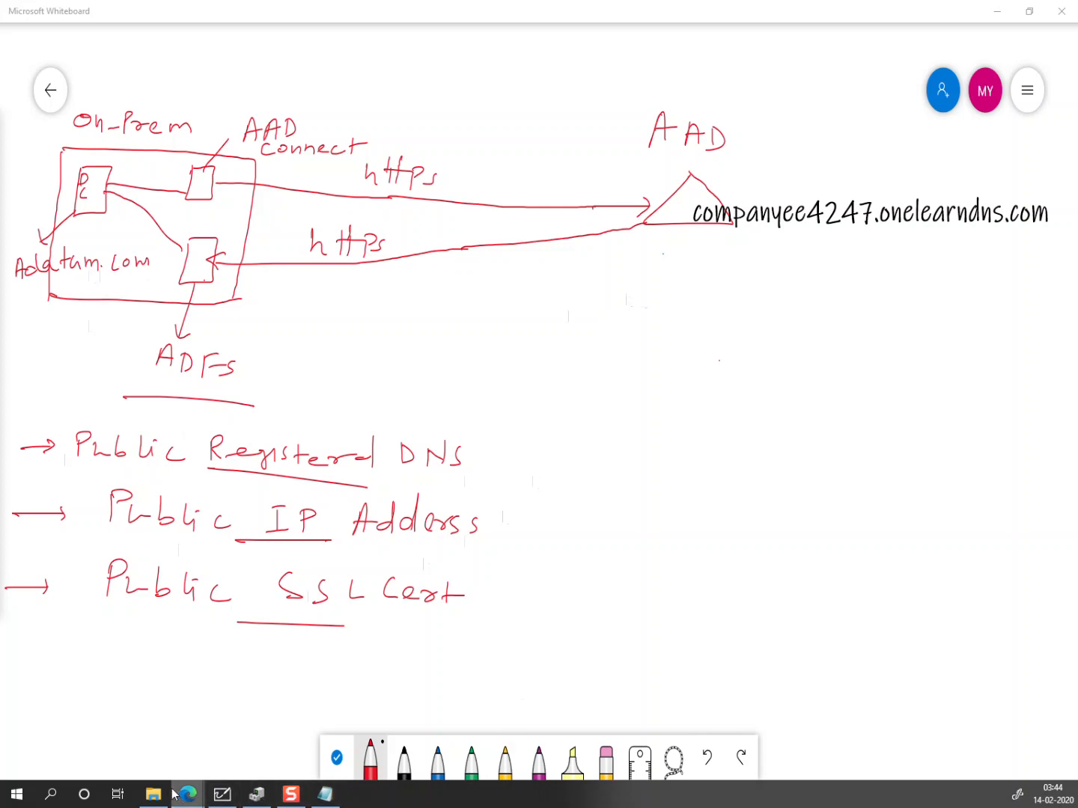
{"action": "mouse_move", "coordinate": [187, 794]}
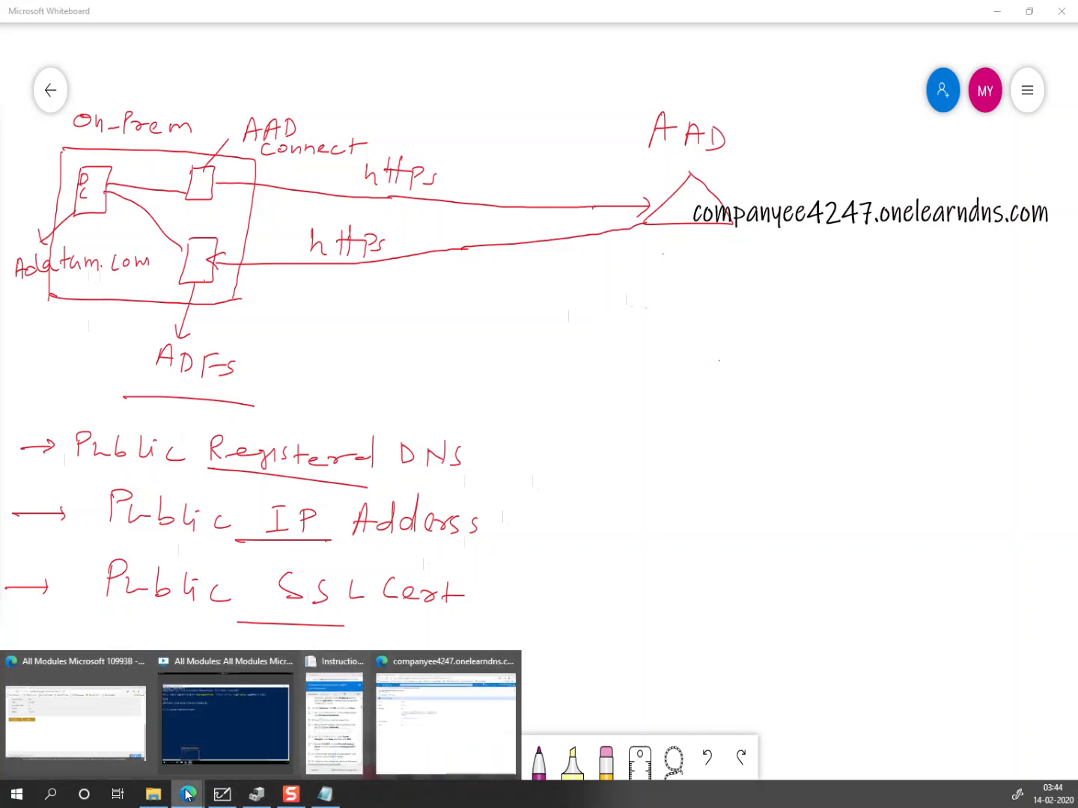
{"action": "left_click", "coordinate": [219, 705]}
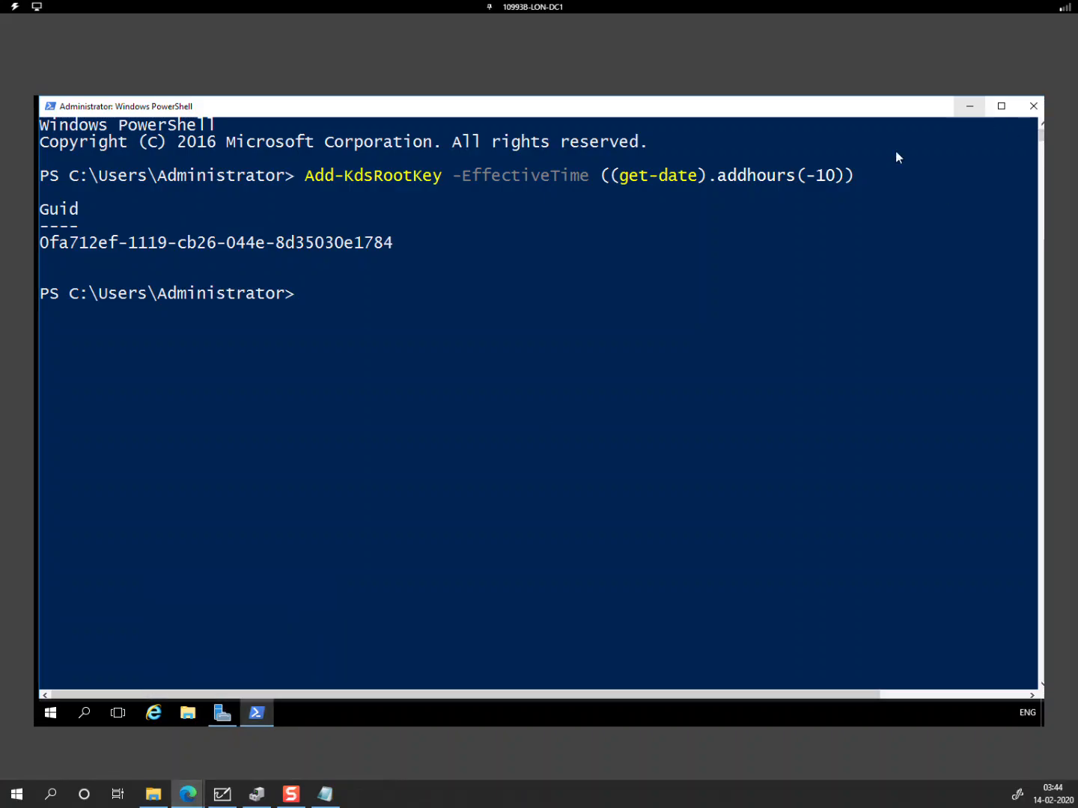
Step: Open DNS Manager from Server Manager Tools and expand LON-DC1 to the Adatum.com zone records
{"action": "left_click", "coordinate": [969, 106]}
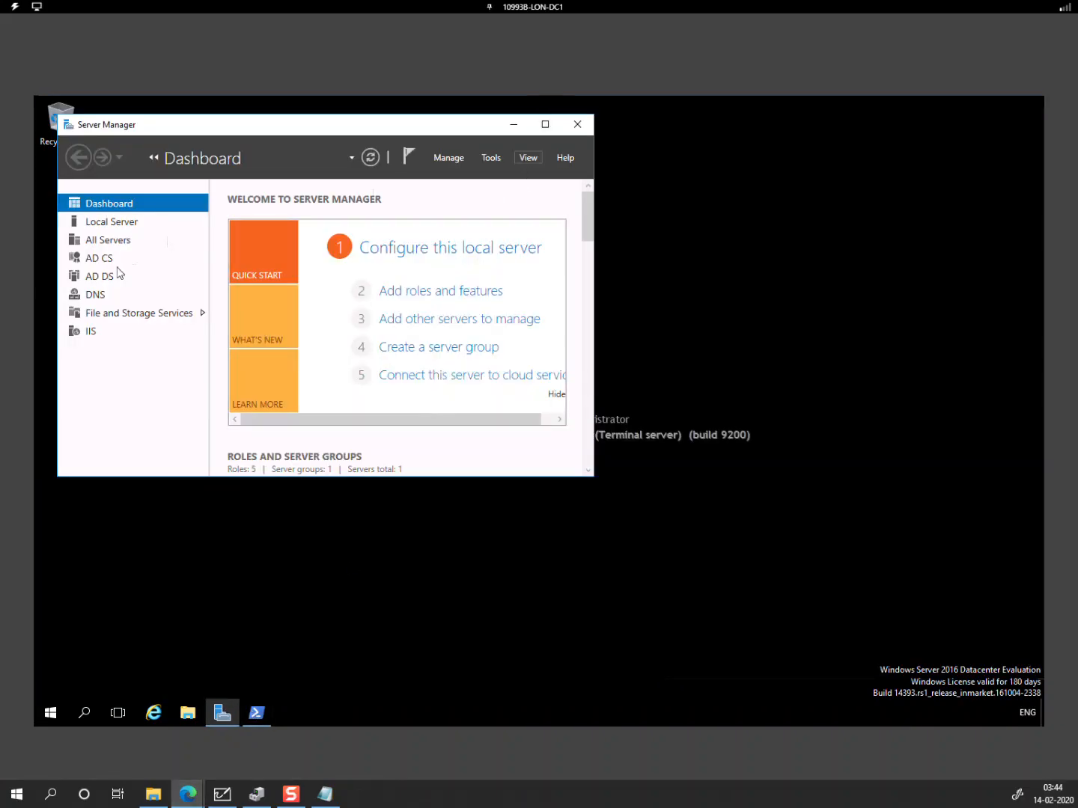
{"action": "left_click", "coordinate": [544, 125]}
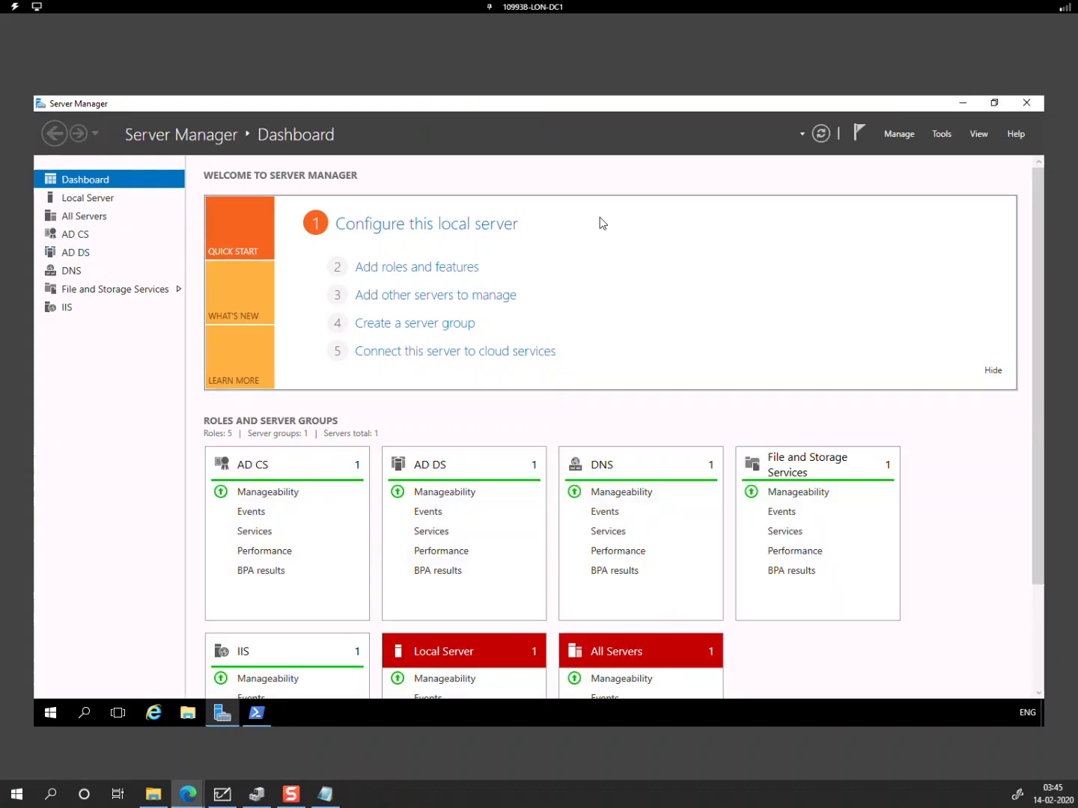
{"action": "left_click", "coordinate": [936, 137]}
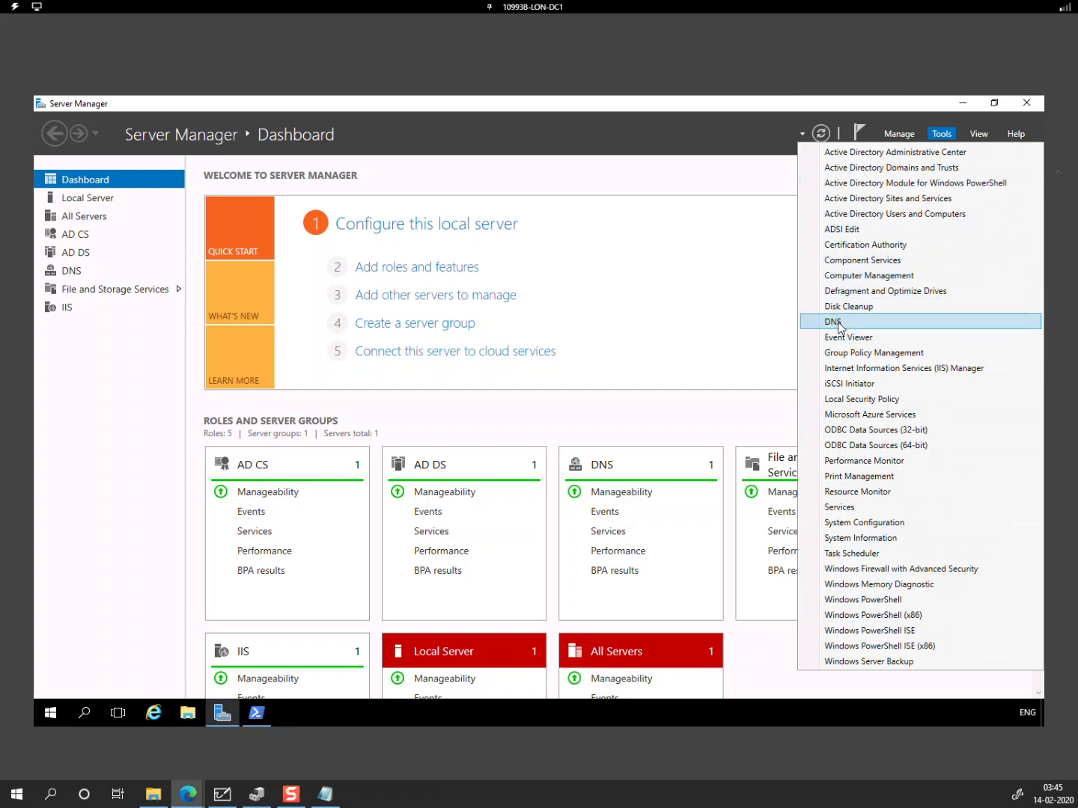
{"action": "left_click", "coordinate": [874, 325]}
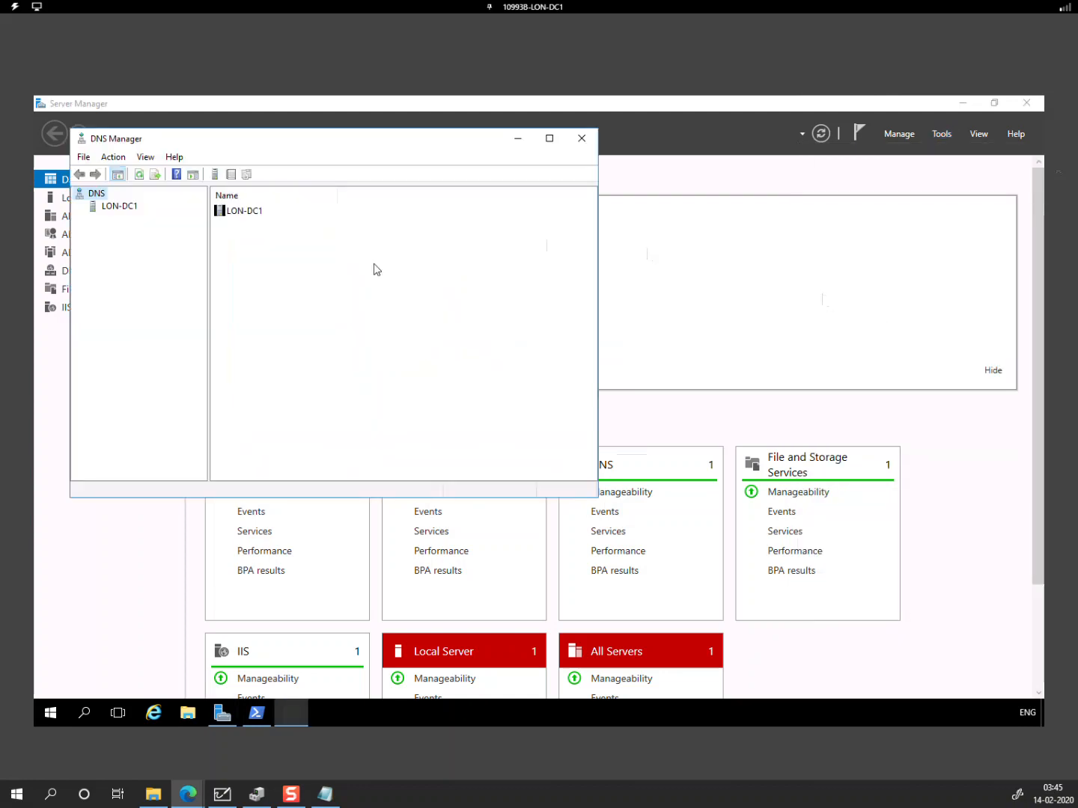
{"action": "left_click", "coordinate": [549, 138]}
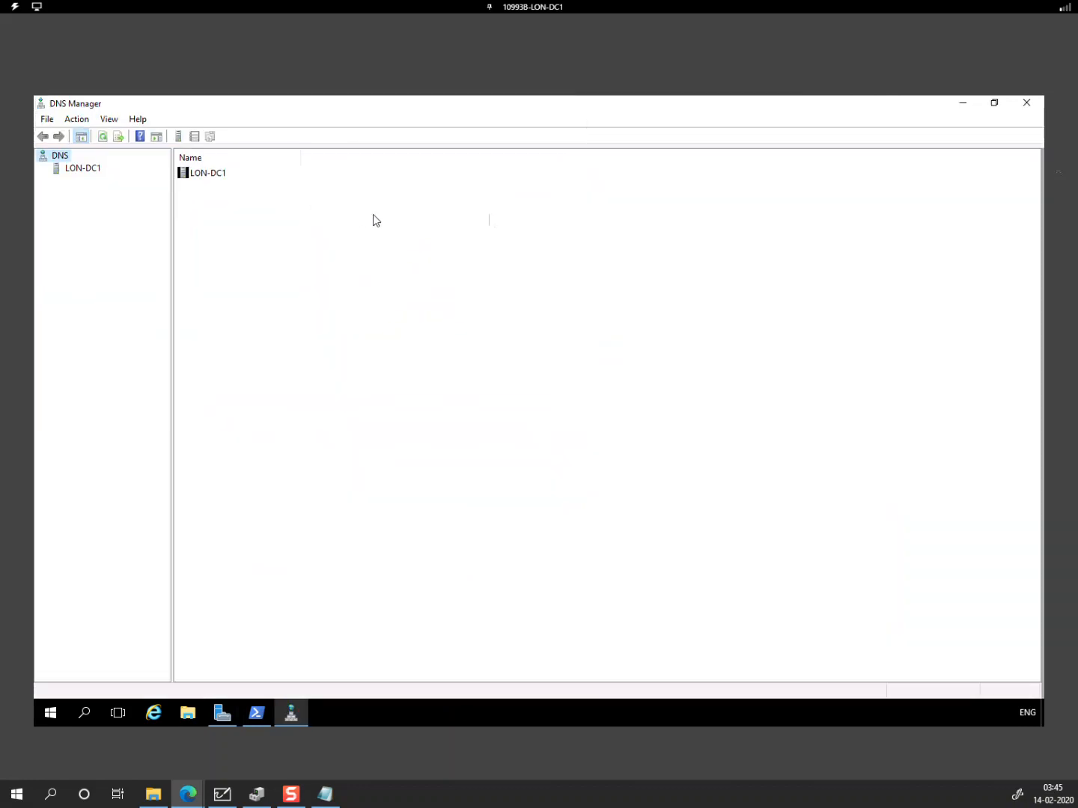
{"action": "double_click", "coordinate": [82, 170]}
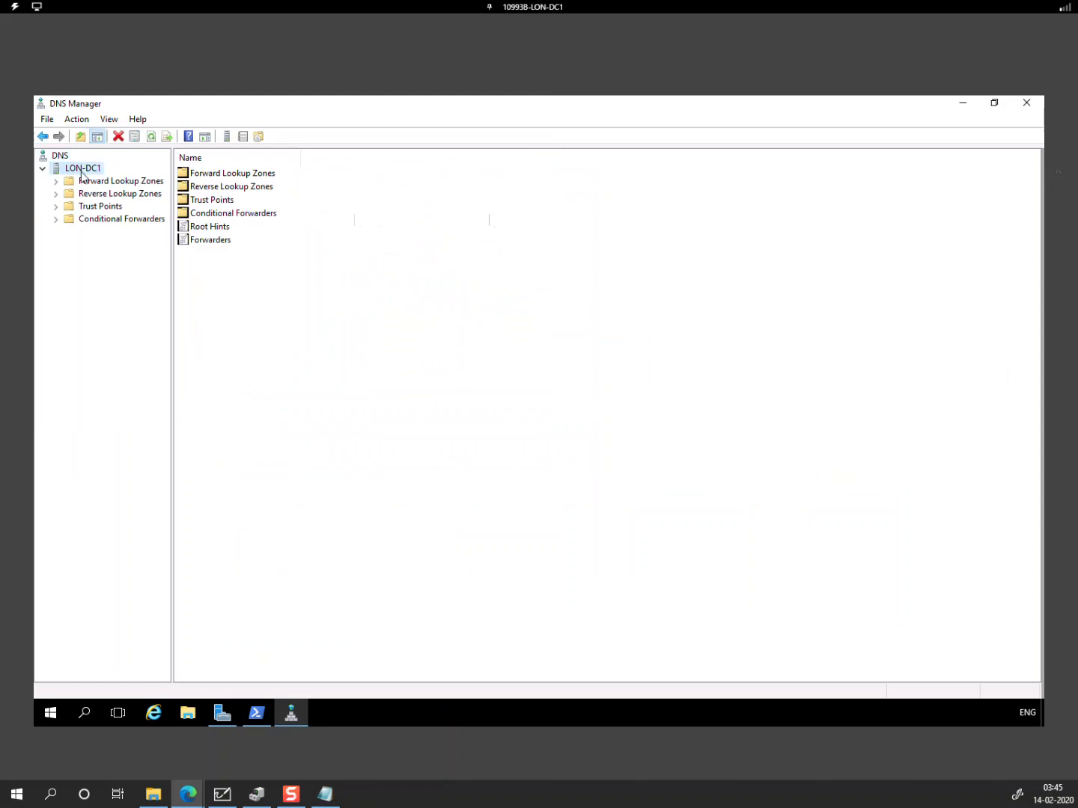
{"action": "double_click", "coordinate": [92, 182]}
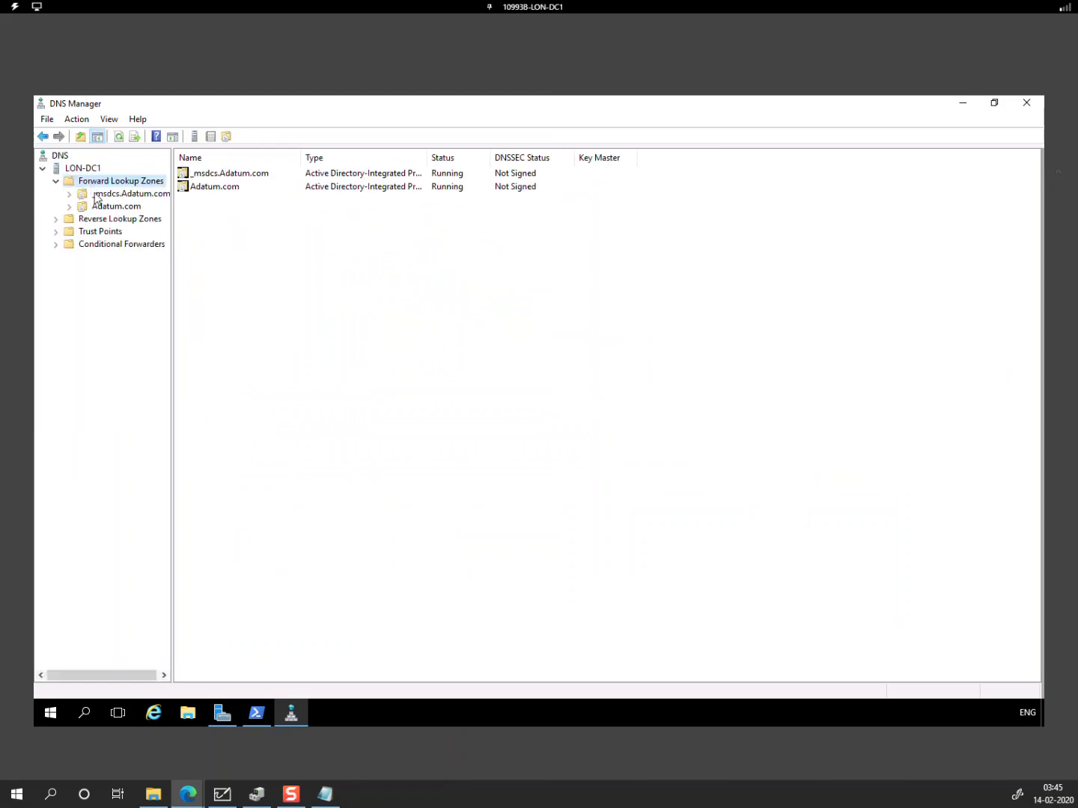
{"action": "double_click", "coordinate": [113, 206]}
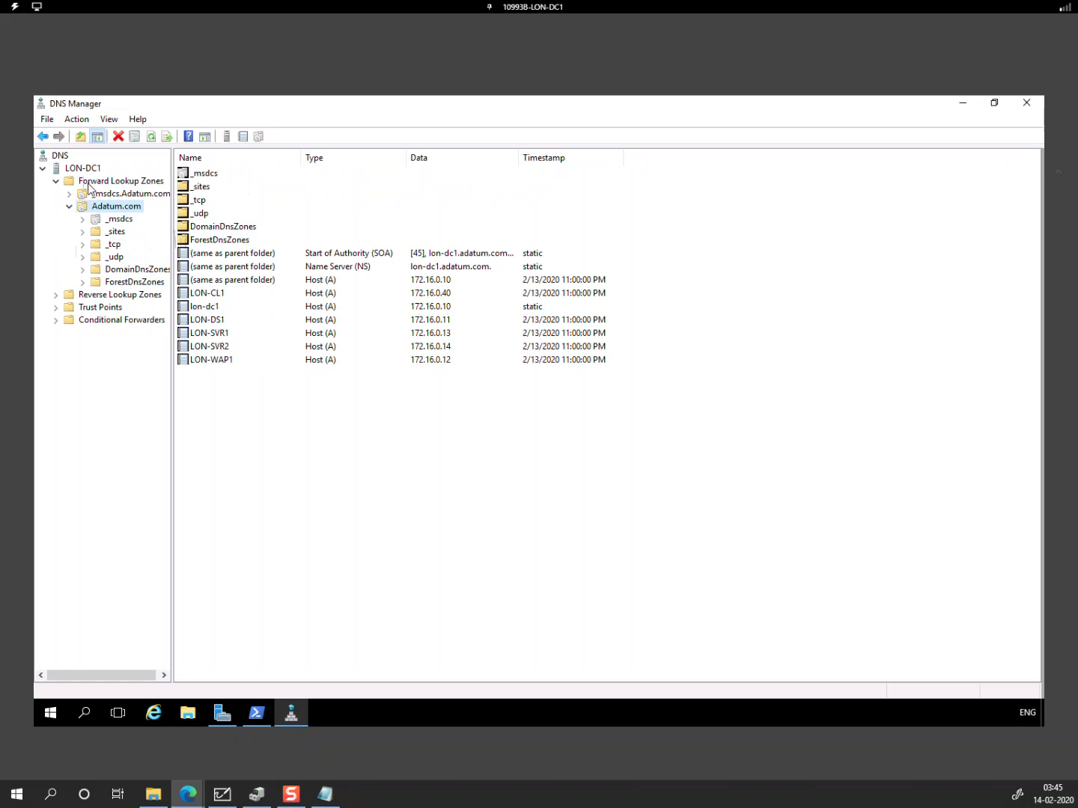
Step: Start a new AD-integrated primary forward zone replicated to all domain DNS servers
{"action": "right_click", "coordinate": [88, 188]}
{"action": "left_click", "coordinate": [129, 193]}
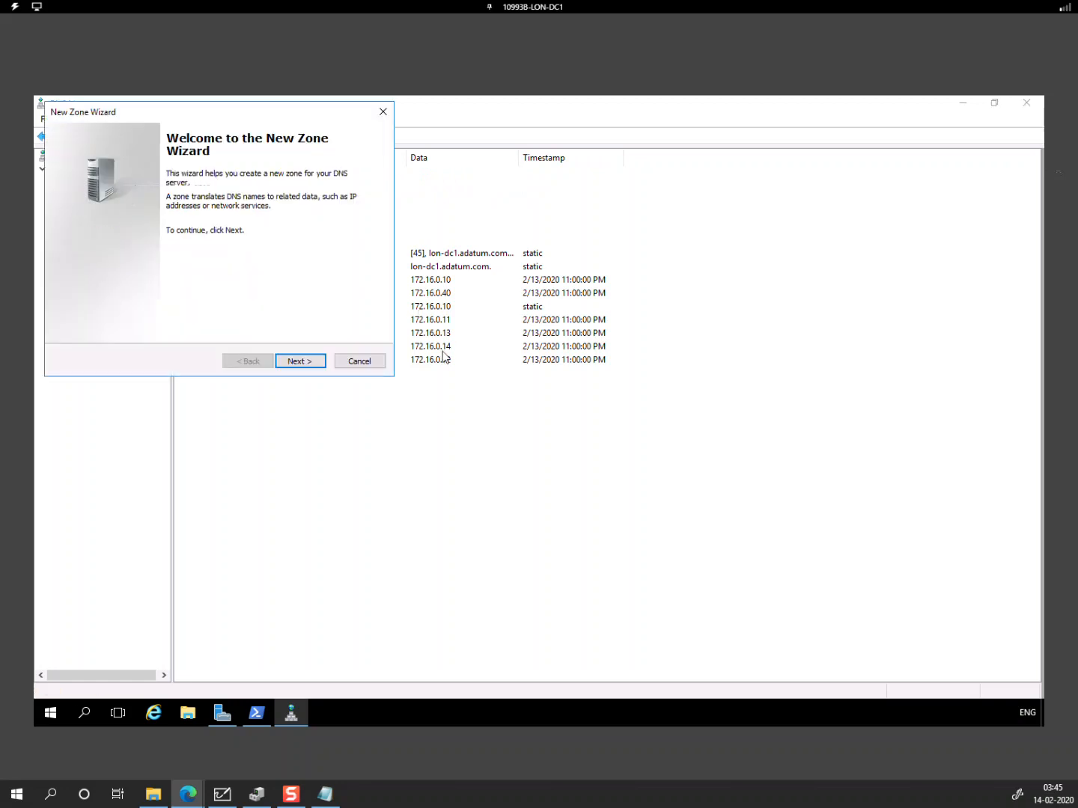
{"action": "left_click", "coordinate": [309, 362]}
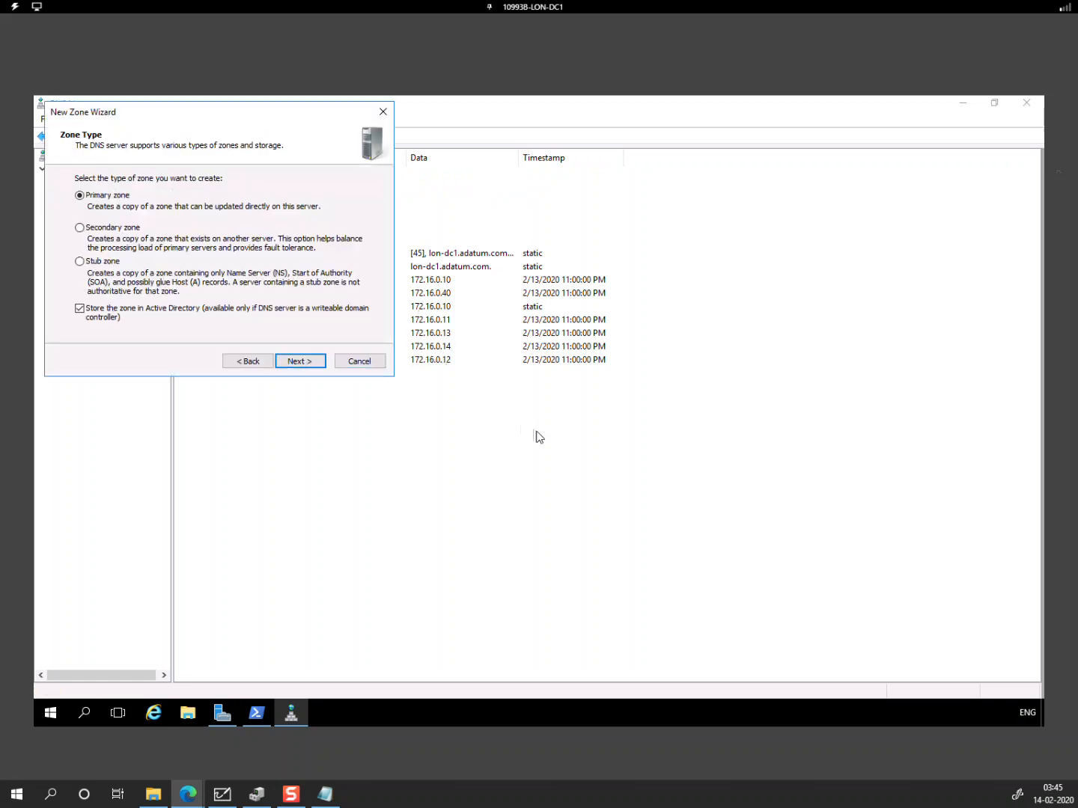
{"action": "left_click", "coordinate": [297, 362]}
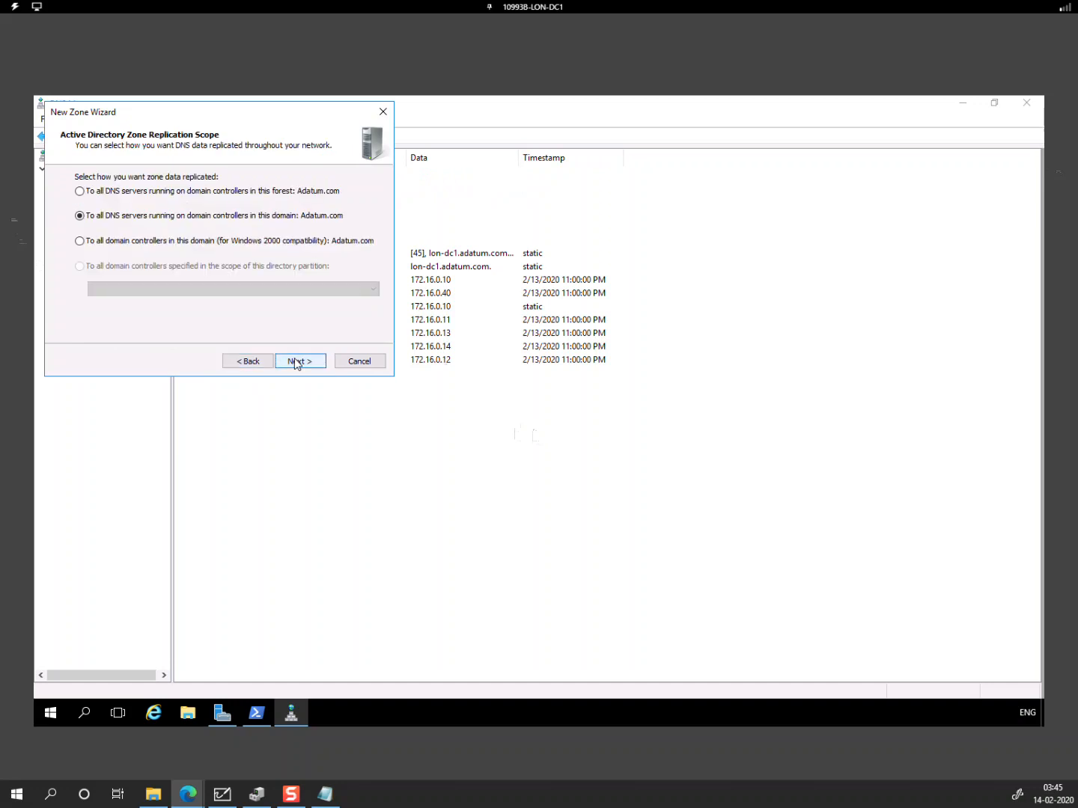
{"action": "left_click", "coordinate": [297, 362]}
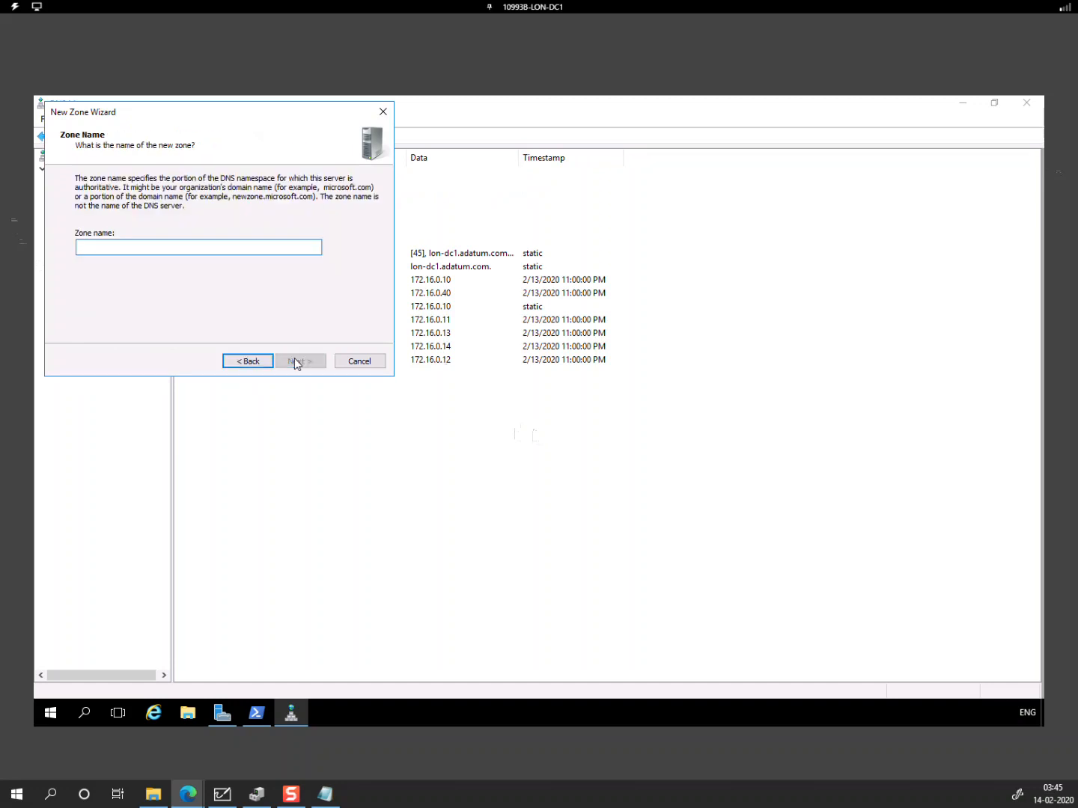
Step: Enter companyee4247.onelearndns.com from the notes as the zone name via the VM clipboard paste
{"action": "left_click", "coordinate": [324, 792]}
{"action": "right_click", "coordinate": [670, 617]}
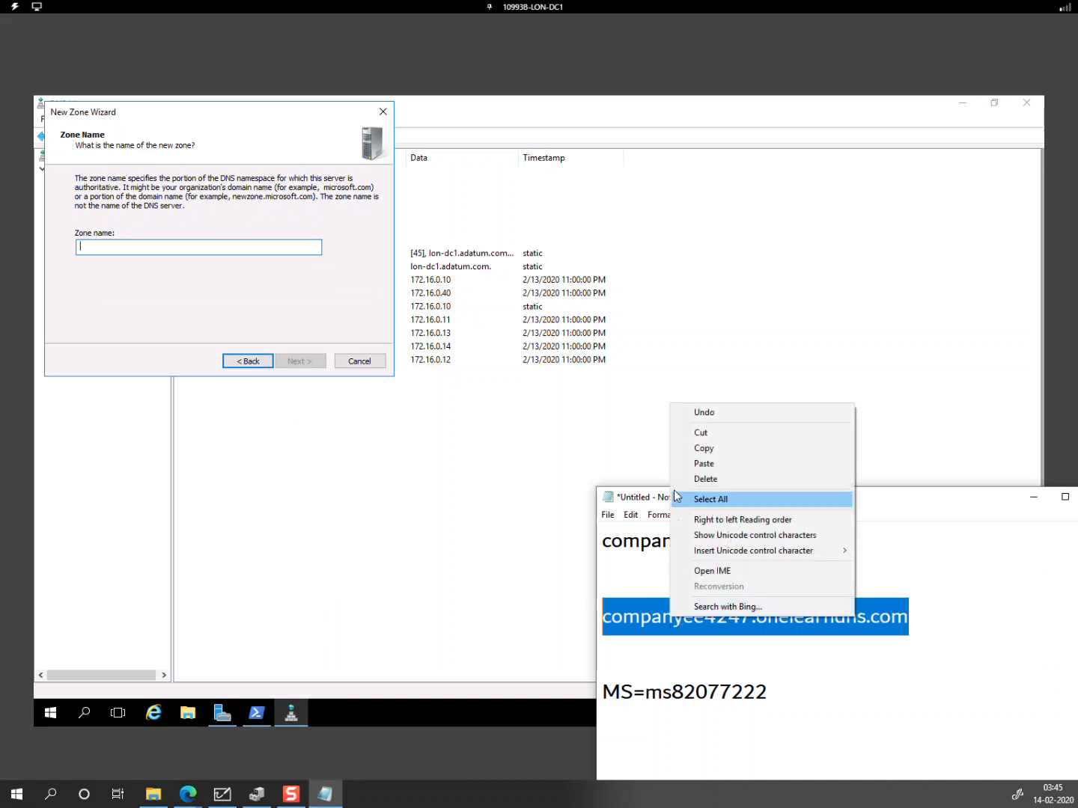
{"action": "left_click", "coordinate": [705, 451]}
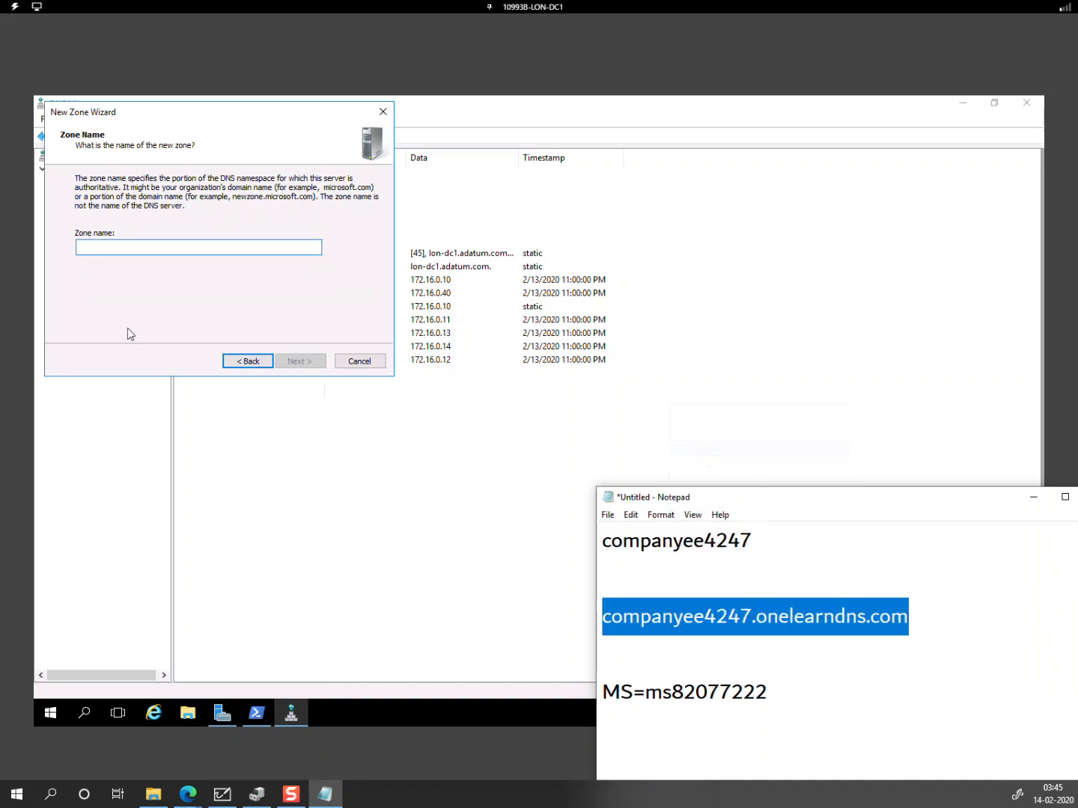
{"action": "left_click", "coordinate": [104, 251]}
{"action": "left_click", "coordinate": [14, 6]}
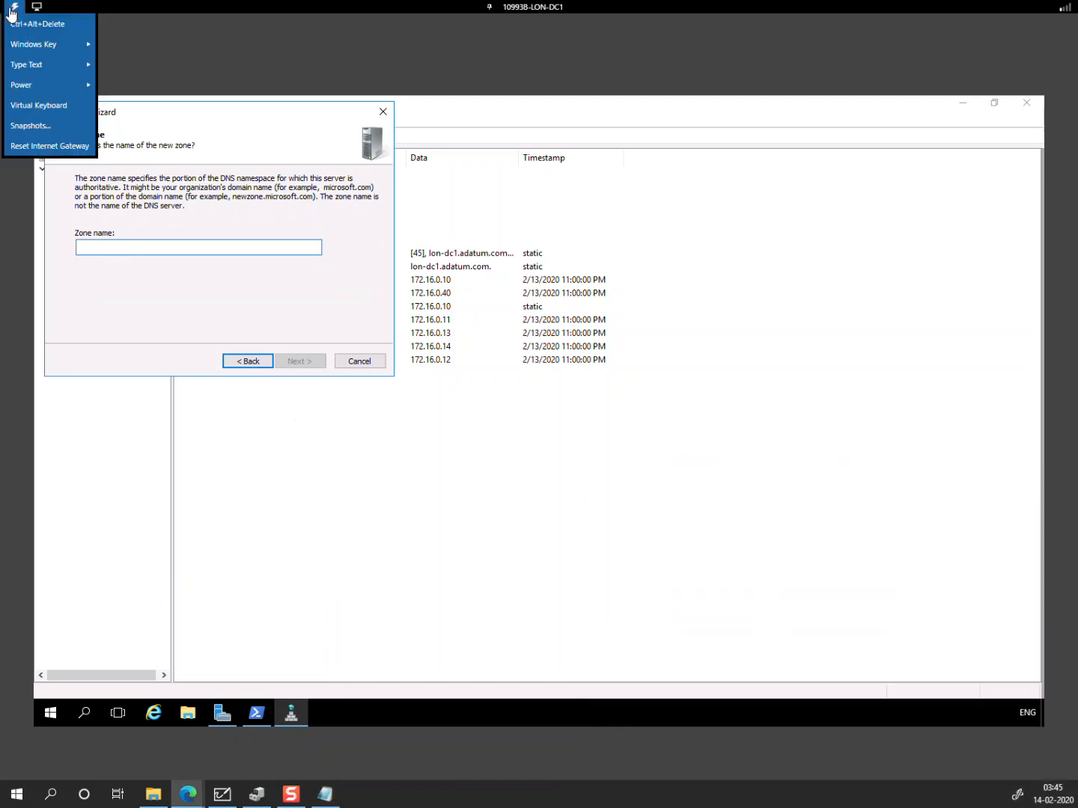
{"action": "mouse_move", "coordinate": [37, 75]}
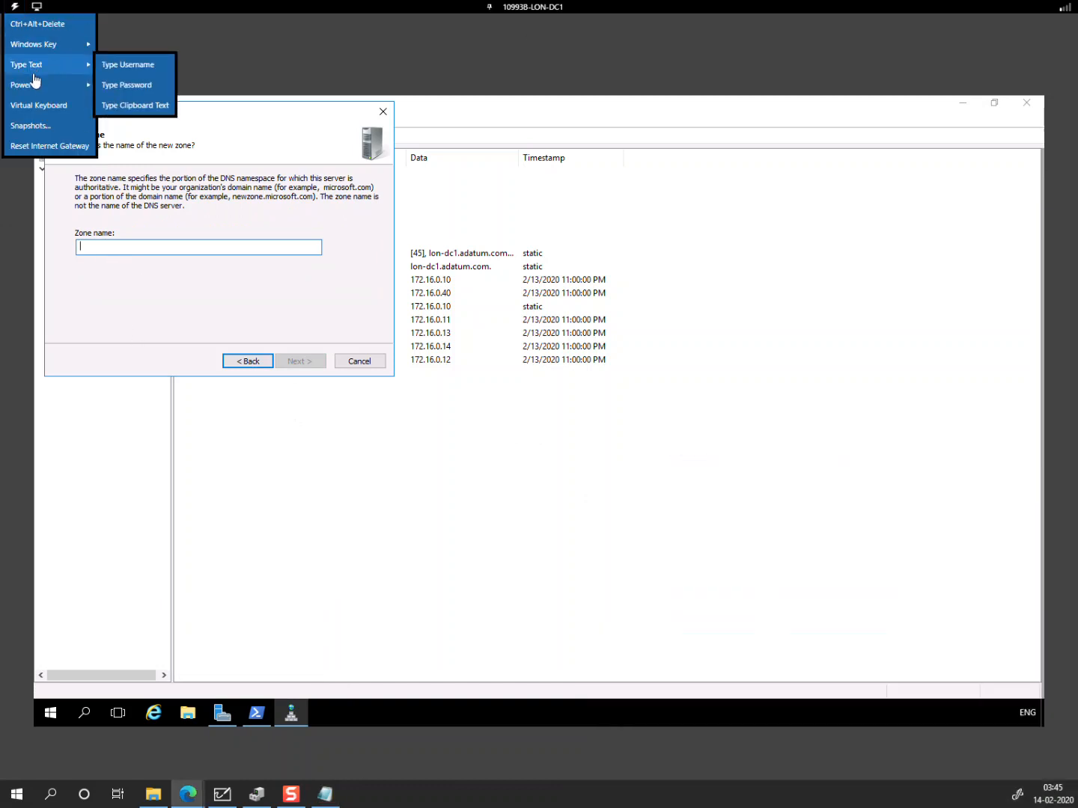
{"action": "left_click", "coordinate": [137, 106]}
{"action": "key", "text": "ctrl+v"}
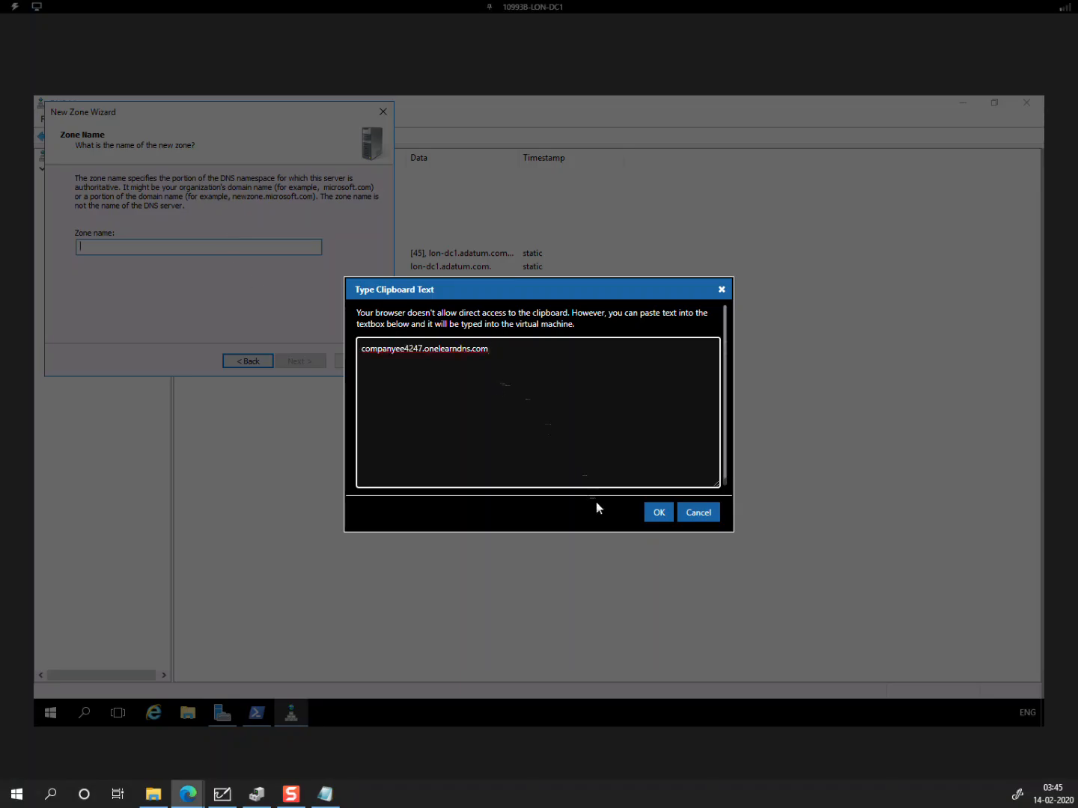
{"action": "left_click", "coordinate": [645, 518]}
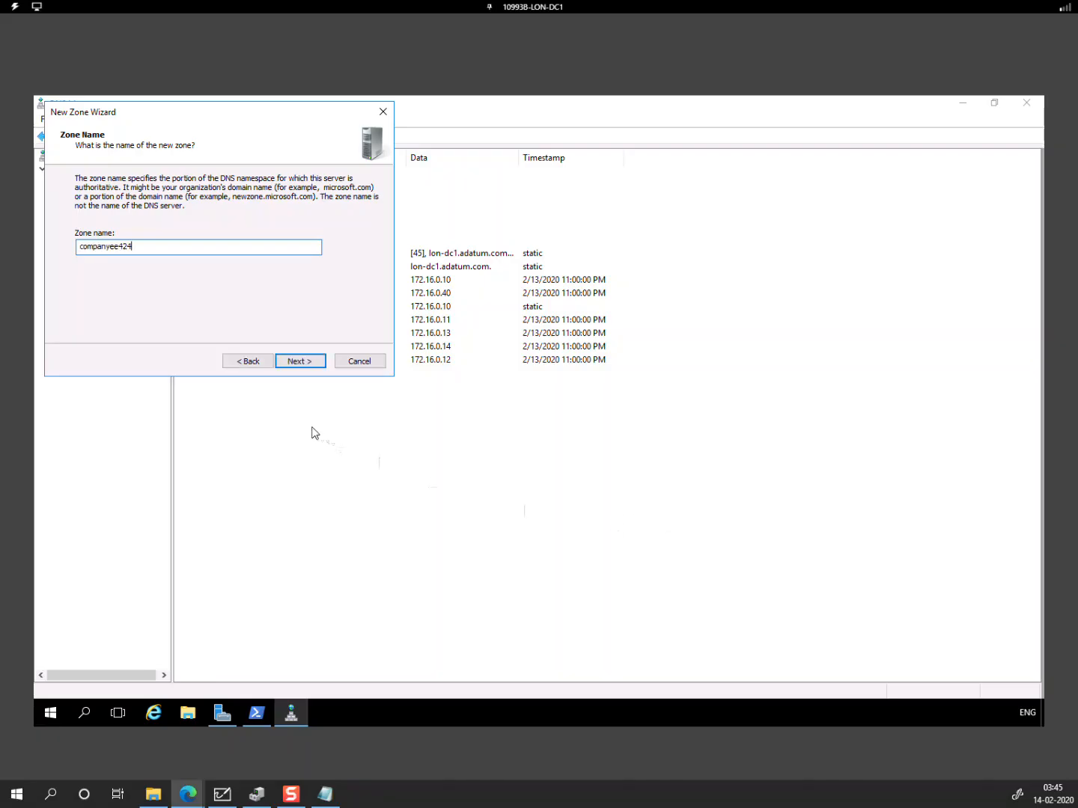
Step: Complete the New Zone Wizard to create the companyee4247.onelearndns.com zone
{"action": "left_click", "coordinate": [301, 366]}
{"action": "left_click", "coordinate": [300, 365]}
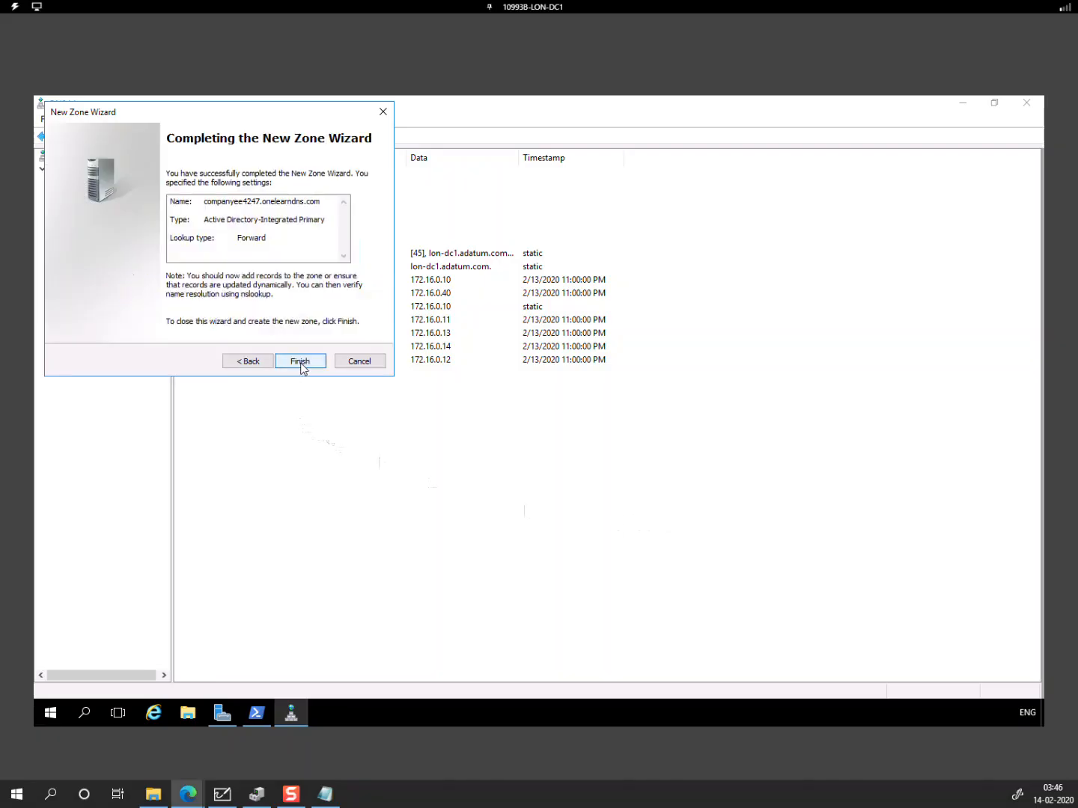
{"action": "left_click", "coordinate": [301, 363]}
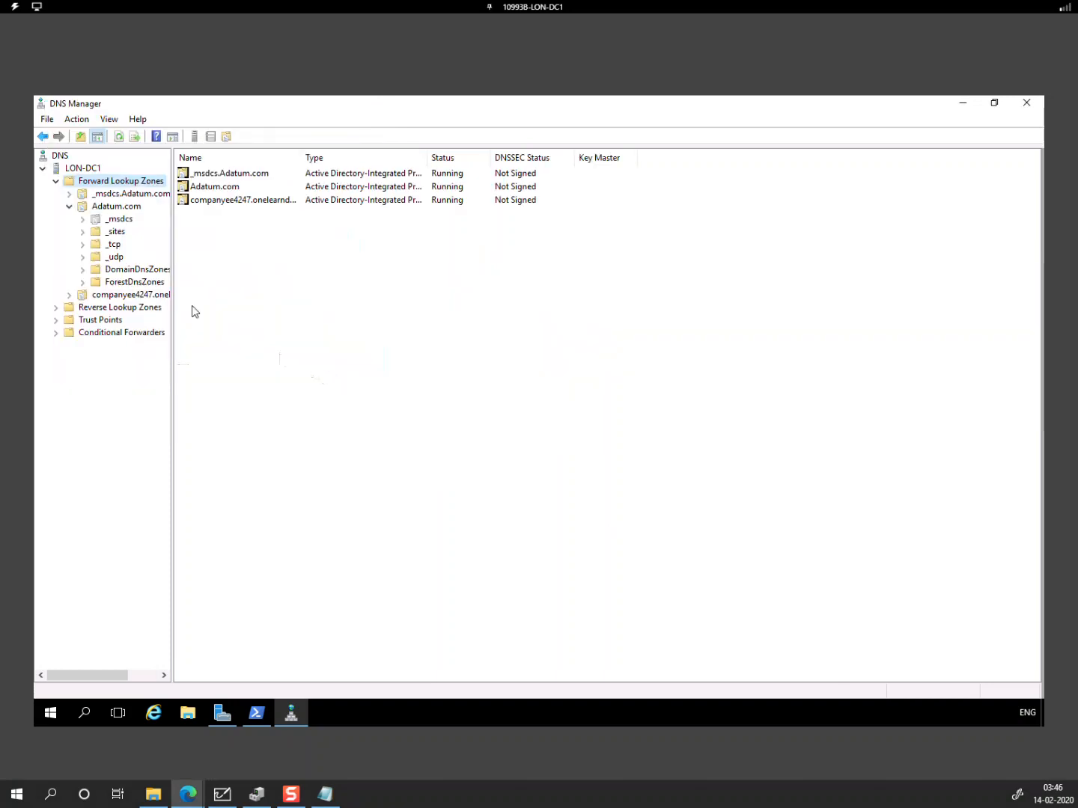
Step: Start a new host record named adfs in the companyee4247.onelearndns.com zone
{"action": "left_click", "coordinate": [128, 300]}
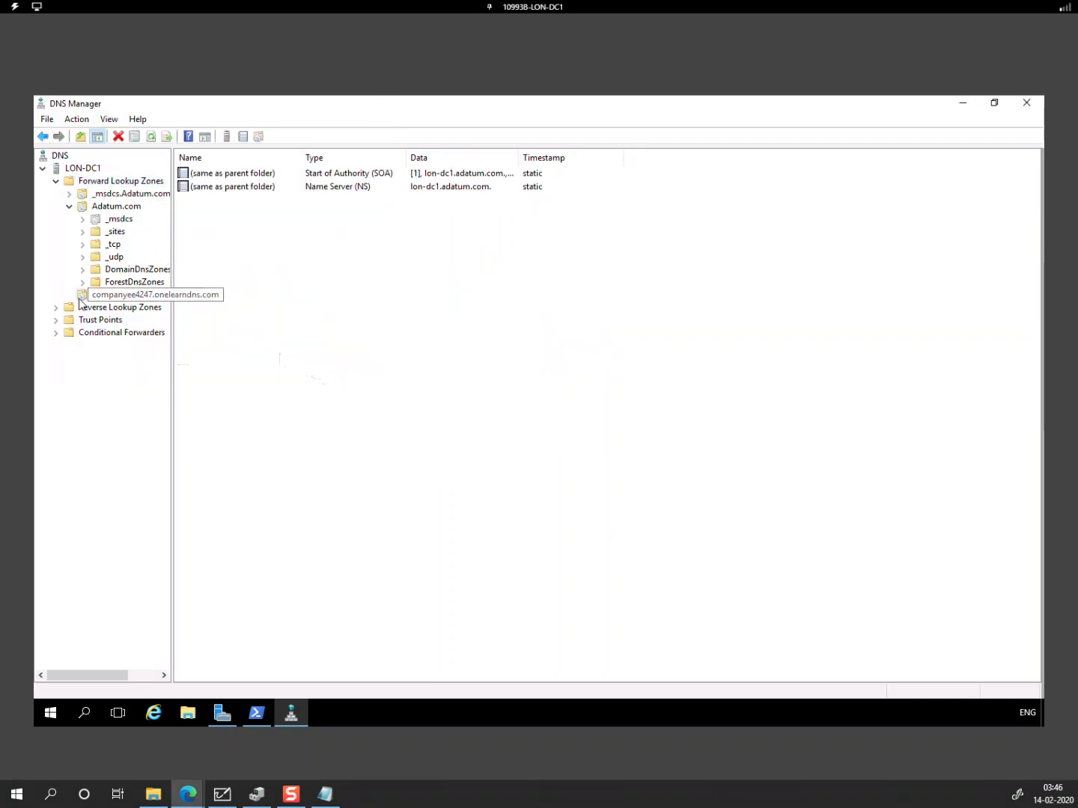
{"action": "right_click", "coordinate": [125, 299]}
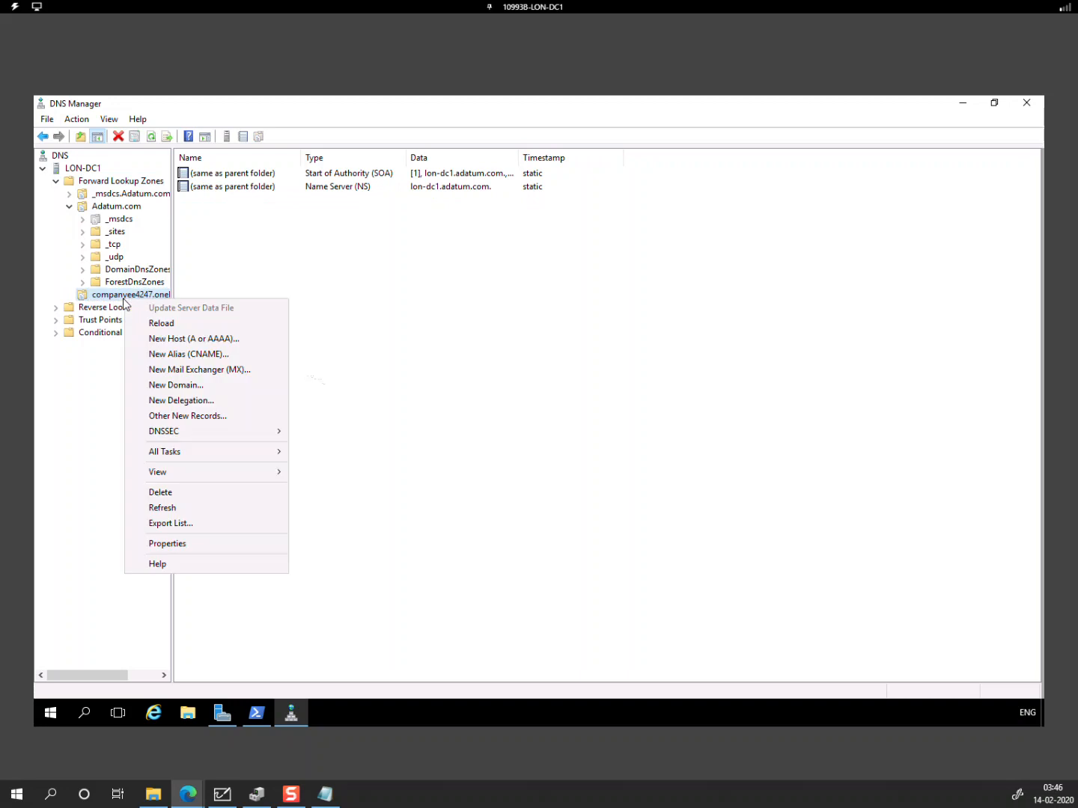
{"action": "left_click", "coordinate": [219, 343]}
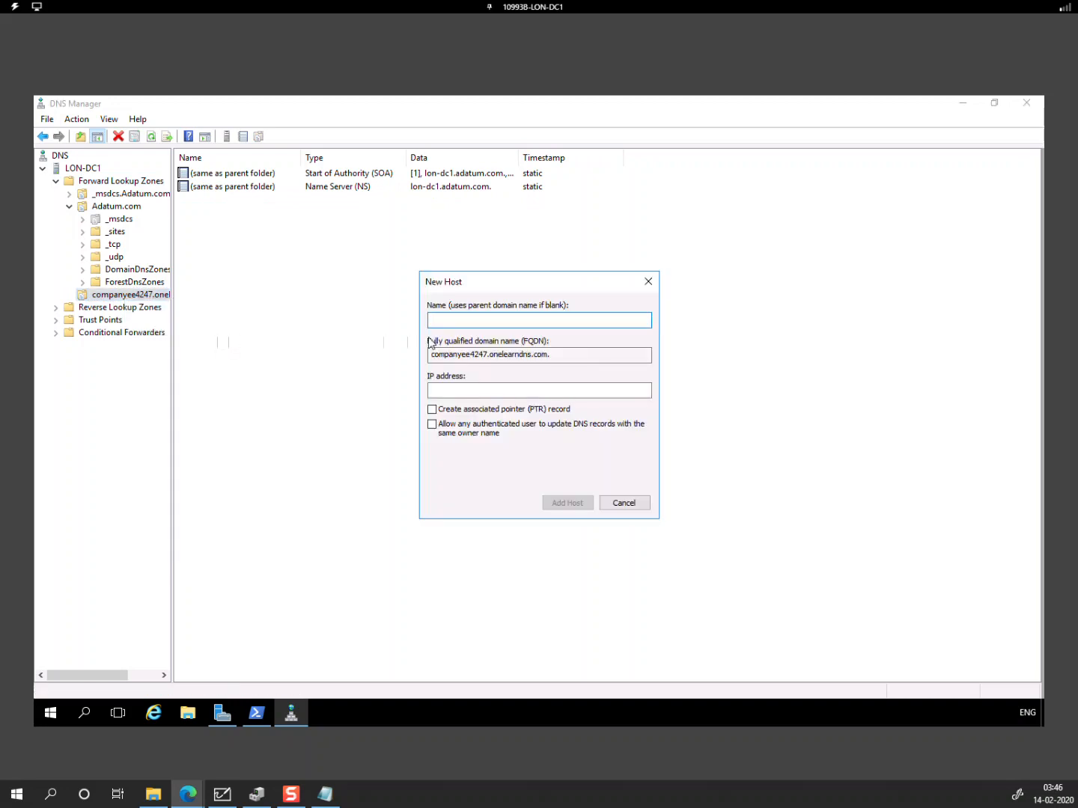
{"action": "type", "text": "adfs"}
{"action": "left_click", "coordinate": [452, 390]}
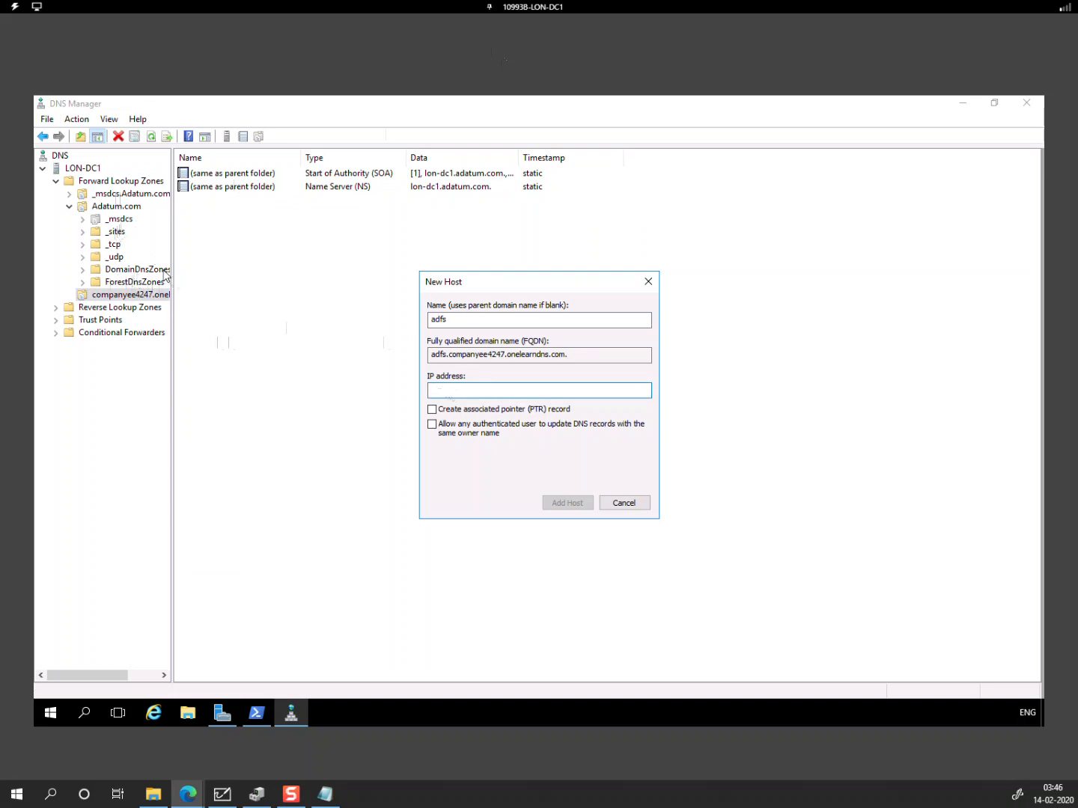
Step: Look up LON-WAP1's address, 172.16.0.12, in Adatum.com using a second DNS Manager window
{"action": "left_click", "coordinate": [118, 213]}
{"action": "left_click", "coordinate": [291, 716]}
{"action": "right_click", "coordinate": [290, 716]}
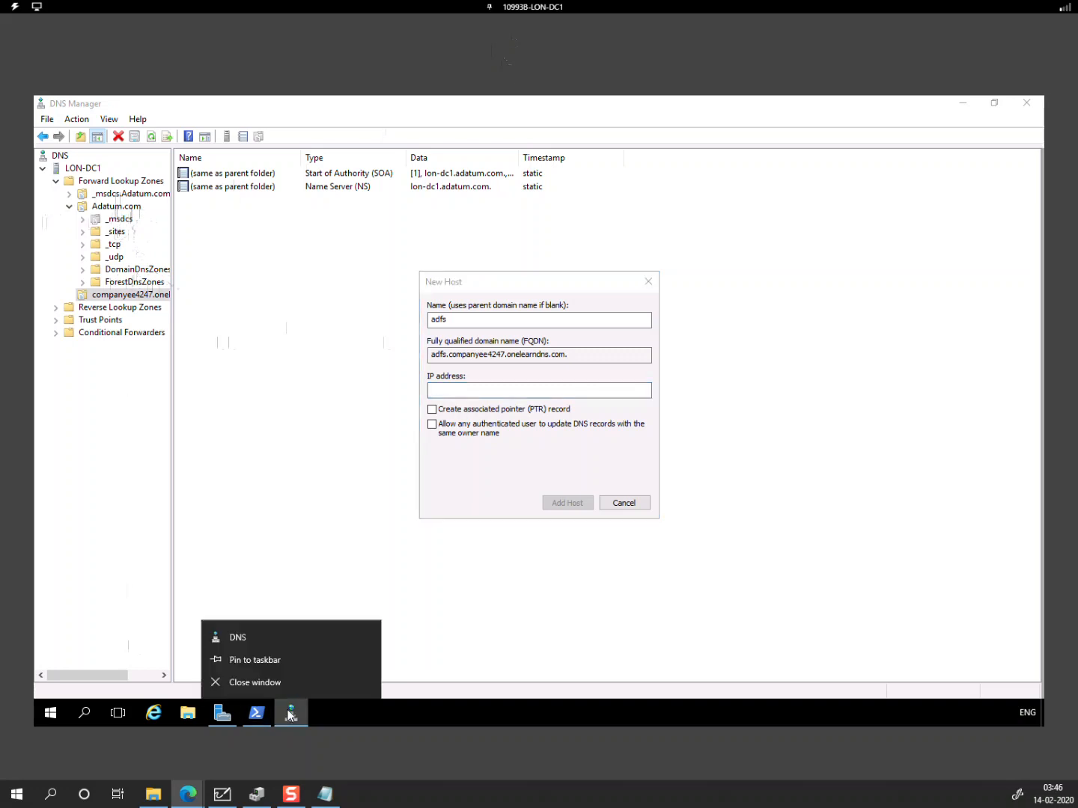
{"action": "left_click", "coordinate": [261, 643]}
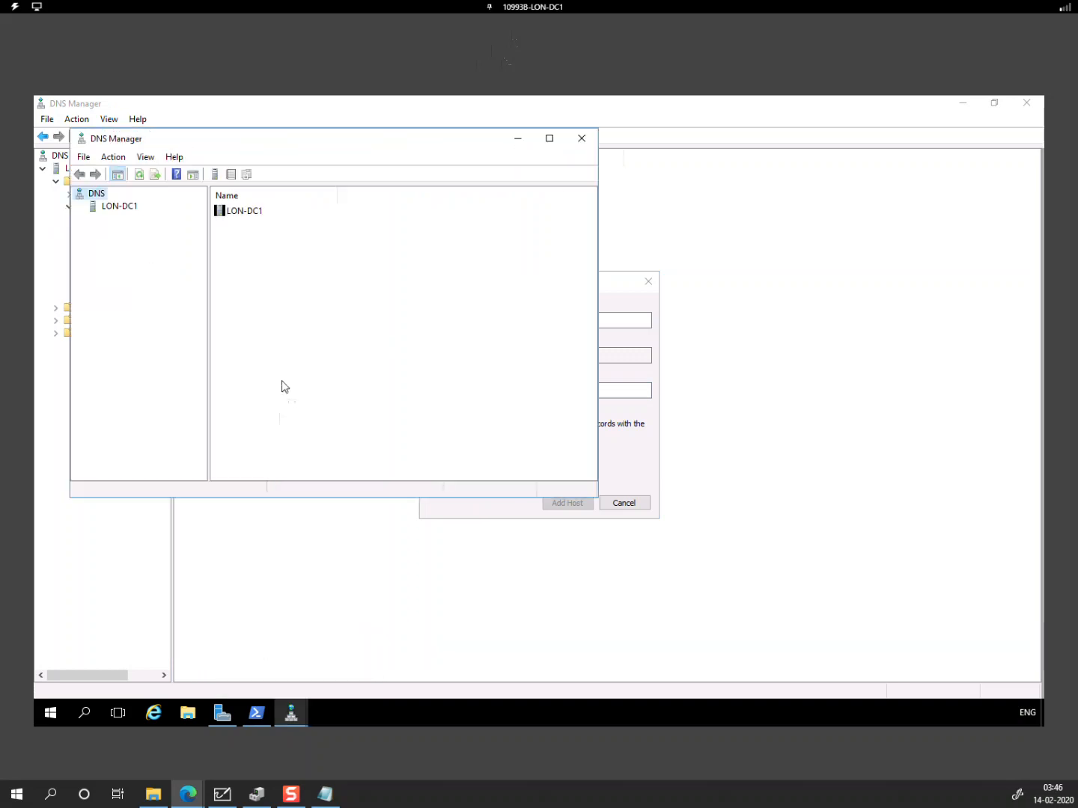
{"action": "double_click", "coordinate": [112, 209]}
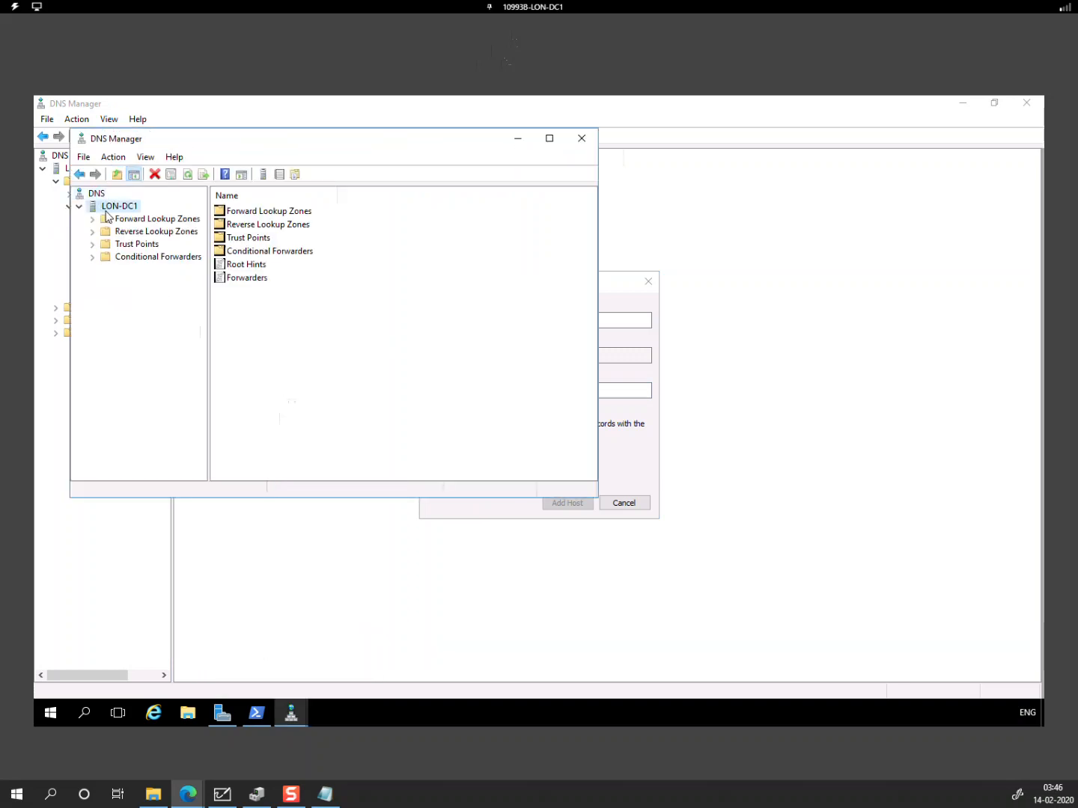
{"action": "double_click", "coordinate": [167, 226]}
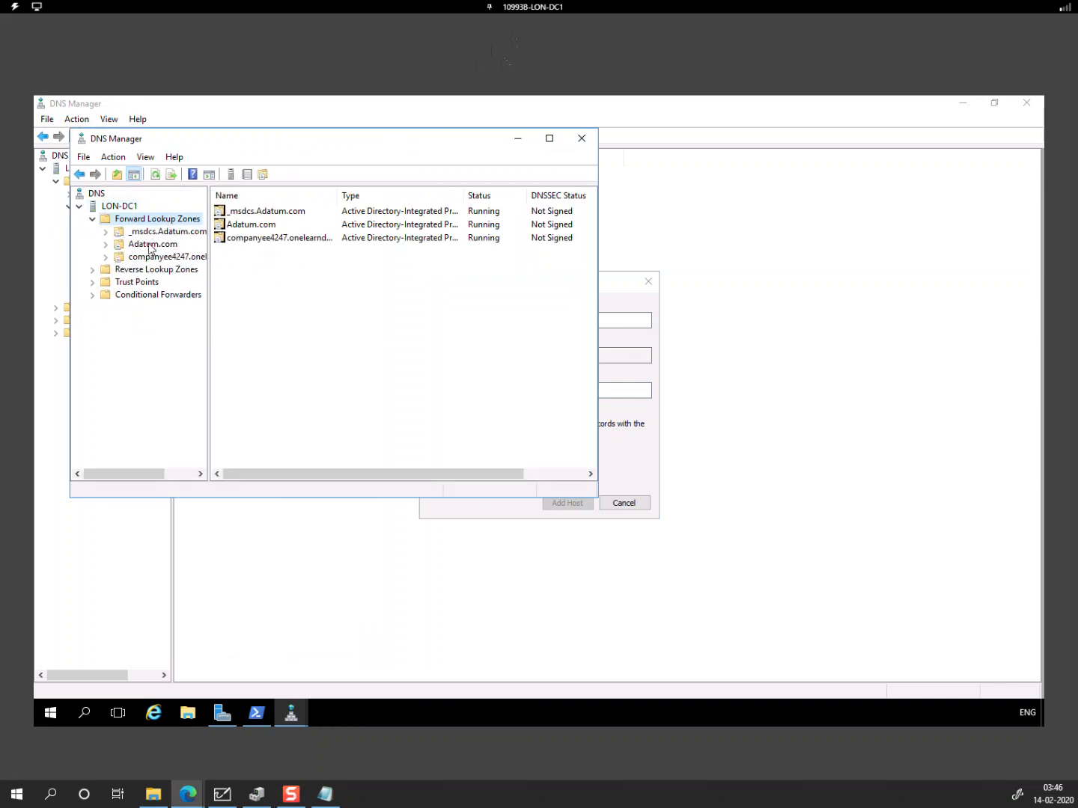
{"action": "double_click", "coordinate": [153, 243]}
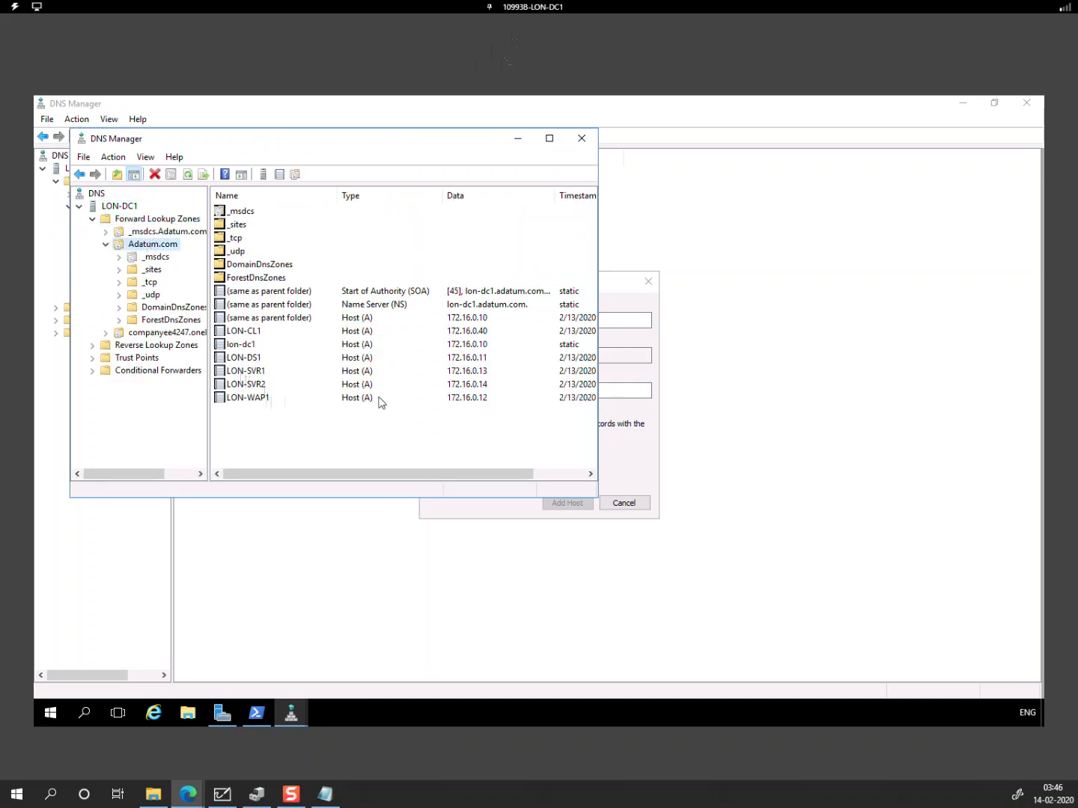
{"action": "left_click", "coordinate": [484, 399]}
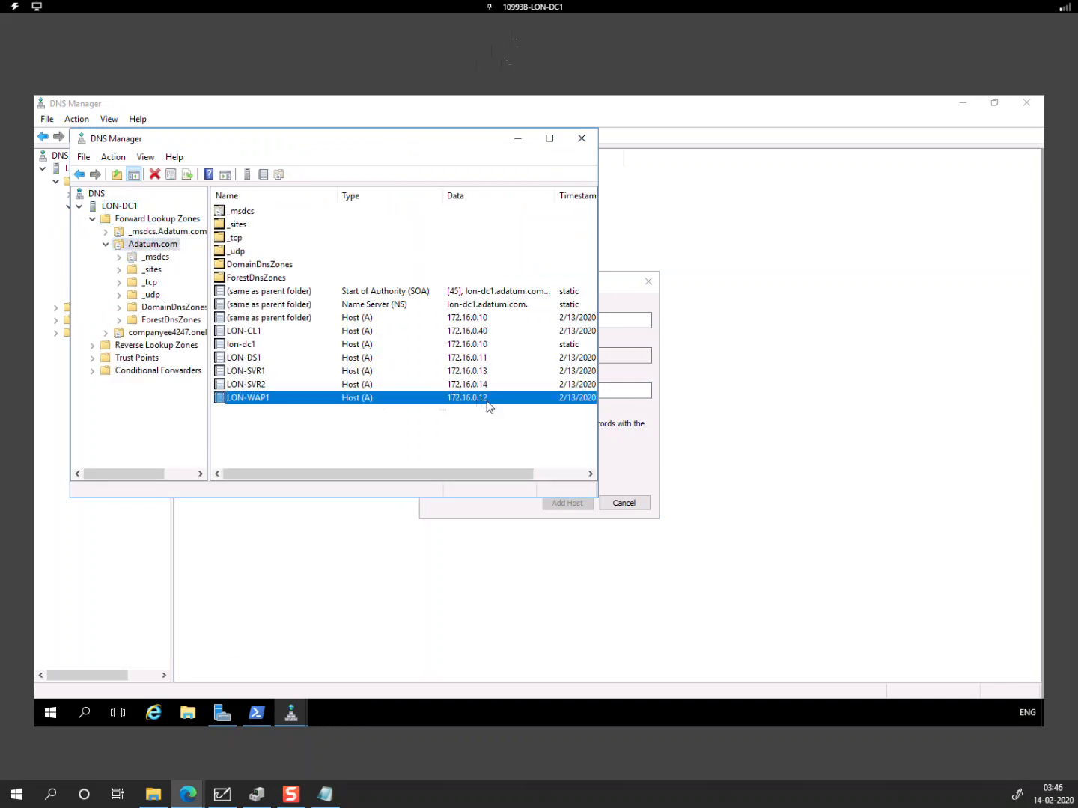
Step: Give the adfs host IP 172.16.0.12, add the record and close the dialog
{"action": "left_click", "coordinate": [461, 515]}
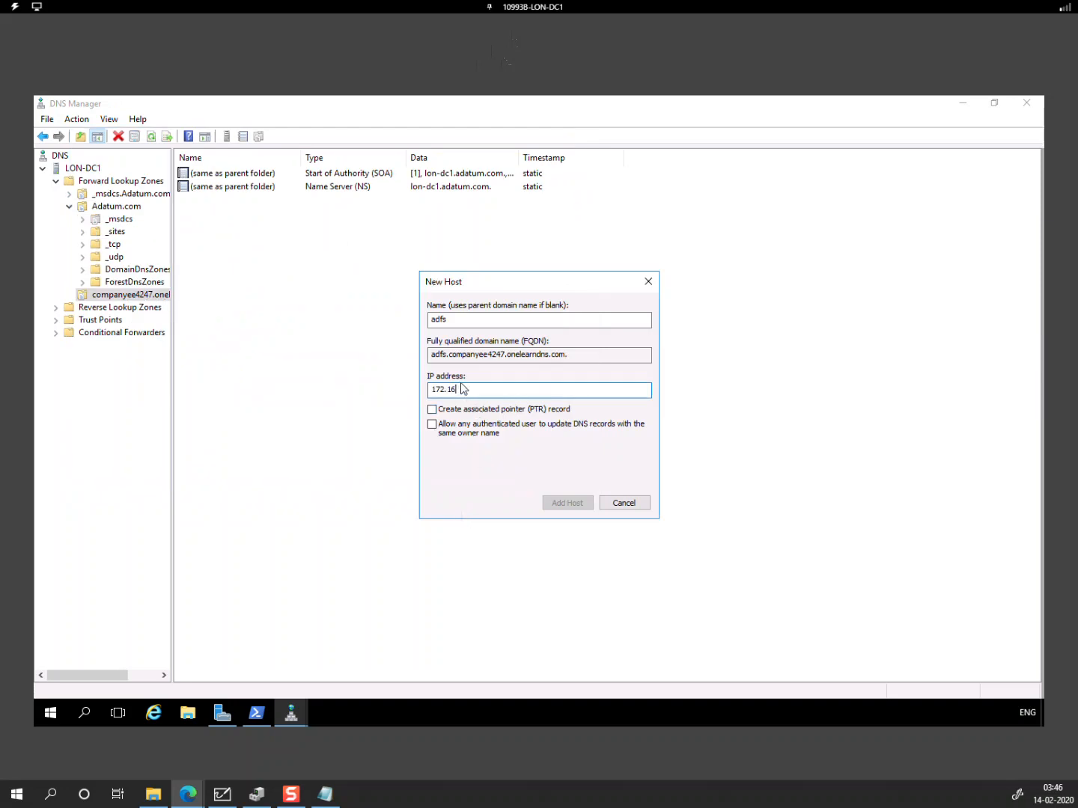
{"action": "type", "text": "172.16.0.12"}
{"action": "left_click", "coordinate": [576, 506]}
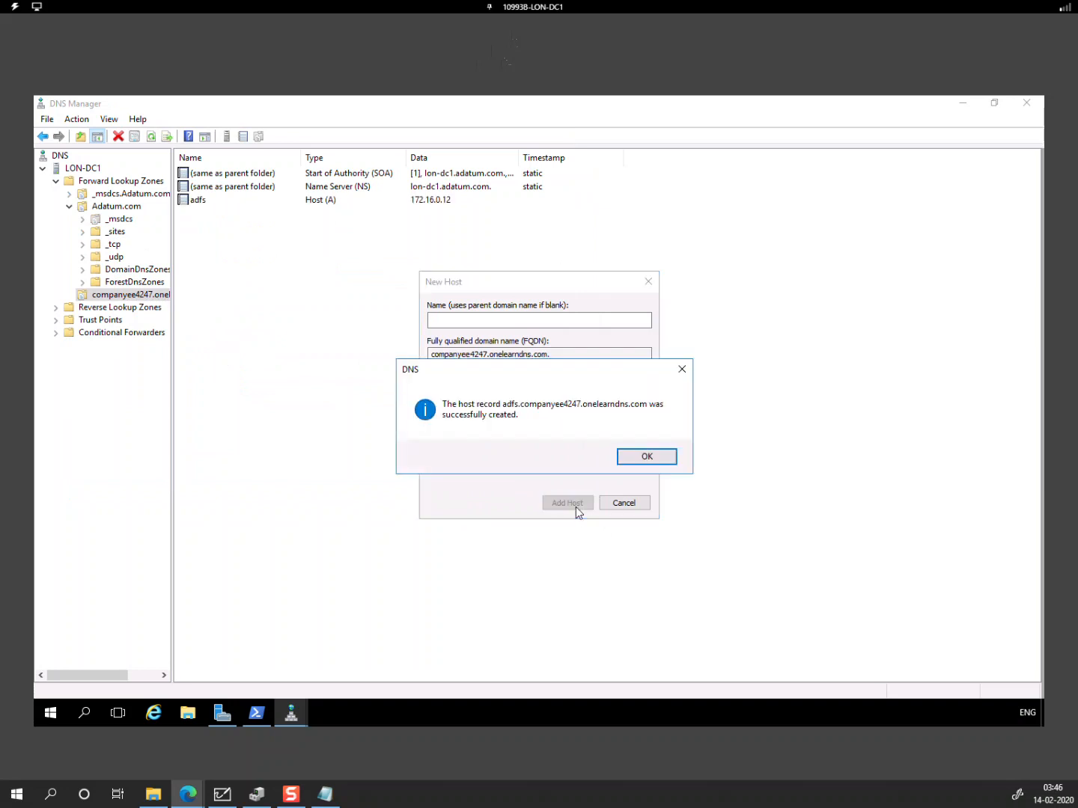
{"action": "left_click", "coordinate": [646, 457]}
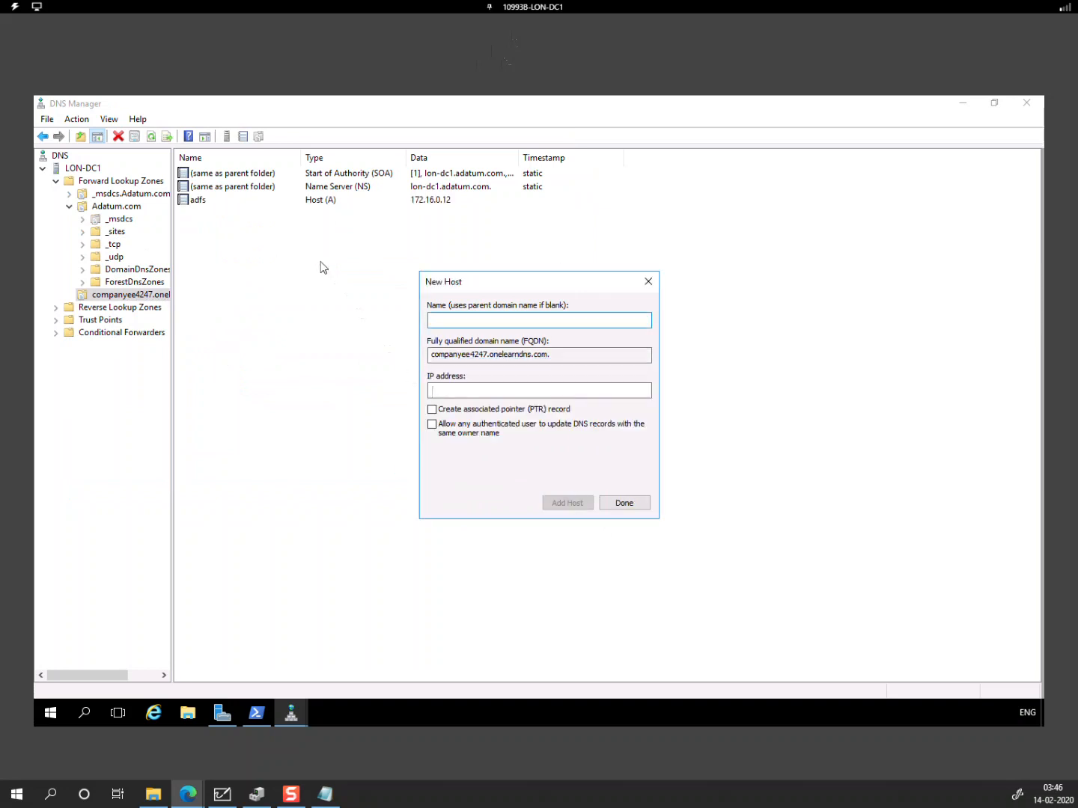
{"action": "left_click", "coordinate": [624, 503]}
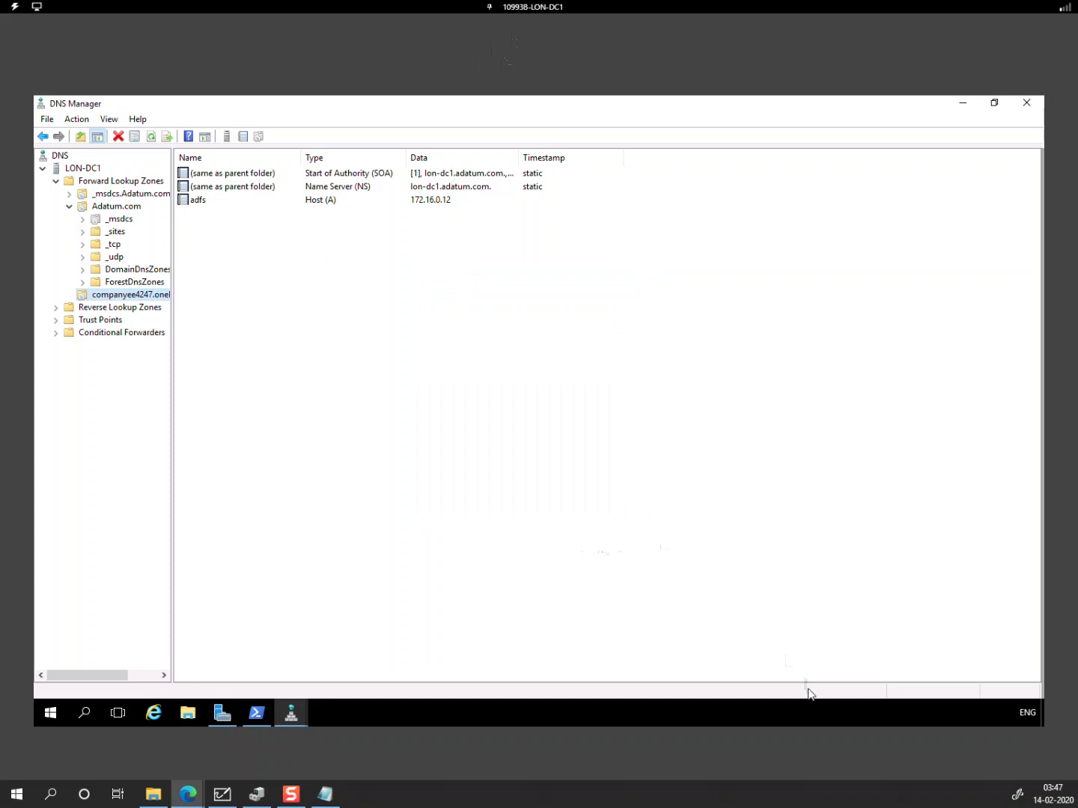
Step: Switch the lab VM to LON-WAP1 and open its DNS Manager
{"action": "left_click", "coordinate": [533, 9]}
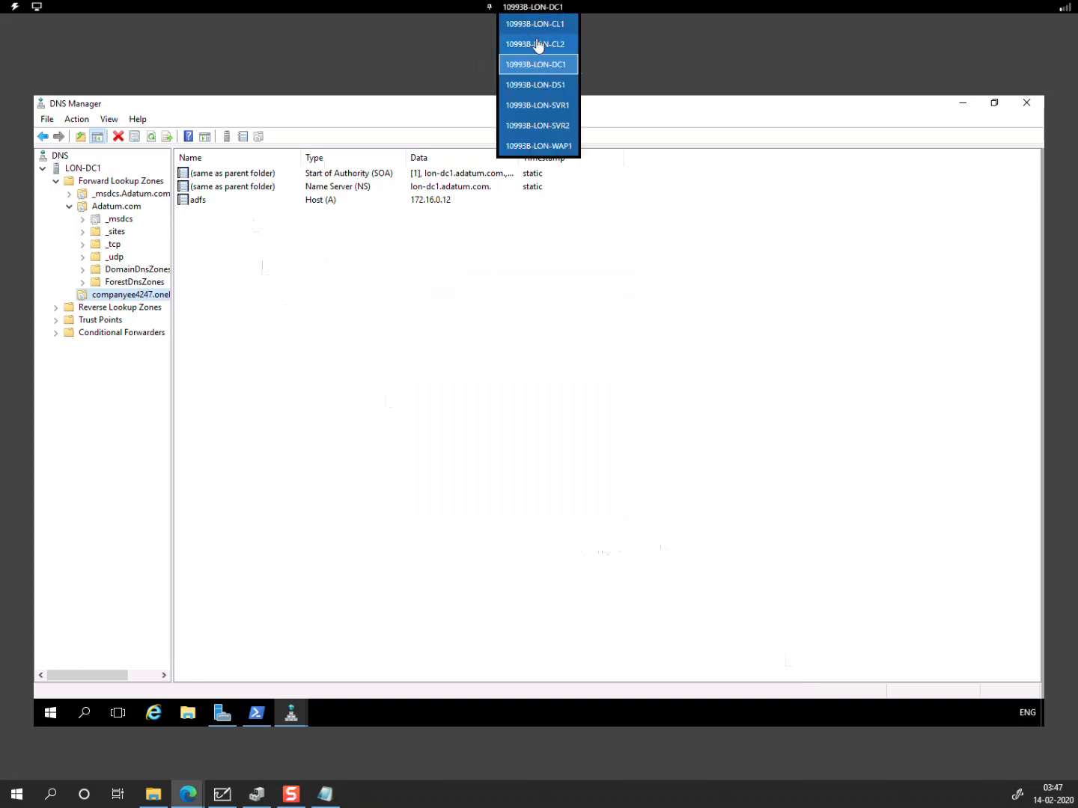
{"action": "left_click", "coordinate": [549, 144]}
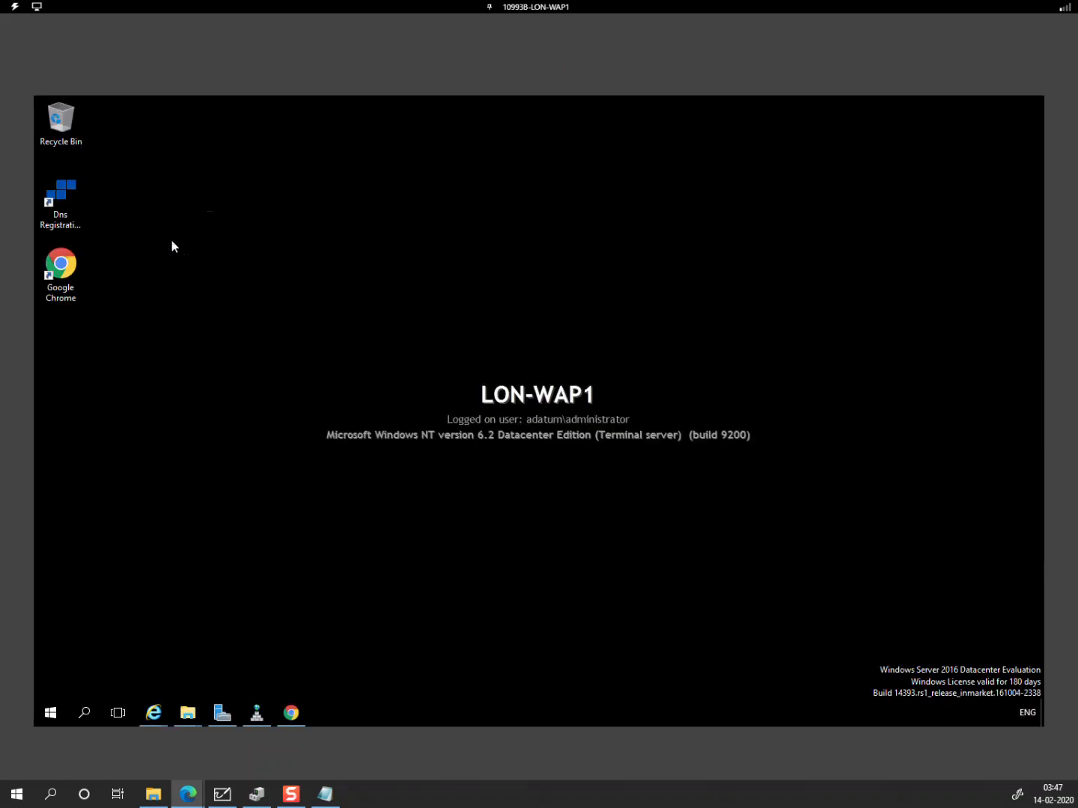
{"action": "mouse_move", "coordinate": [192, 719]}
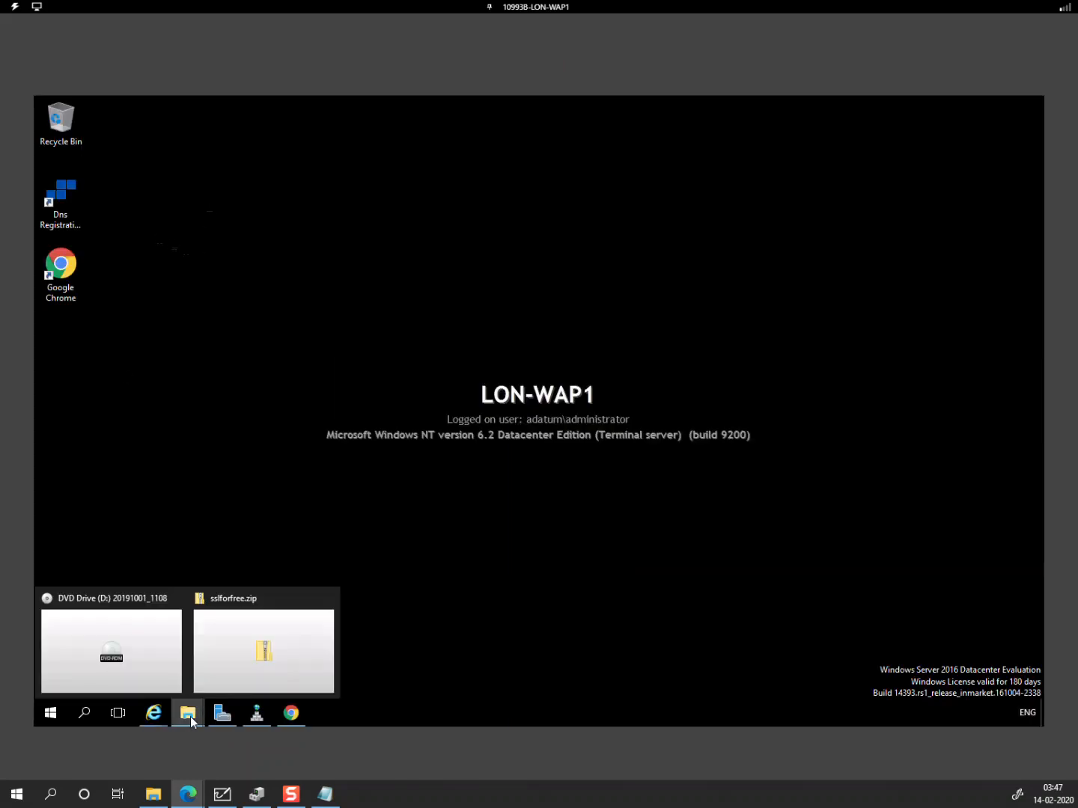
{"action": "left_click", "coordinate": [256, 712]}
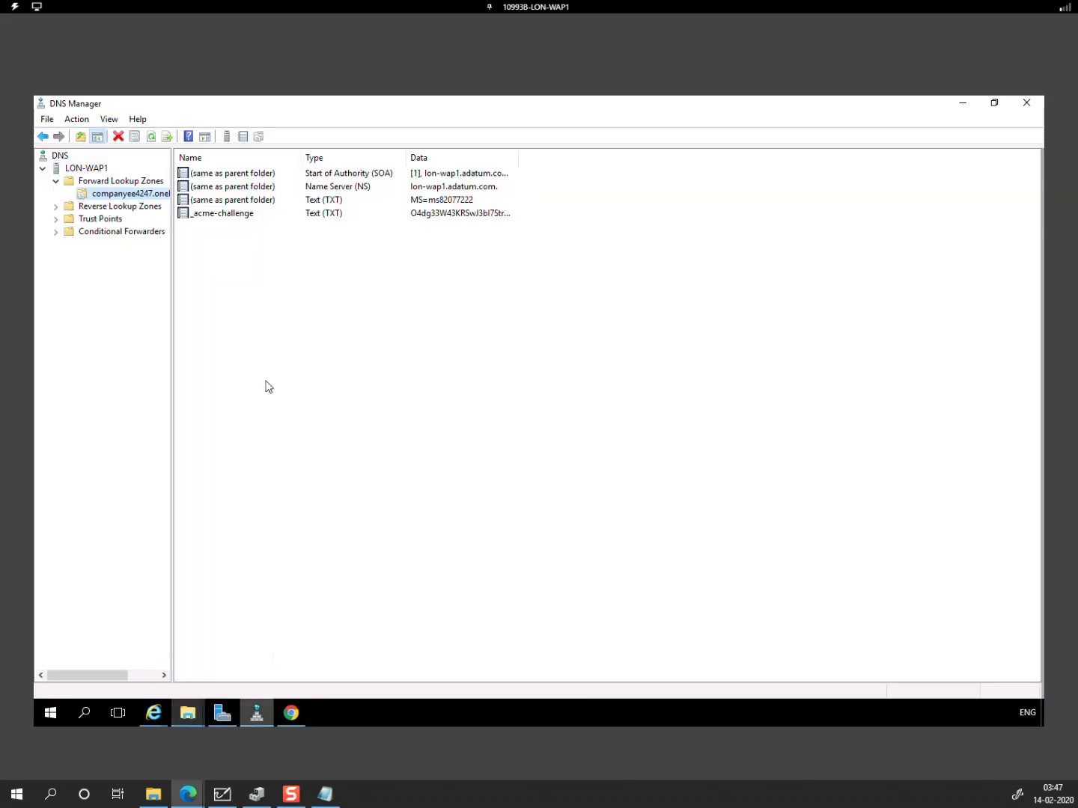
Step: Start a new host record named adfs in the companyee4247.onelearndns.com zone
{"action": "right_click", "coordinate": [120, 194]}
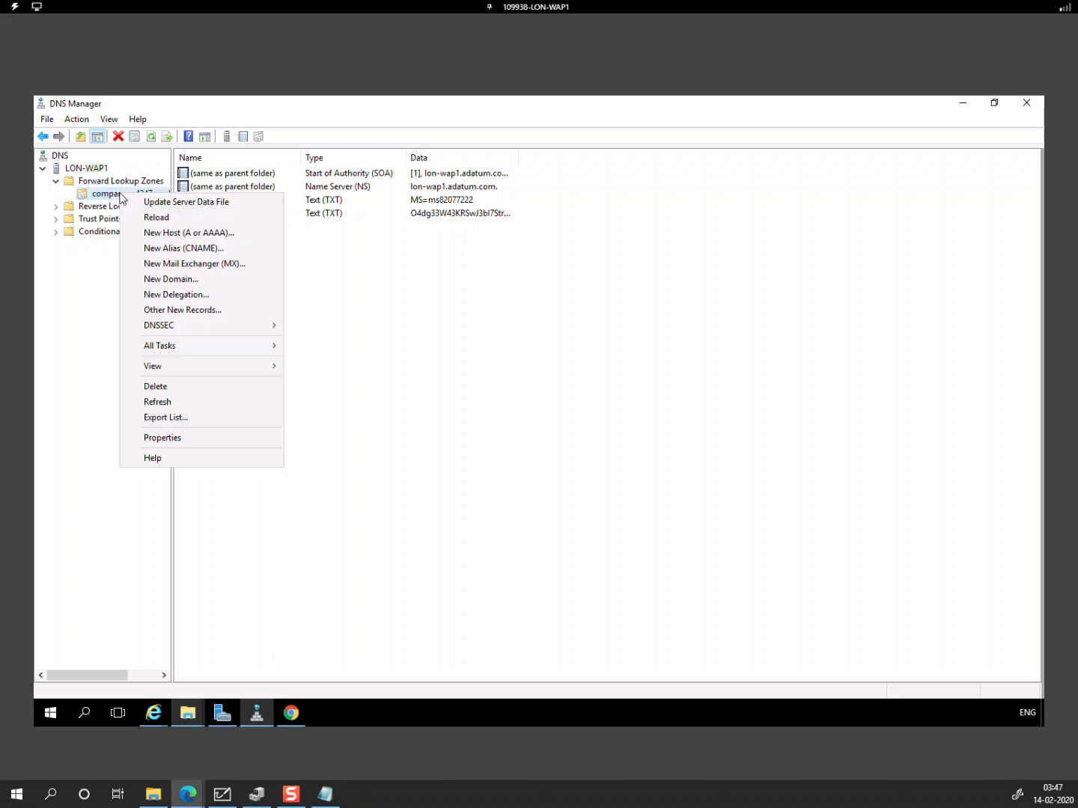
{"action": "left_click", "coordinate": [198, 232]}
{"action": "type", "text": "adfs"}
{"action": "key", "text": "Tab"}
{"action": "key", "text": "Tab"}
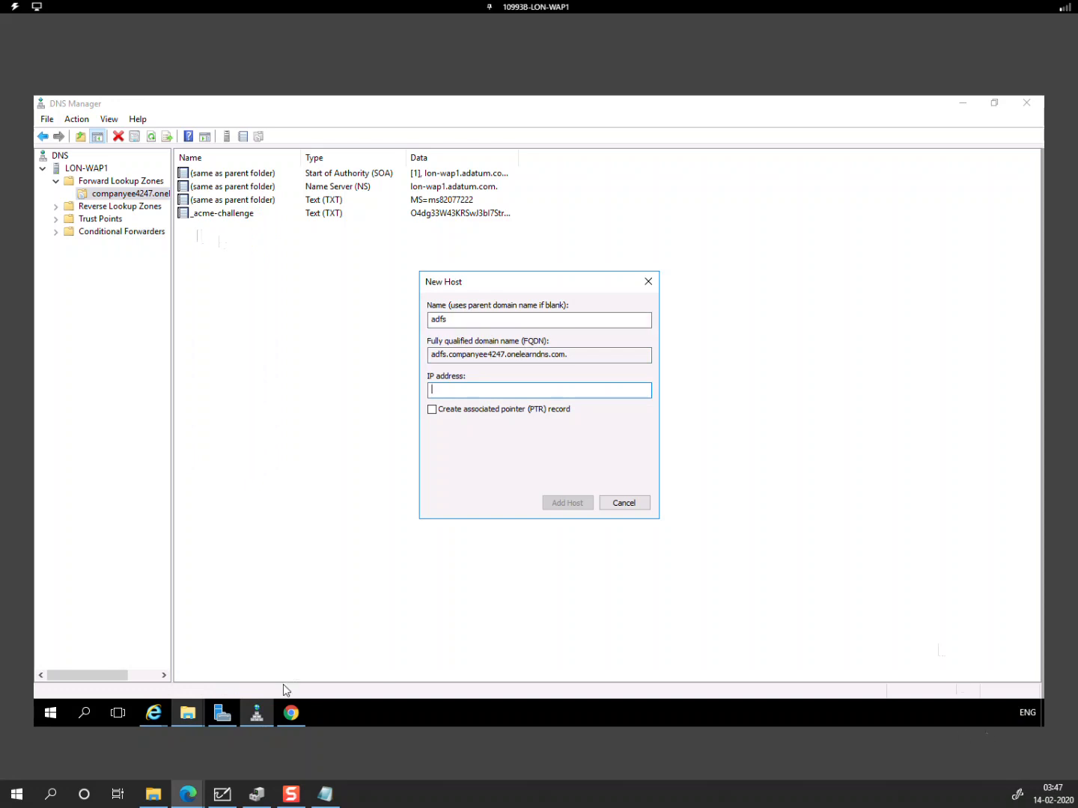
{"action": "right_click", "coordinate": [50, 716]}
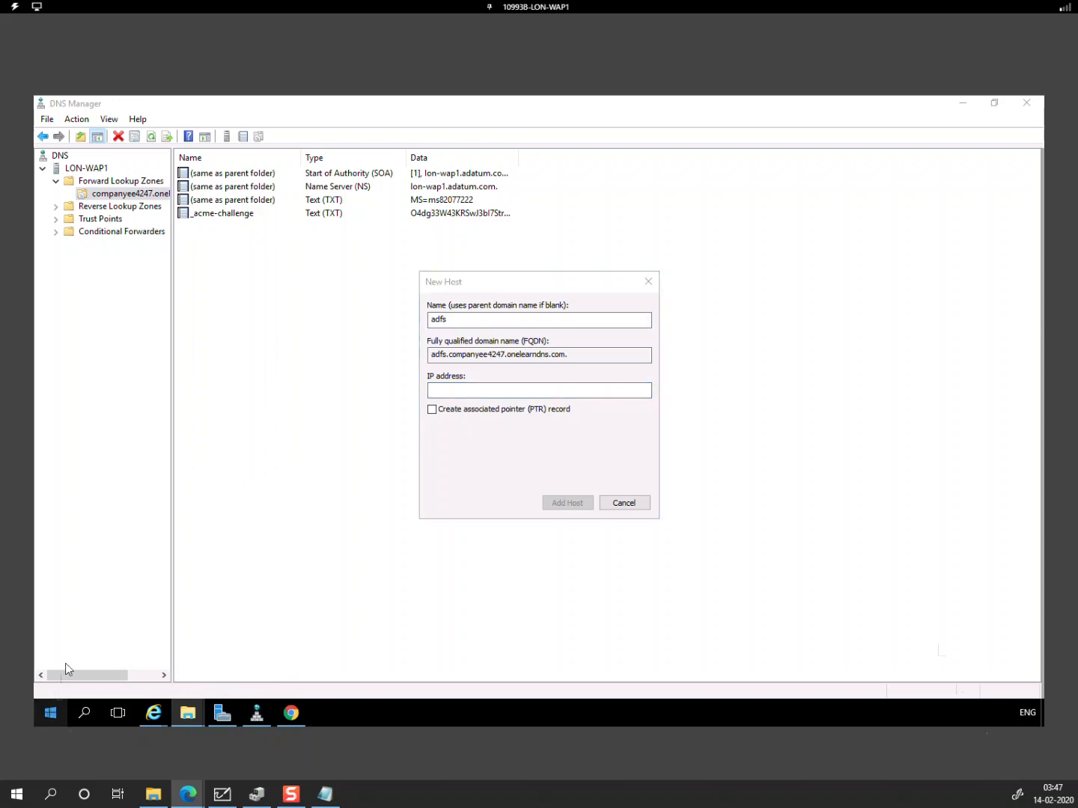
Step: Find the Ethernet 2 adapter's IPv4 address, 199.101.109.2, through ncpa.cpl connection details
{"action": "left_click", "coordinate": [78, 644]}
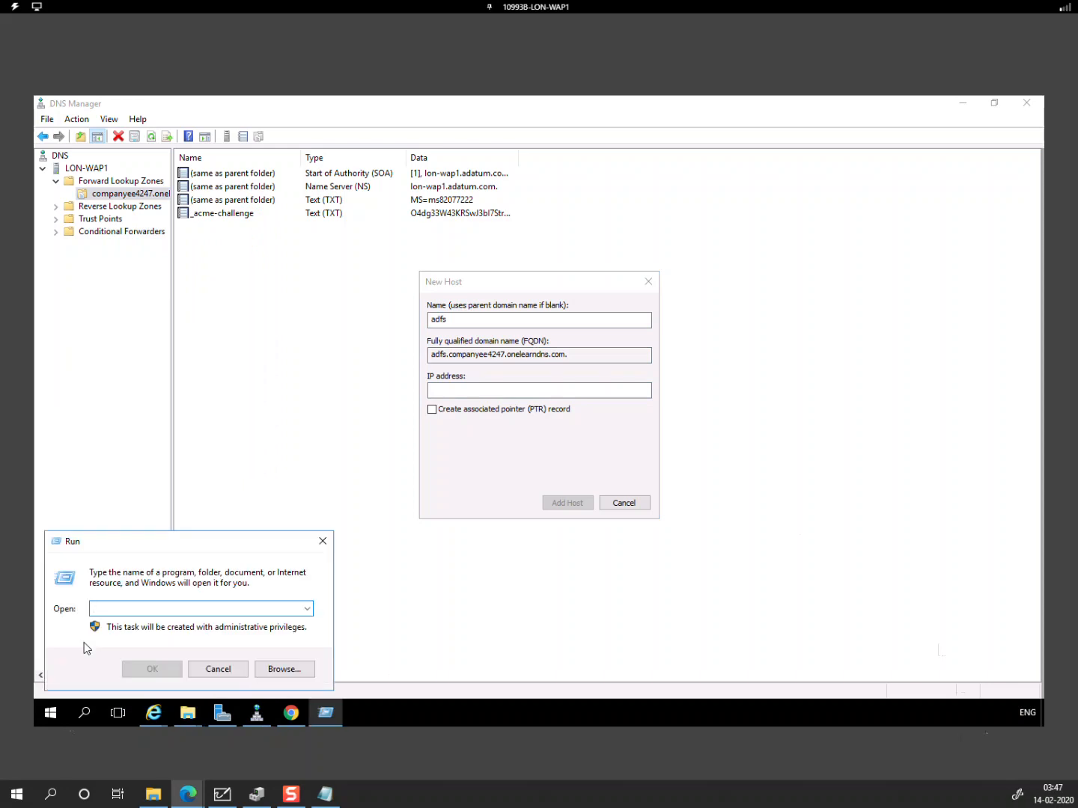
{"action": "type", "text": "ncpa.c"}
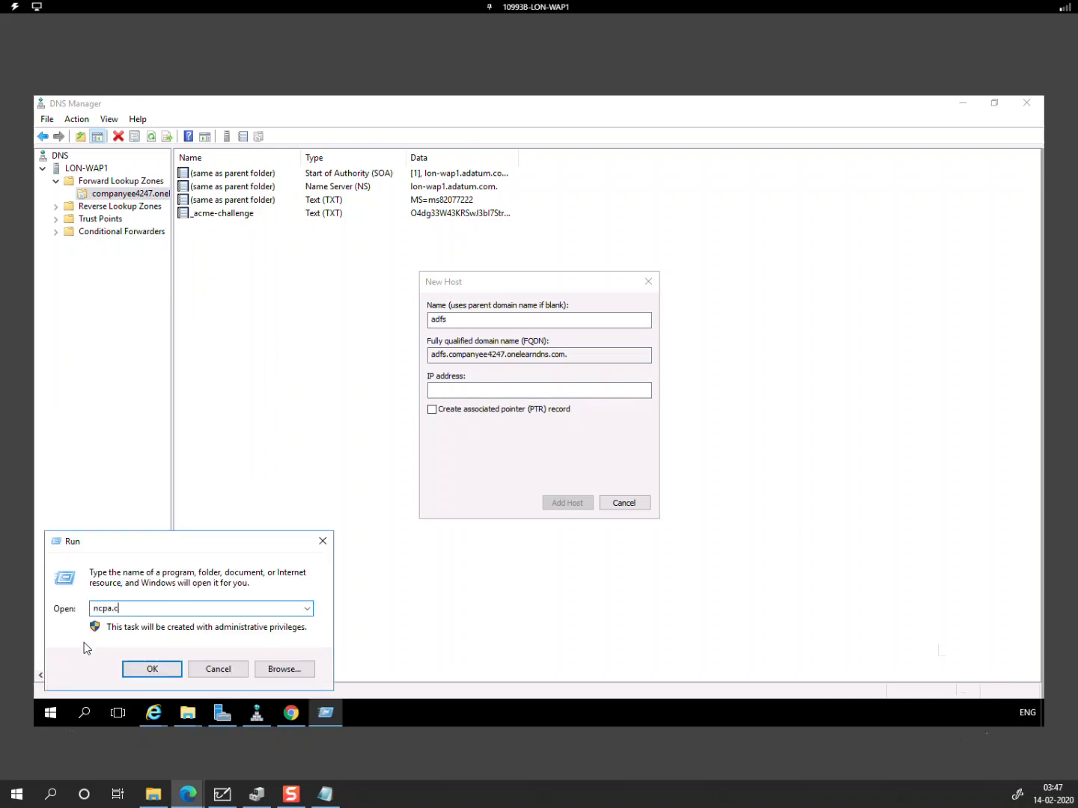
{"action": "type", "text": "pl"}
{"action": "key", "text": "Return"}
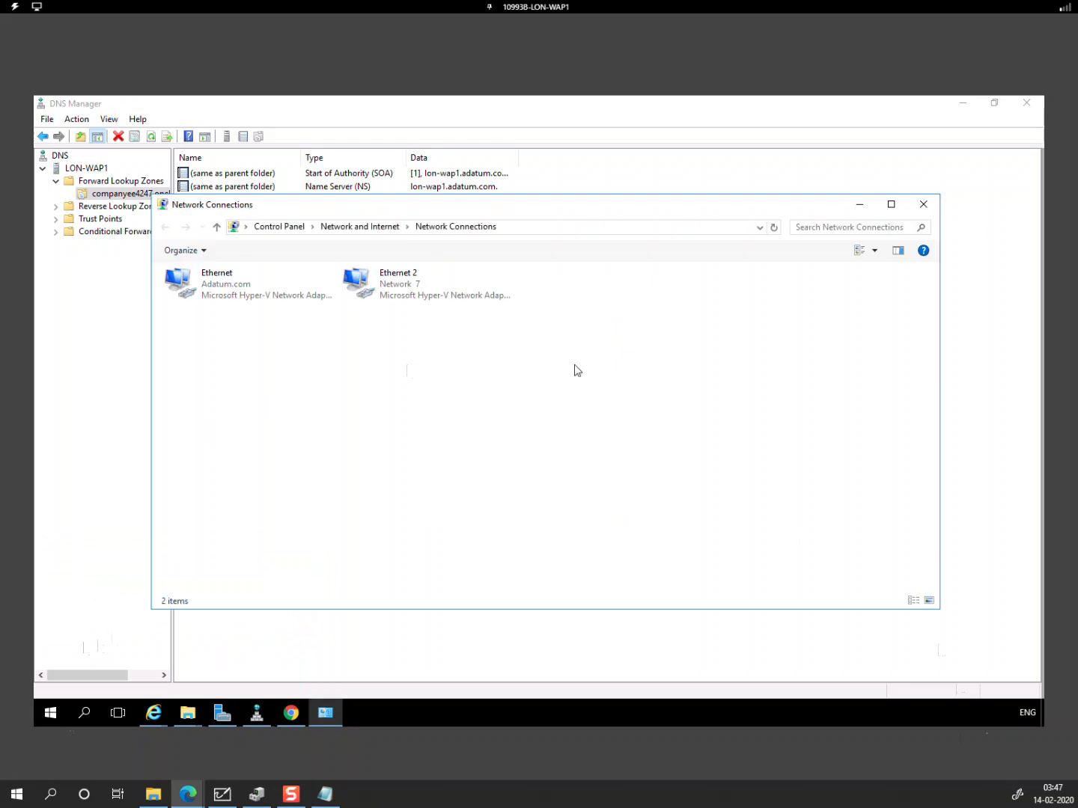
{"action": "left_click", "coordinate": [402, 298]}
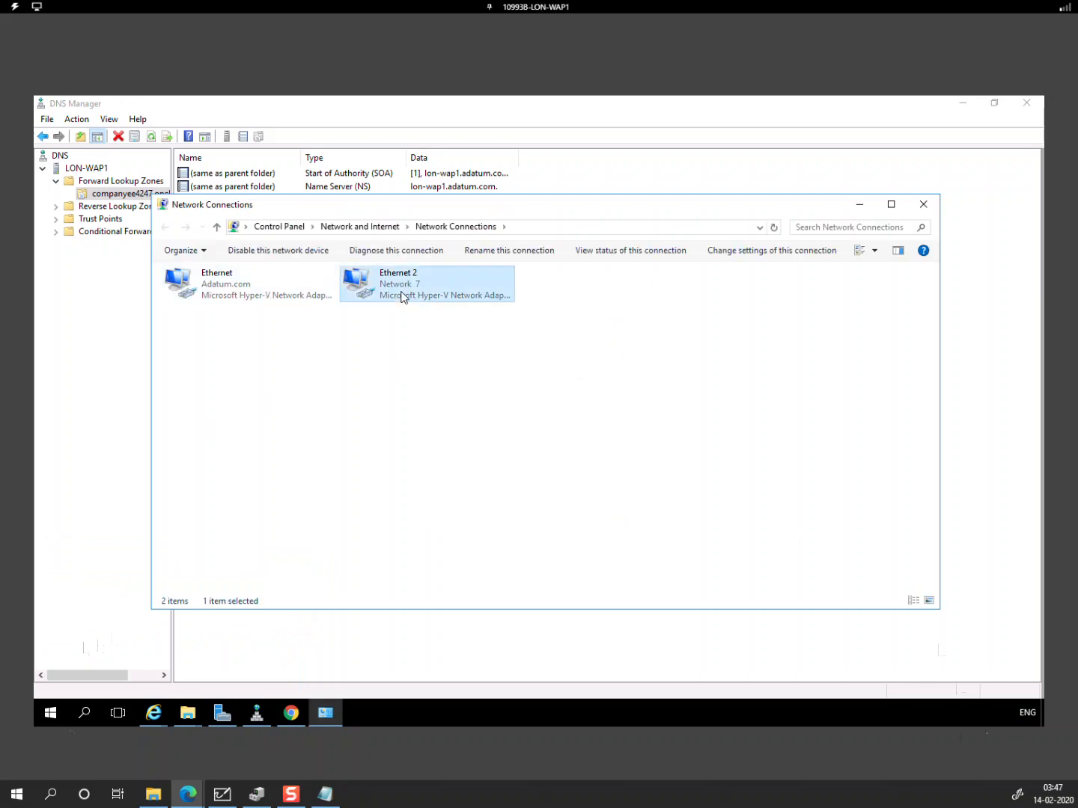
{"action": "right_click", "coordinate": [401, 297]}
{"action": "left_click", "coordinate": [438, 326]}
{"action": "left_click", "coordinate": [479, 397]}
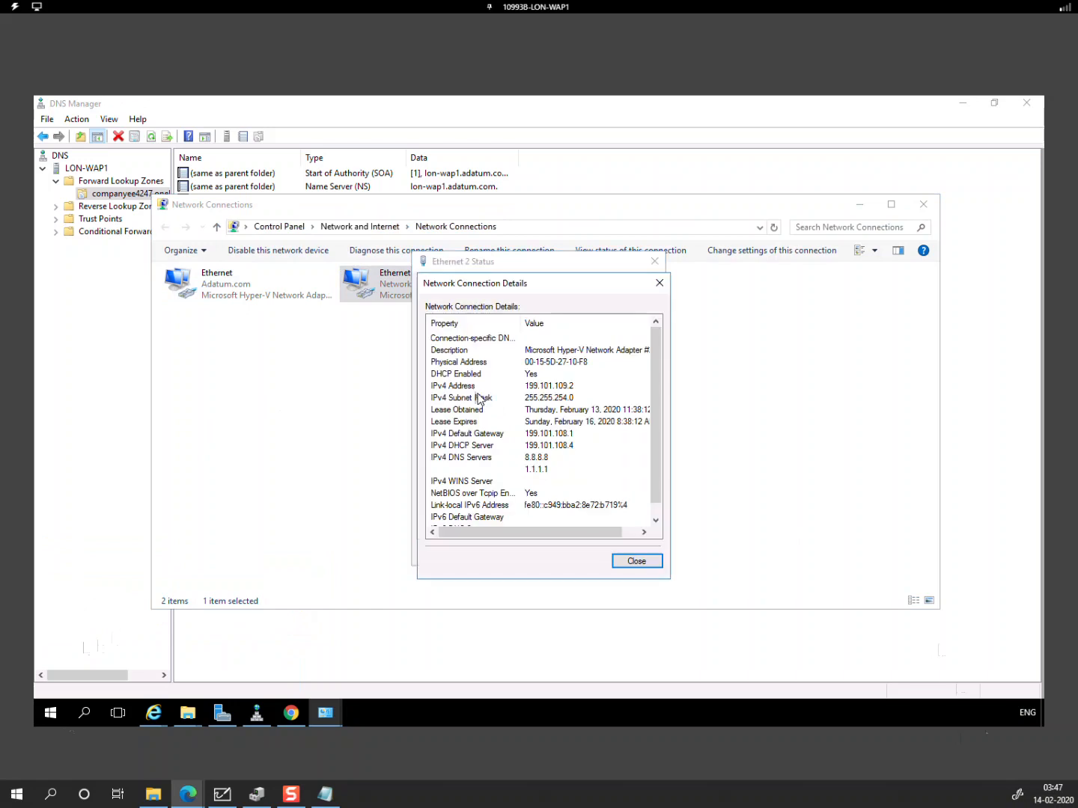
{"action": "left_click", "coordinate": [570, 387]}
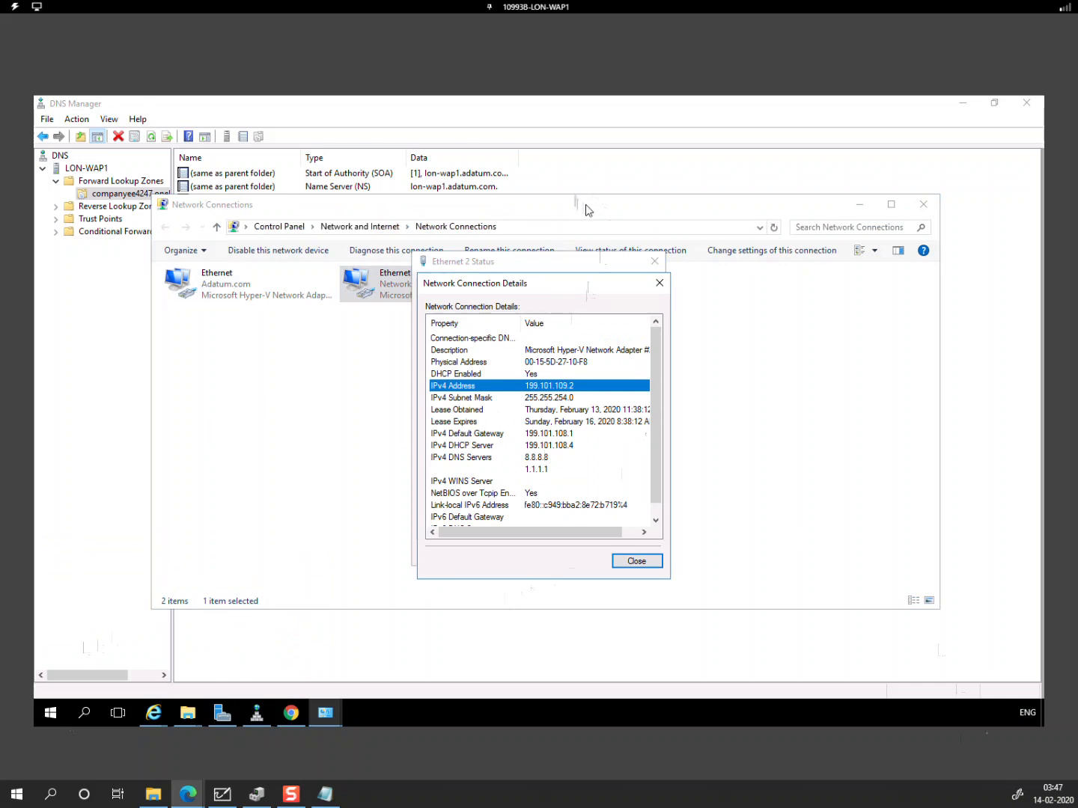
{"action": "left_click", "coordinate": [853, 209]}
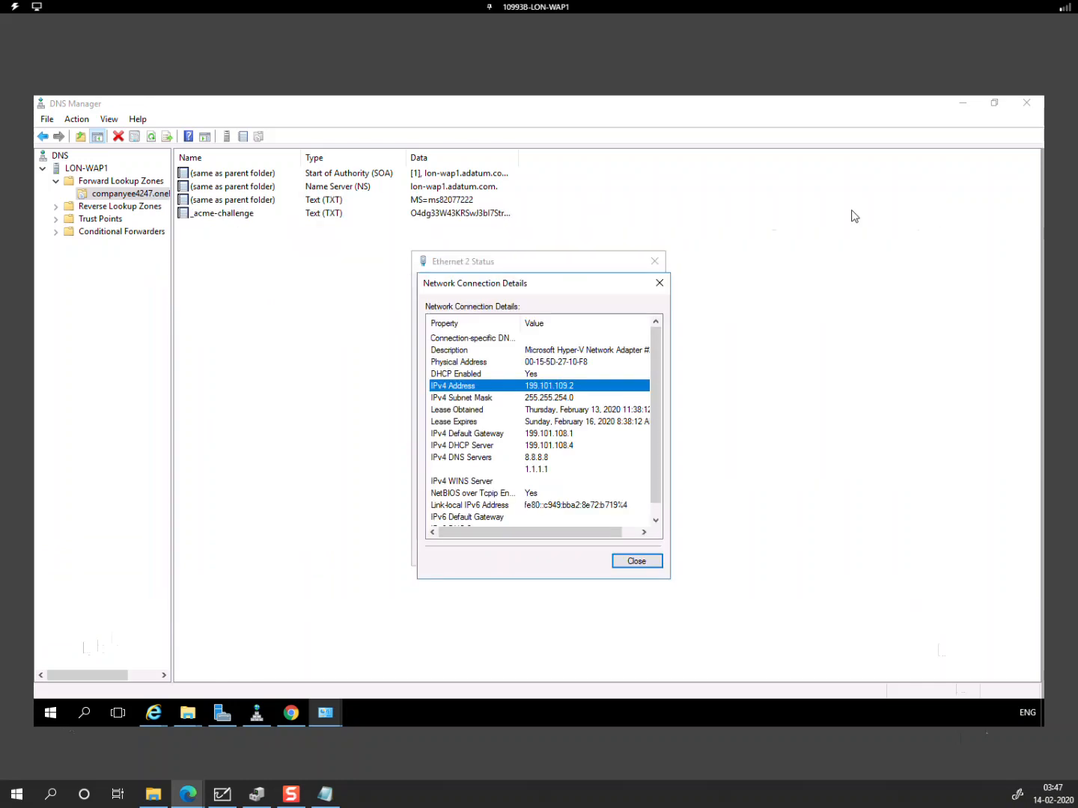
Step: Enter 199.101.109.2 for the adfs host, add the record and close the dialog
{"action": "left_click", "coordinate": [257, 718]}
{"action": "type", "text": "199.101"}
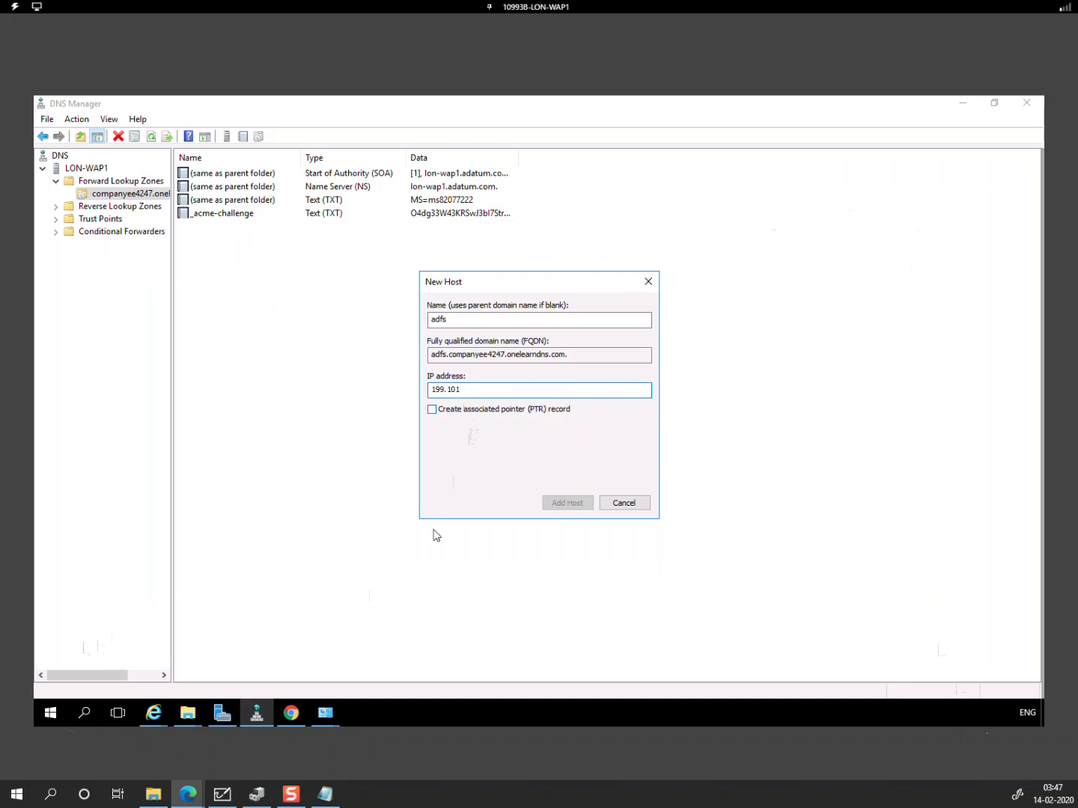
{"action": "left_click", "coordinate": [327, 718]}
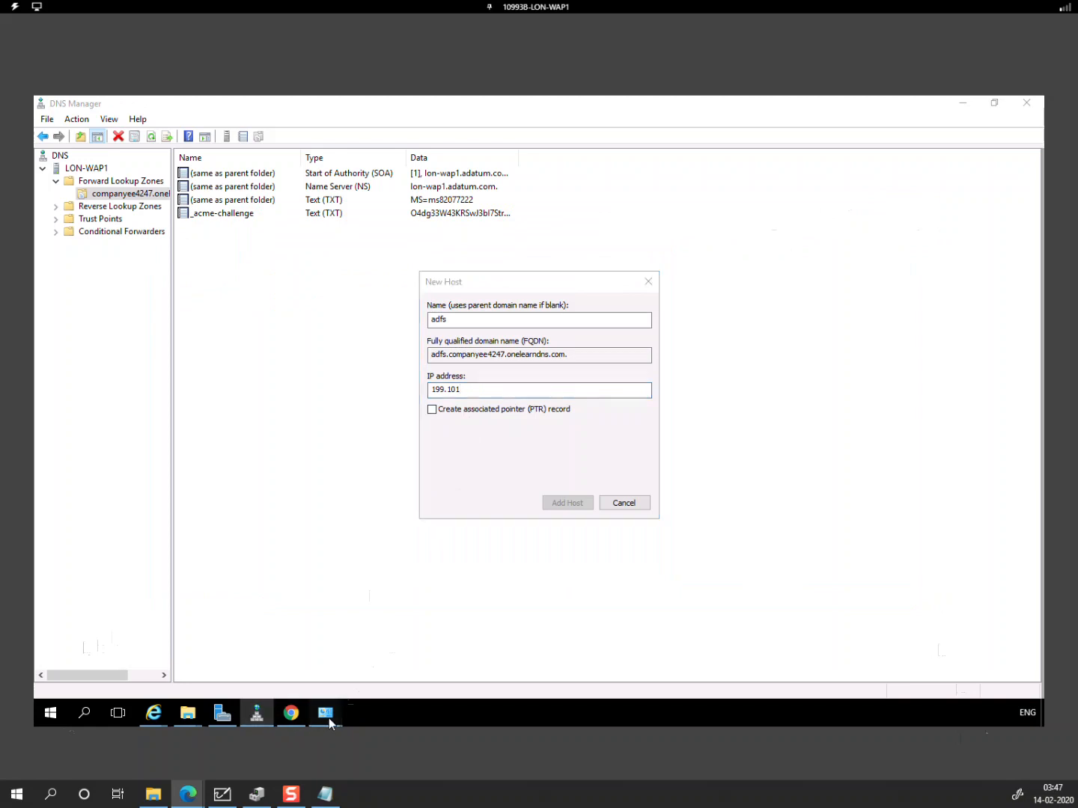
{"action": "left_click", "coordinate": [411, 647]}
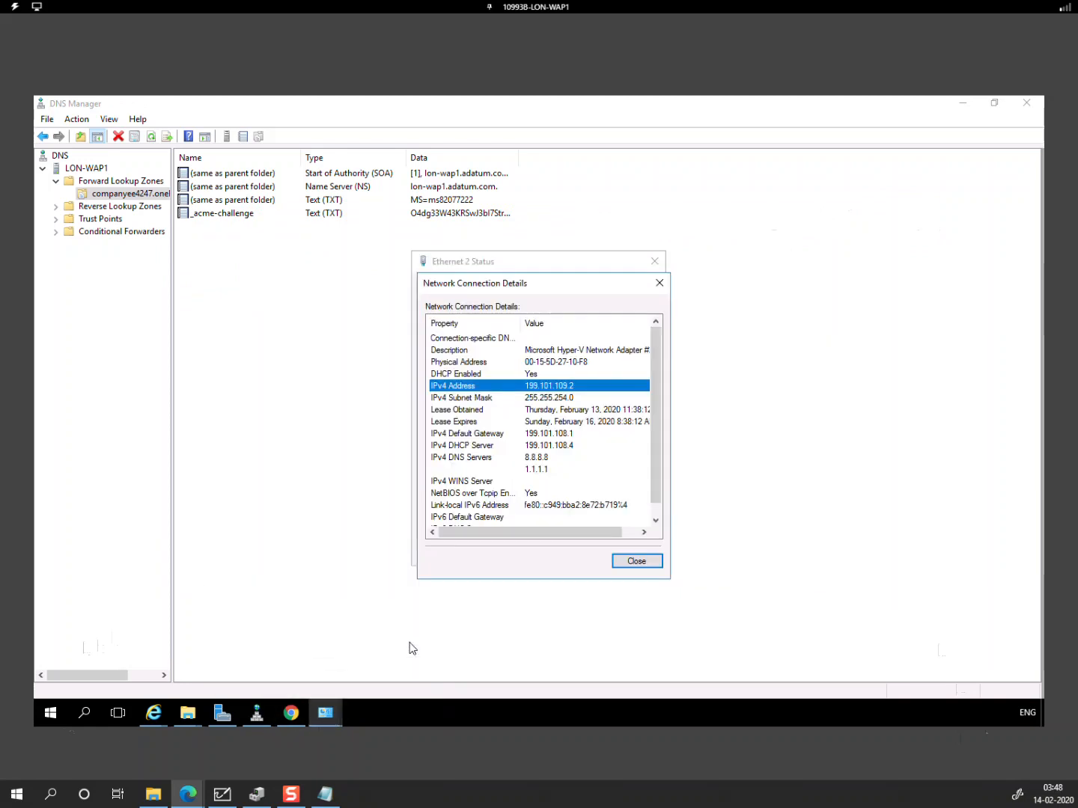
{"action": "key", "text": "alt+Tab"}
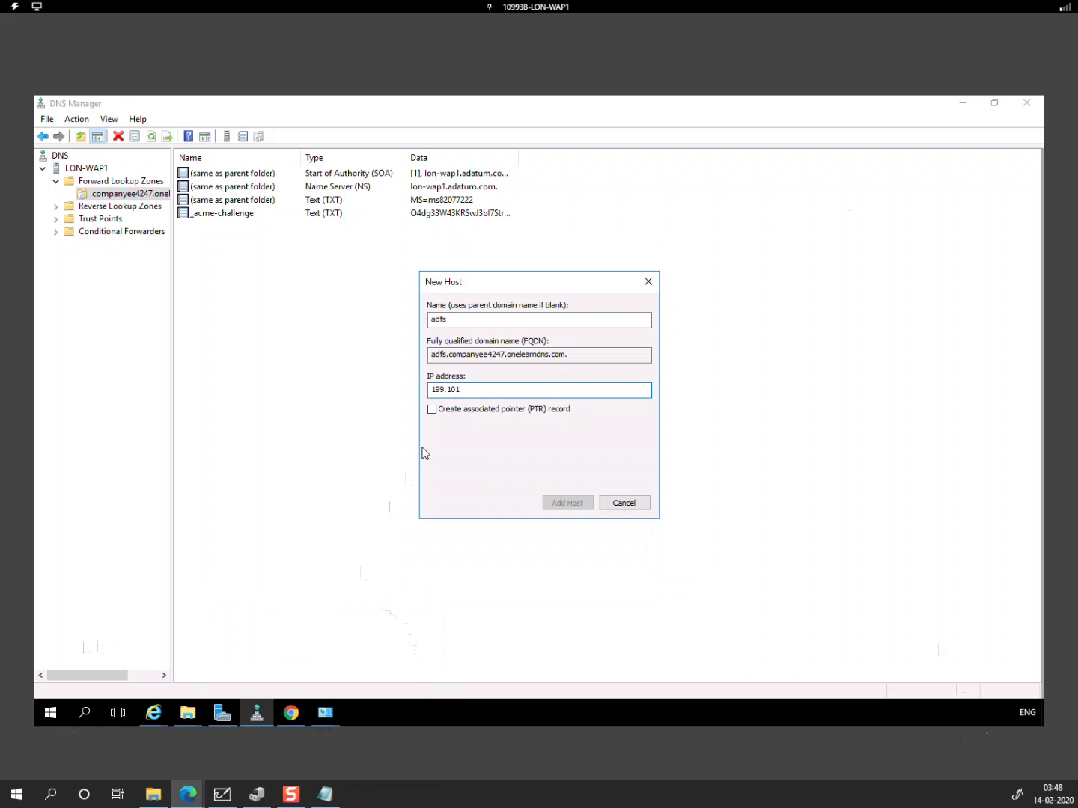
{"action": "type", "text": ". 109.2"}
{"action": "left_click", "coordinate": [571, 506]}
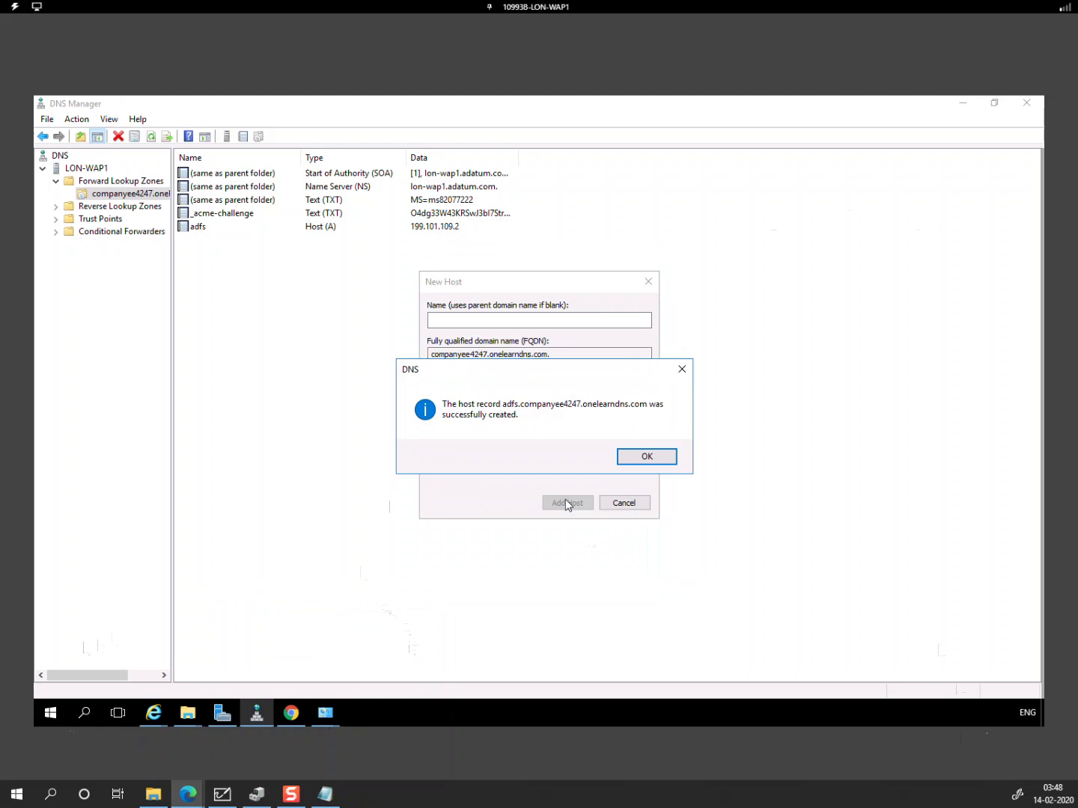
{"action": "left_click", "coordinate": [644, 456]}
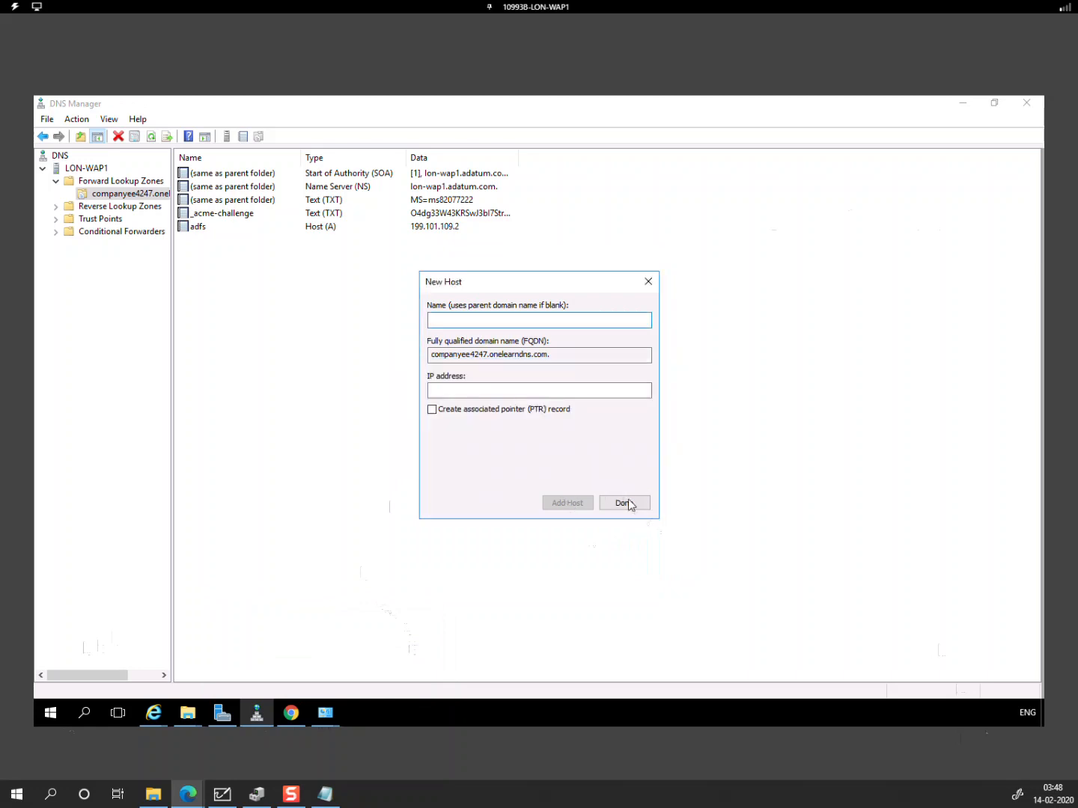
{"action": "left_click", "coordinate": [625, 504]}
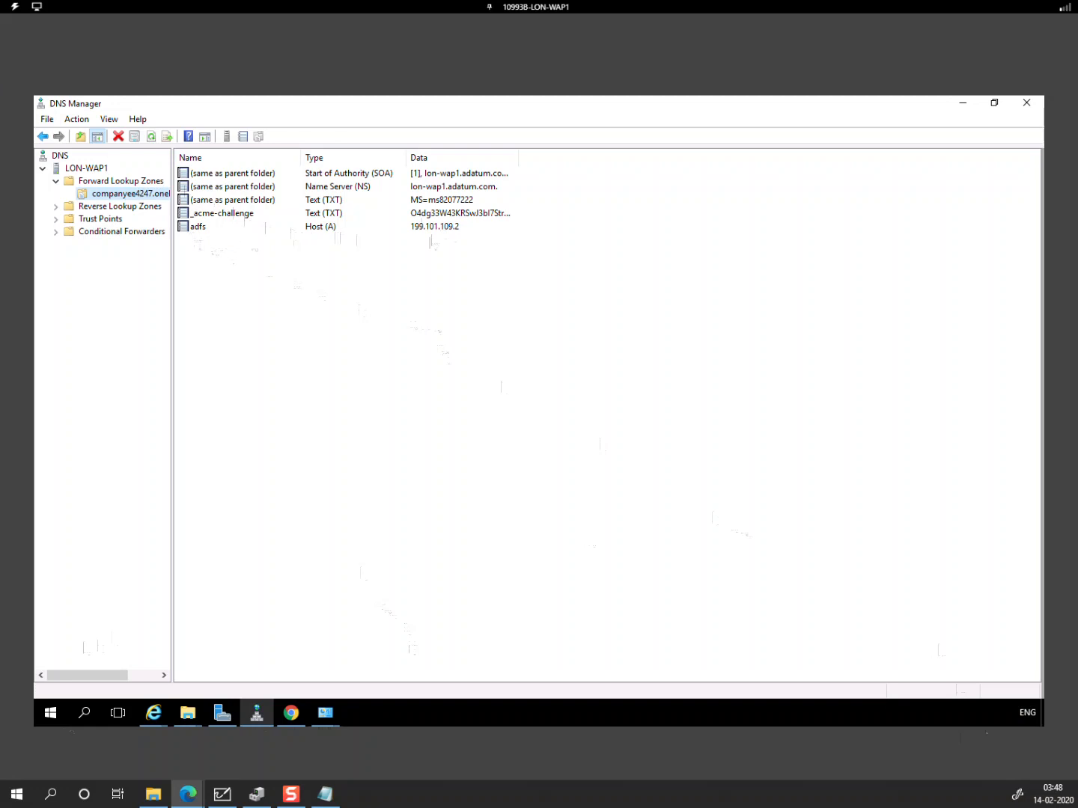
Step: Start a role-based Add Roles and Features installation targeting LON-WAP1
{"action": "left_click", "coordinate": [229, 717]}
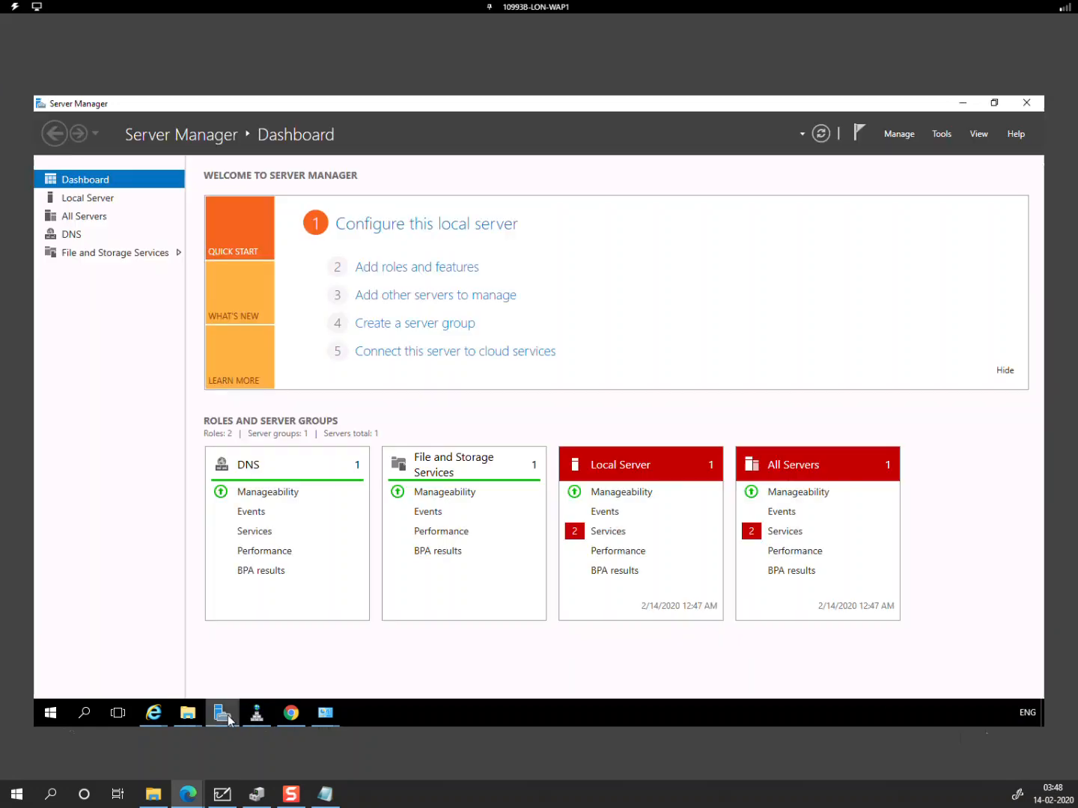
{"action": "left_click", "coordinate": [432, 269]}
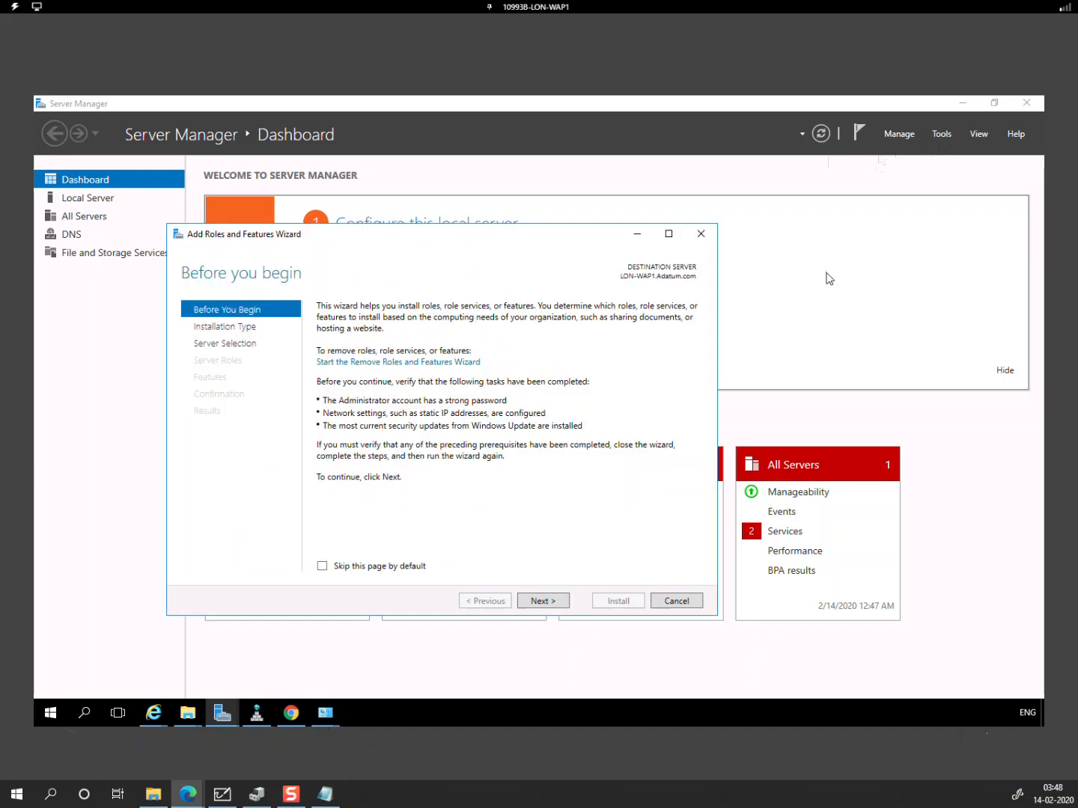
{"action": "left_click", "coordinate": [543, 603]}
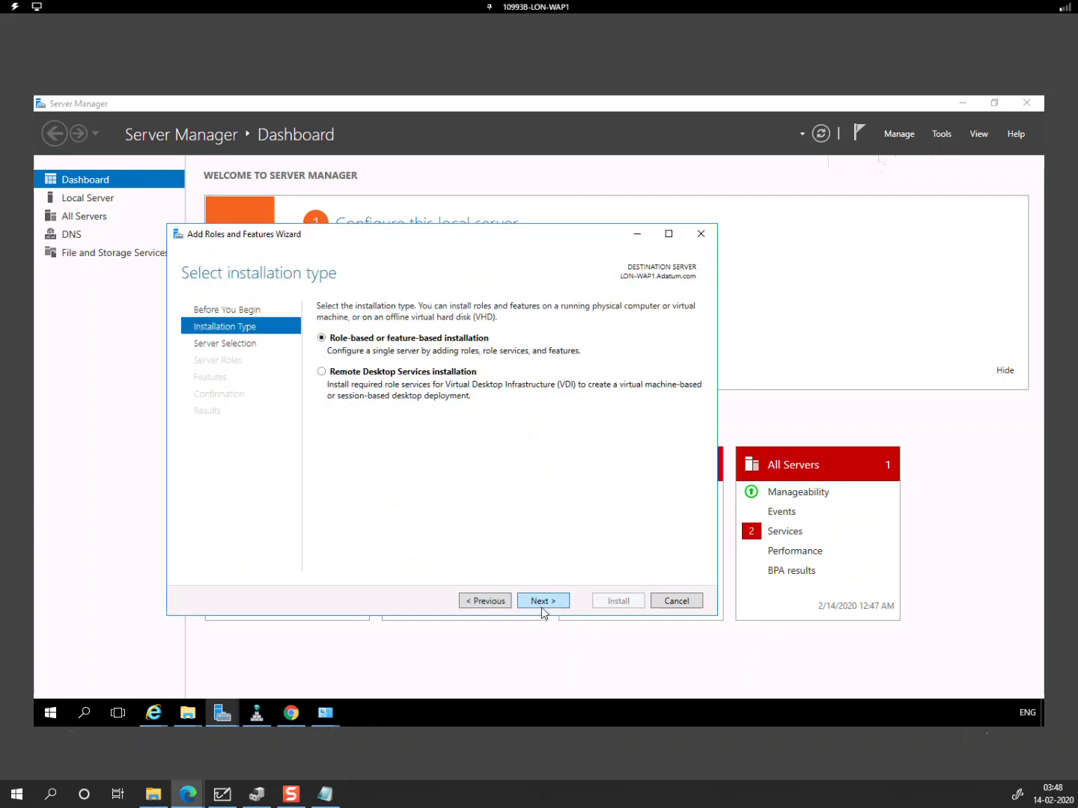
{"action": "left_click", "coordinate": [543, 603]}
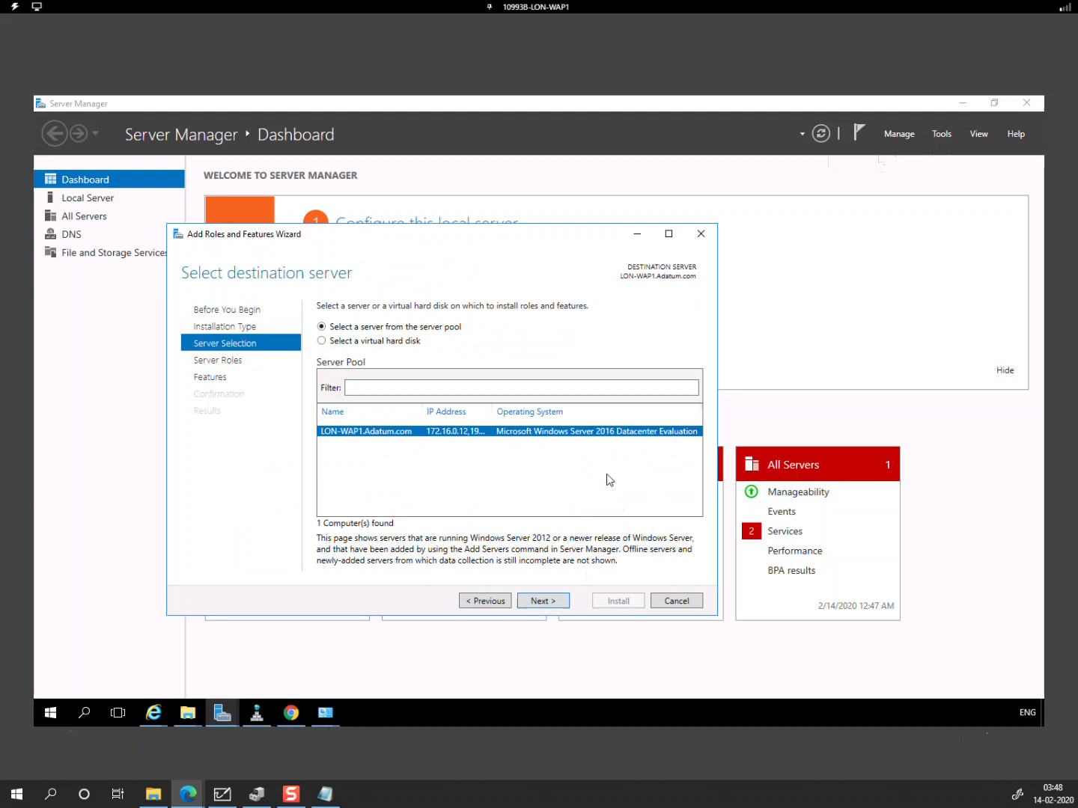
{"action": "left_click", "coordinate": [539, 603]}
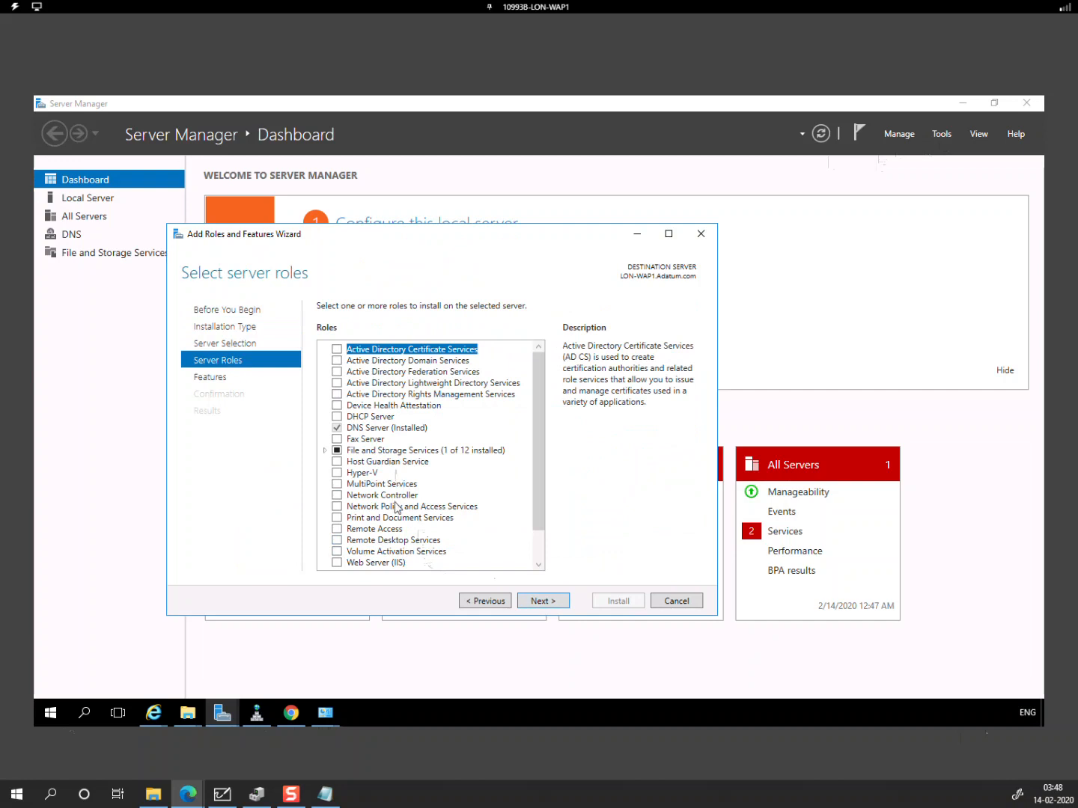
Step: Install the Active Directory Federation Services role and launch its federation service configuration
{"action": "left_click", "coordinate": [338, 371]}
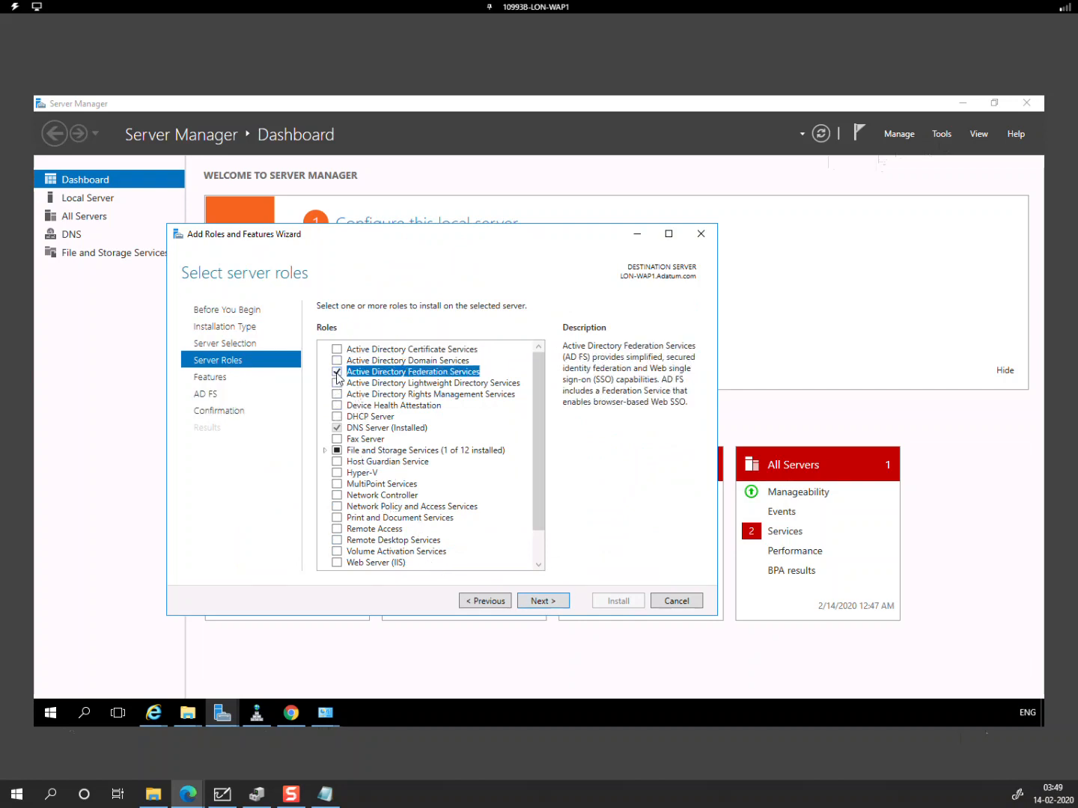
{"action": "left_click", "coordinate": [533, 603]}
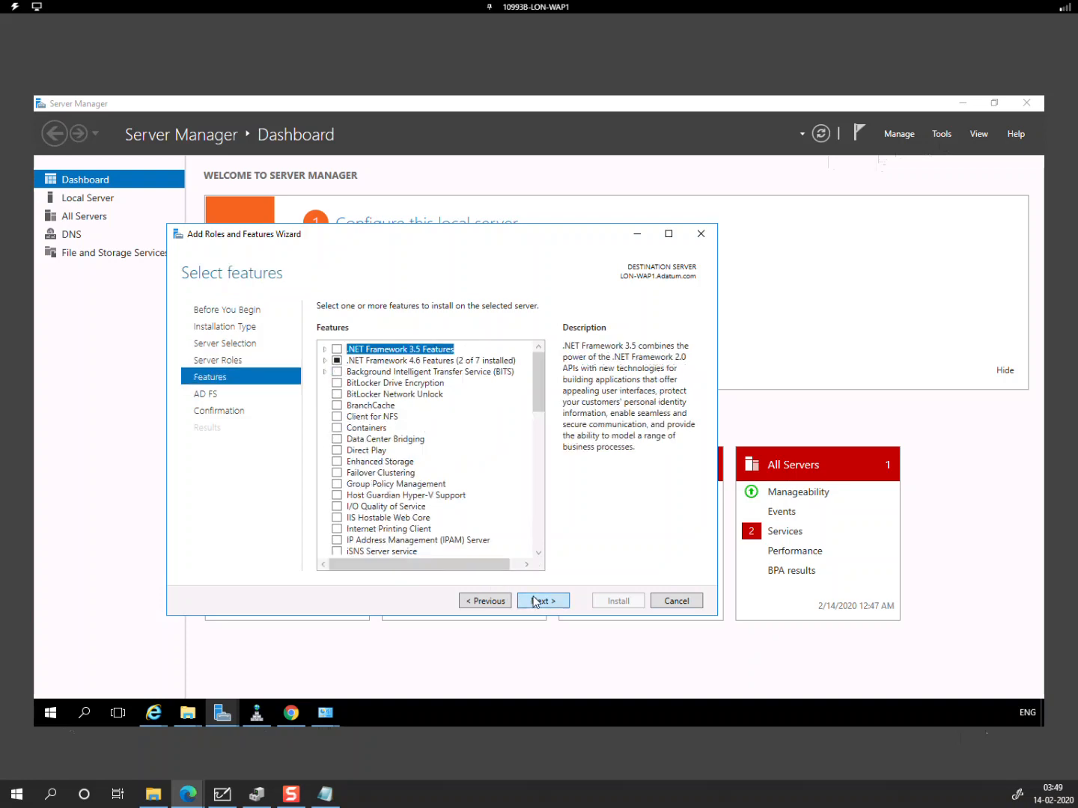
{"action": "left_click", "coordinate": [534, 602]}
{"action": "left_click", "coordinate": [558, 603]}
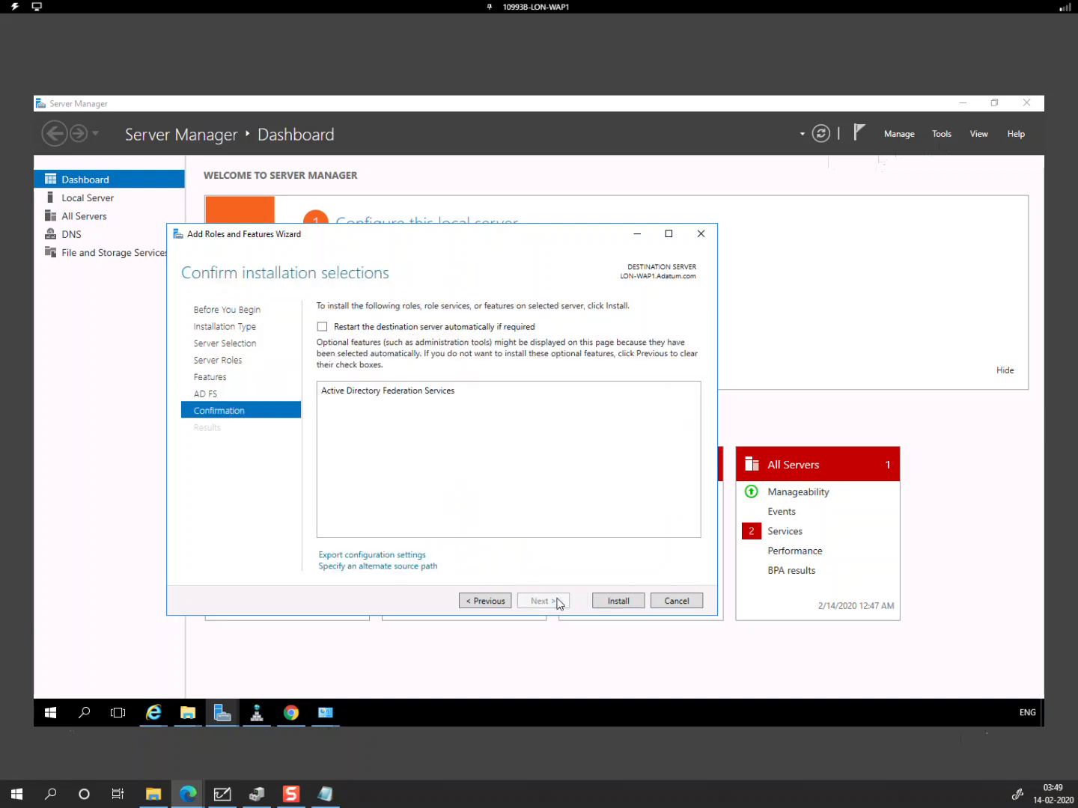
{"action": "left_click", "coordinate": [617, 602]}
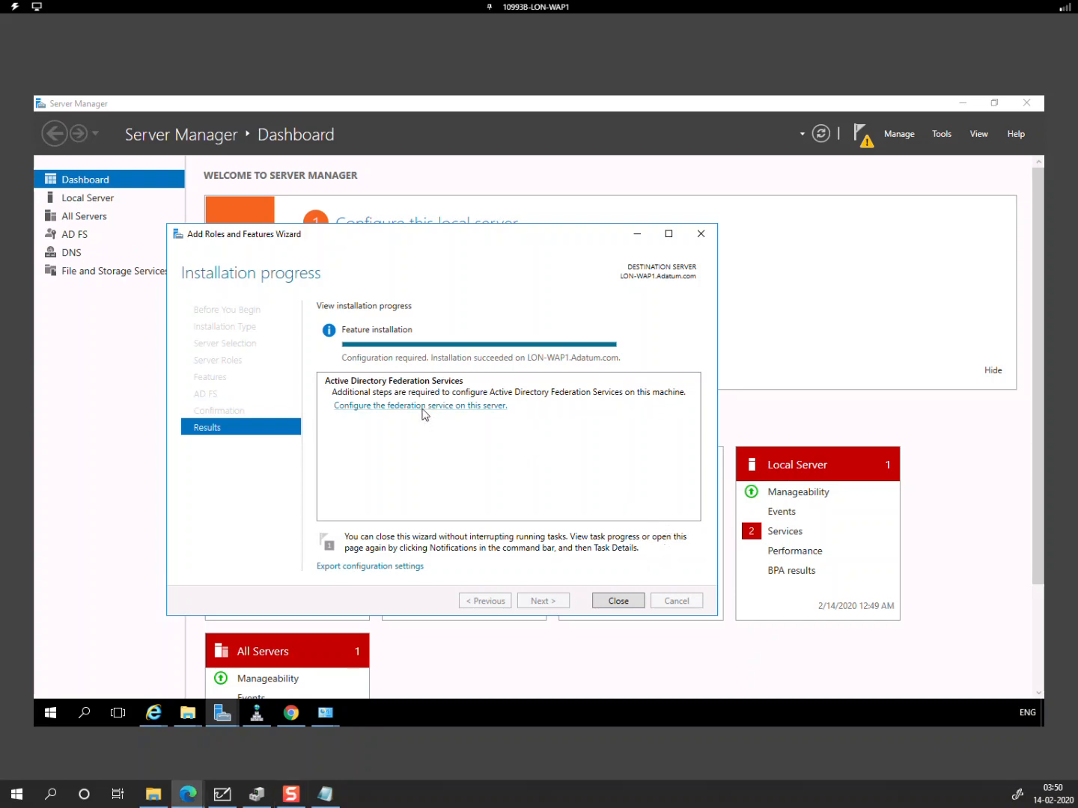
{"action": "left_click", "coordinate": [423, 407]}
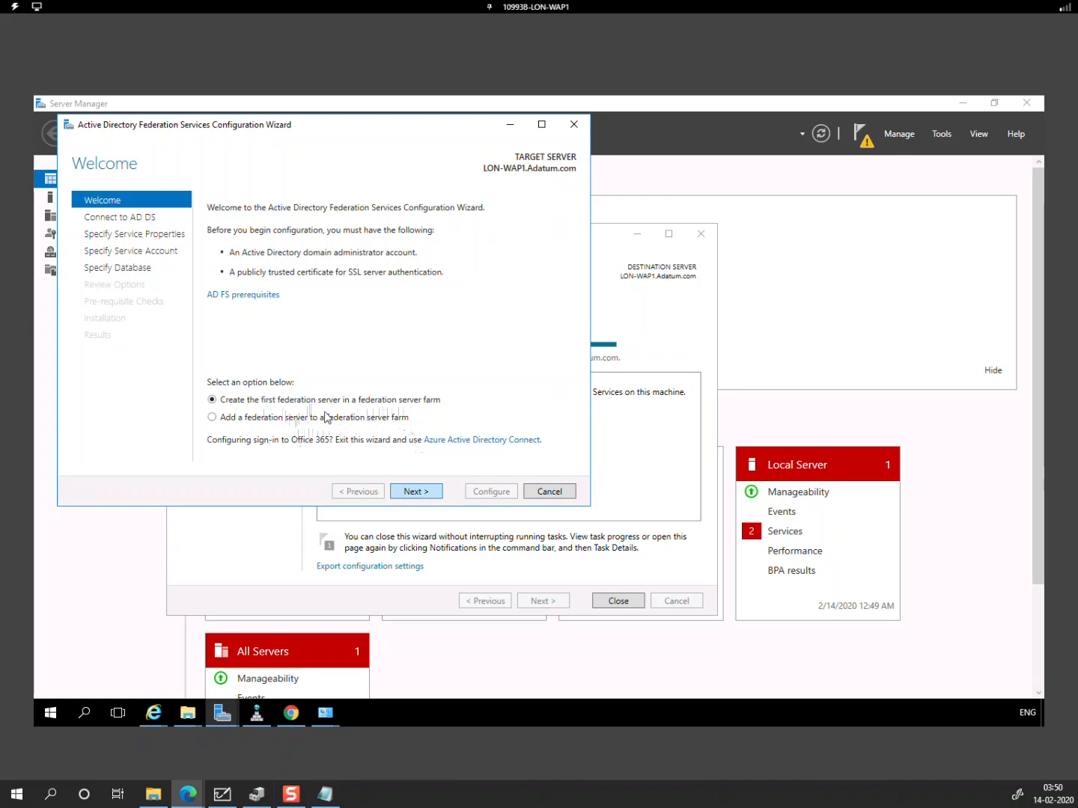
Step: Create the first server in a new AD FS farm using the *.onelearndns.com certificate
{"action": "left_click", "coordinate": [421, 493]}
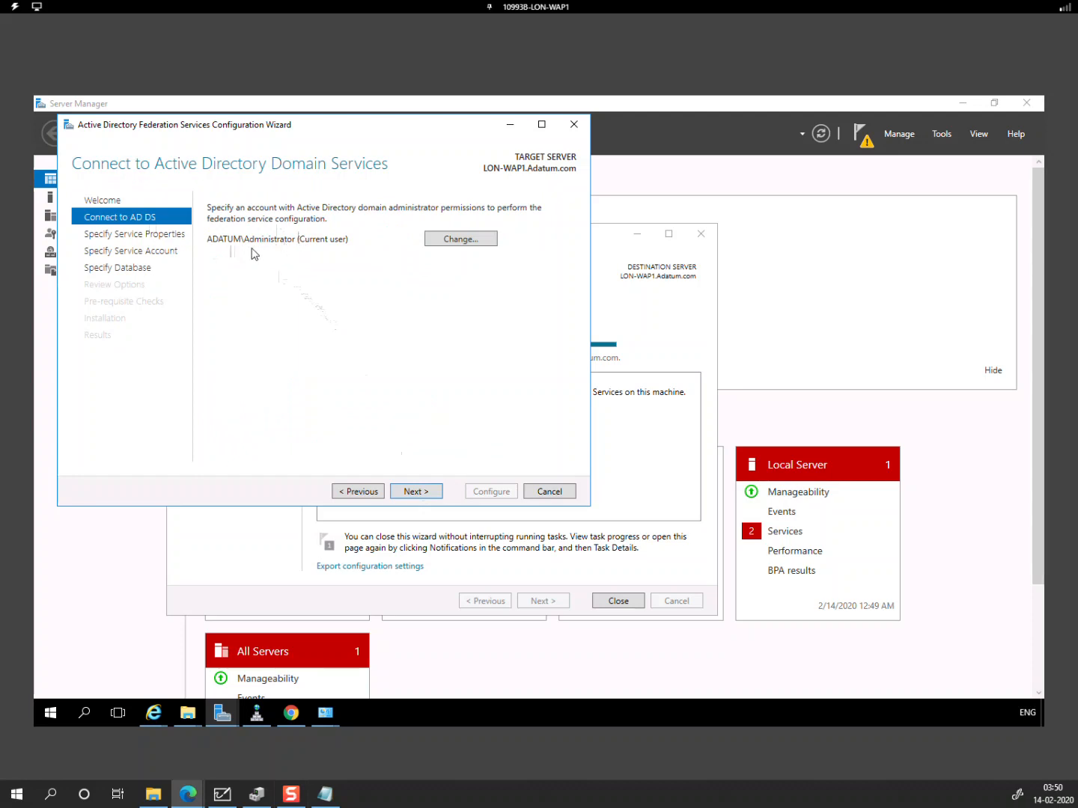
{"action": "left_click", "coordinate": [408, 491]}
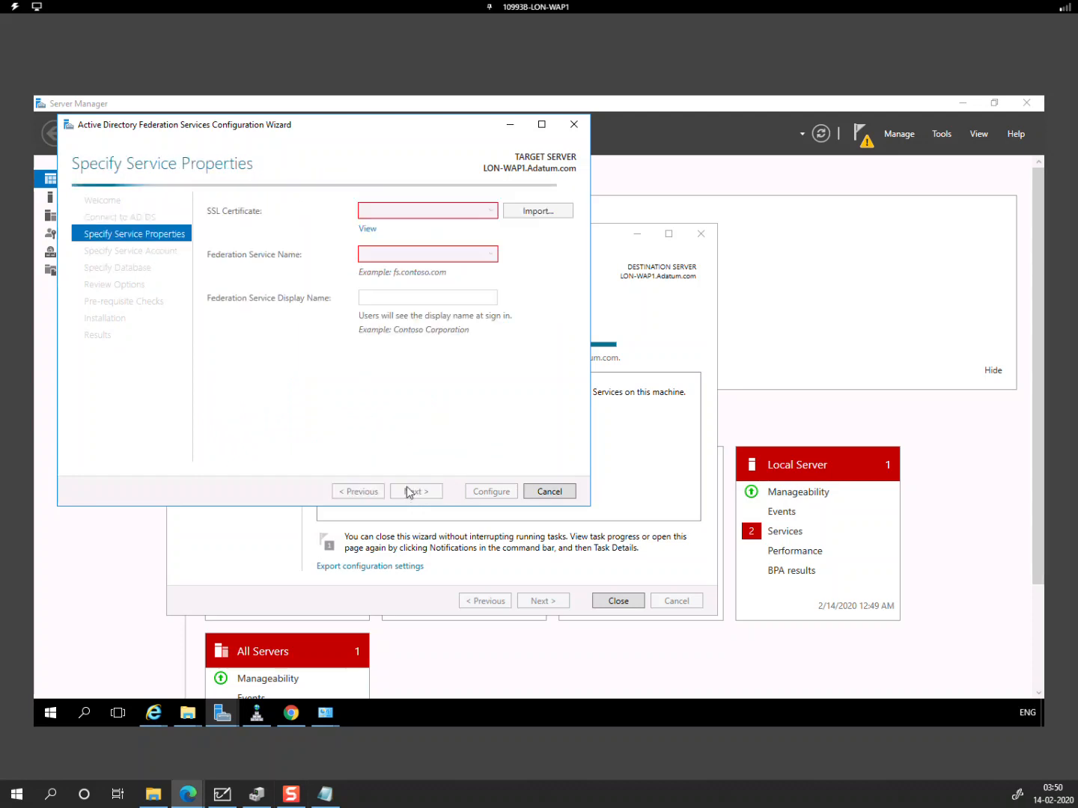
{"action": "left_click", "coordinate": [471, 212]}
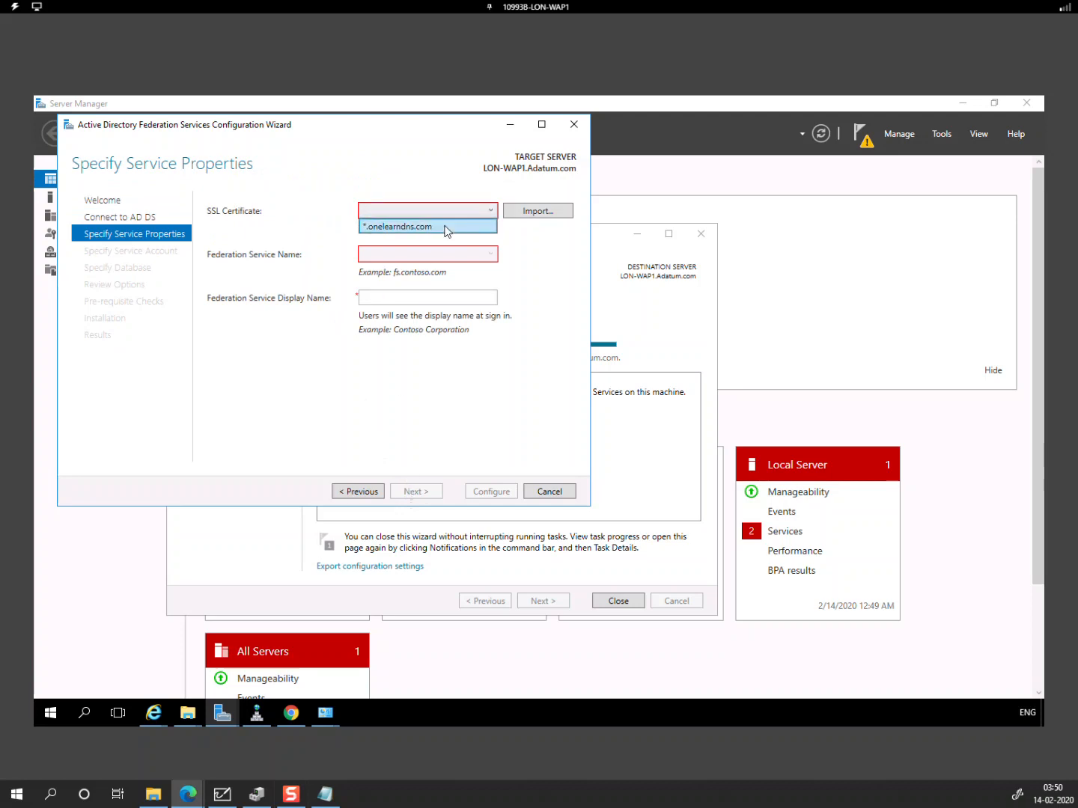
{"action": "left_click", "coordinate": [447, 227]}
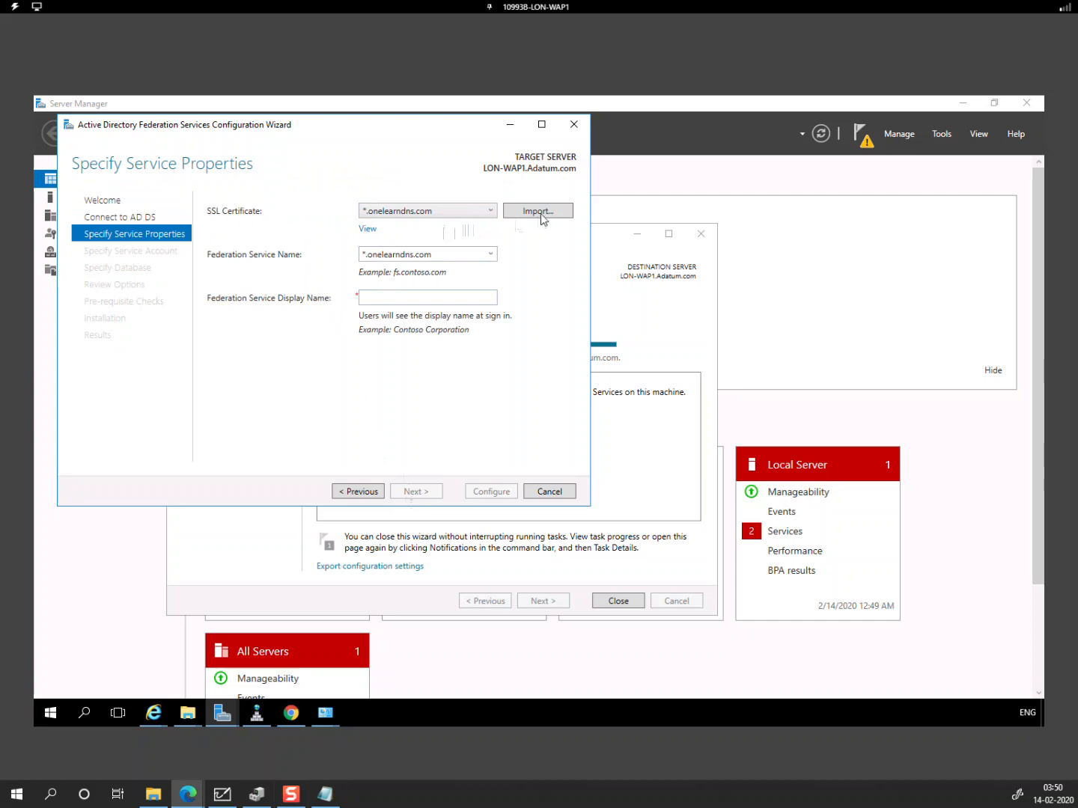
Step: Set the federation service display name to Adatum Corporation
{"action": "left_click", "coordinate": [465, 256]}
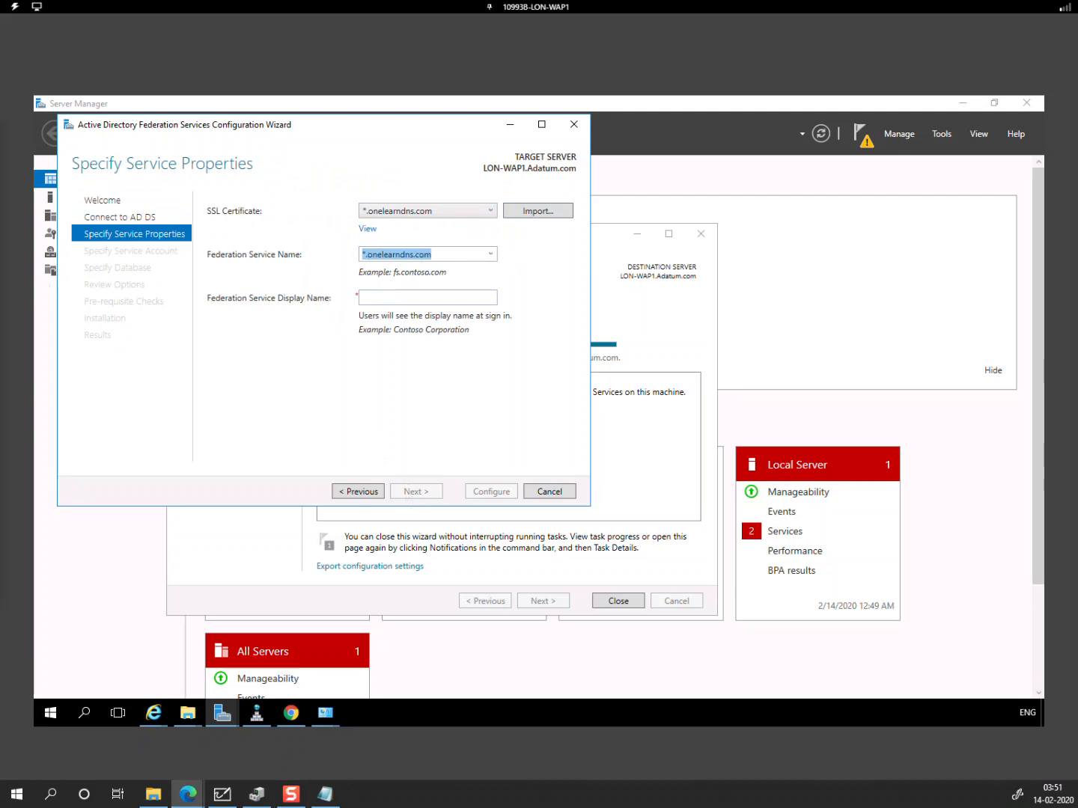
{"action": "type", "text": "Adatum Corporation"}
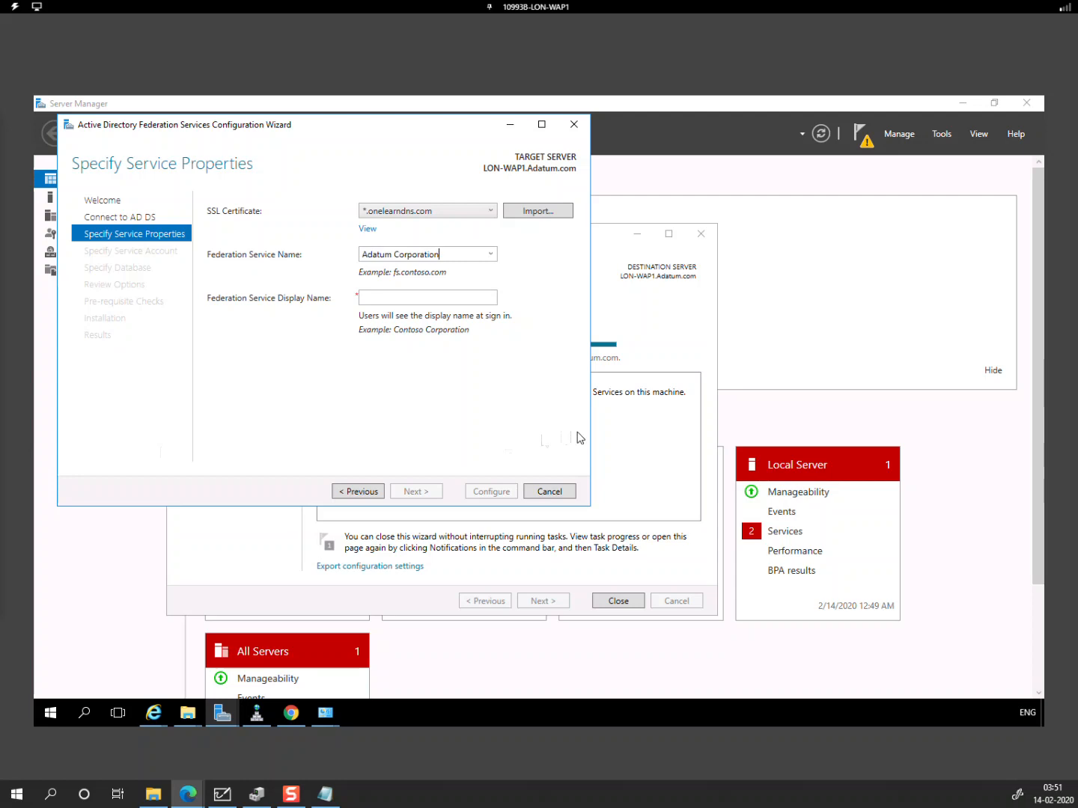
{"action": "left_click", "coordinate": [369, 302]}
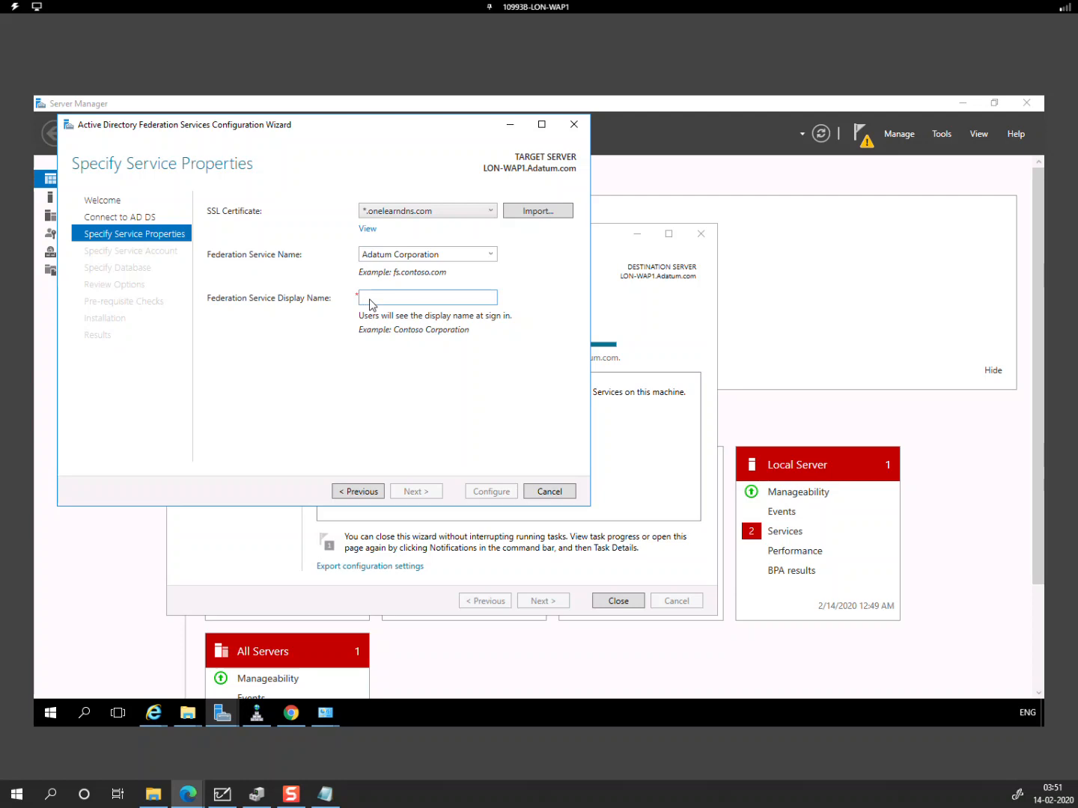
{"action": "left_click", "coordinate": [454, 258]}
{"action": "left_click_drag", "start_coordinate": [453, 259], "coordinate": [334, 257]}
{"action": "key", "text": "ctrl+c"}
{"action": "key", "text": "BackSpace"}
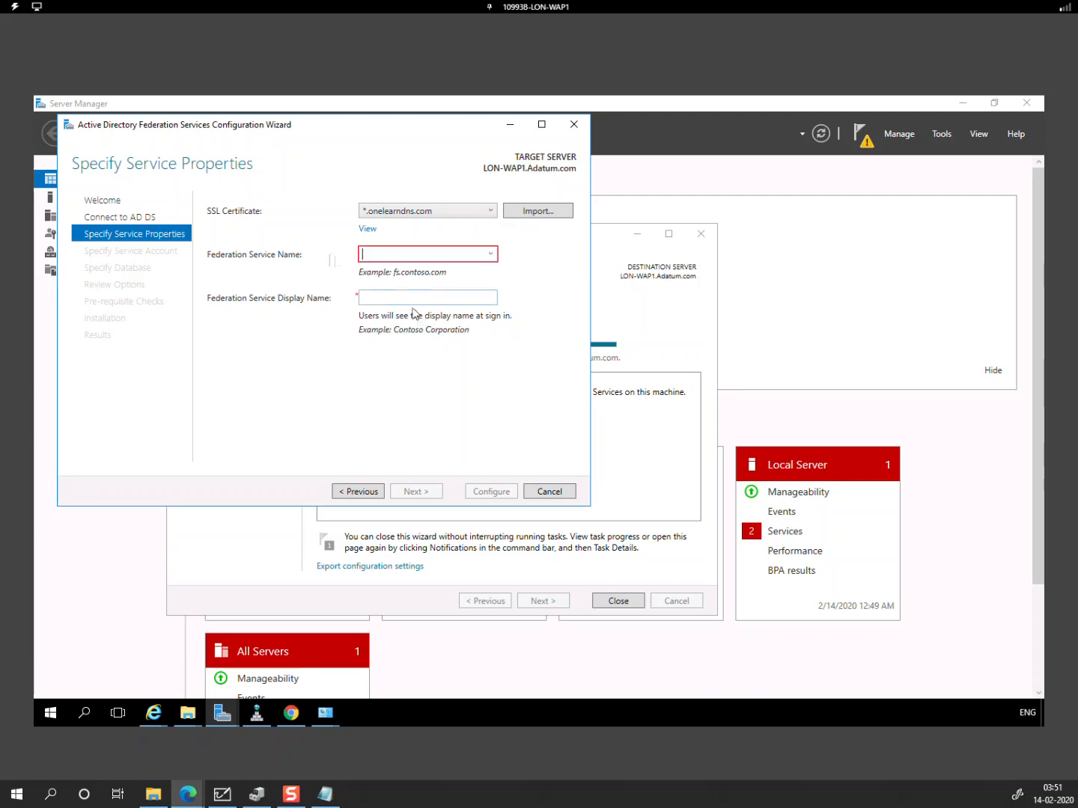
{"action": "left_click", "coordinate": [411, 304]}
{"action": "key", "text": "ctrl+v"}
Step: Set the federation service name to adfs.companyee4247.onelearndns.com and continue
{"action": "left_click", "coordinate": [378, 255]}
{"action": "type", "text": "adfs"}
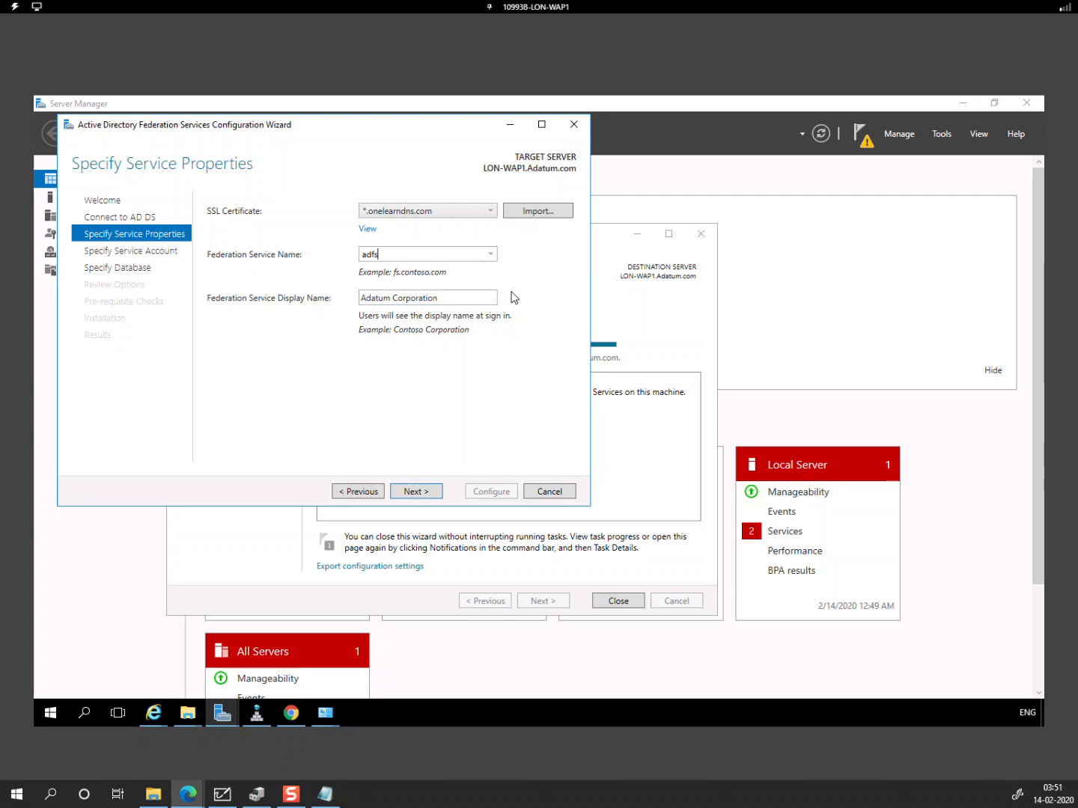
{"action": "type", "text": "."}
{"action": "key", "text": "BackSpace"}
{"action": "type", "text": "companyee4247.onelearndns.com"}
{"action": "left_click", "coordinate": [416, 493]}
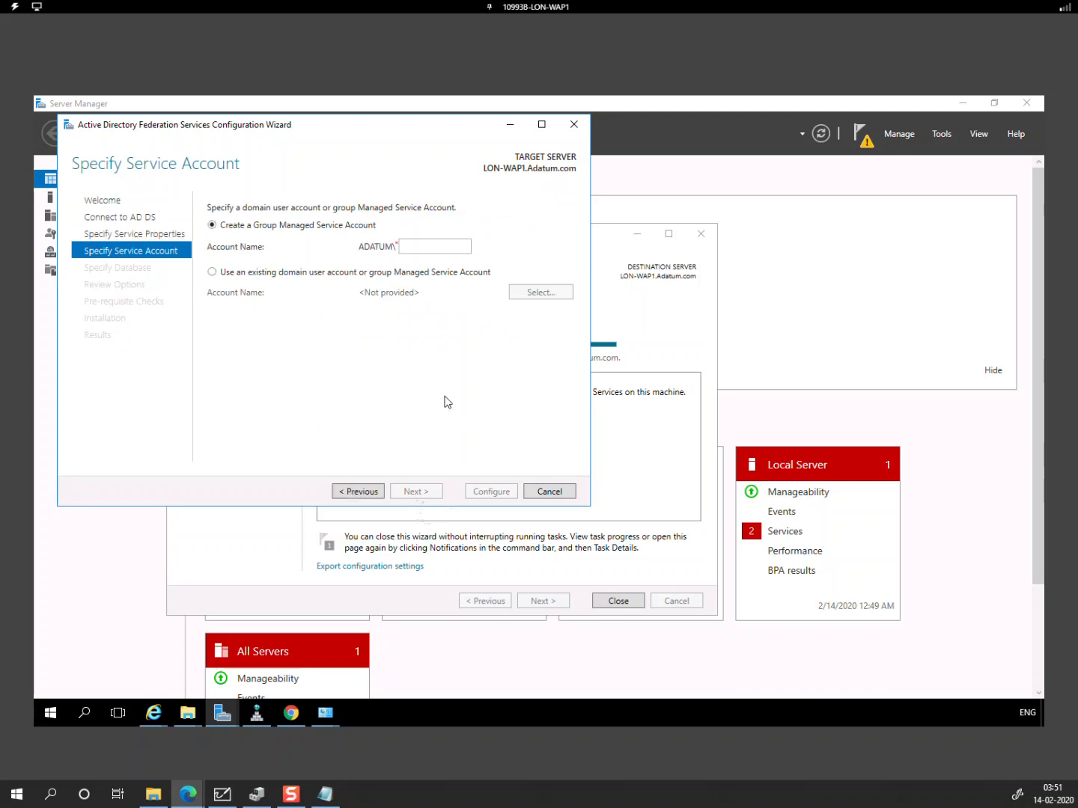
Step: Name the new gMSA account ADFS, keep Windows Internal Database, and run the prerequisite checks
{"action": "left_click", "coordinate": [423, 250]}
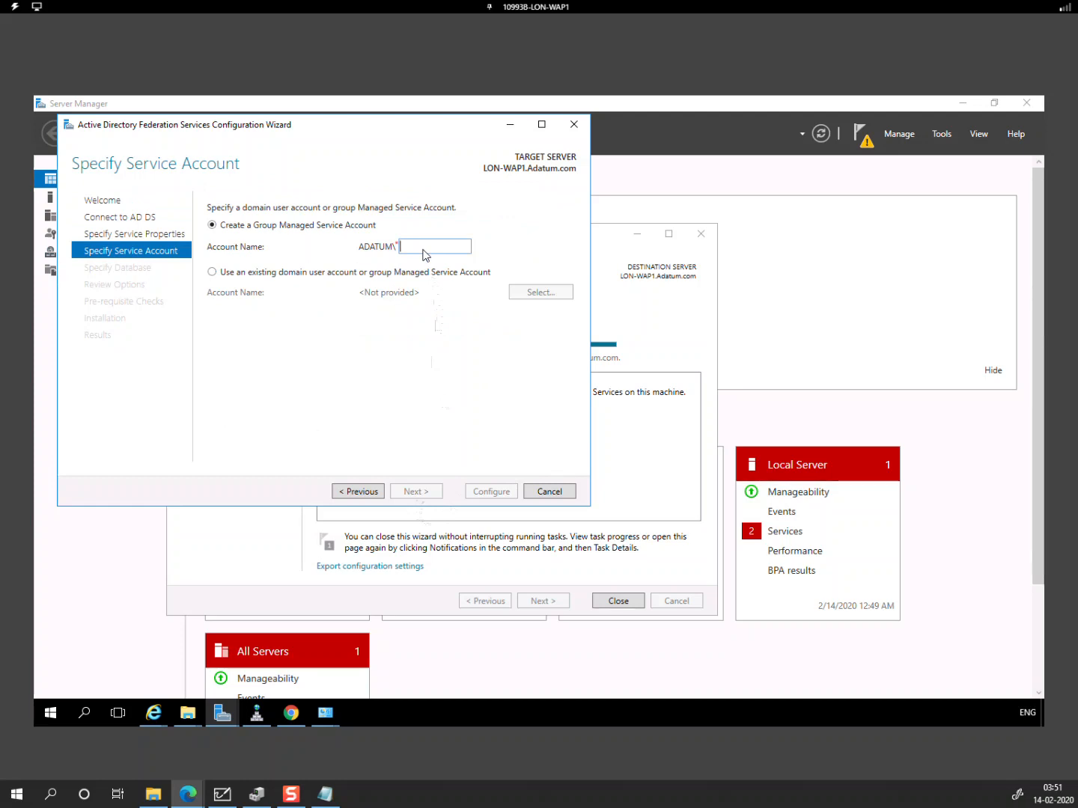
{"action": "type", "text": "ADFS"}
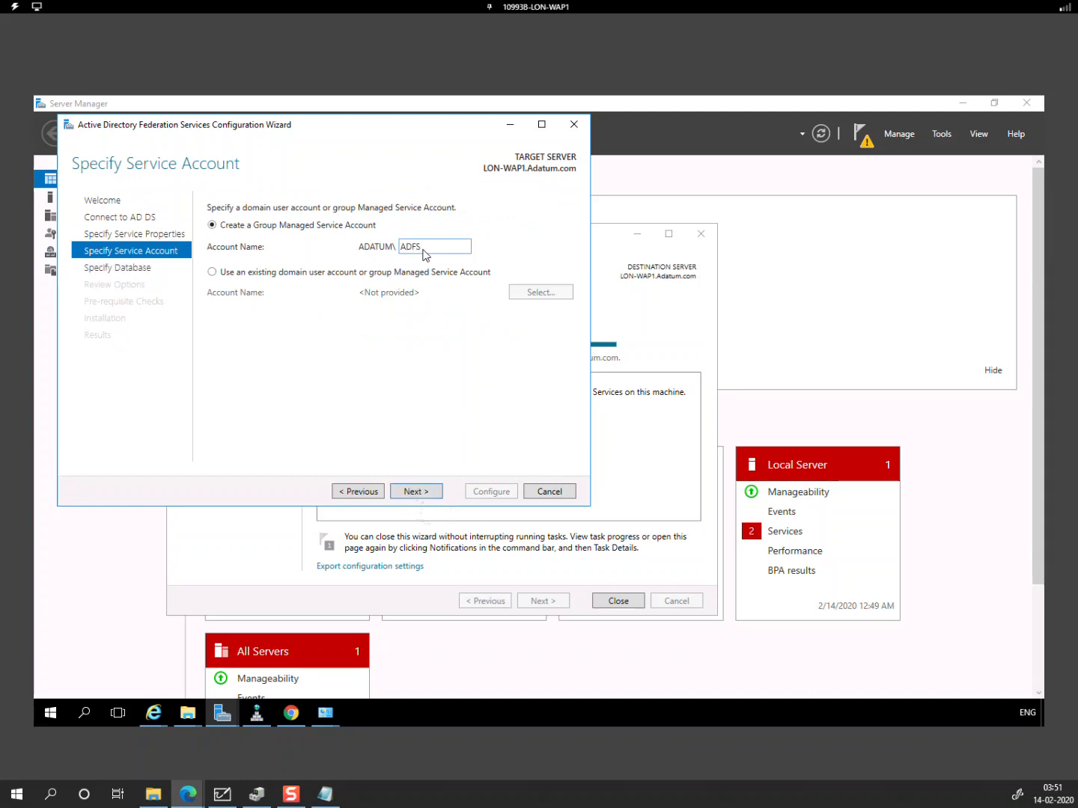
{"action": "left_click", "coordinate": [416, 491]}
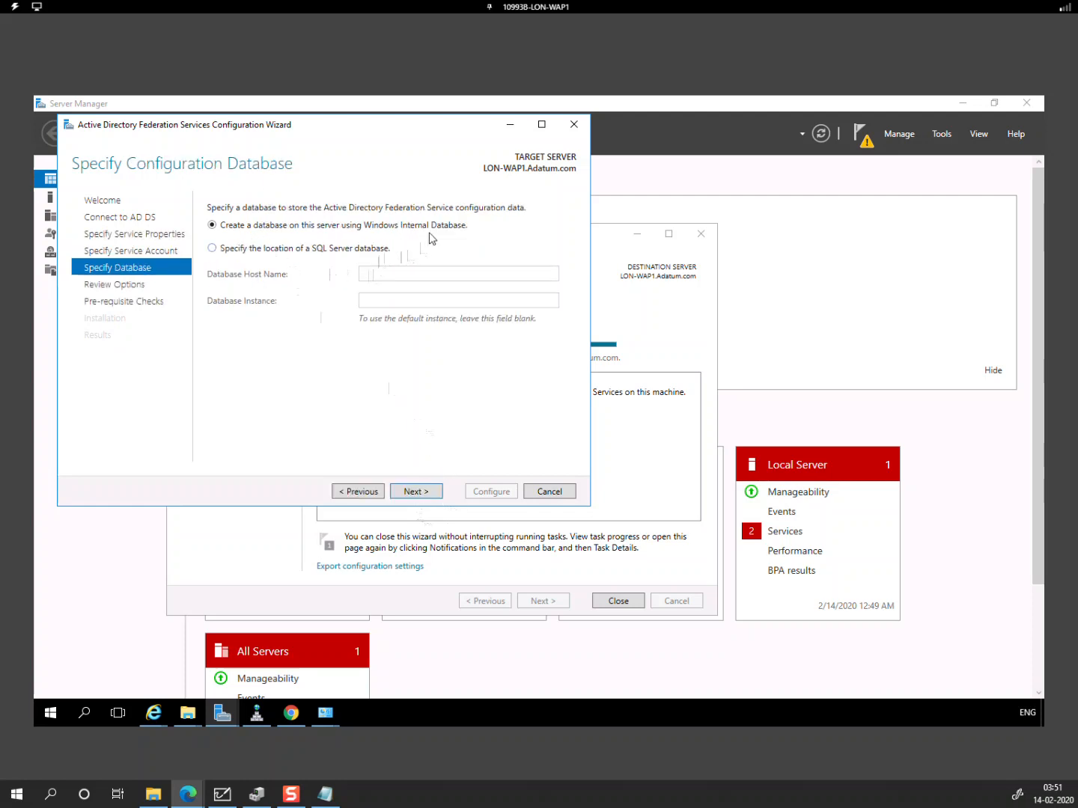
{"action": "left_click", "coordinate": [416, 494]}
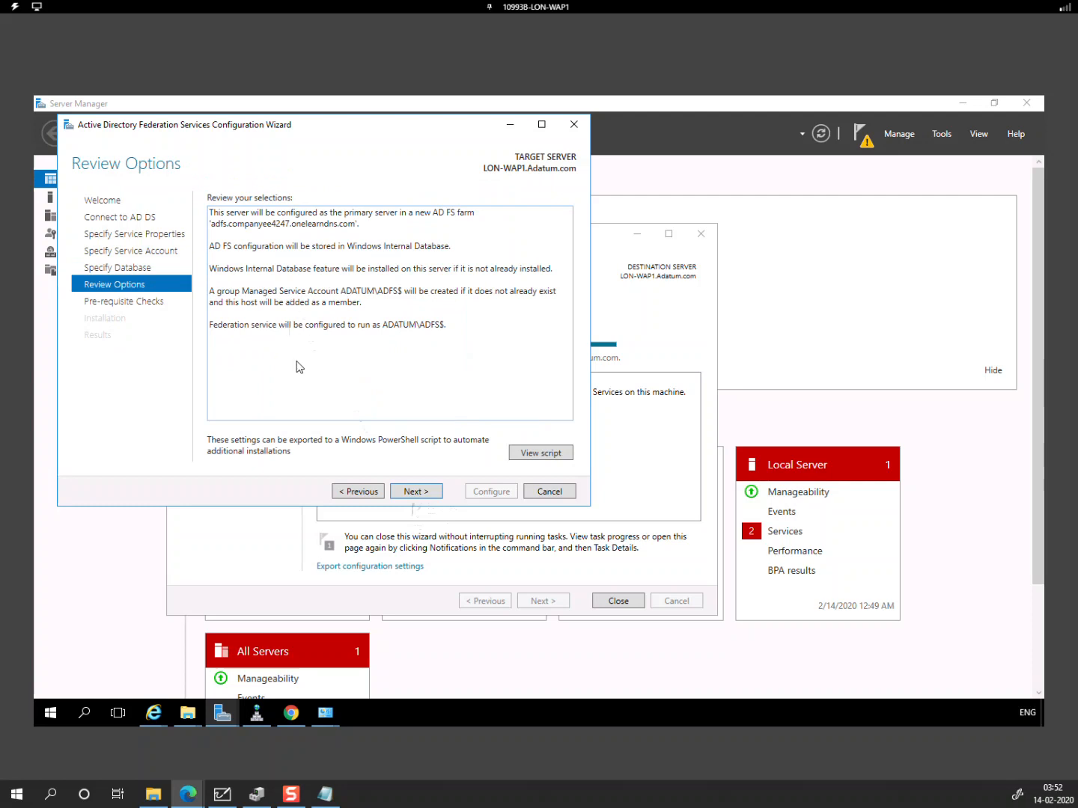
{"action": "left_click", "coordinate": [401, 490]}
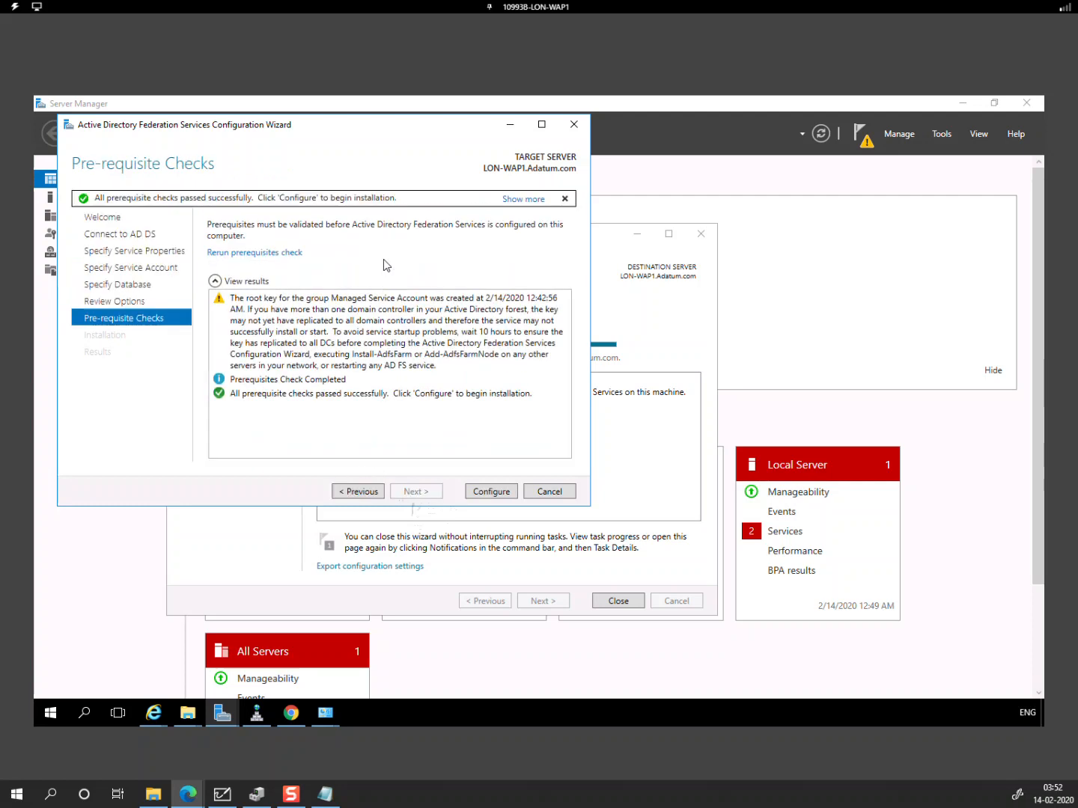
Step: Run the AD FS configuration, which fails on the SSL certificate name mismatch, and close the wizard
{"action": "left_click", "coordinate": [503, 491]}
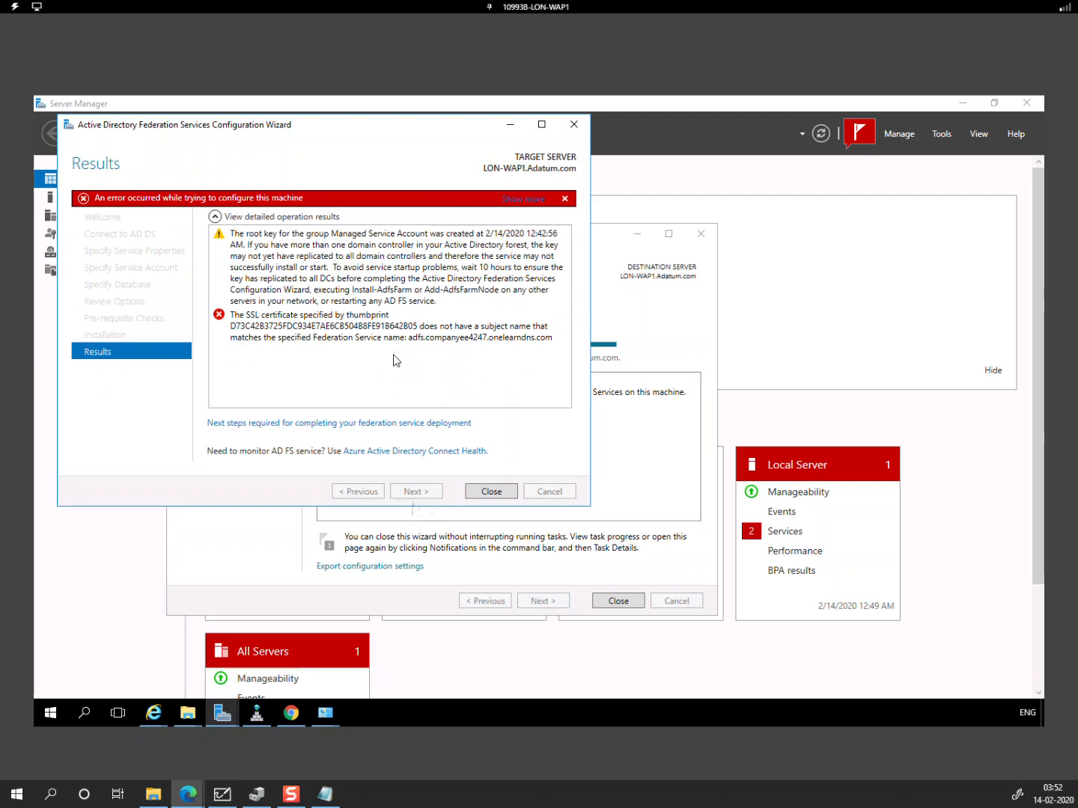
{"action": "left_click", "coordinate": [495, 493]}
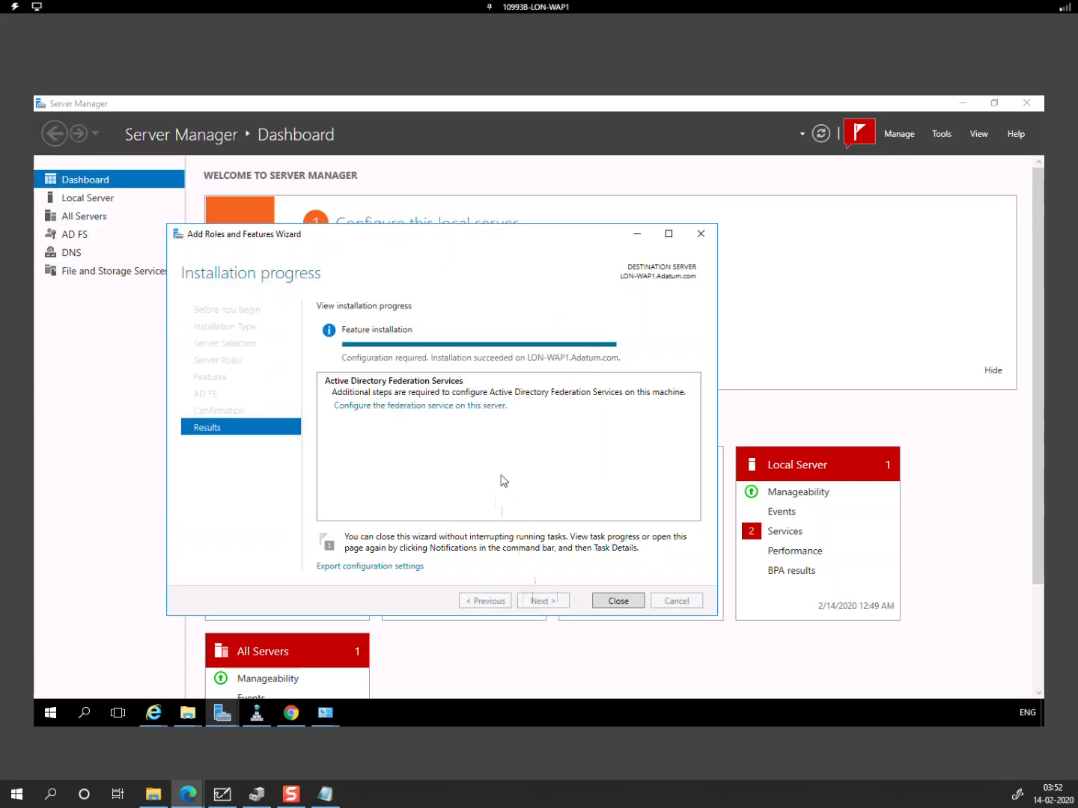
Step: Start the AD FS Configuration Wizard to create the first federation server with the current administrator account
{"action": "left_click", "coordinate": [454, 406]}
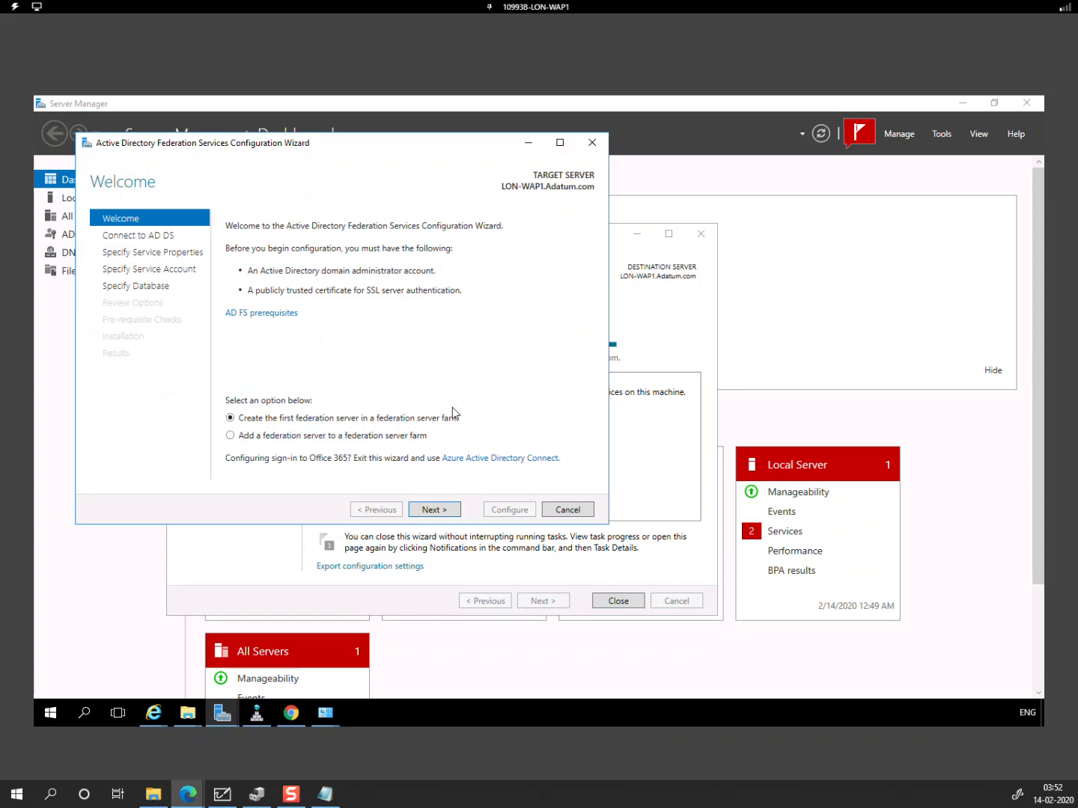
{"action": "left_click", "coordinate": [452, 515]}
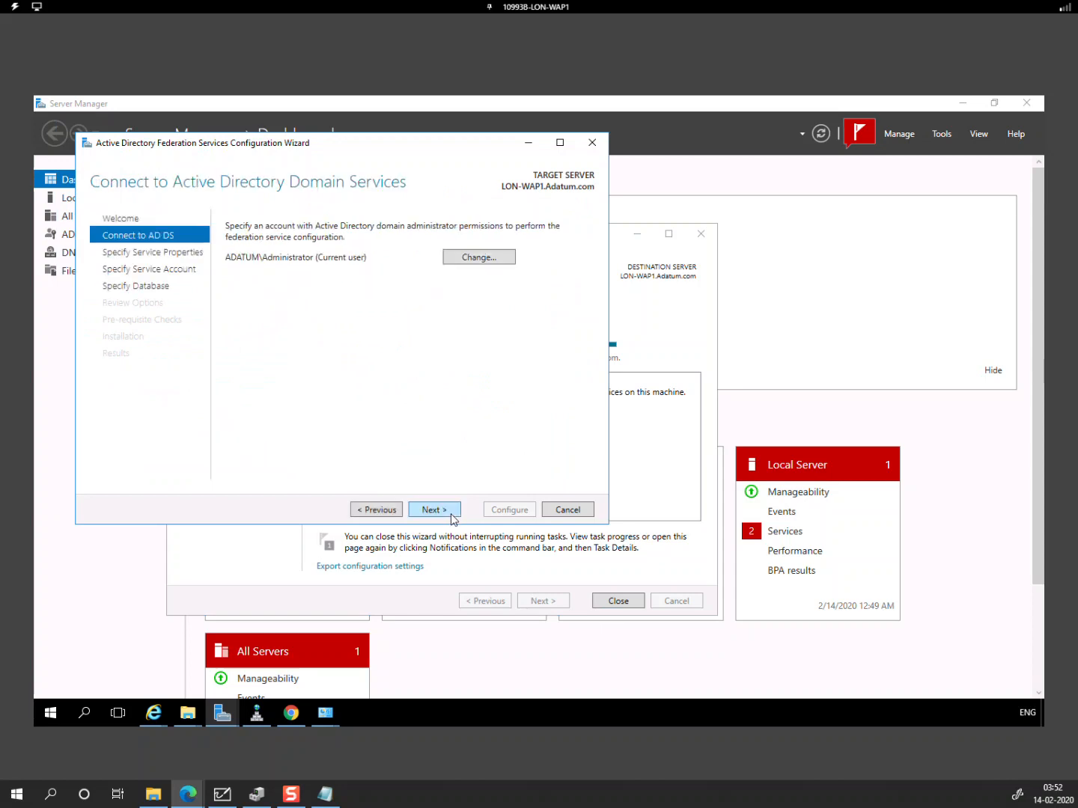
{"action": "left_click", "coordinate": [452, 516]}
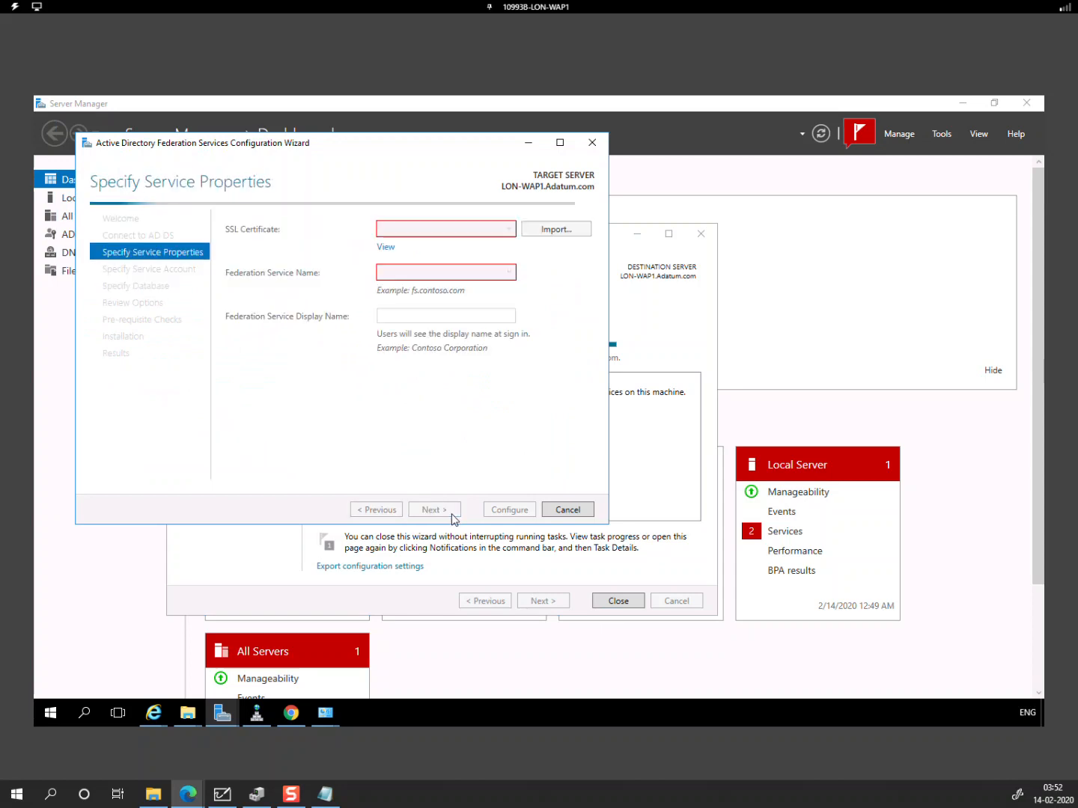
Step: Select the *.onelearndns.com certificate, service name companyee4247.onelearndns.com and display name Adatum Corporation
{"action": "left_click", "coordinate": [484, 238]}
{"action": "left_click", "coordinate": [466, 252]}
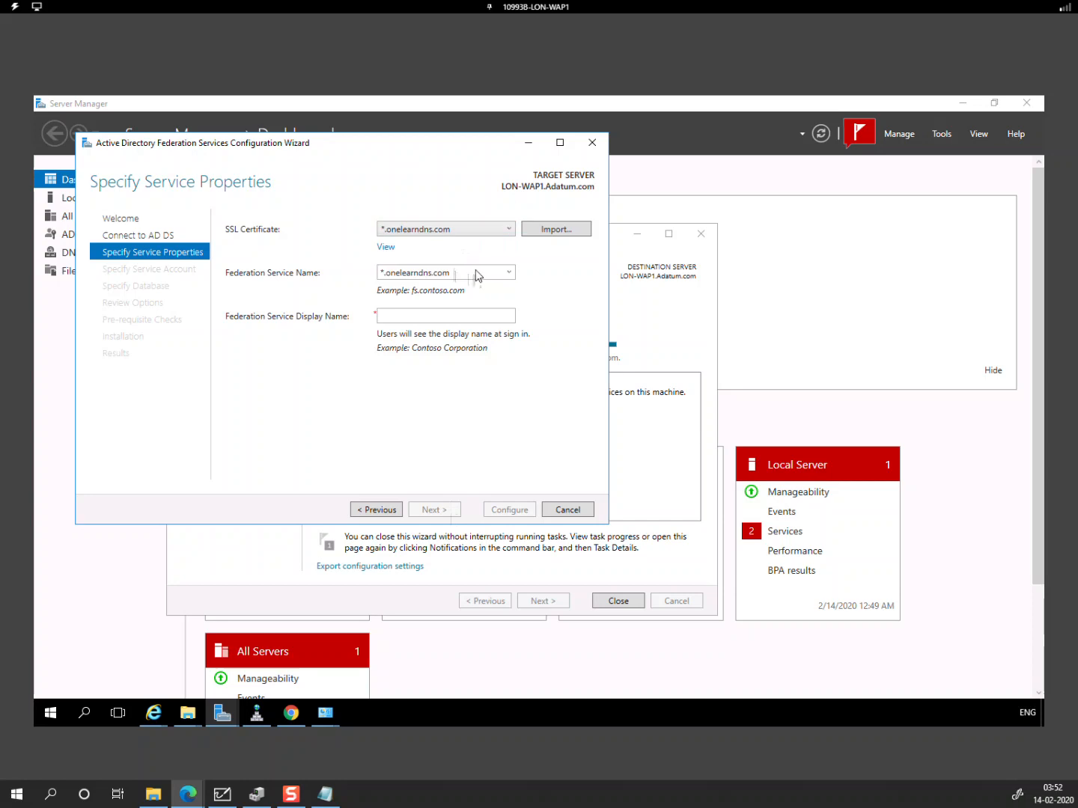
{"action": "left_click", "coordinate": [477, 275]}
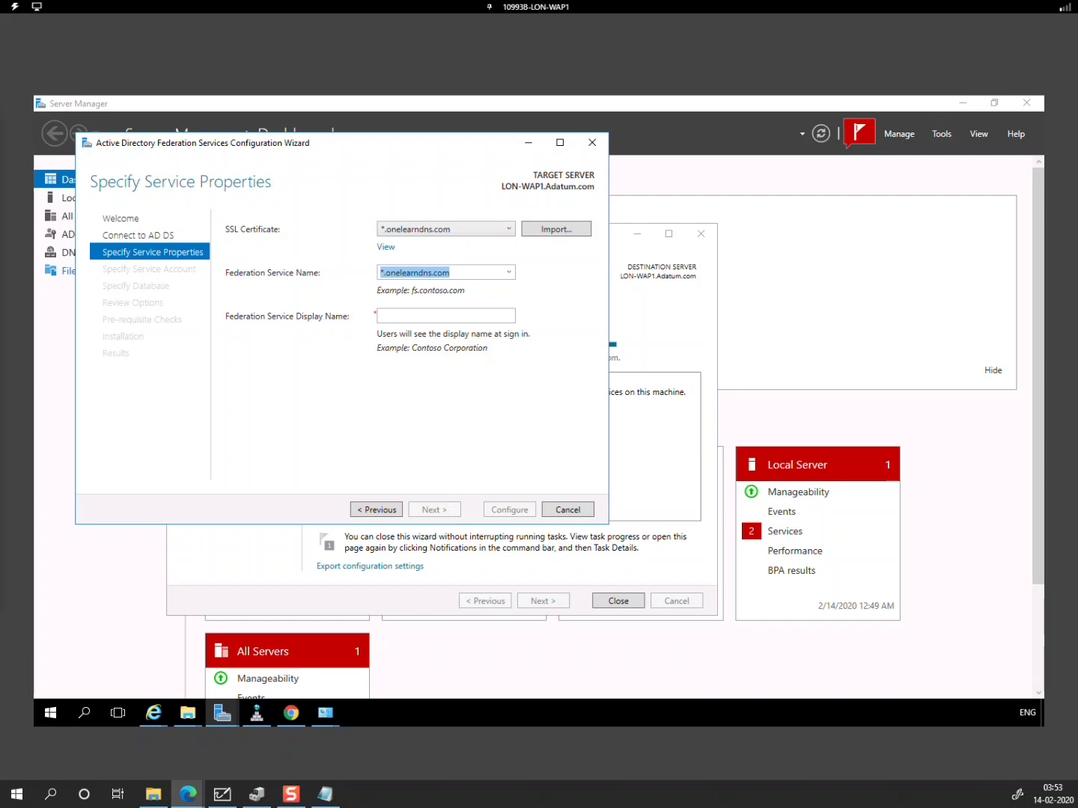
{"action": "type", "text": "companyee4247.onelearndns.com"}
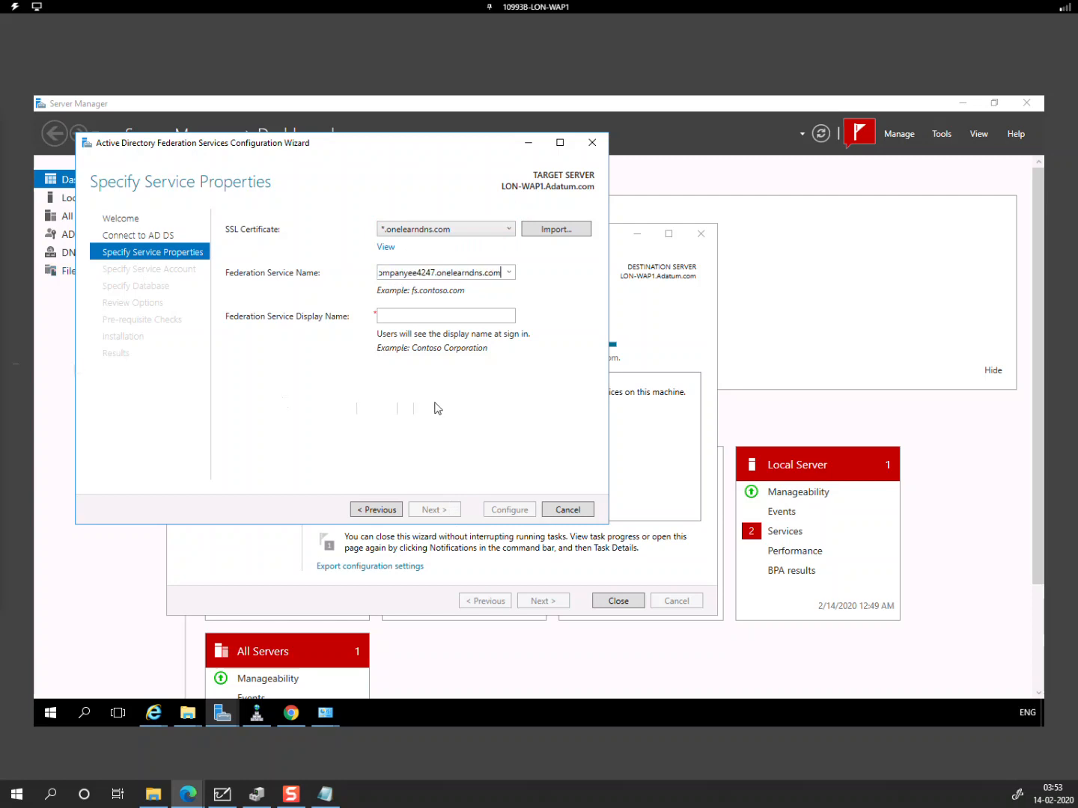
{"action": "left_click", "coordinate": [424, 317]}
{"action": "type", "text": "Adatum Corporation"}
{"action": "left_click", "coordinate": [443, 510]}
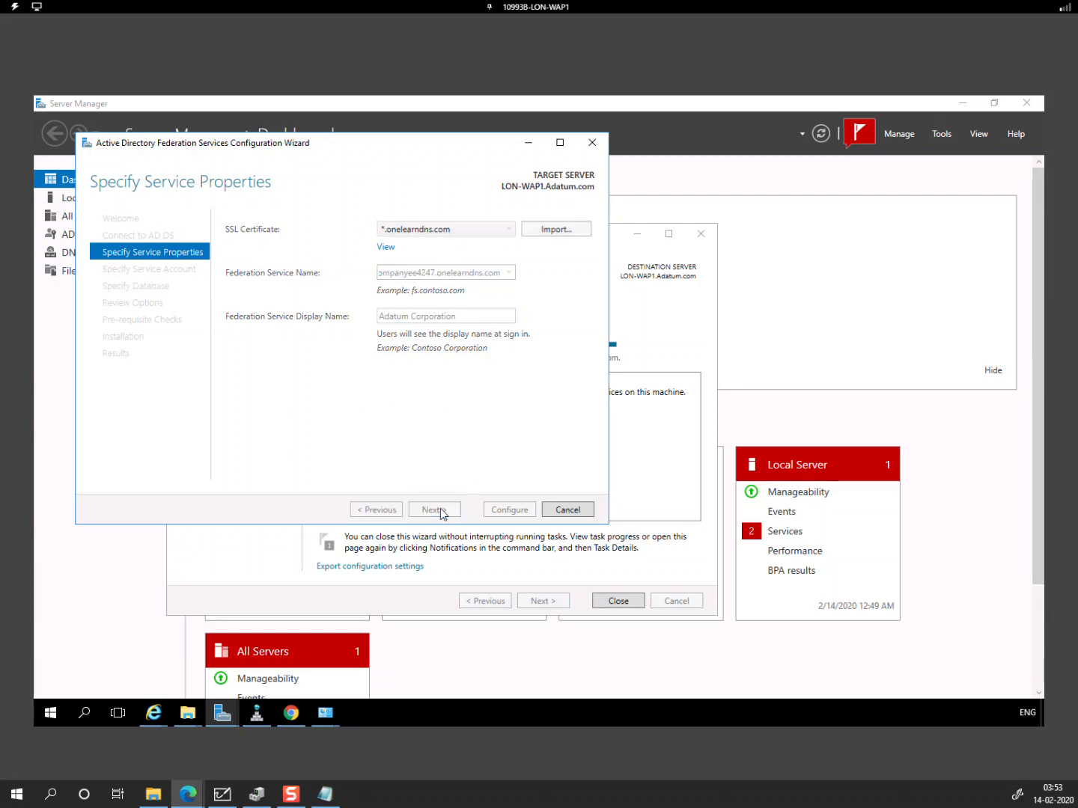
Step: Create a new group managed service account named ADFS
{"action": "left_click", "coordinate": [430, 264]}
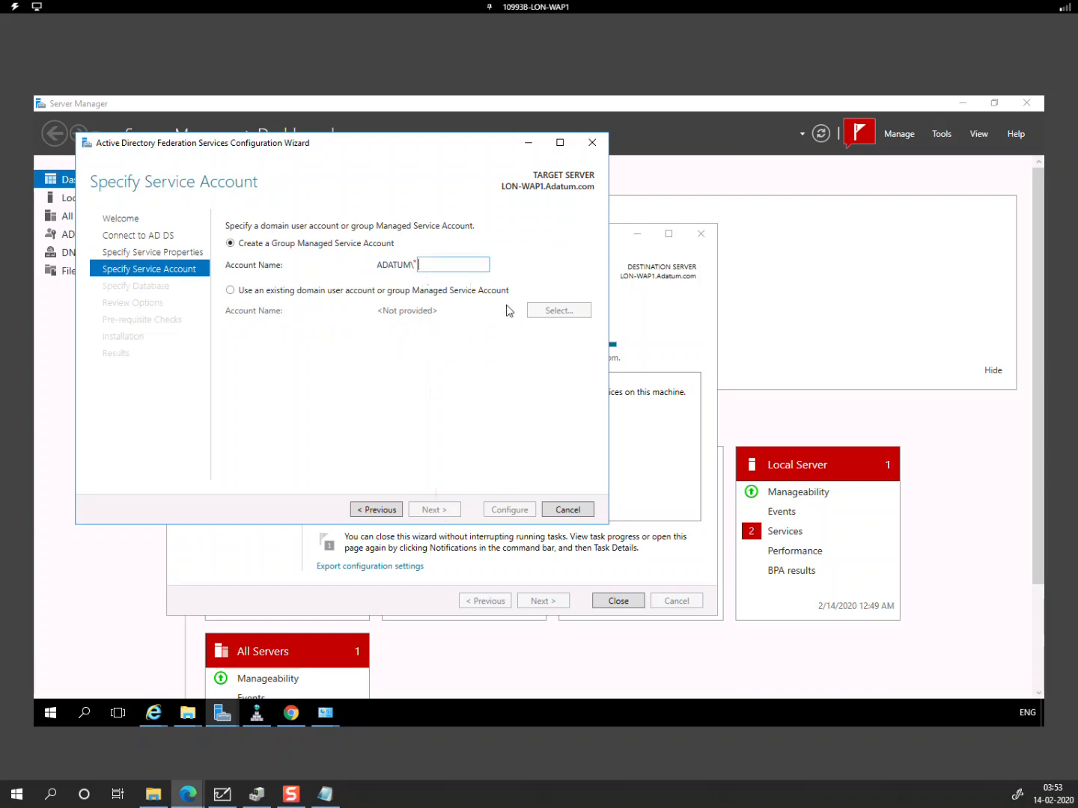
{"action": "type", "text": "A"}
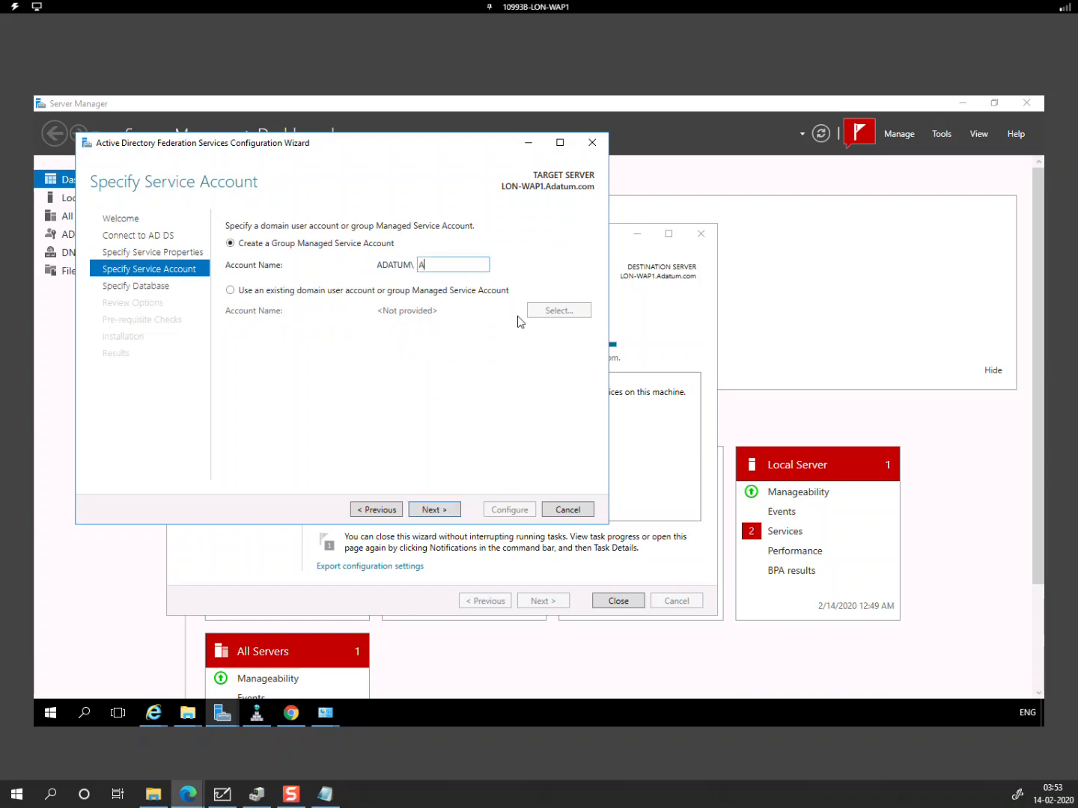
{"action": "type", "text": "DFS"}
{"action": "key", "text": "BackSpace"}
{"action": "key", "text": "BackSpace"}
{"action": "type", "text": "DFS"}
{"action": "left_click", "coordinate": [443, 510]}
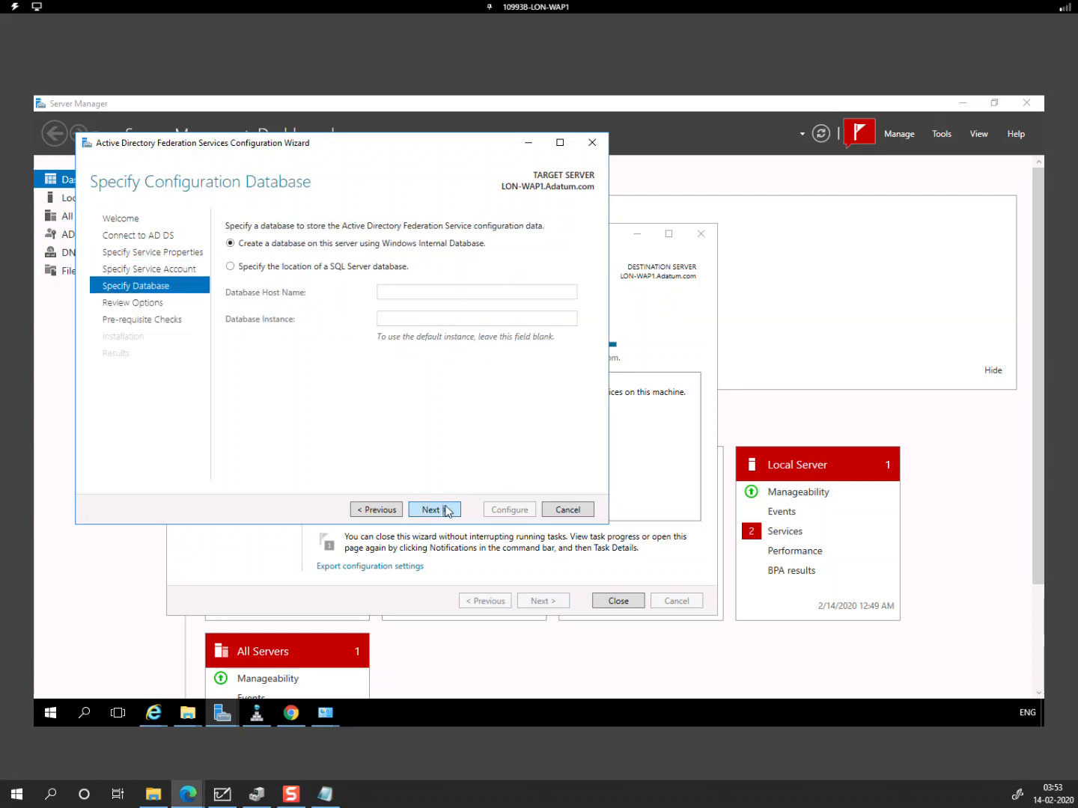
Step: Keep Windows Internal Database, pass the prerequisite checks, and configure AD FS on the server
{"action": "left_click", "coordinate": [447, 512]}
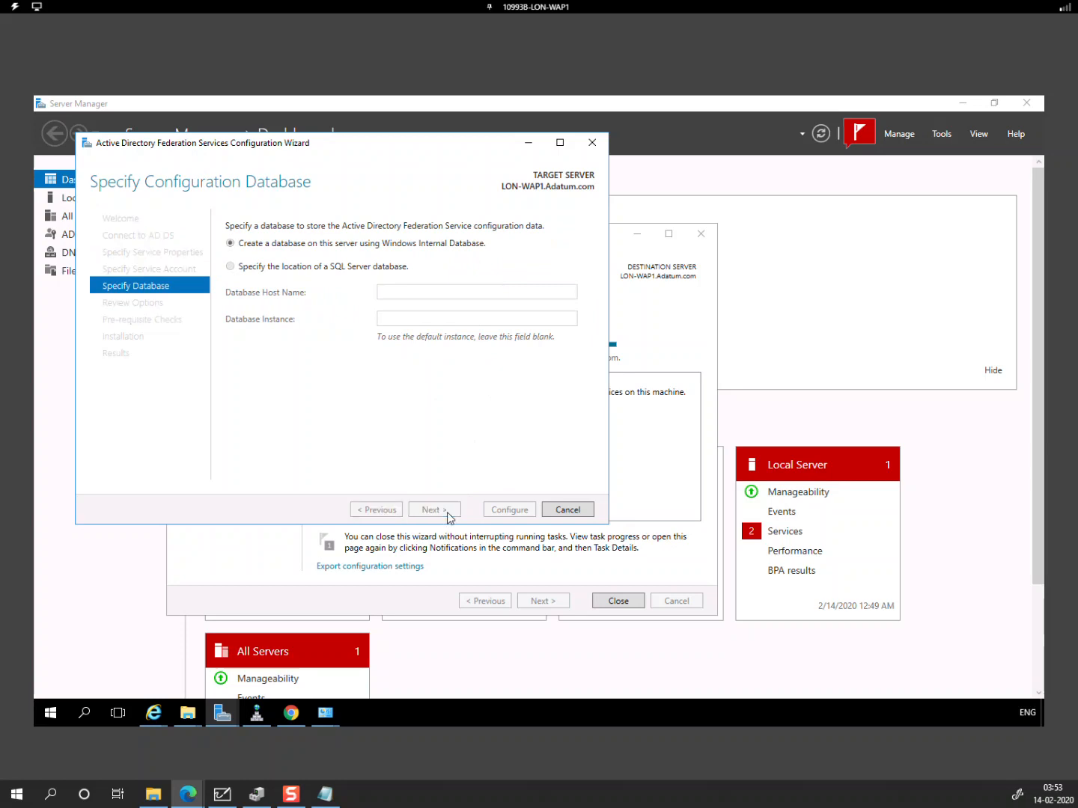
{"action": "left_click", "coordinate": [443, 510]}
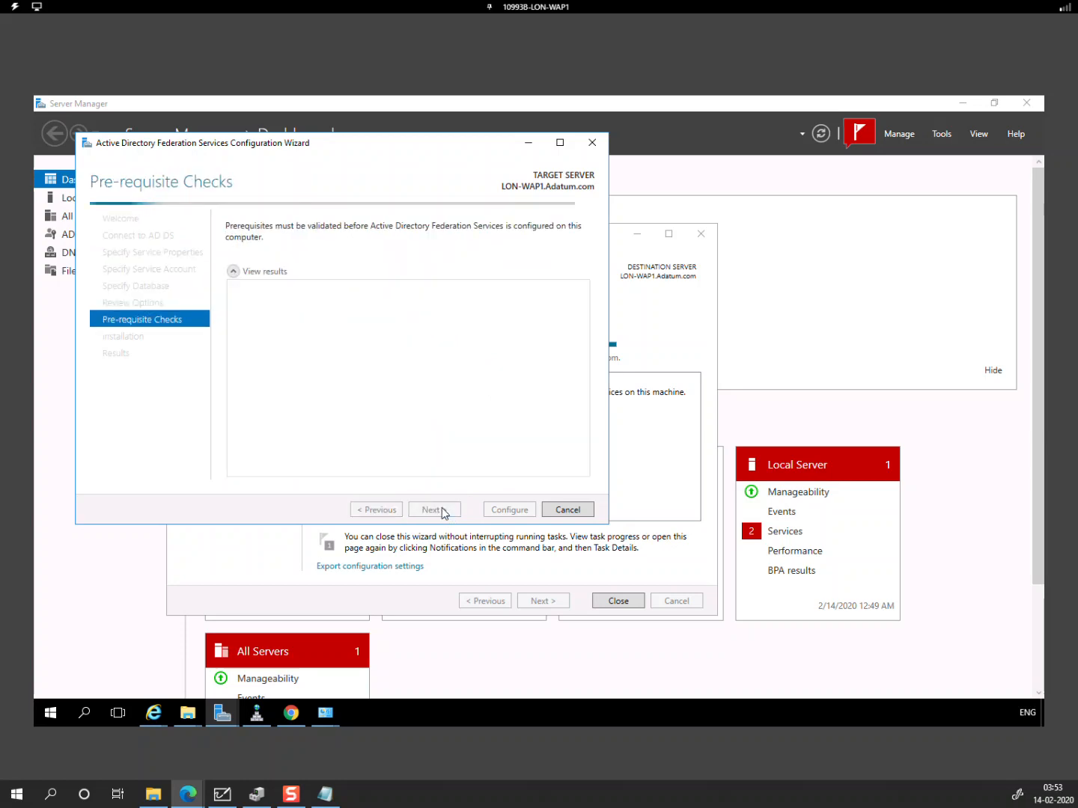
{"action": "left_click", "coordinate": [510, 511]}
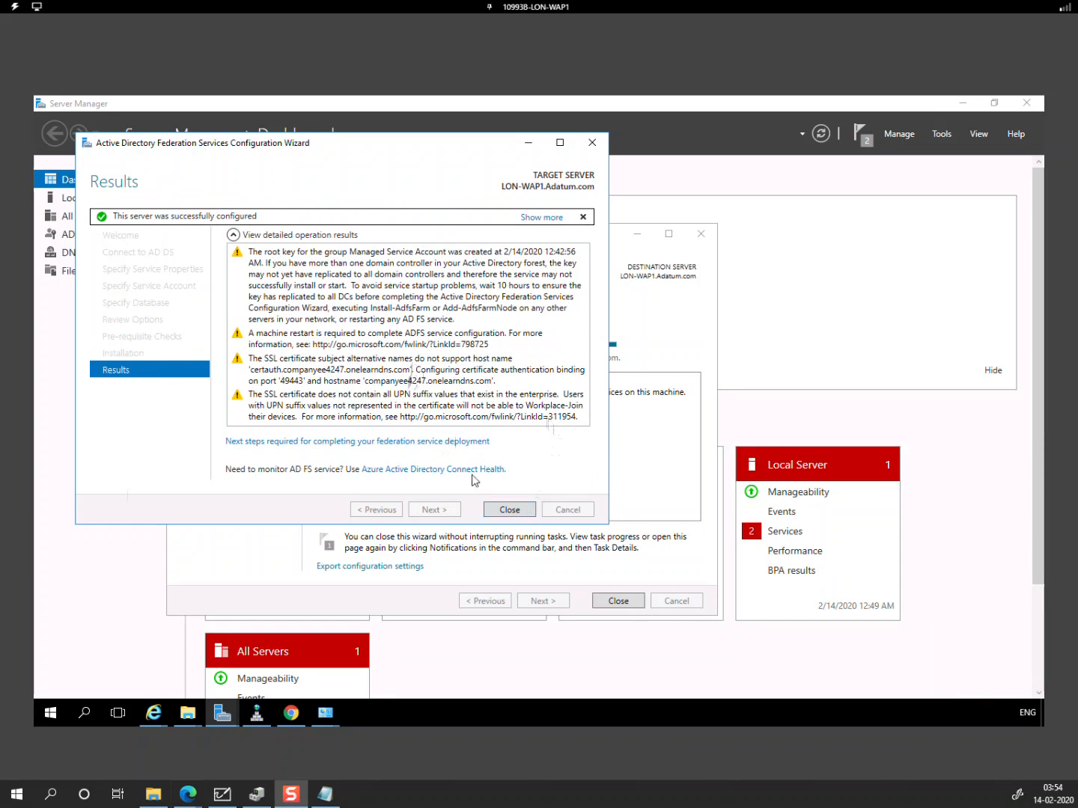
{"action": "left_click", "coordinate": [521, 515]}
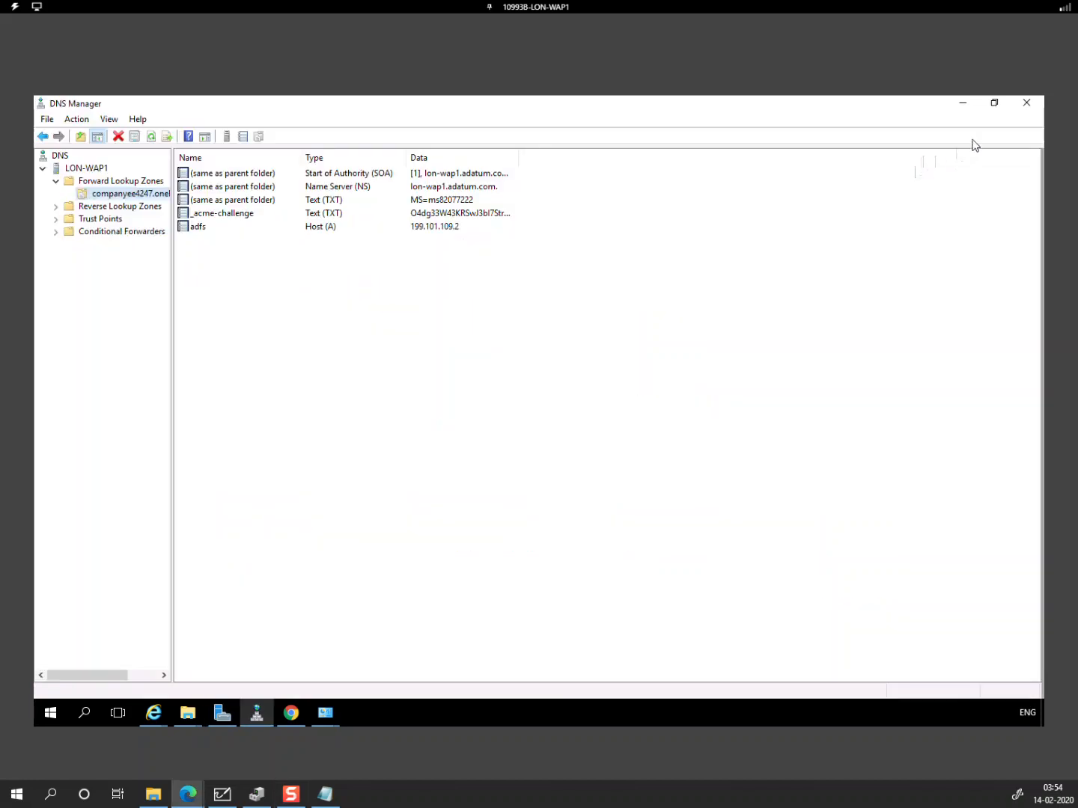
Step: Close DNS Manager, Server Manager and the network connection dialogs
{"action": "left_click", "coordinate": [1026, 102]}
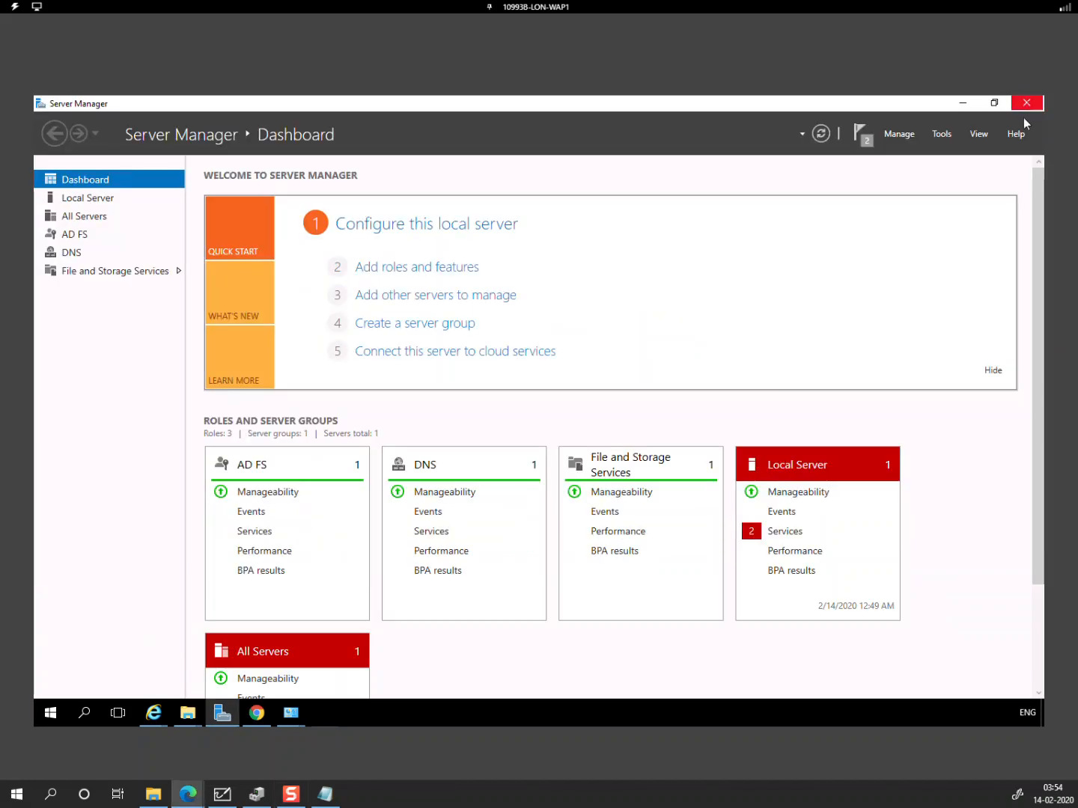
{"action": "left_click", "coordinate": [1028, 104]}
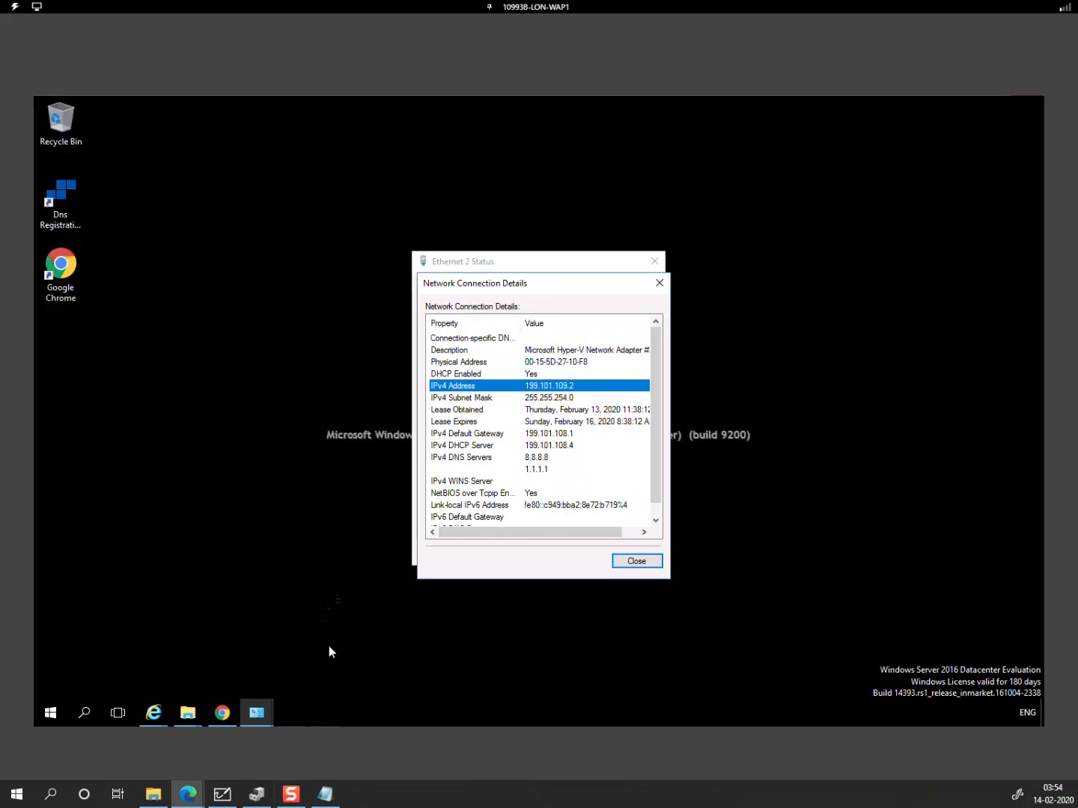
{"action": "left_click", "coordinate": [632, 561]}
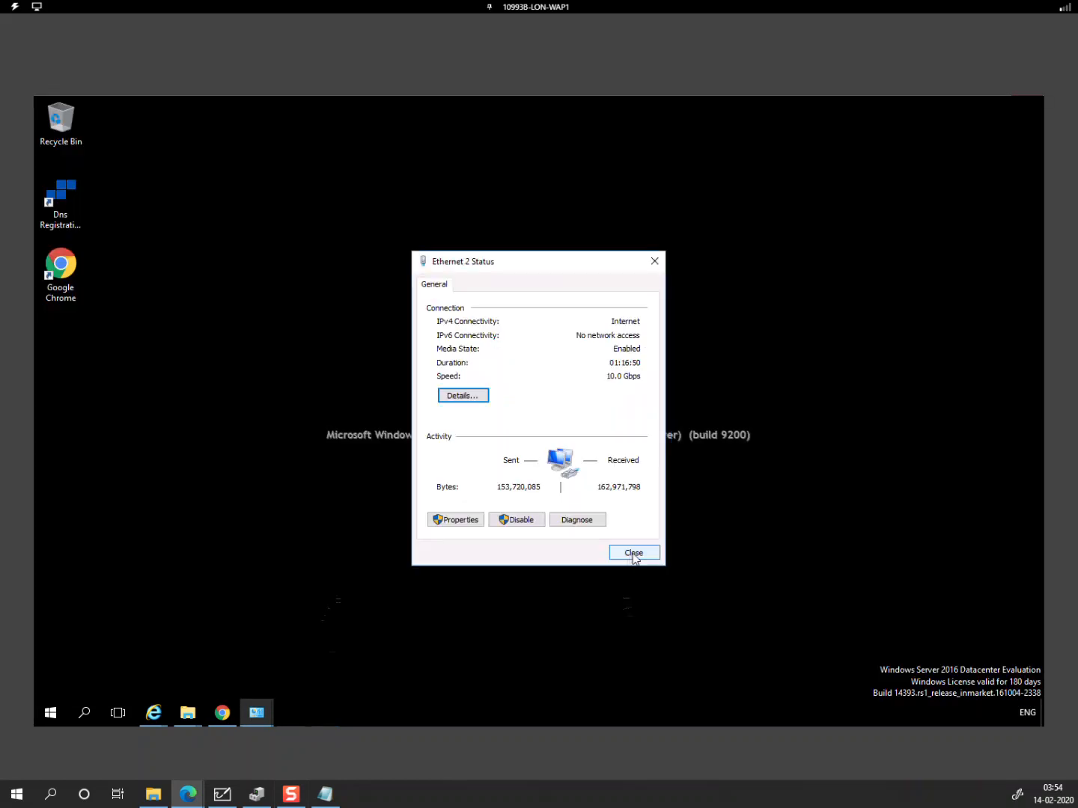
{"action": "left_click", "coordinate": [633, 553]}
Step: Restart LON-WAP1 from the Start menu with the default reason
{"action": "right_click", "coordinate": [51, 715]}
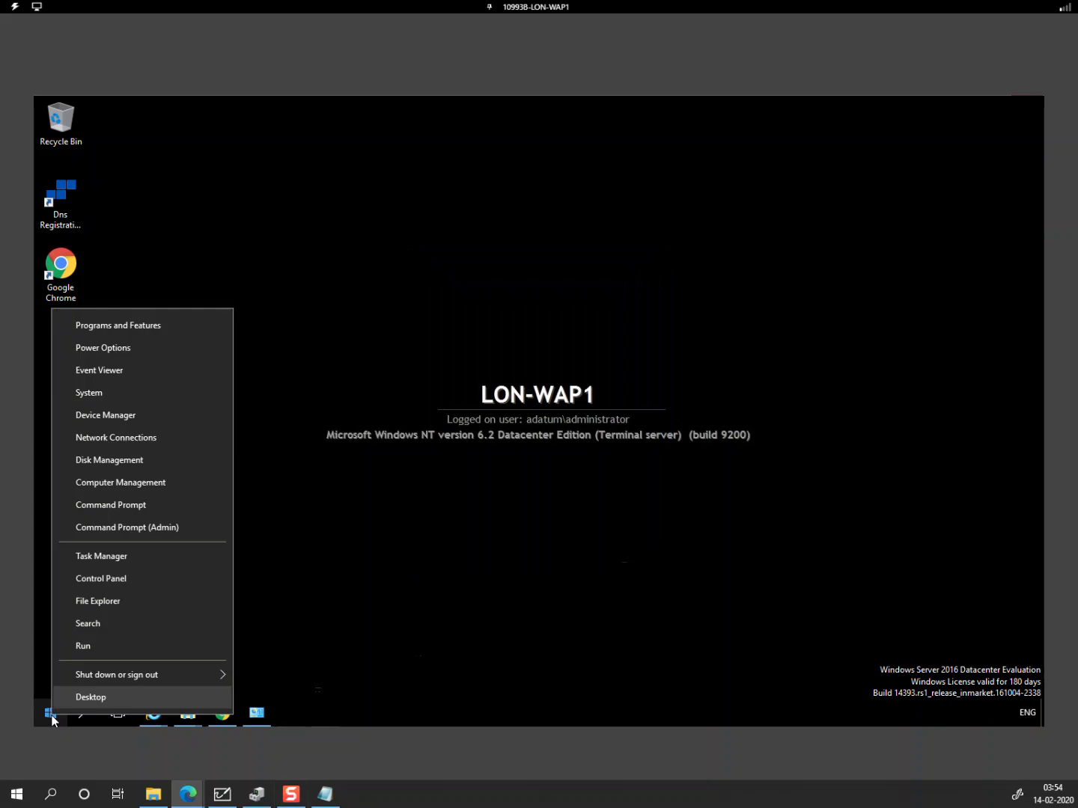
{"action": "mouse_move", "coordinate": [160, 677]}
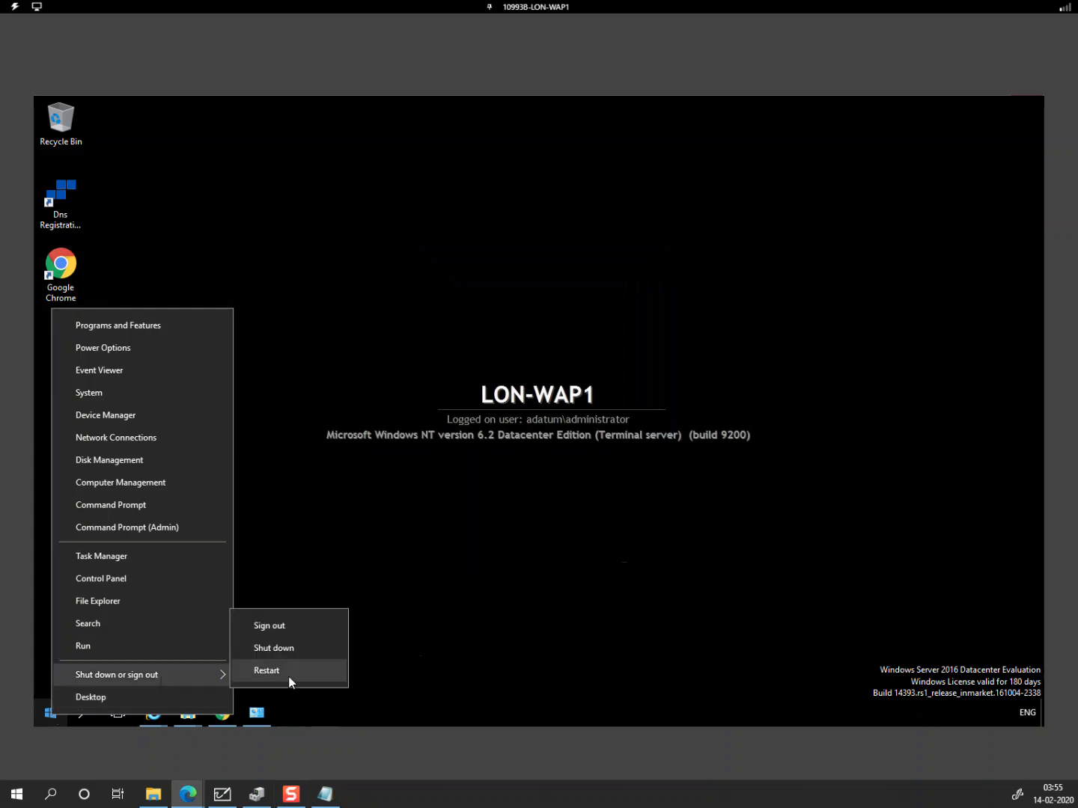
{"action": "left_click", "coordinate": [291, 679]}
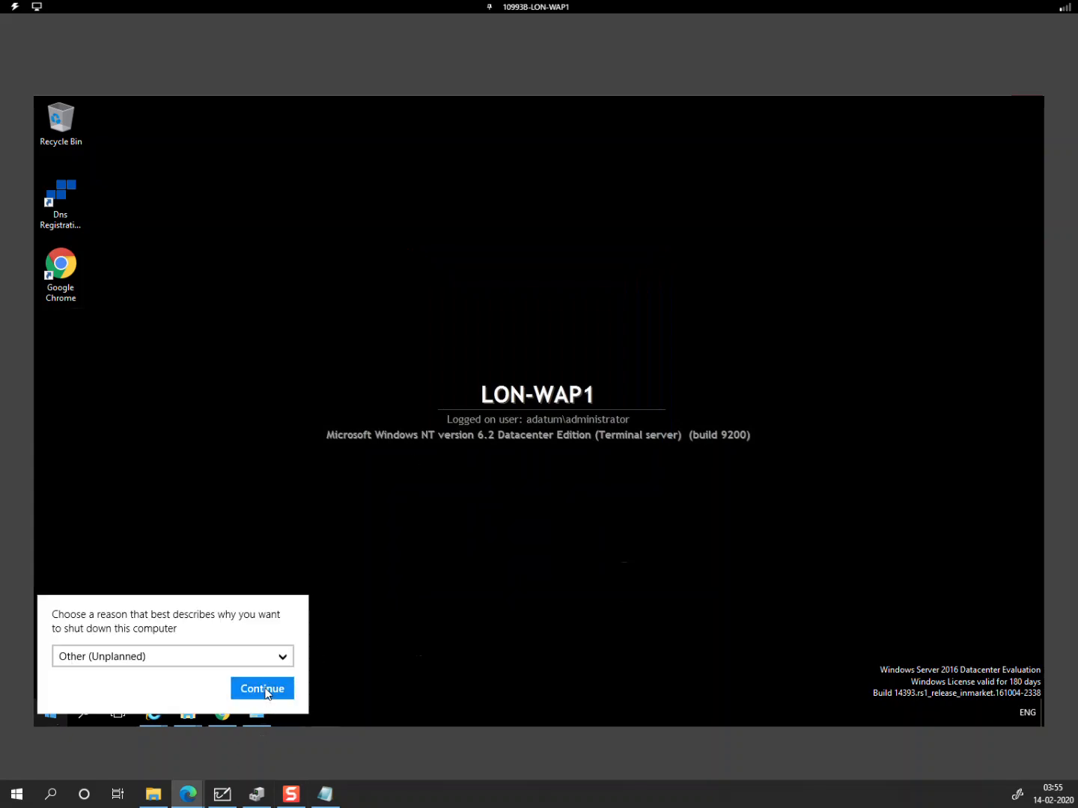
{"action": "left_click", "coordinate": [267, 687]}
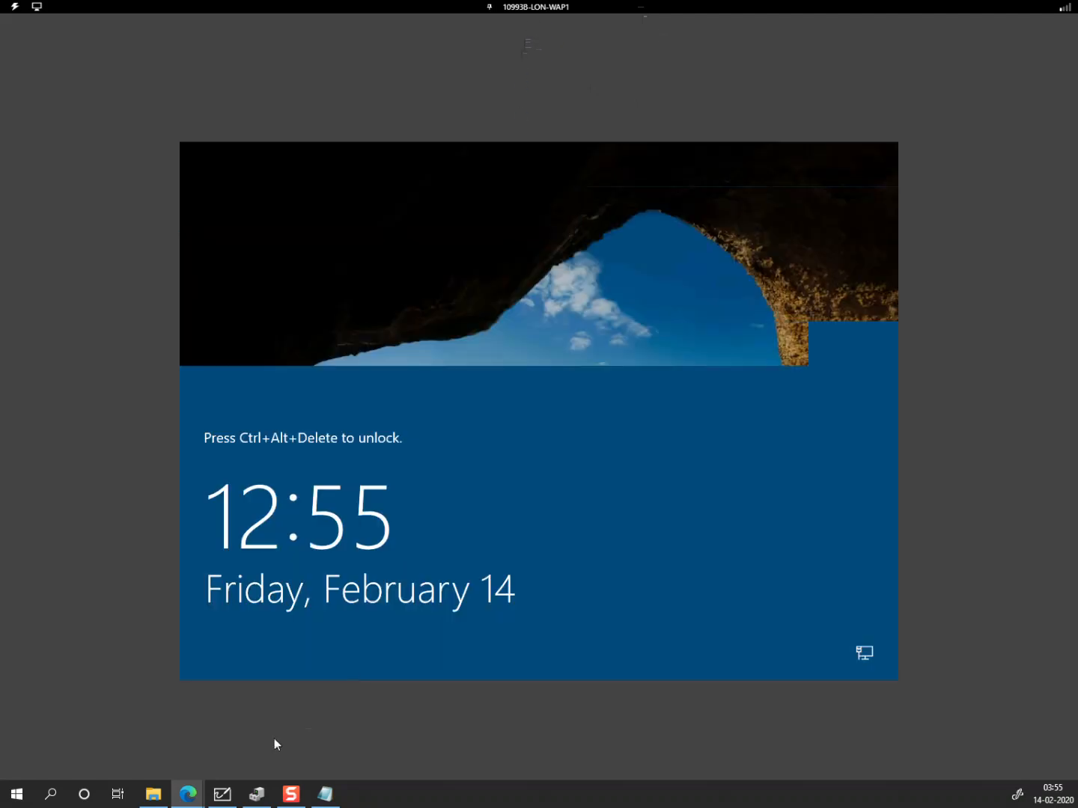
{"action": "mouse_move", "coordinate": [194, 801]}
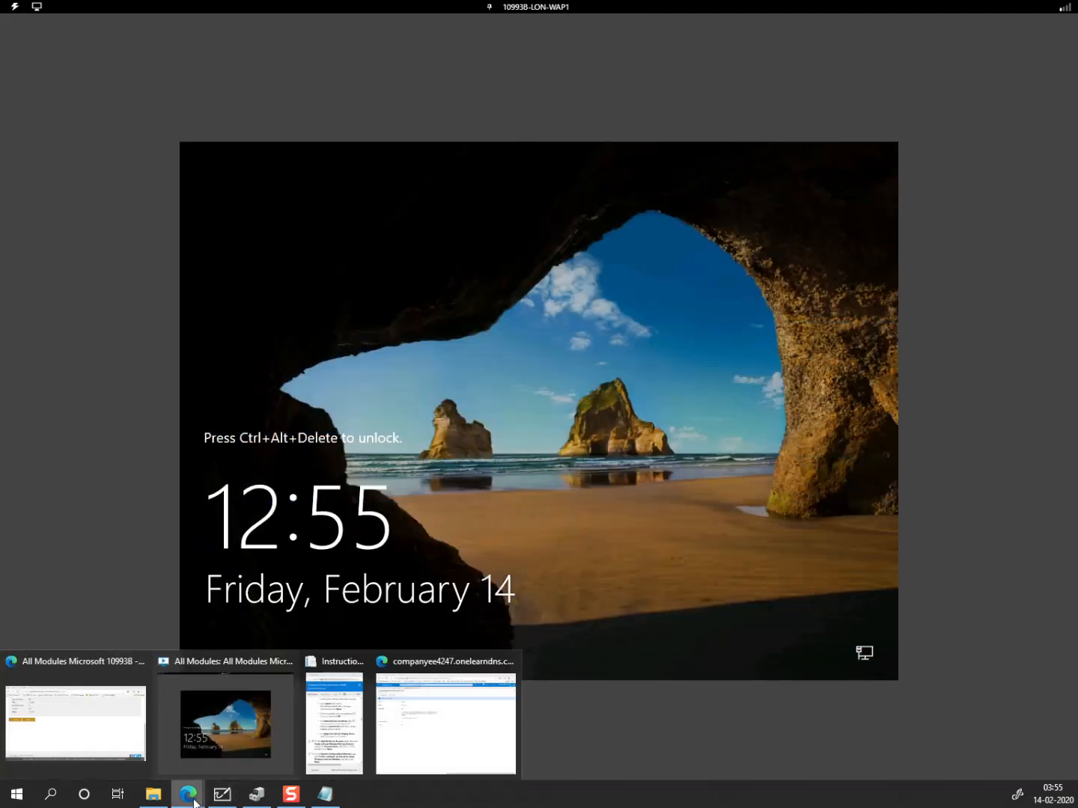
Step: Go from Custom domain names to the Azure AD users list and start a new user
{"action": "left_click", "coordinate": [454, 717]}
{"action": "left_click", "coordinate": [183, 113]}
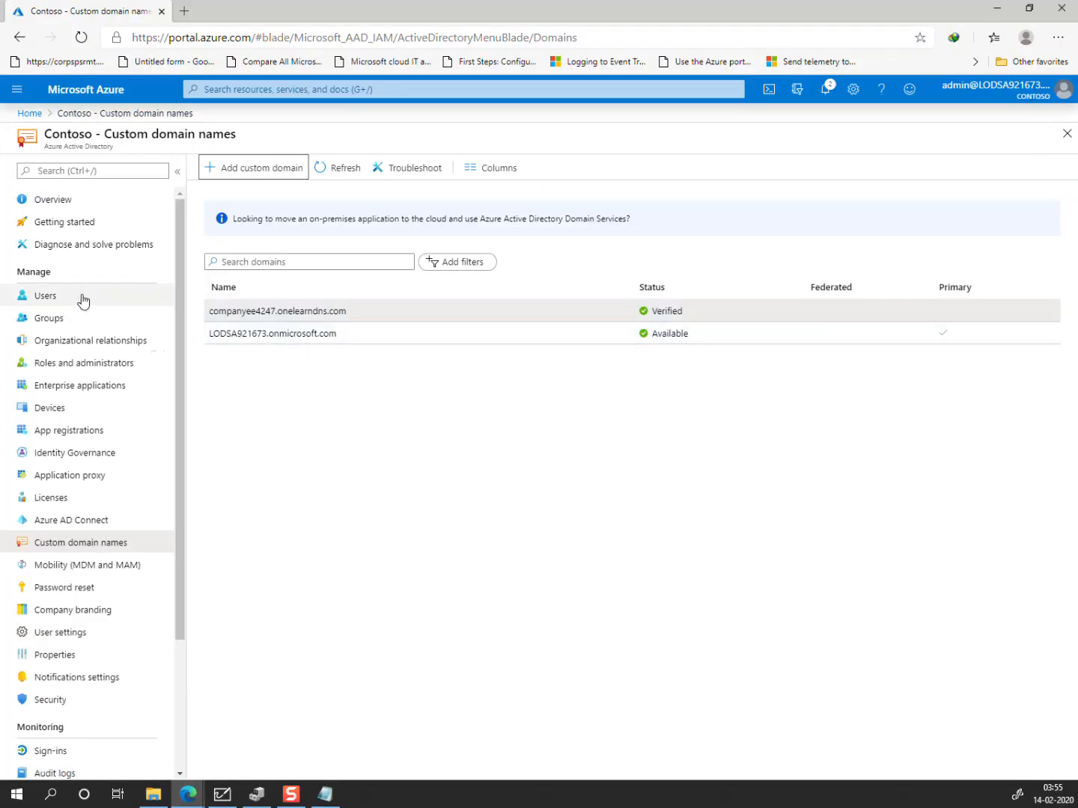
{"action": "left_click", "coordinate": [79, 298]}
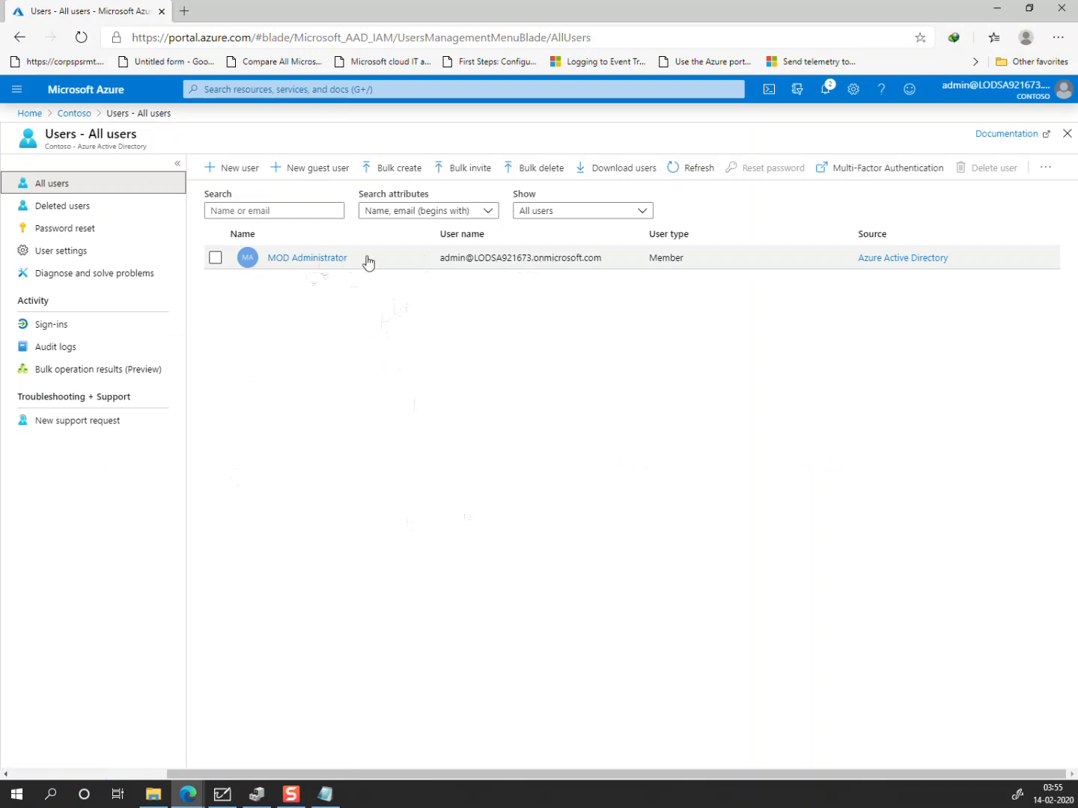
{"action": "left_click", "coordinate": [214, 174]}
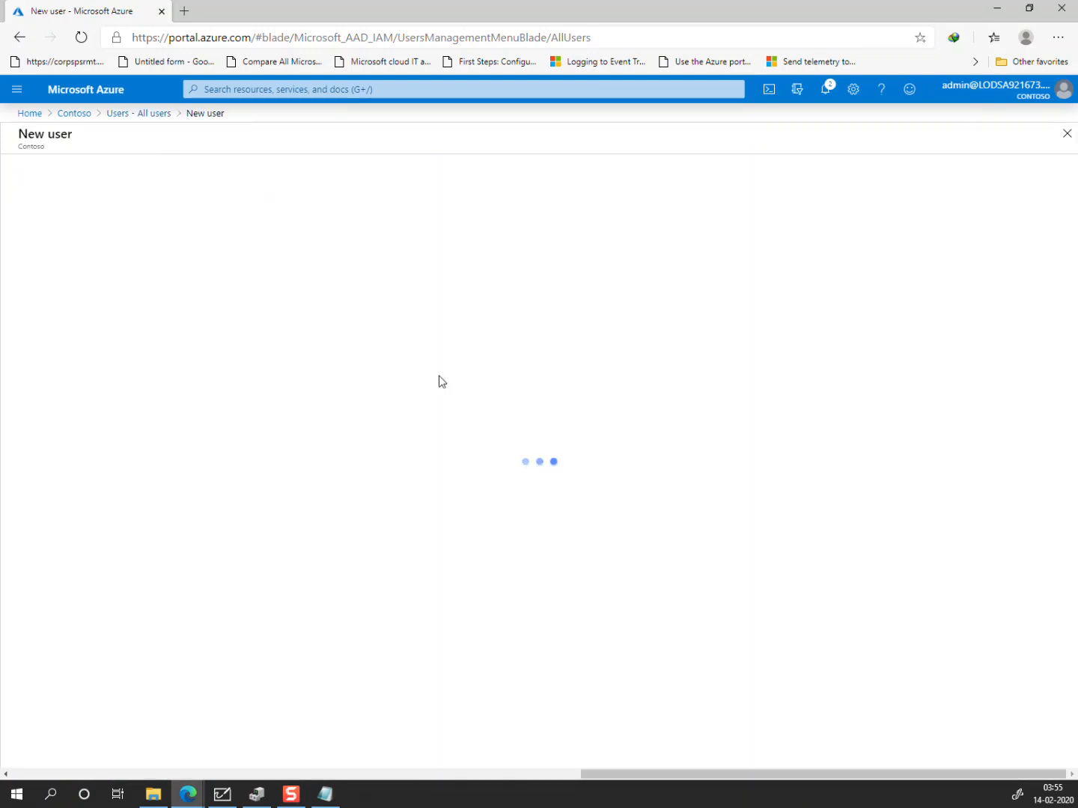
Step: Enter user name AADAdmin and name AzureAD Admin
{"action": "left_click", "coordinate": [275, 414]}
{"action": "type", "text": "AADAdmin"}
{"action": "key", "text": "Tab"}
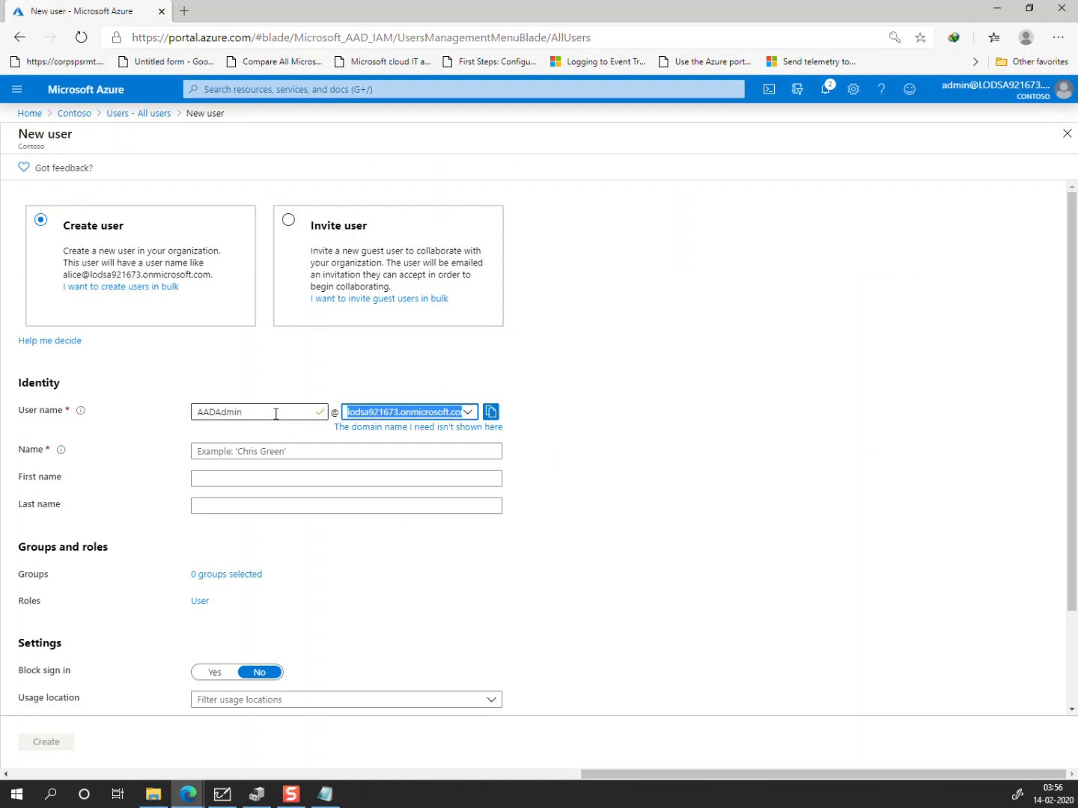
{"action": "key", "text": "Tab"}
{"action": "key", "text": "Tab"}
{"action": "key", "text": "Tab"}
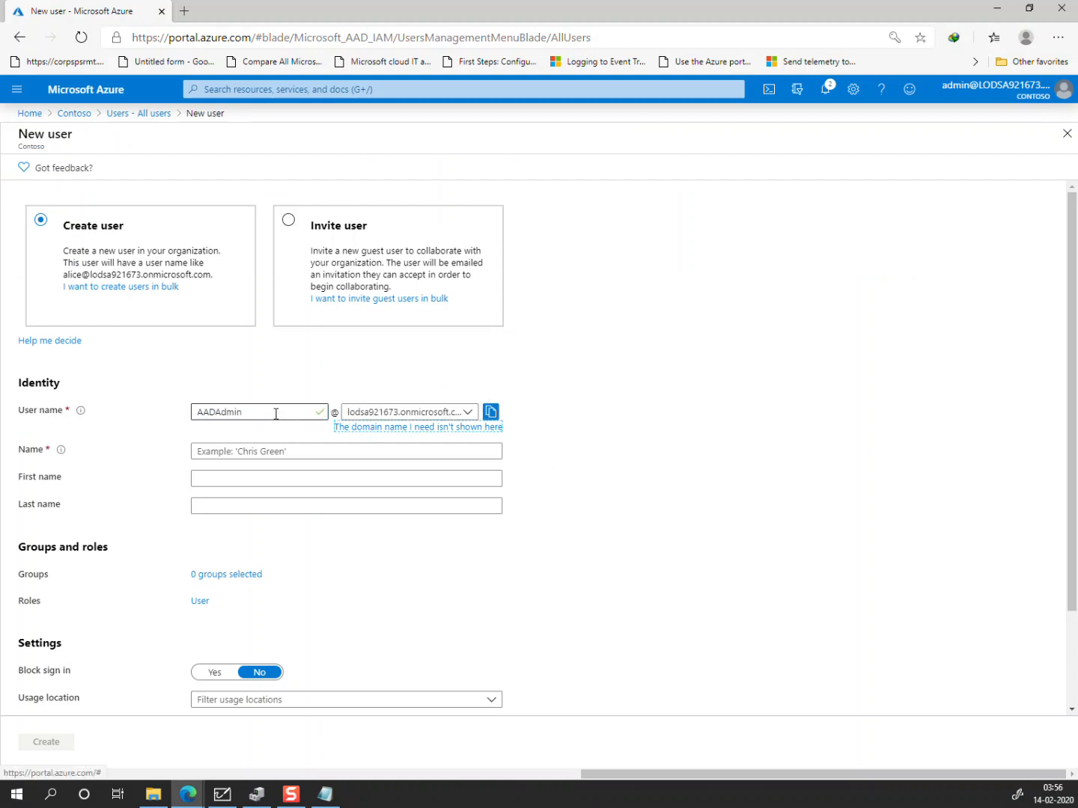
{"action": "type", "text": "AzureAD"}
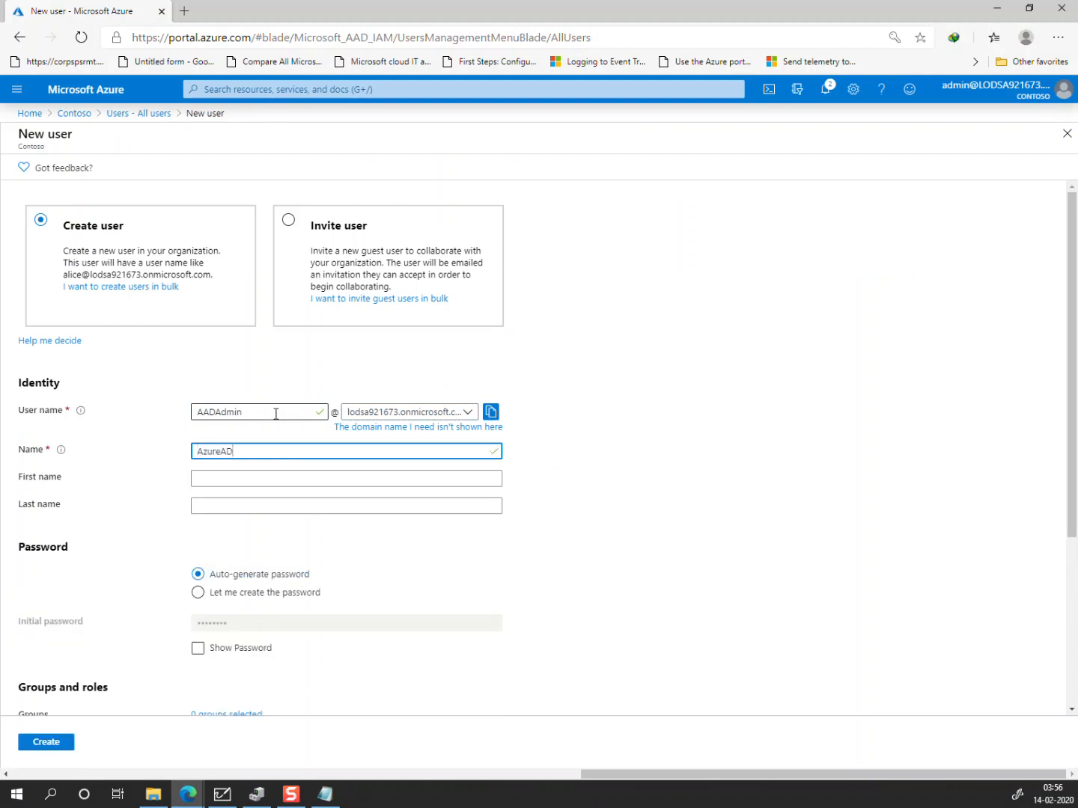
{"action": "type", "text": " Admin"}
Step: Keep the auto-generated password and paste it into the Notepad notes
{"action": "left_click", "coordinate": [256, 594]}
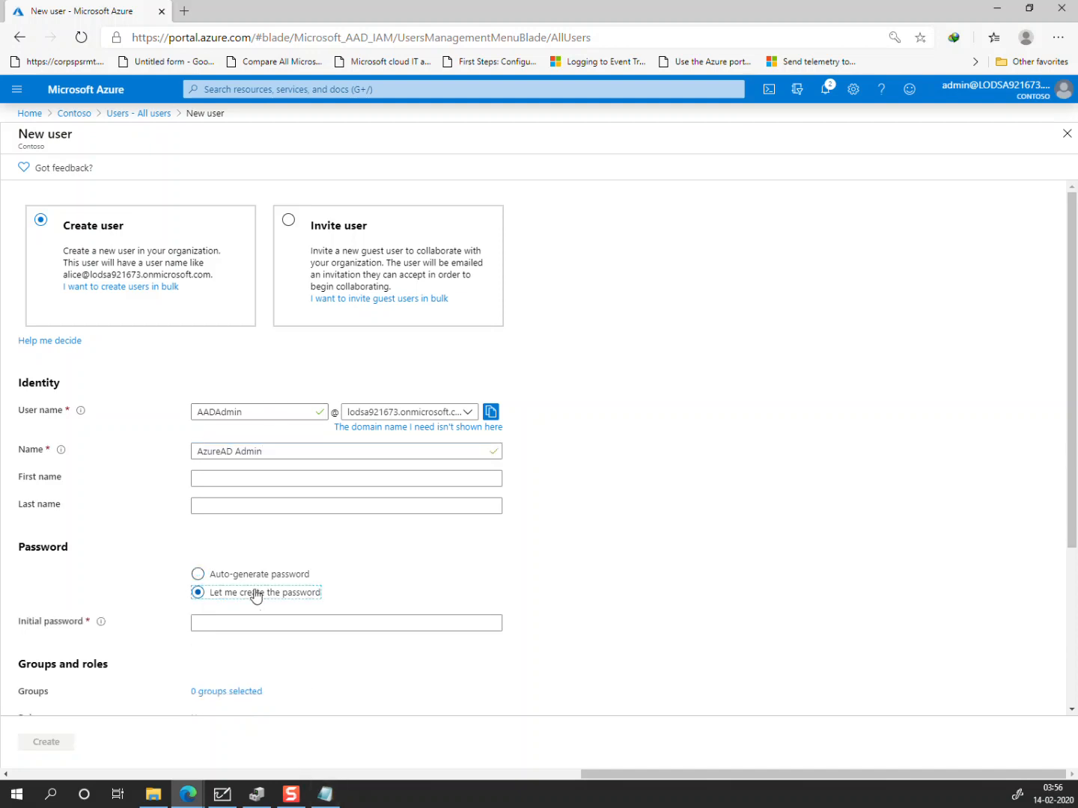
{"action": "left_click", "coordinate": [256, 576]}
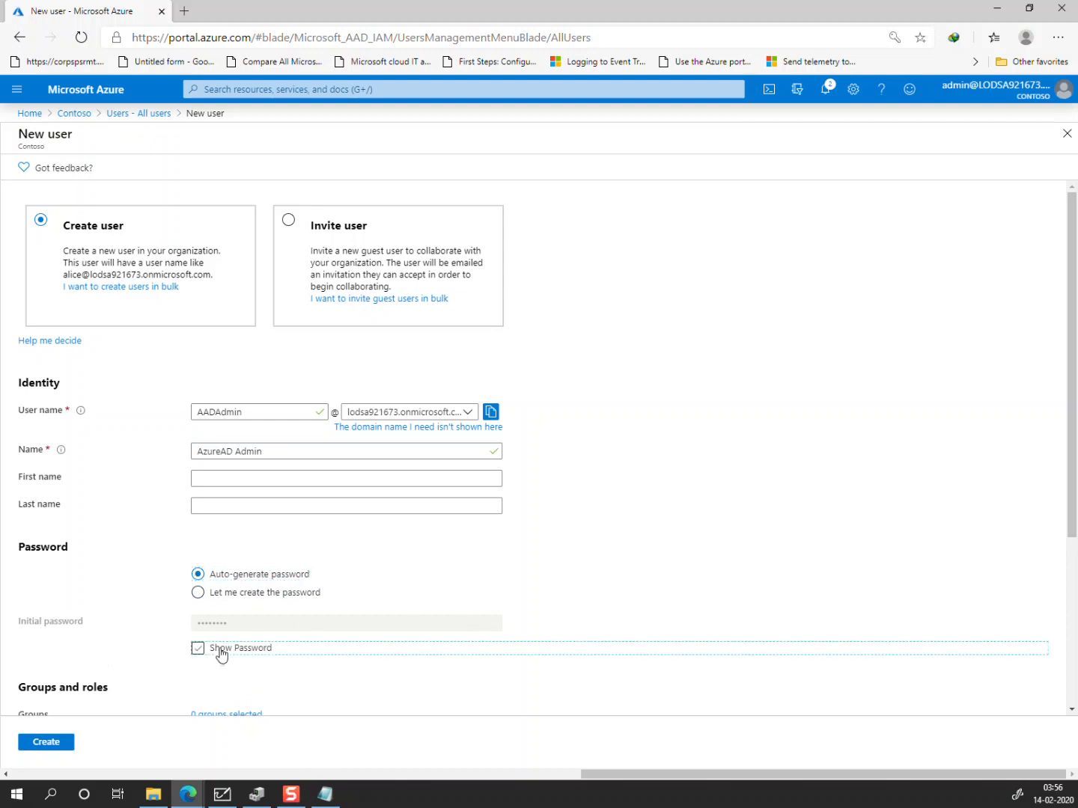
{"action": "left_click", "coordinate": [218, 650]}
{"action": "left_click", "coordinate": [491, 628]}
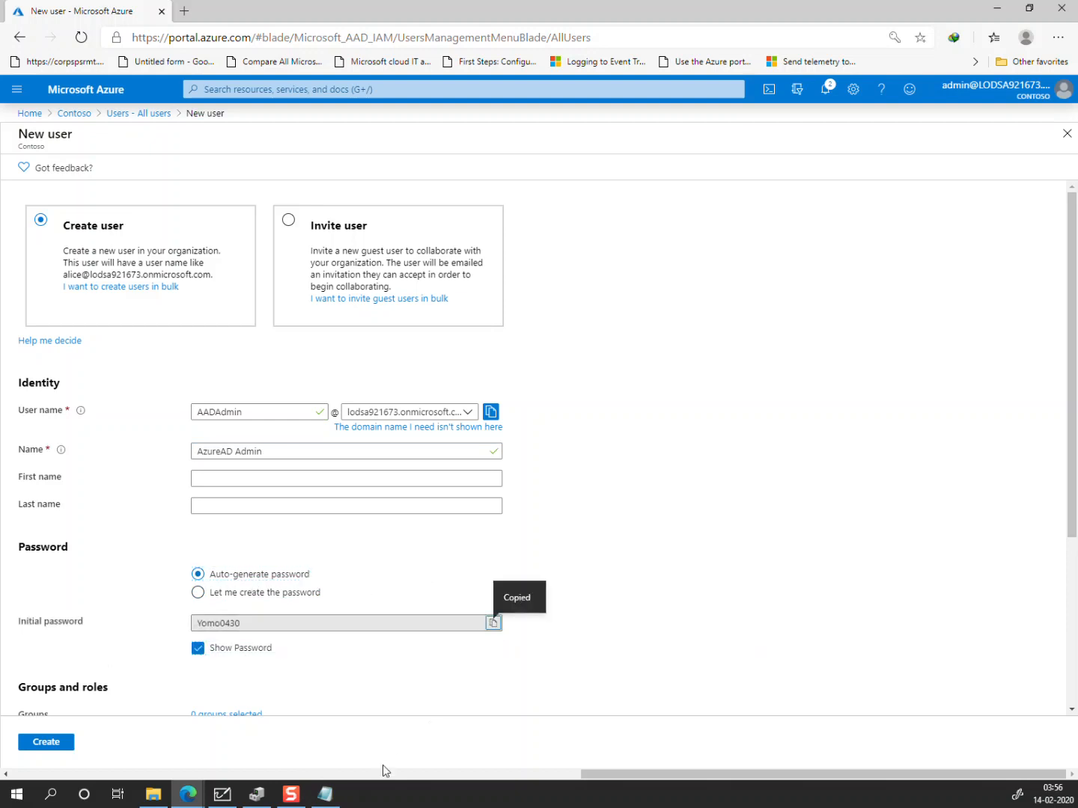
{"action": "left_click", "coordinate": [324, 793]}
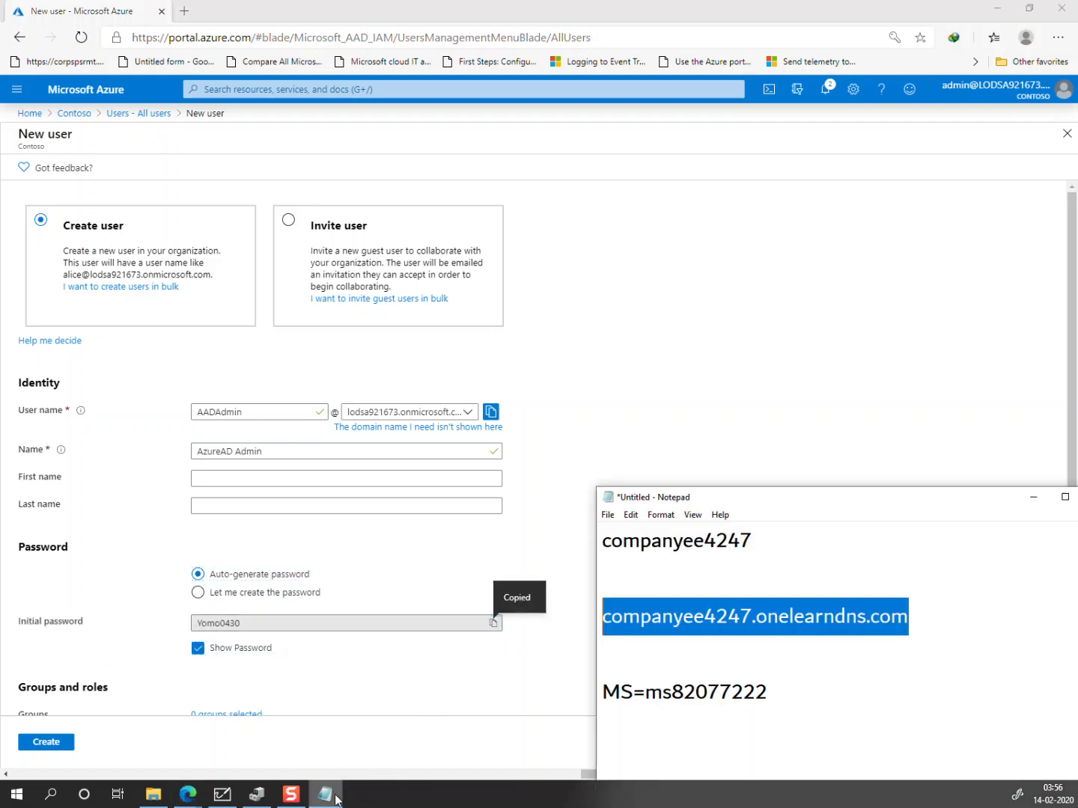
{"action": "left_click", "coordinate": [788, 701]}
{"action": "key", "text": "Return"}
{"action": "key", "text": "Return"}
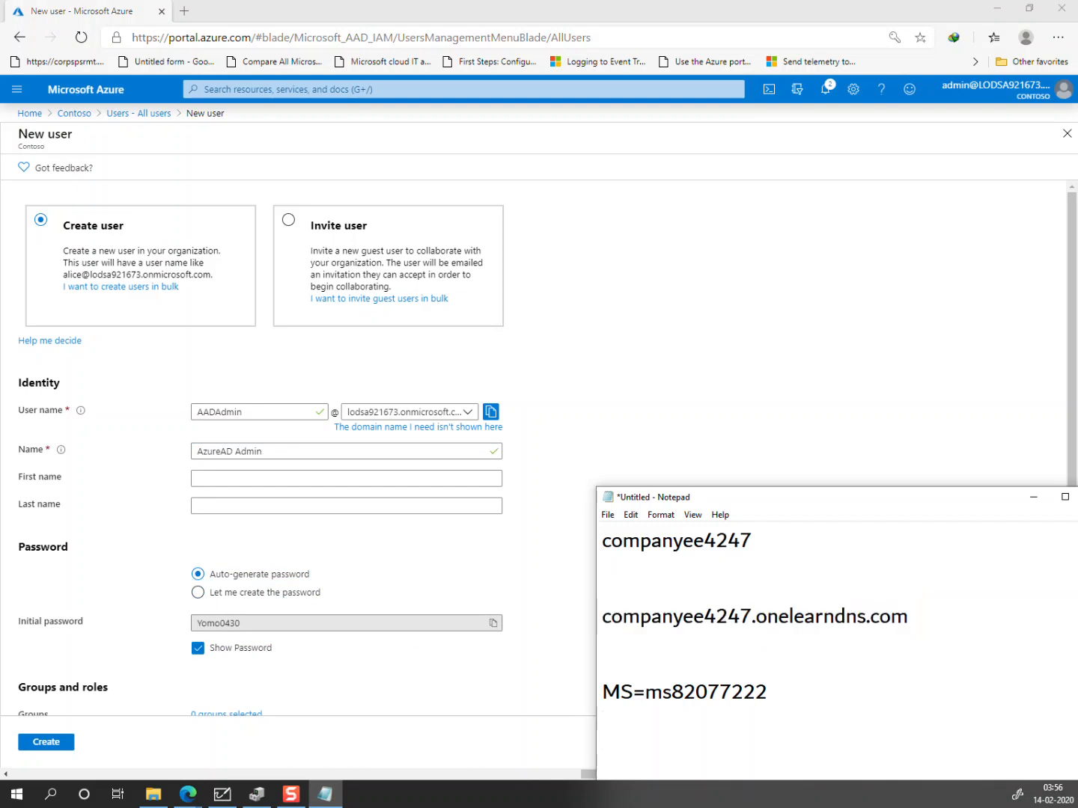
{"action": "key", "text": "ctrl+v"}
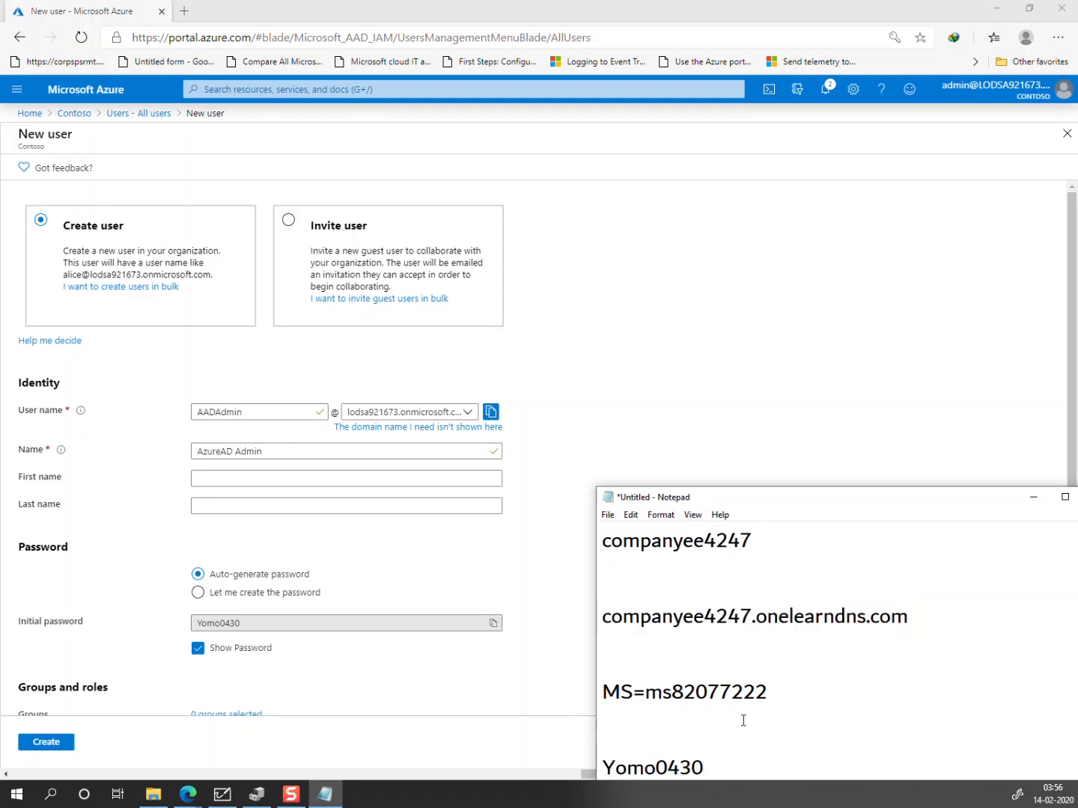
{"action": "key", "text": "Return"}
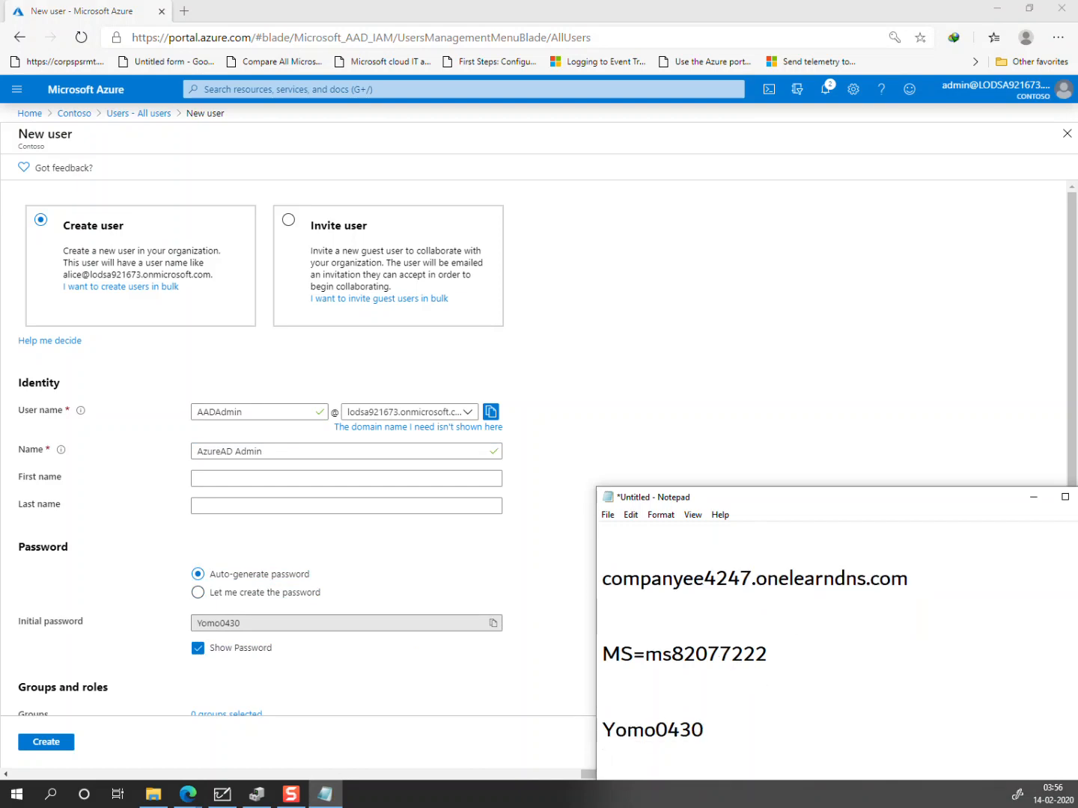
Step: Copy the new user's full sign-in name into the Notepad notes
{"action": "left_click", "coordinate": [492, 413]}
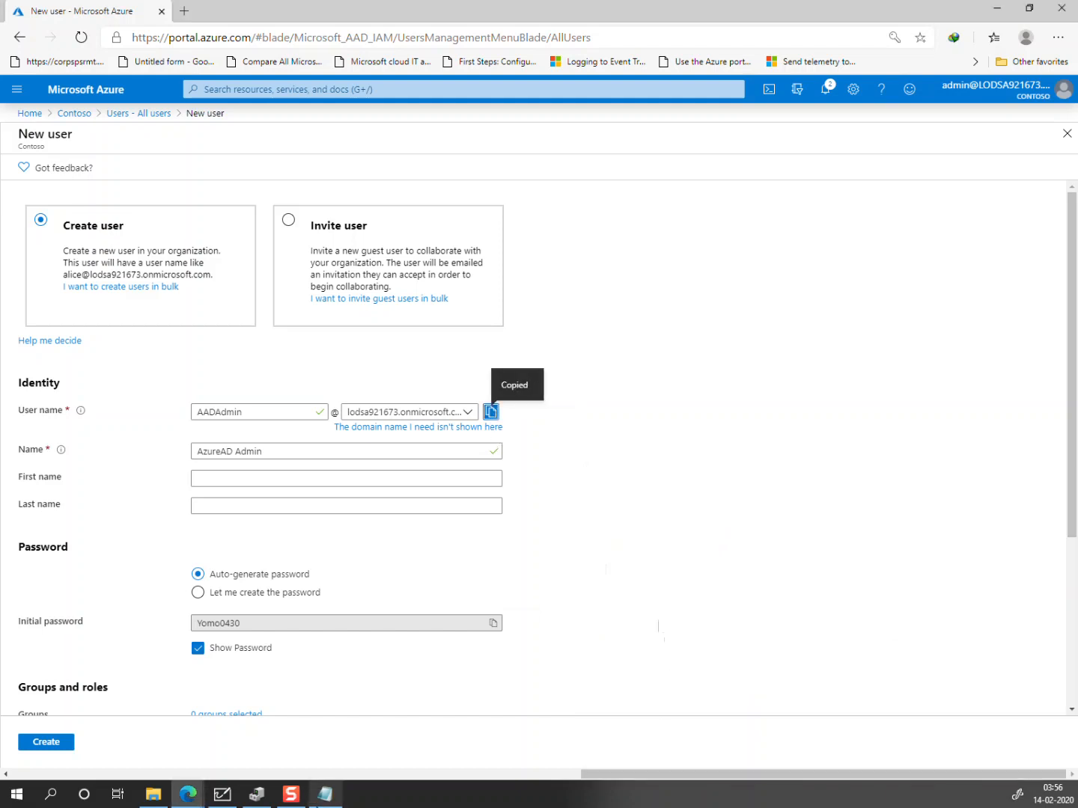
{"action": "left_click", "coordinate": [334, 801]}
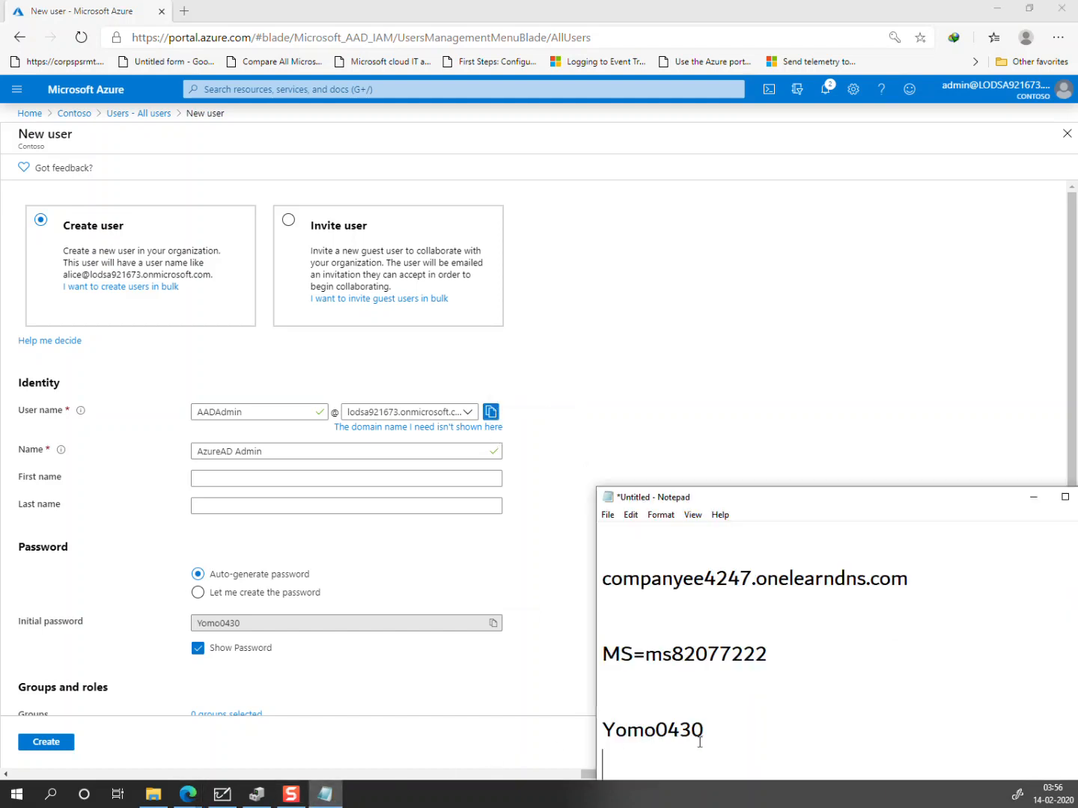
{"action": "key", "text": "ctrl+v"}
{"action": "scroll", "coordinate": [351, 705], "scroll_direction": "down", "scroll_amount": 3}
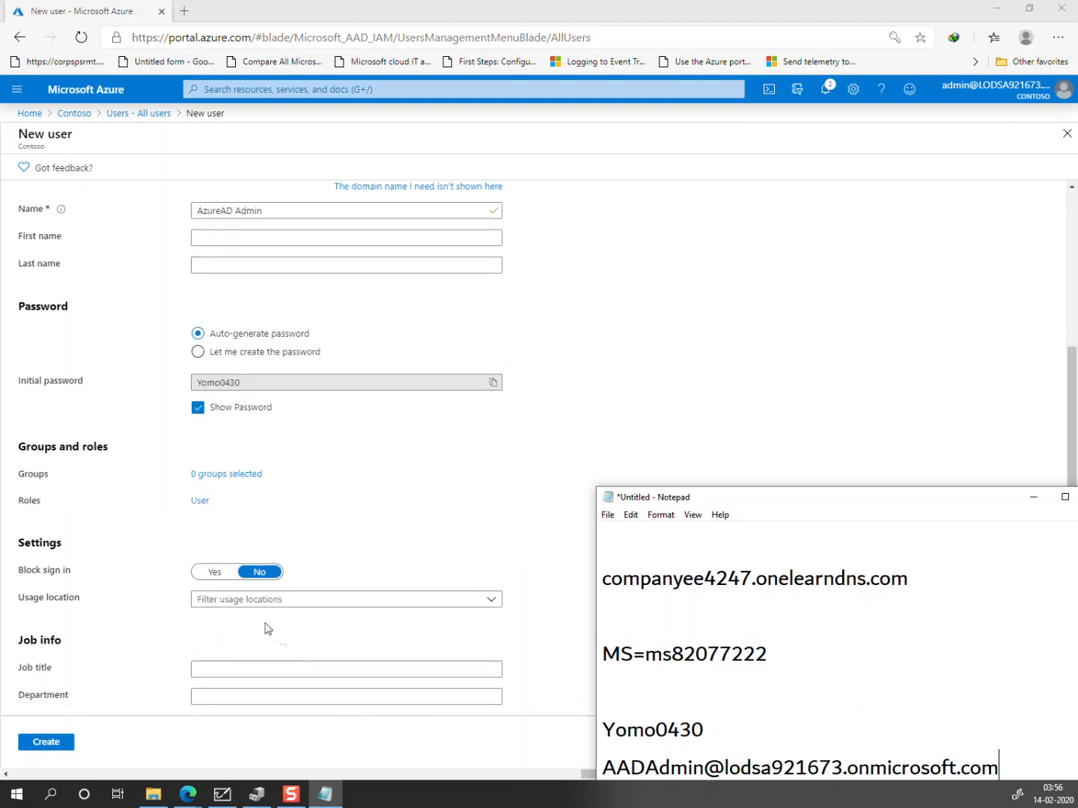
Step: Assign the Global administrator role to AzureAD Admin and create the user
{"action": "left_click", "coordinate": [198, 501]}
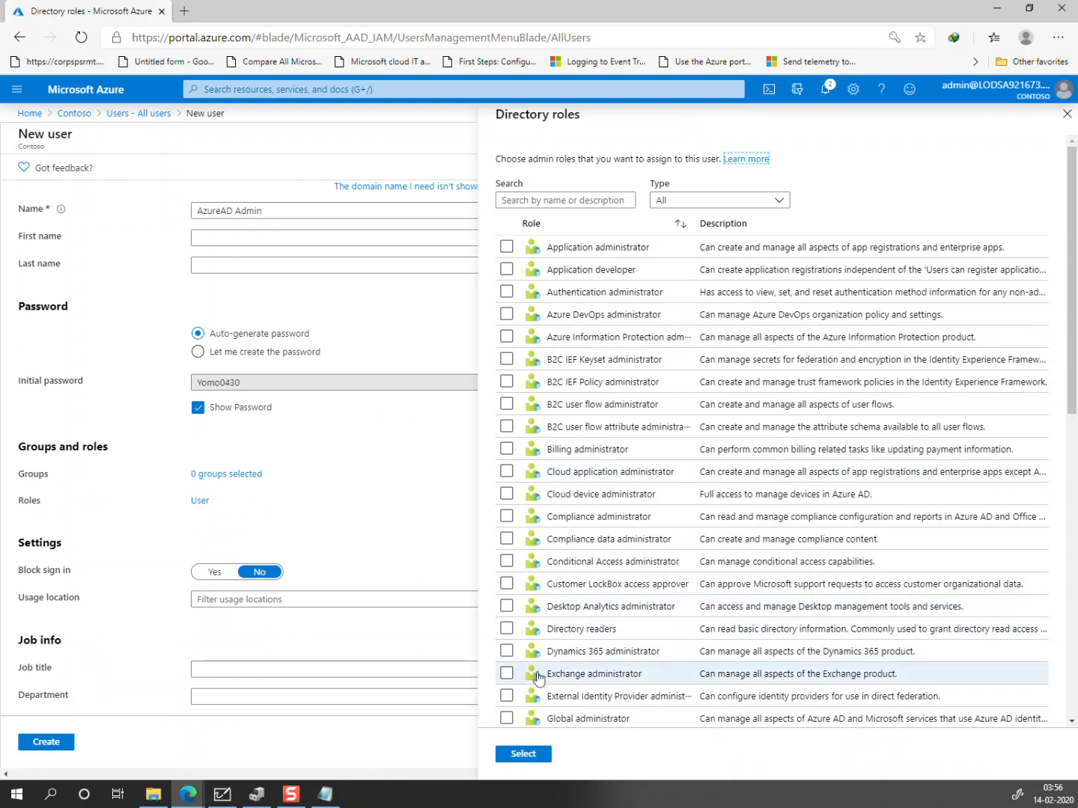
{"action": "double_click", "coordinate": [507, 717]}
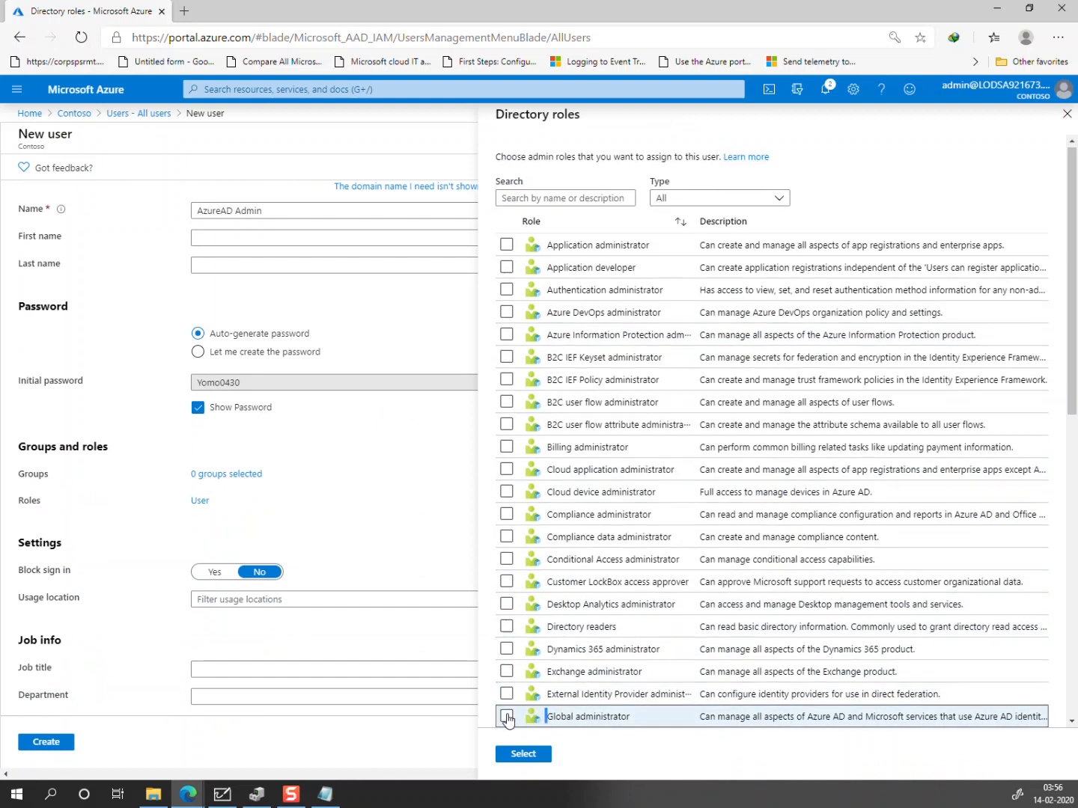
{"action": "left_click", "coordinate": [507, 716]}
{"action": "left_click", "coordinate": [525, 755]}
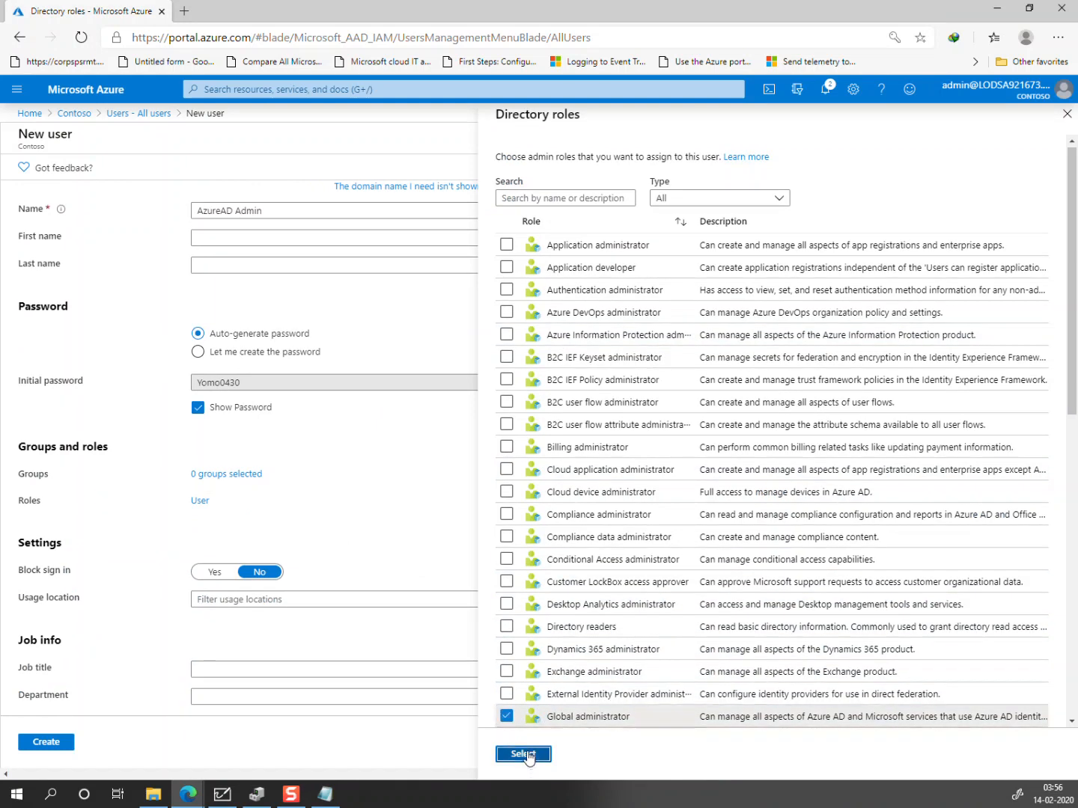
{"action": "scroll", "coordinate": [146, 676], "scroll_direction": "down", "scroll_amount": 1}
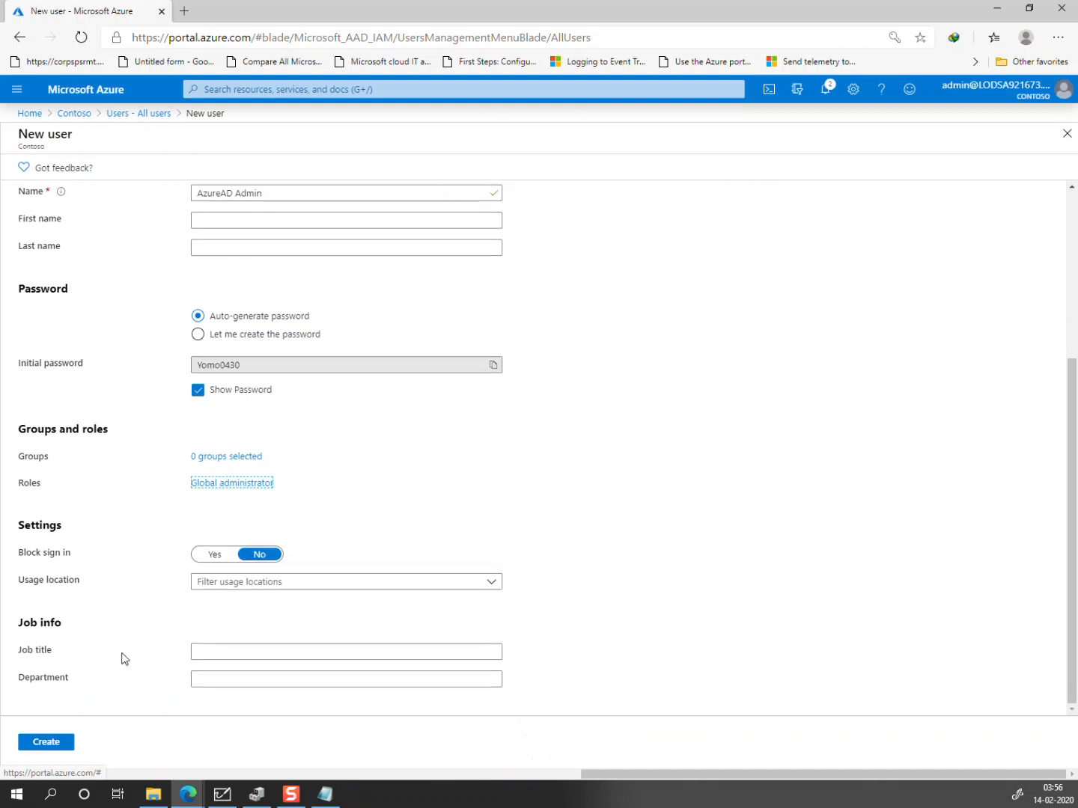
{"action": "left_click", "coordinate": [61, 745]}
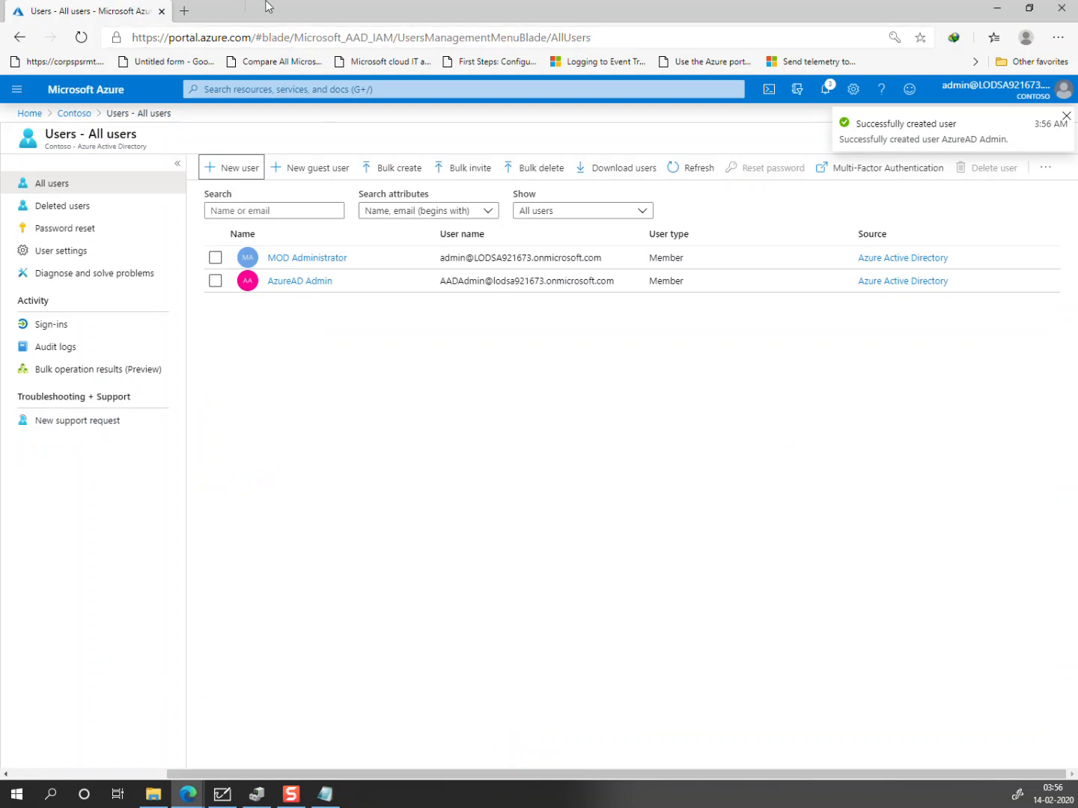
Step: Open a new InPrivate window at portal.azure.com
{"action": "left_click", "coordinate": [1057, 37]}
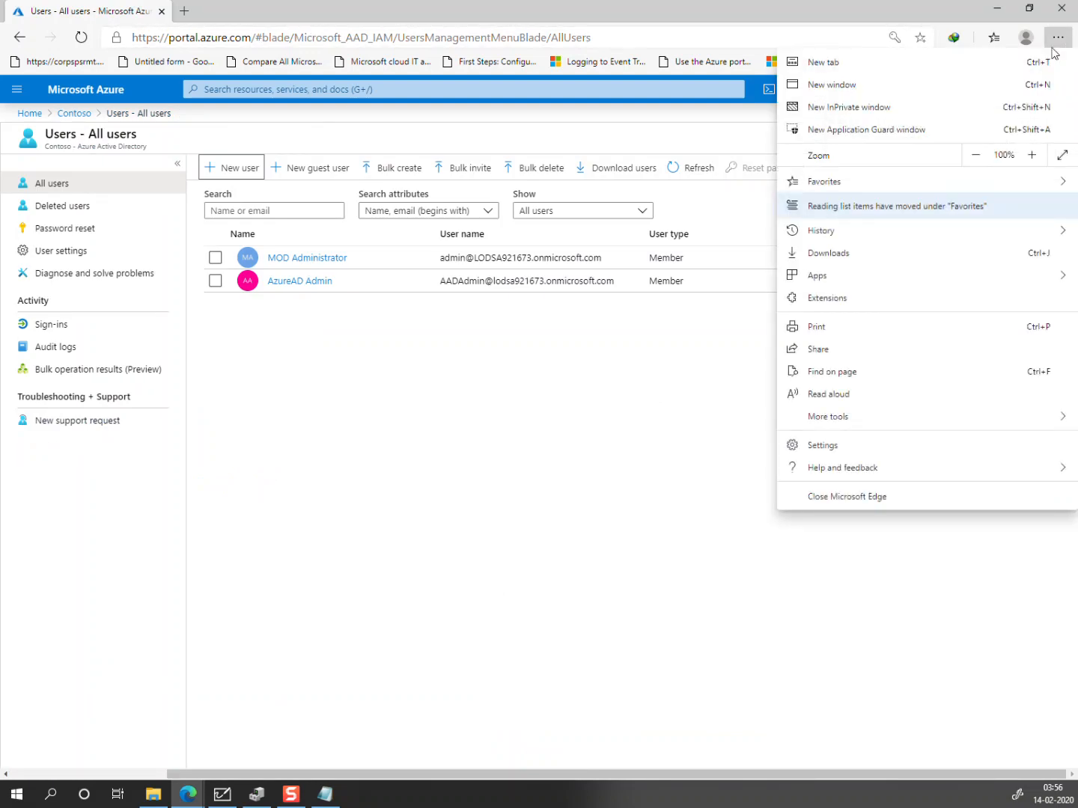
{"action": "left_click", "coordinate": [938, 108]}
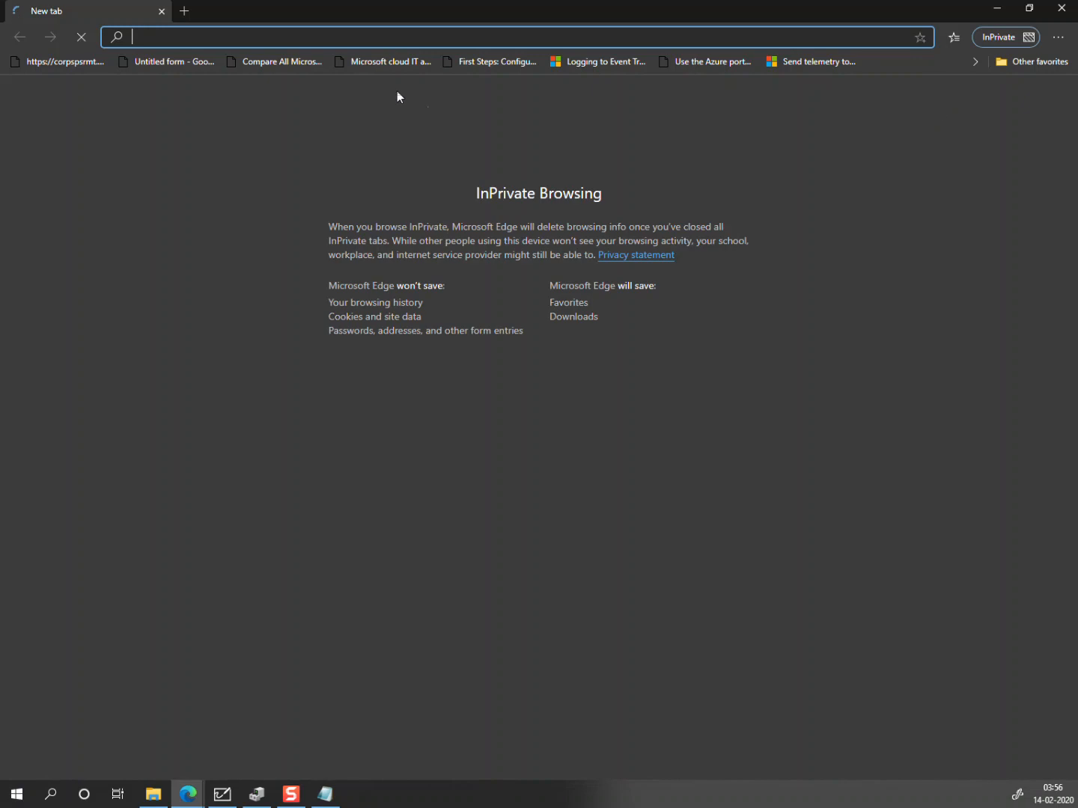
{"action": "type", "text": "port"}
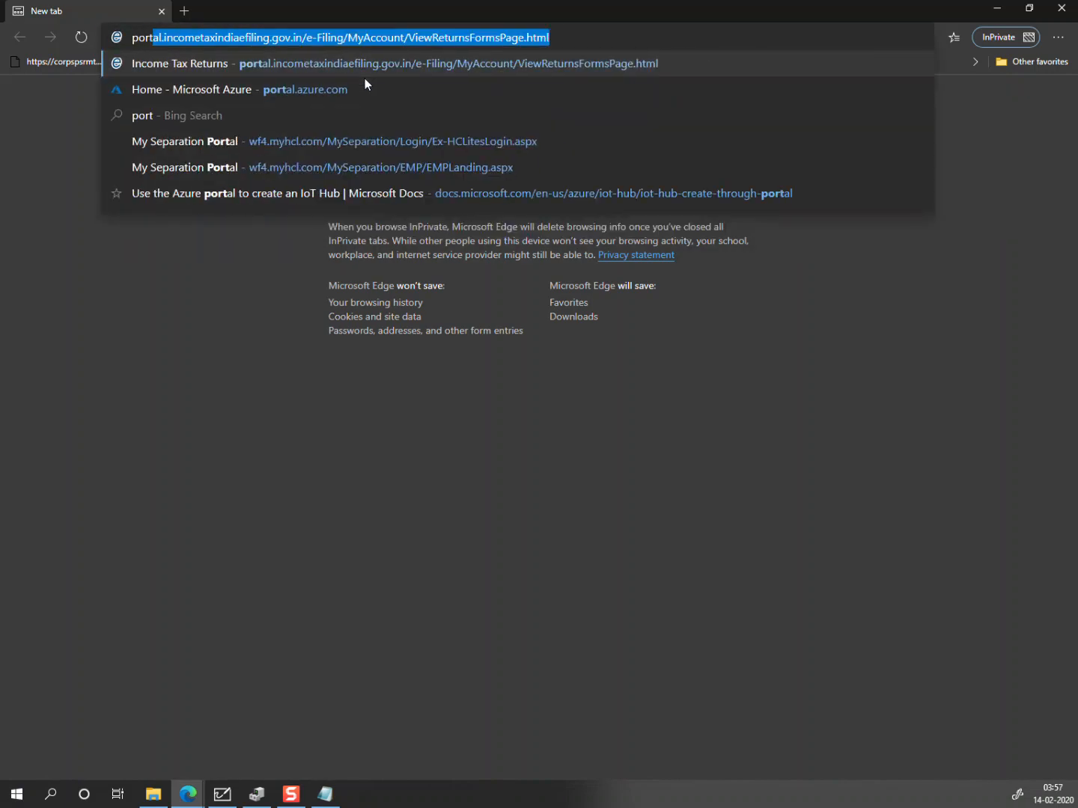
{"action": "type", "text": "l."}
{"action": "key", "text": "BackSpace"}
{"action": "key", "text": "BackSpace"}
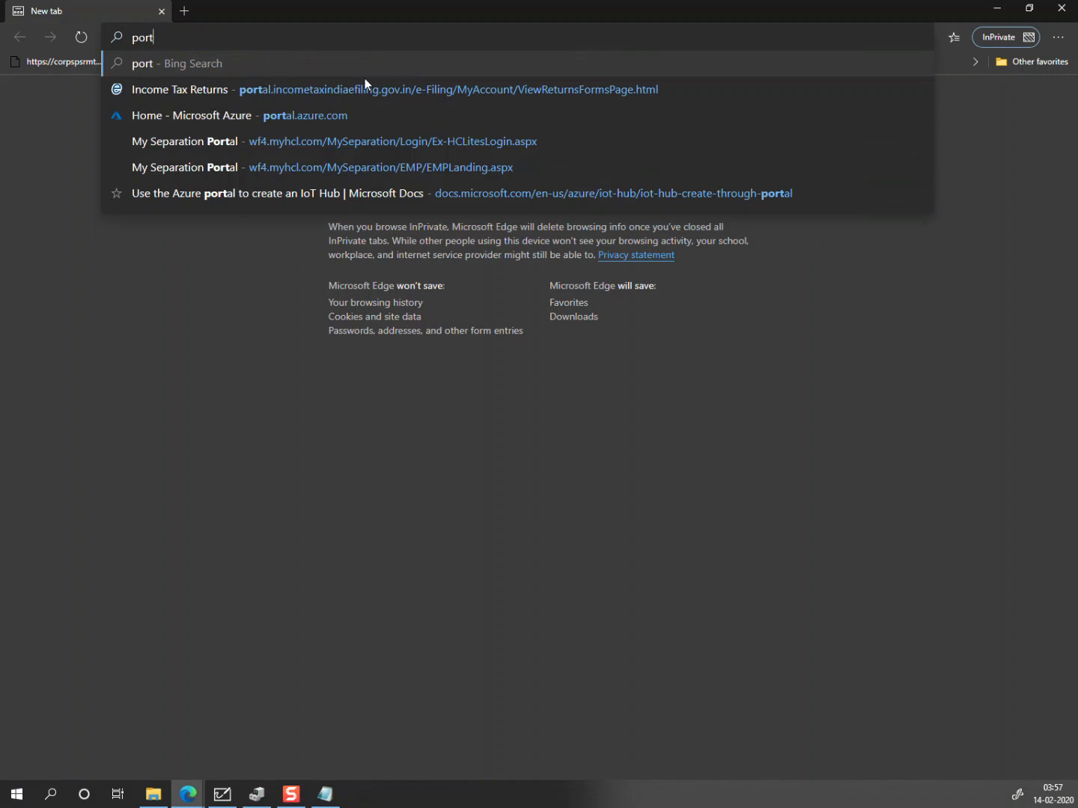
{"action": "type", "text": "al.azure.com"}
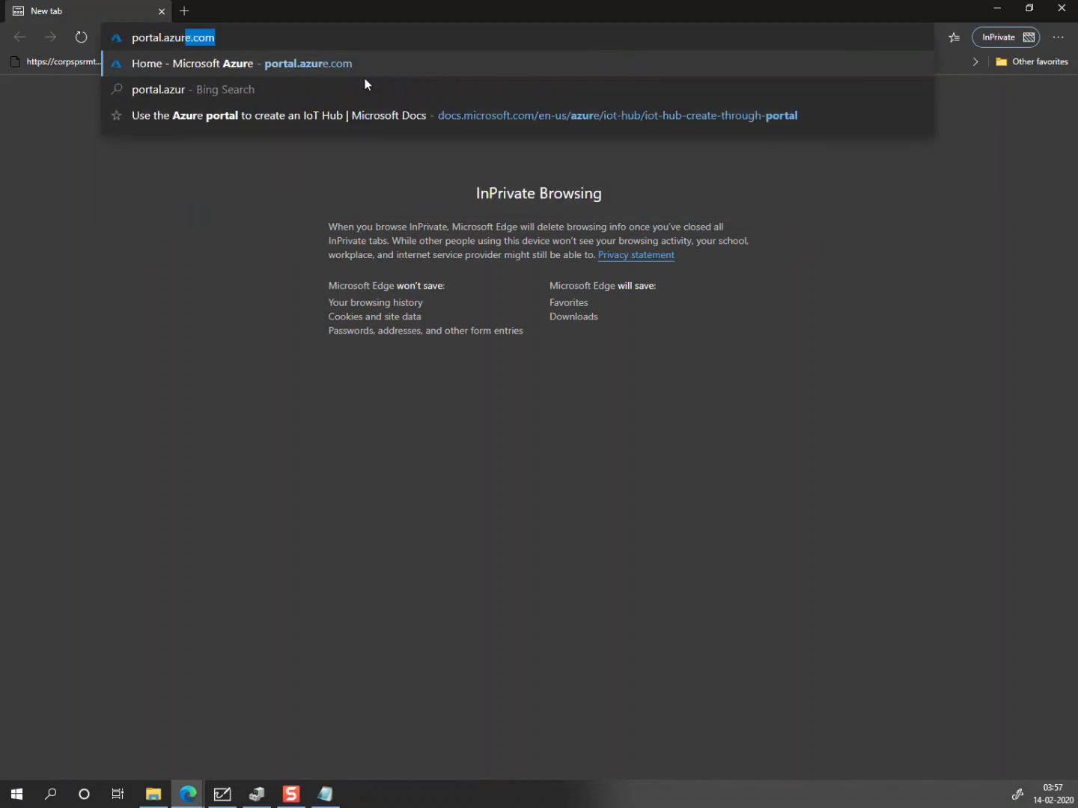
{"action": "key", "text": "Return"}
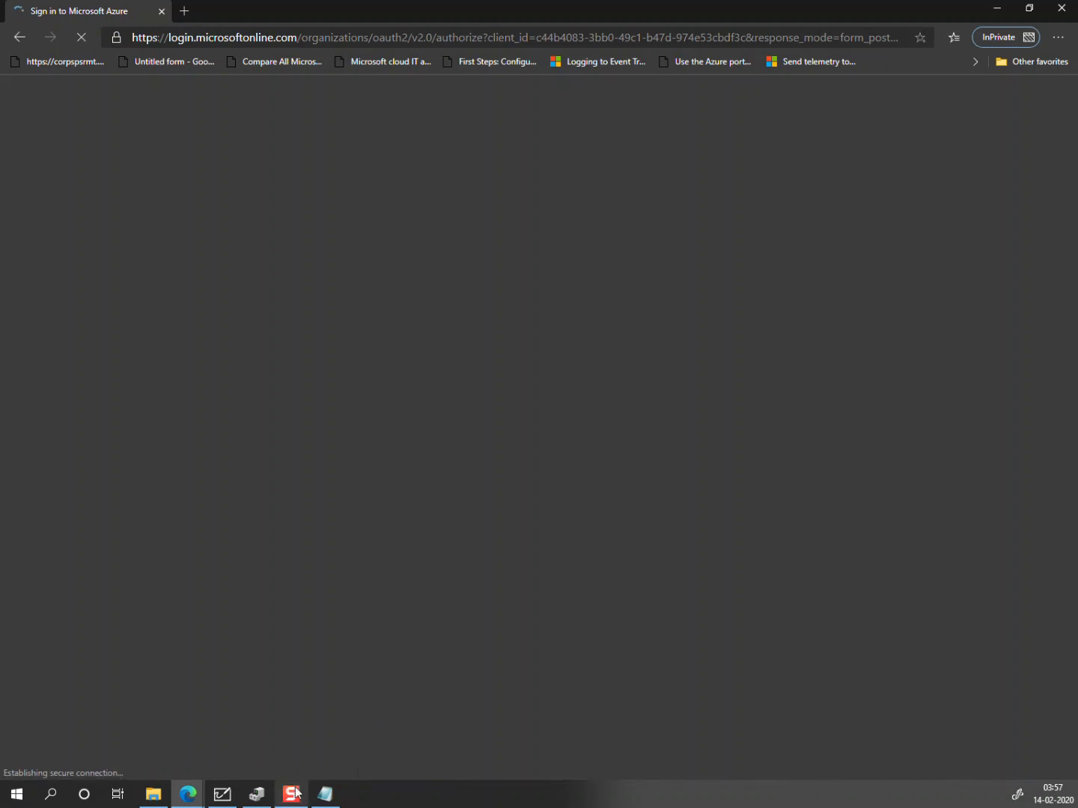
Step: Enter the new admin's sign-in name copied from the notes
{"action": "left_click", "coordinate": [333, 804]}
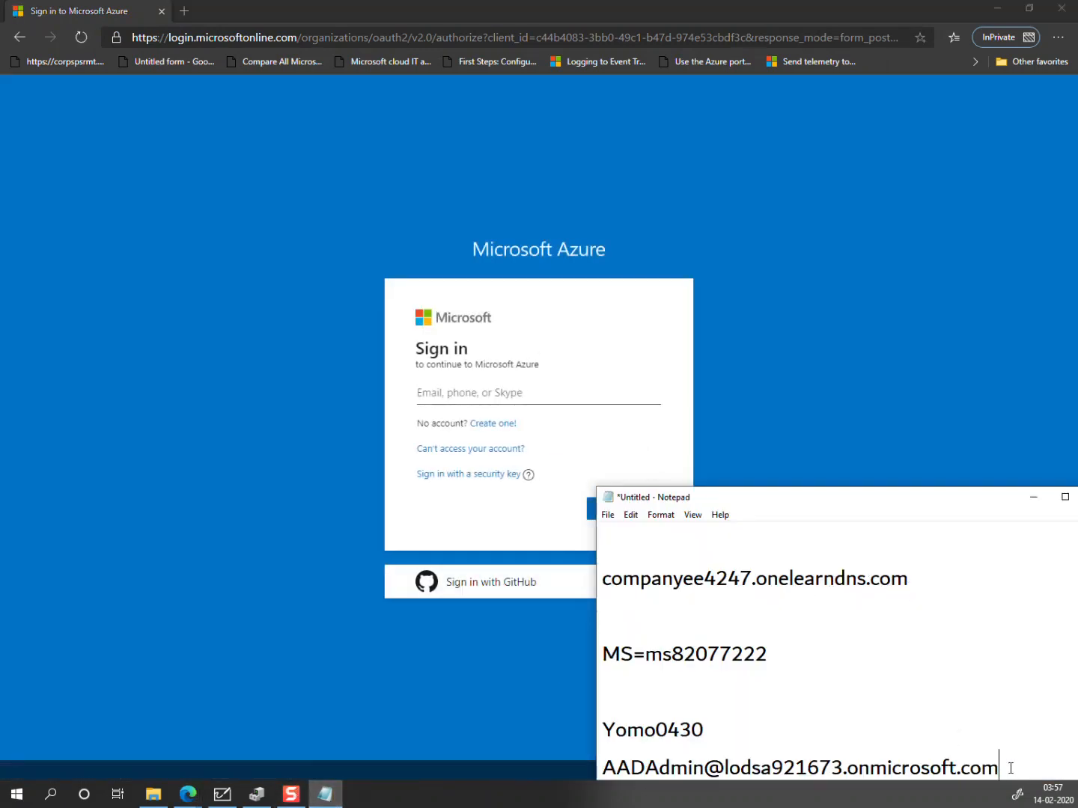
{"action": "left_click_drag", "start_coordinate": [1009, 768], "coordinate": [603, 768]}
{"action": "key", "text": "ctrl+c"}
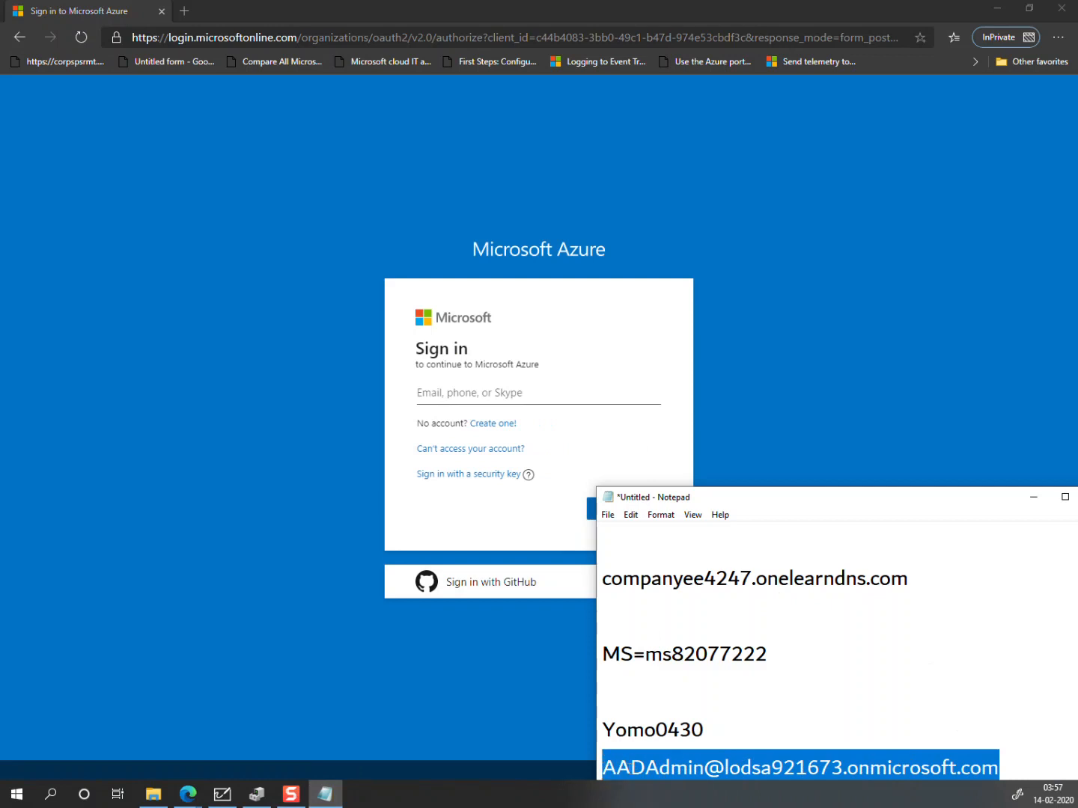
{"action": "left_click", "coordinate": [439, 386]}
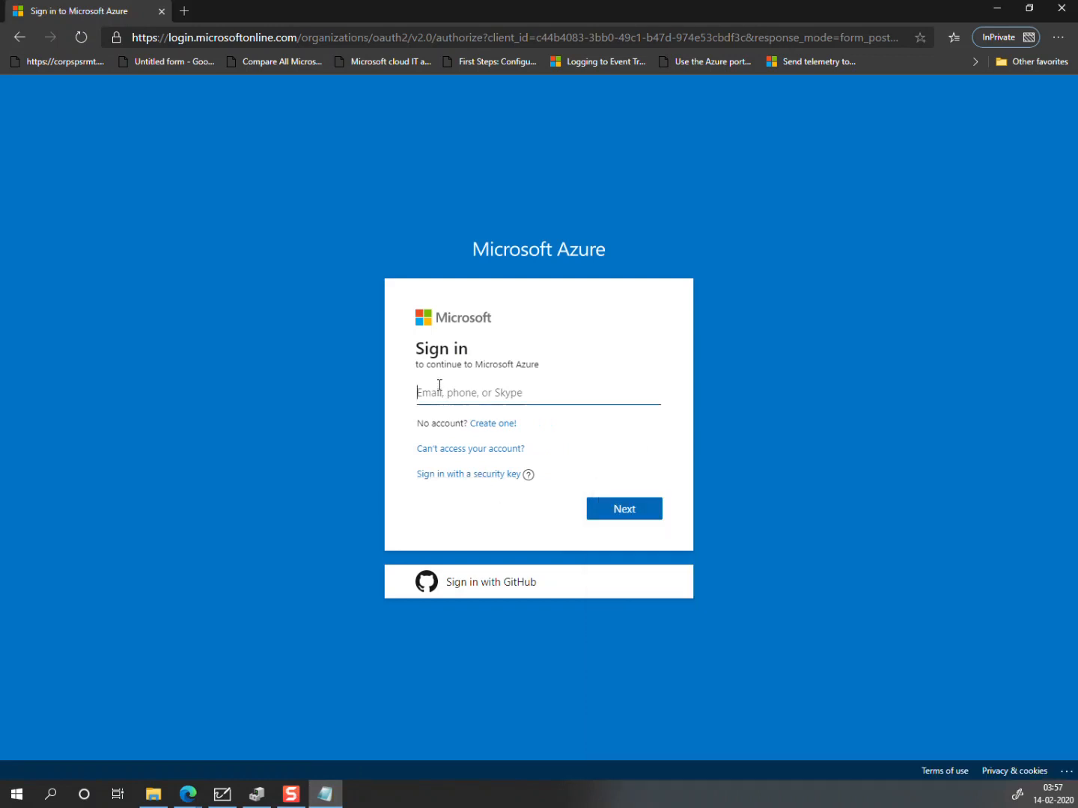
{"action": "key", "text": "ctrl+v"}
{"action": "left_click", "coordinate": [627, 502]}
Step: Sign in with the temporary password from the notes and replace it with a new password
{"action": "left_click", "coordinate": [325, 794]}
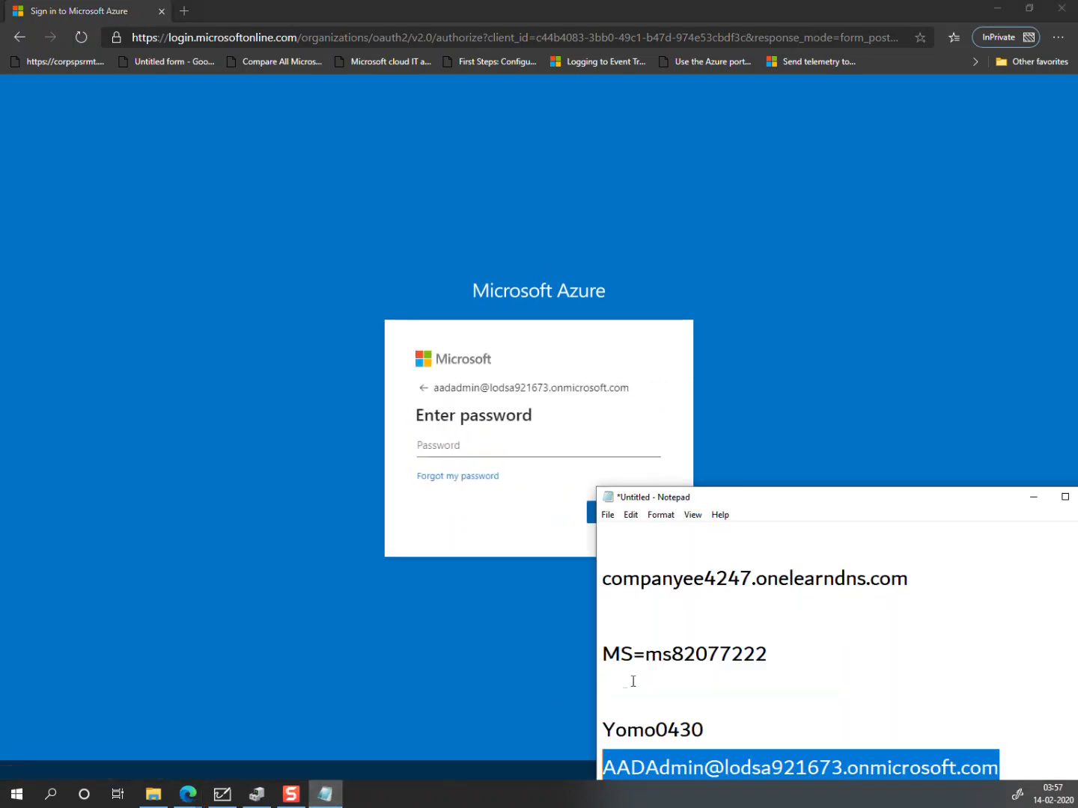
{"action": "double_click", "coordinate": [678, 721]}
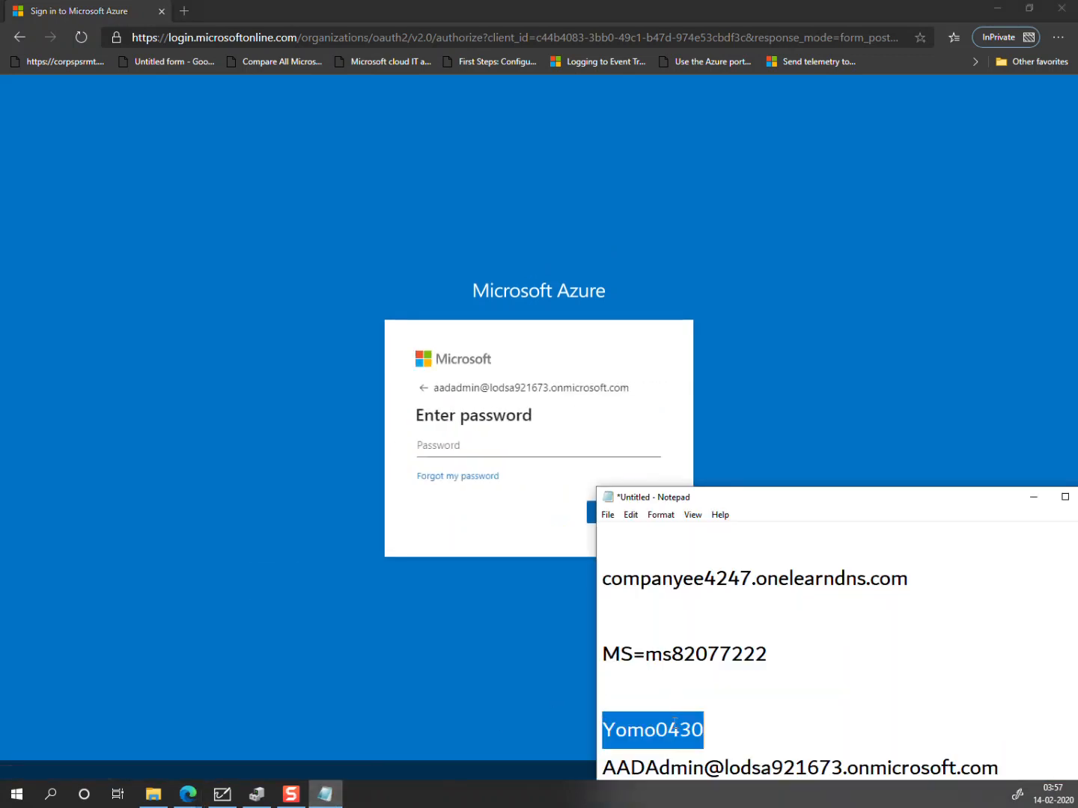
{"action": "left_click", "coordinate": [452, 448]}
{"action": "key", "text": "ctrl+v"}
{"action": "left_click", "coordinate": [609, 512]}
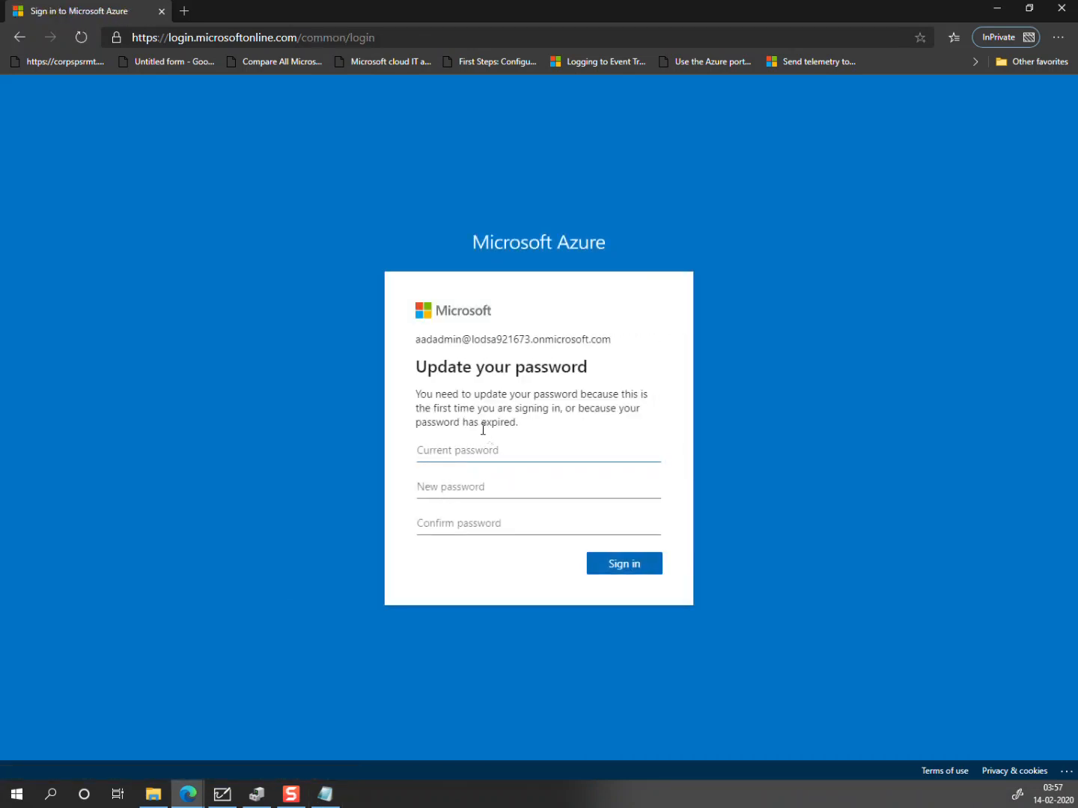
{"action": "key", "text": "ctrl+v"}
{"action": "type", "text": "P"}
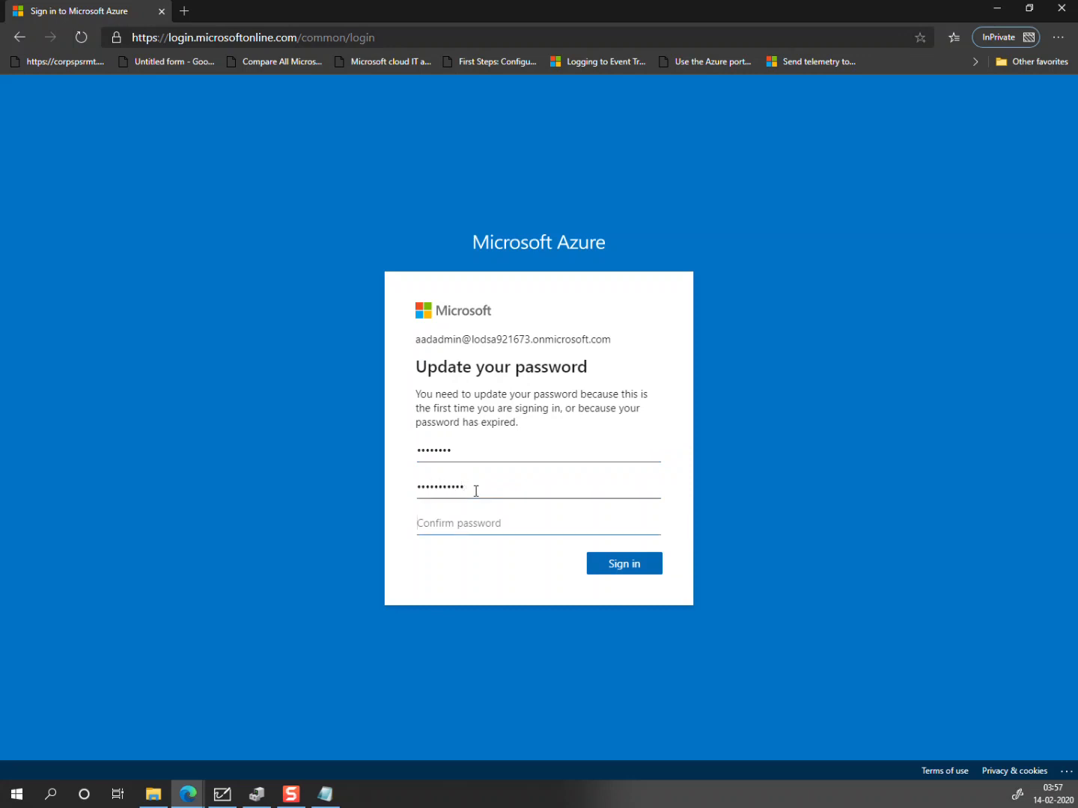
{"action": "type", "text": "P"}
{"action": "left_click", "coordinate": [625, 572]}
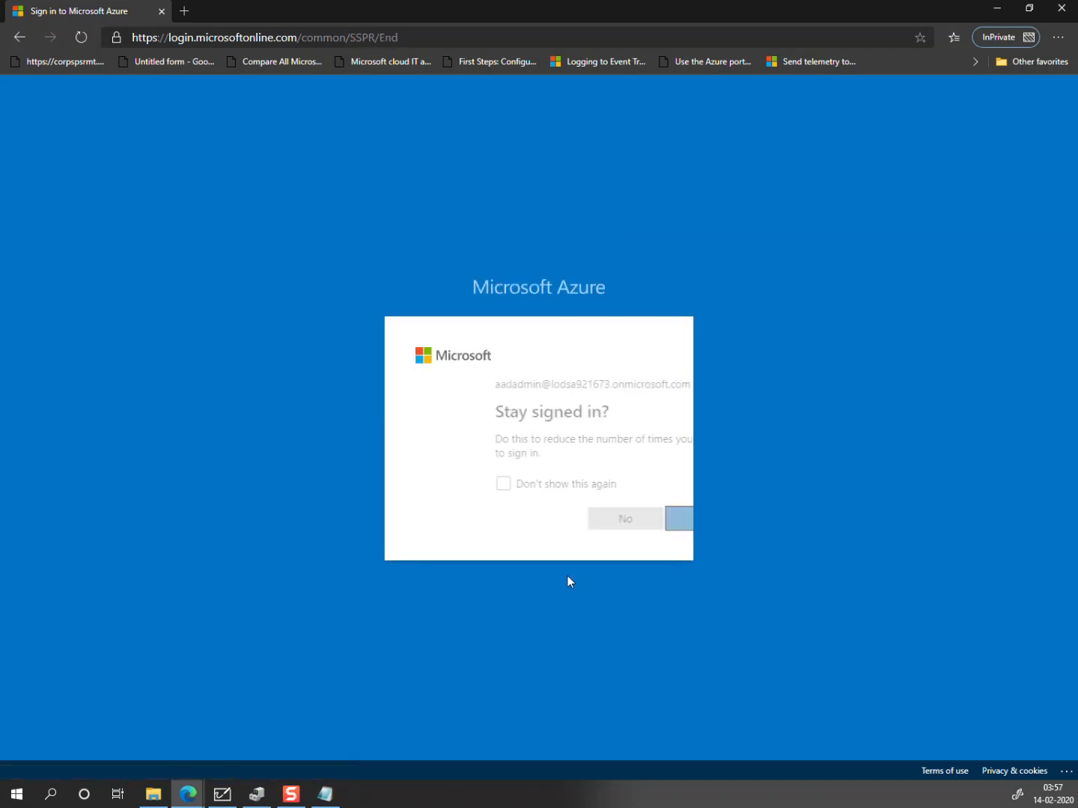
Step: Answer No to Stay signed in and choose Maybe later on the Azure welcome tour
{"action": "left_click", "coordinate": [544, 524]}
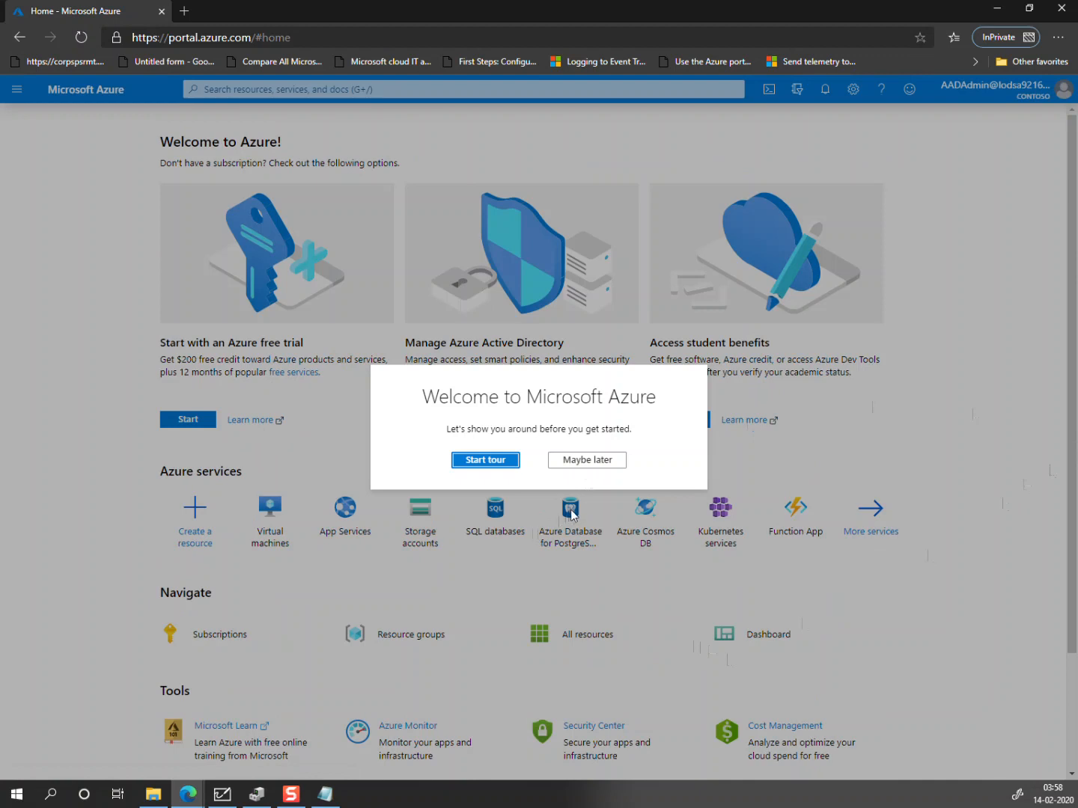
{"action": "left_click", "coordinate": [611, 462]}
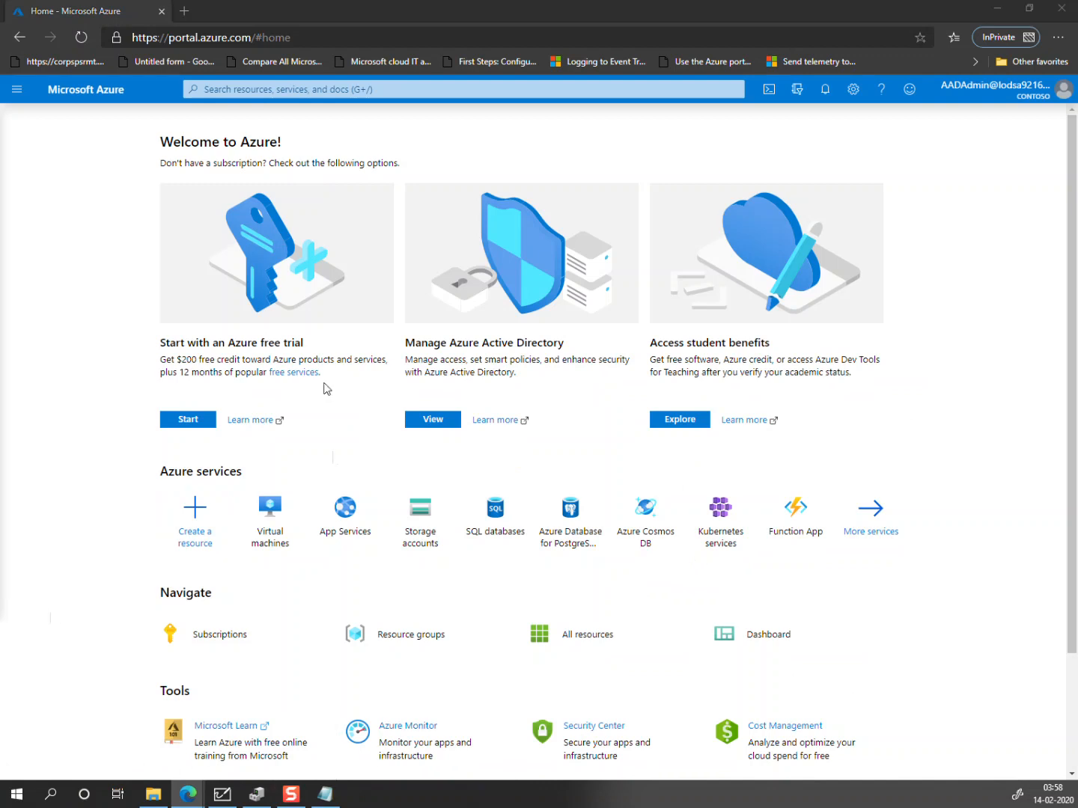
Step: Connect to LON-DC1, minimize DNS Manager, and open the Server Manager Tools menu
{"action": "mouse_move", "coordinate": [188, 793]}
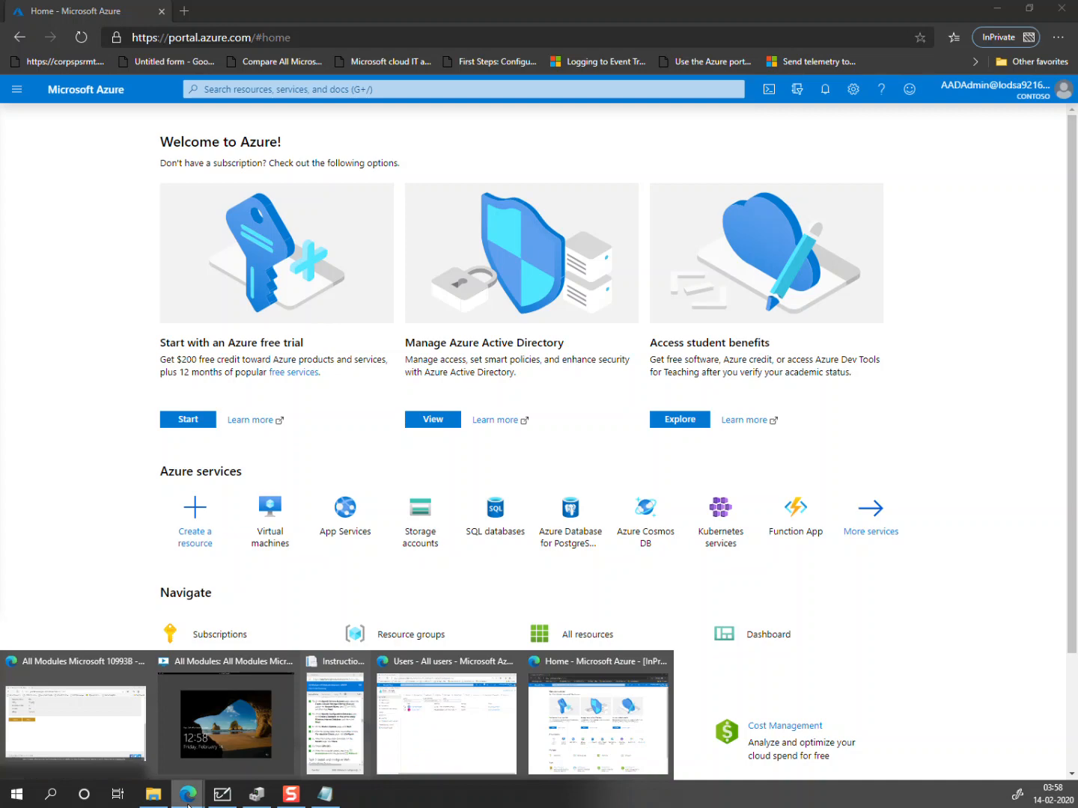
{"action": "left_click", "coordinate": [232, 725]}
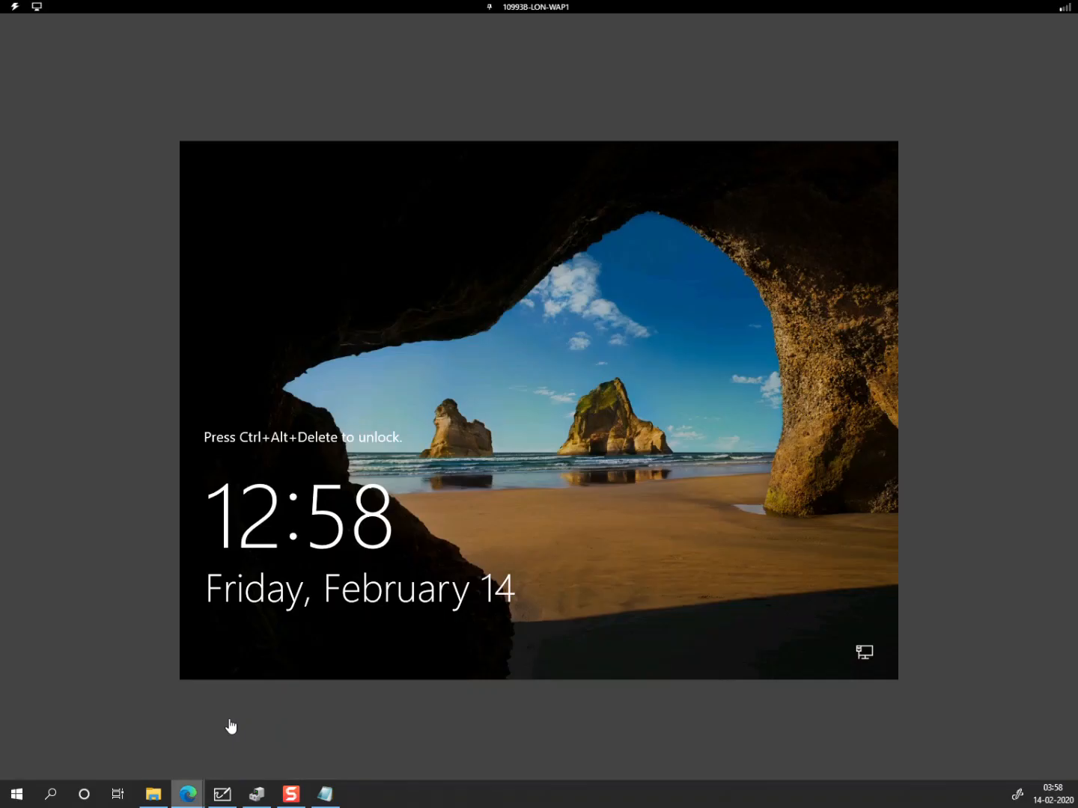
{"action": "left_click", "coordinate": [532, 7]}
{"action": "left_click", "coordinate": [553, 66]}
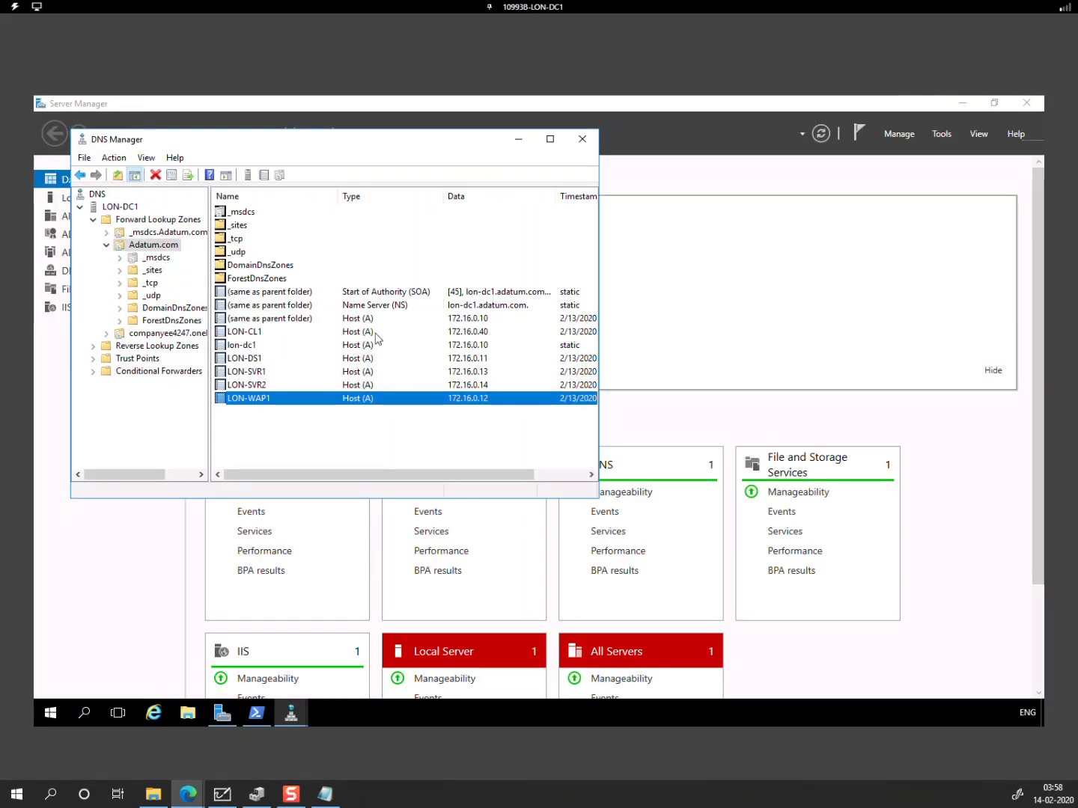
{"action": "left_click", "coordinate": [517, 149]}
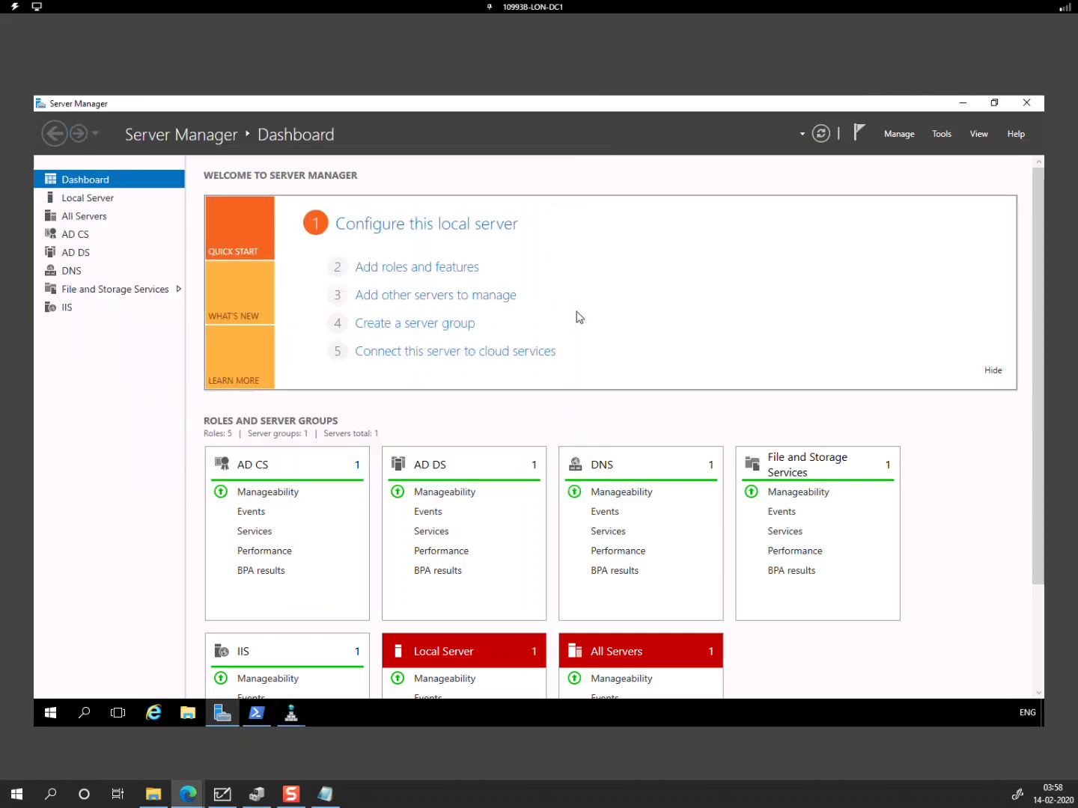
{"action": "left_click", "coordinate": [937, 135]}
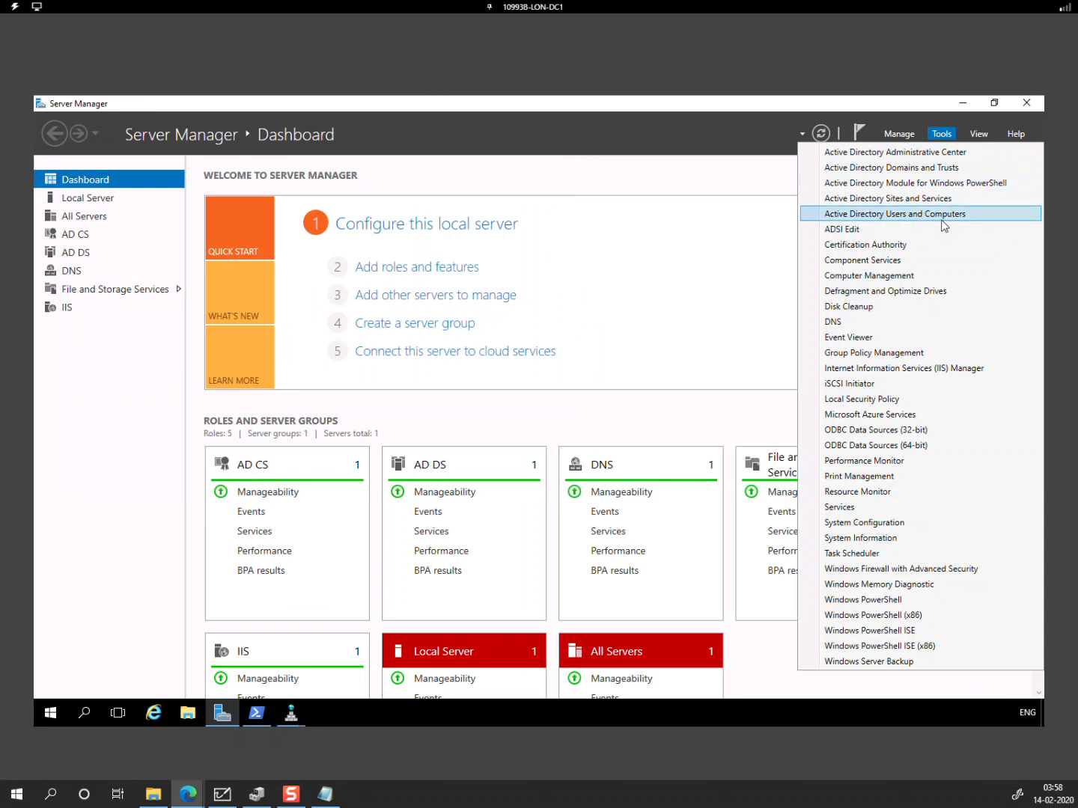
Step: Open the UPN suffix properties of the Active Directory Domains and Trusts root
{"action": "left_click", "coordinate": [900, 169]}
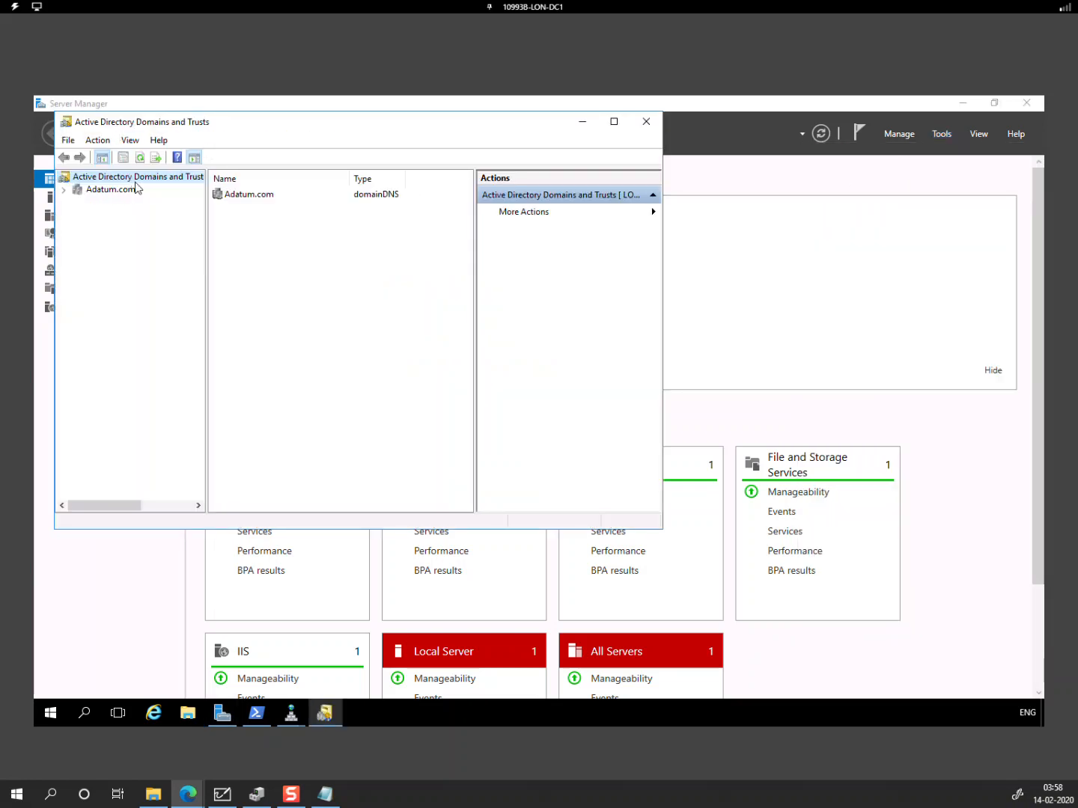
{"action": "right_click", "coordinate": [137, 181]}
{"action": "left_click", "coordinate": [177, 312]}
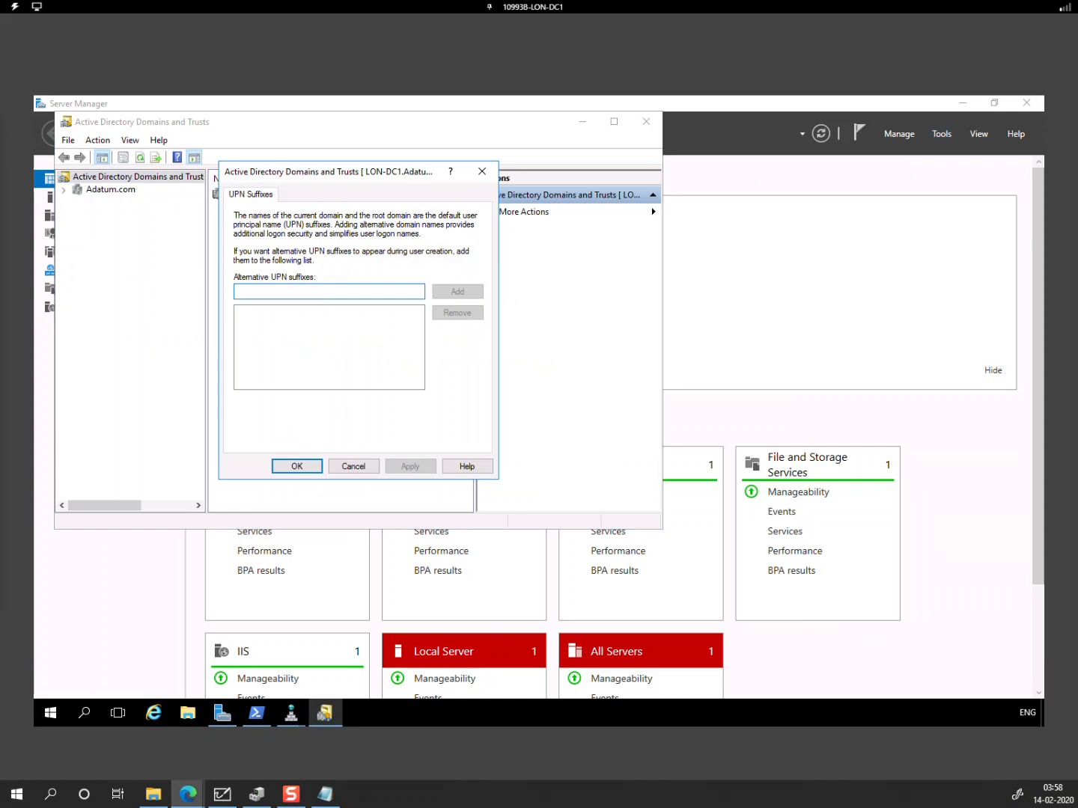
Step: Copy companyee4247.onelearndns.com from the notes into the Alternative UPN suffixes field
{"action": "left_click", "coordinate": [325, 793]}
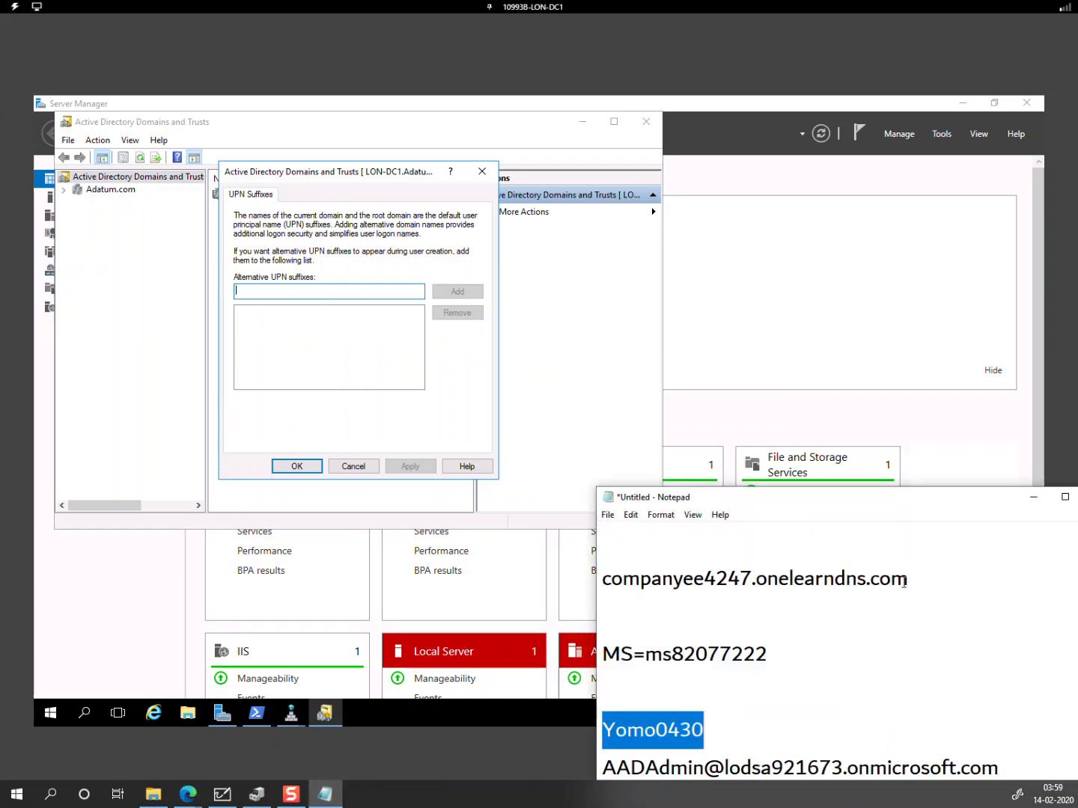
{"action": "left_click_drag", "start_coordinate": [907, 579], "coordinate": [606, 586]}
{"action": "right_click", "coordinate": [643, 587]}
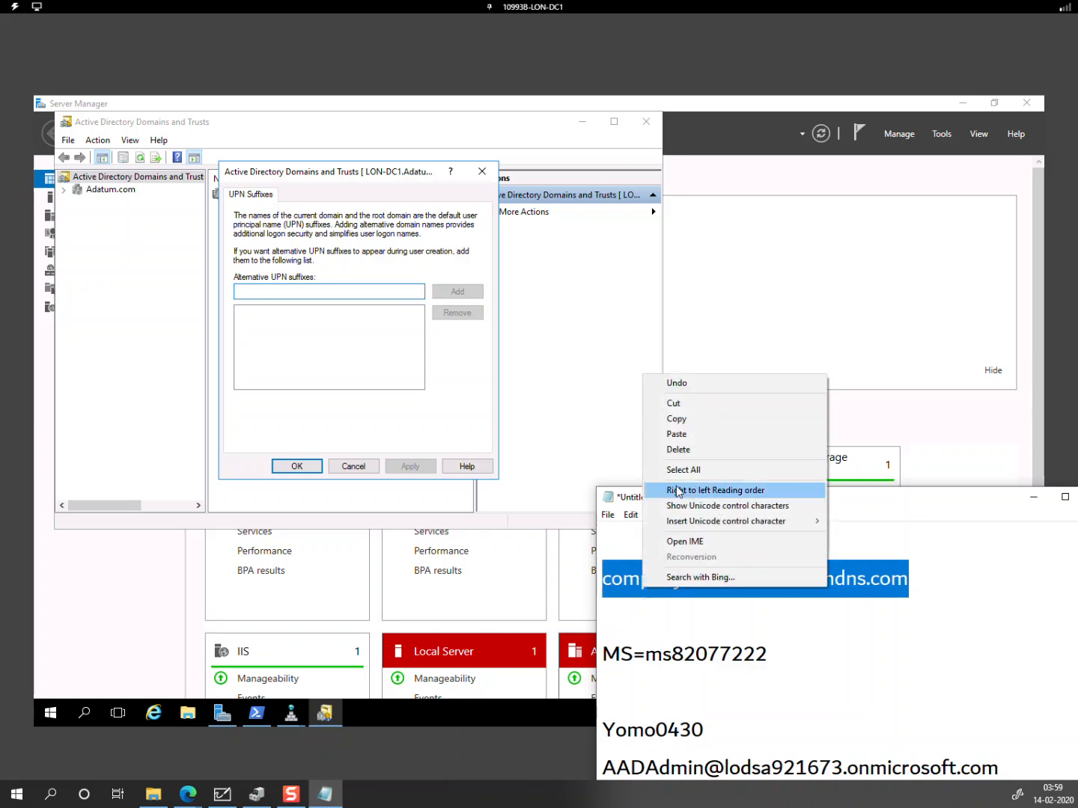
{"action": "left_click", "coordinate": [683, 420]}
{"action": "left_click", "coordinate": [312, 296]}
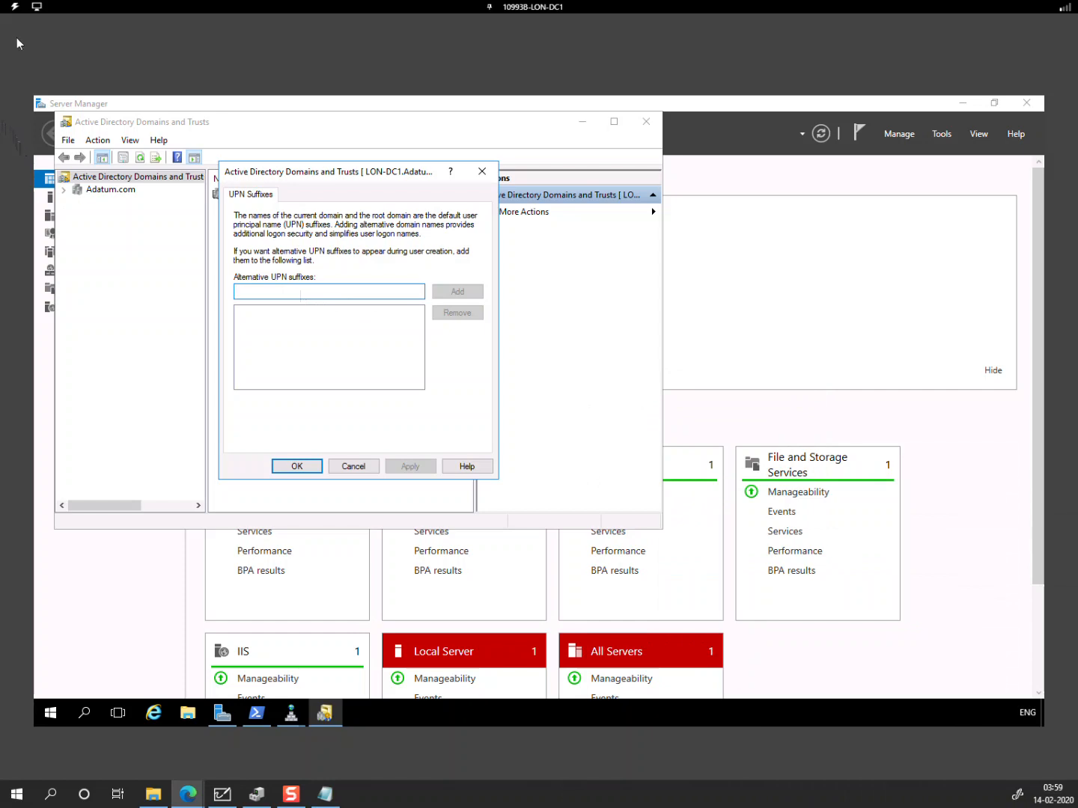
{"action": "left_click", "coordinate": [14, 7]}
{"action": "mouse_move", "coordinate": [31, 65]}
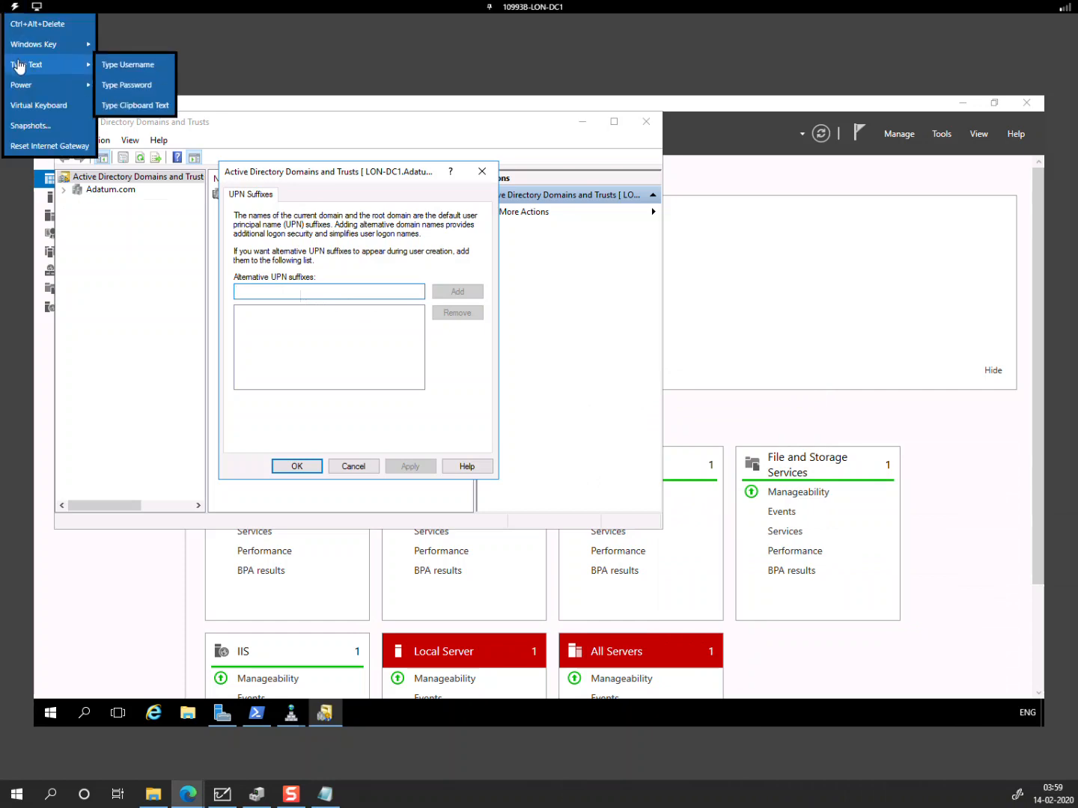
{"action": "left_click", "coordinate": [151, 106]}
{"action": "key", "text": "ctrl+v"}
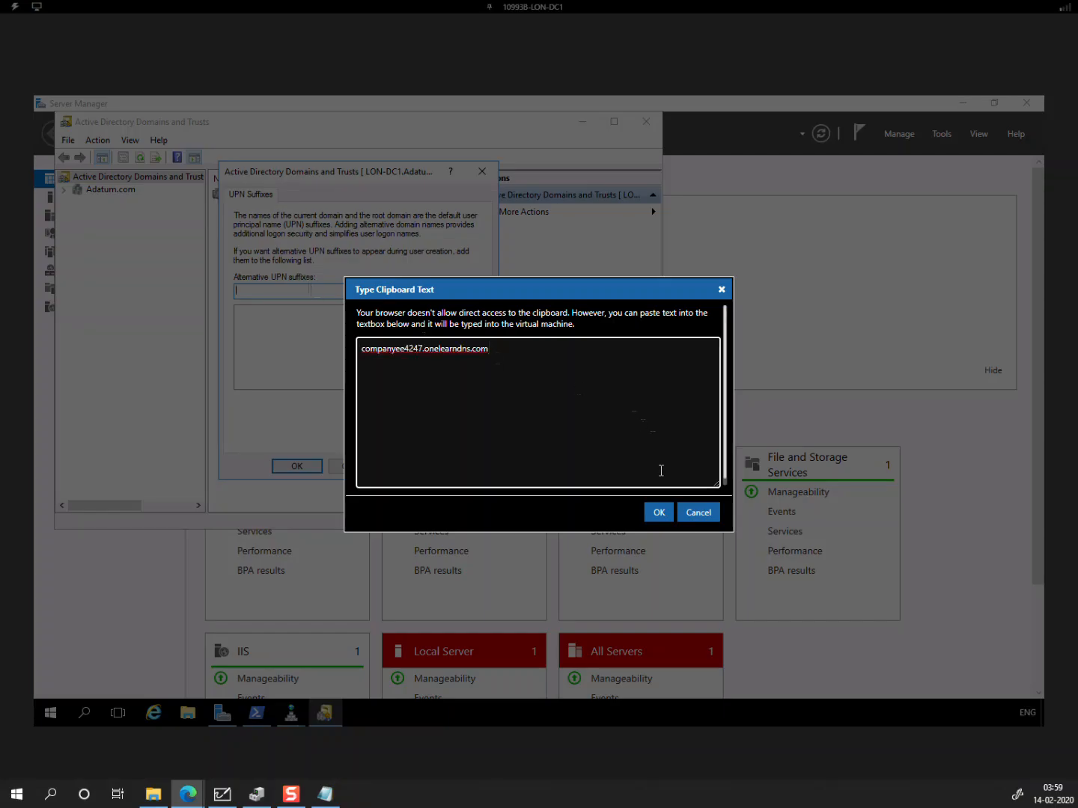
{"action": "left_click", "coordinate": [658, 511]}
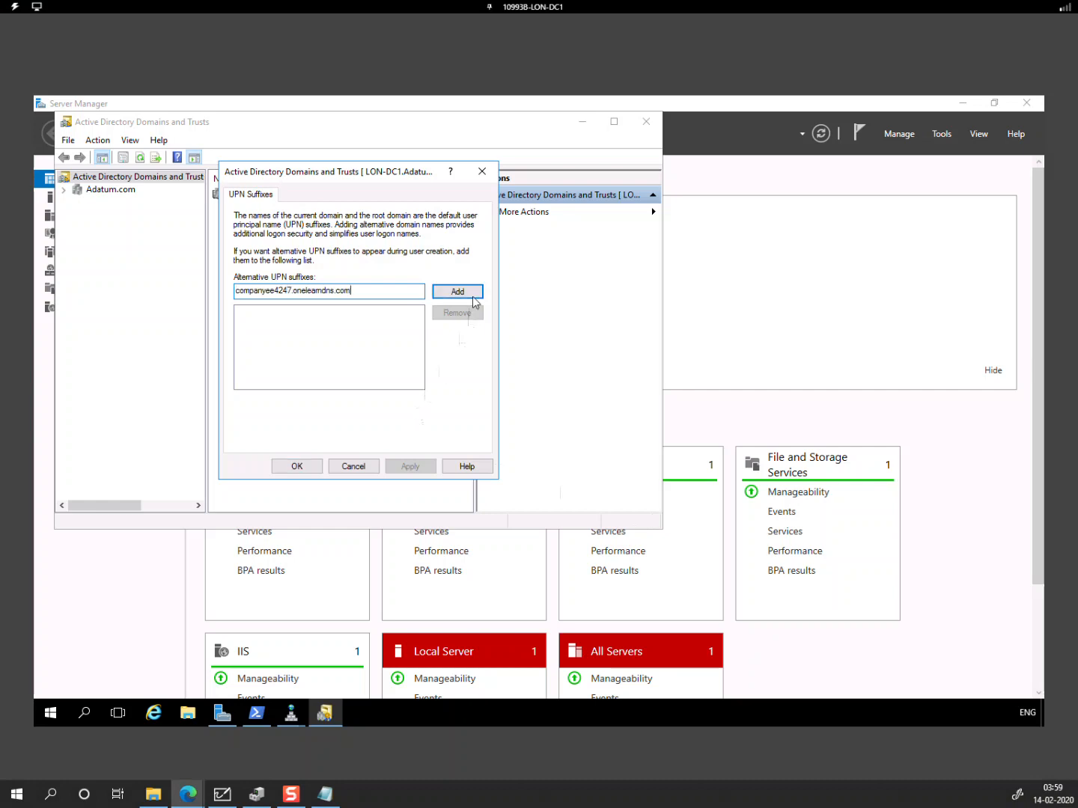
Step: Add and save the suffix, then close Active Directory Domains and Trusts
{"action": "left_click", "coordinate": [462, 292]}
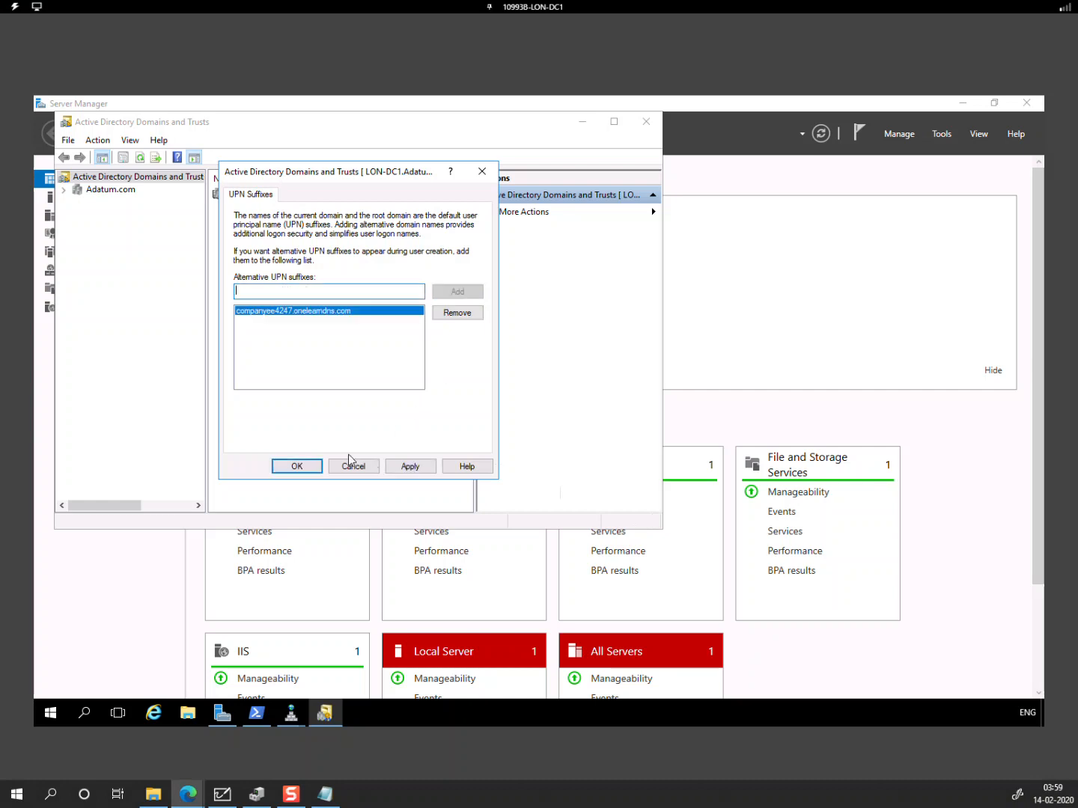
{"action": "left_click", "coordinate": [298, 467]}
{"action": "left_click", "coordinate": [646, 121]}
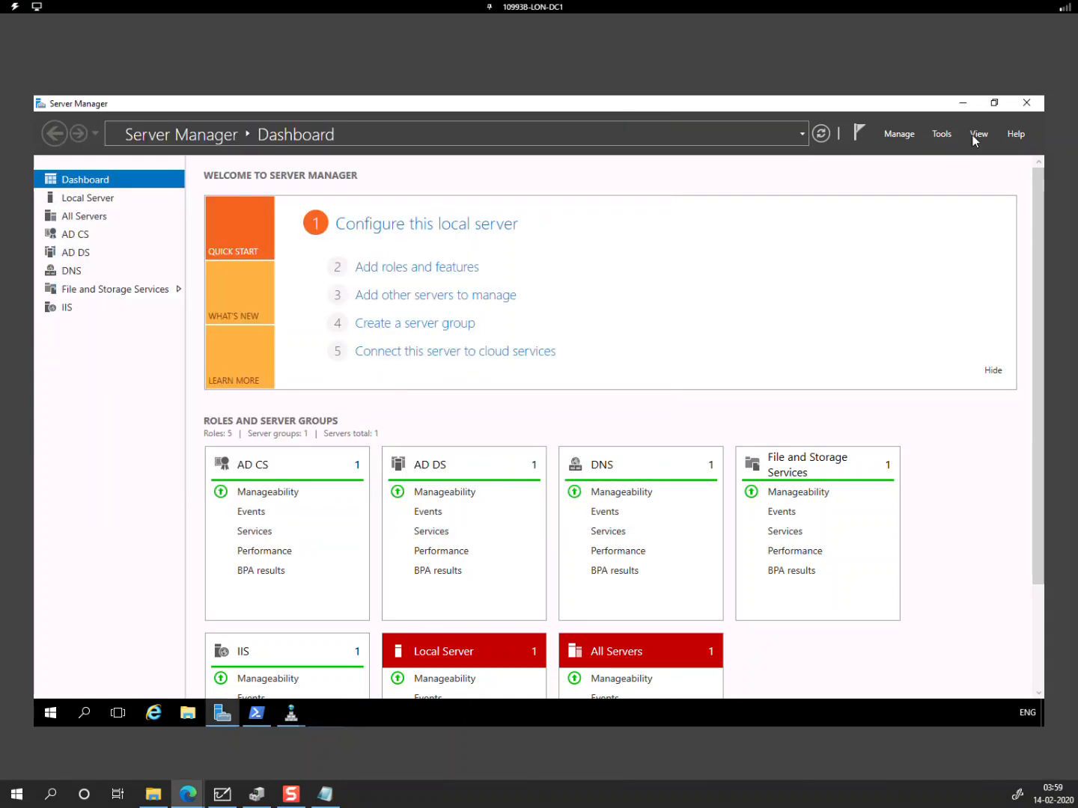
{"action": "left_click", "coordinate": [949, 135]}
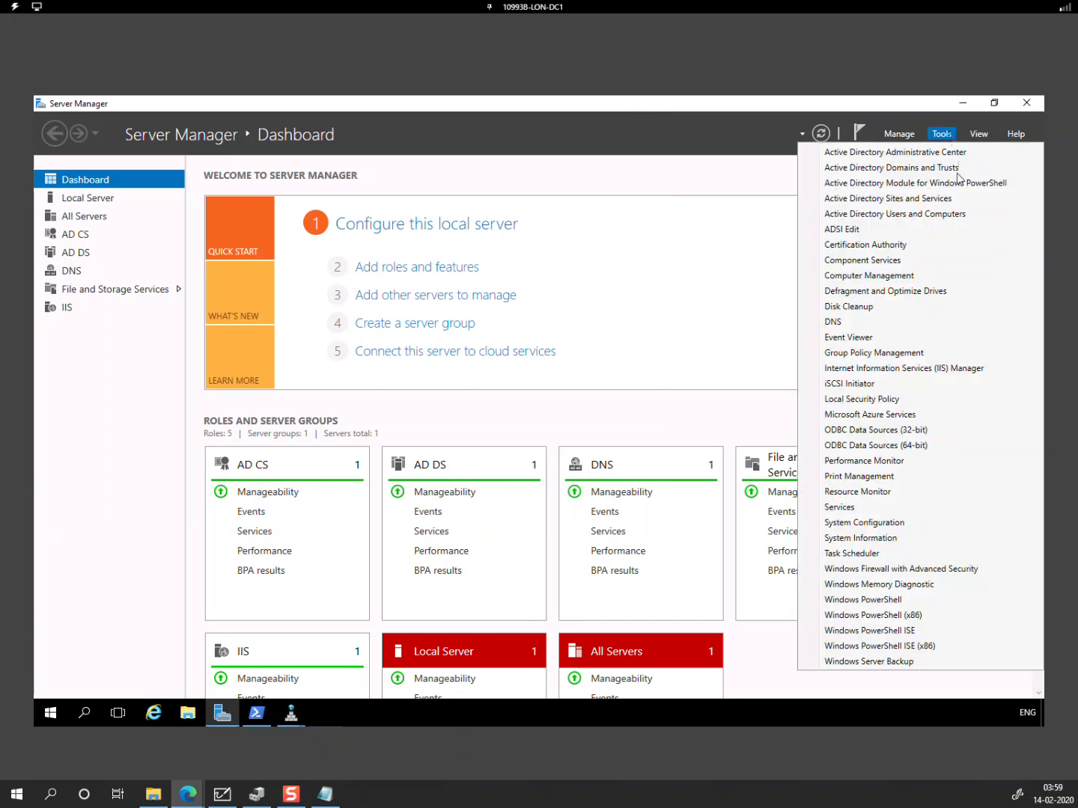
Step: Open the Sales OU in Administrative Center and select its 56 users, excluding the Sales group
{"action": "left_click", "coordinate": [945, 153]}
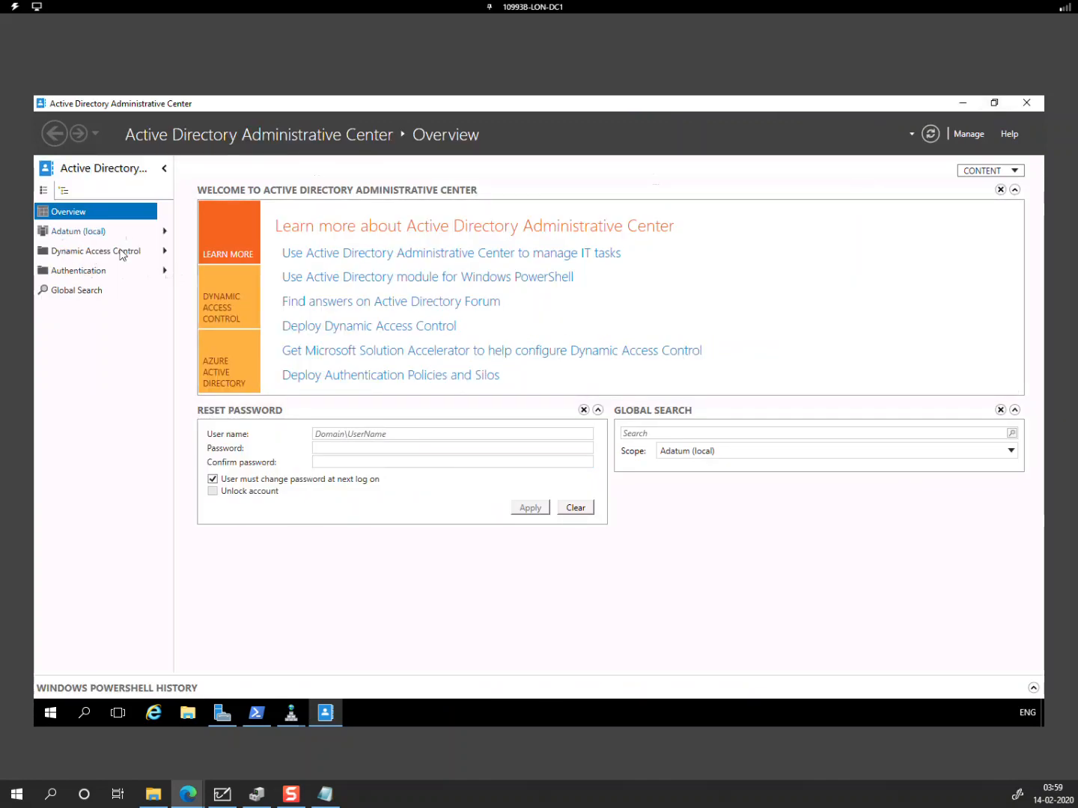
{"action": "left_click", "coordinate": [93, 234]}
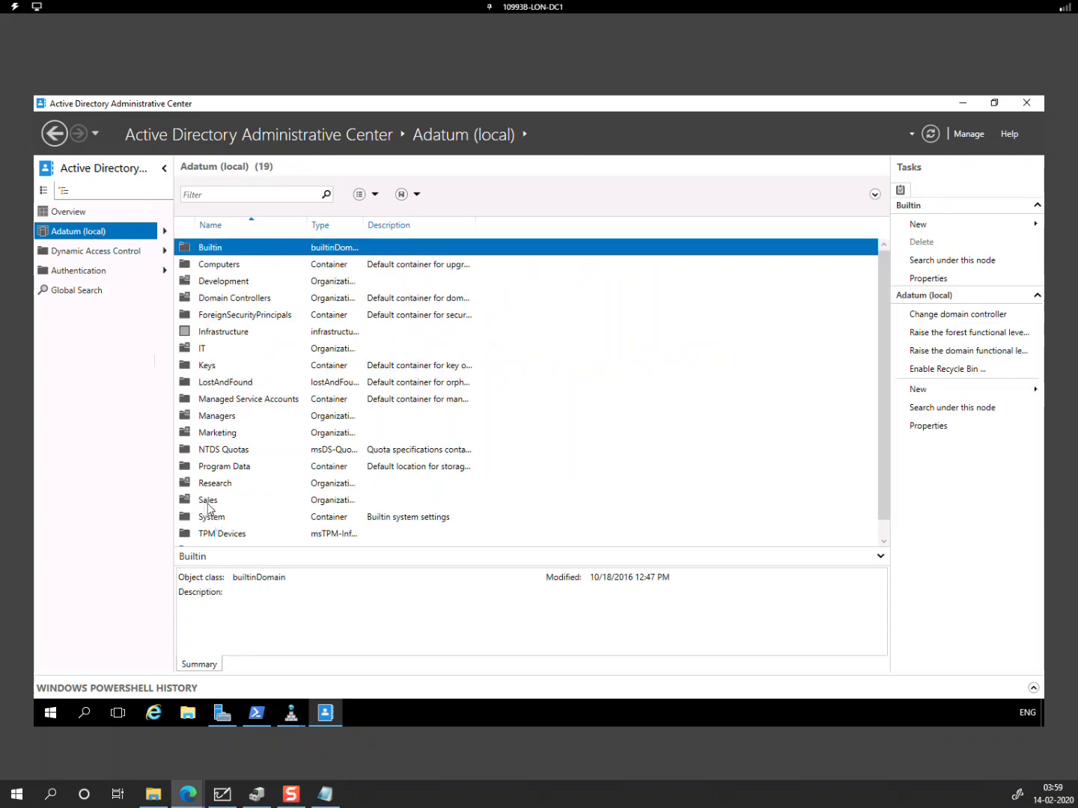
{"action": "double_click", "coordinate": [206, 501]}
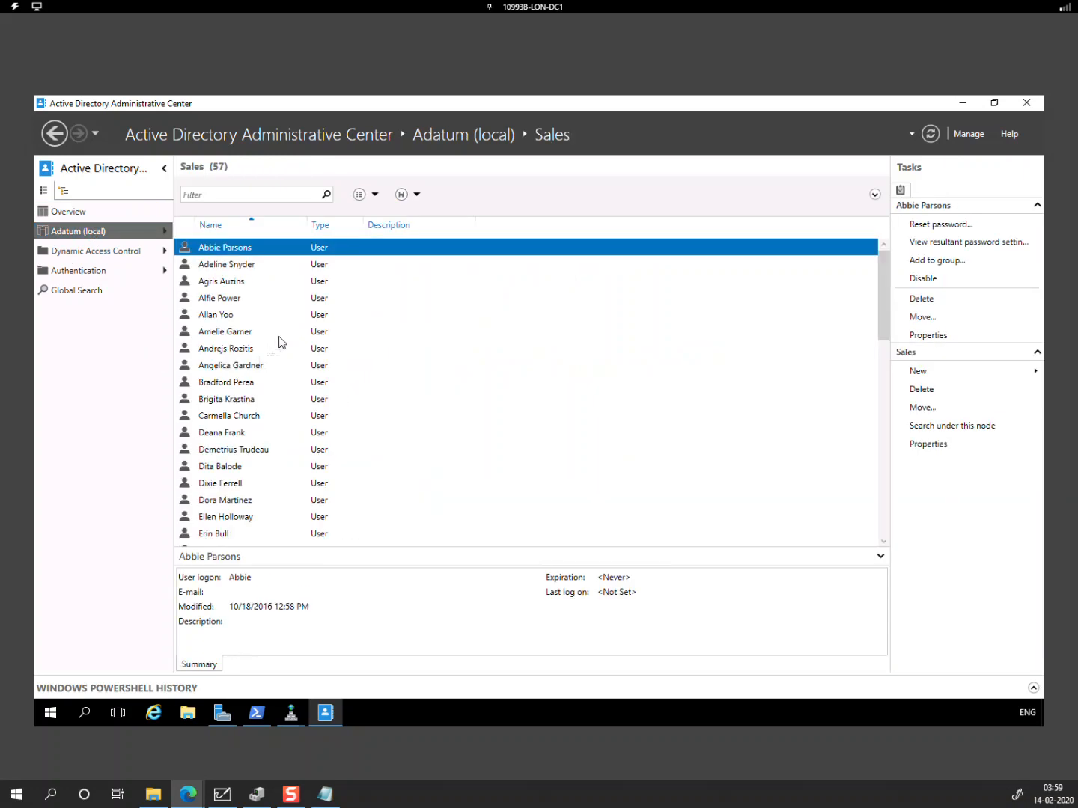
{"action": "left_click", "coordinate": [279, 336]}
{"action": "key", "text": "ctrl+a"}
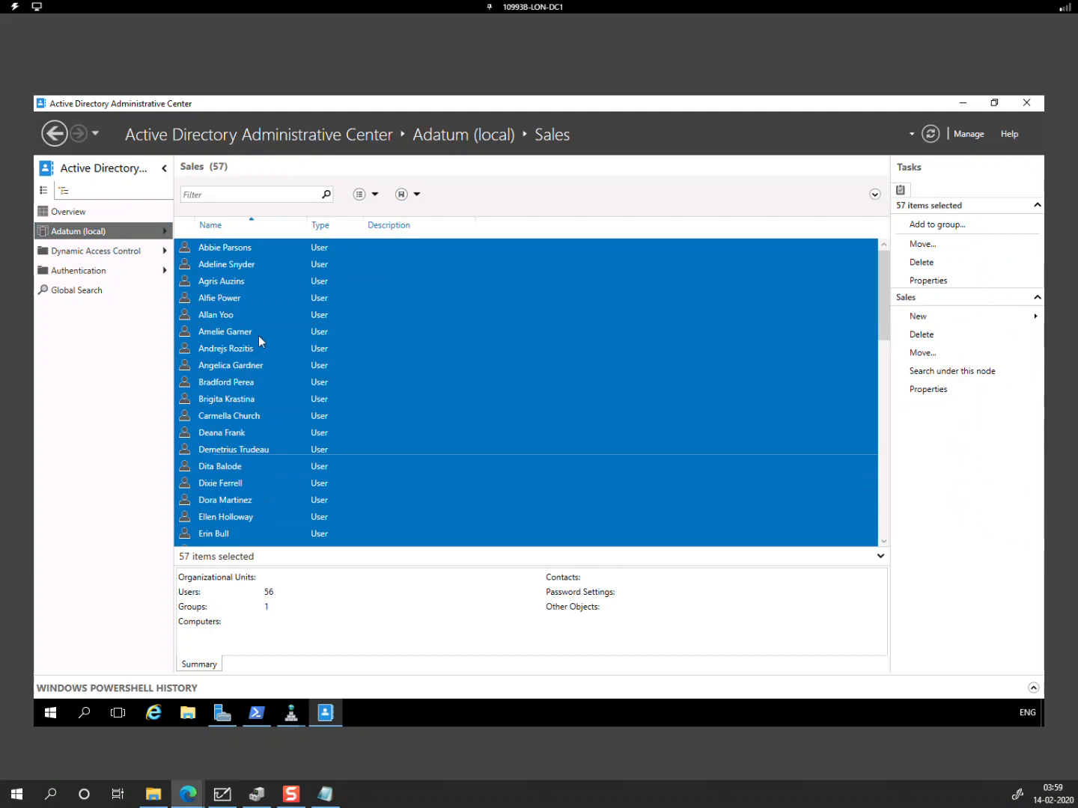
{"action": "scroll", "coordinate": [251, 441], "scroll_direction": "down", "scroll_amount": 12}
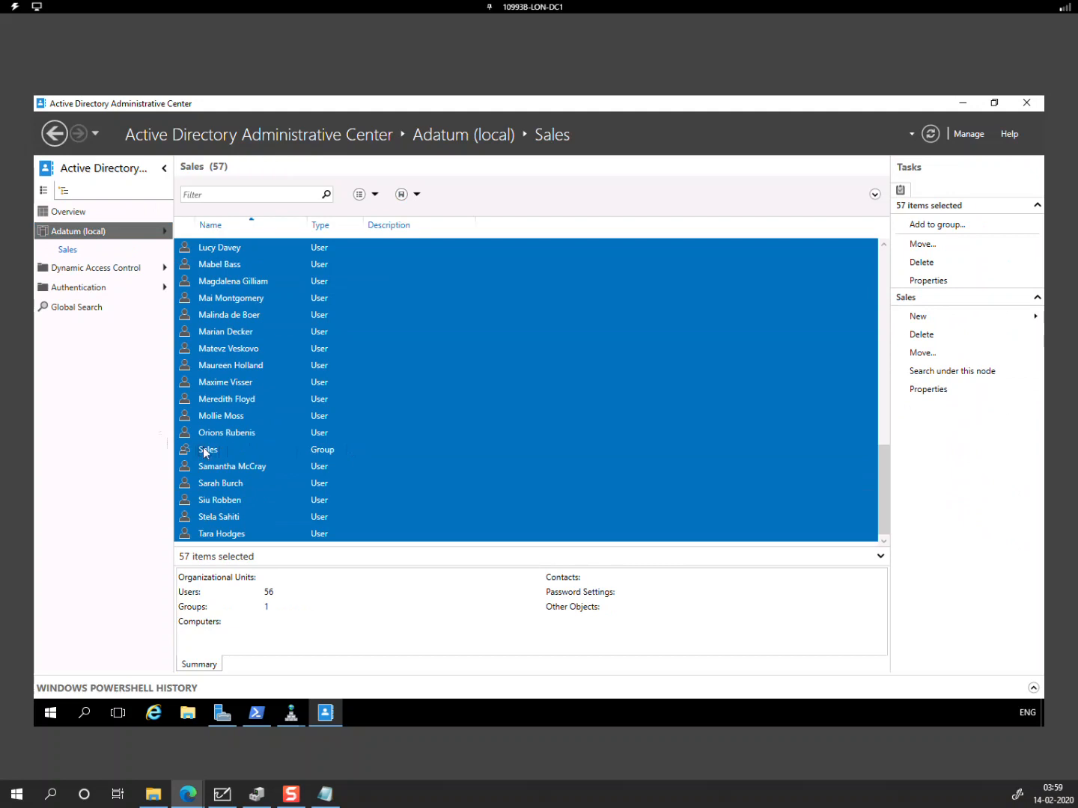
{"action": "left_click", "coordinate": [203, 447], "text": "ctrl"}
Step: Set the 56 users' logon UPN suffix to companyee4247.onelearndns.com and close the console
{"action": "right_click", "coordinate": [213, 388]}
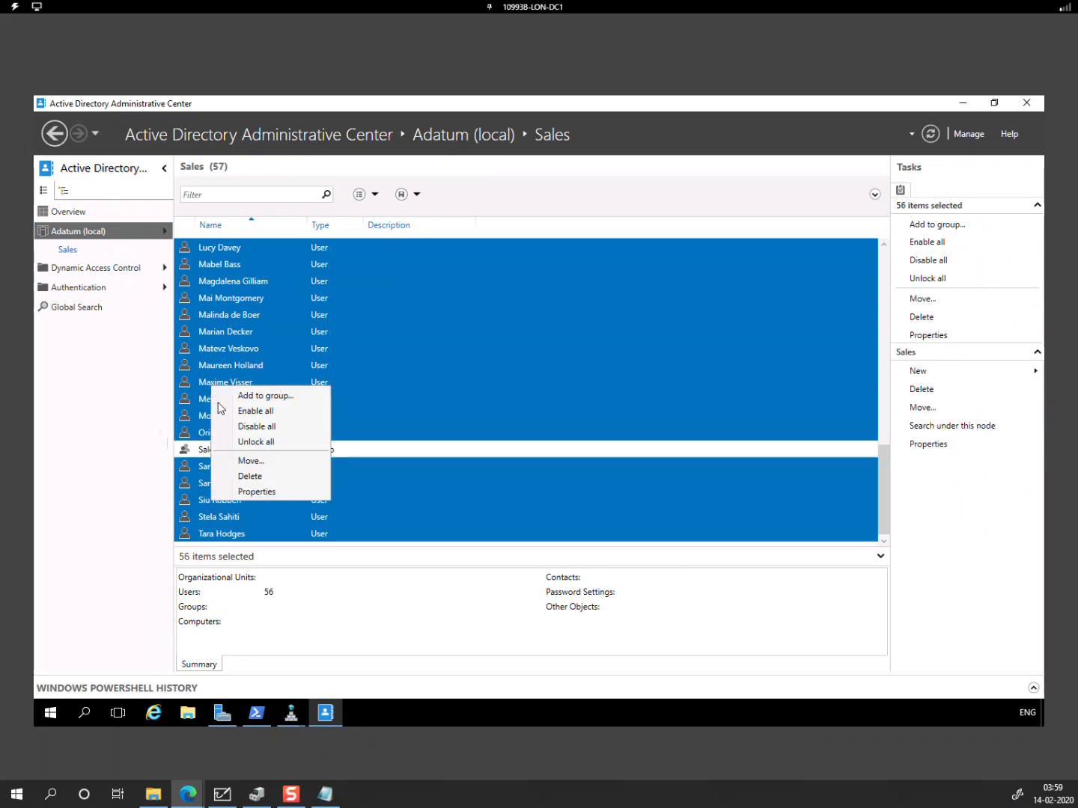
{"action": "left_click", "coordinate": [264, 491]}
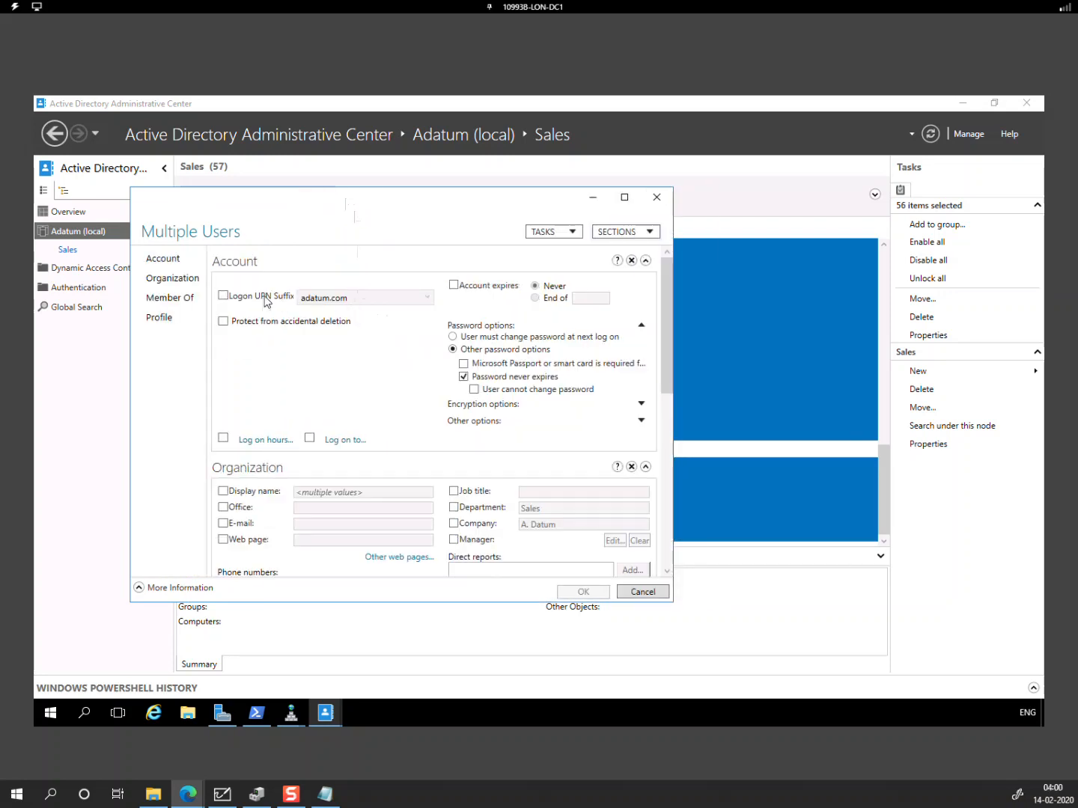
{"action": "left_click", "coordinate": [223, 296]}
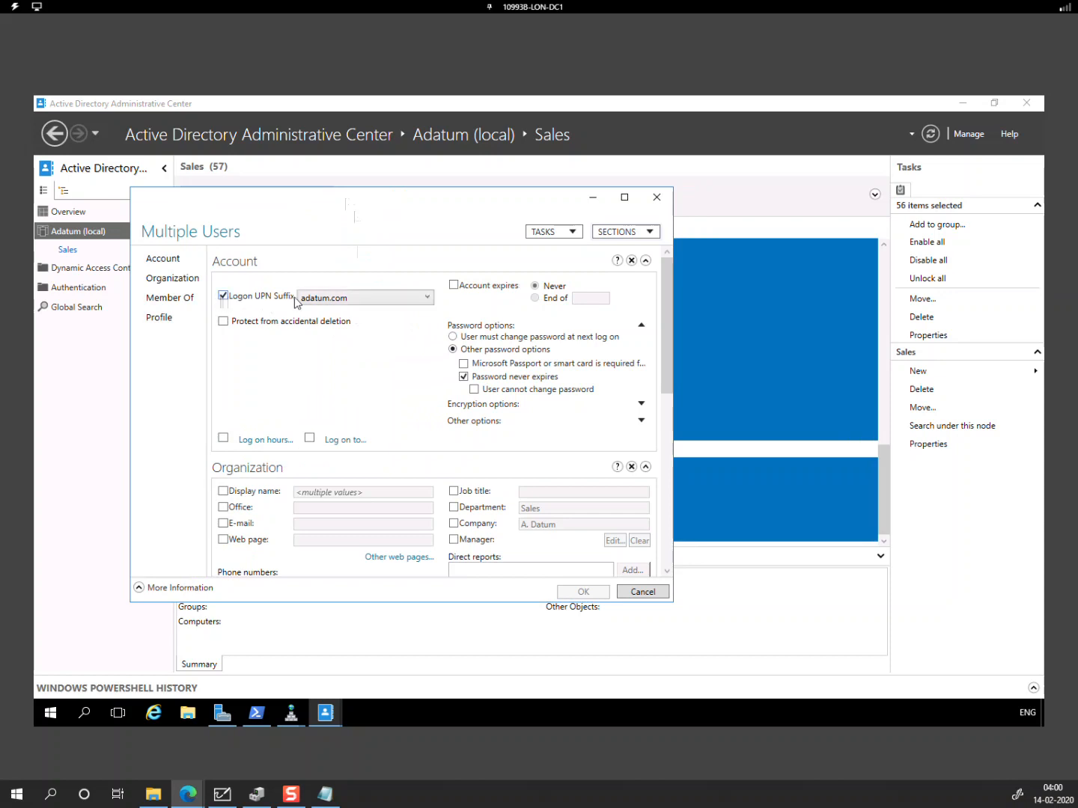
{"action": "left_click", "coordinate": [315, 299]}
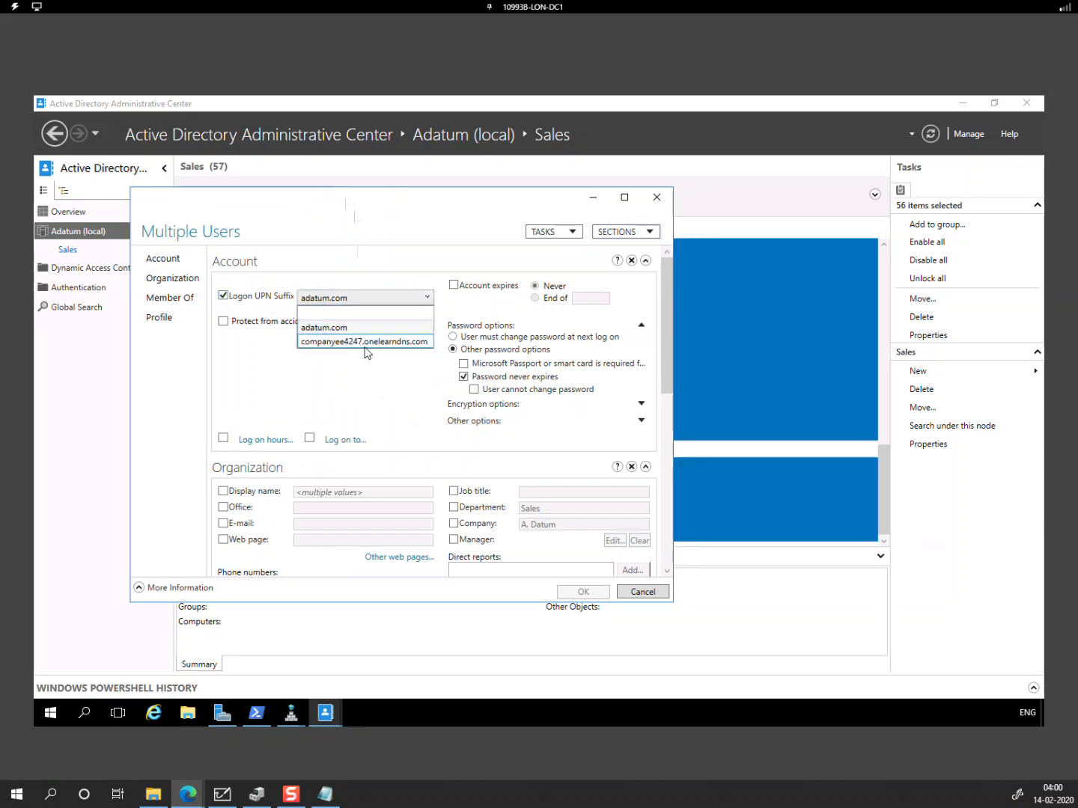
{"action": "left_click", "coordinate": [366, 342]}
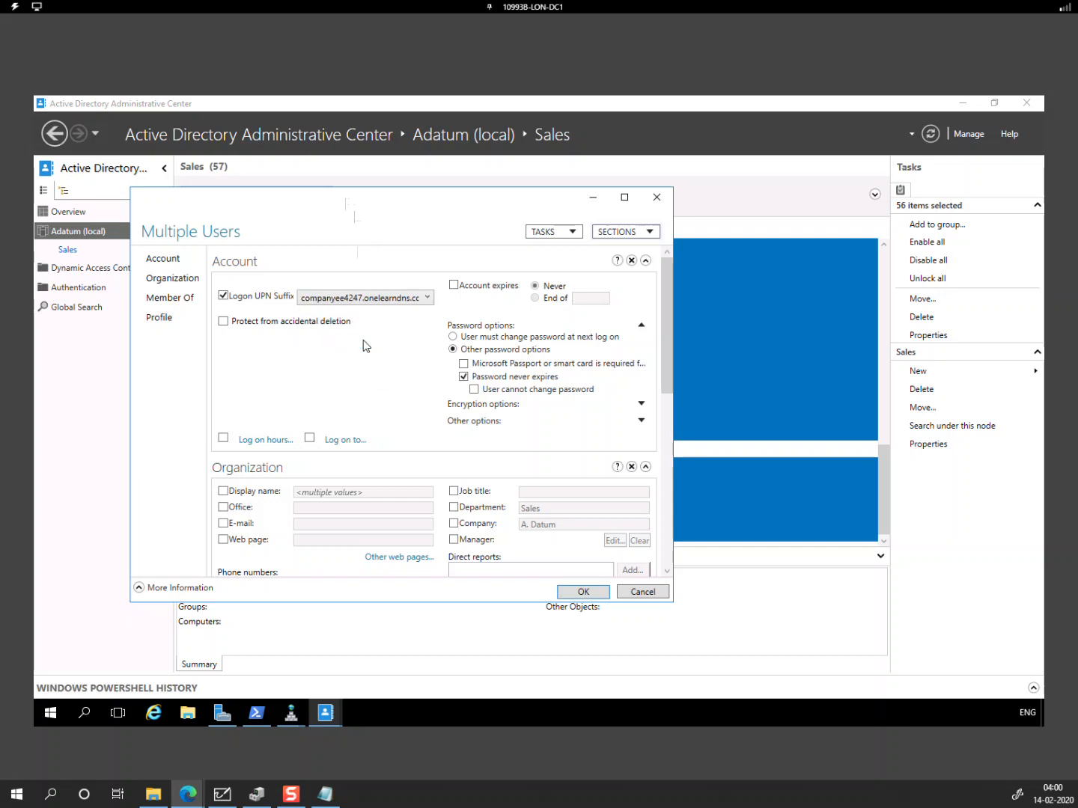
{"action": "left_click", "coordinate": [583, 592]}
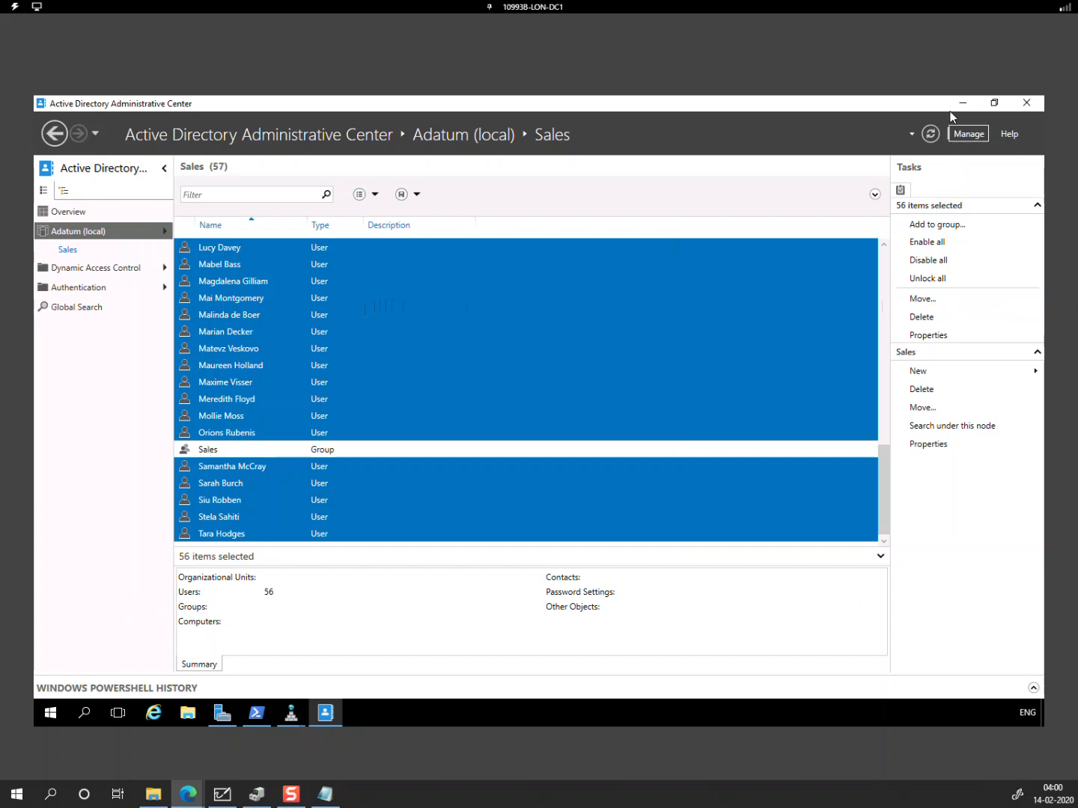
{"action": "left_click", "coordinate": [1025, 104]}
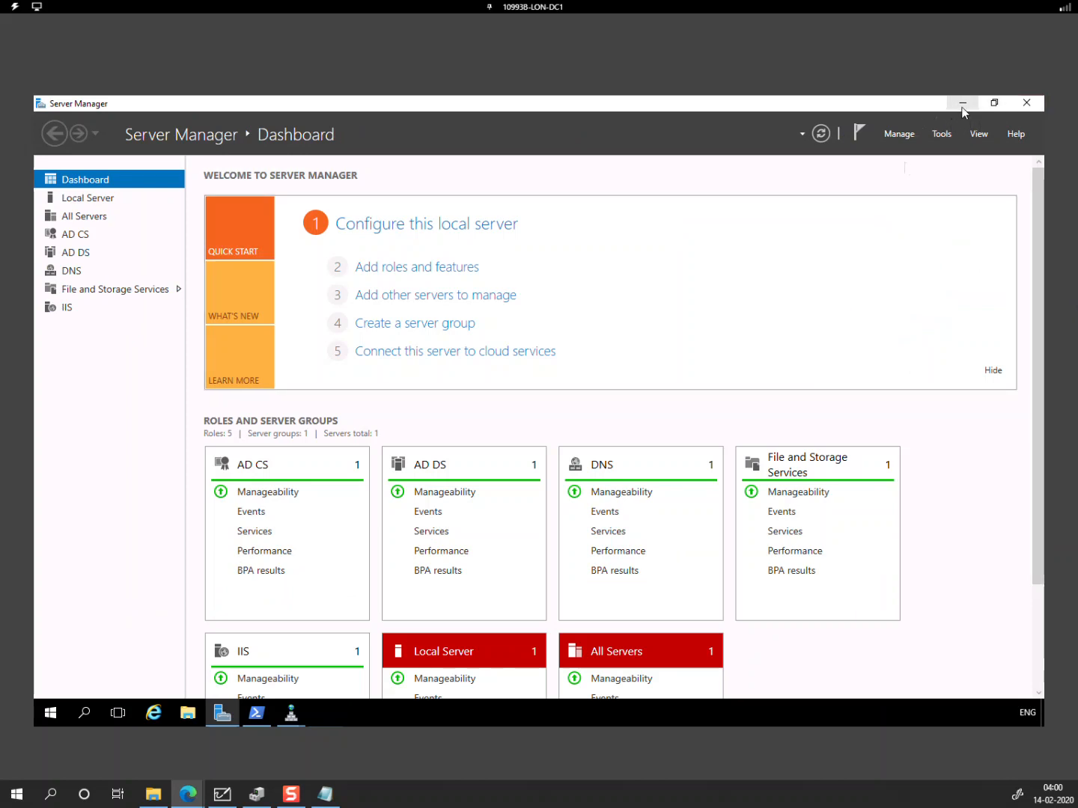
Step: Switch to 10993B-LON-DS1 and sign in with the domain administrator password
{"action": "left_click", "coordinate": [522, 9]}
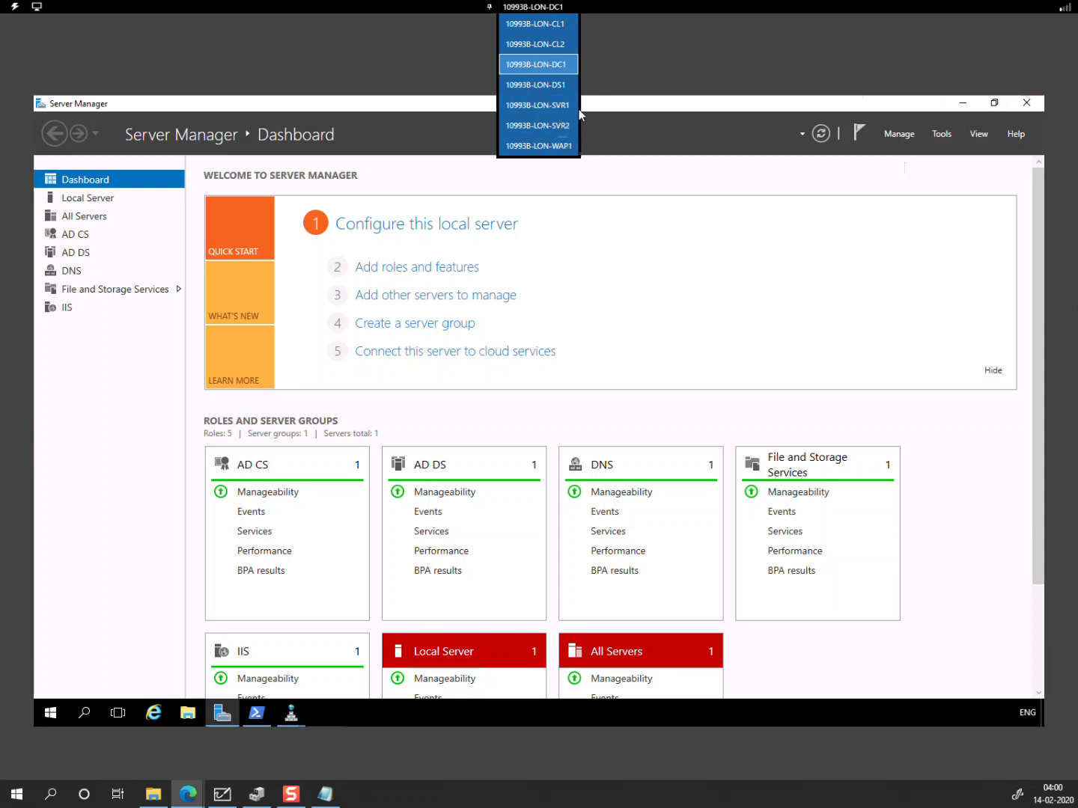
{"action": "left_click", "coordinate": [557, 85]}
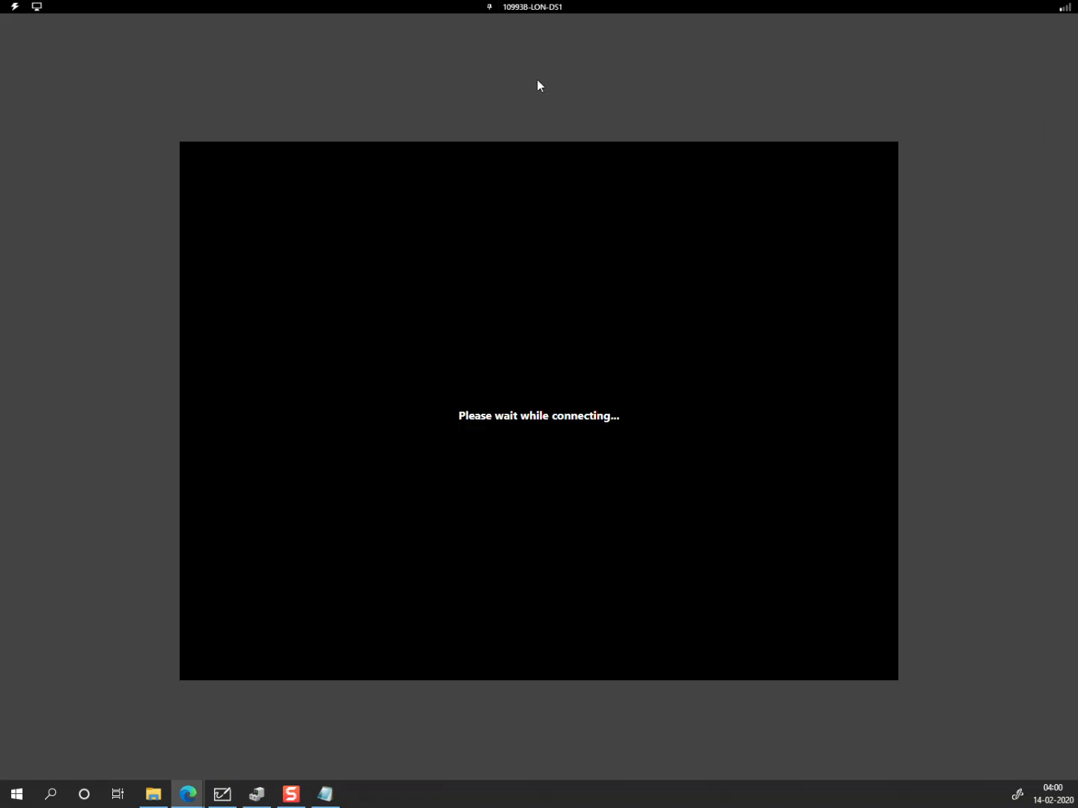
{"action": "left_click", "coordinate": [14, 7]}
{"action": "left_click", "coordinate": [32, 31]}
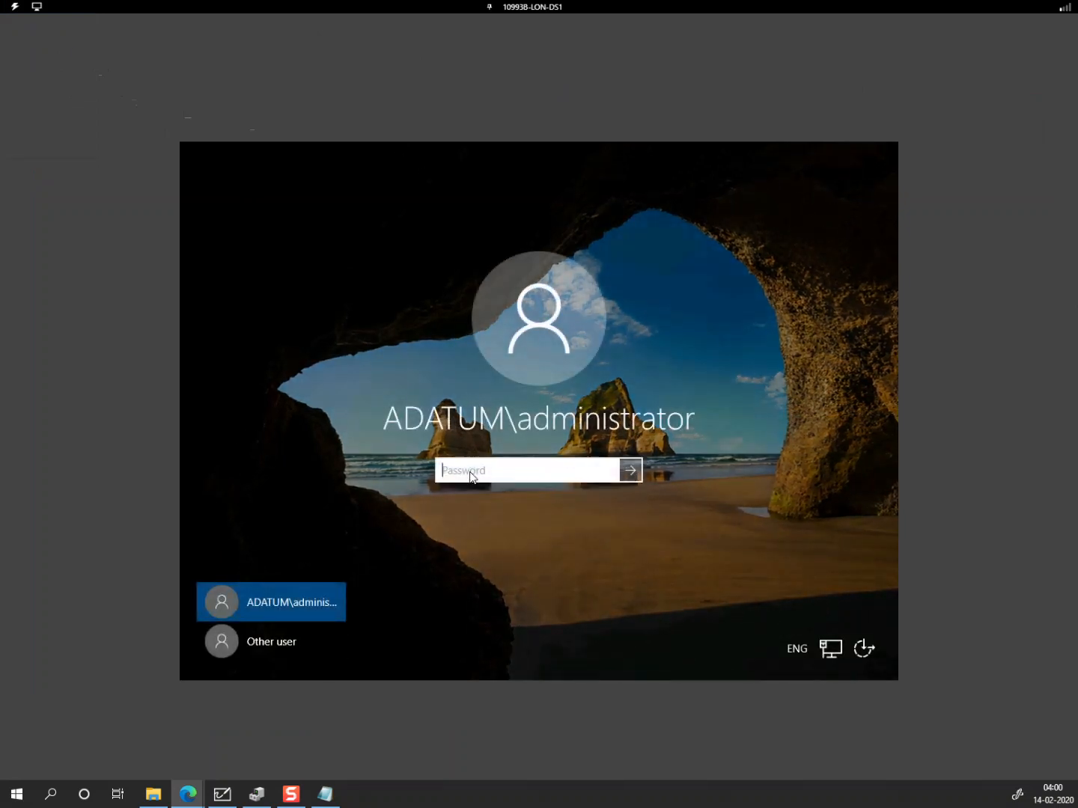
{"action": "type", "text": "Pa"}
{"action": "key", "text": "Return"}
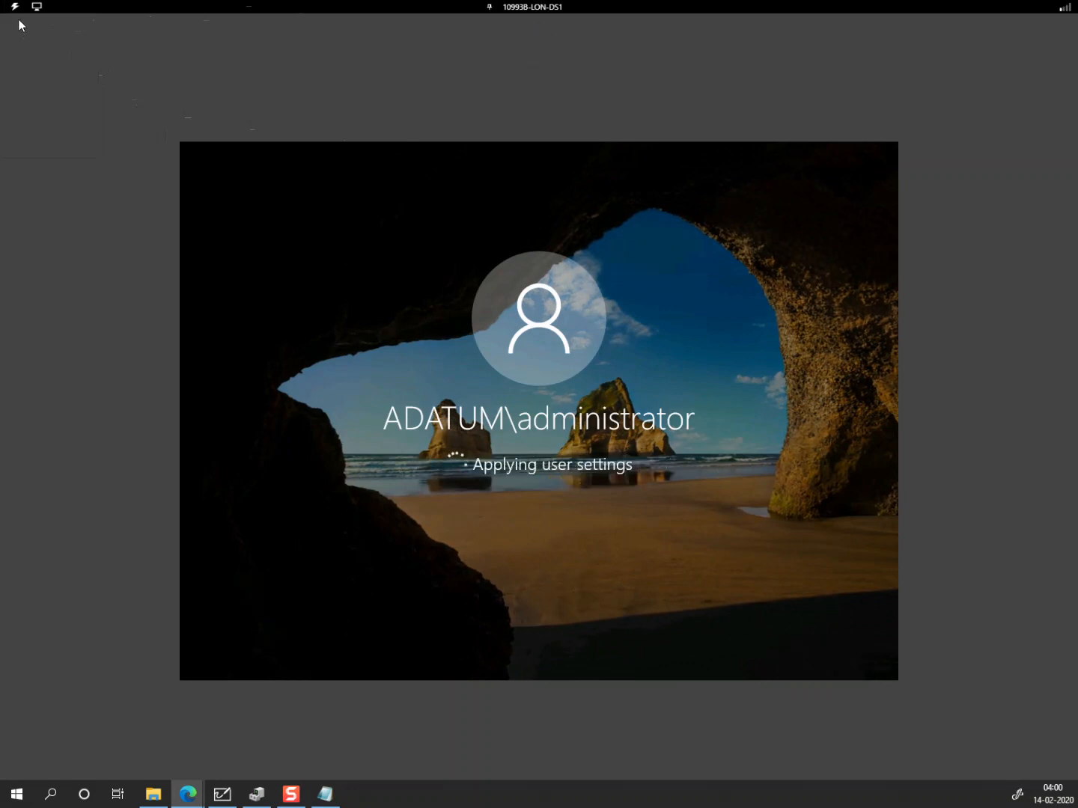
Step: Toggle the VM's full-screen display, ending in windowed mode
{"action": "left_click", "coordinate": [36, 8]}
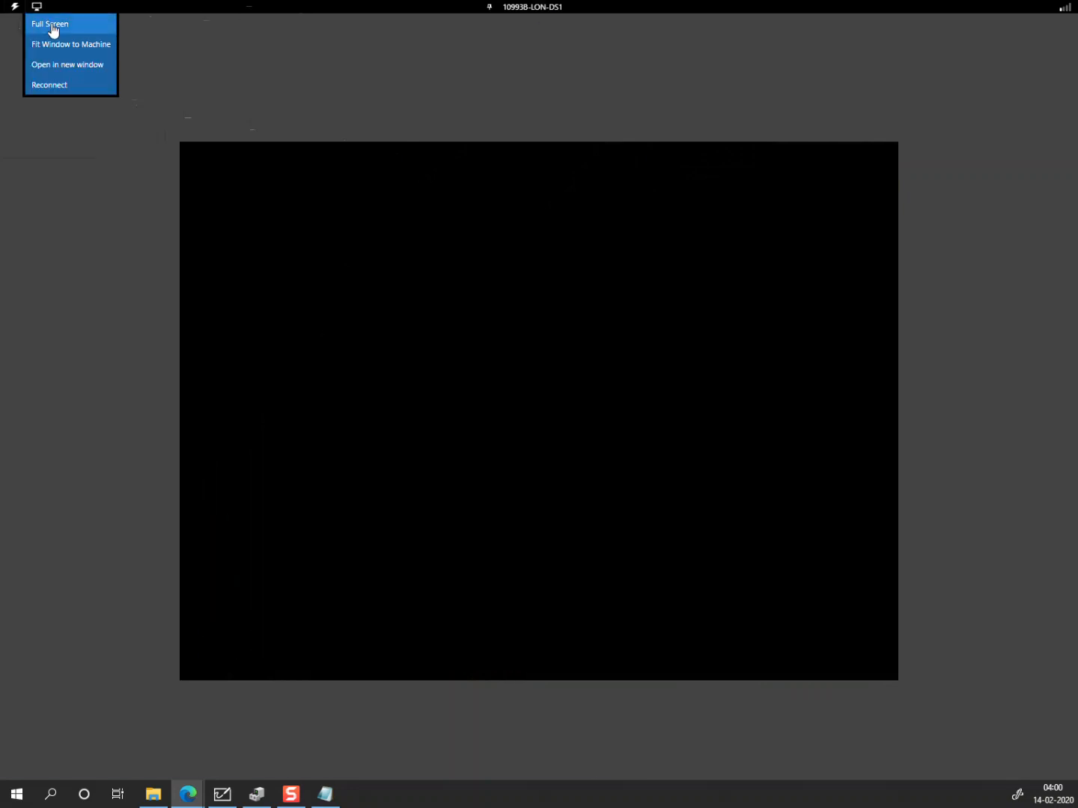
{"action": "left_click", "coordinate": [52, 30]}
{"action": "left_click", "coordinate": [38, 45]}
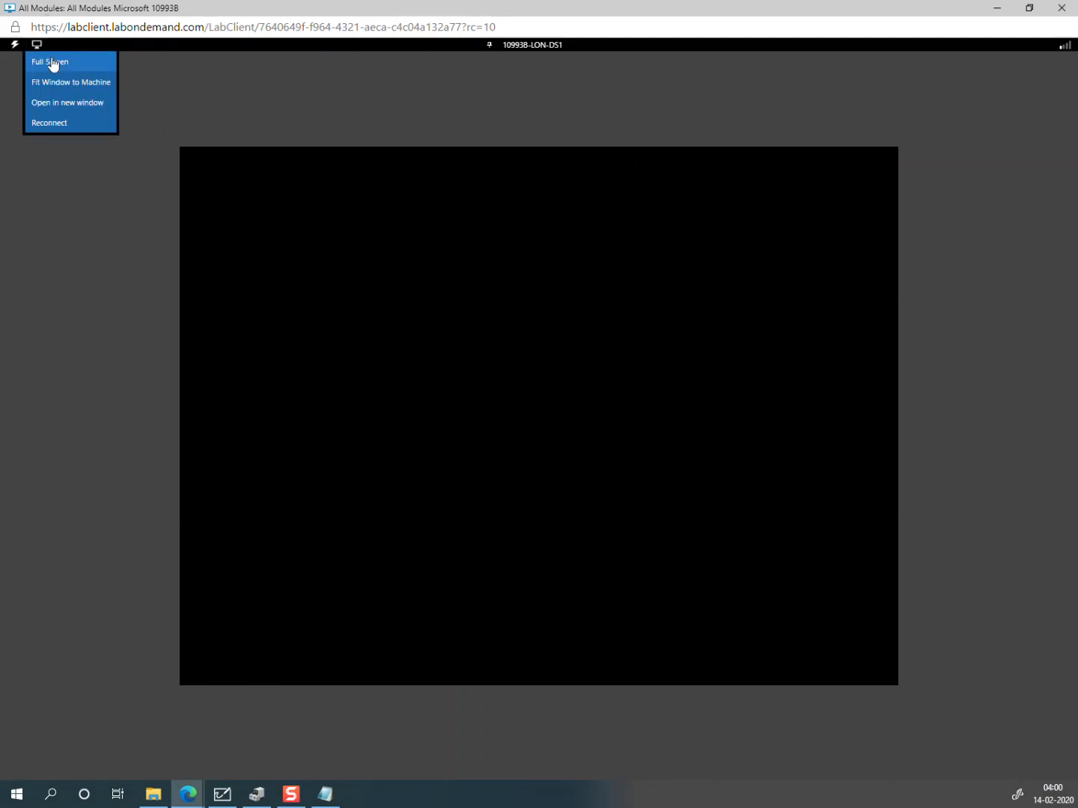
{"action": "left_click", "coordinate": [52, 64]}
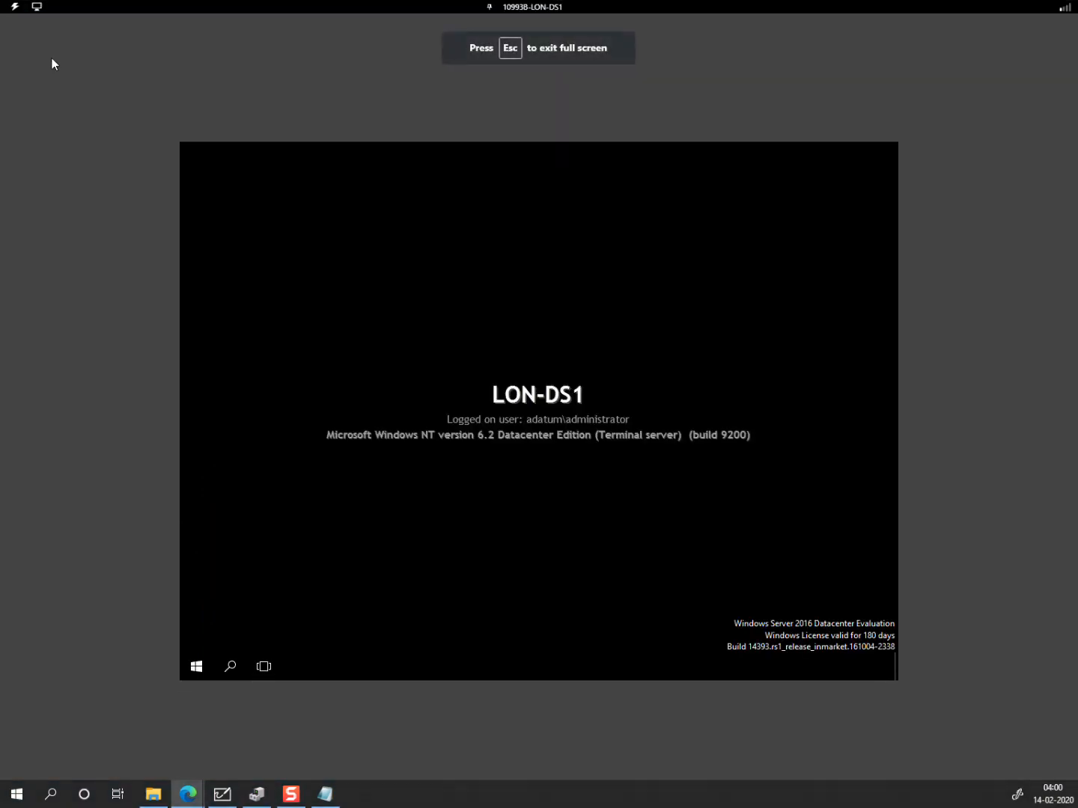
{"action": "left_click", "coordinate": [36, 9]}
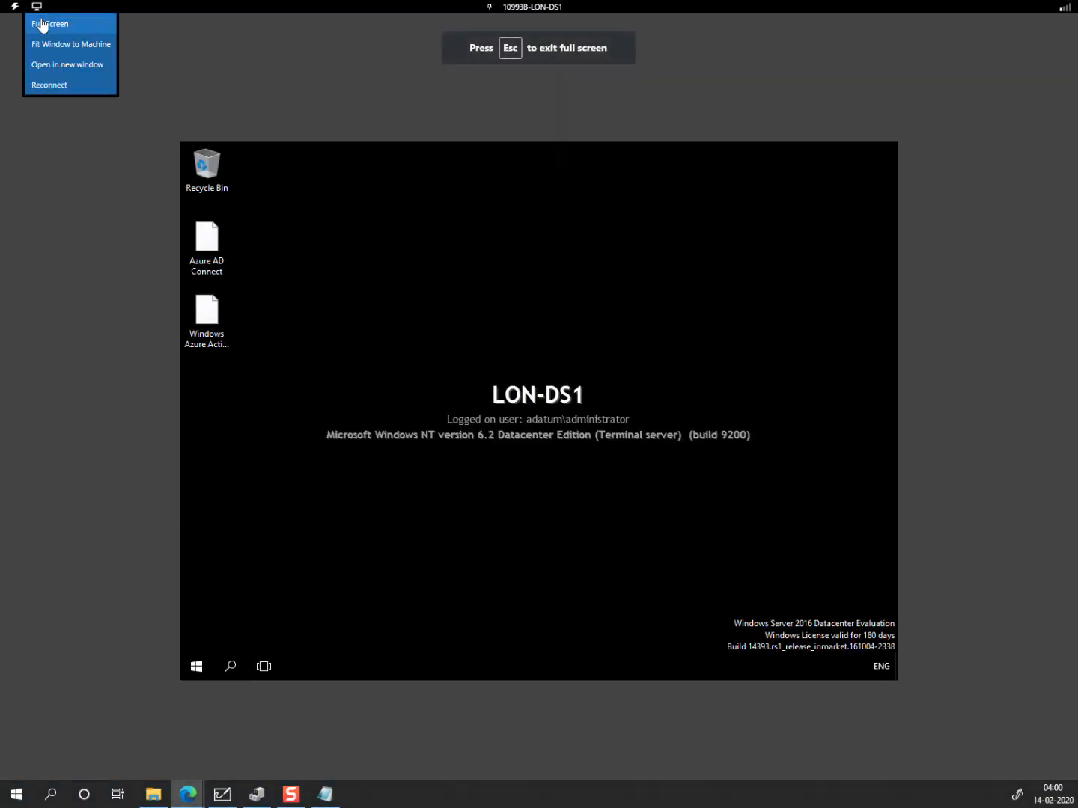
{"action": "left_click", "coordinate": [45, 22]}
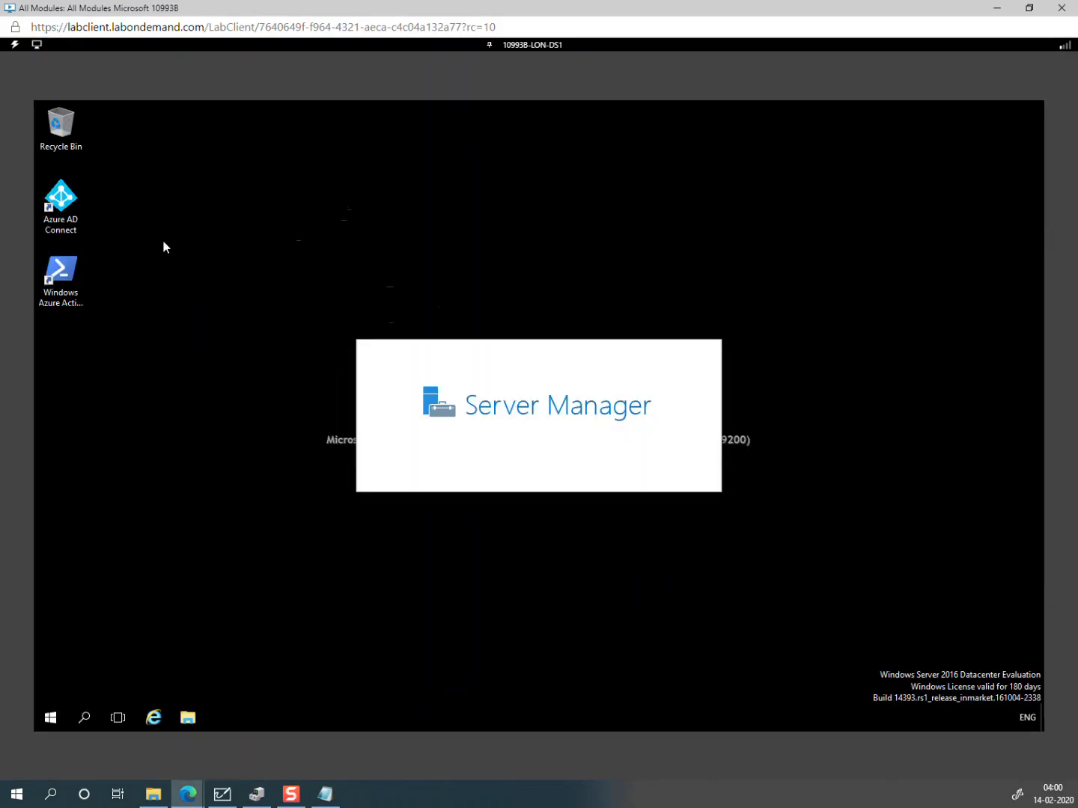
Step: Close Server Manager and locate AzureADConnect.msi in File Explorer's Downloads folder
{"action": "left_click", "coordinate": [64, 210]}
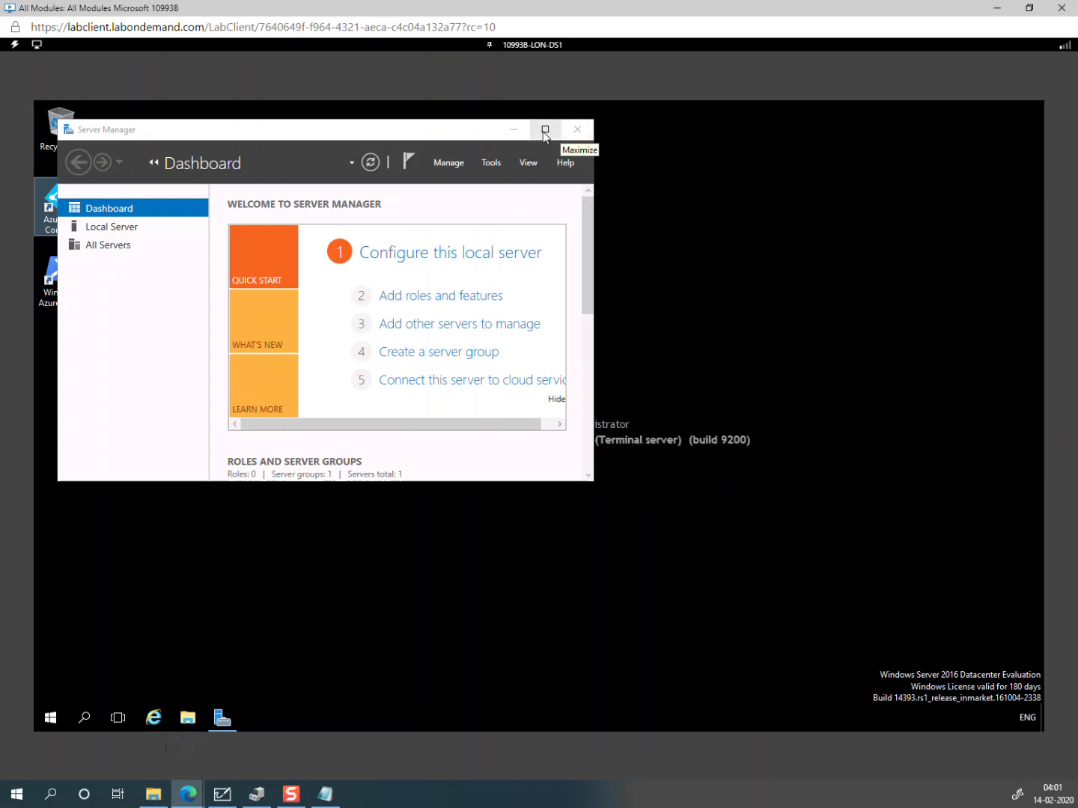
{"action": "left_click", "coordinate": [576, 129]}
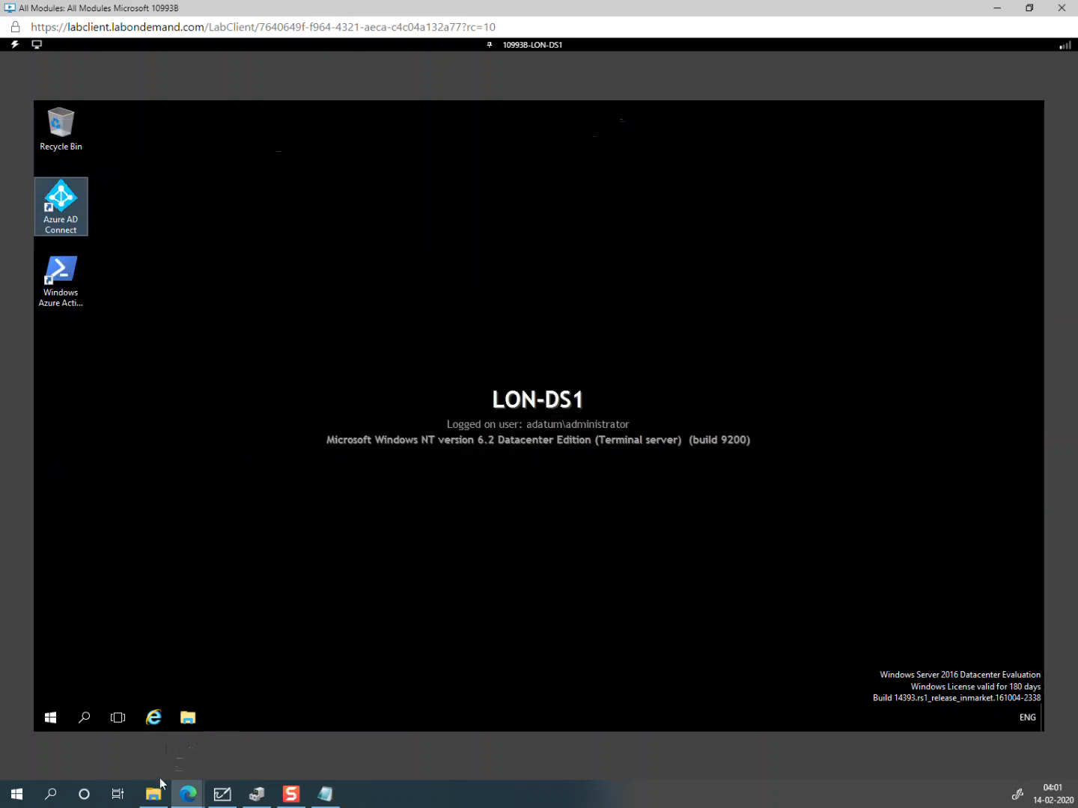
{"action": "left_click", "coordinate": [187, 719]}
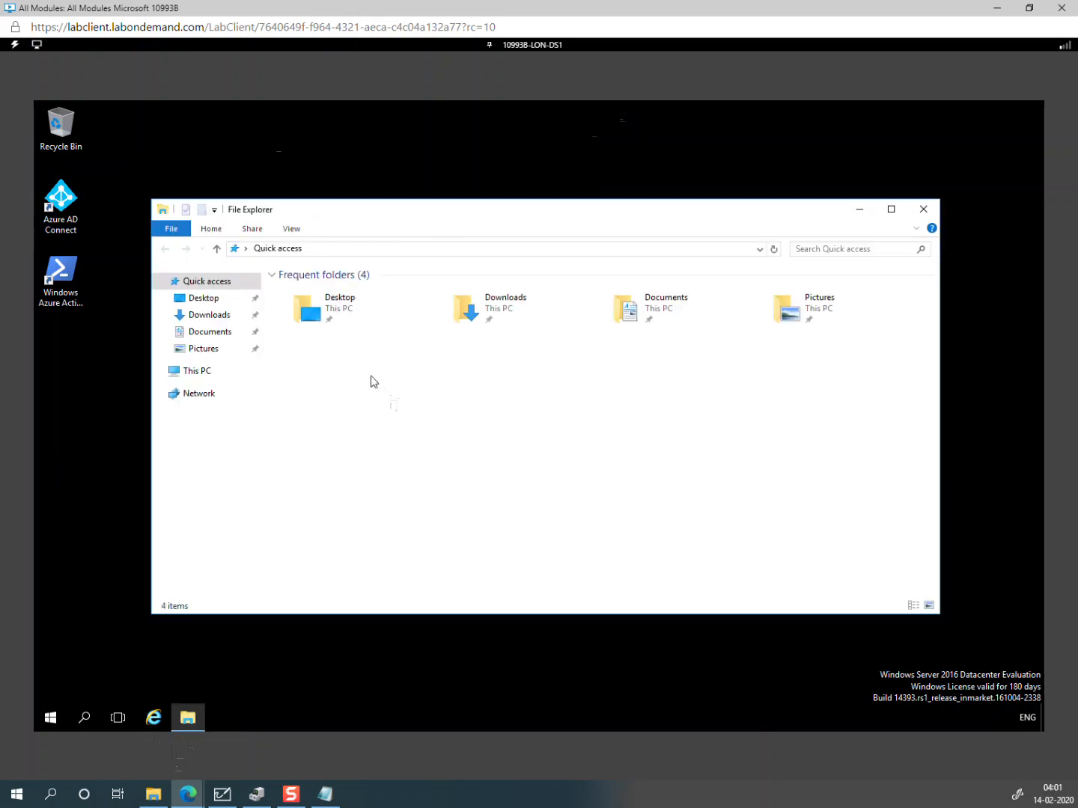
{"action": "left_click", "coordinate": [210, 315]}
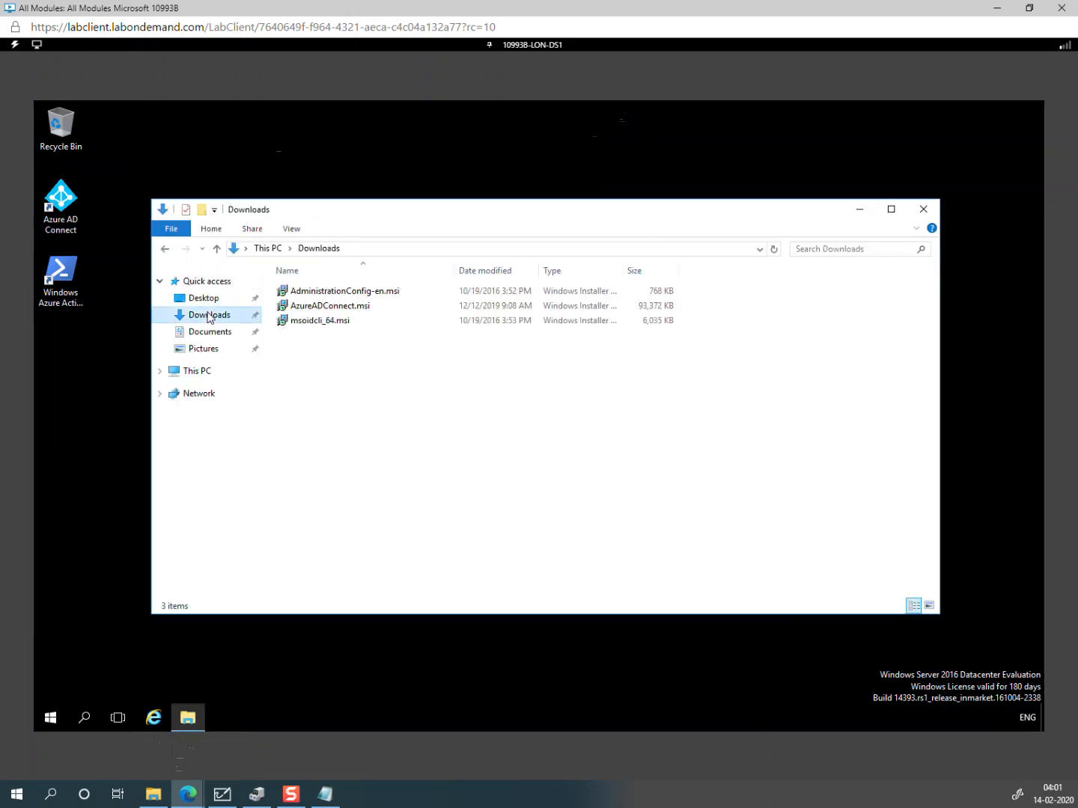
{"action": "left_click", "coordinate": [356, 307]}
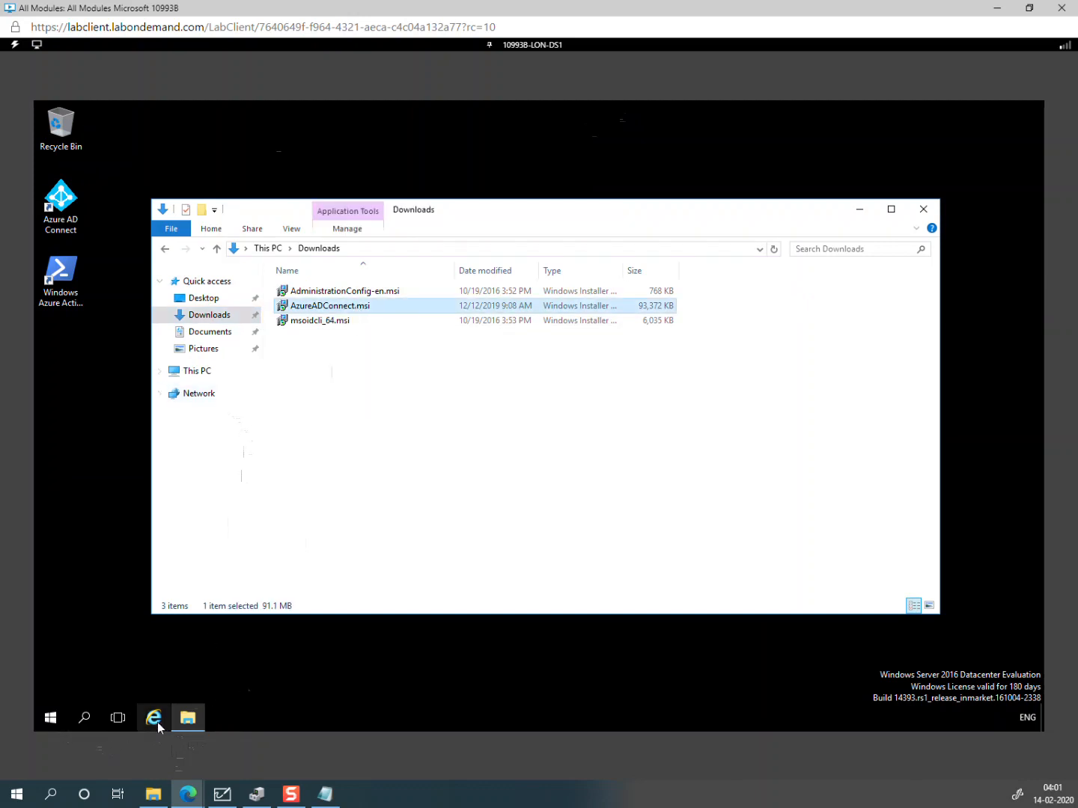
Step: Search 'control' from the Start menu and launch Control Panel
{"action": "left_click", "coordinate": [54, 722]}
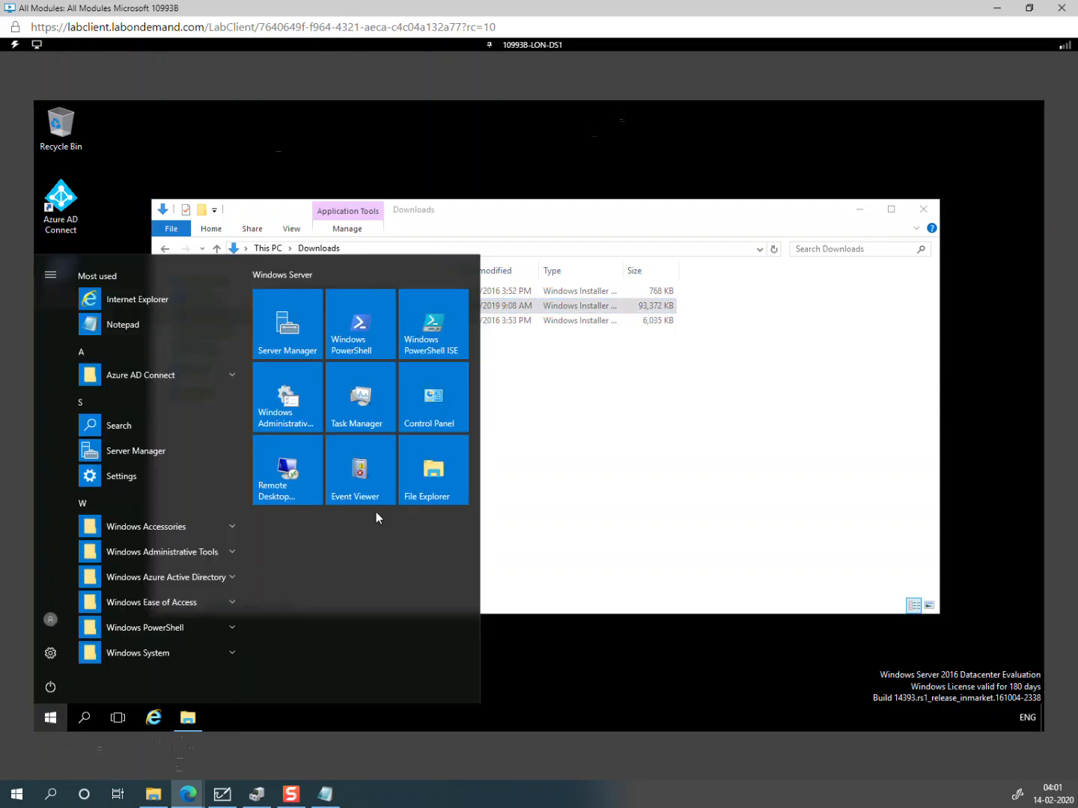
{"action": "type", "text": "co"}
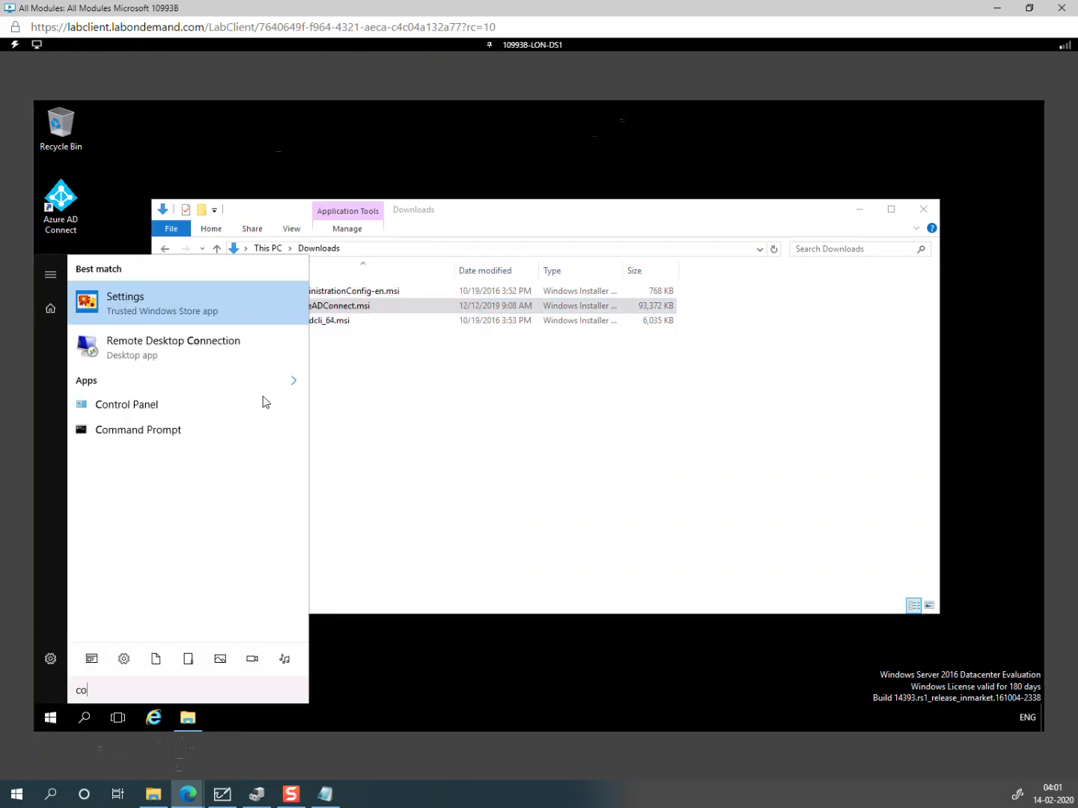
{"action": "type", "text": "ntro"}
{"action": "left_click", "coordinate": [167, 313]}
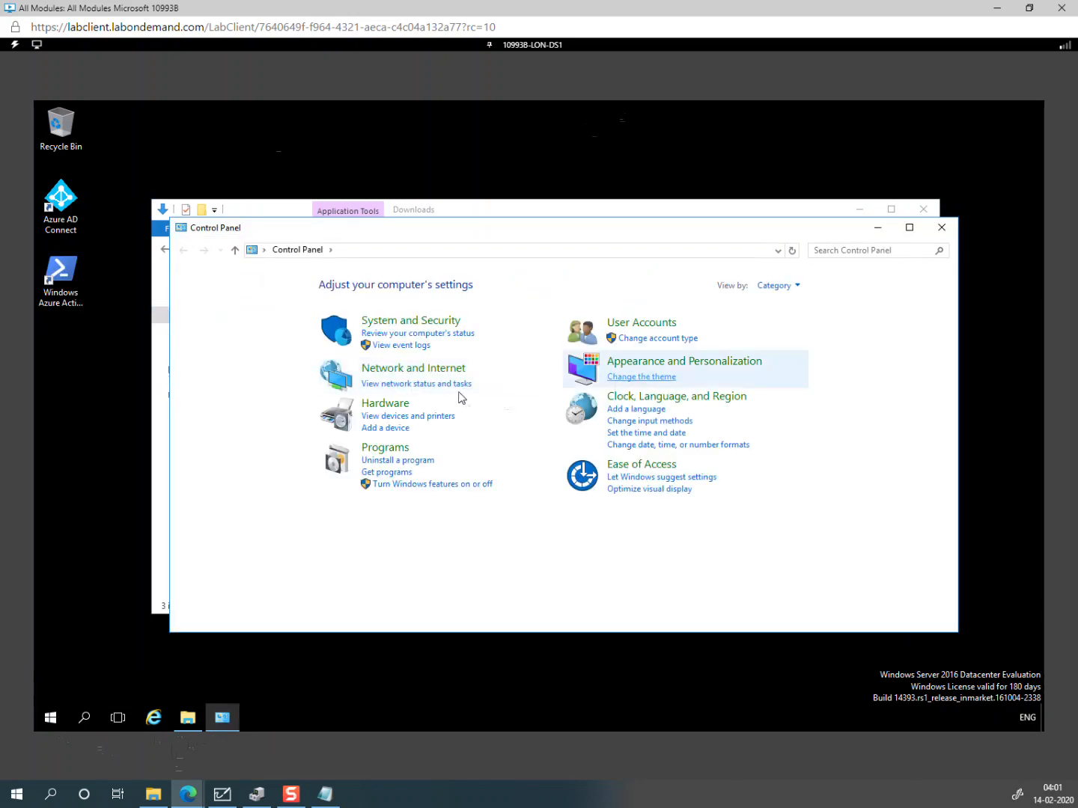
Step: Uninstall Microsoft Azure AD Connect plus its supporting components from the installed programs list
{"action": "left_click", "coordinate": [402, 461]}
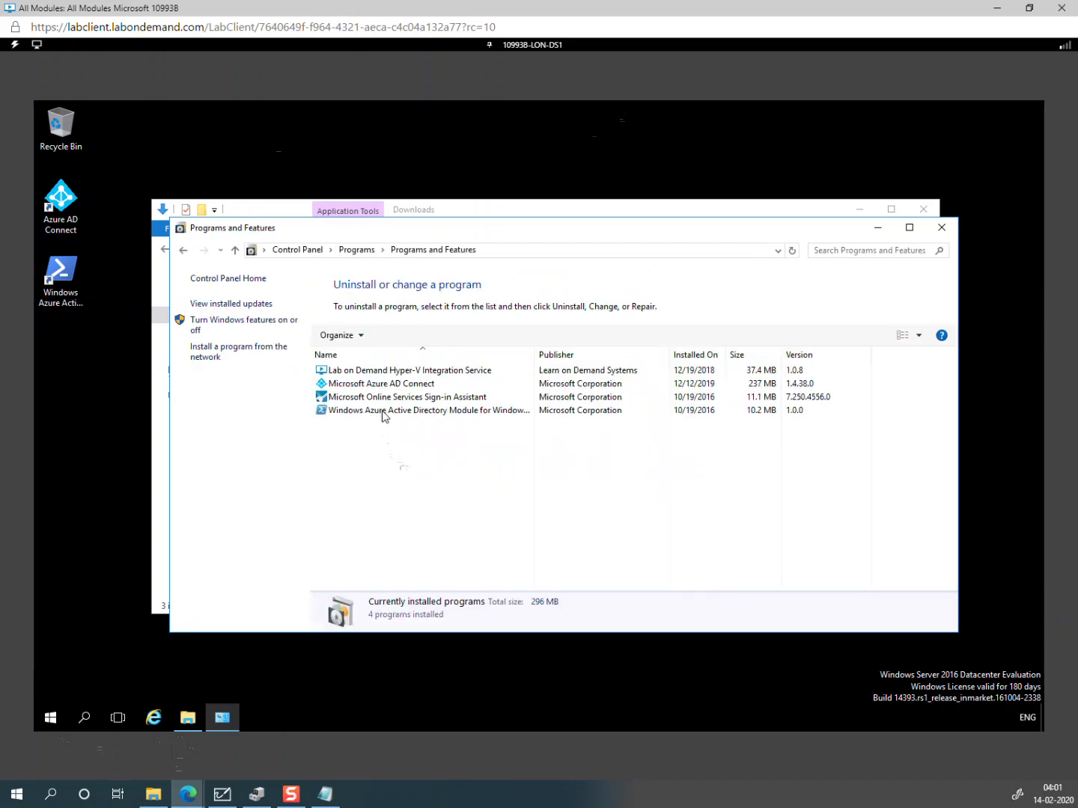
{"action": "left_click", "coordinate": [431, 391]}
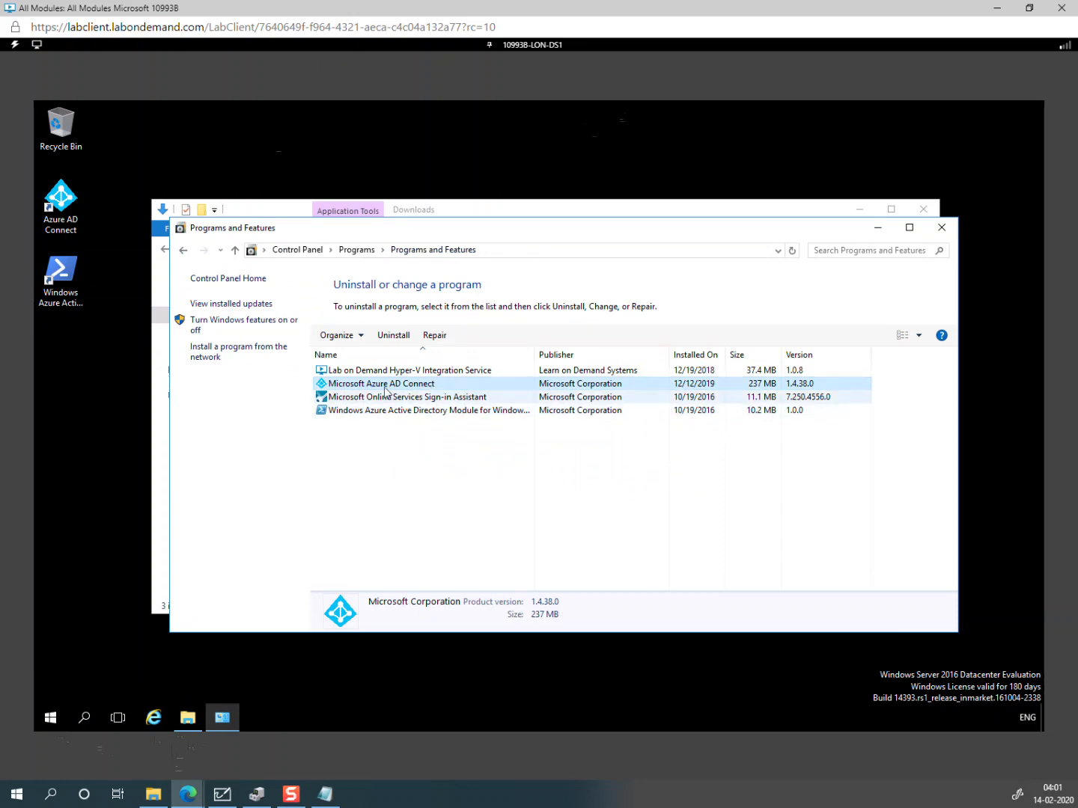
{"action": "left_click", "coordinate": [393, 335]}
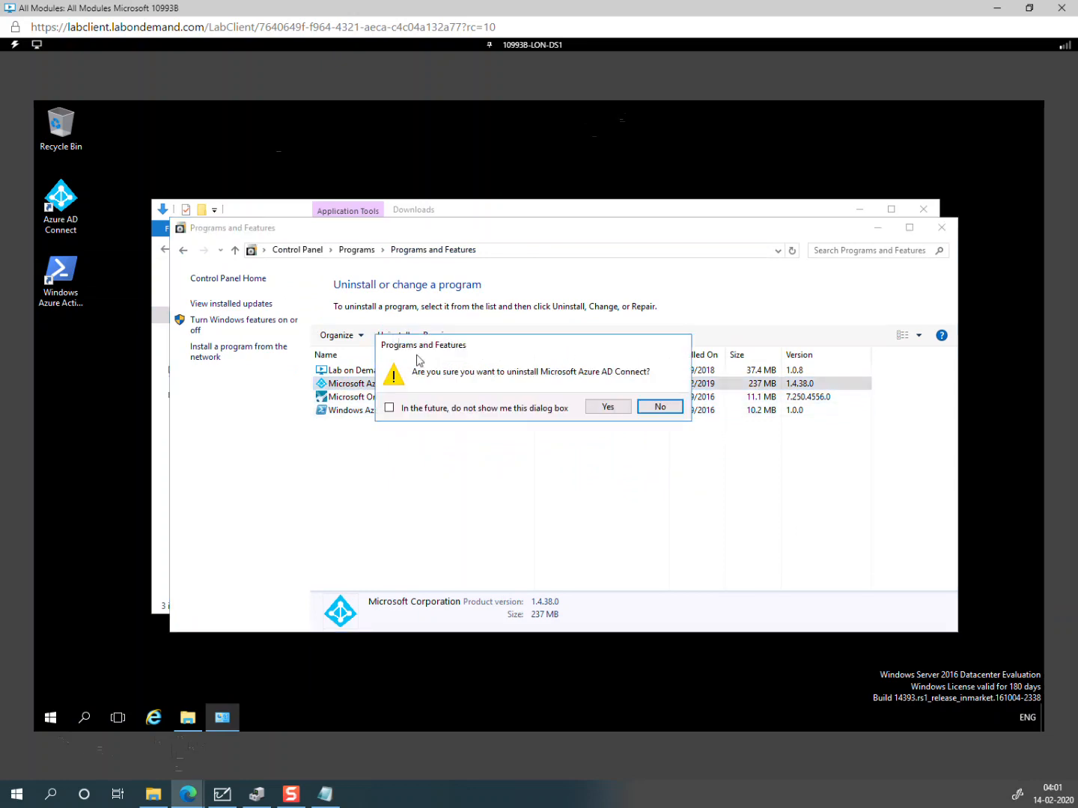
{"action": "left_click", "coordinate": [608, 408]}
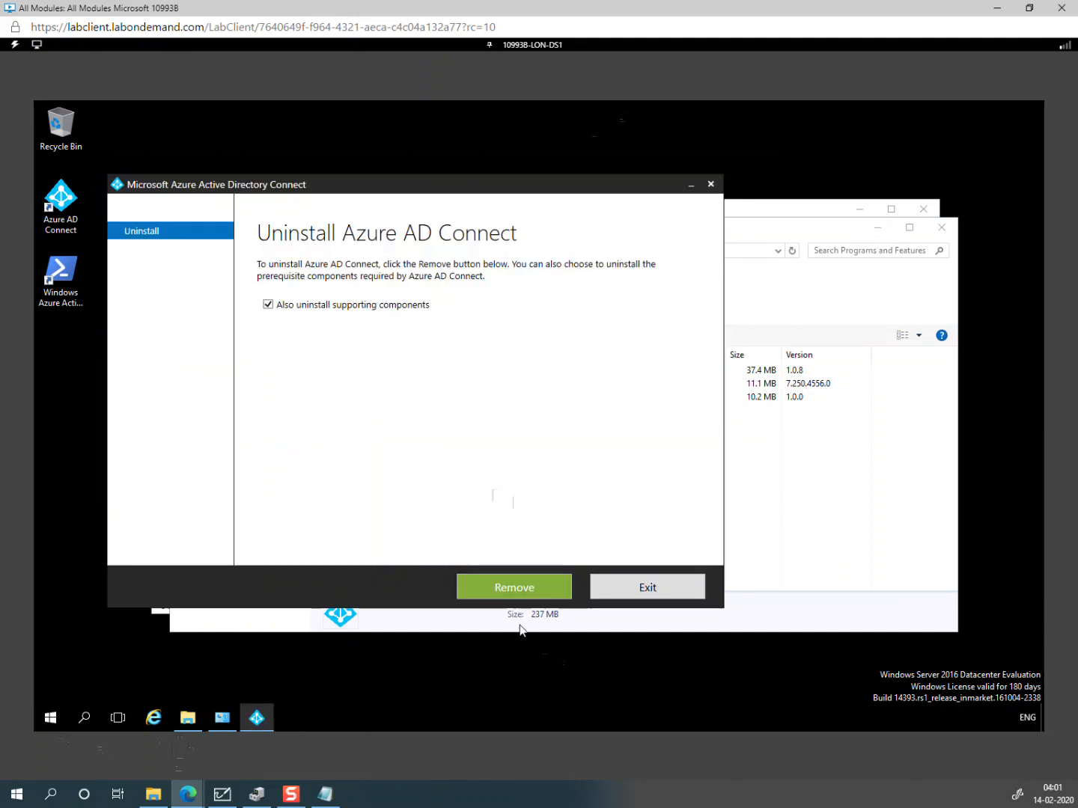
{"action": "left_click", "coordinate": [495, 593]}
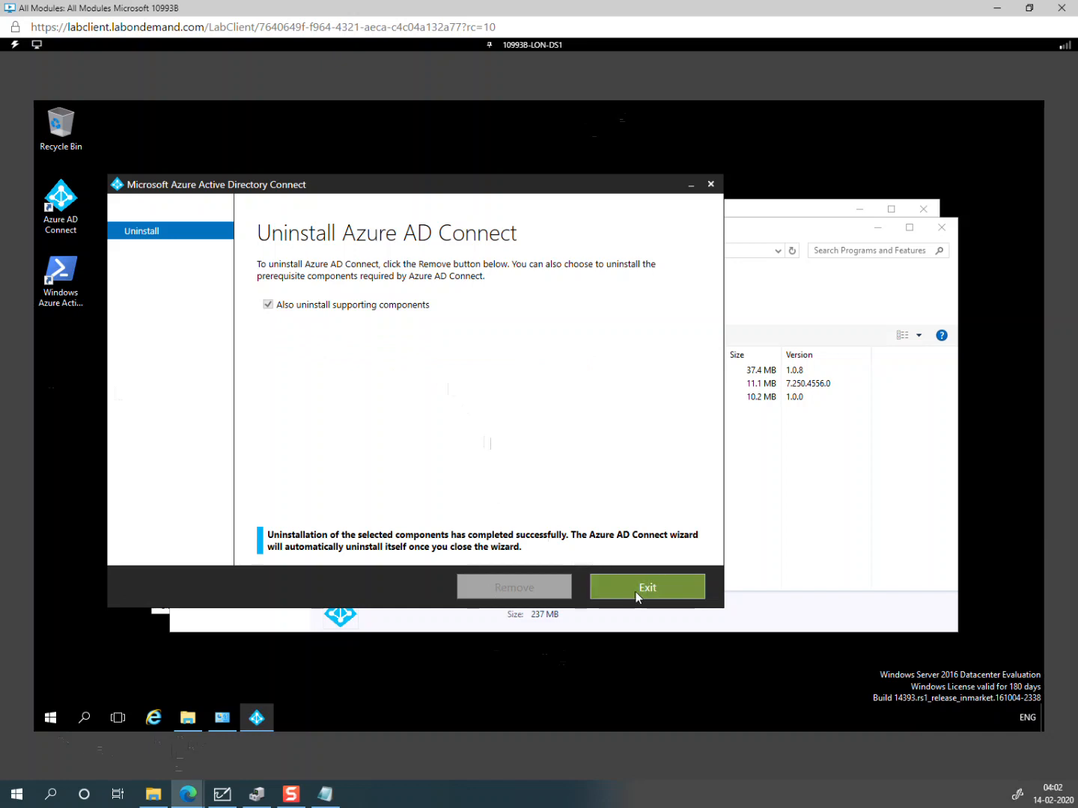
{"action": "left_click", "coordinate": [637, 587]}
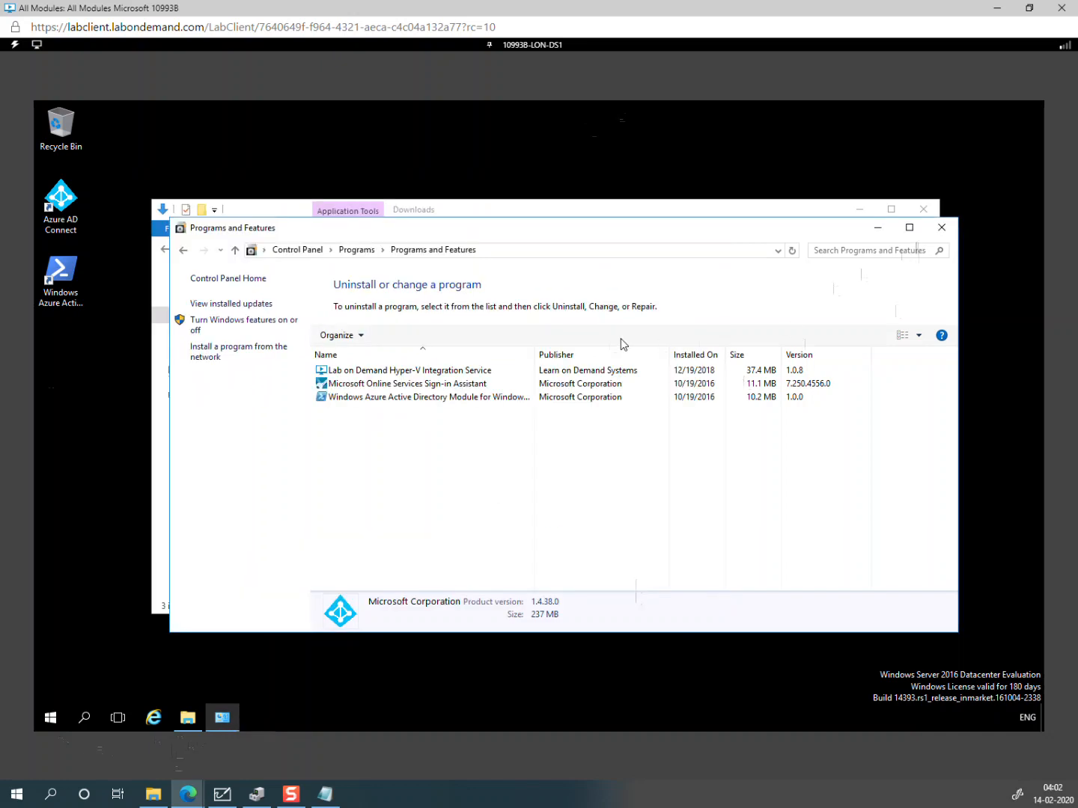
Step: Run AzureADConnect.msi, accept the license, choose Customize and install the required components
{"action": "left_click", "coordinate": [942, 227]}
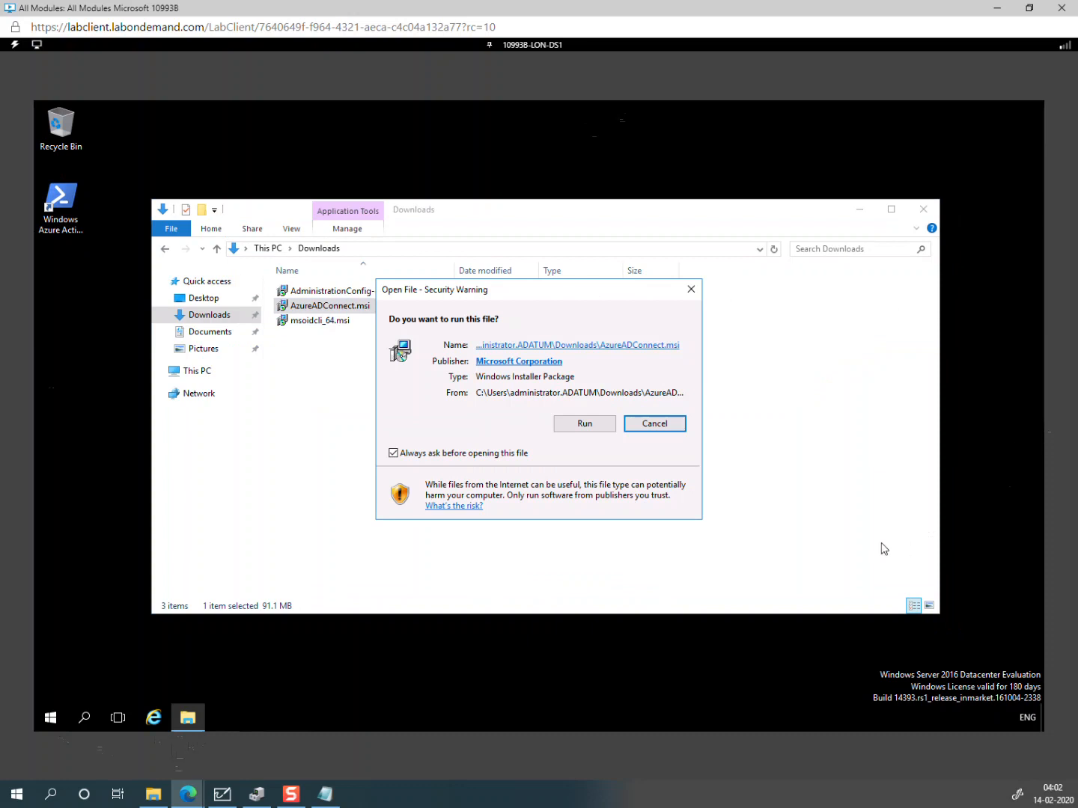
{"action": "left_click", "coordinate": [582, 424]}
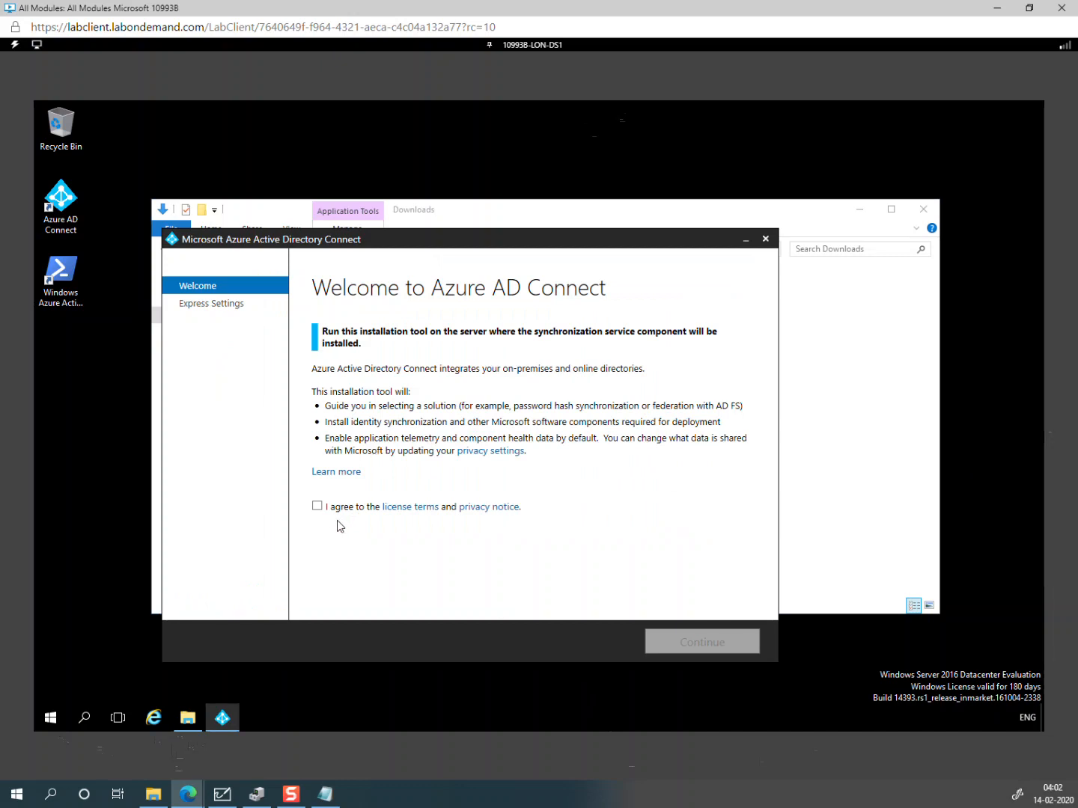
{"action": "left_click", "coordinate": [330, 513]}
{"action": "left_click", "coordinate": [705, 646]}
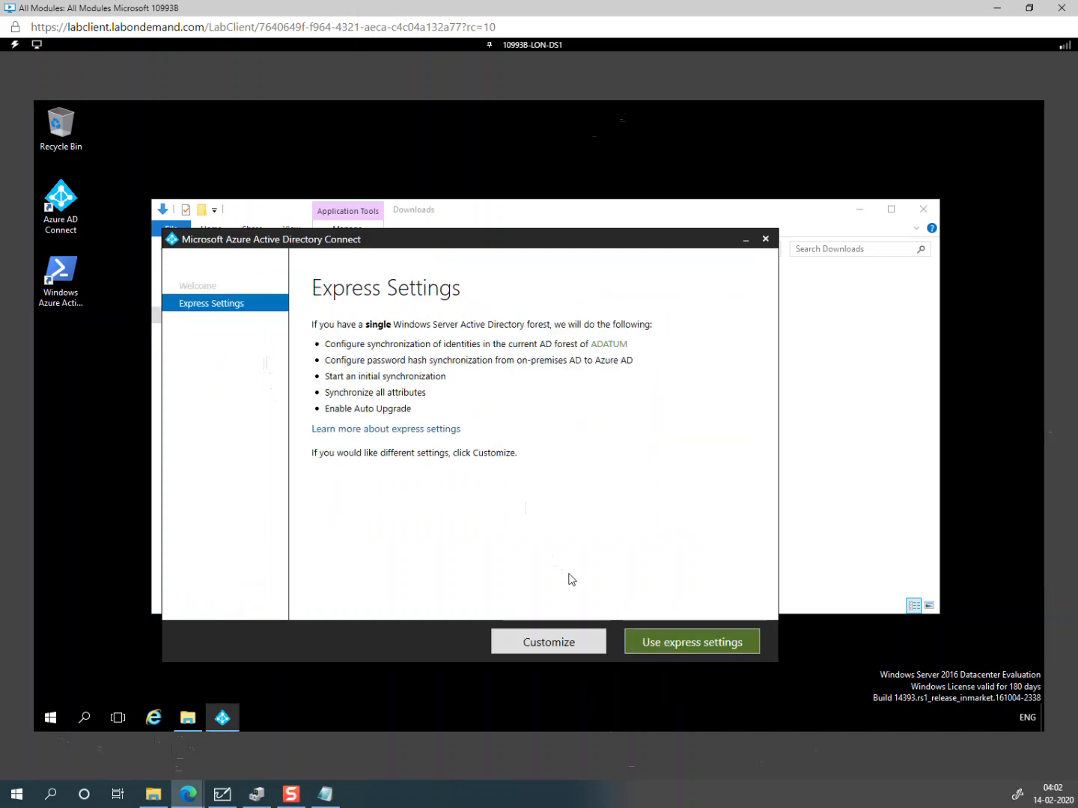
{"action": "left_click", "coordinate": [527, 642]}
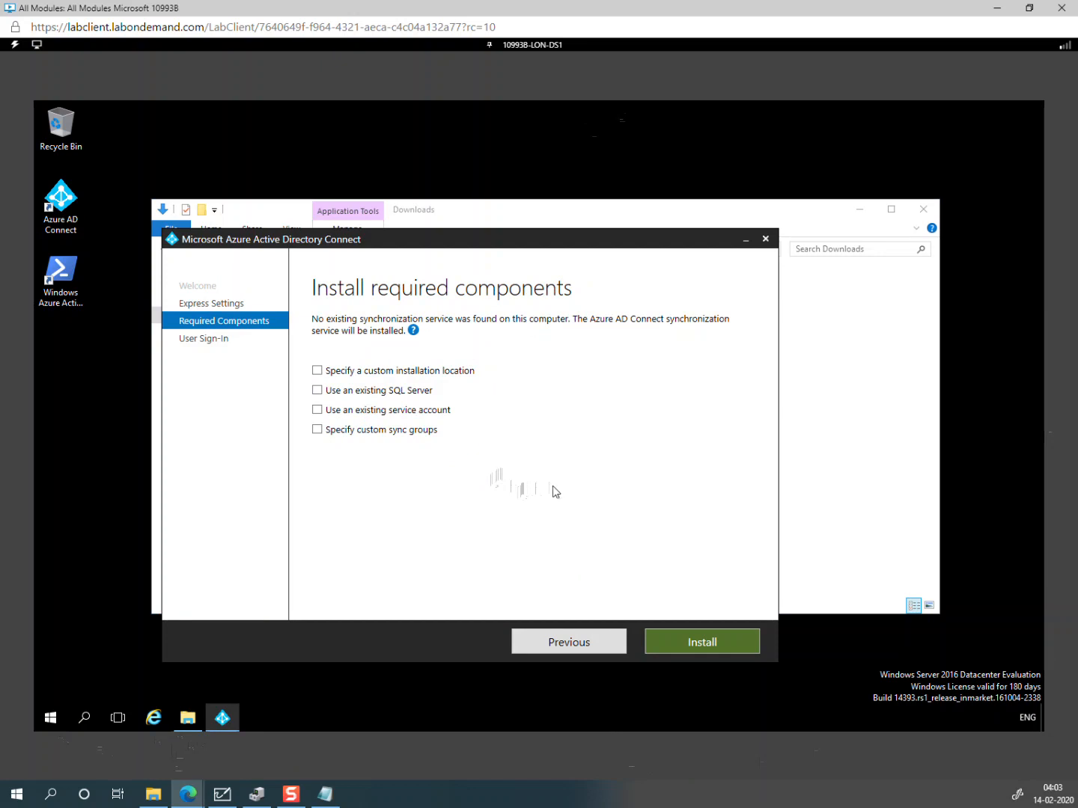
{"action": "left_click", "coordinate": [695, 643]}
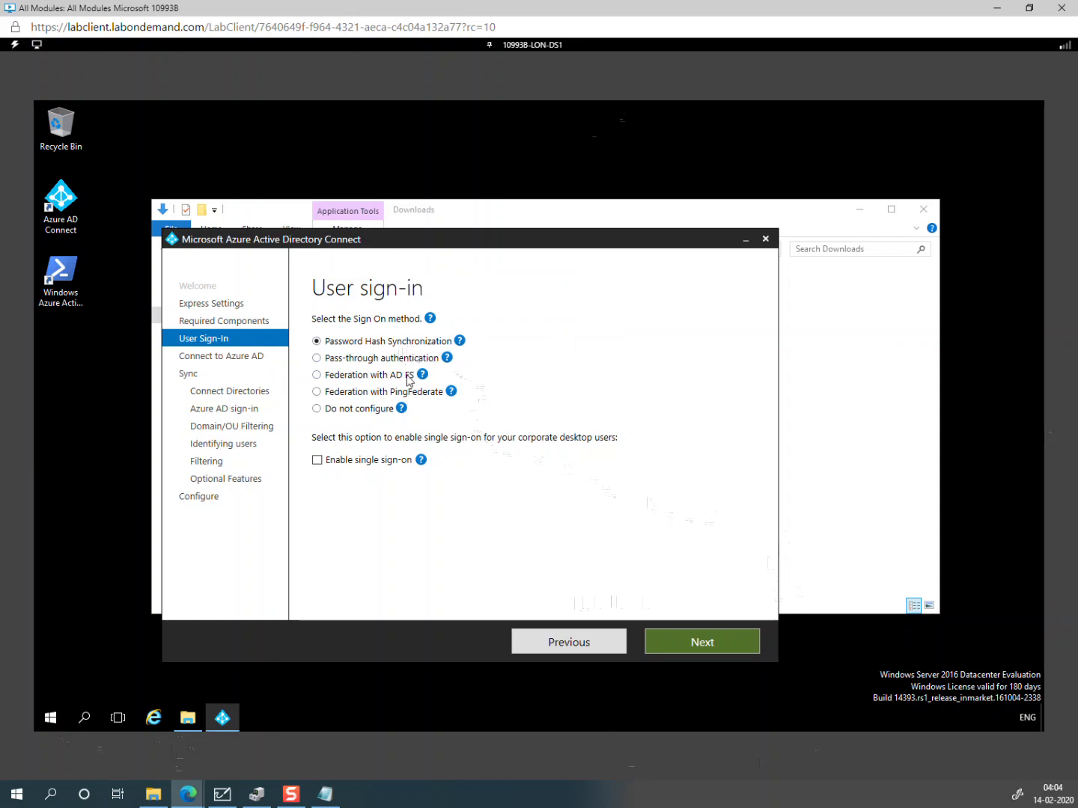
Step: Select Federation with AD FS as the user sign-in method and go on to Connect to Azure AD
{"action": "left_click", "coordinate": [386, 380]}
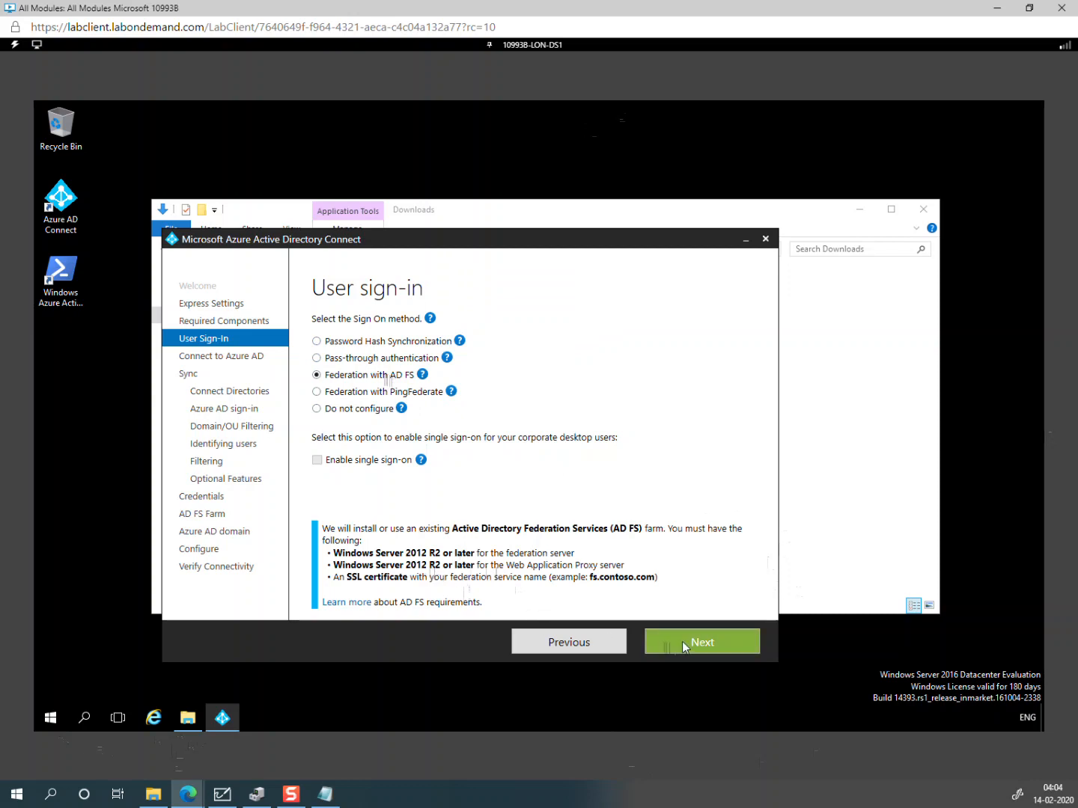
{"action": "left_click", "coordinate": [682, 642]}
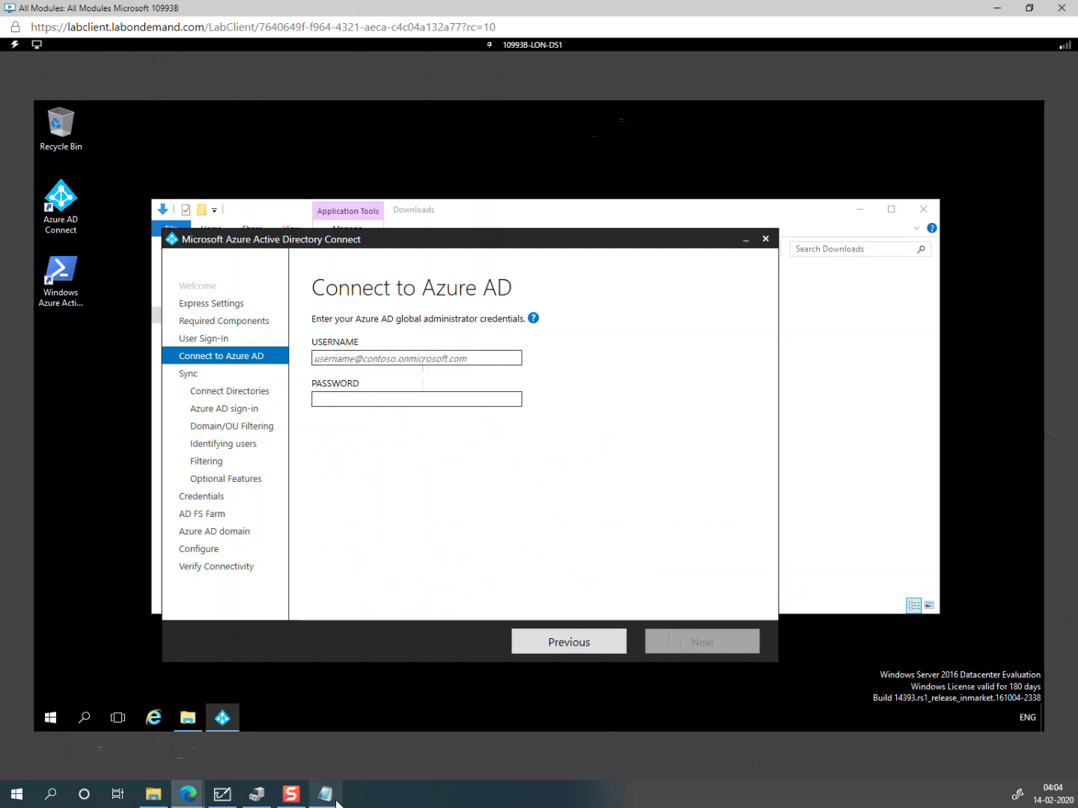
Step: Copy the Azure AD admin username from the notes and paste it into the username field
{"action": "left_click", "coordinate": [316, 726]}
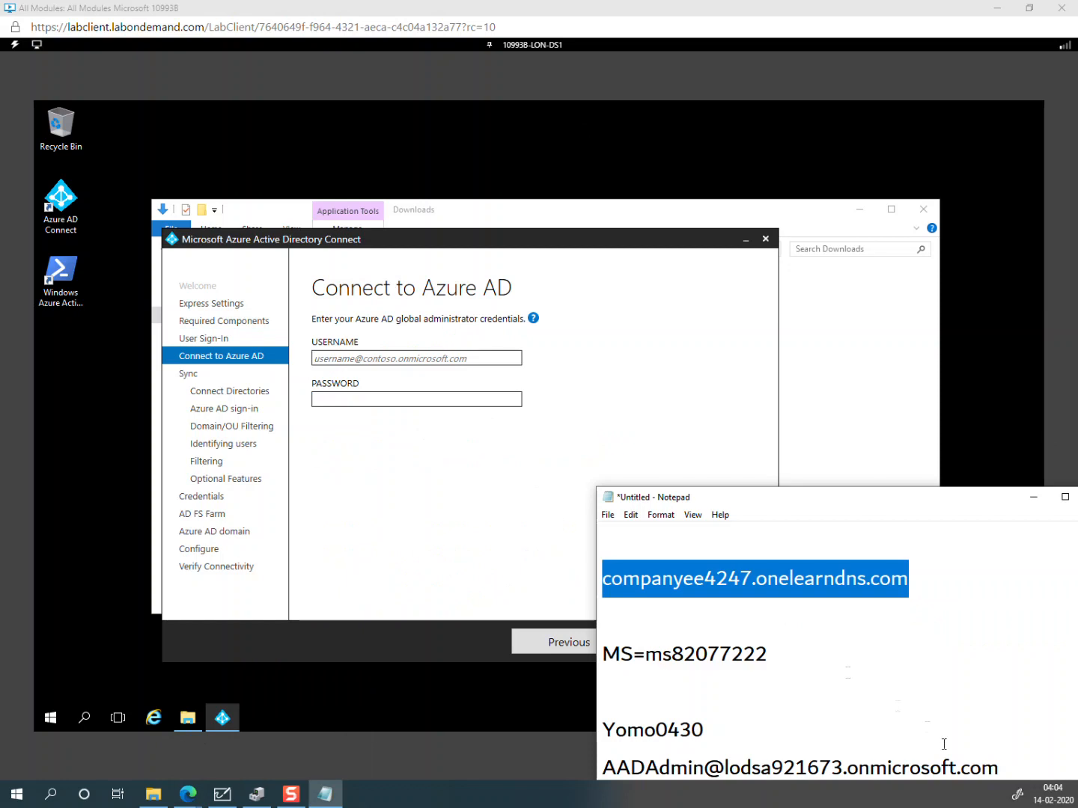
{"action": "left_click_drag", "start_coordinate": [1000, 767], "coordinate": [603, 756]}
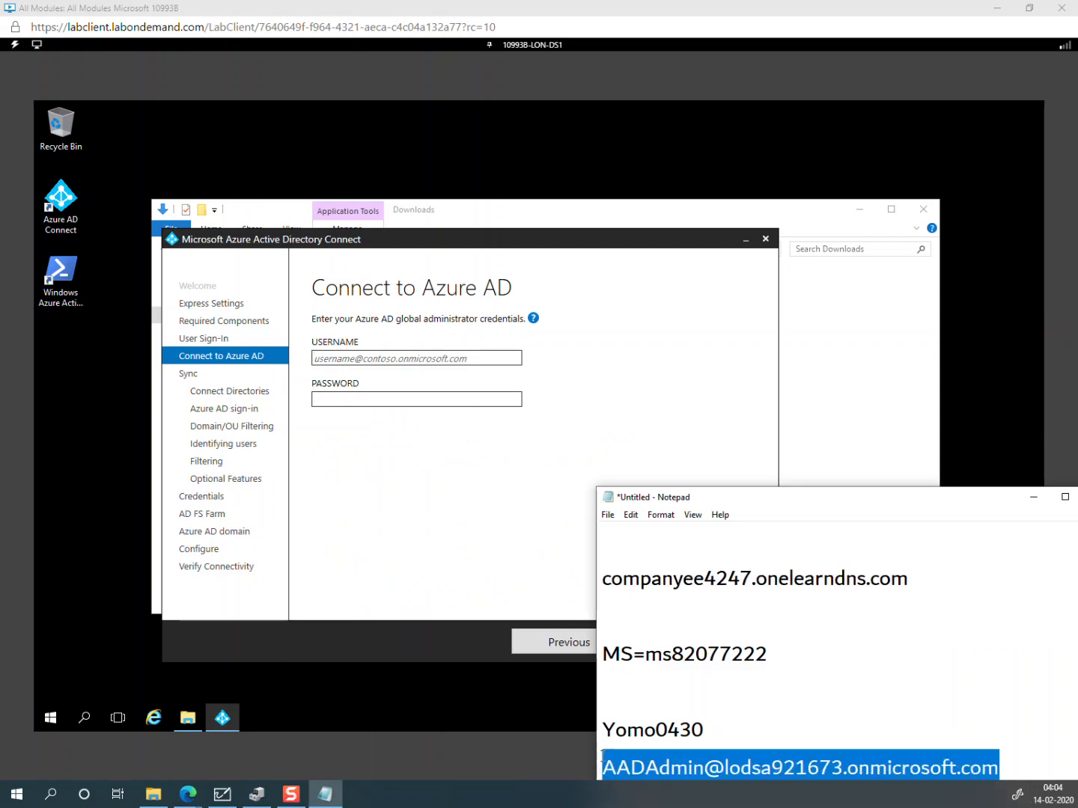
{"action": "left_click", "coordinate": [374, 366]}
{"action": "left_click", "coordinate": [15, 44]}
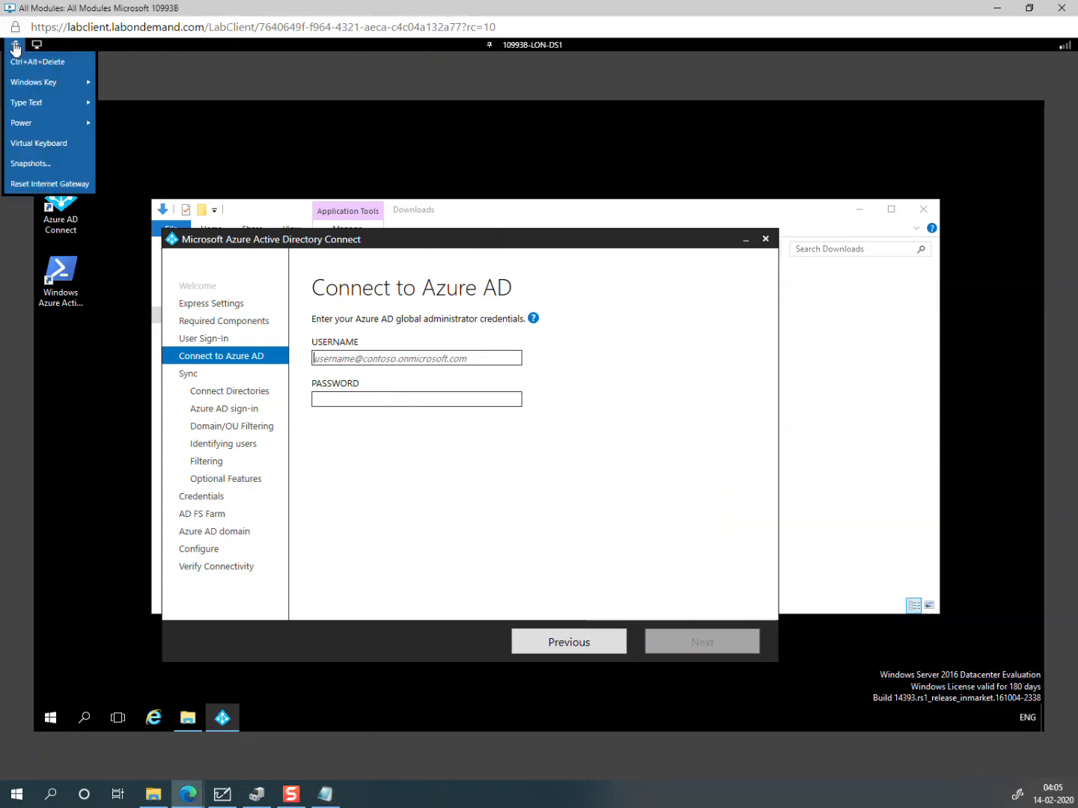
{"action": "mouse_move", "coordinate": [53, 105]}
{"action": "left_click", "coordinate": [134, 143]}
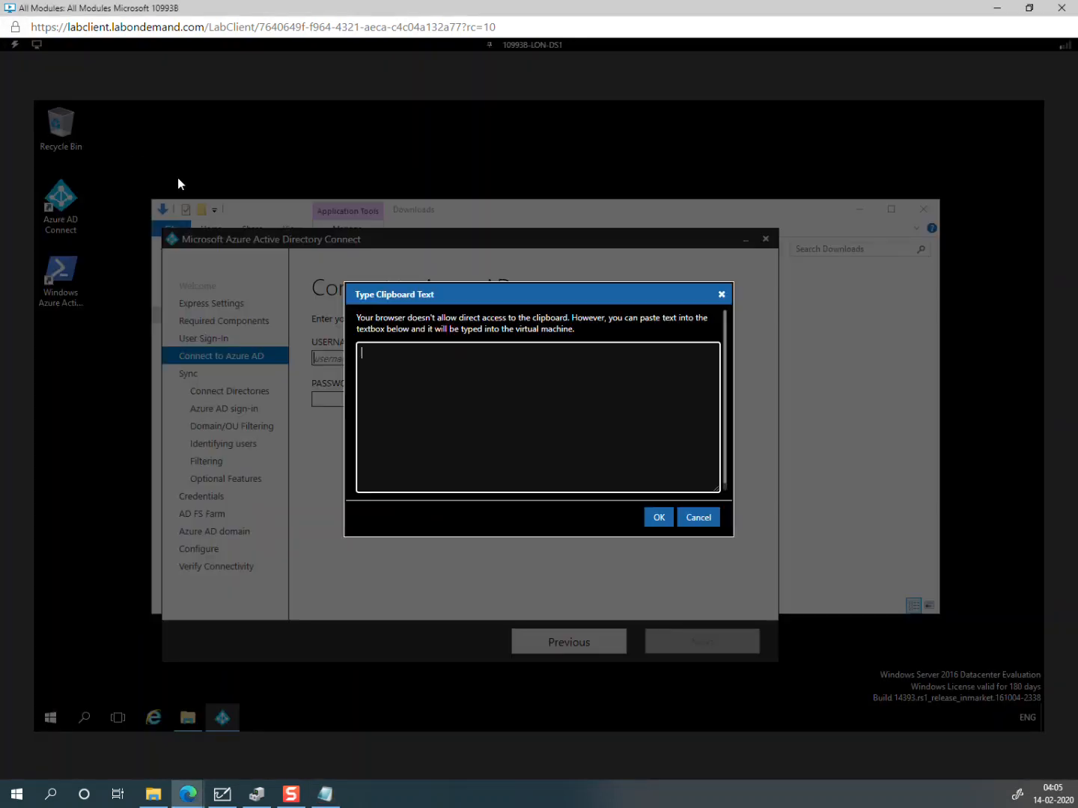
{"action": "key", "text": "ctrl+v"}
{"action": "left_click", "coordinate": [657, 517]}
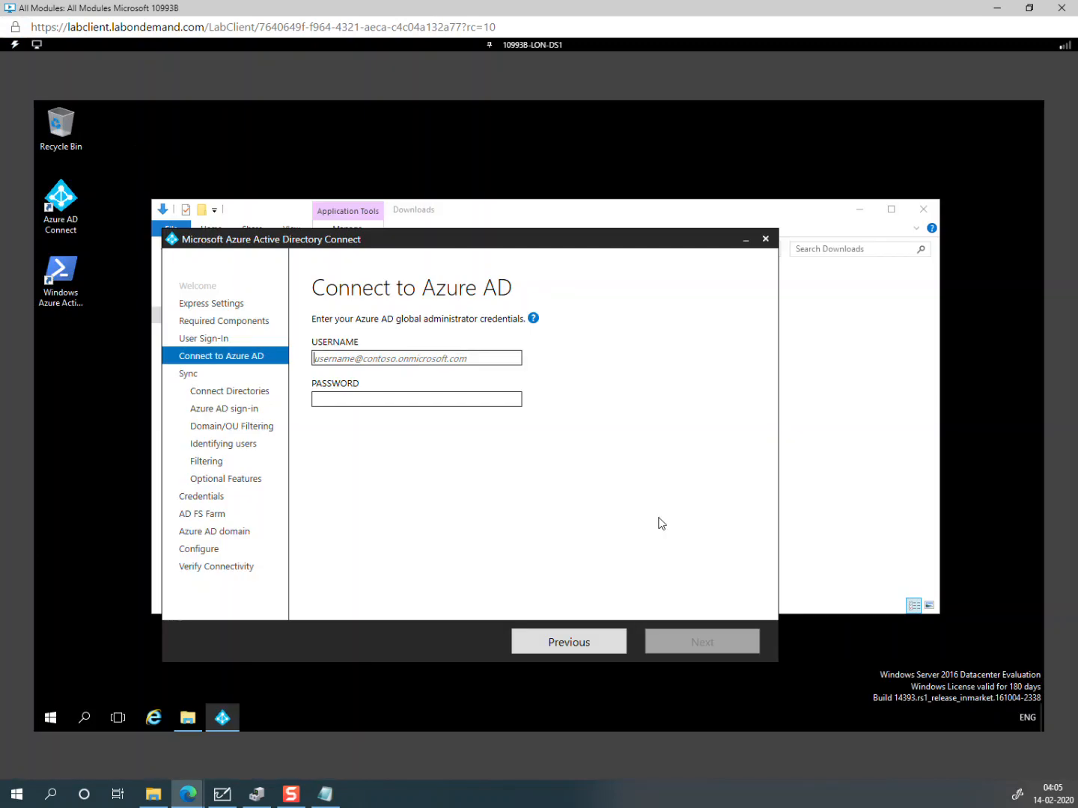
Step: Enter the global administrator password and verify the Azure AD credentials
{"action": "left_click", "coordinate": [436, 408]}
{"action": "type", "text": "•••••••"}
{"action": "key", "text": "BackSpace"}
{"action": "key", "text": "BackSpace"}
{"action": "key", "text": "BackSpace"}
{"action": "key", "text": "BackSpace"}
{"action": "key", "text": "BackSpace"}
{"action": "key", "text": "BackSpace"}
{"action": "key", "text": "BackSpace"}
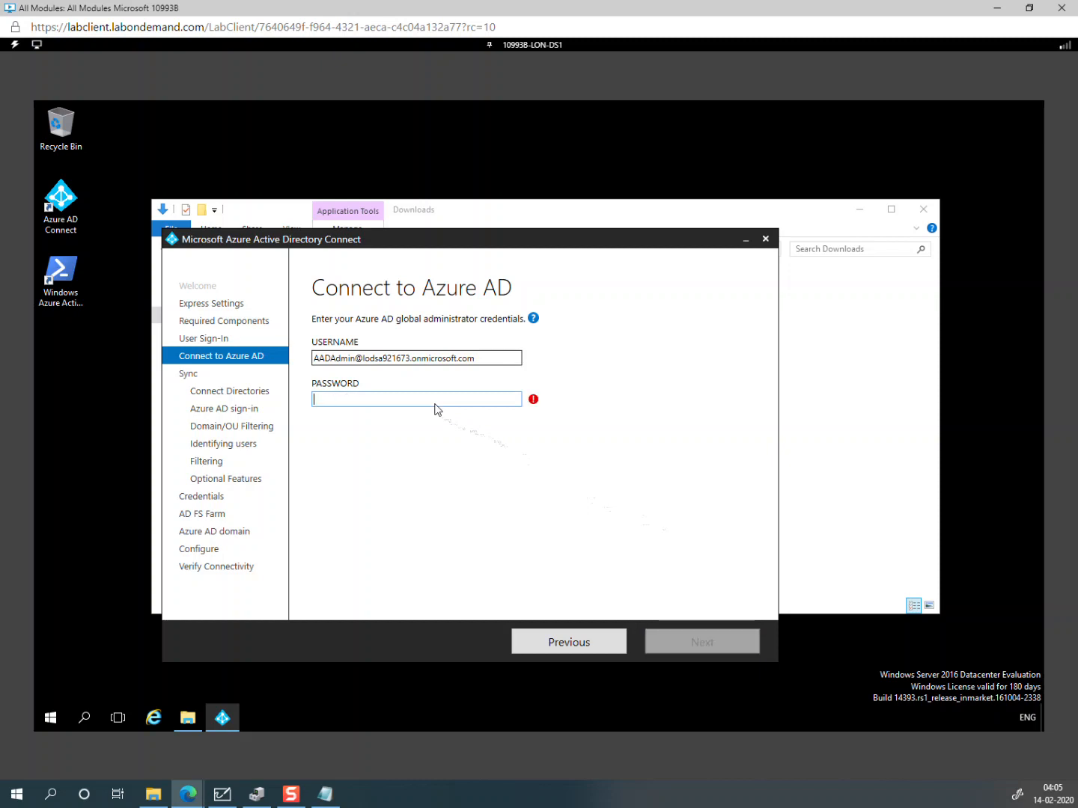
{"action": "type", "text": "•••••••••••"}
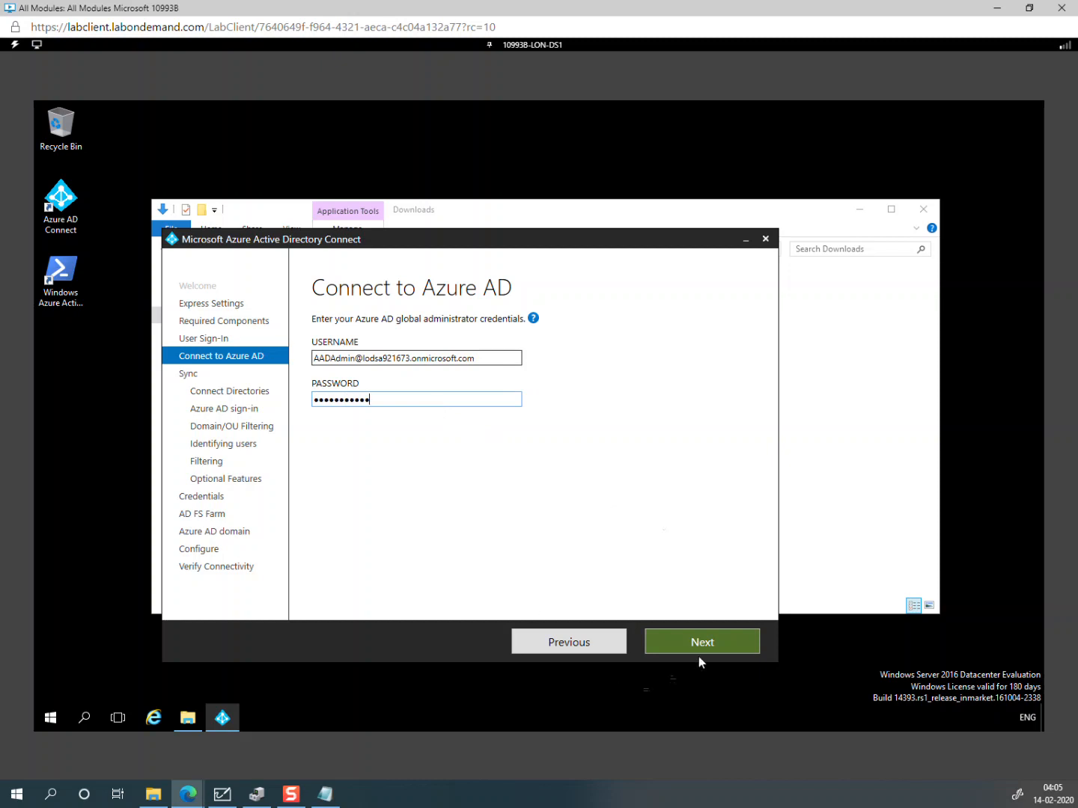
{"action": "left_click", "coordinate": [699, 645]}
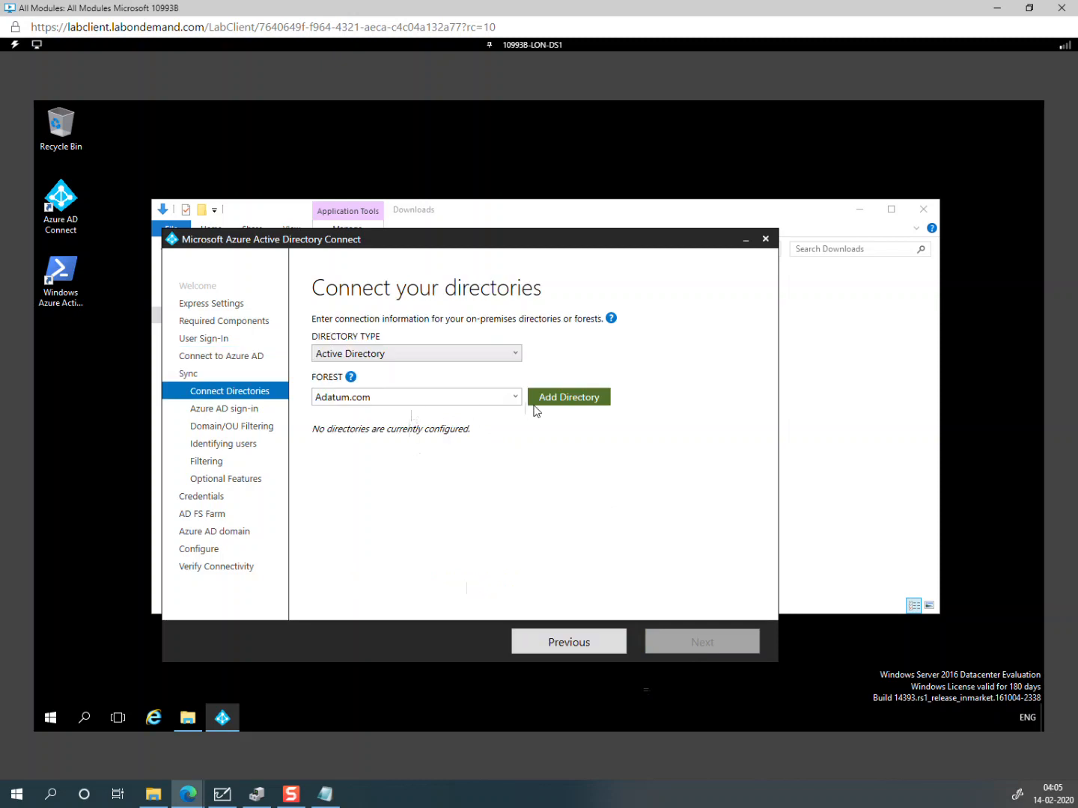
Step: Add the Adatum.com forest using adatum\administrator and its password, then continue
{"action": "left_click", "coordinate": [552, 404]}
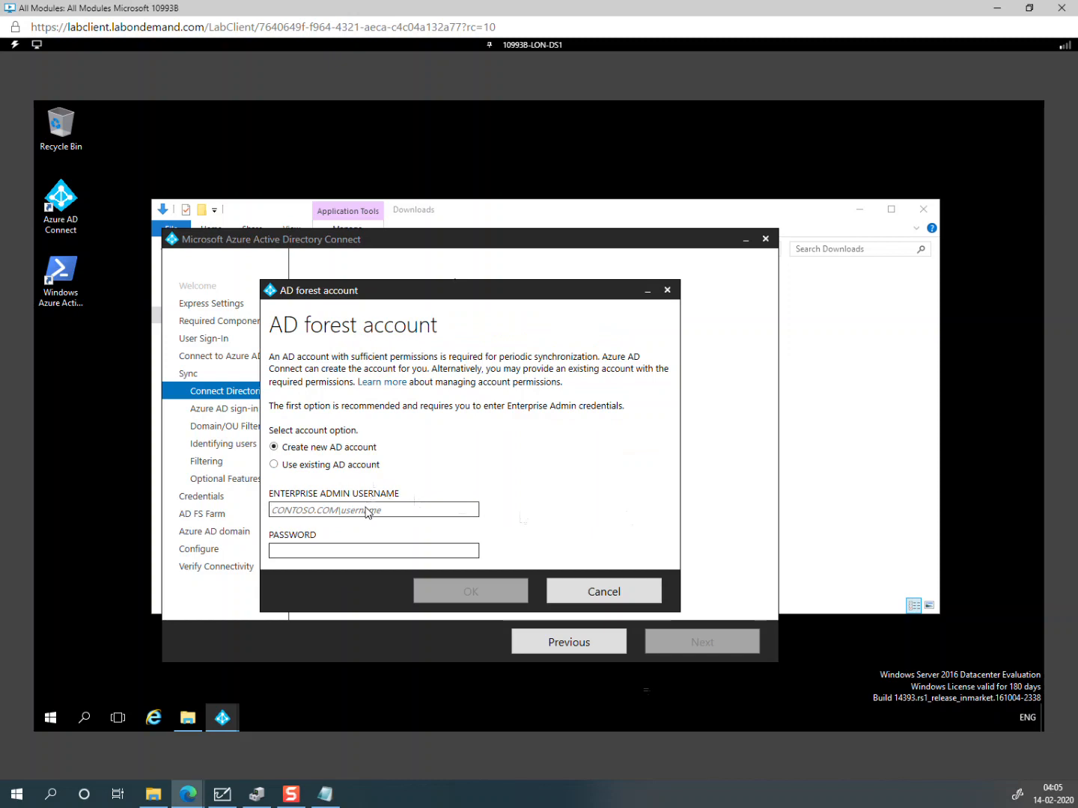
{"action": "type", "text": "adatum\\"}
{"action": "type", "text": "administrato"}
{"action": "type", "text": "r"}
{"action": "key", "text": "Tab"}
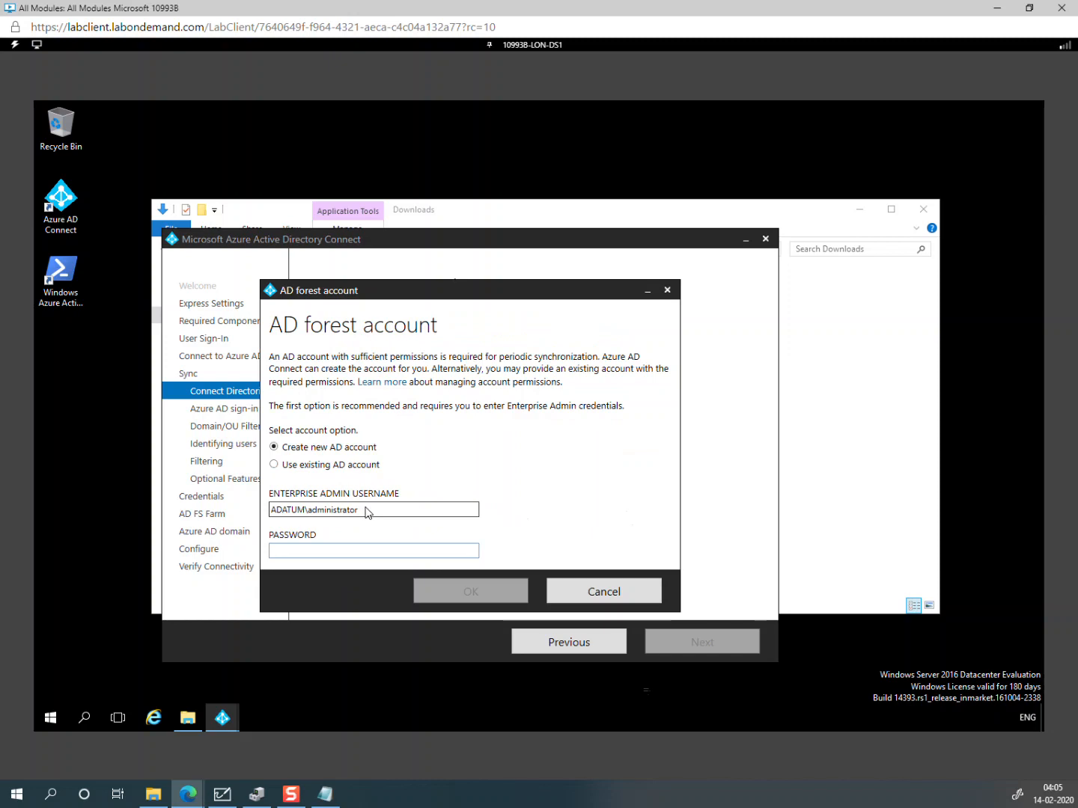
{"action": "type", "text": "Pa55w."}
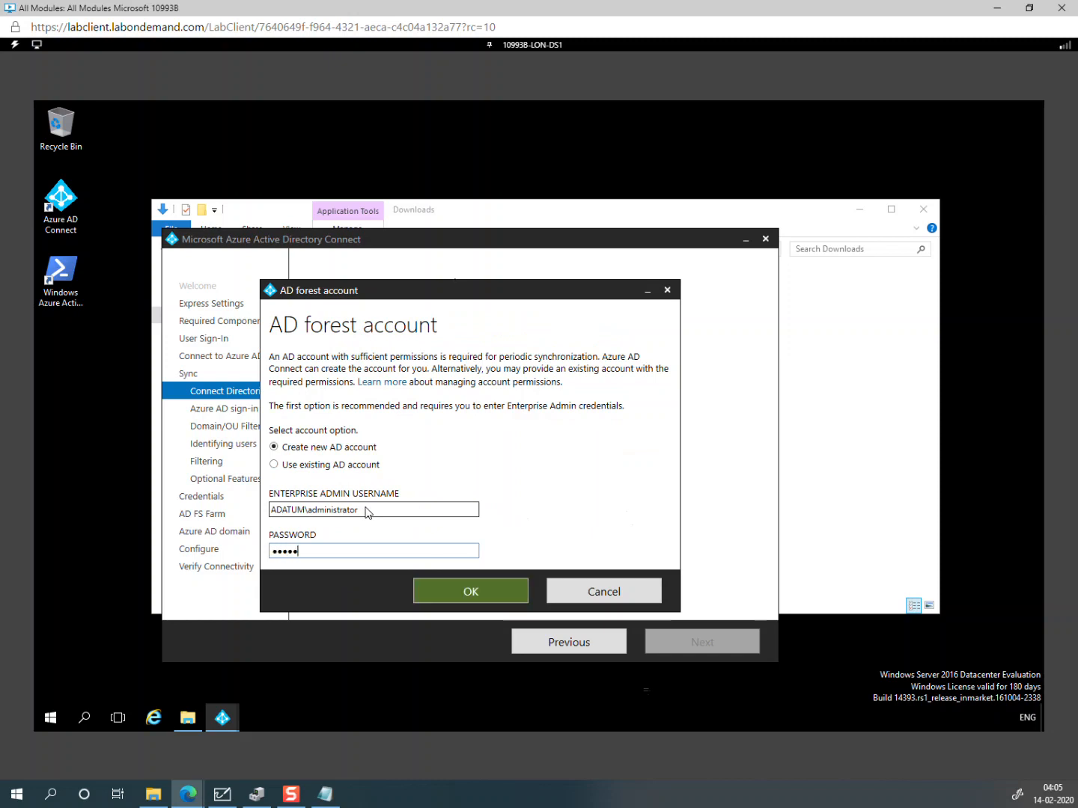
{"action": "type", "text": "rd"}
{"action": "left_click", "coordinate": [451, 588]}
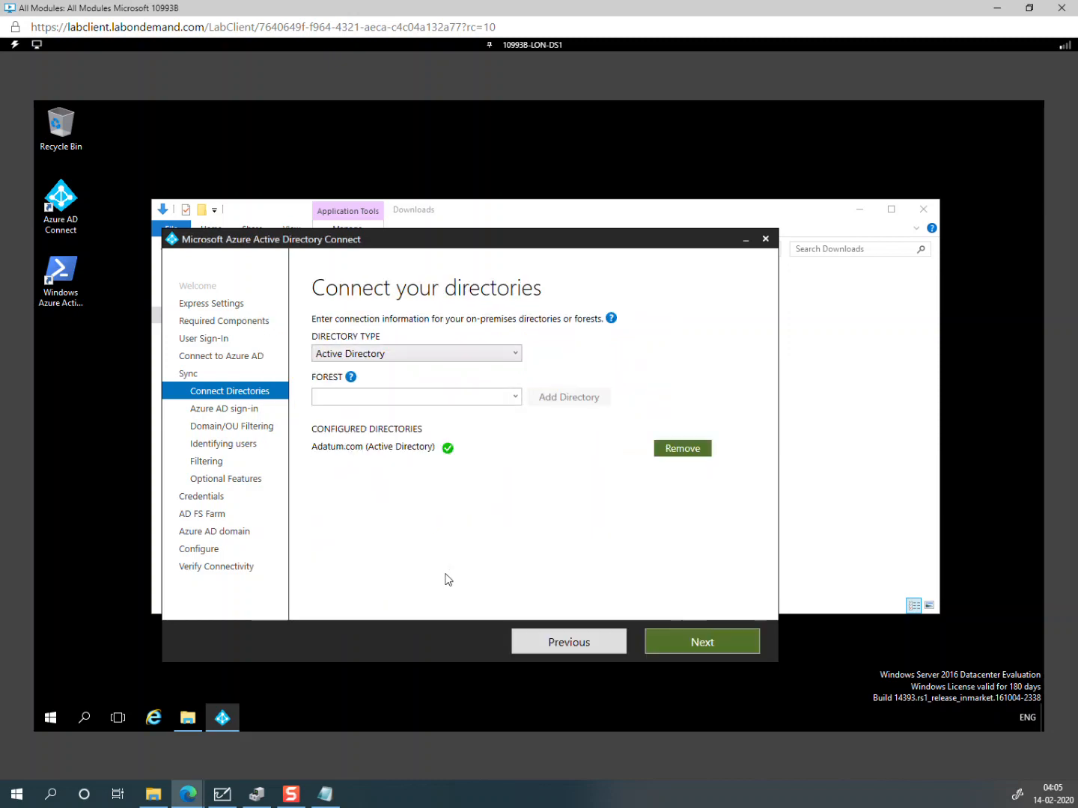
{"action": "left_click", "coordinate": [669, 642]}
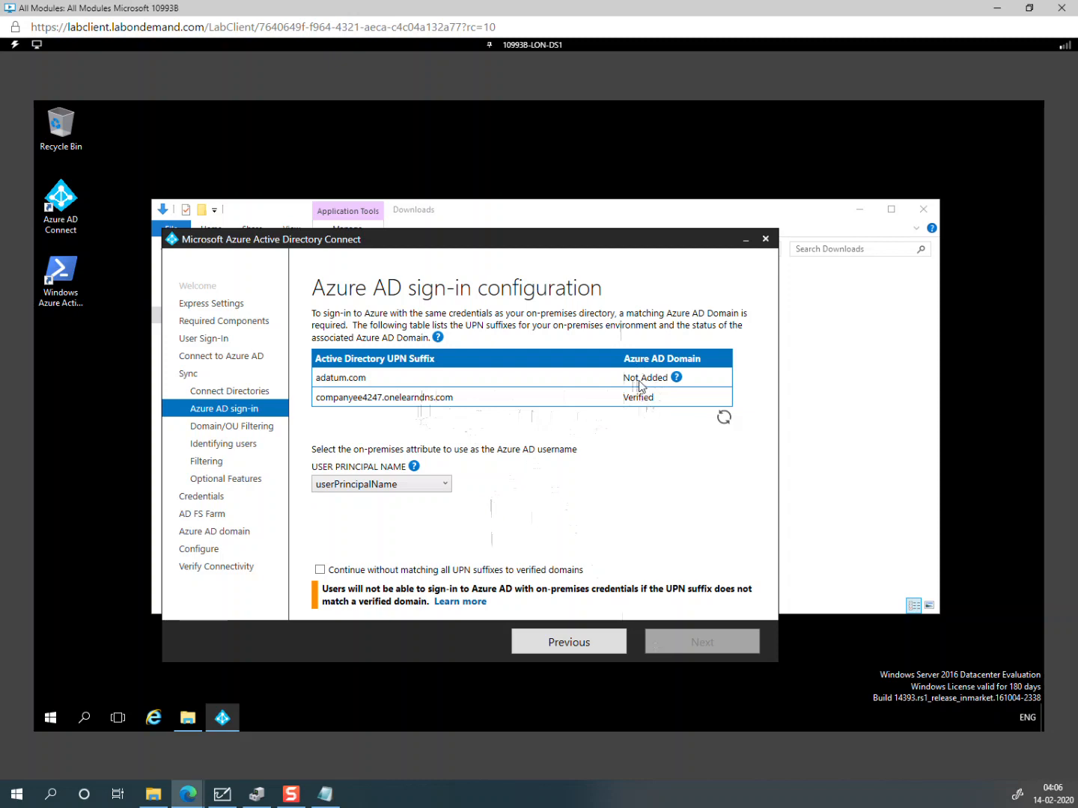
Step: Continue without matching all UPN suffixes, then filter sync to only Adatum.com's Sales OU
{"action": "left_click", "coordinate": [451, 571]}
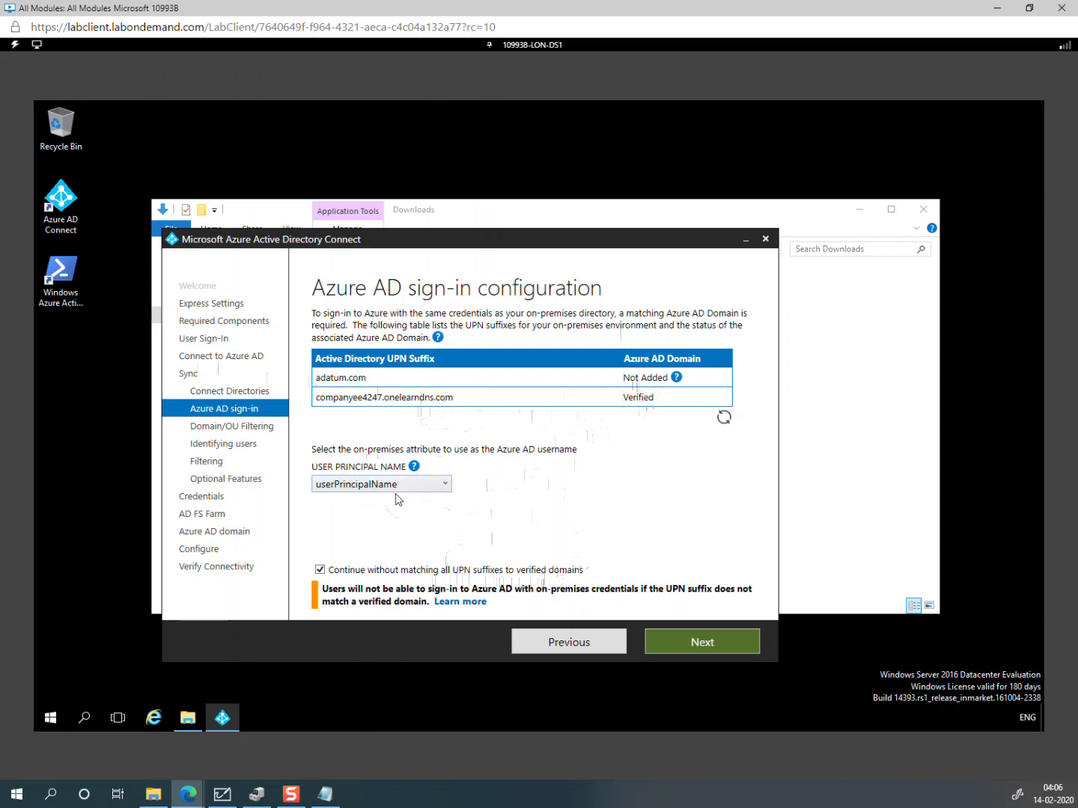
{"action": "left_click", "coordinate": [723, 643]}
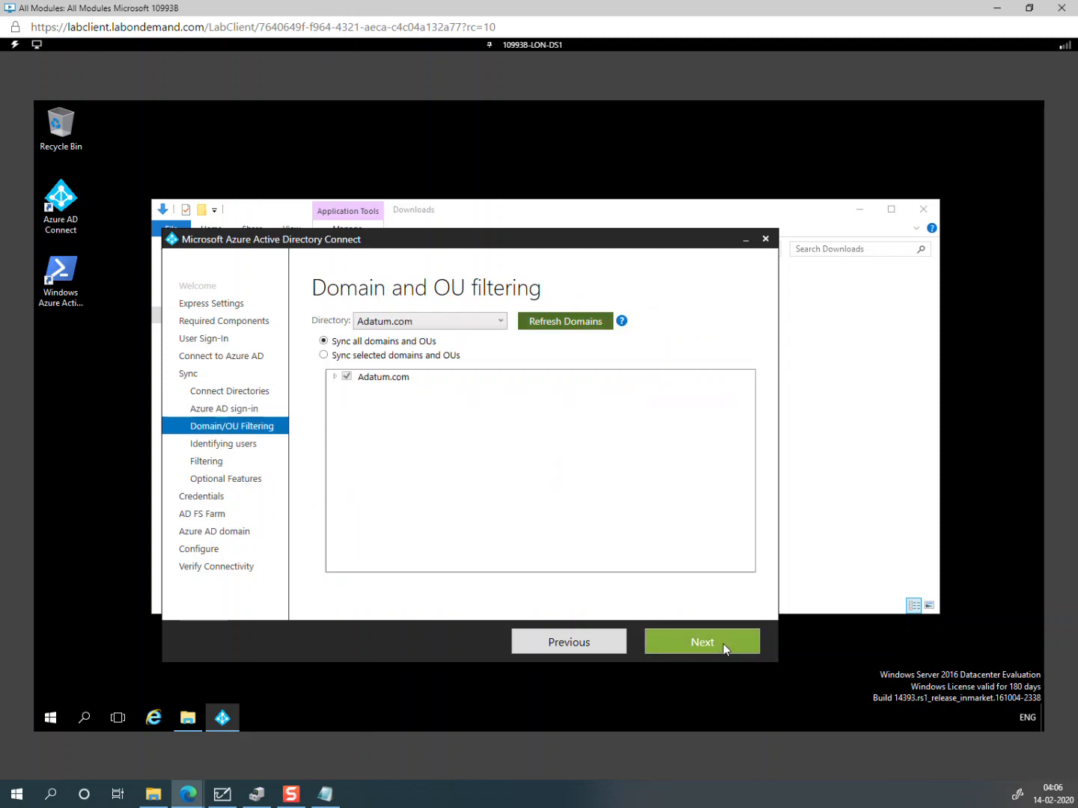
{"action": "left_click", "coordinate": [332, 354]}
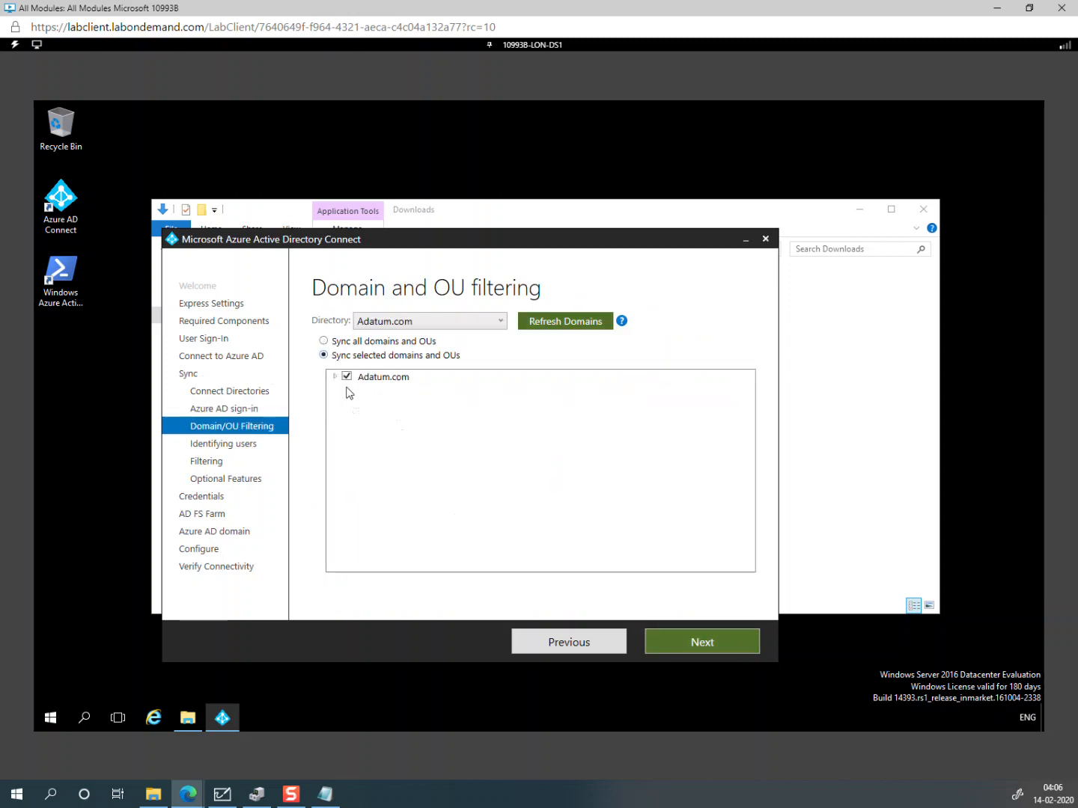
{"action": "left_click", "coordinate": [333, 377]}
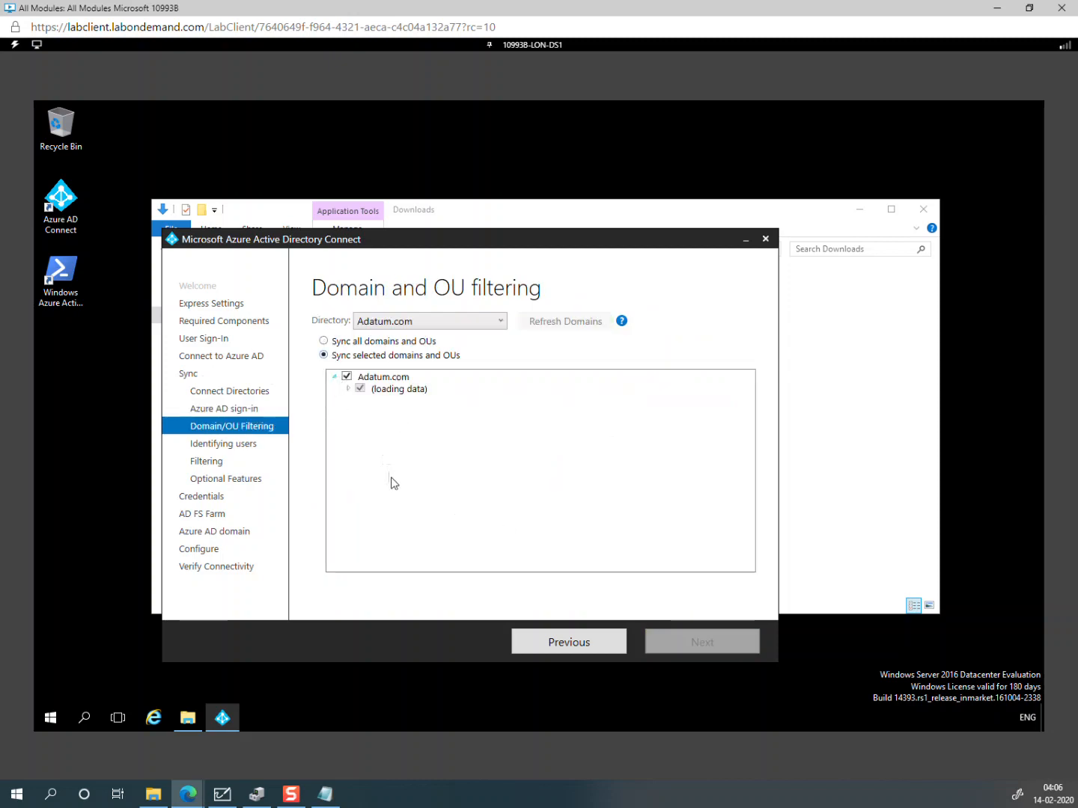
{"action": "left_click", "coordinate": [346, 377]}
{"action": "left_click", "coordinate": [362, 545]}
{"action": "left_click", "coordinate": [676, 639]}
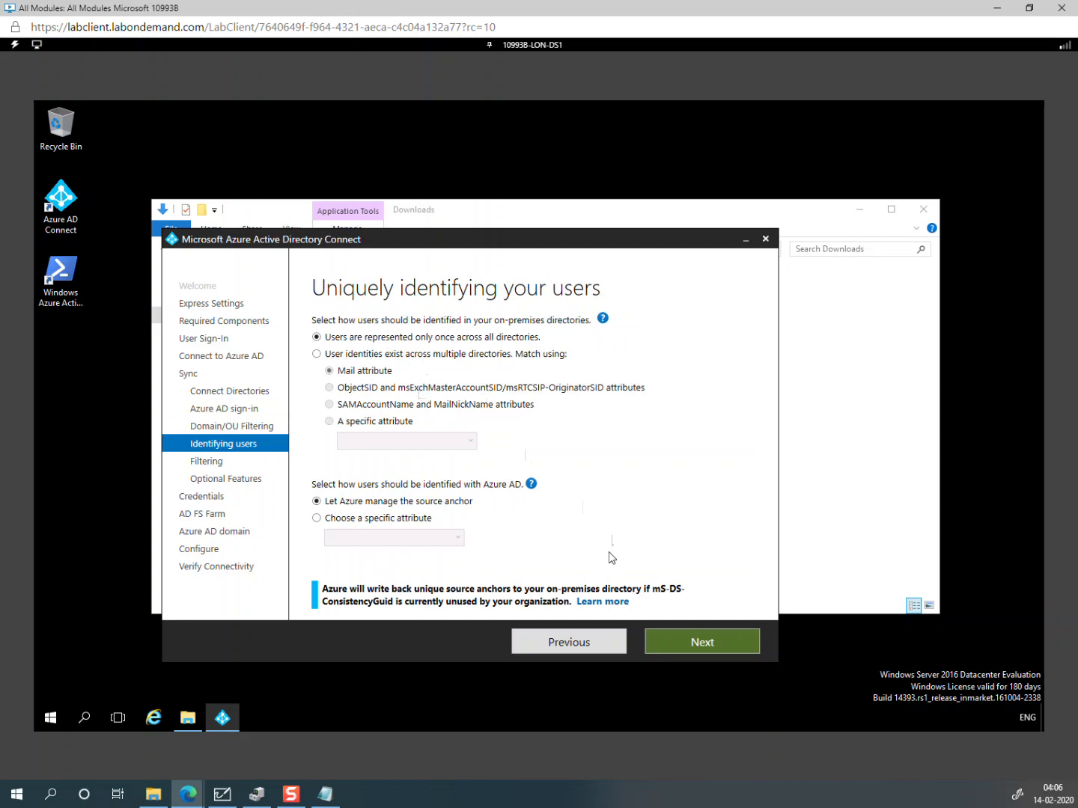
Step: Keep default user identification, sync all users and devices, and skip optional features
{"action": "left_click", "coordinate": [704, 648]}
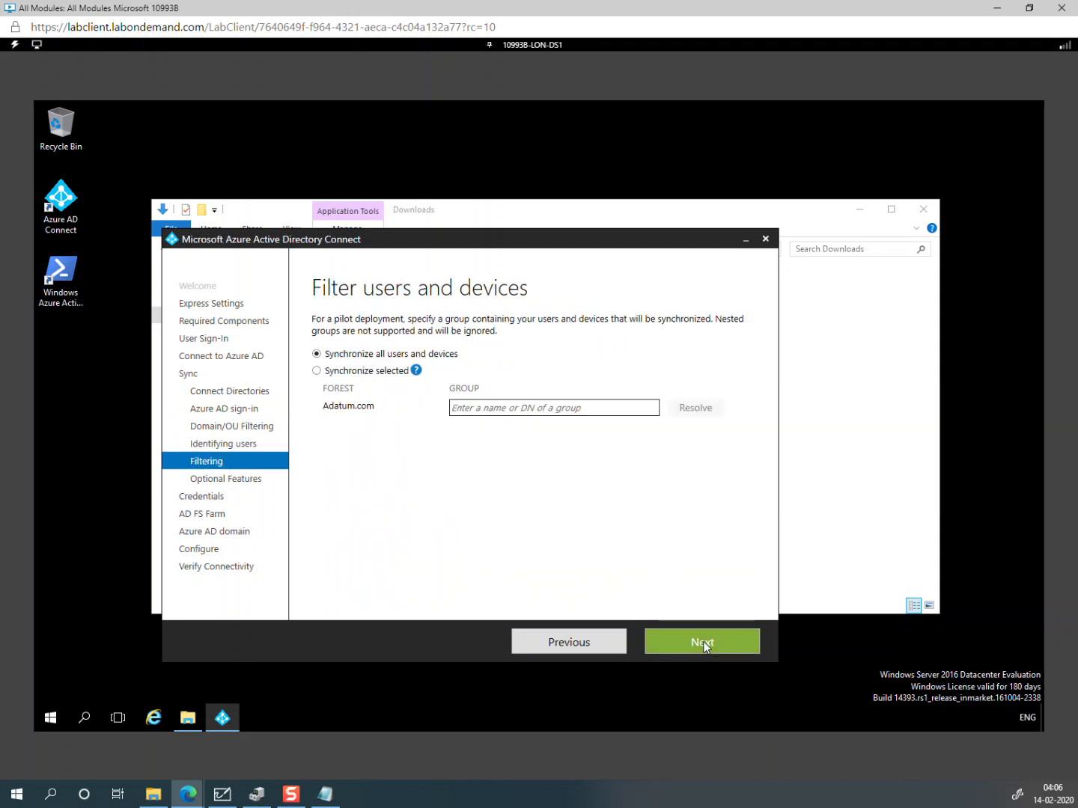
{"action": "left_click", "coordinate": [705, 647]}
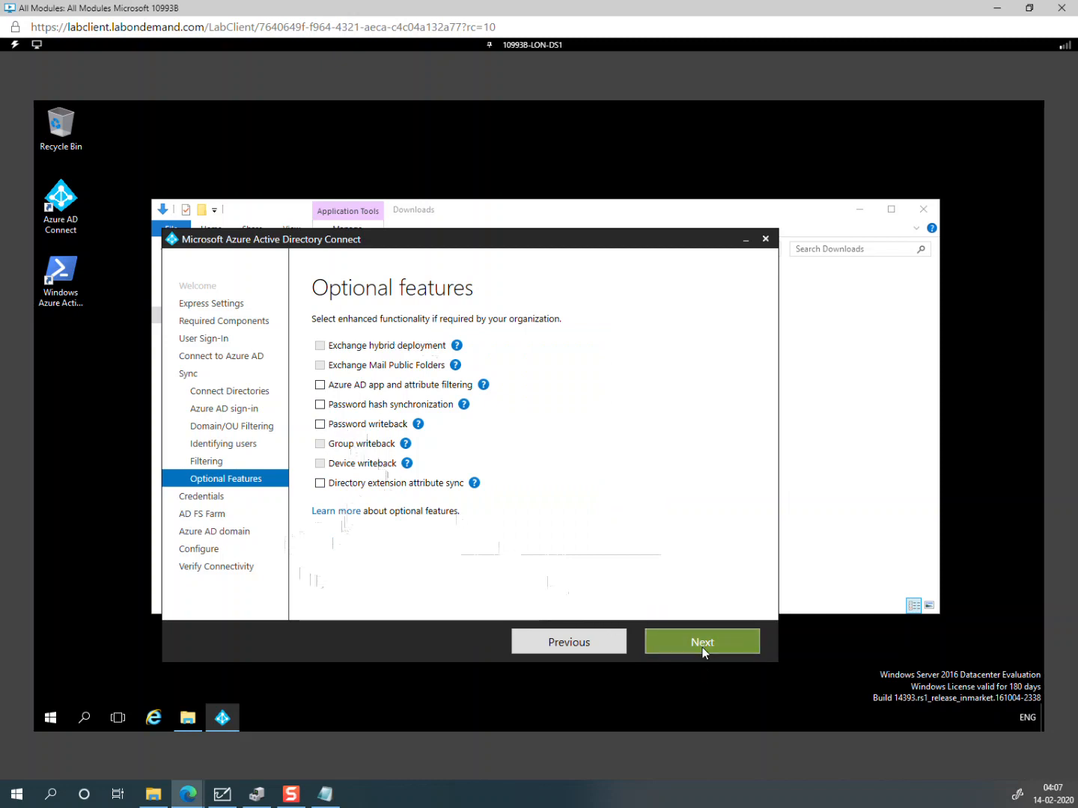
{"action": "left_click", "coordinate": [702, 645]}
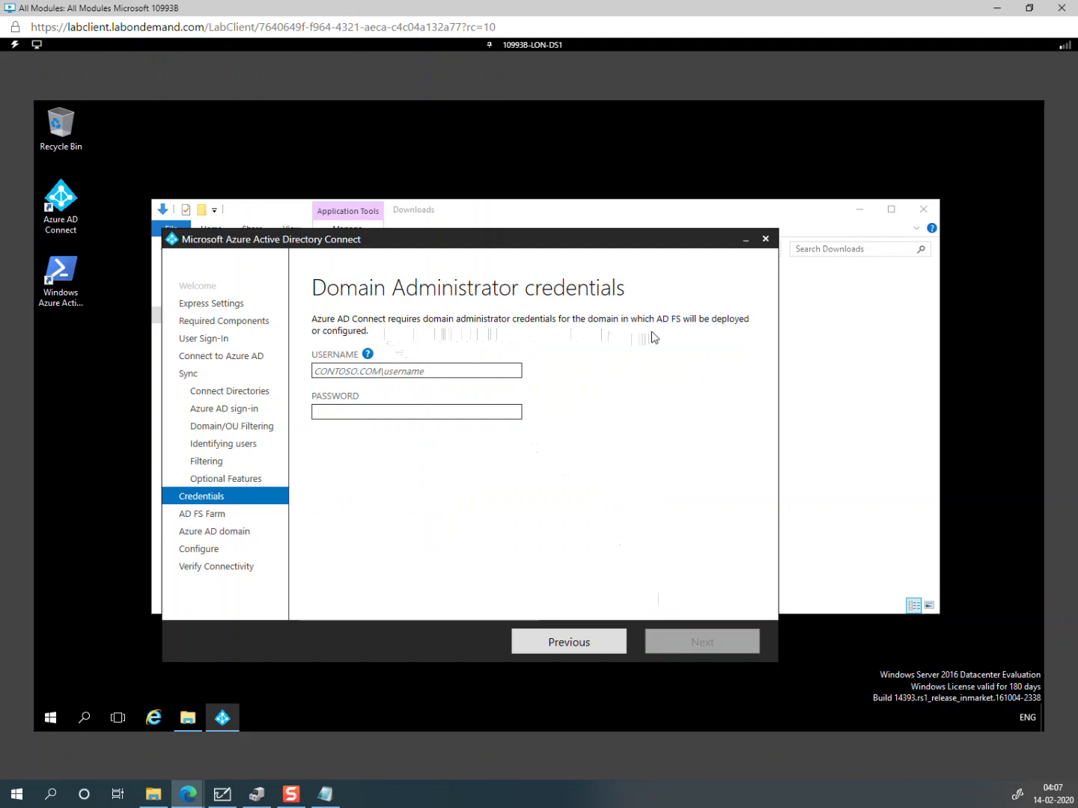
Step: Enter and validate the Adatum domain administrator username and password
{"action": "left_click", "coordinate": [469, 374]}
{"action": "type", "text": "adatum\\admini"}
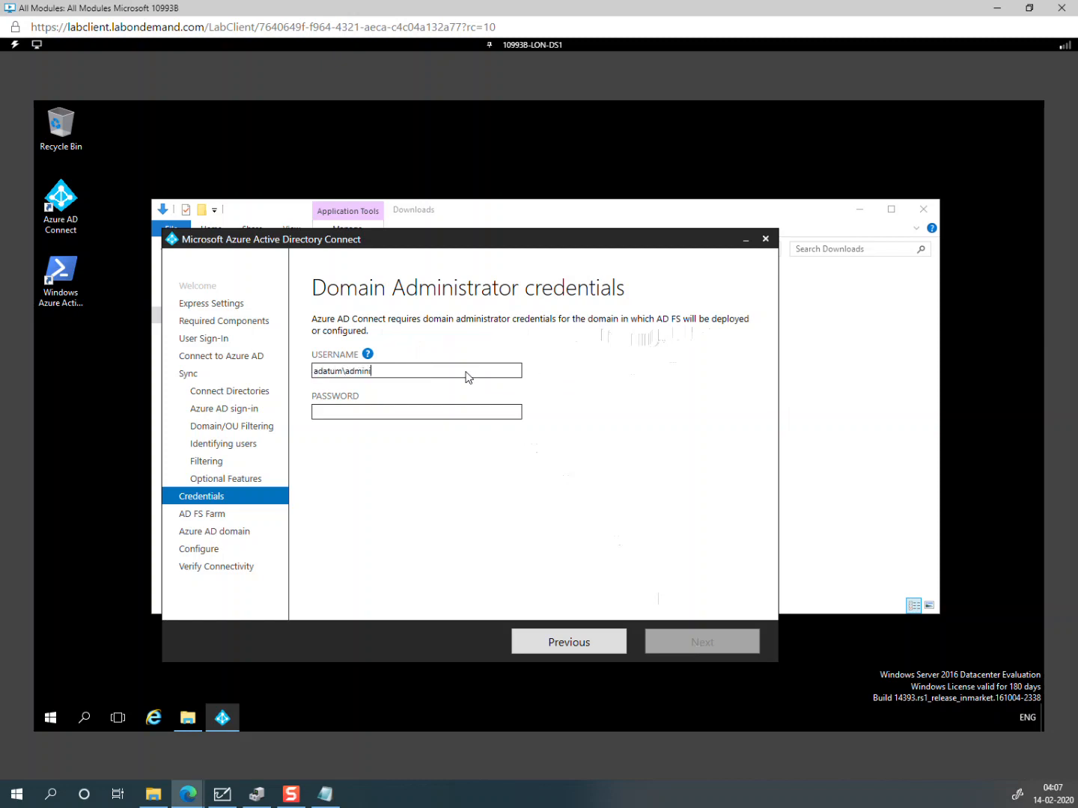
{"action": "type", "text": "strator"}
{"action": "key", "text": "Tab"}
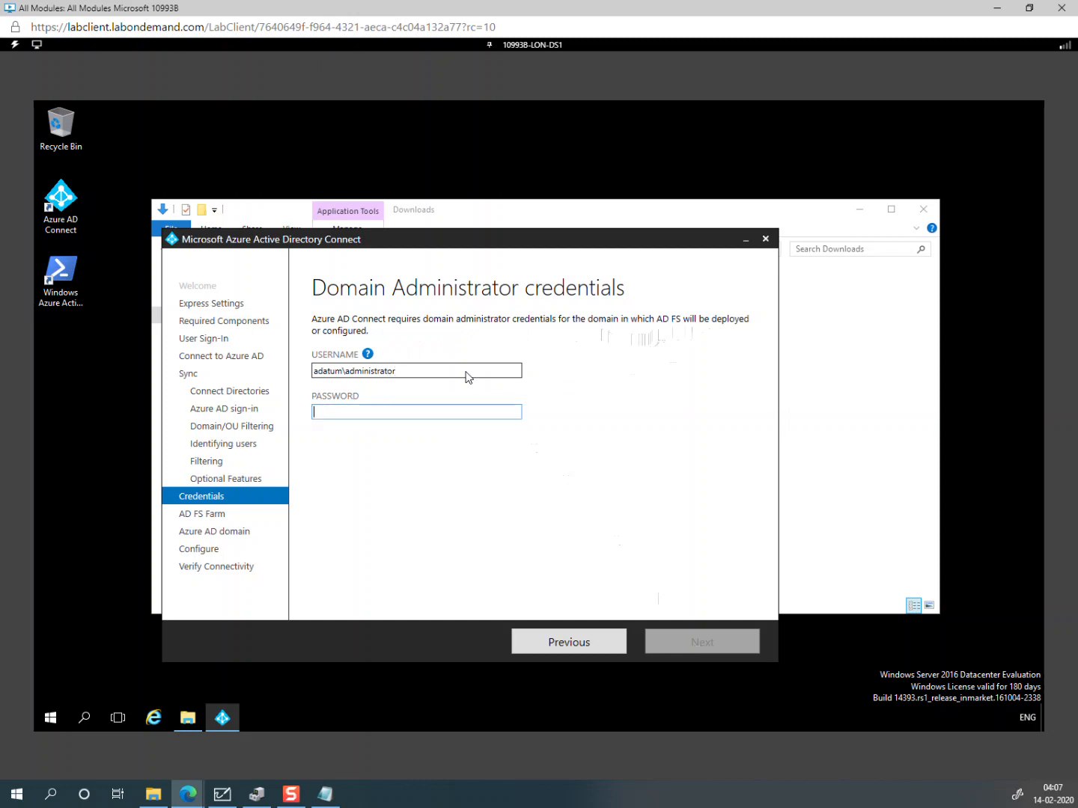
{"action": "type", "text": "Pa"}
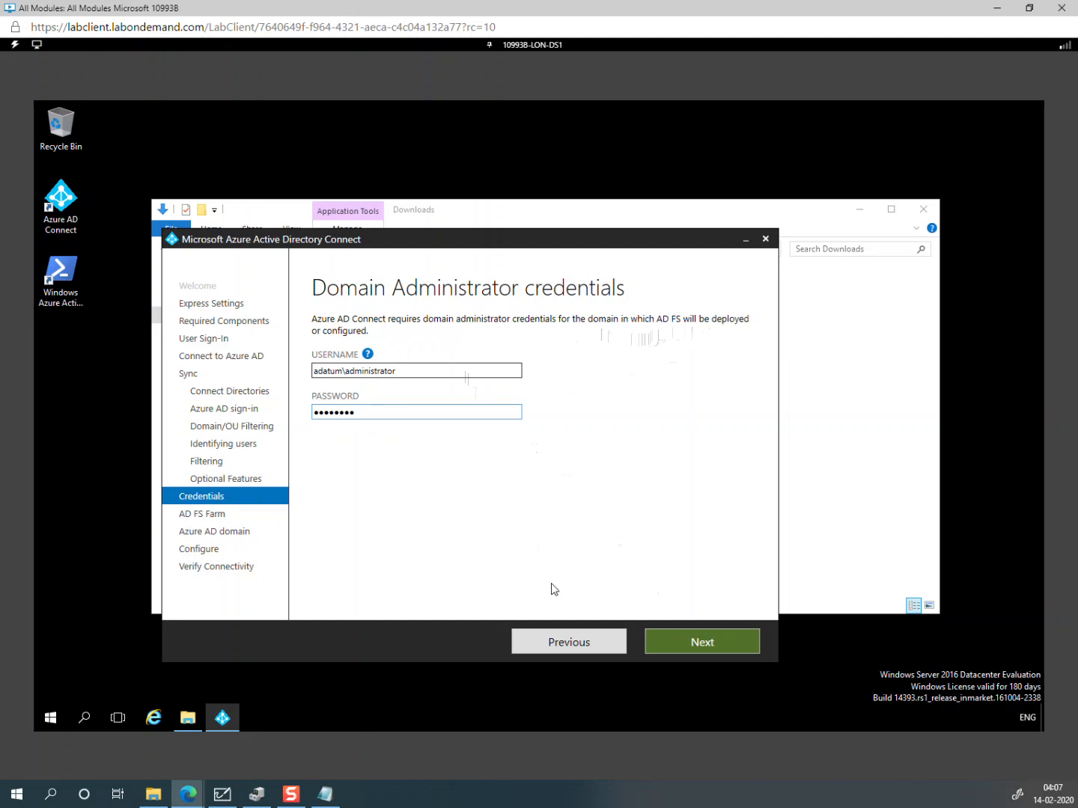
{"action": "left_click", "coordinate": [687, 638]}
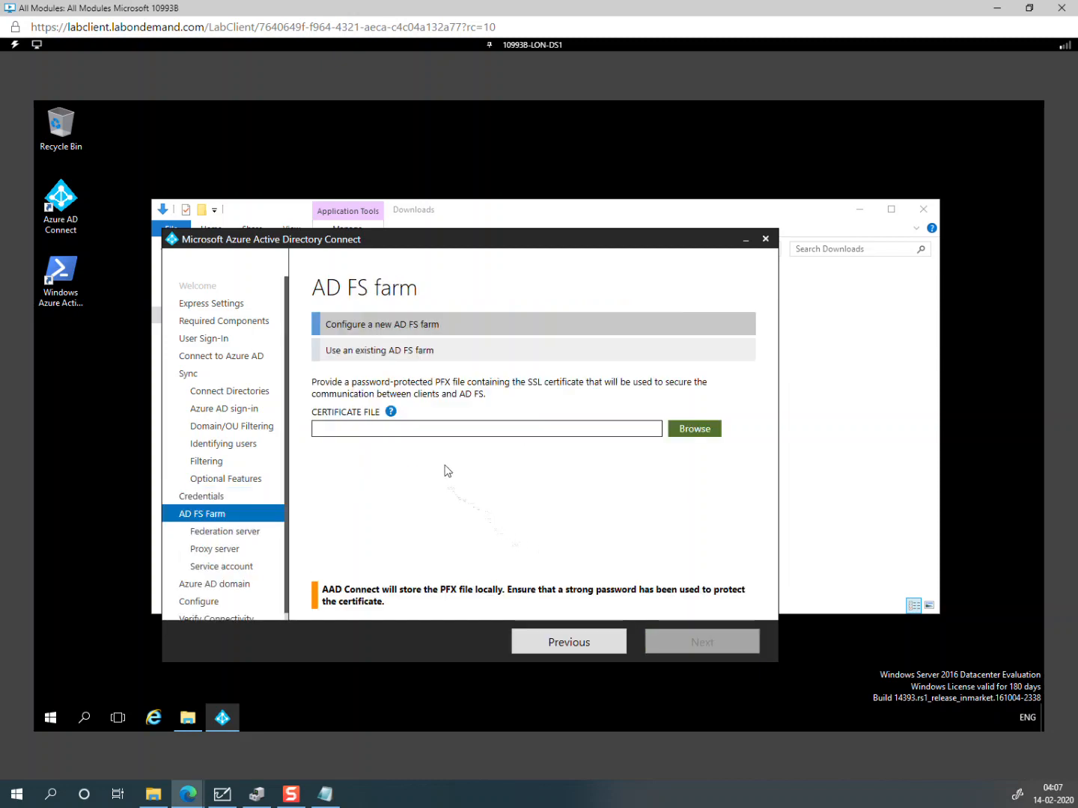
Step: Use an existing AD FS farm with LON-WAP1.Adatum.com as the primary federation server
{"action": "left_click", "coordinate": [404, 357]}
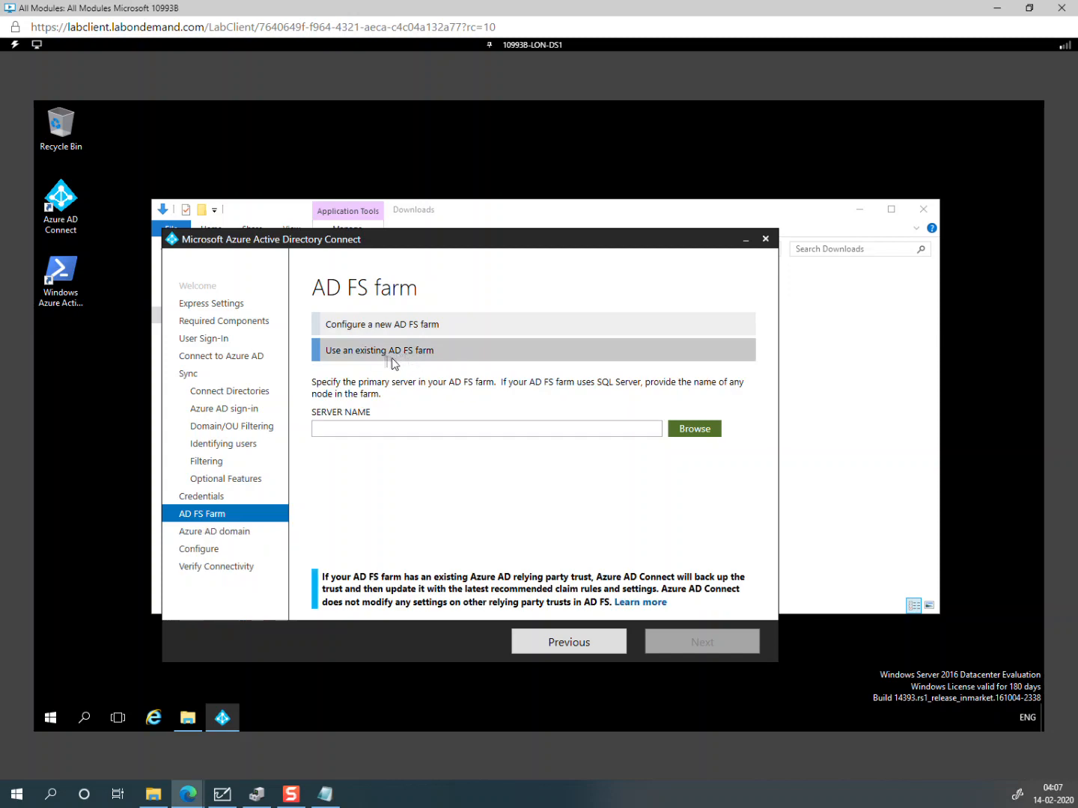
{"action": "left_click", "coordinate": [588, 431]}
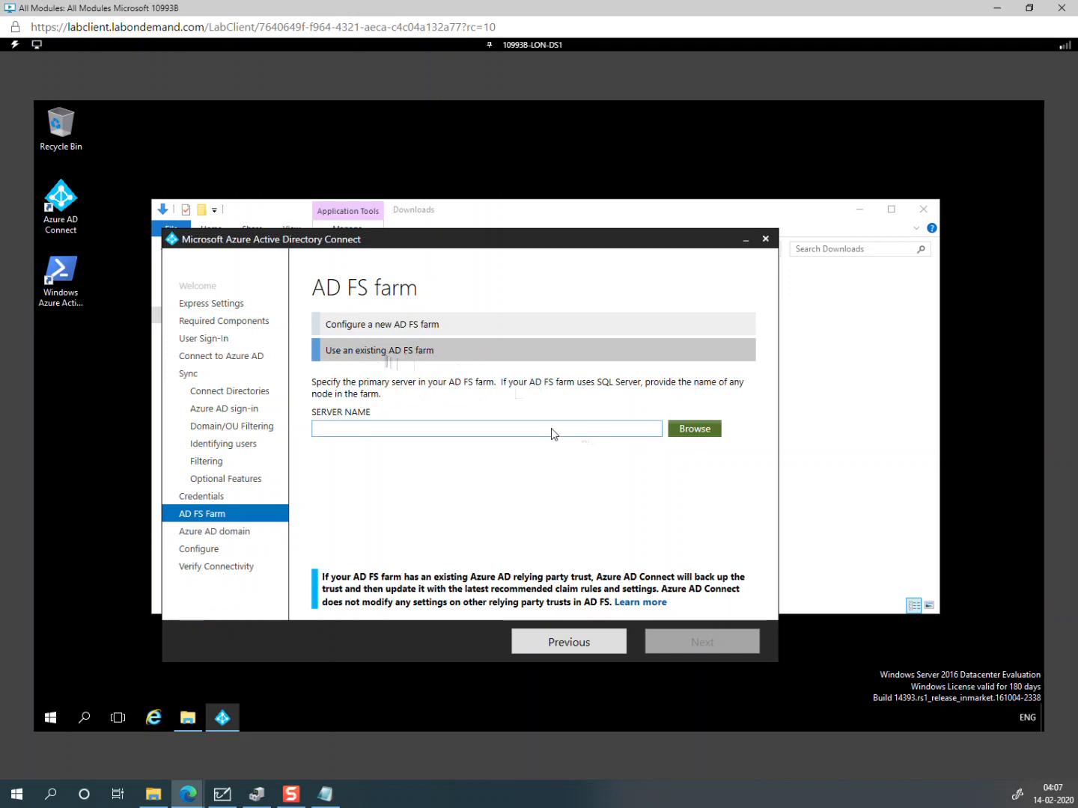
{"action": "left_click", "coordinate": [683, 441]}
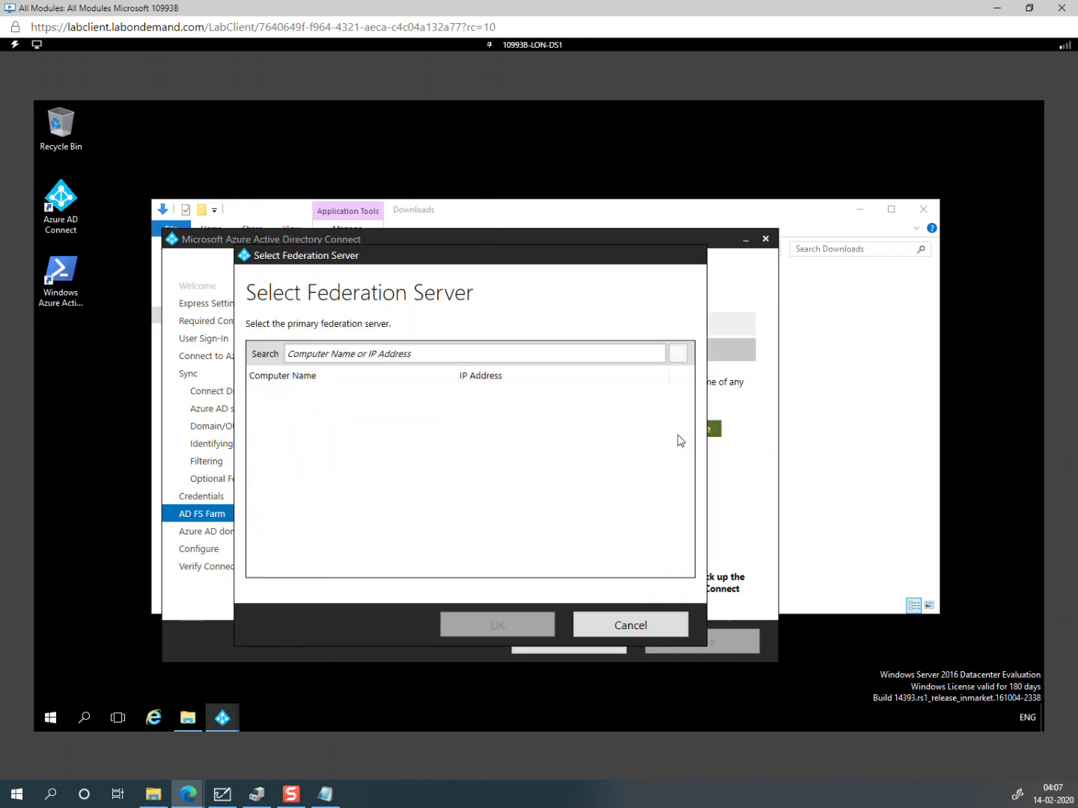
{"action": "left_click", "coordinate": [393, 359]}
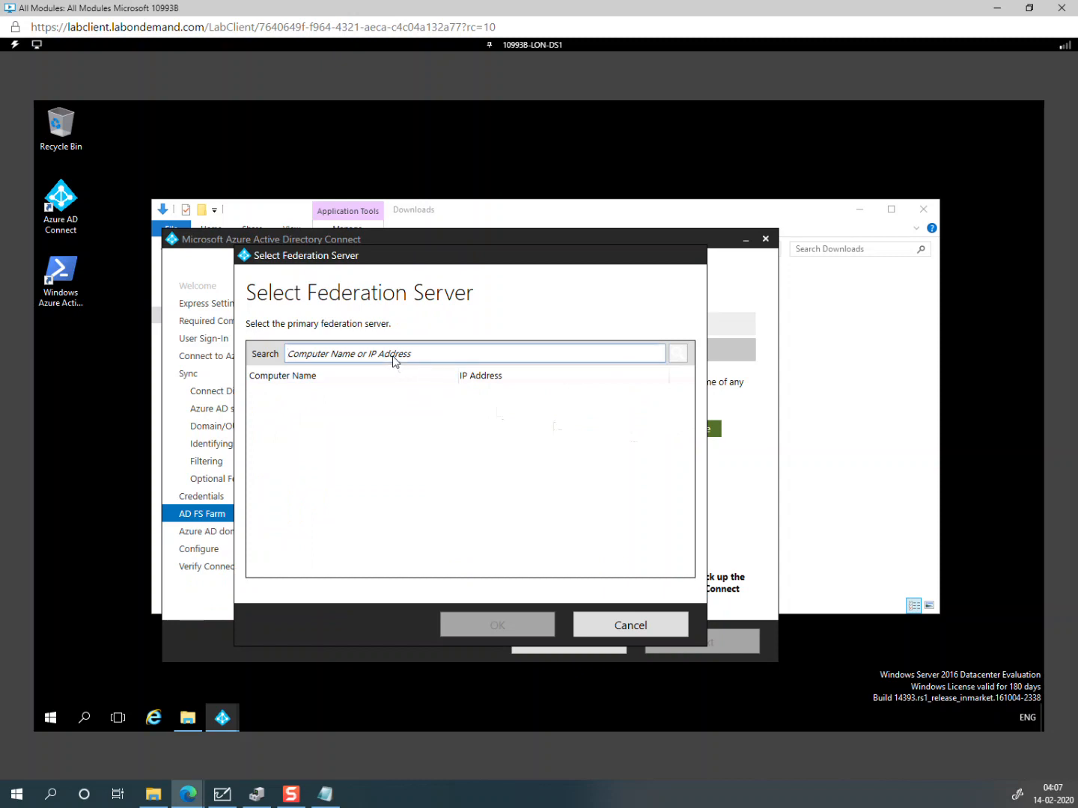
{"action": "type", "text": "lo"}
{"action": "left_click", "coordinate": [678, 353]}
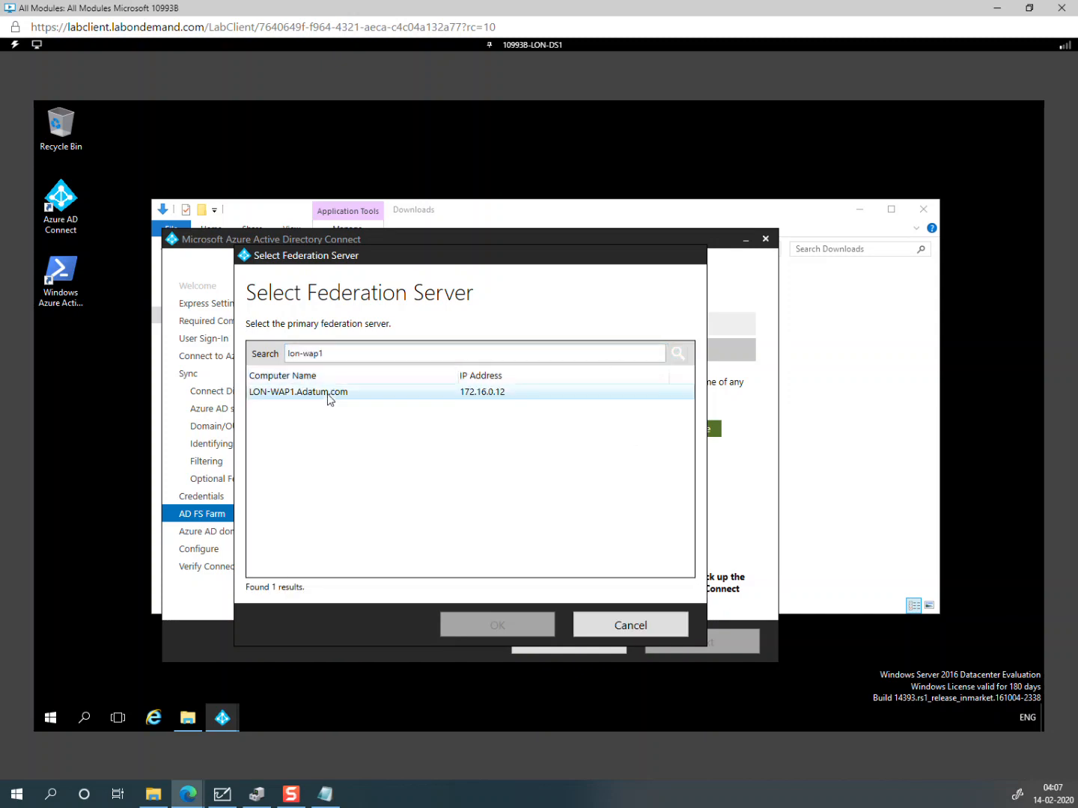
{"action": "left_click", "coordinate": [326, 393]}
{"action": "left_click", "coordinate": [476, 632]}
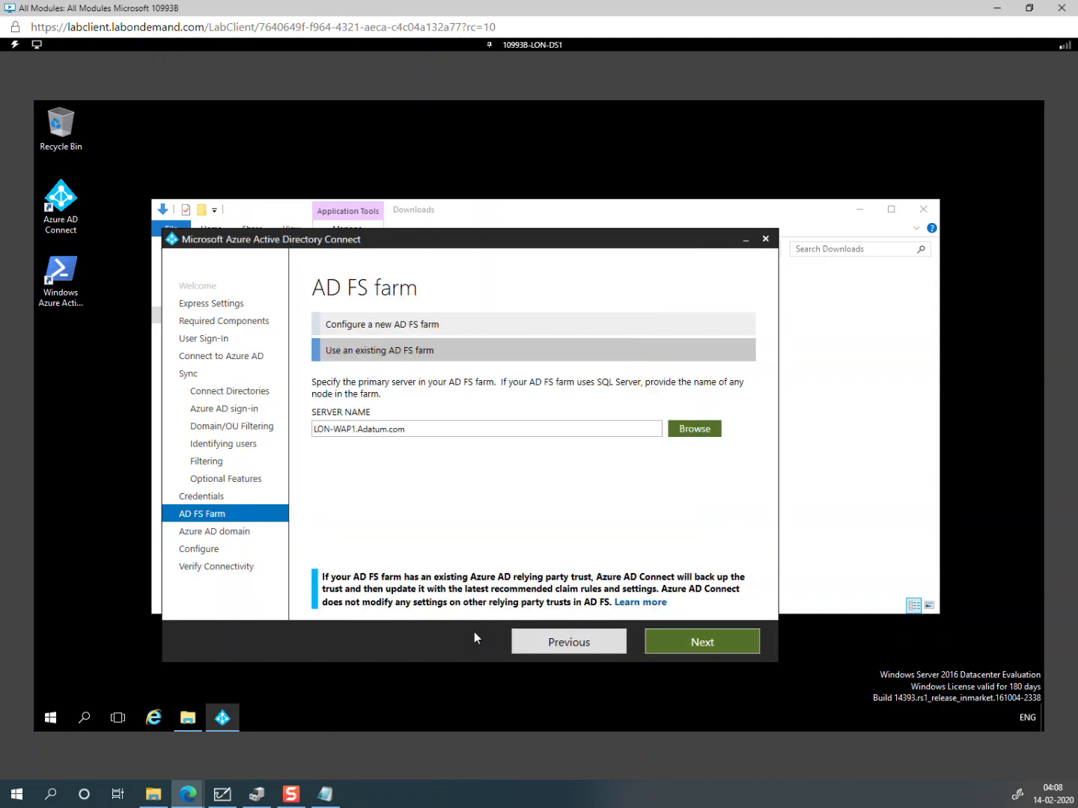
{"action": "left_click", "coordinate": [711, 650]}
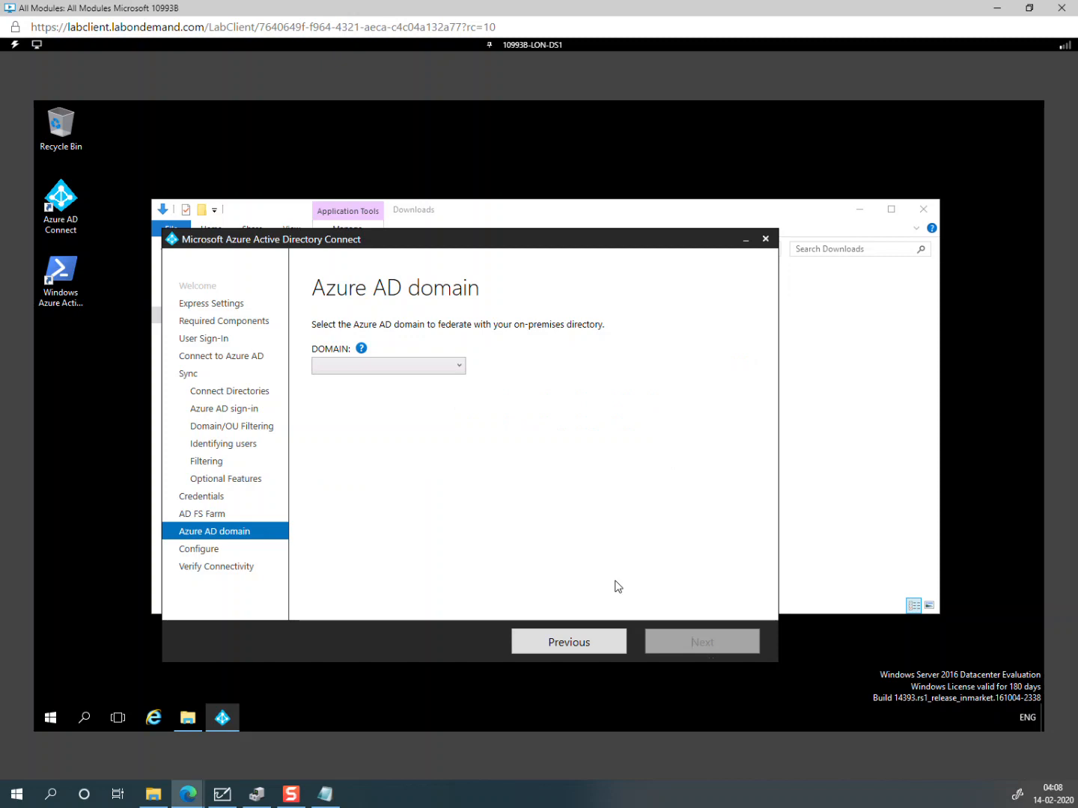
Step: Federate the companyee4247.onelearndns.com domain and begin installing the configuration
{"action": "left_click", "coordinate": [424, 371]}
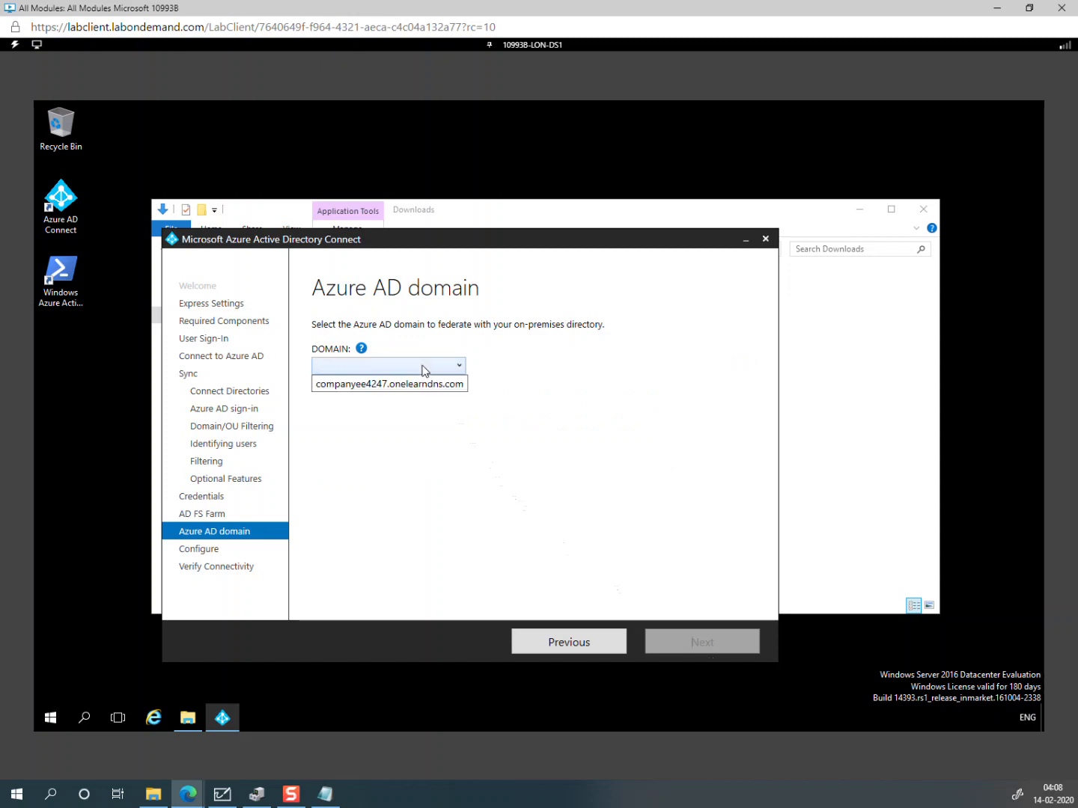
{"action": "left_click", "coordinate": [422, 384]}
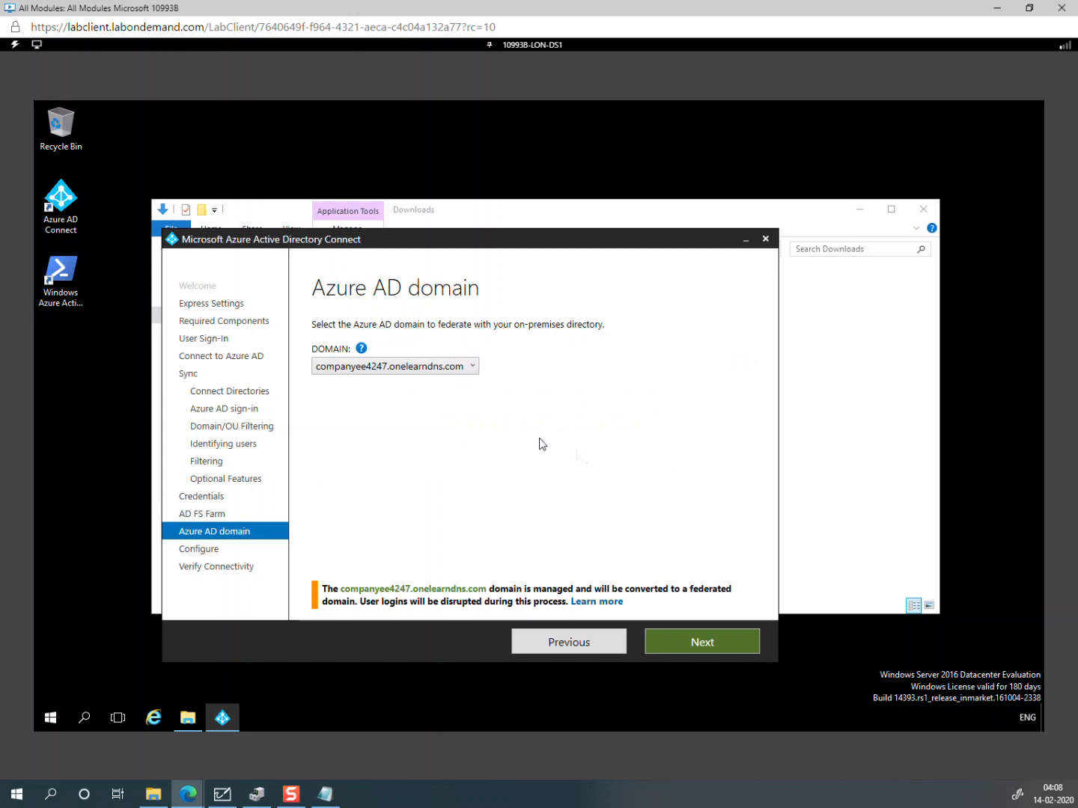
{"action": "left_click", "coordinate": [686, 642]}
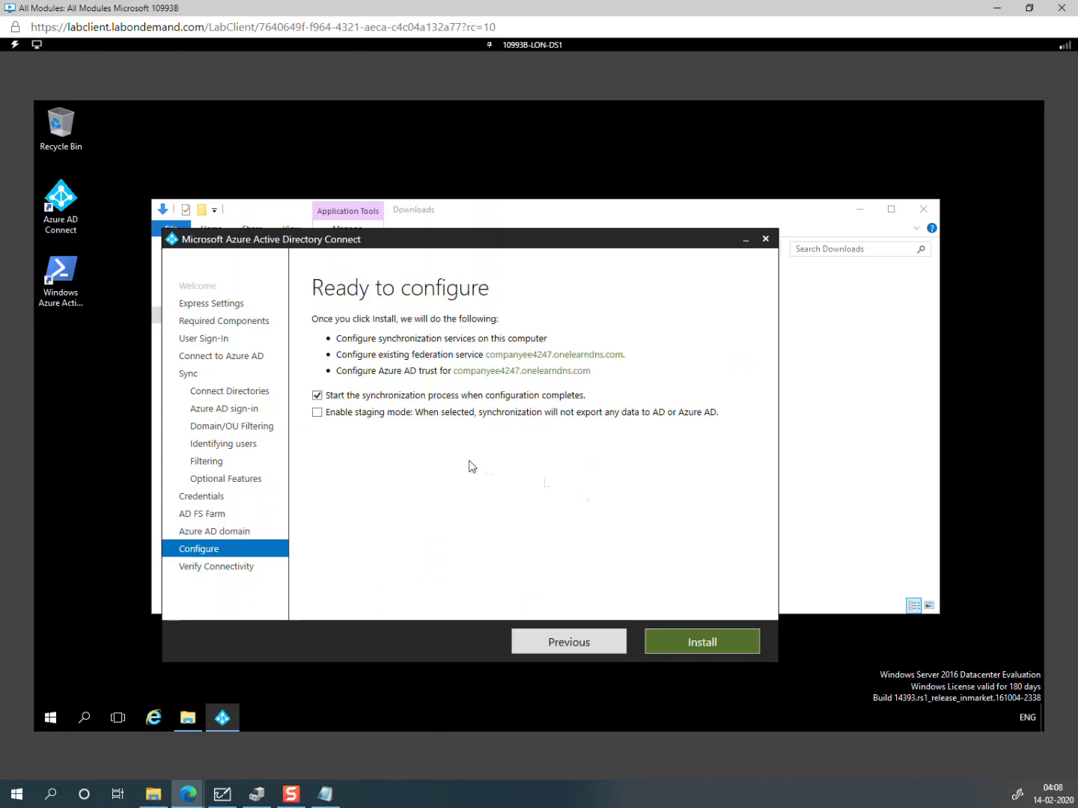
{"action": "left_click", "coordinate": [690, 641]}
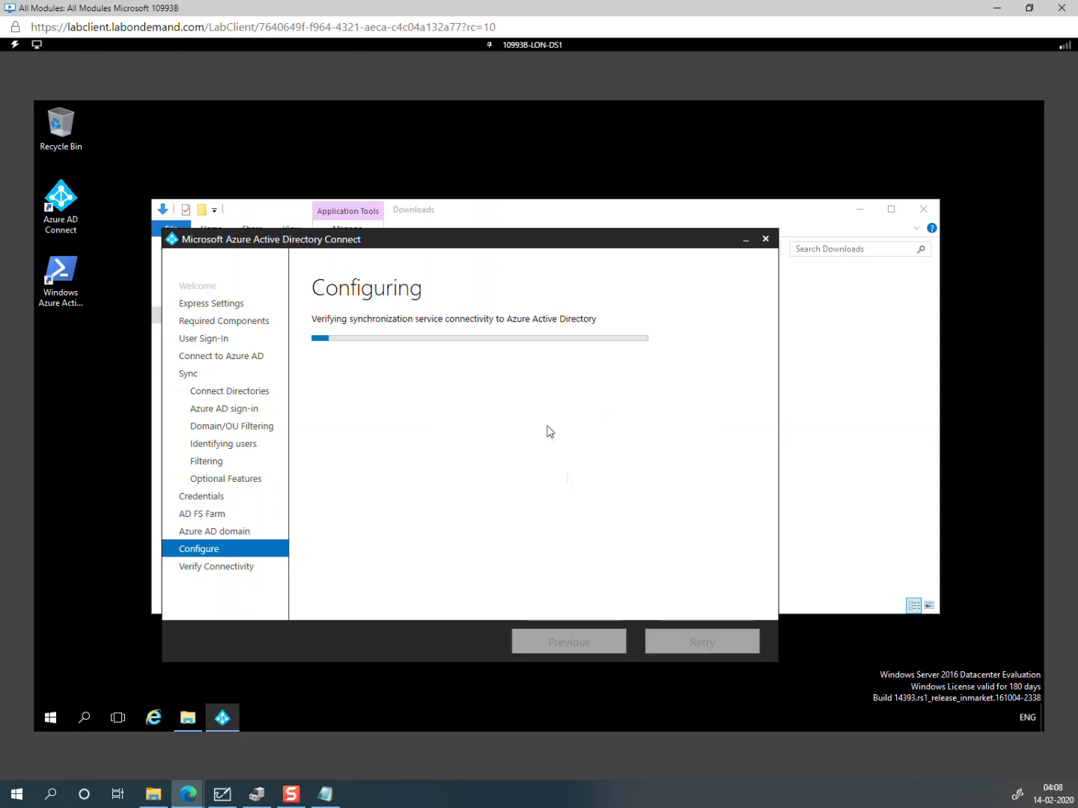
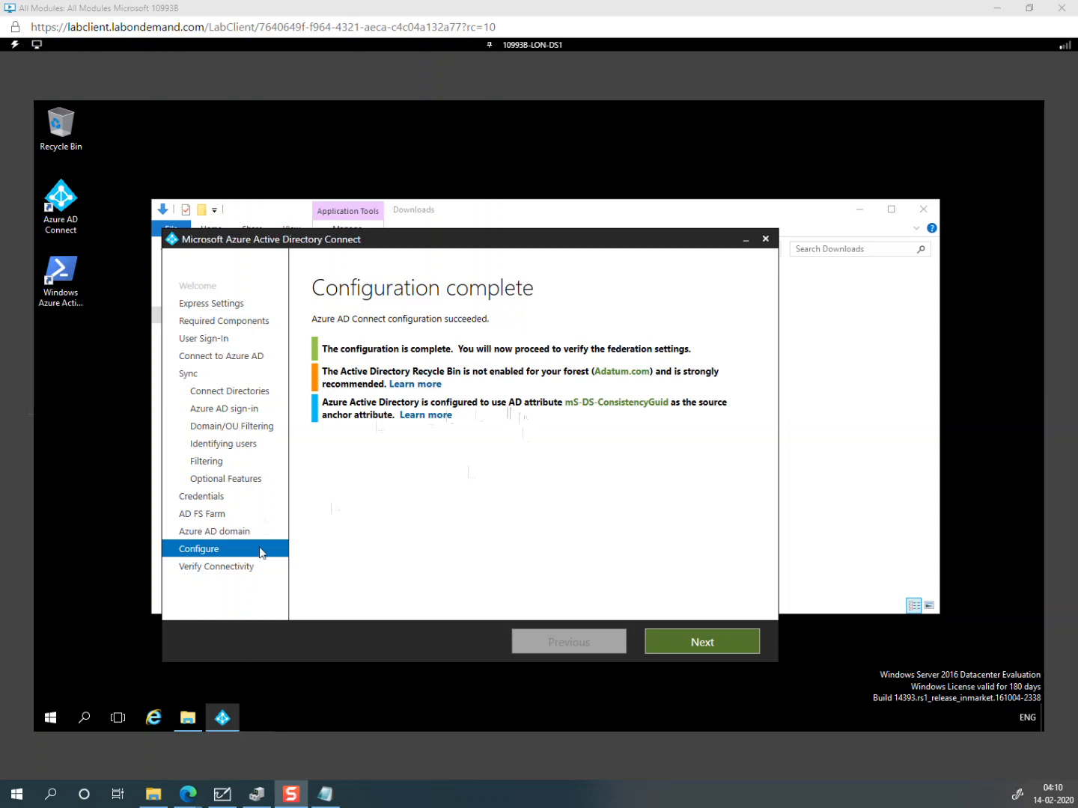
Step: Verify federation connectivity with extranet DNS confirmed, exposing intranet DNS and extranet metadata errors
{"action": "left_click", "coordinate": [713, 641]}
{"action": "left_click", "coordinate": [713, 642]}
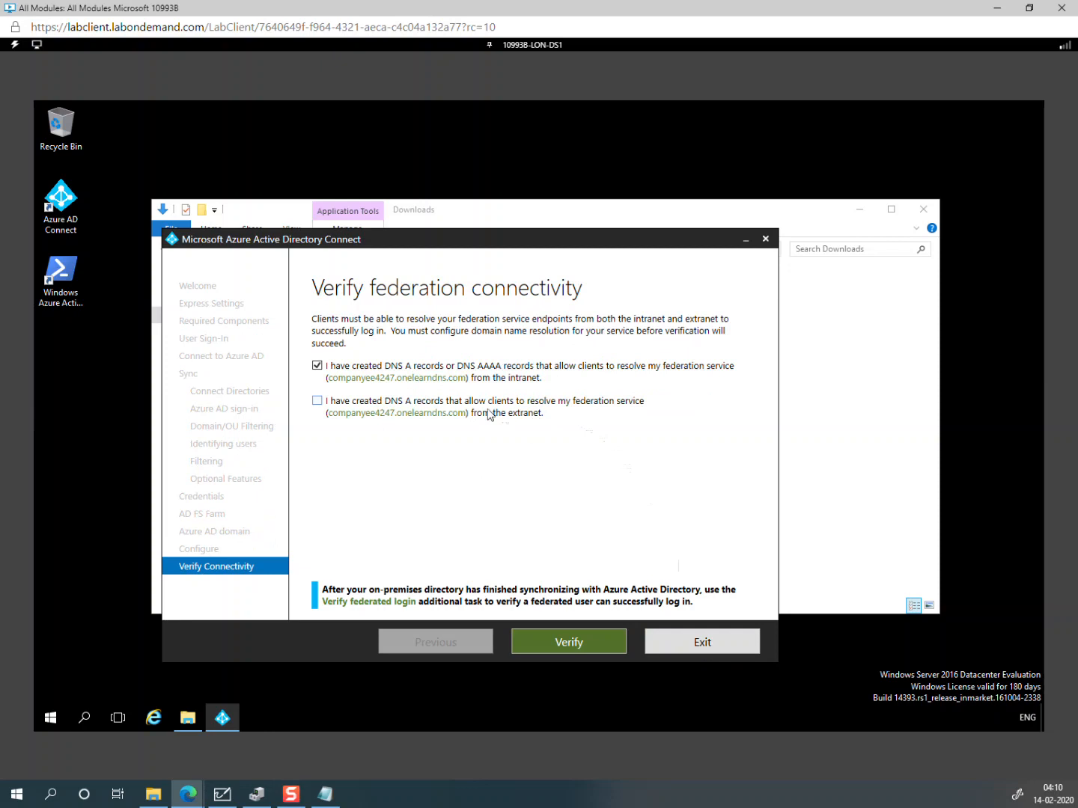
{"action": "left_click", "coordinate": [464, 402]}
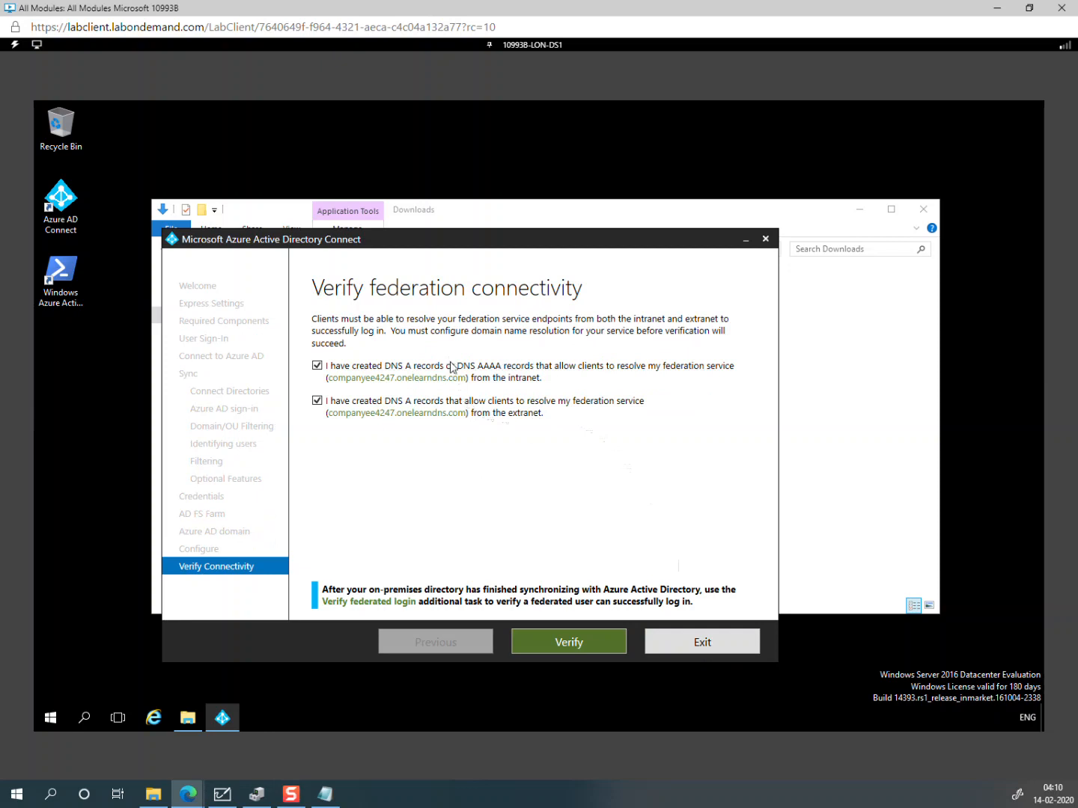
{"action": "left_click", "coordinate": [576, 647]}
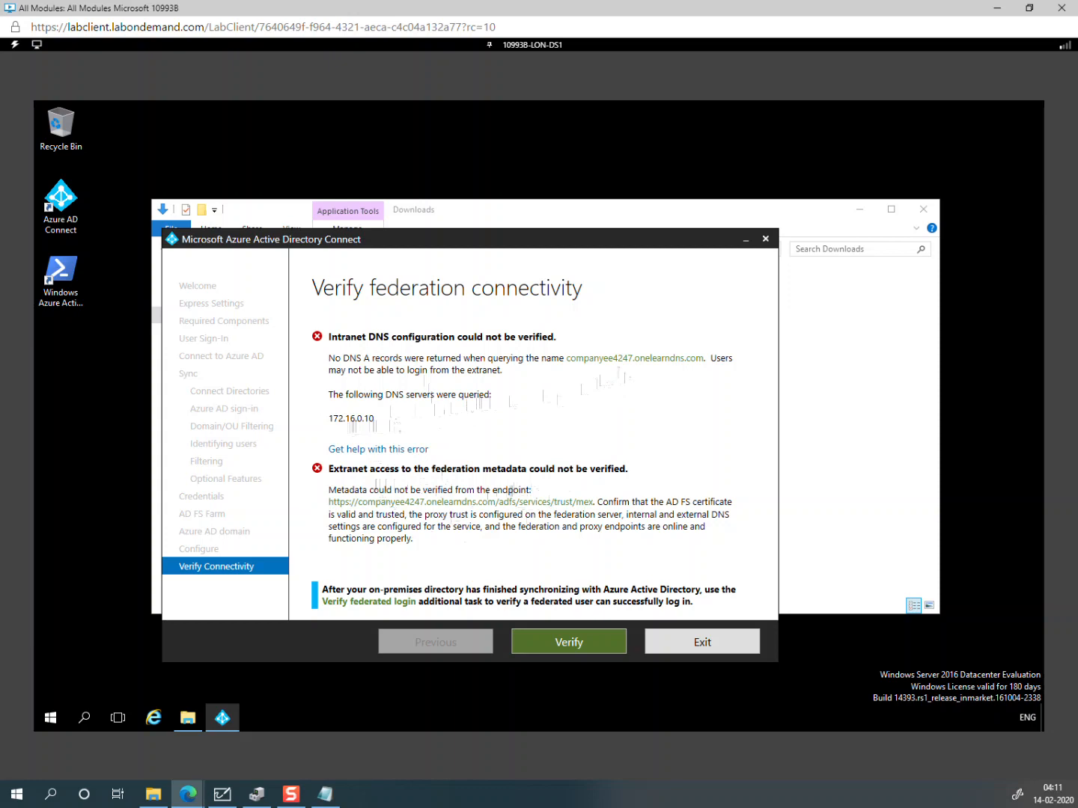
{"action": "left_click", "coordinate": [552, 45]}
Step: Switch the lab to LON-DC1 and bring its DNS Manager window forward
{"action": "left_click", "coordinate": [374, 140]}
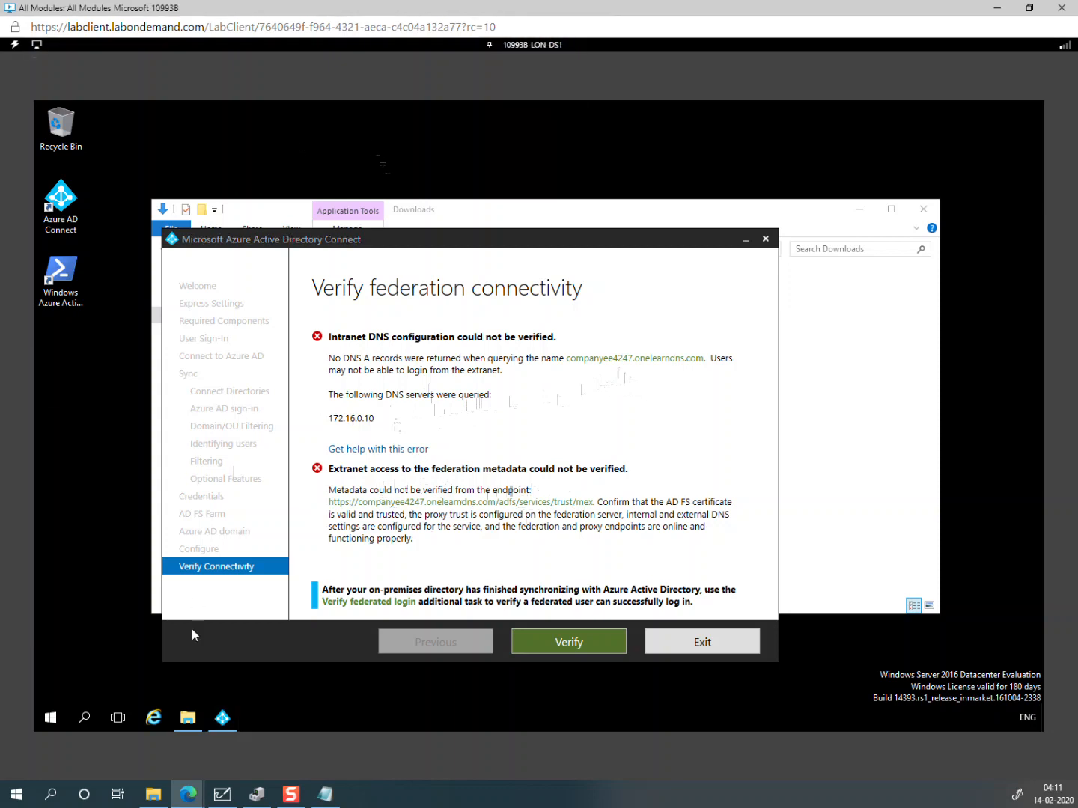
{"action": "mouse_move", "coordinate": [185, 731]}
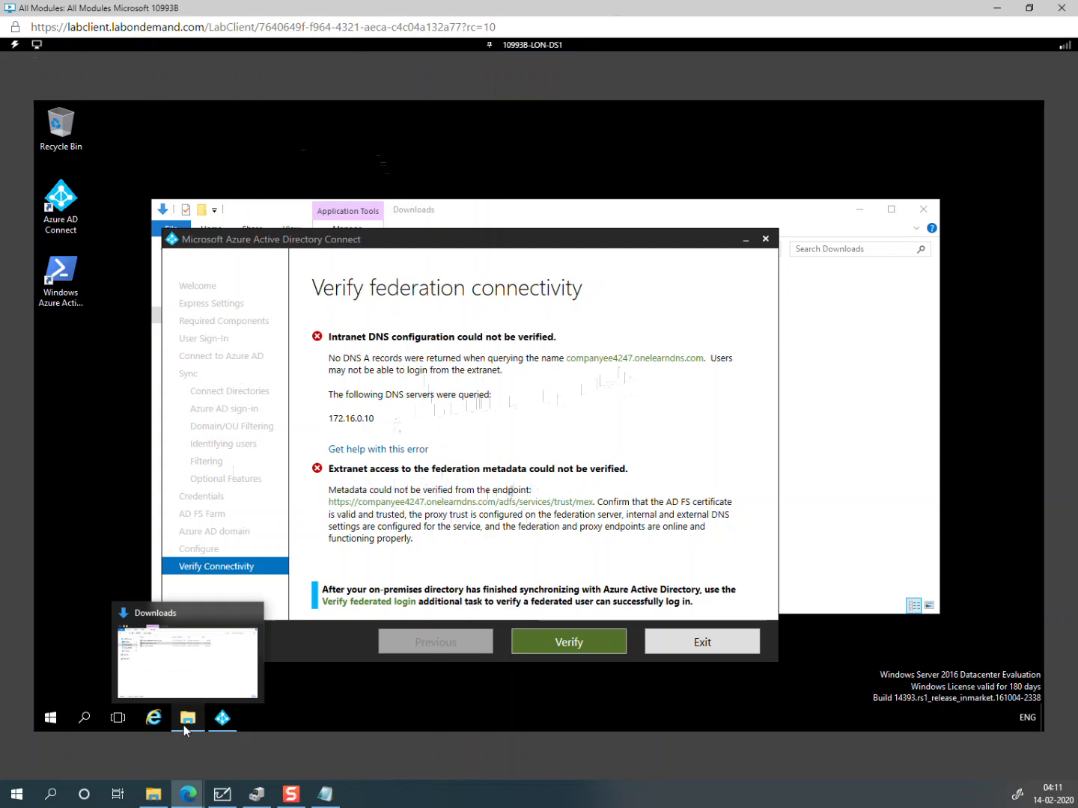
{"action": "left_click", "coordinate": [179, 729]}
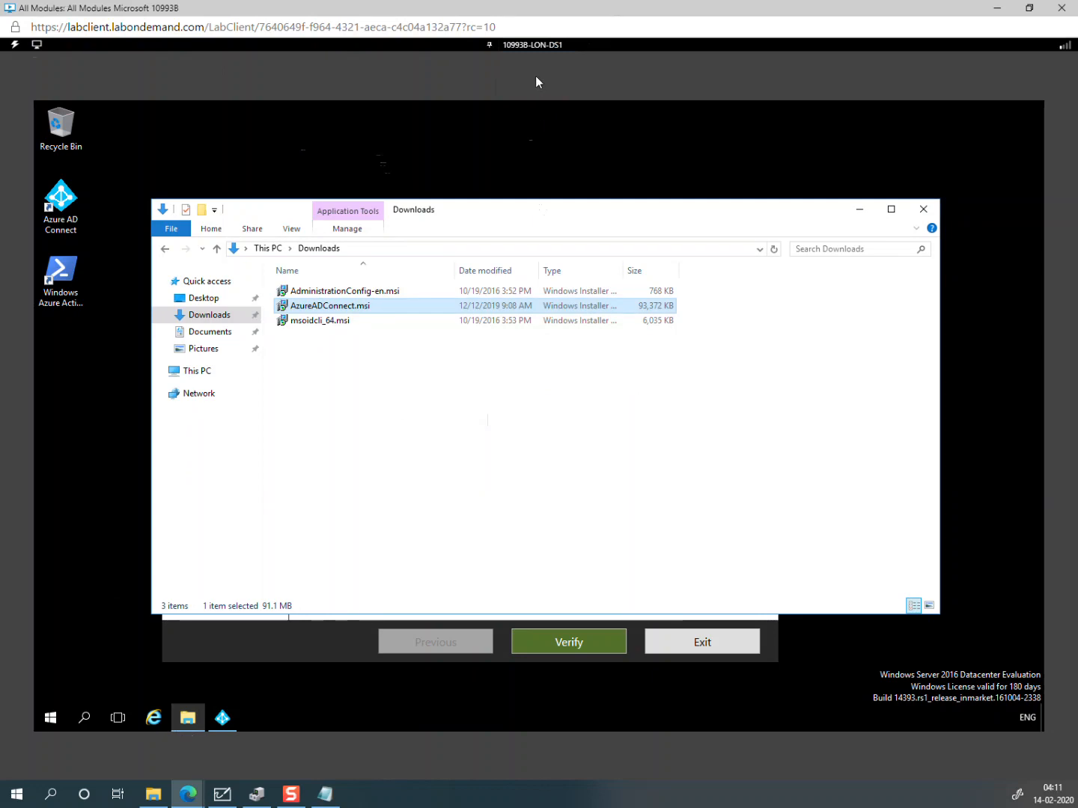
{"action": "left_click", "coordinate": [530, 47]}
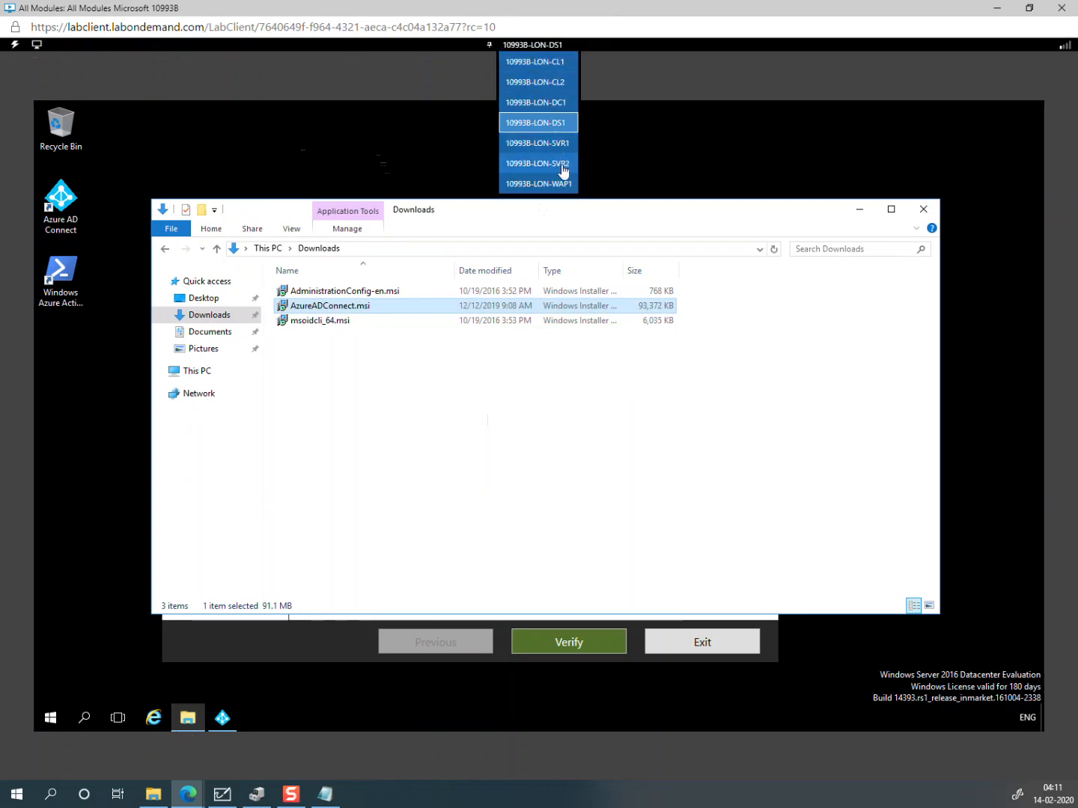
{"action": "left_click", "coordinate": [559, 103]}
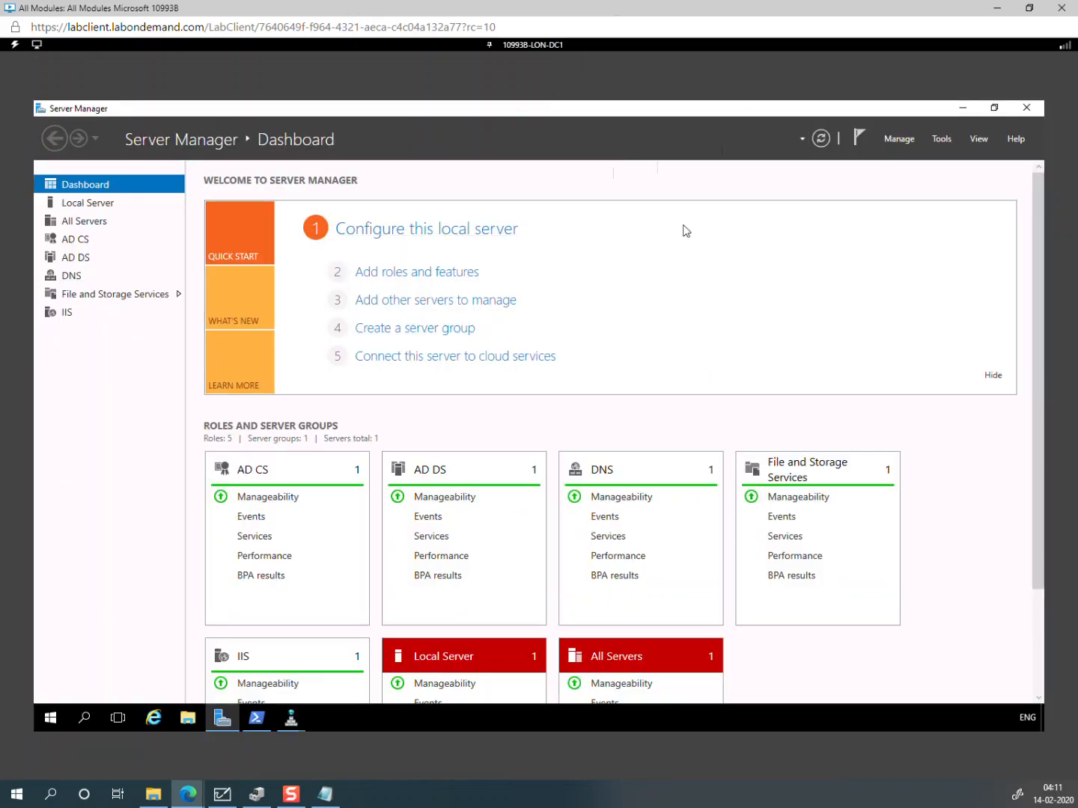
{"action": "left_click", "coordinate": [292, 723]}
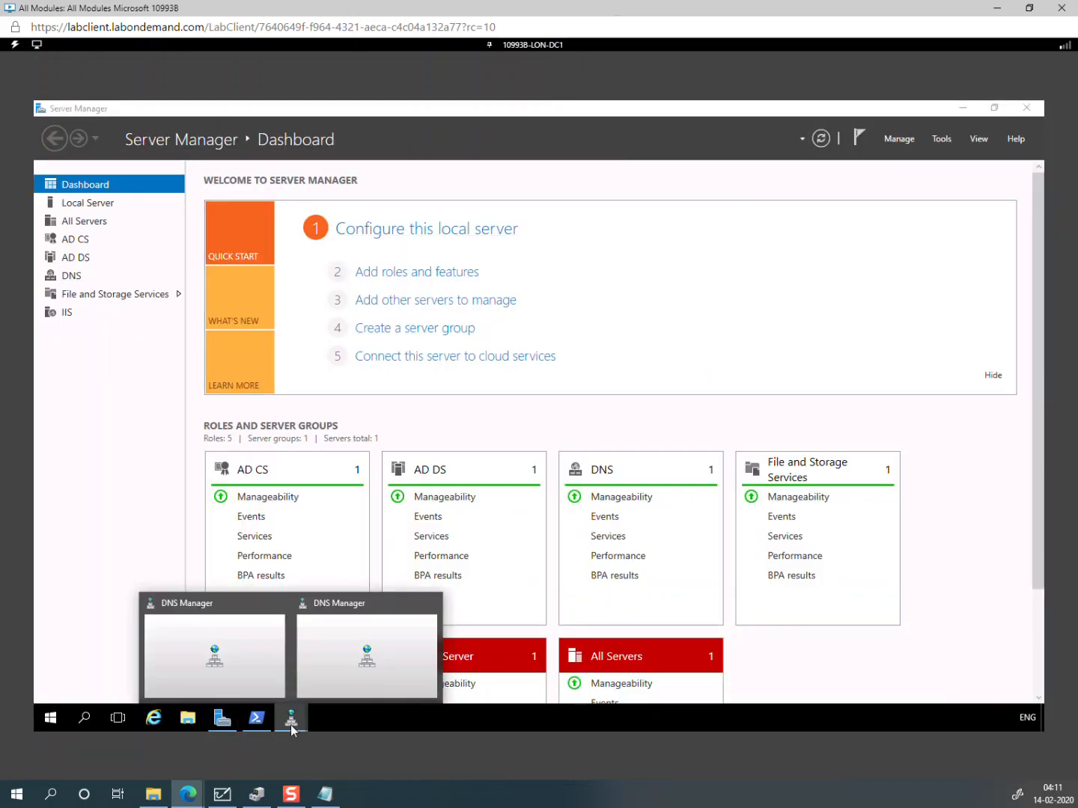
{"action": "left_click", "coordinate": [340, 676]}
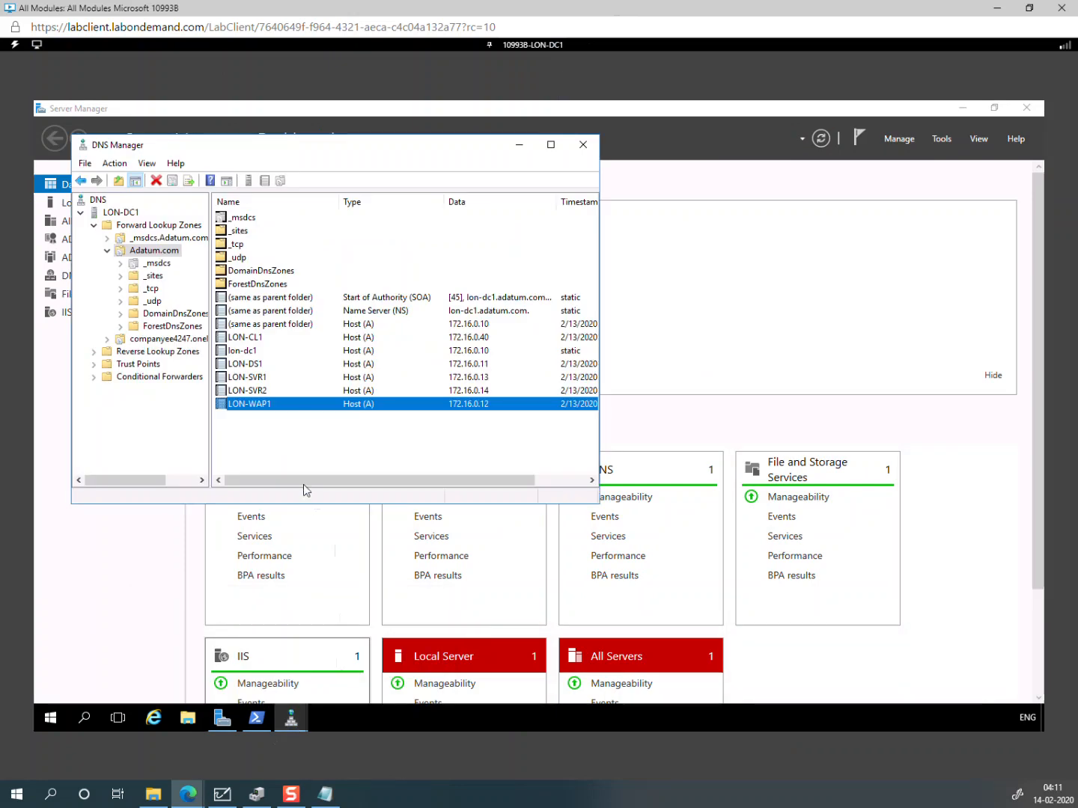
Step: Delete the adfs host record from the companyee4247.onelearndns.com zone
{"action": "left_click", "coordinate": [195, 341]}
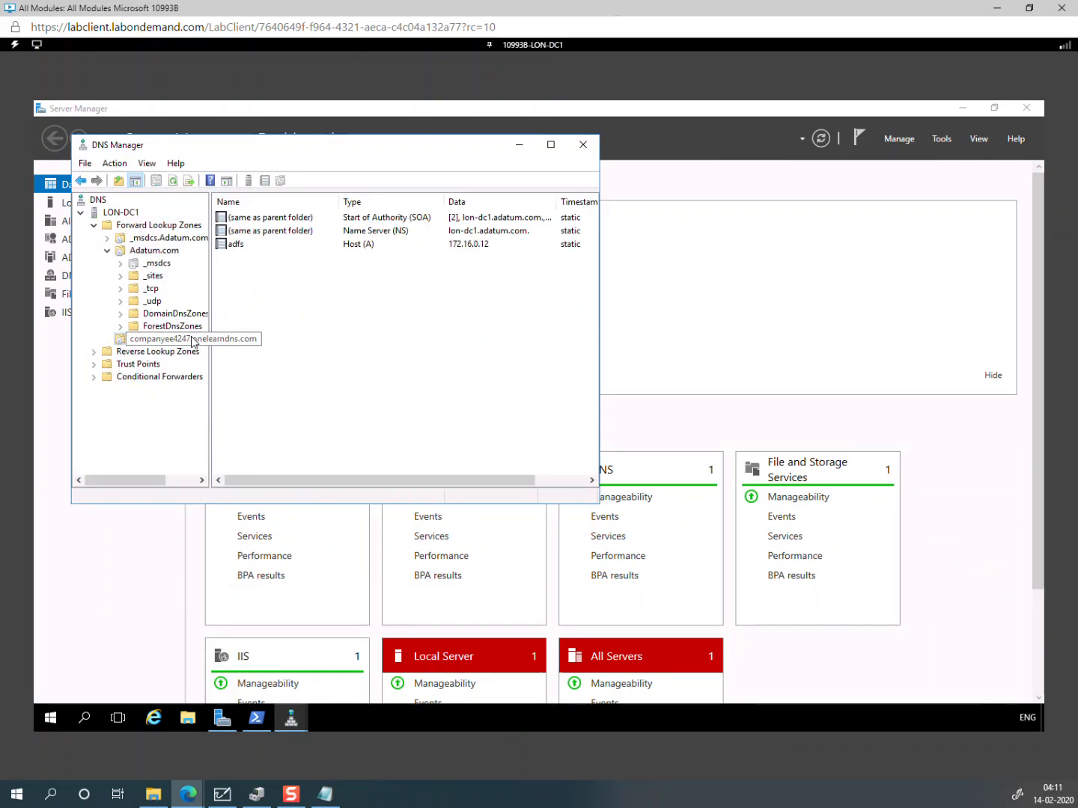
{"action": "left_click", "coordinate": [551, 145]}
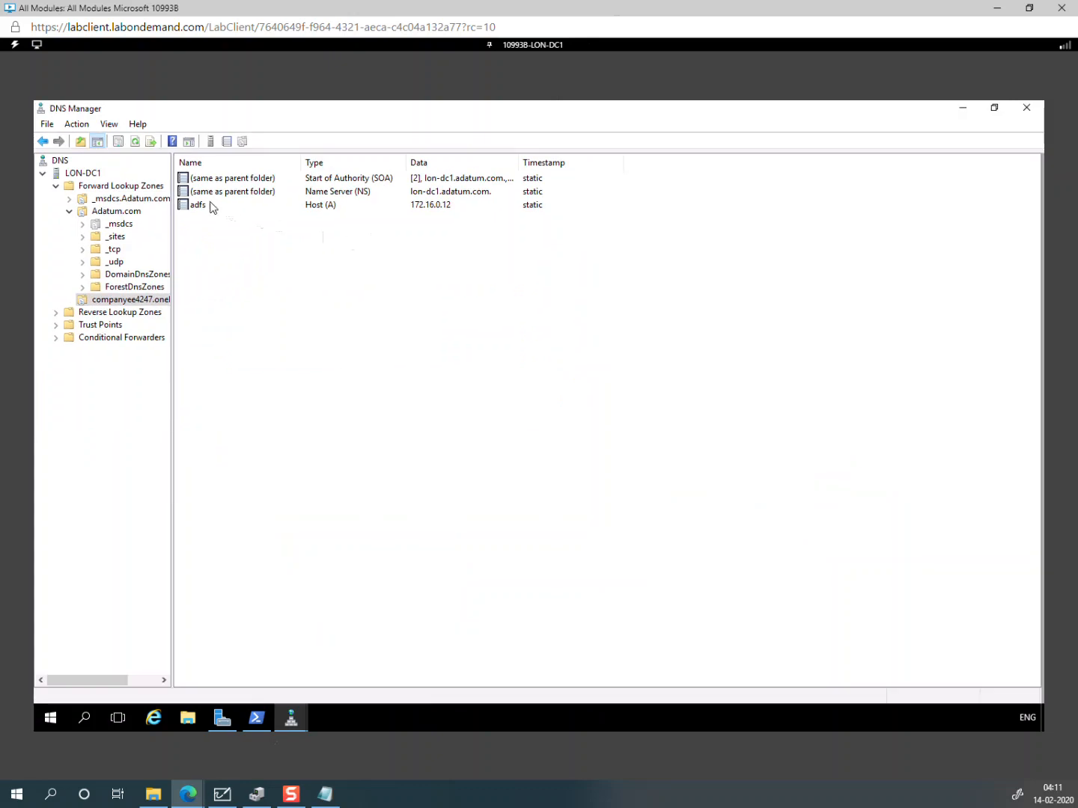
{"action": "right_click", "coordinate": [213, 211]}
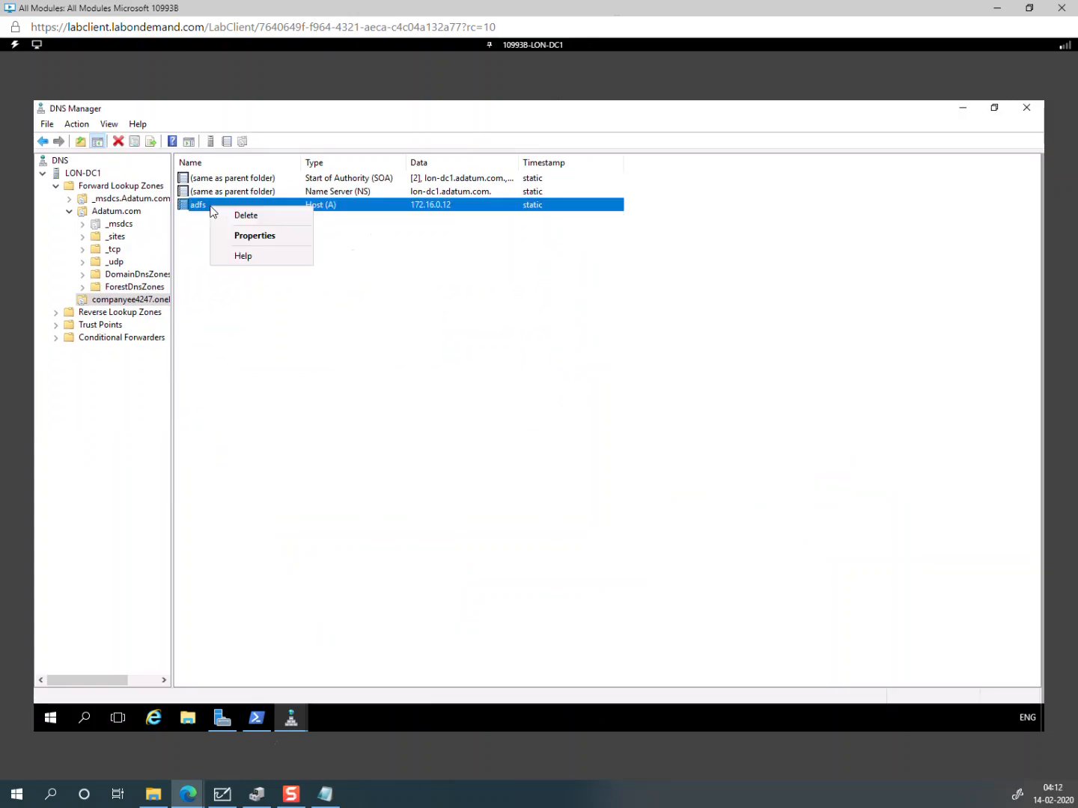
{"action": "left_click", "coordinate": [255, 216]}
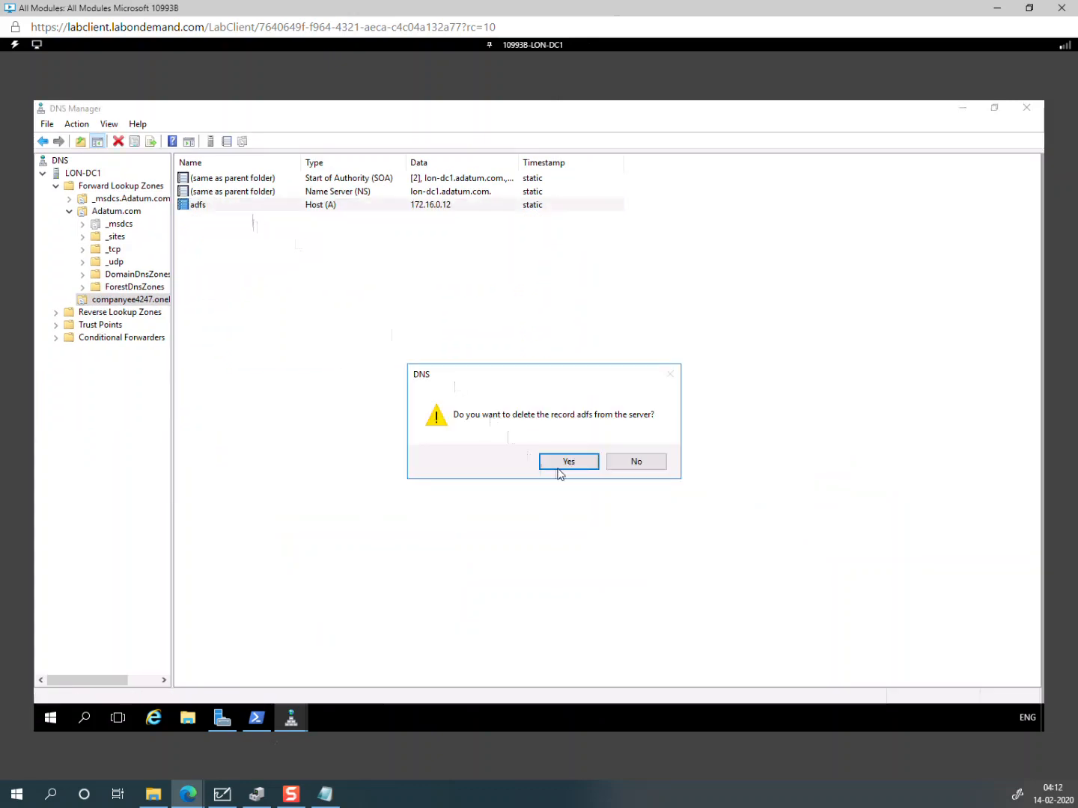
{"action": "left_click", "coordinate": [558, 473]}
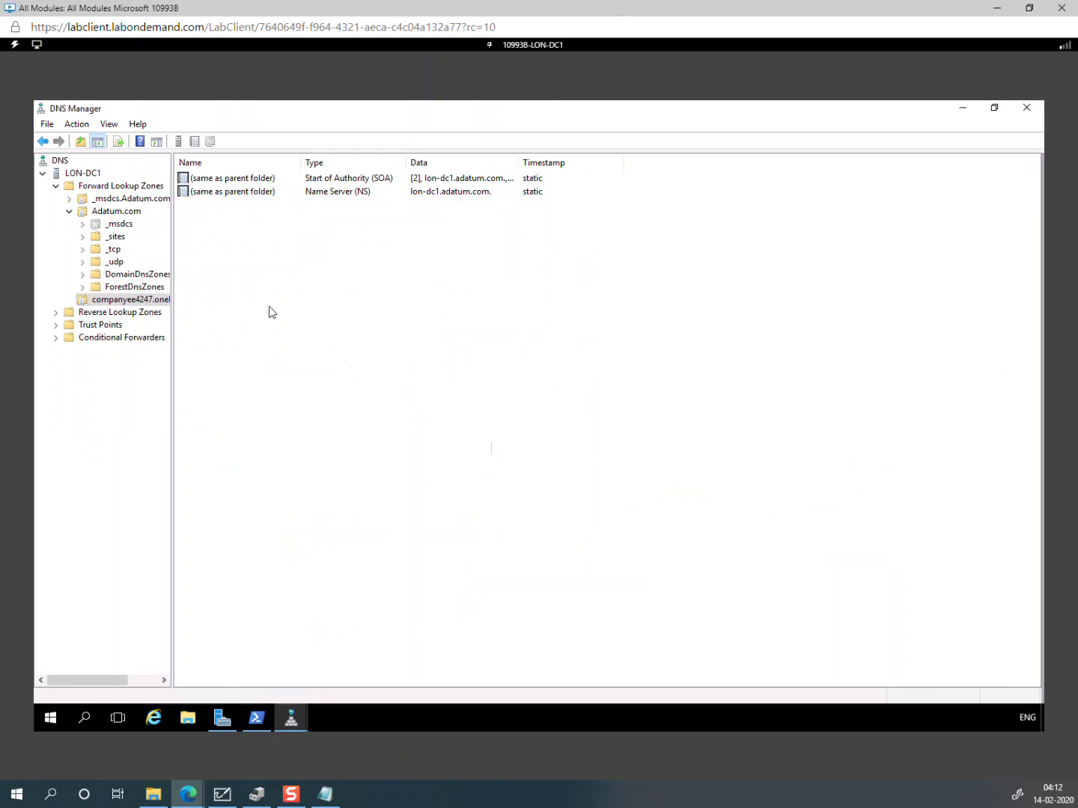
Step: Add a blank-name host (A) record pointing to 172.16.0.12 in the companyee4247.onelearndns.com zone
{"action": "right_click", "coordinate": [145, 300]}
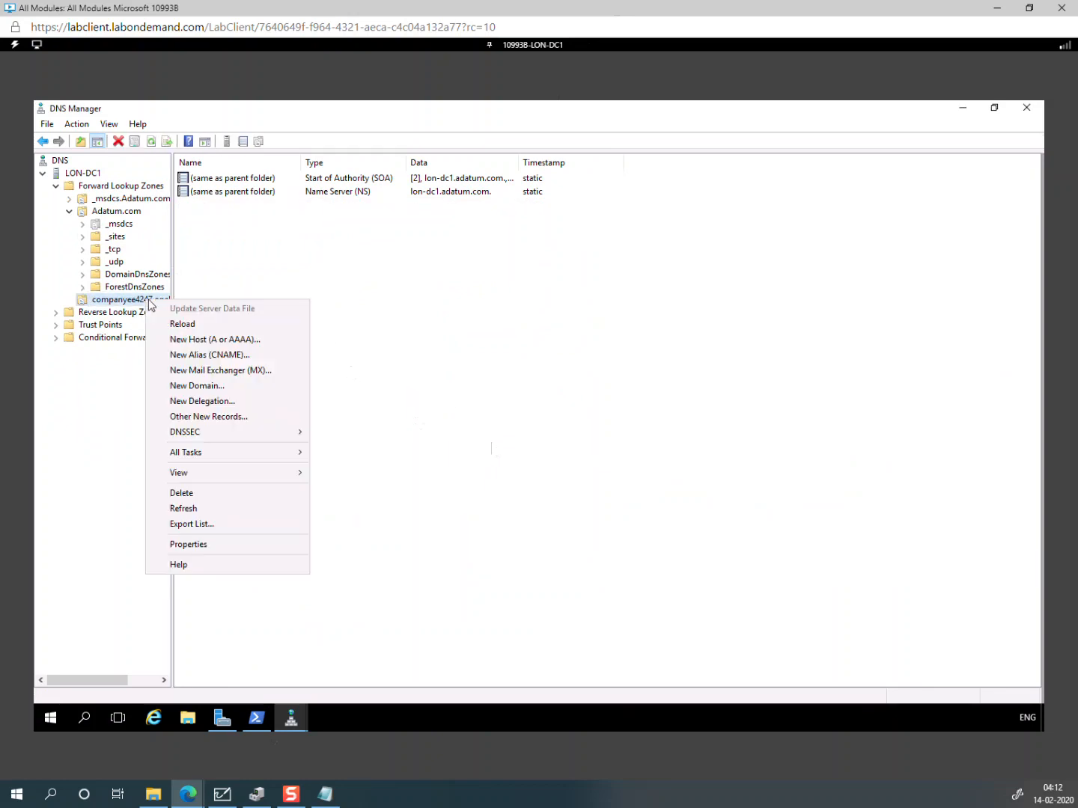
{"action": "left_click", "coordinate": [250, 341]}
{"action": "left_click", "coordinate": [478, 399]}
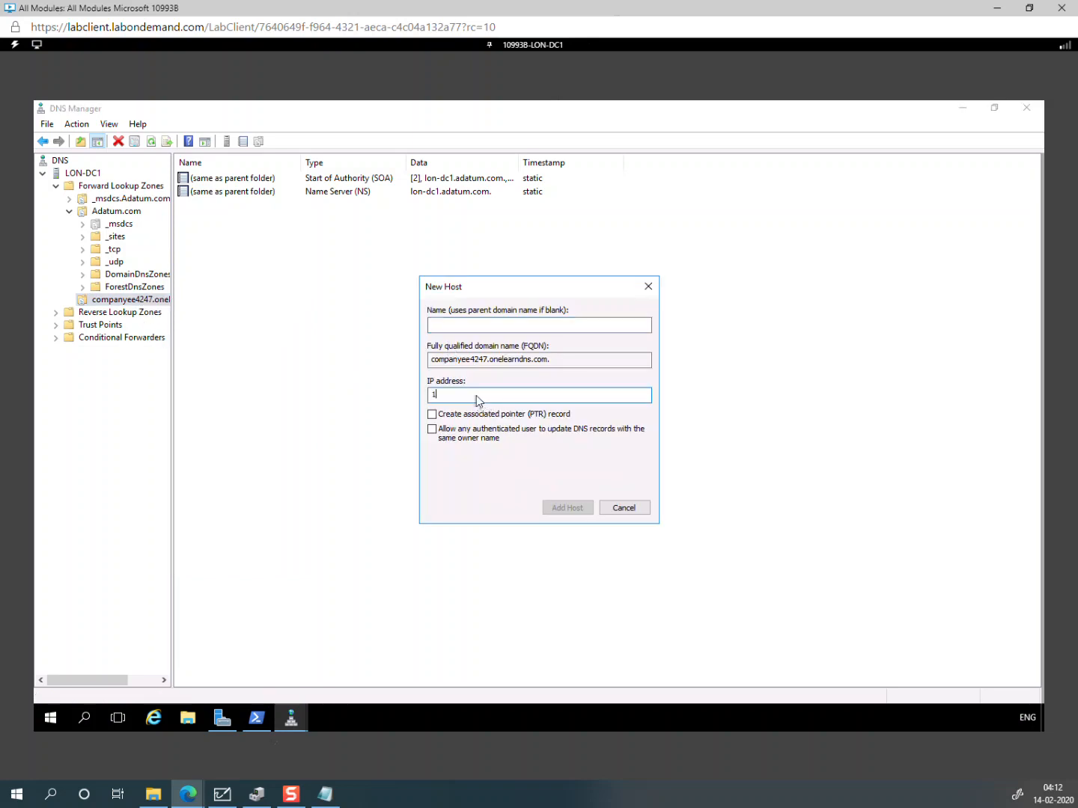
{"action": "type", "text": "172.16.0.12"}
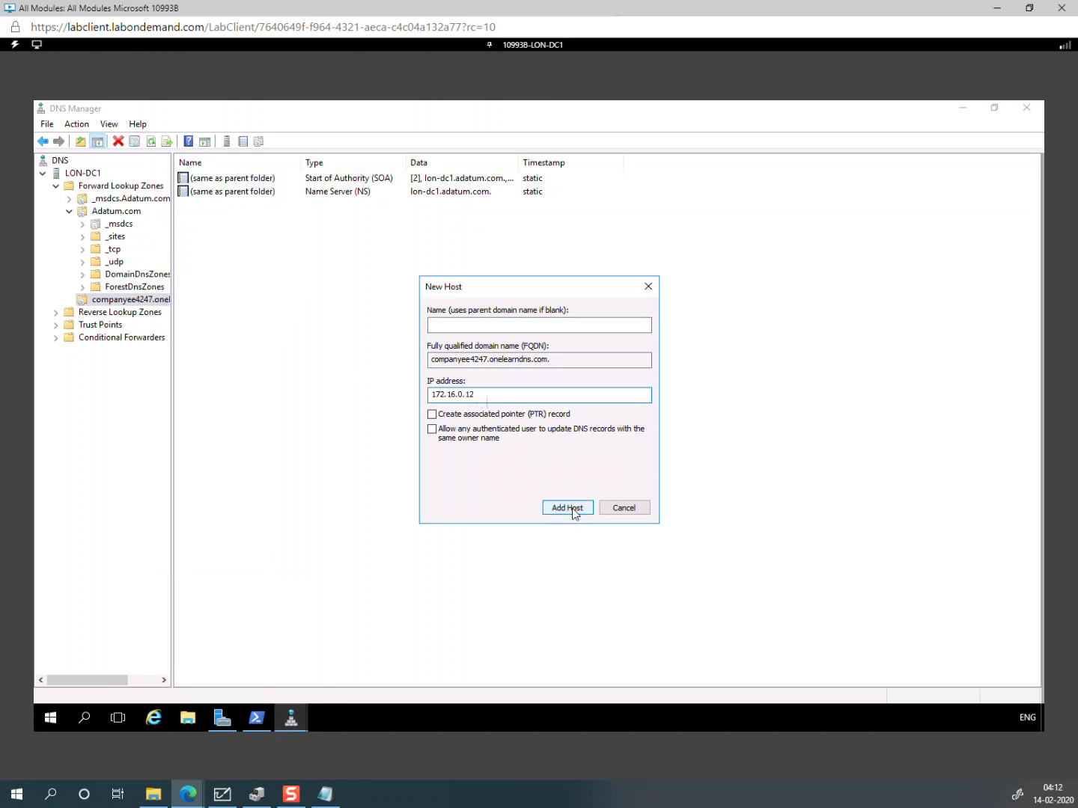
{"action": "left_click", "coordinate": [574, 509]}
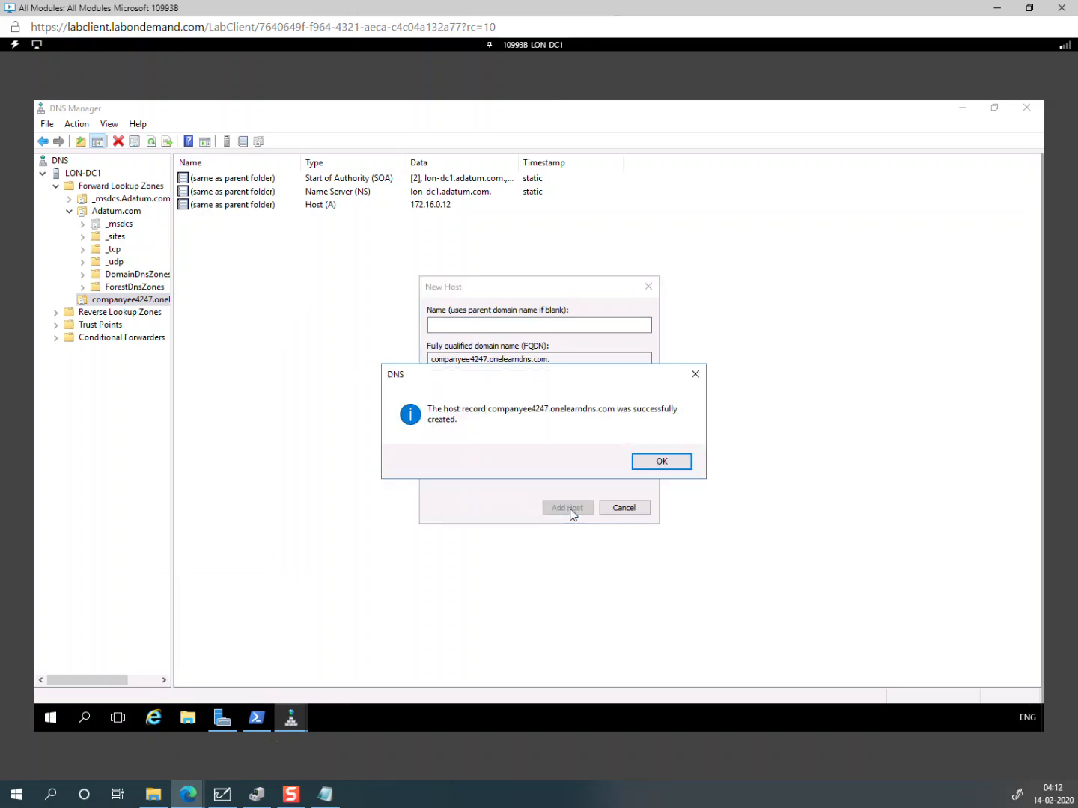
{"action": "left_click", "coordinate": [662, 462]}
{"action": "left_click", "coordinate": [623, 509]}
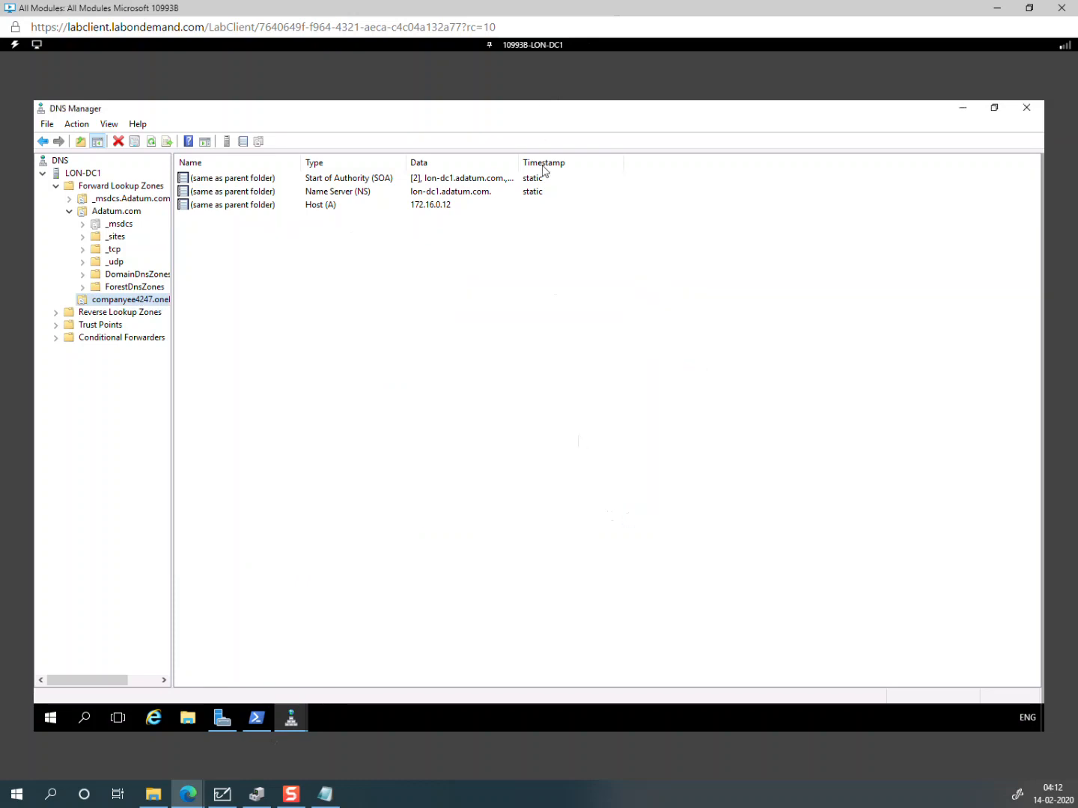
{"action": "left_click", "coordinate": [535, 47]}
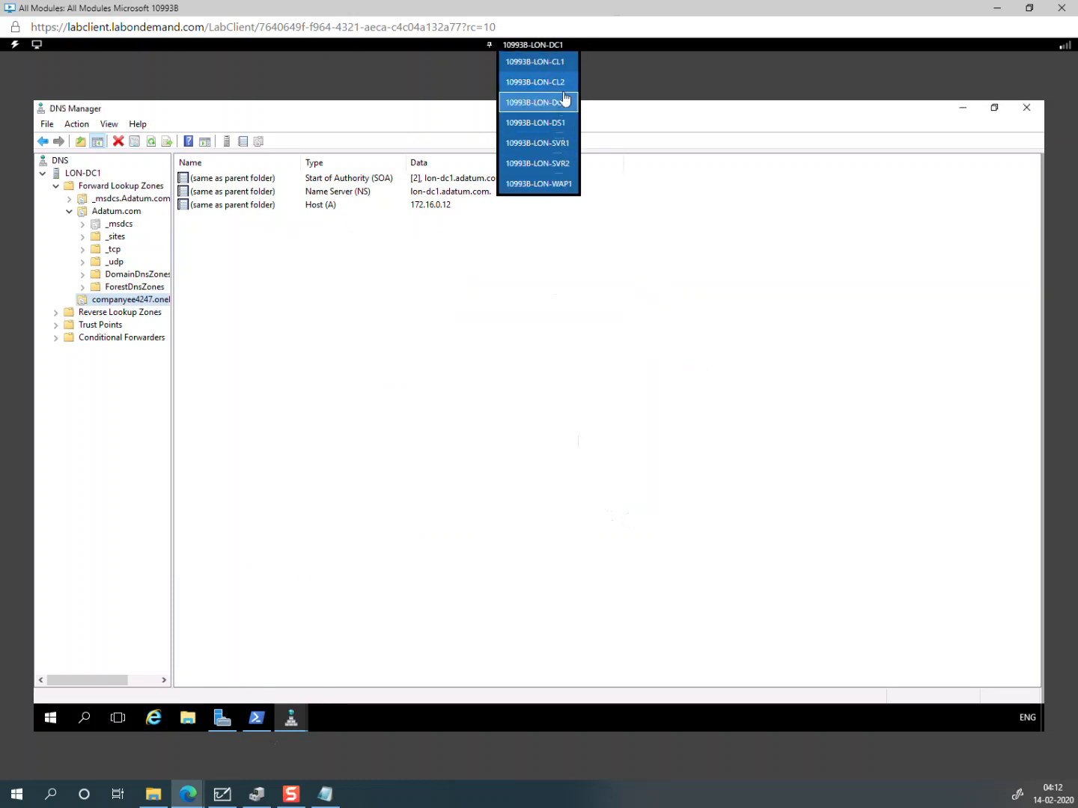
Step: Switch to LON-WAP1 and sign in as ADATUM\Administrator with the domain admin password
{"action": "left_click", "coordinate": [569, 186]}
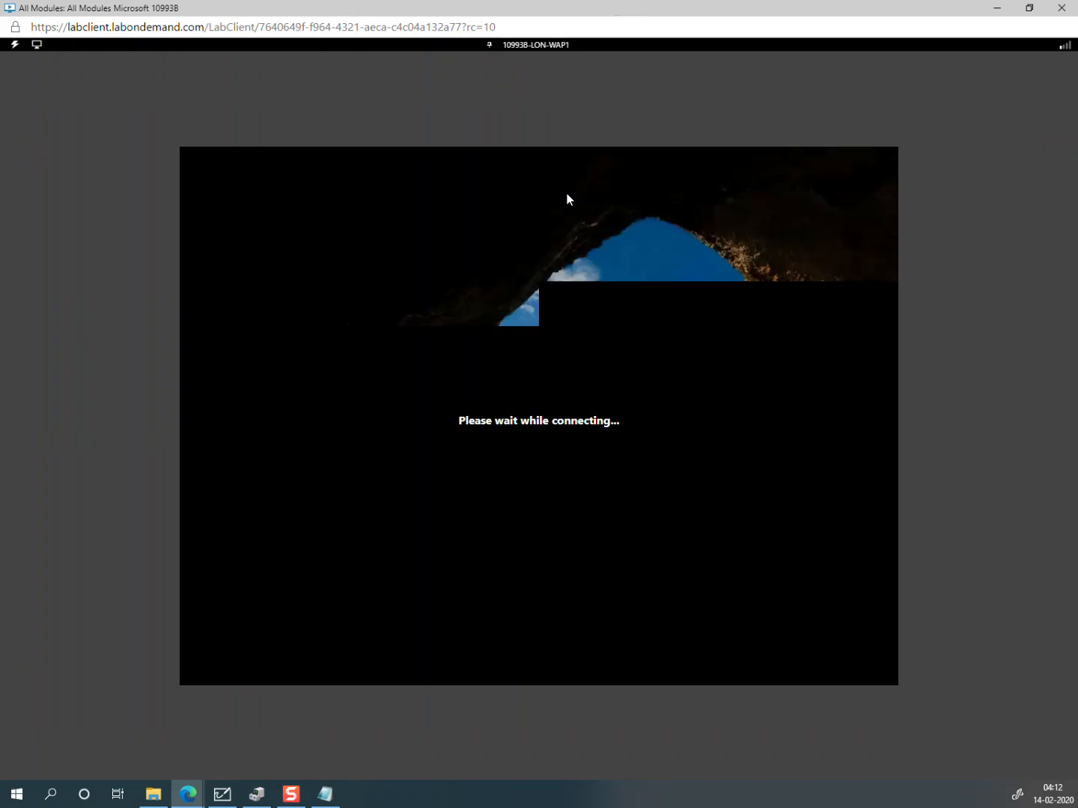
{"action": "left_click", "coordinate": [37, 45]}
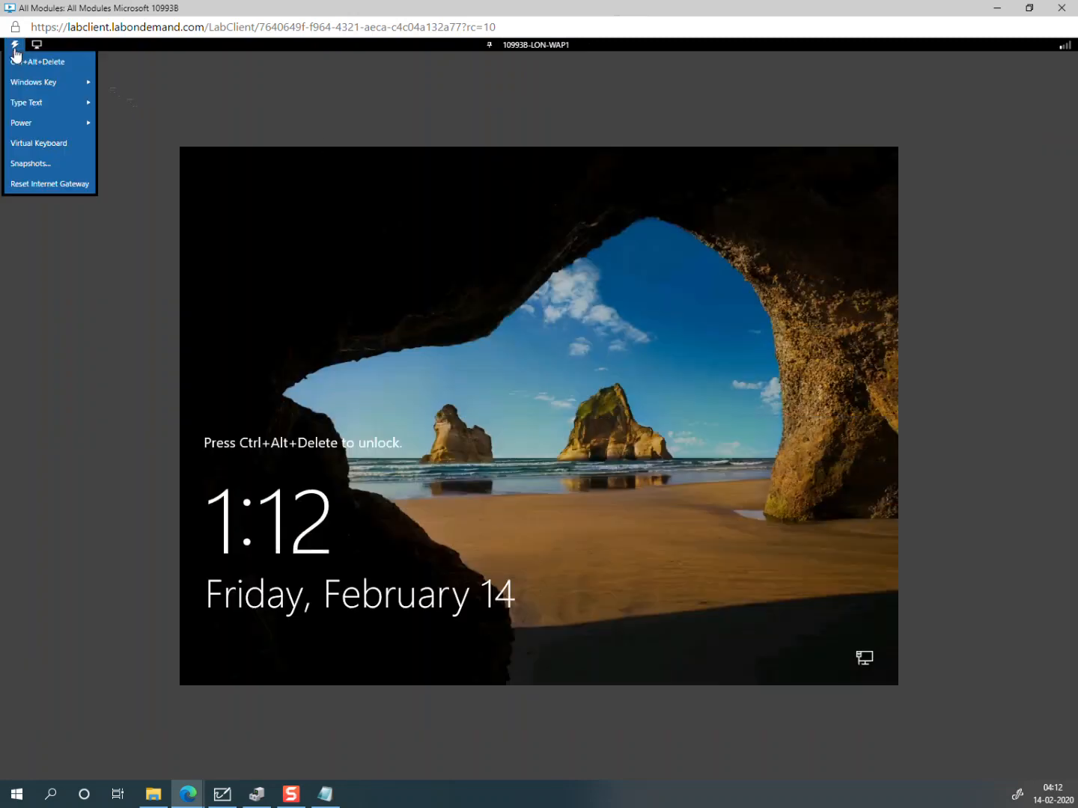
{"action": "left_click", "coordinate": [154, 114]}
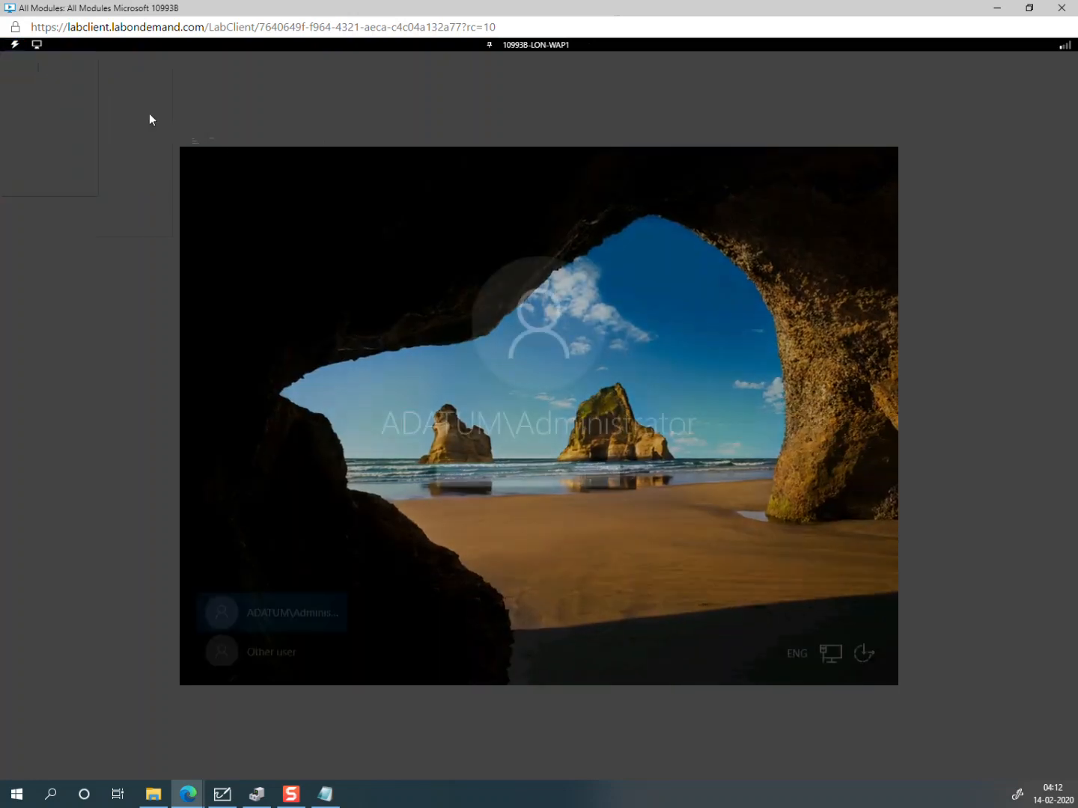
{"action": "left_click", "coordinate": [253, 653]}
{"action": "left_click", "coordinate": [313, 612]}
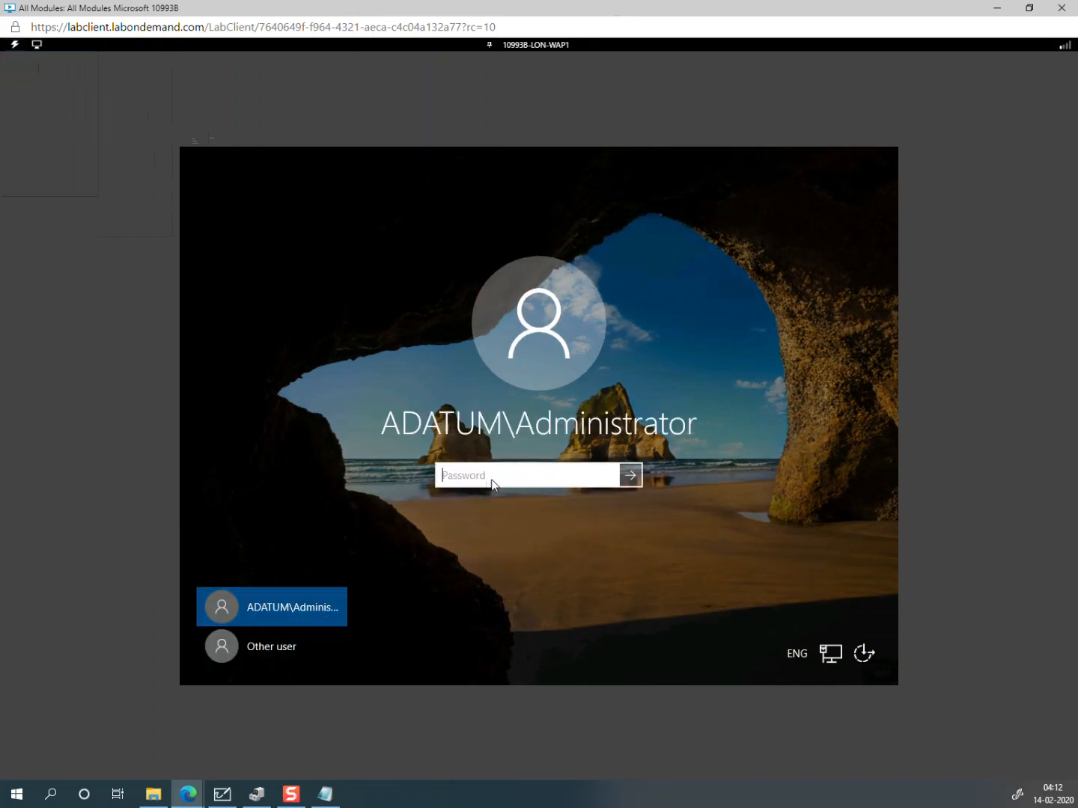
{"action": "type", "text": "Pa55w.rd"}
{"action": "key", "text": "Return"}
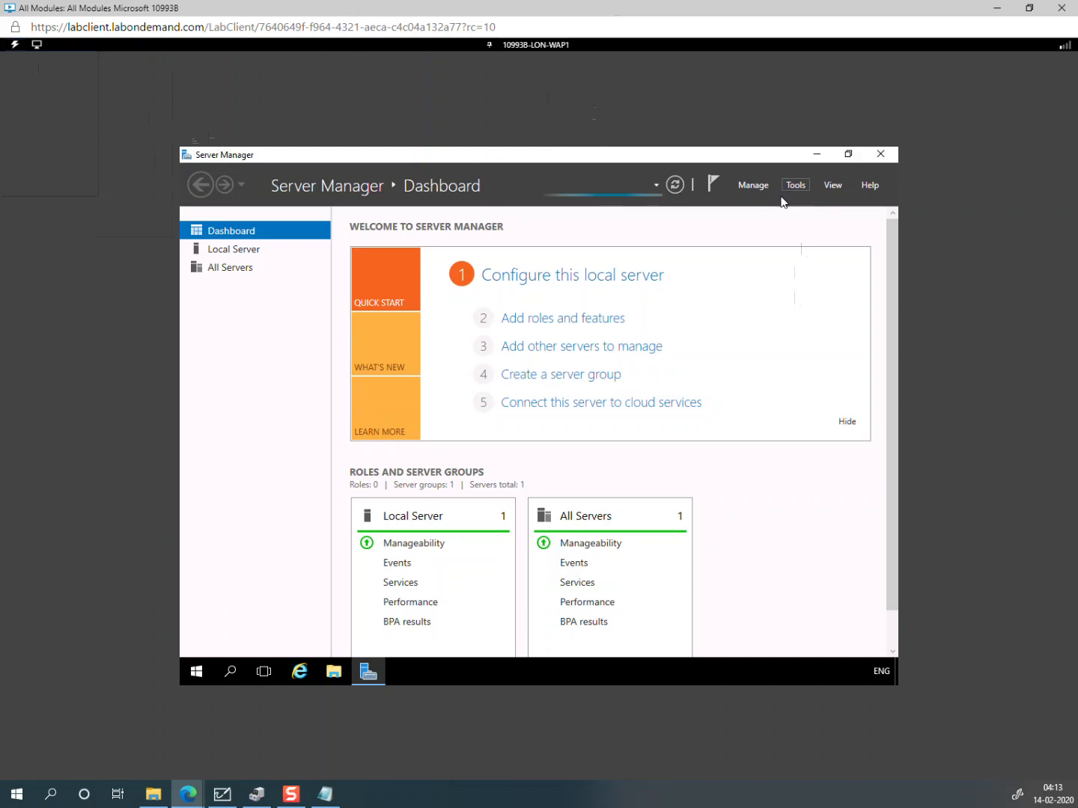
Step: Open DNS Manager from Server Manager's Tools menu on LON-WAP1 and restore its window
{"action": "left_click", "coordinate": [796, 187]}
{"action": "left_click", "coordinate": [800, 191]}
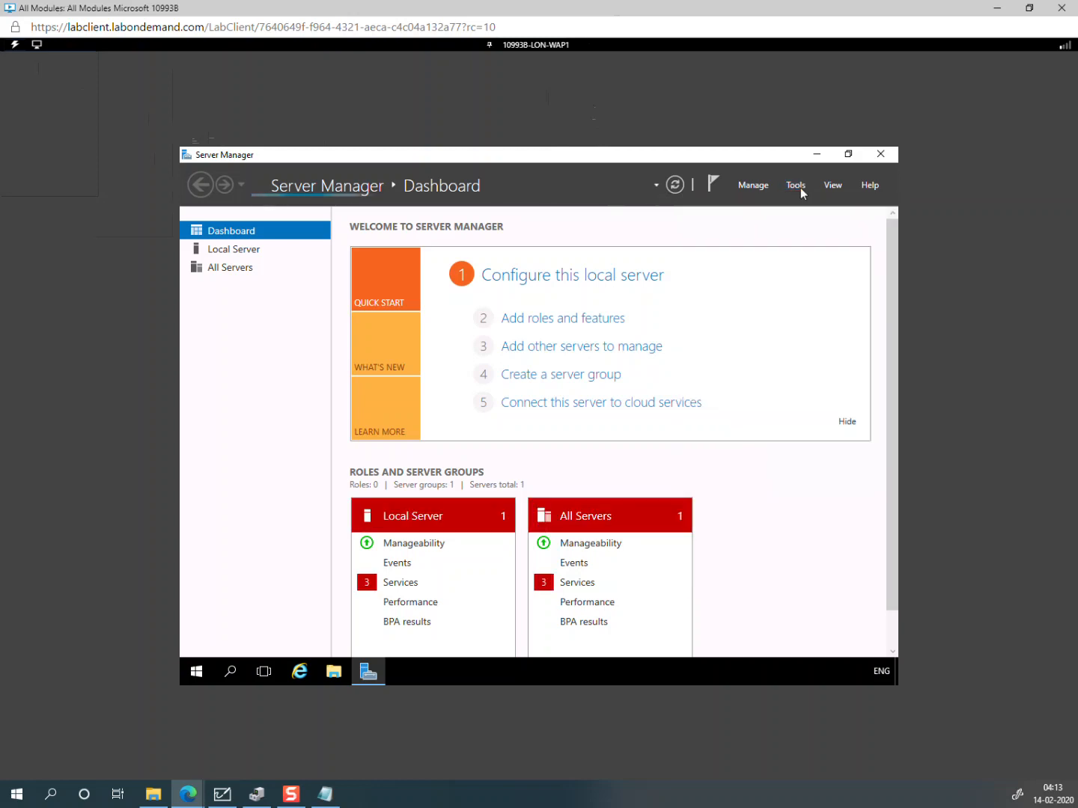
{"action": "left_click", "coordinate": [798, 192]}
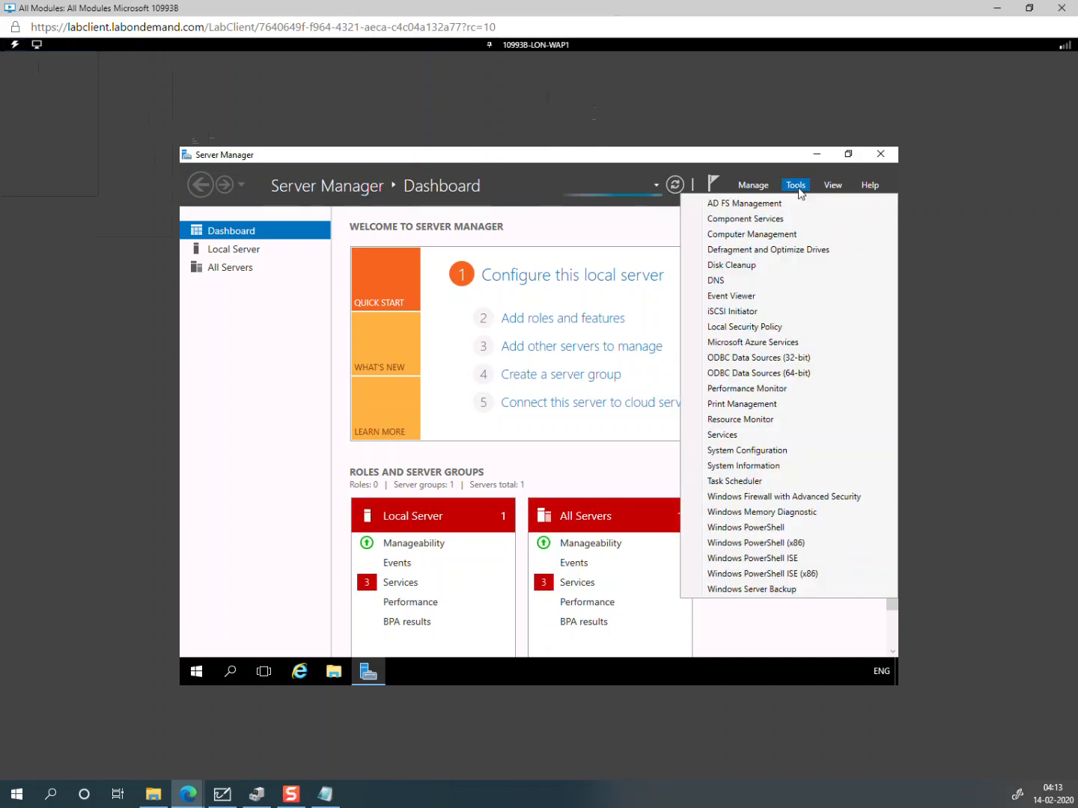
{"action": "left_click", "coordinate": [722, 282]}
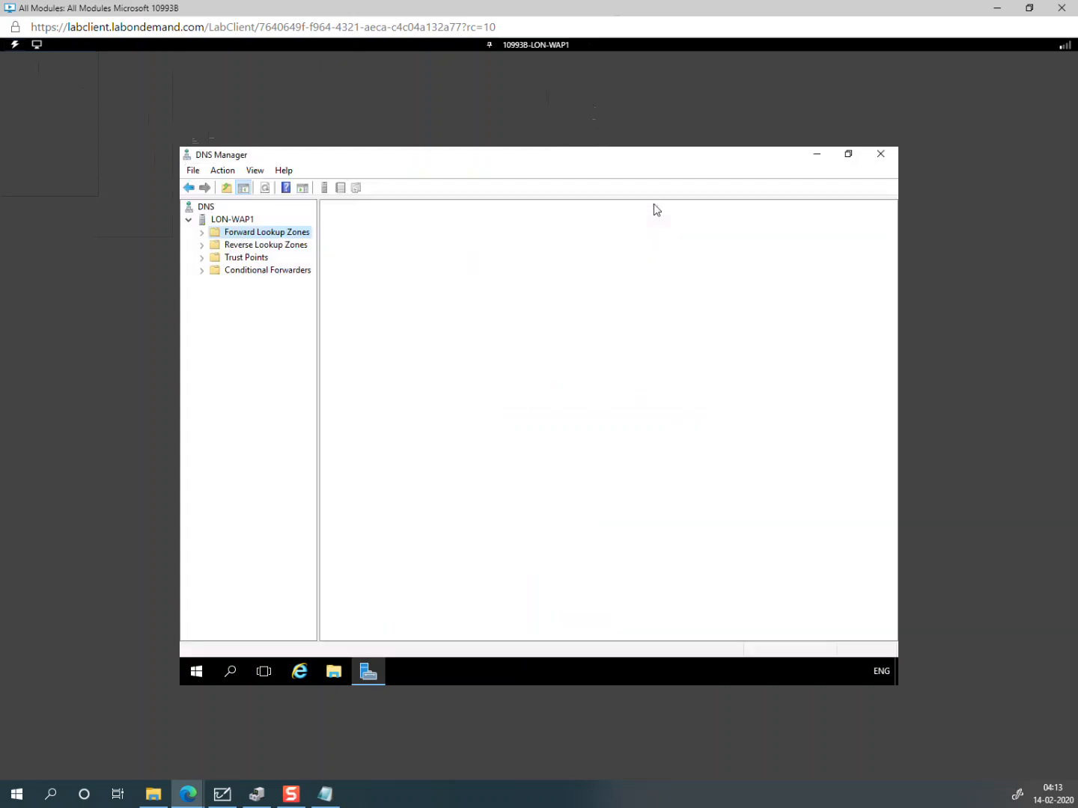
{"action": "double_click", "coordinate": [443, 158]}
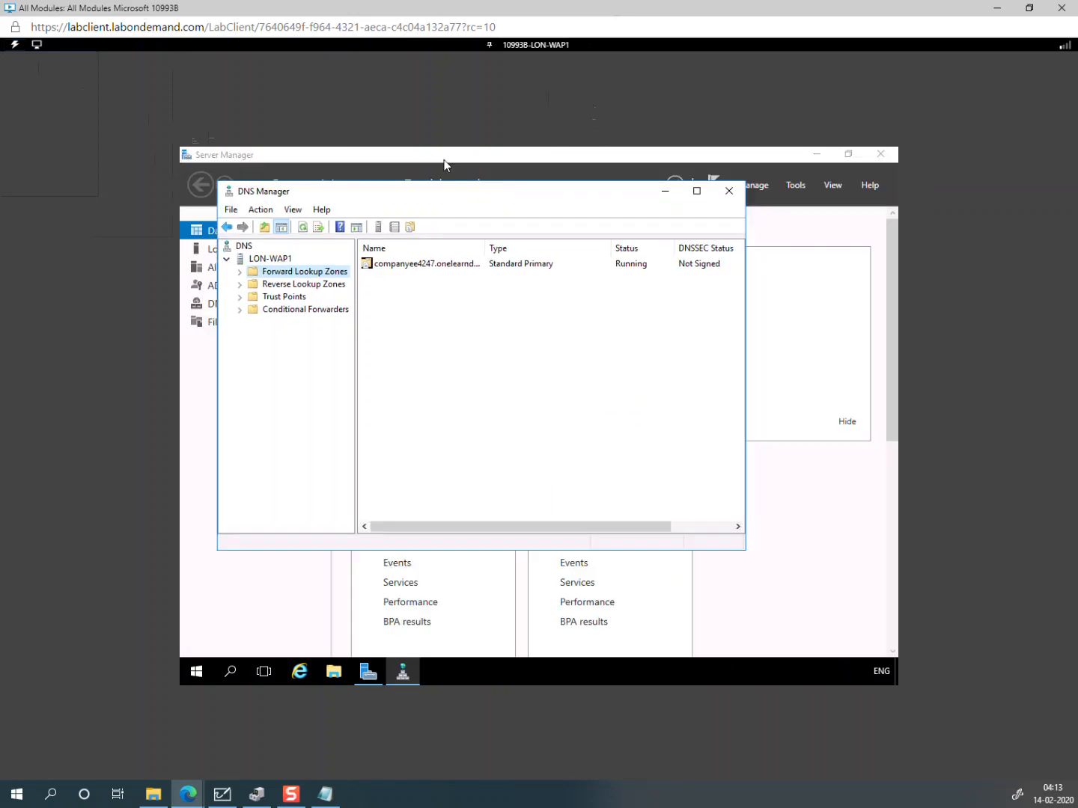
Step: Show the companyee4247.onelearndns.com zone records, cancelling deletion of the adfs host record
{"action": "right_click", "coordinate": [303, 273]}
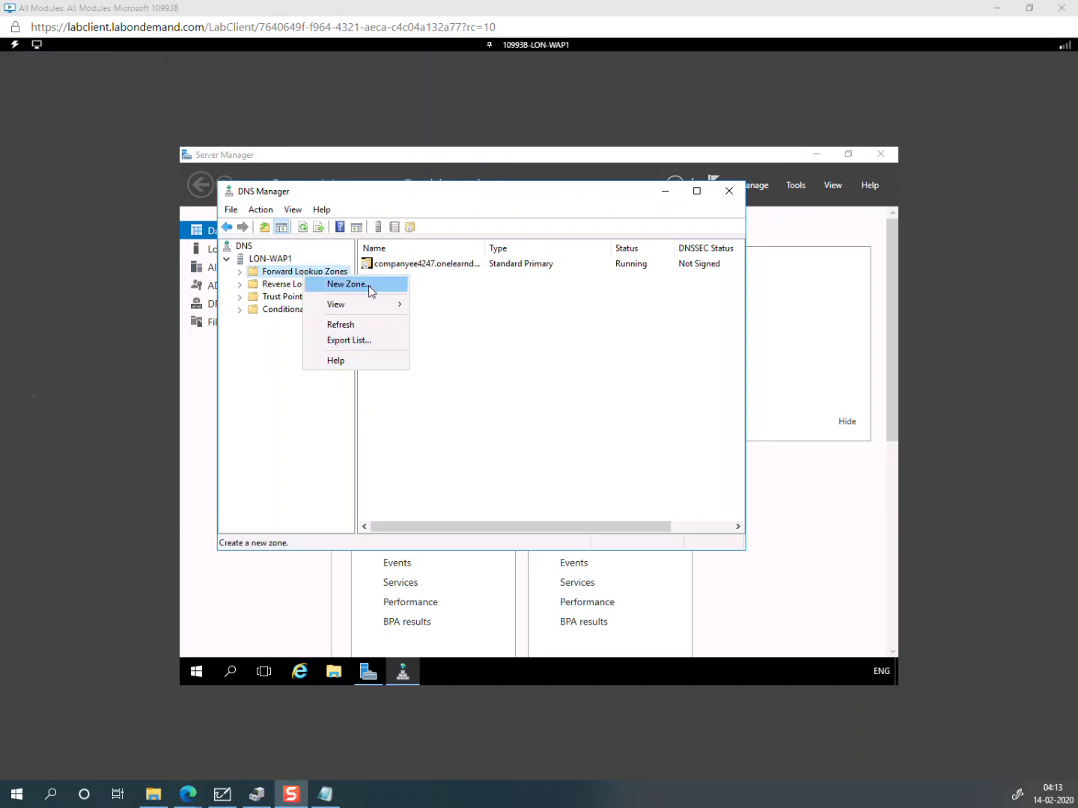
{"action": "double_click", "coordinate": [266, 273]}
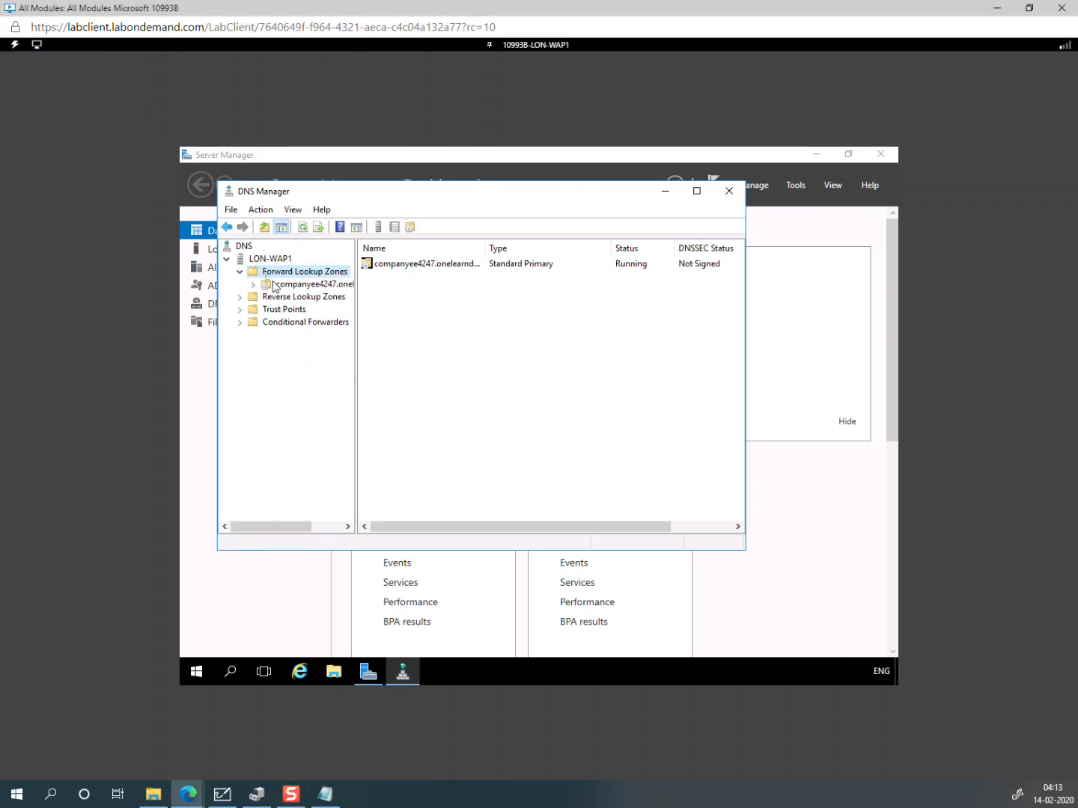
{"action": "left_click", "coordinate": [292, 286]}
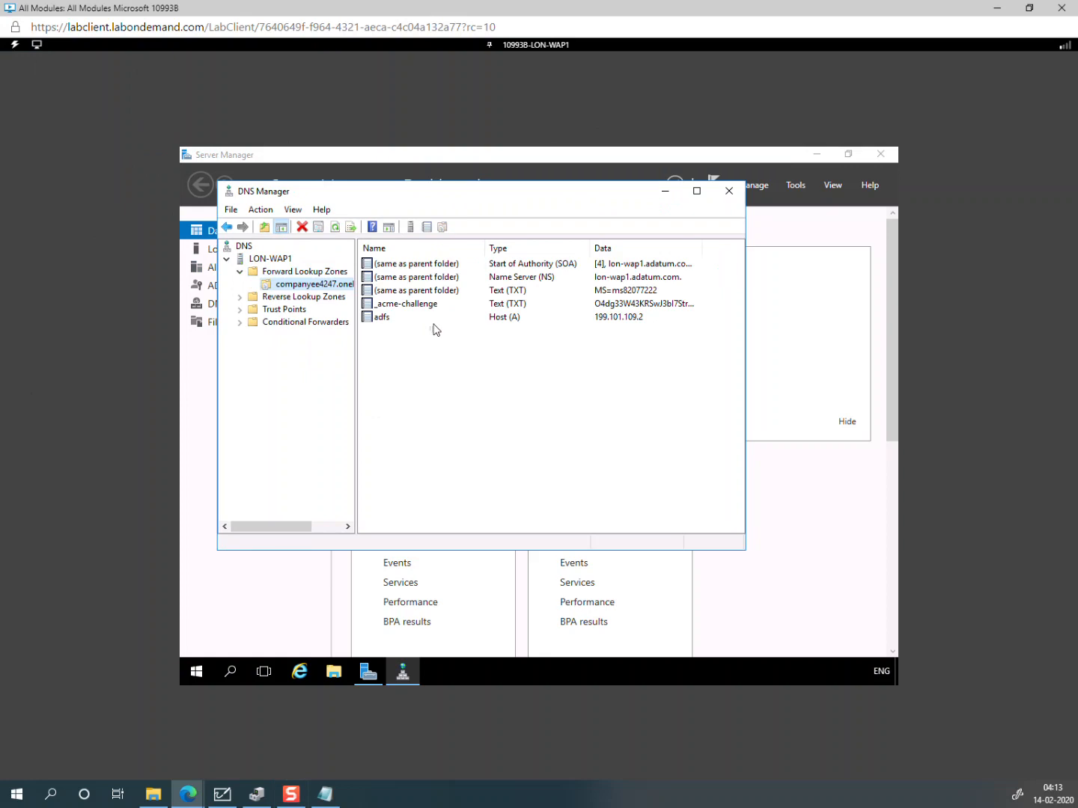
{"action": "left_click", "coordinate": [383, 322]}
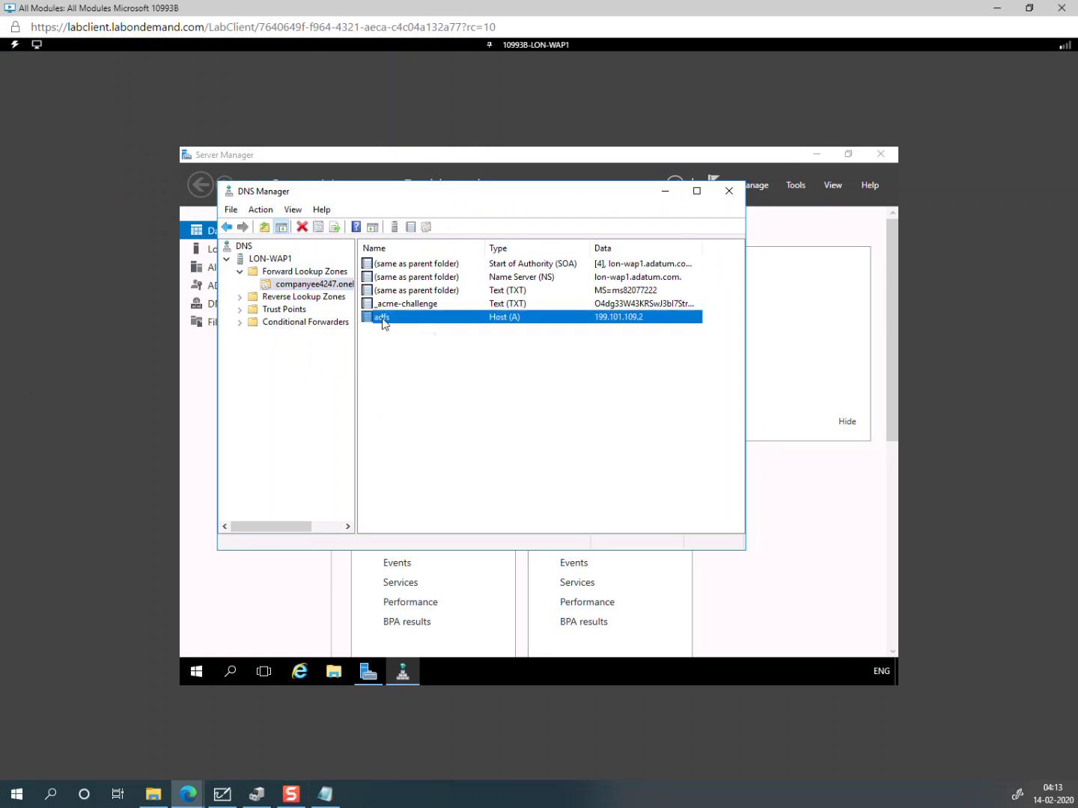
{"action": "right_click", "coordinate": [383, 322]}
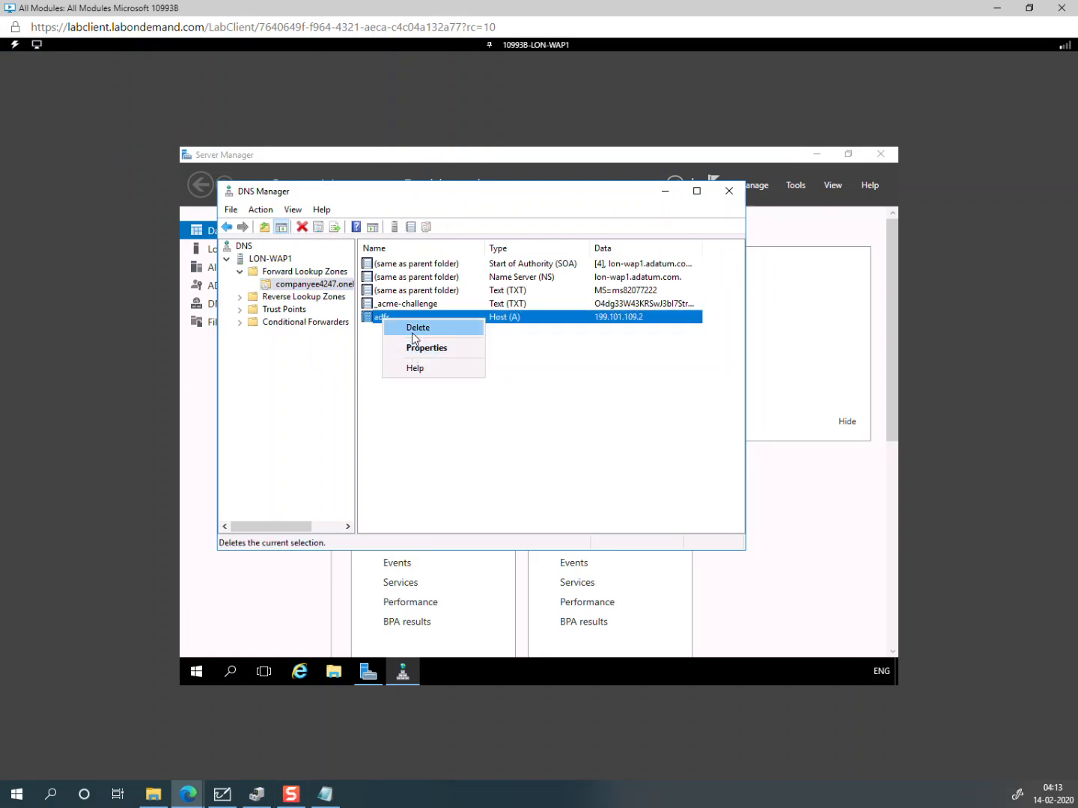
{"action": "left_click", "coordinate": [413, 332]}
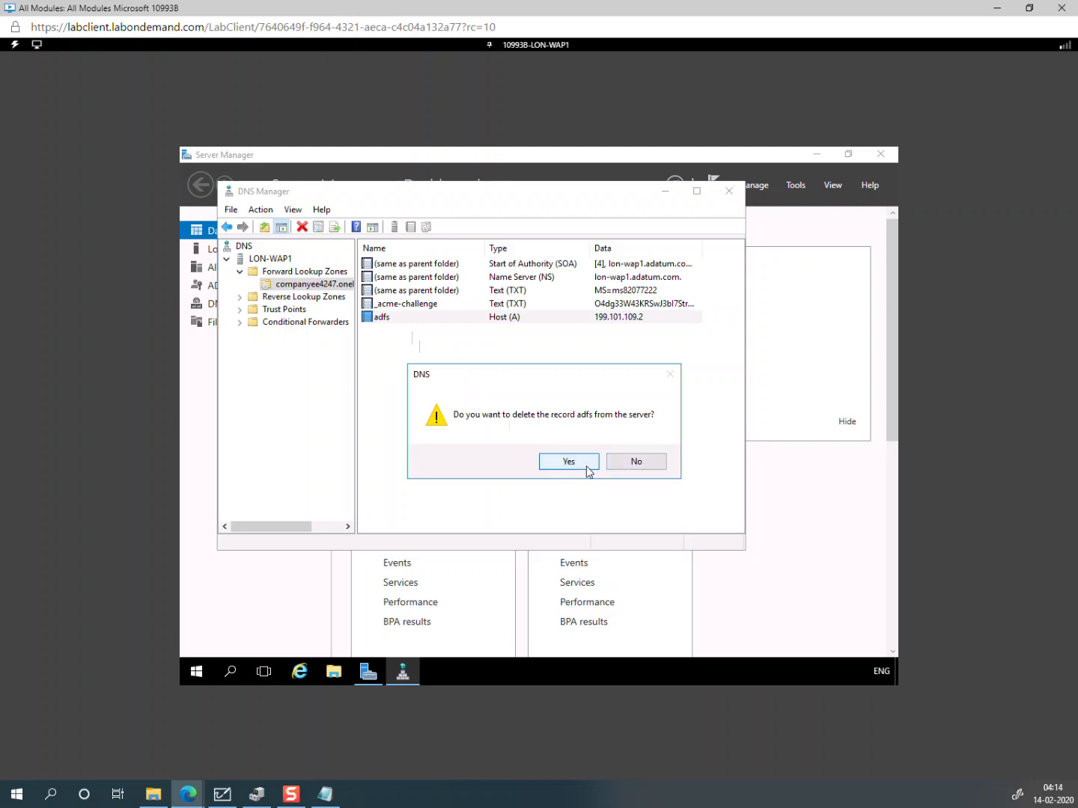
{"action": "left_click", "coordinate": [636, 466]}
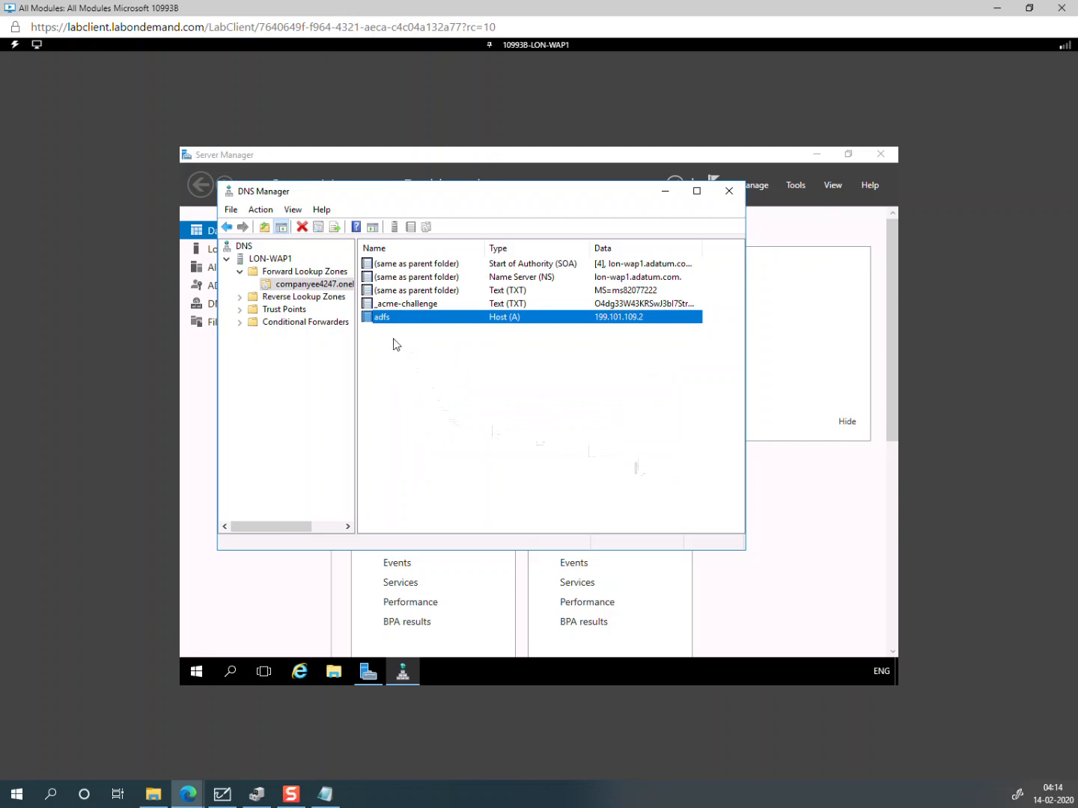
{"action": "right_click", "coordinate": [388, 319]}
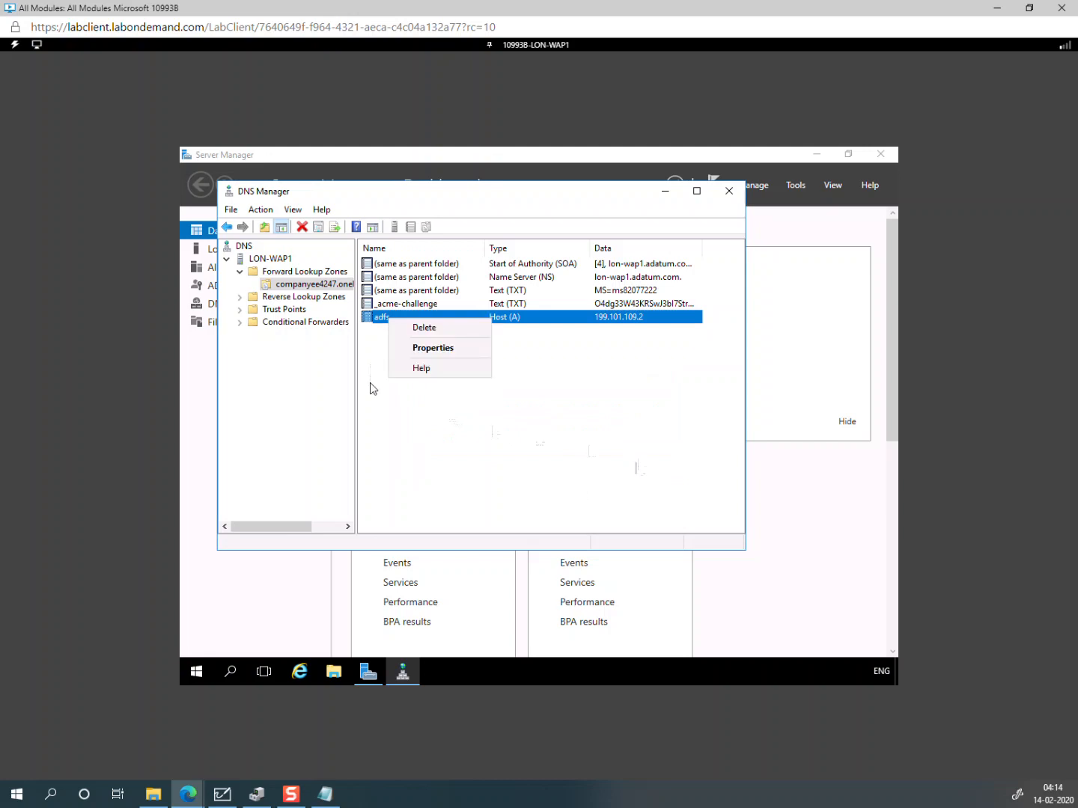
Step: Add a blank-name host (A) record pointing to 199.101.109.2 in the zone
{"action": "right_click", "coordinate": [369, 382]}
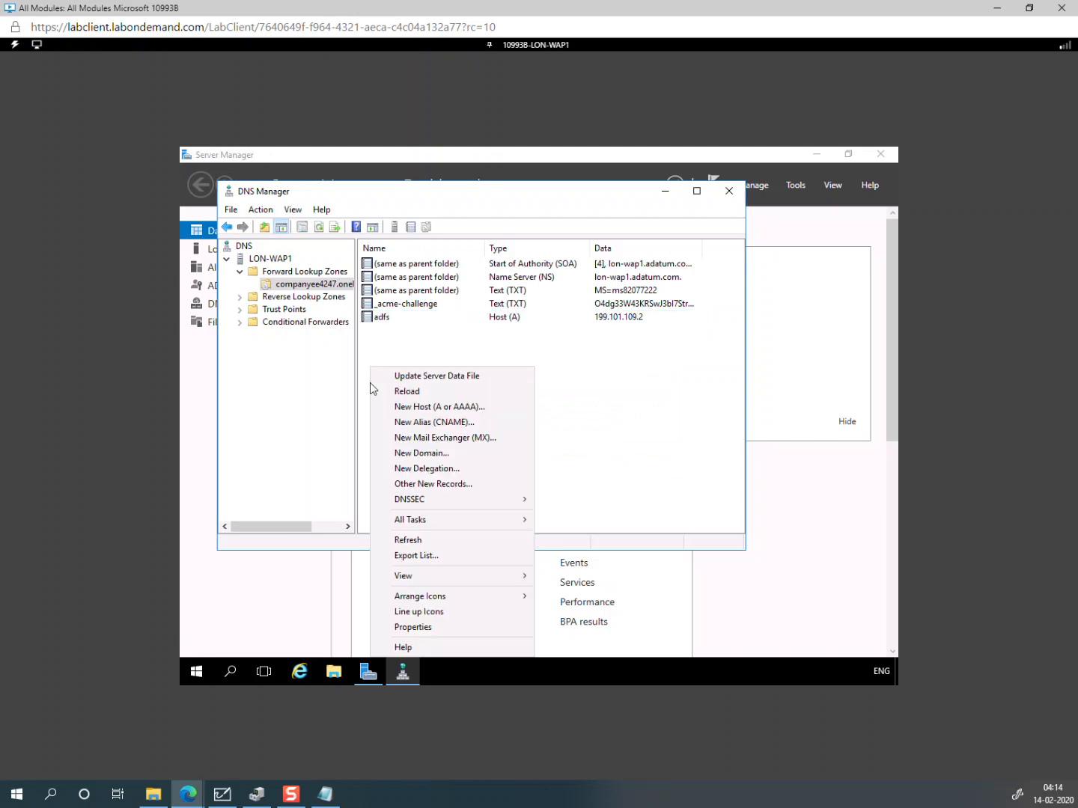
{"action": "left_click", "coordinate": [471, 407]}
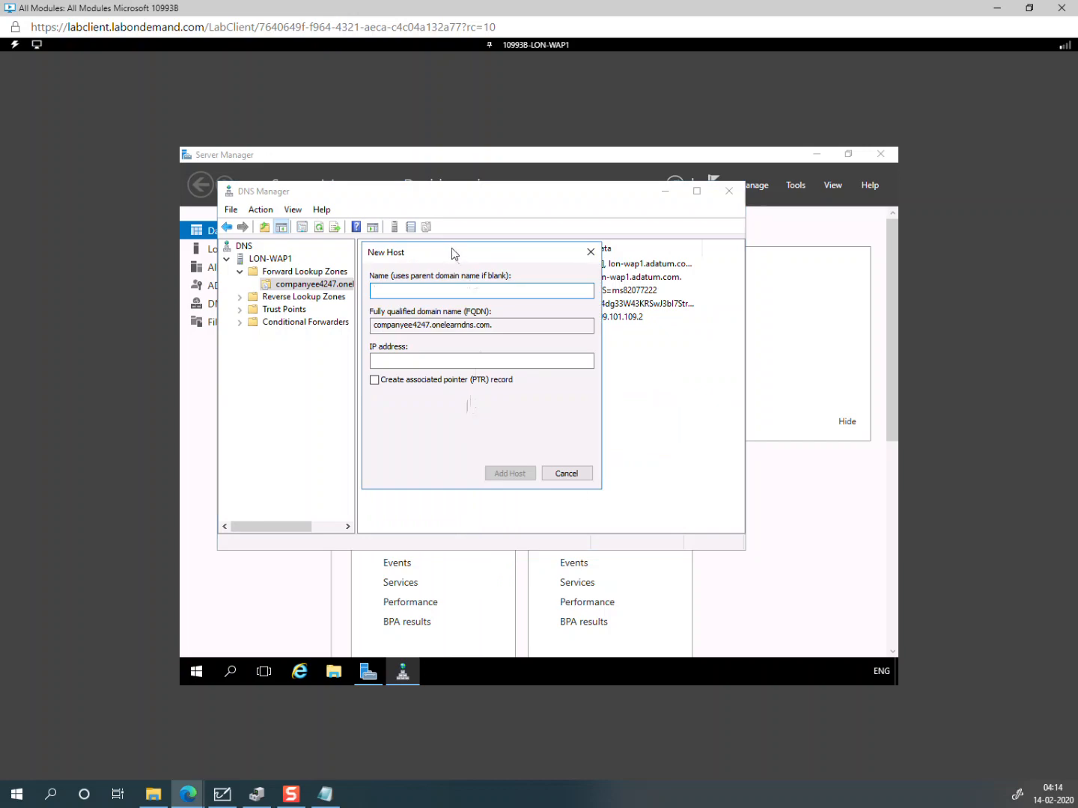
{"action": "left_click_drag", "start_coordinate": [452, 252], "coordinate": [542, 438]}
{"action": "left_click", "coordinate": [535, 546]}
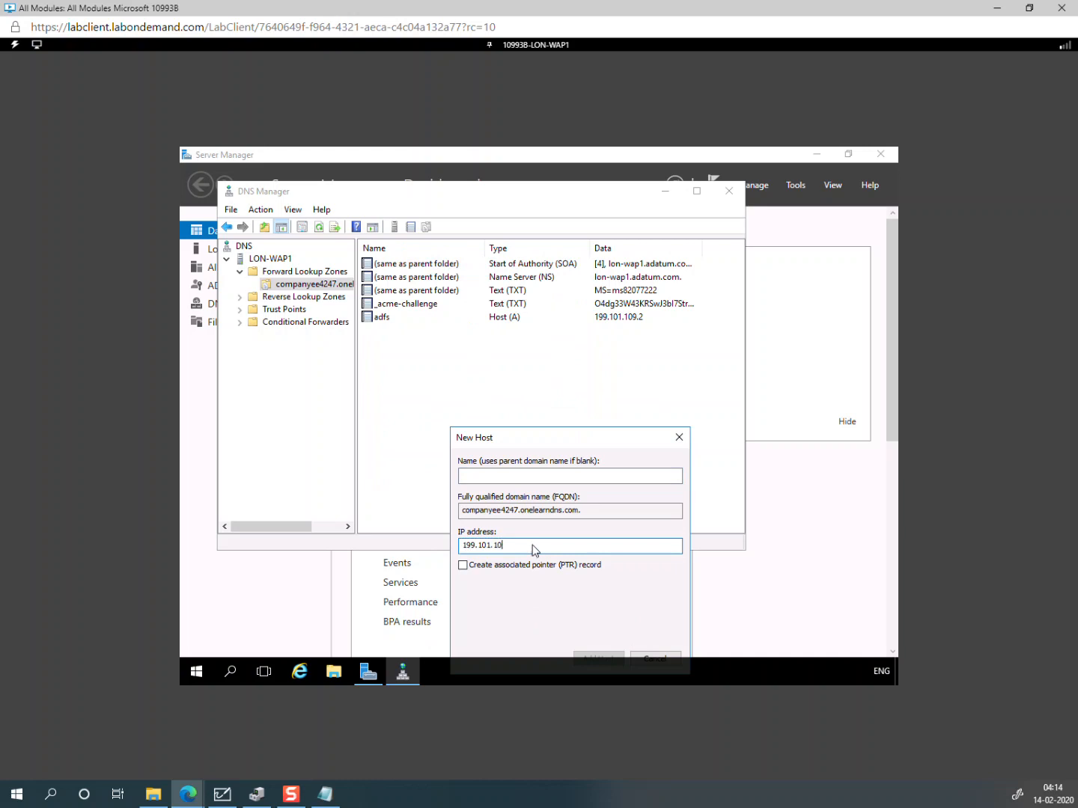
{"action": "type", "text": ".2"}
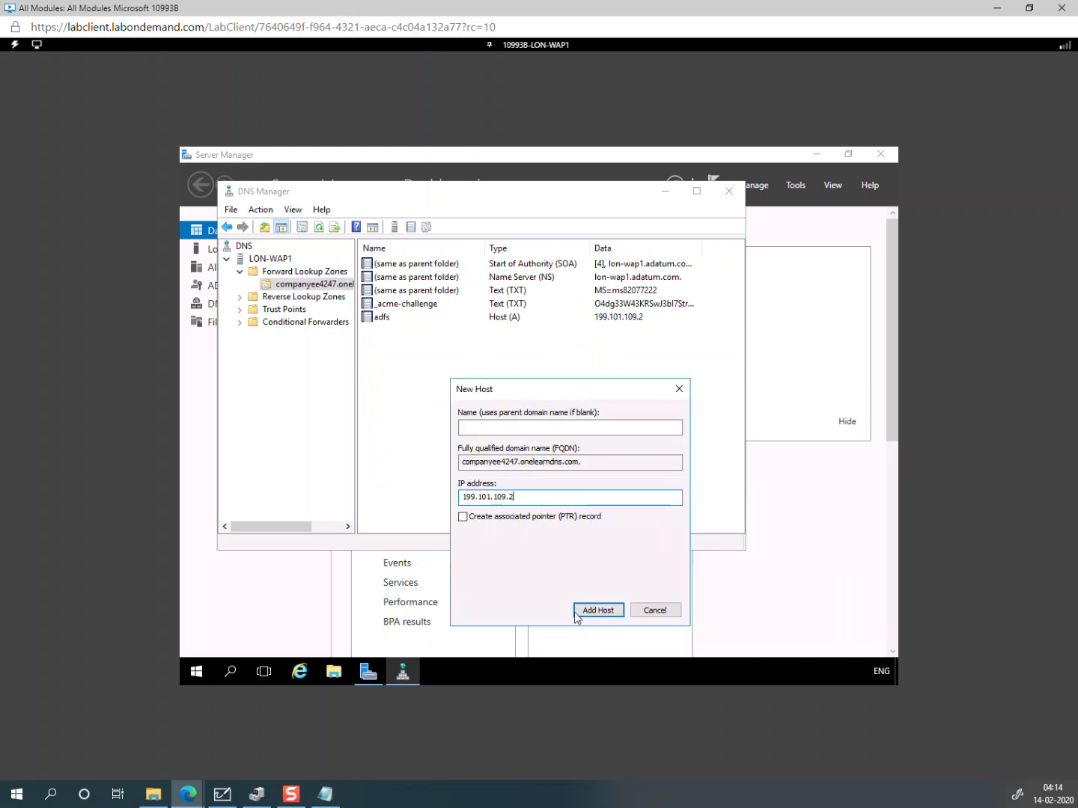
{"action": "left_click", "coordinate": [583, 610]}
{"action": "left_click", "coordinate": [671, 463]}
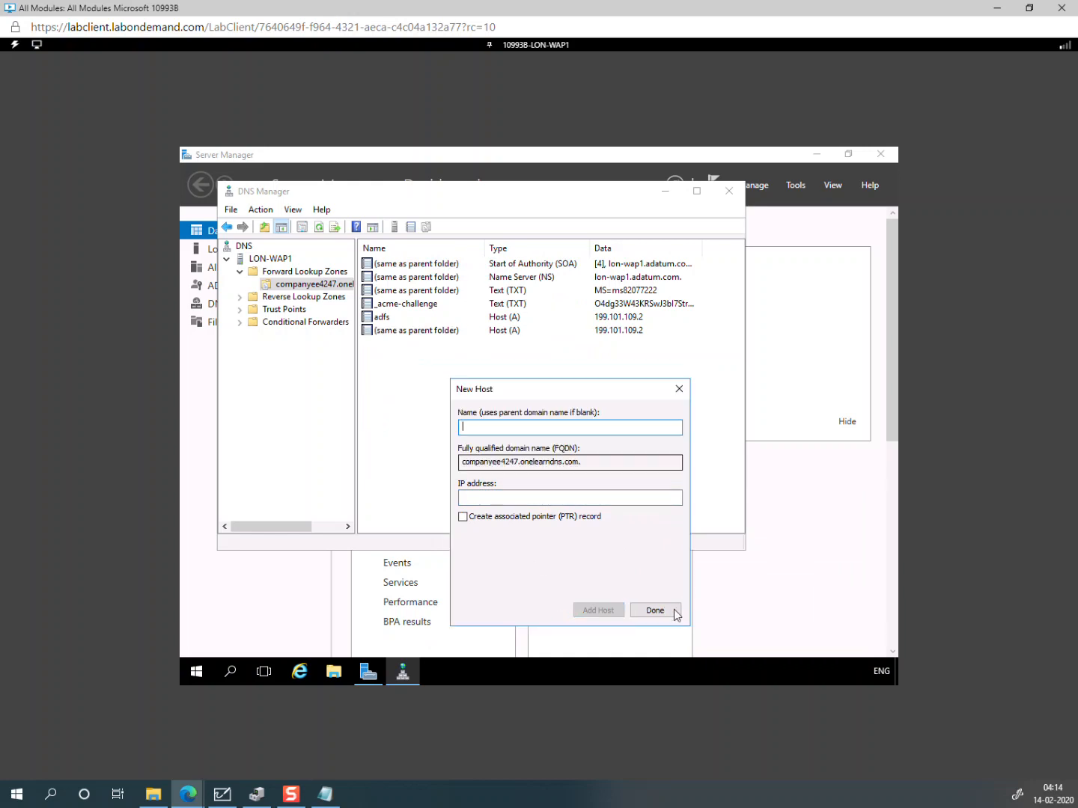
{"action": "left_click", "coordinate": [657, 611]}
Step: Delete the adfs host record from the zone
{"action": "left_click", "coordinate": [386, 321]}
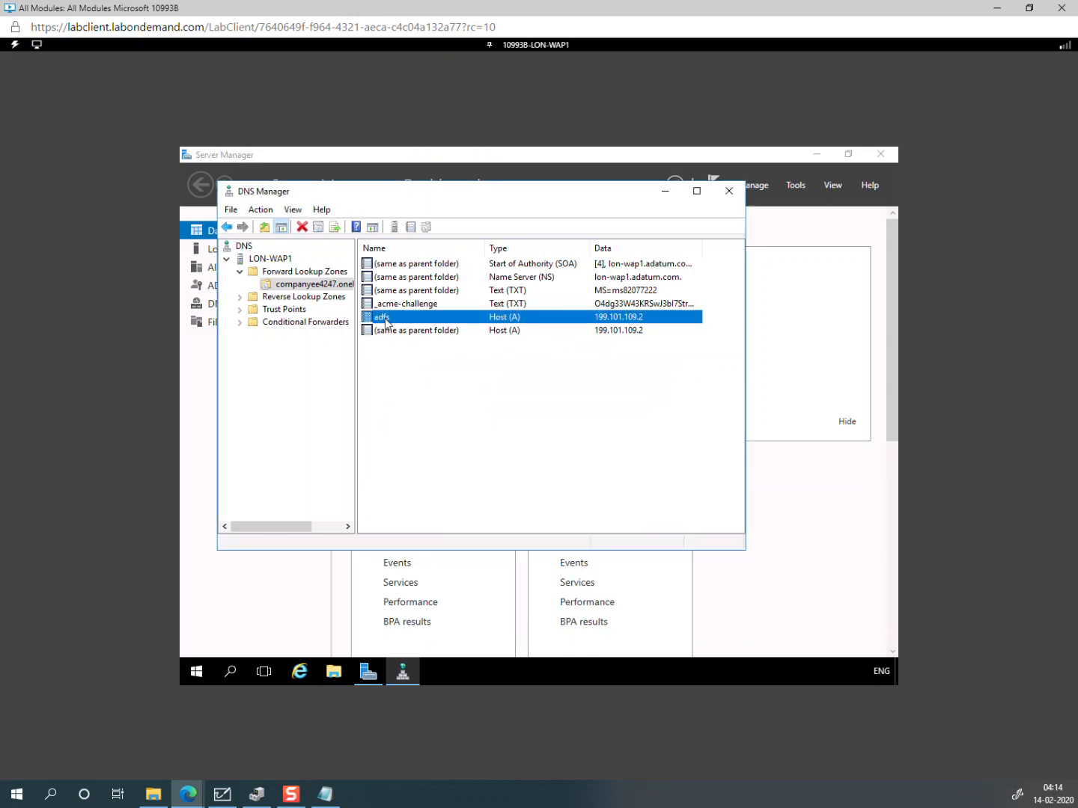
{"action": "key", "text": "Delete"}
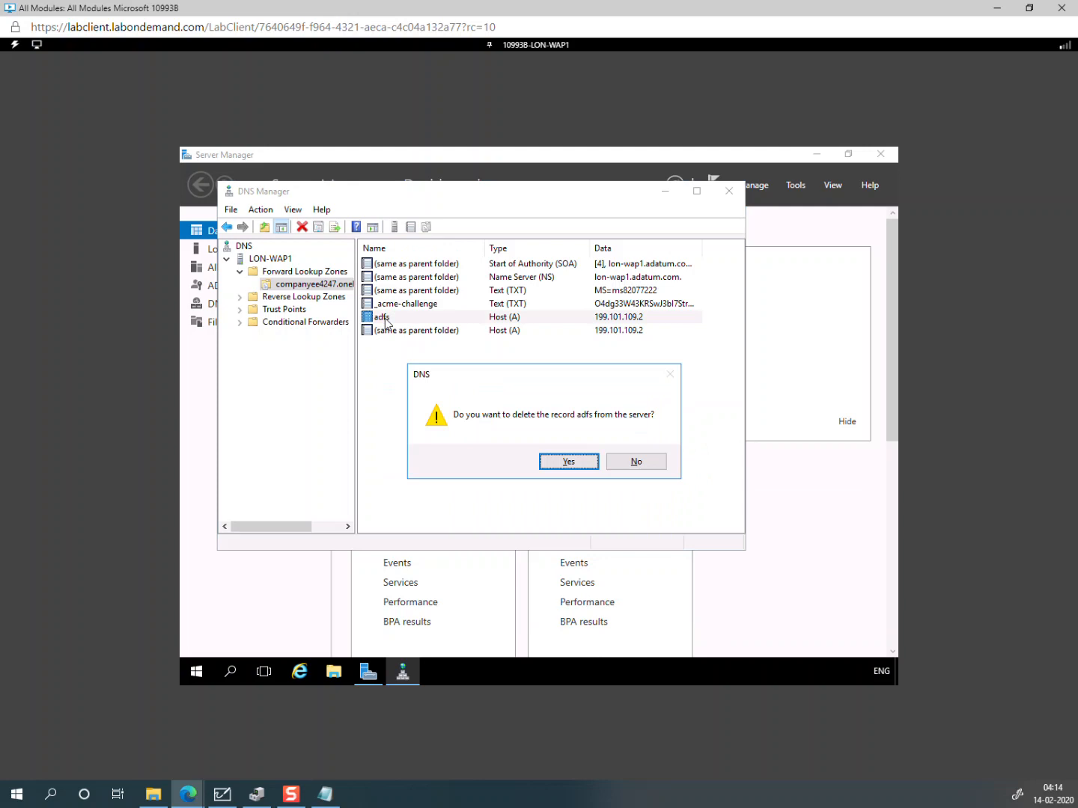
{"action": "left_click", "coordinate": [565, 465]}
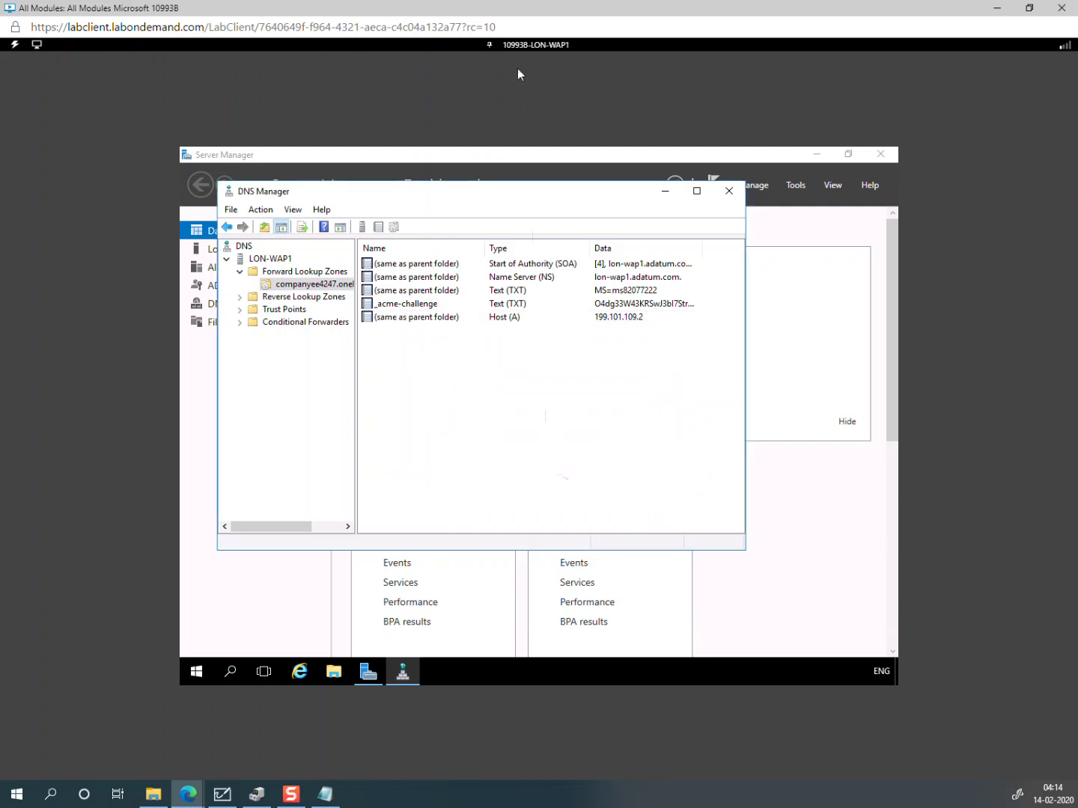
{"action": "left_click", "coordinate": [522, 44]}
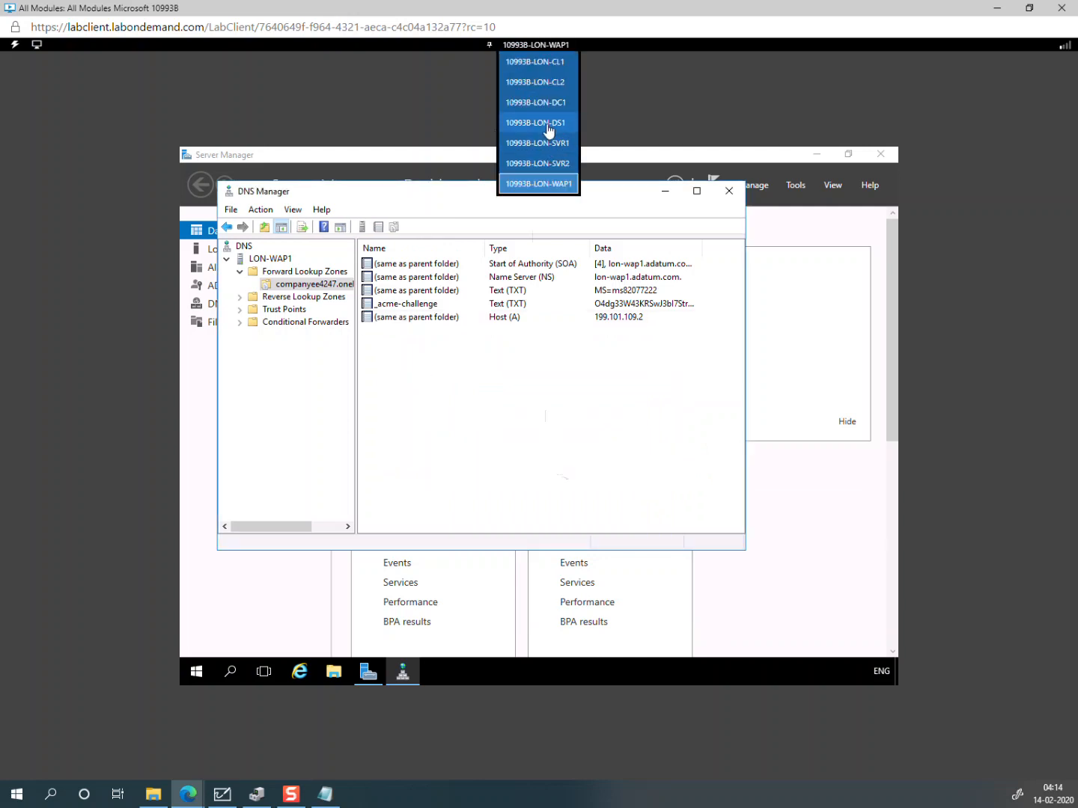
Step: Switch to LON-DS1 and open an administrator Command Prompt from the Run box
{"action": "left_click", "coordinate": [547, 124]}
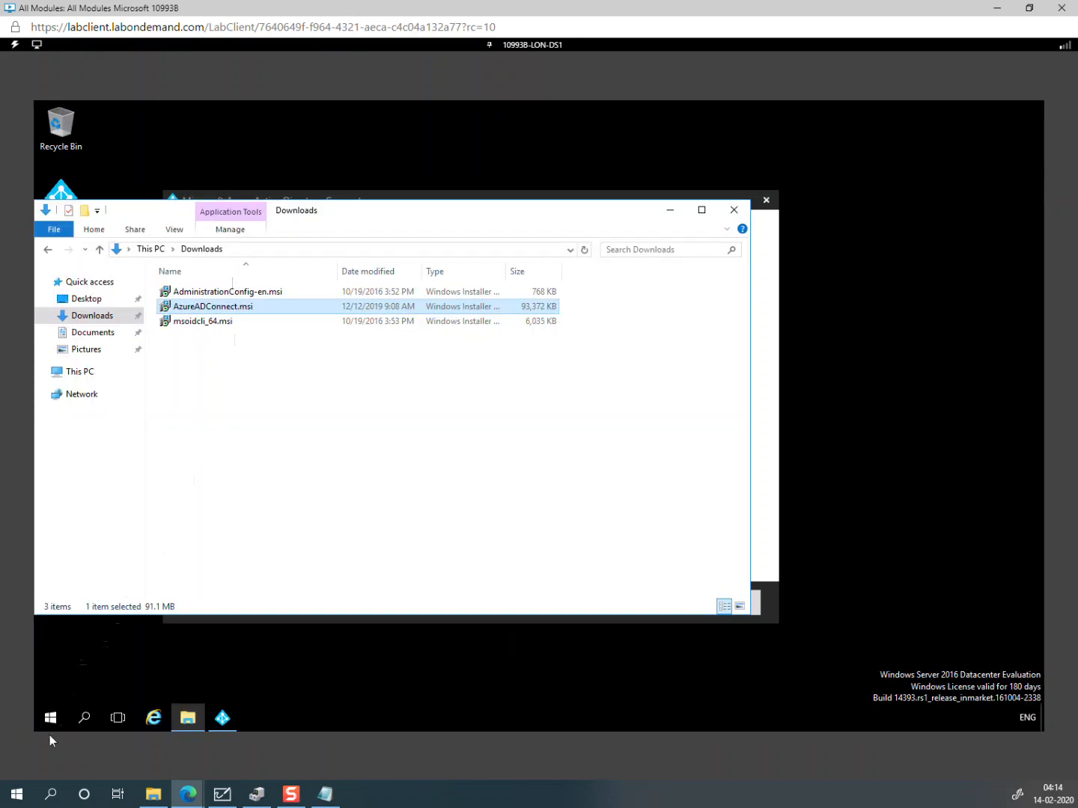
{"action": "right_click", "coordinate": [51, 722]}
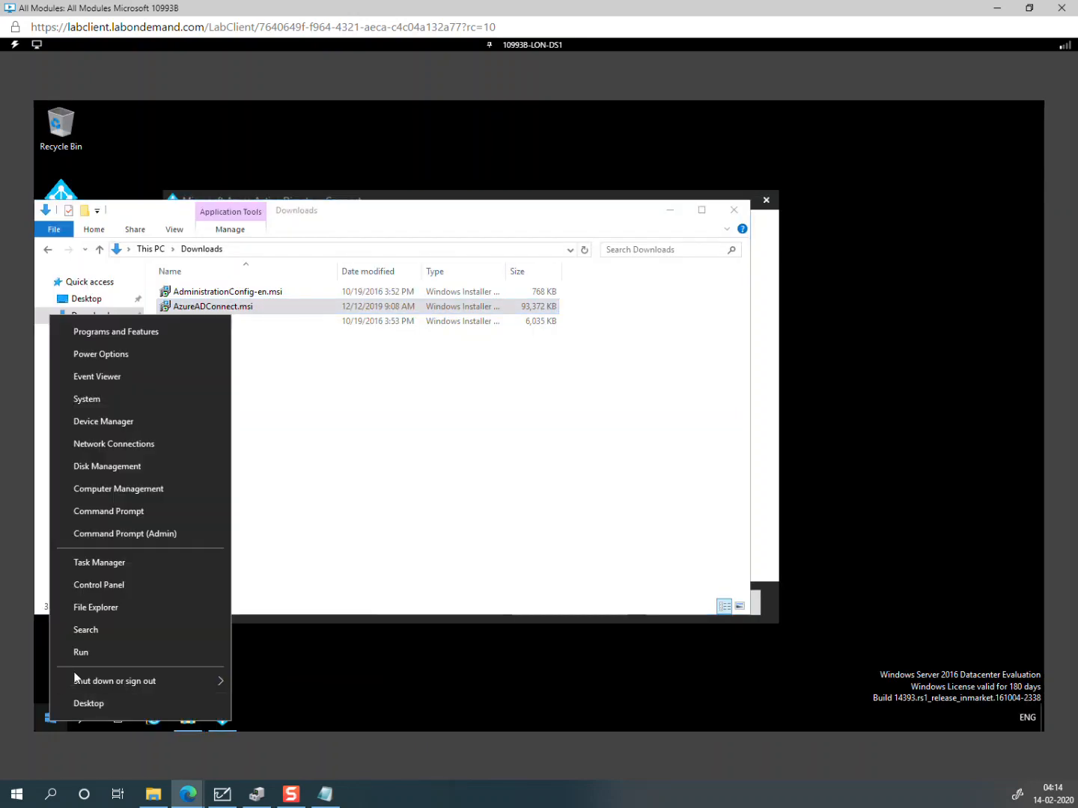
{"action": "left_click", "coordinate": [81, 652]}
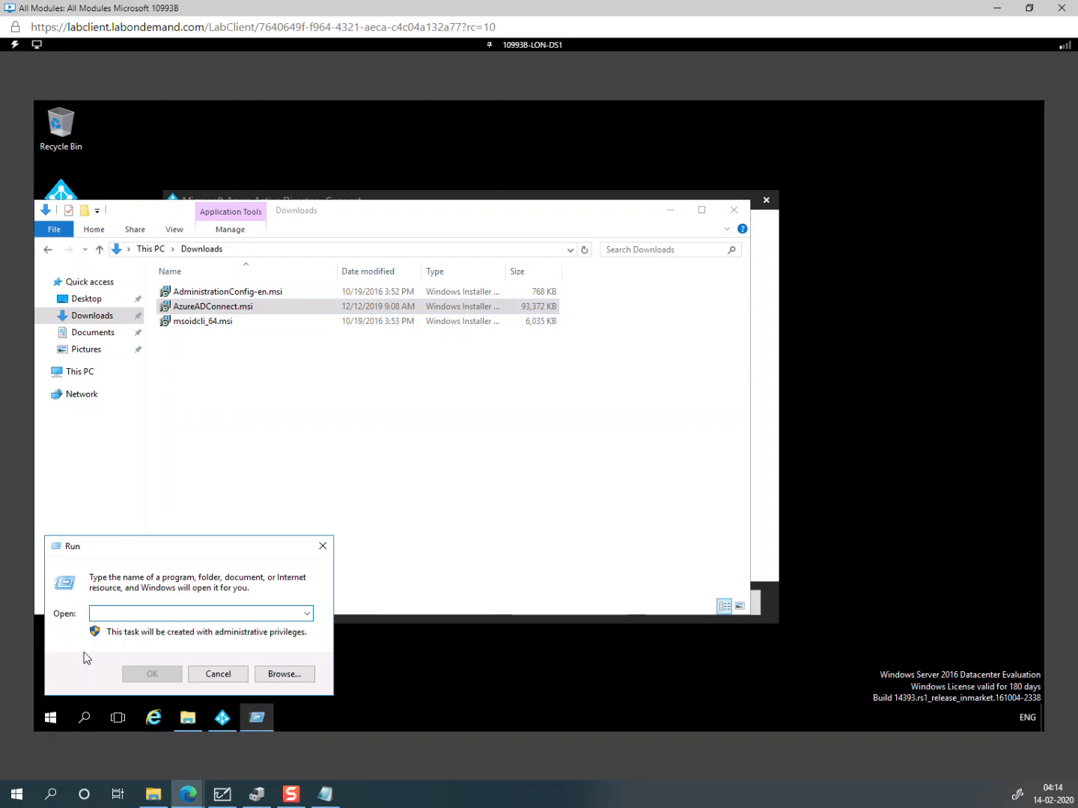
{"action": "type", "text": "cmd"}
{"action": "key", "text": "Return"}
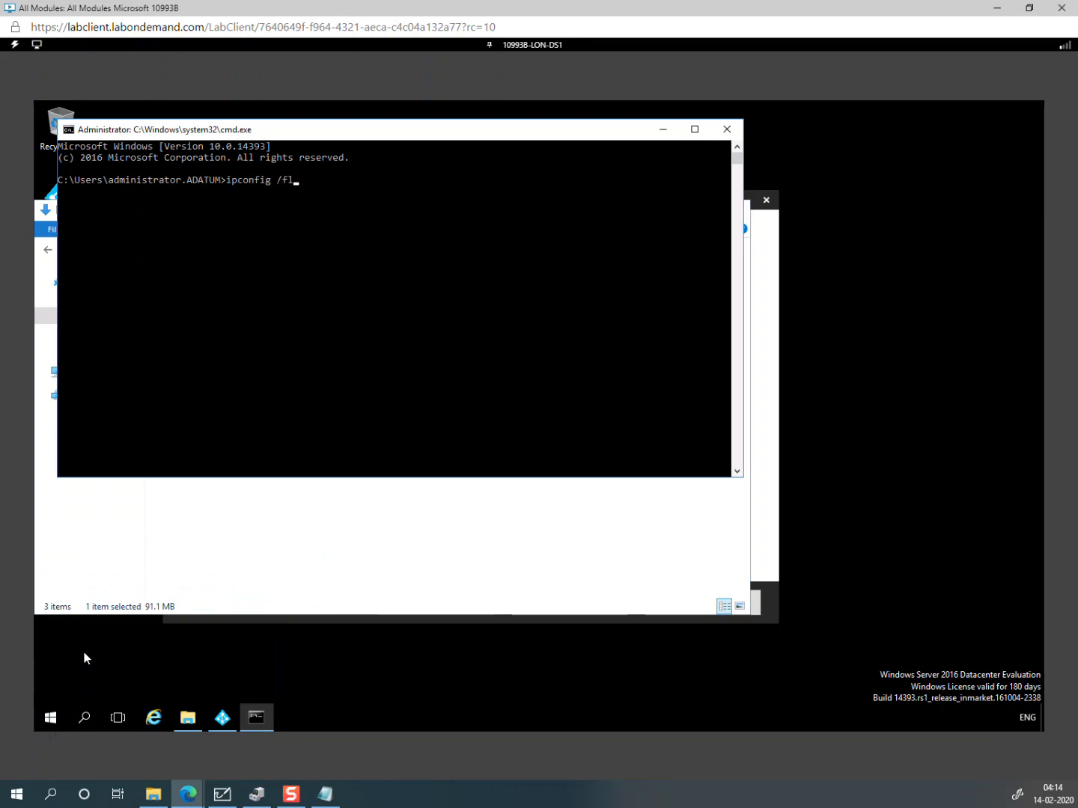
Step: Run ipconfig /flushdns four times to clear the DNS resolver cache
{"action": "type", "text": "ipconfig /flushdns"}
{"action": "key", "text": "Return"}
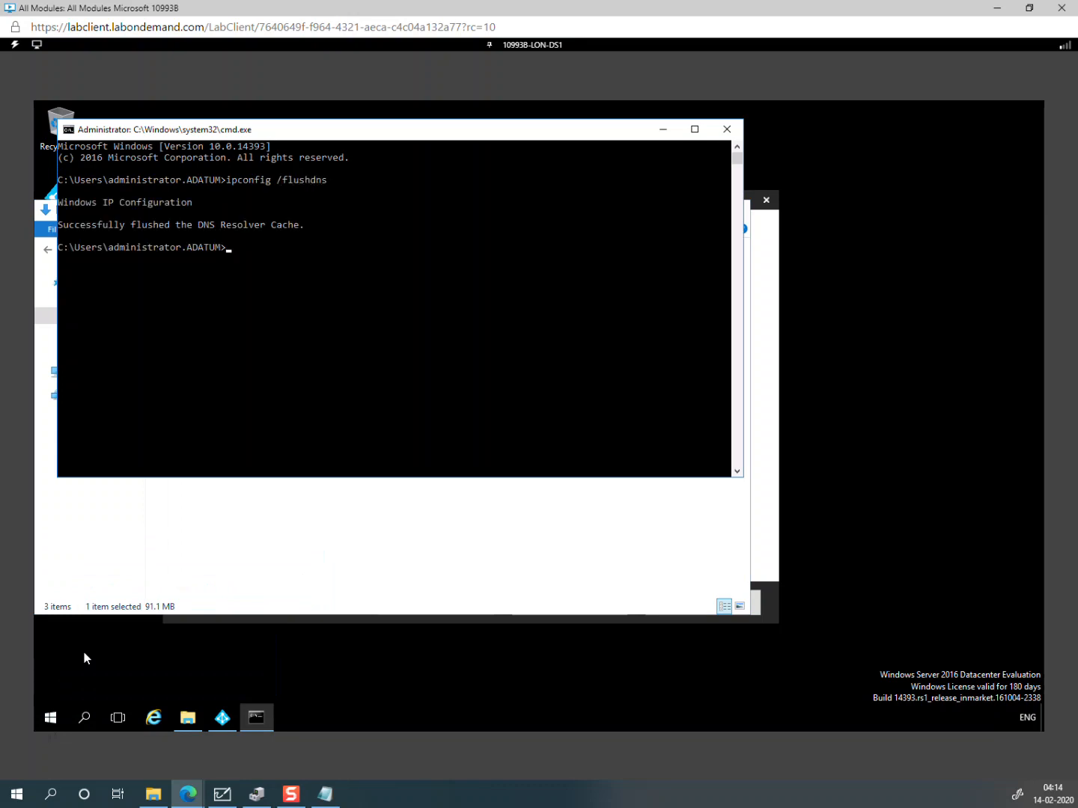
{"action": "key", "text": "Up"}
{"action": "key", "text": "Return"}
{"action": "key", "text": "Up"}
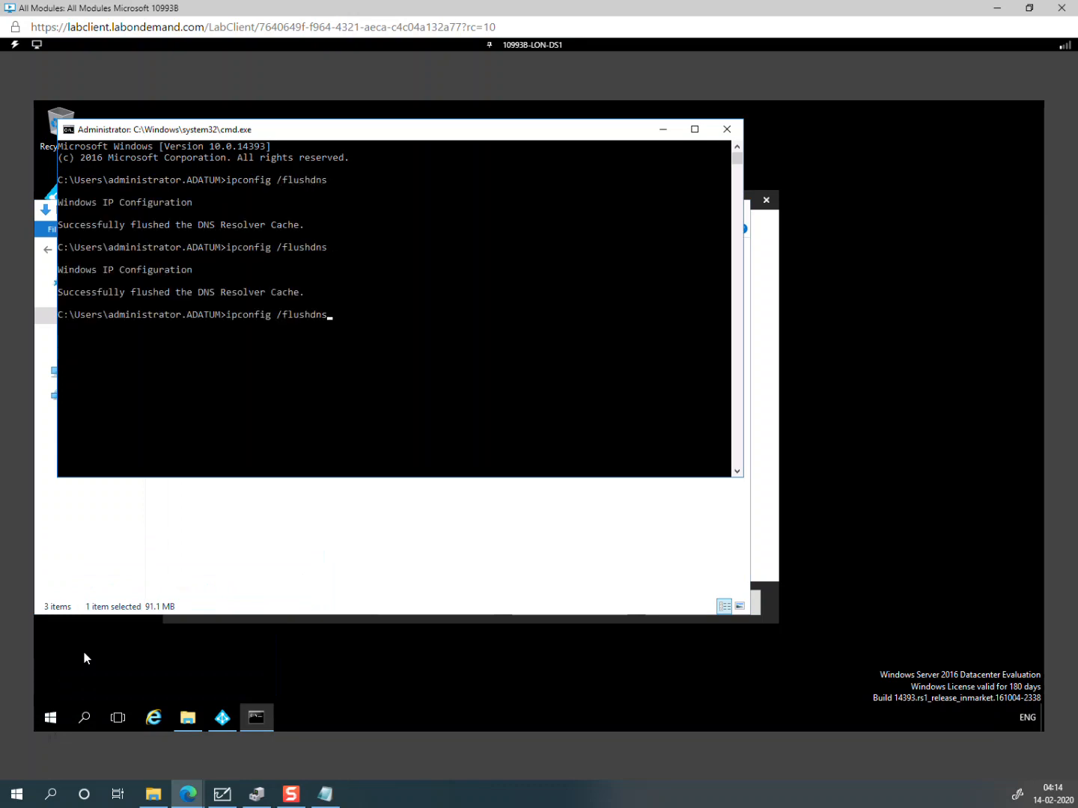
{"action": "key", "text": "Return"}
{"action": "key", "text": "Up"}
{"action": "key", "text": "Return"}
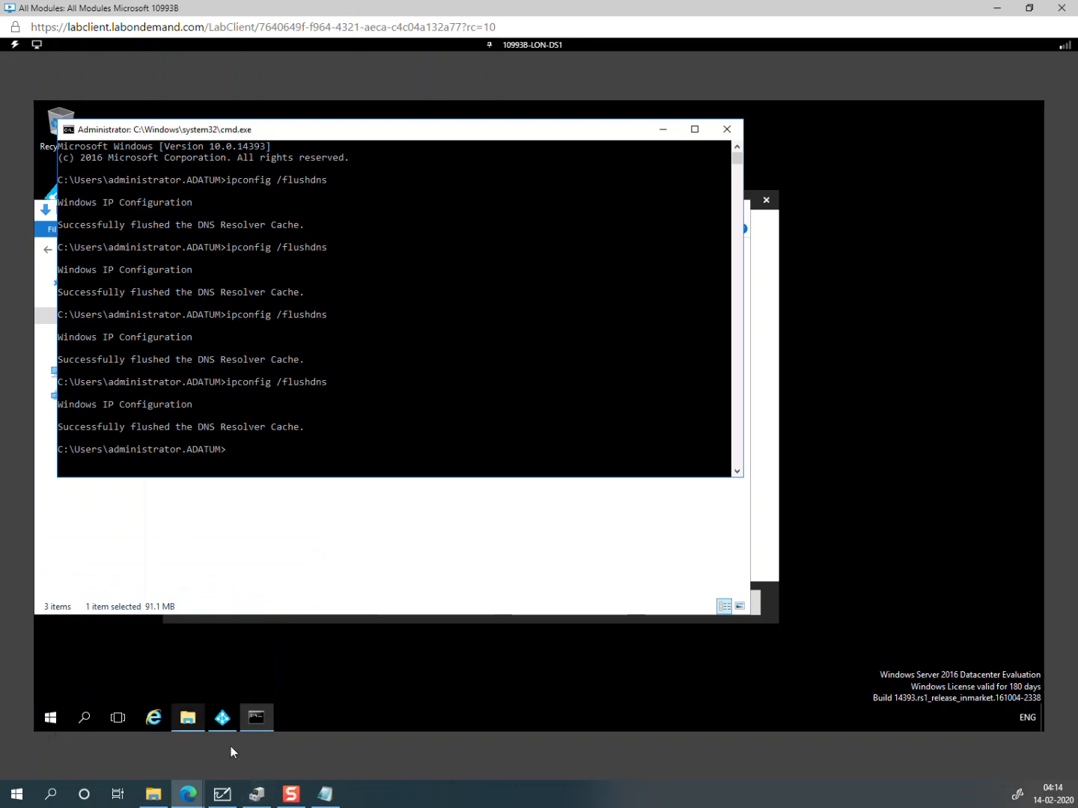
Step: Rerun the Azure AD Connect federation checks until they pass, then close the wizard and Command Prompt
{"action": "left_click", "coordinate": [221, 717]}
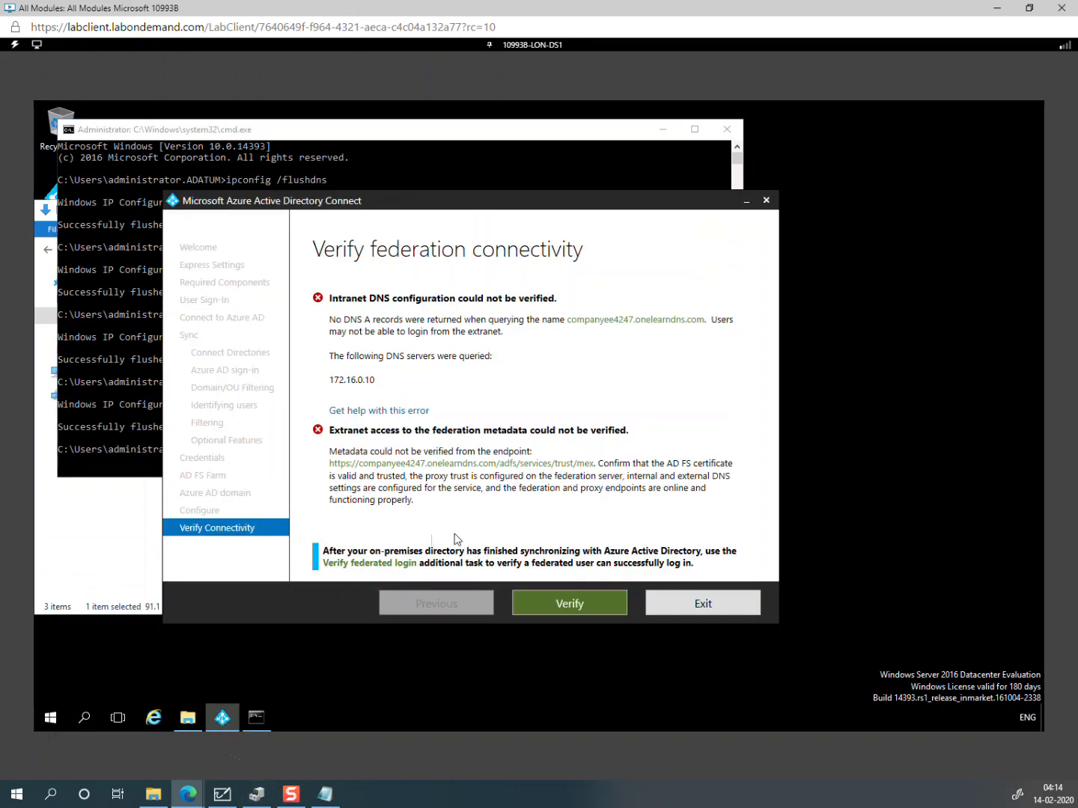
{"action": "left_click", "coordinate": [569, 602]}
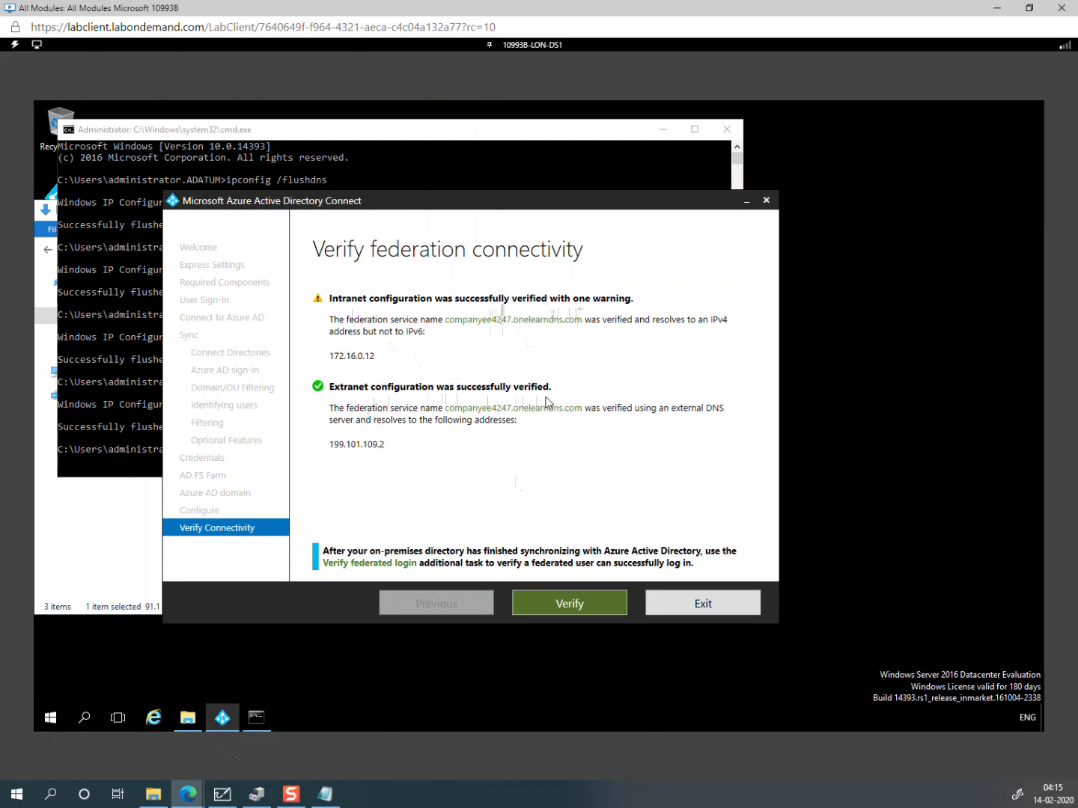
{"action": "left_click", "coordinate": [704, 603]}
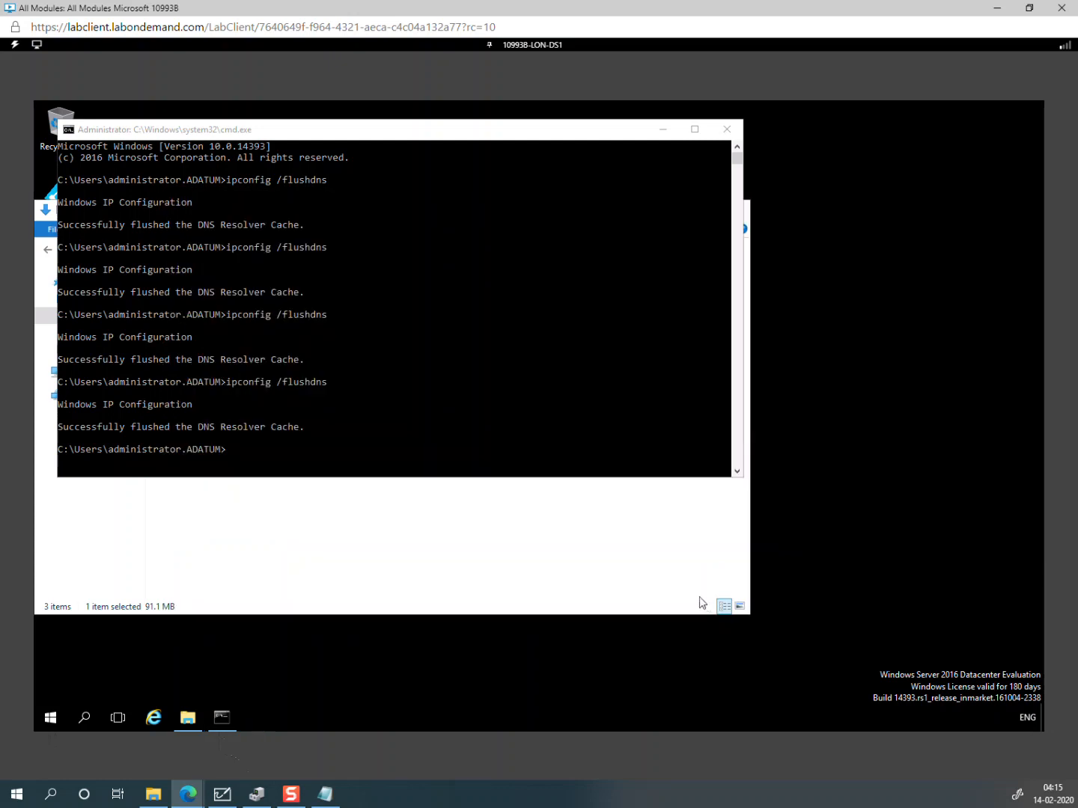
{"action": "left_click", "coordinate": [727, 129]}
Step: Minimize the Downloads window and switch the lab to LON-CL1
{"action": "left_click", "coordinate": [669, 211]}
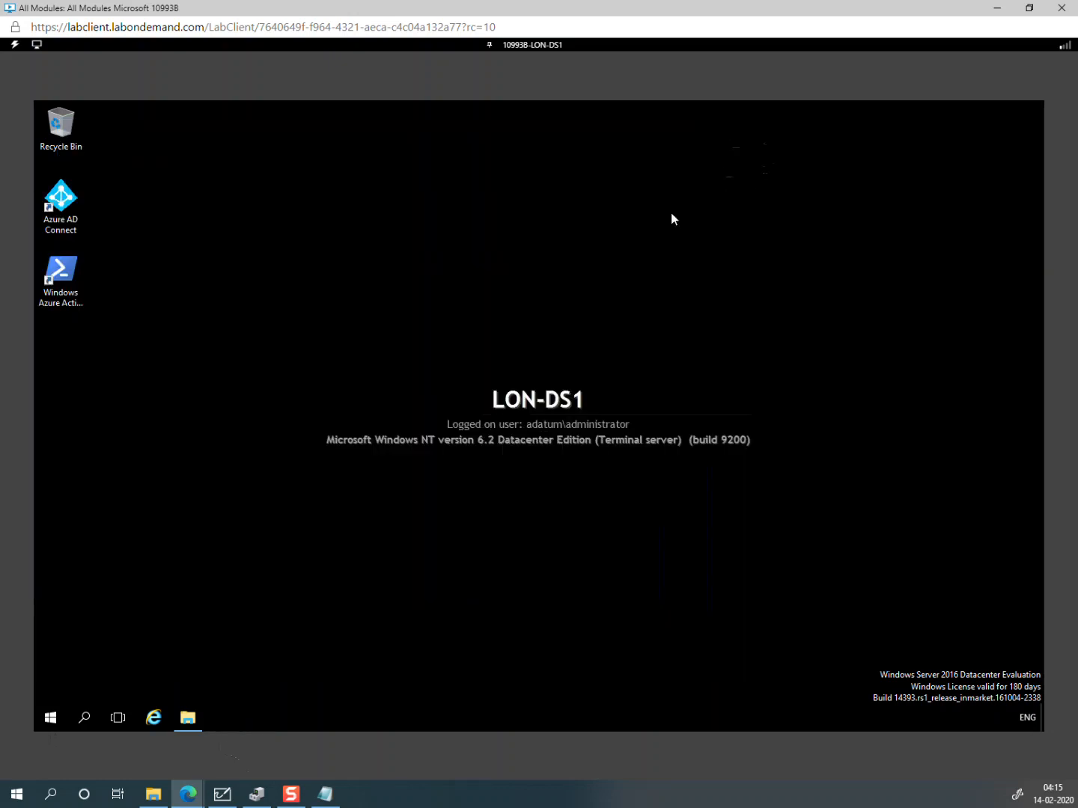
{"action": "left_click", "coordinate": [526, 46]}
{"action": "left_click", "coordinate": [527, 63]}
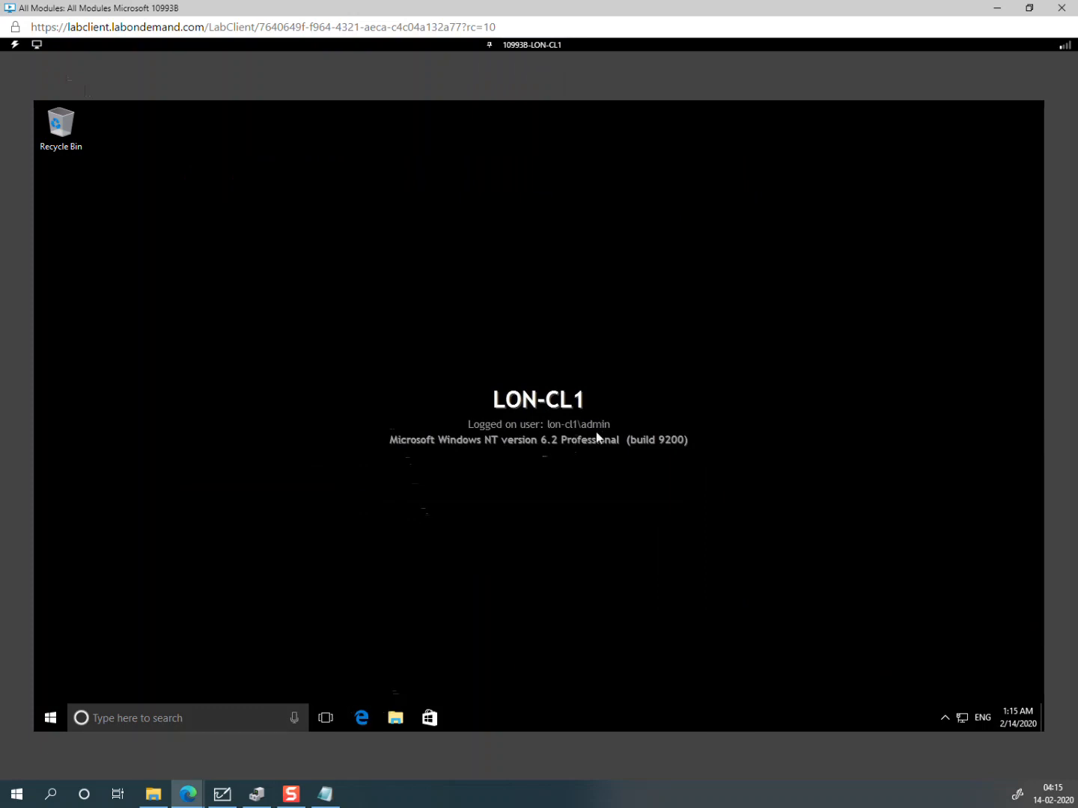
Step: On LON-DC1, view the Sales OU users in Active Directory Users and Computers, then return to LON-CL1
{"action": "left_click", "coordinate": [536, 46]}
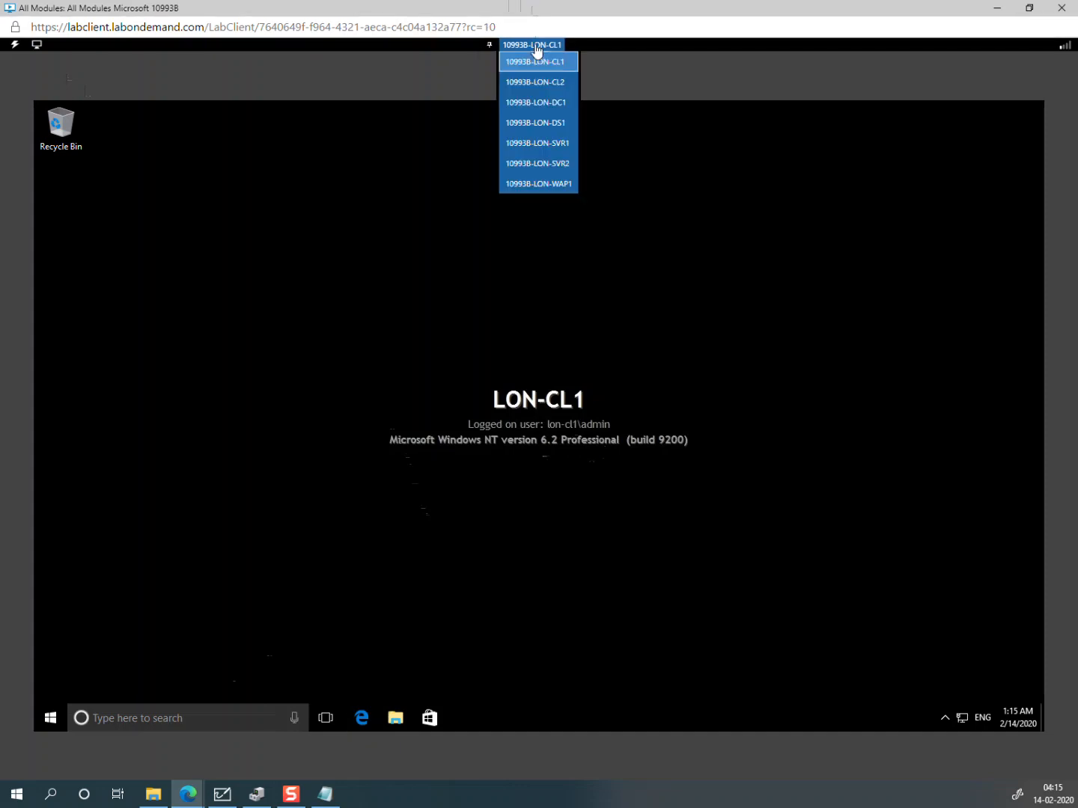
{"action": "left_click", "coordinate": [541, 102]}
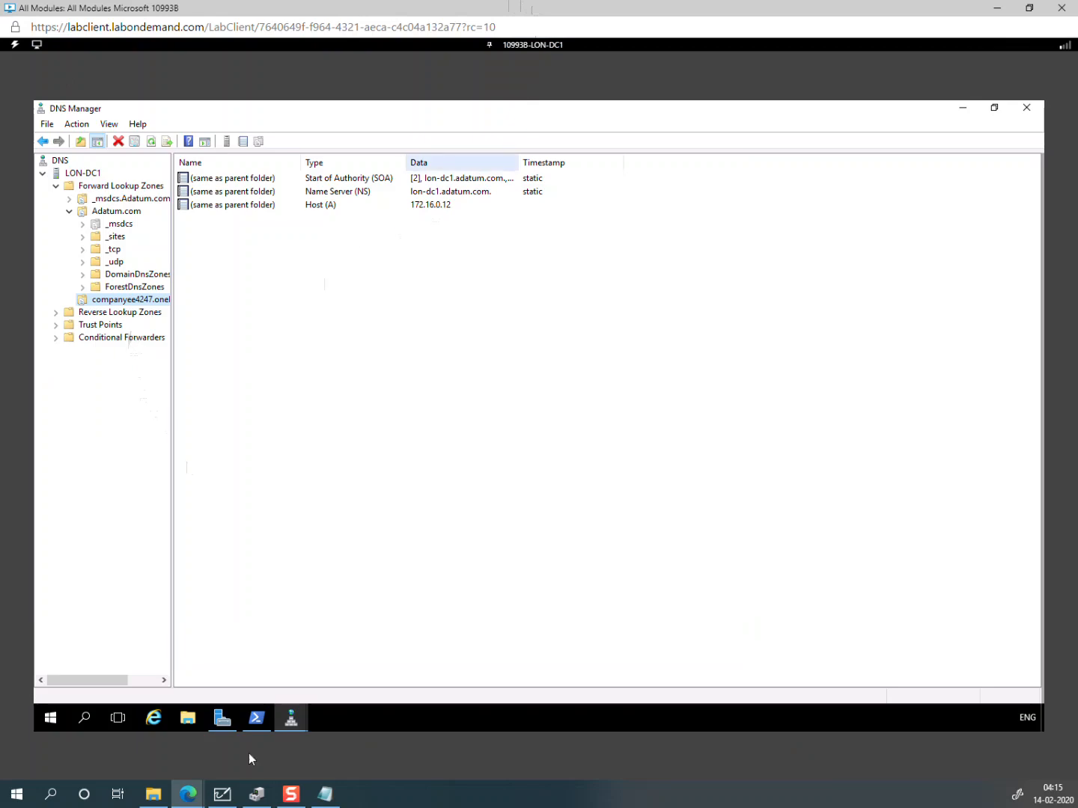
{"action": "left_click", "coordinate": [221, 720]}
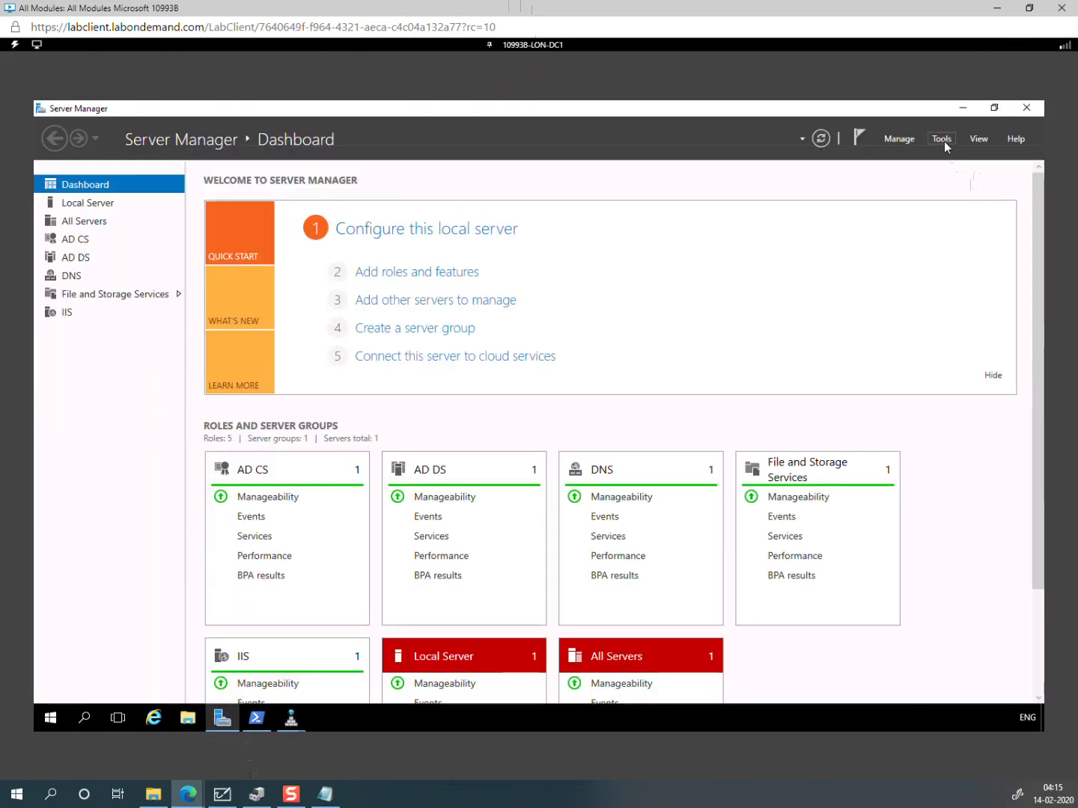
{"action": "left_click", "coordinate": [944, 142]}
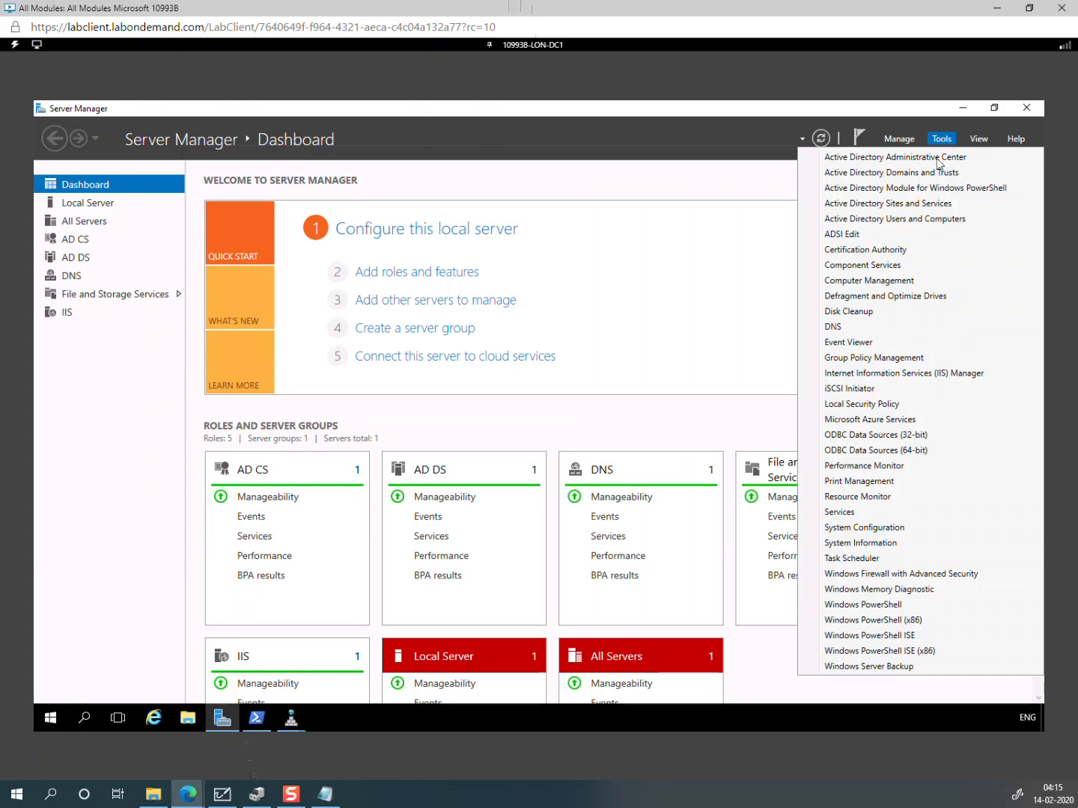
{"action": "left_click", "coordinate": [886, 219]}
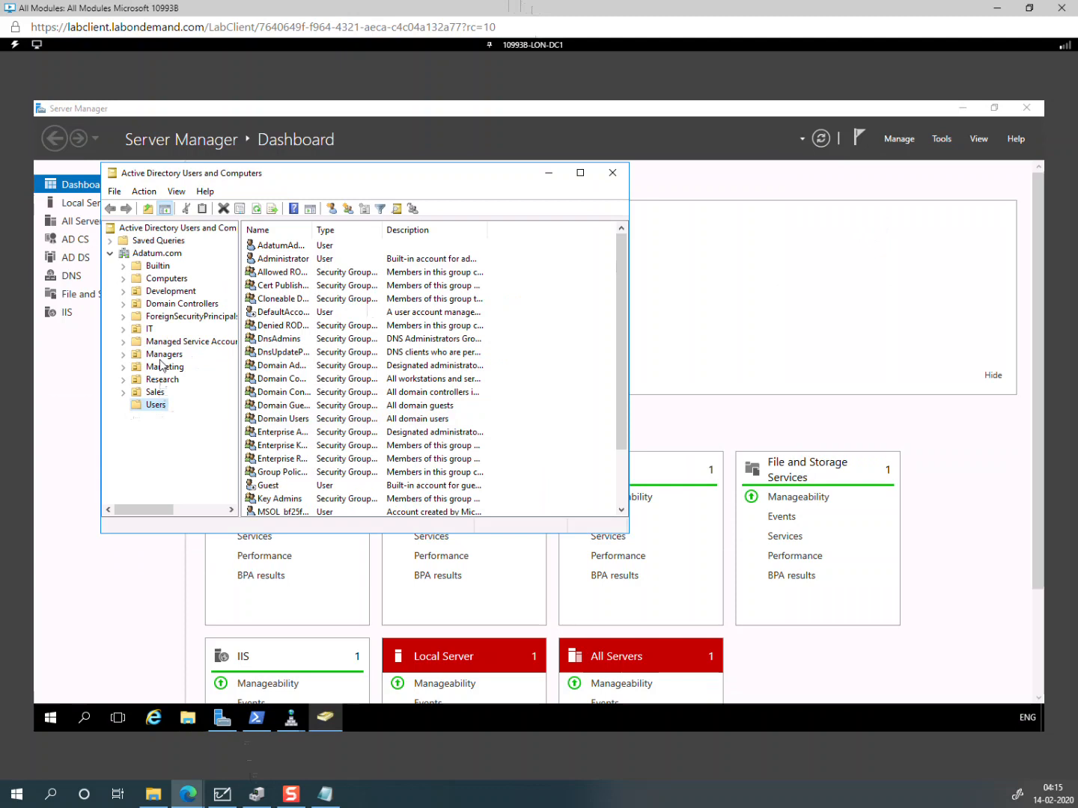
{"action": "left_click", "coordinate": [159, 395]}
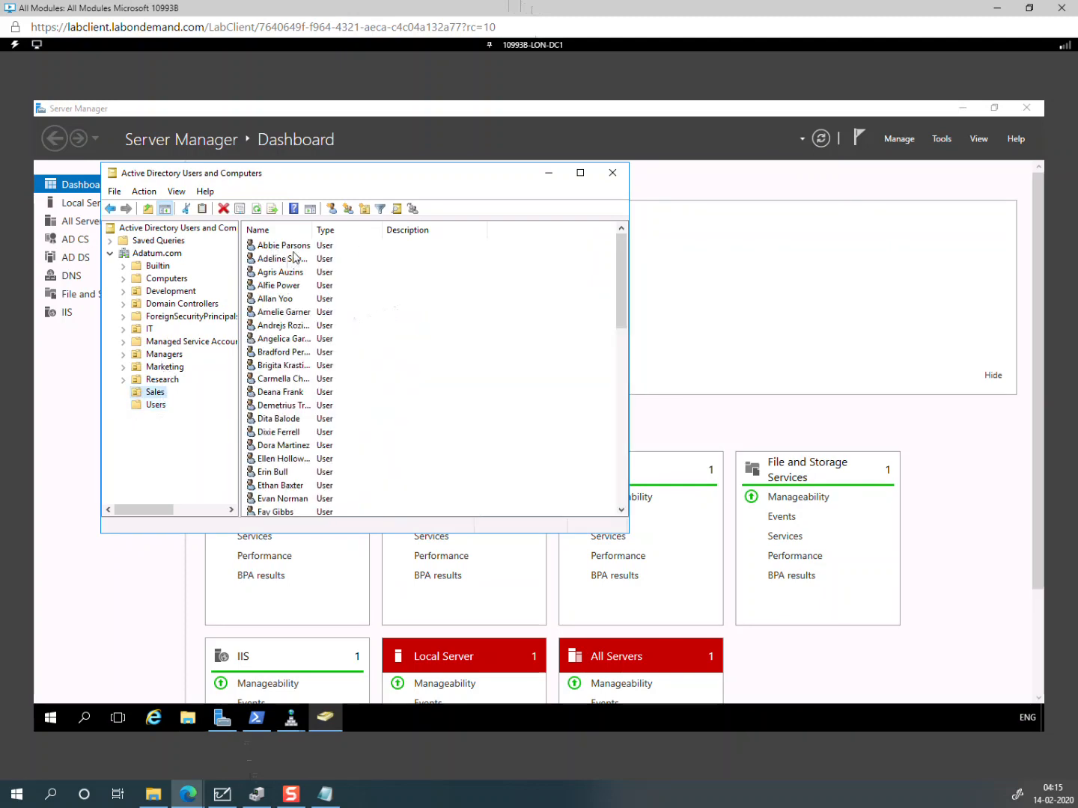
{"action": "left_click", "coordinate": [555, 46]}
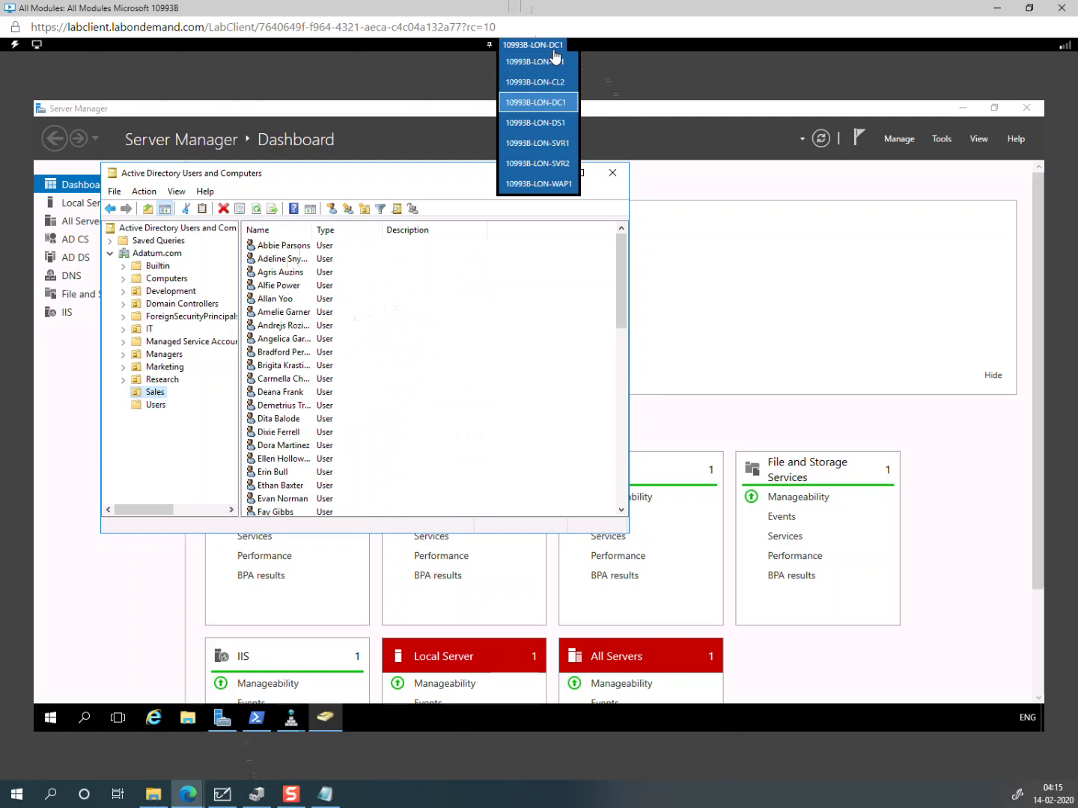
{"action": "left_click", "coordinate": [553, 64]}
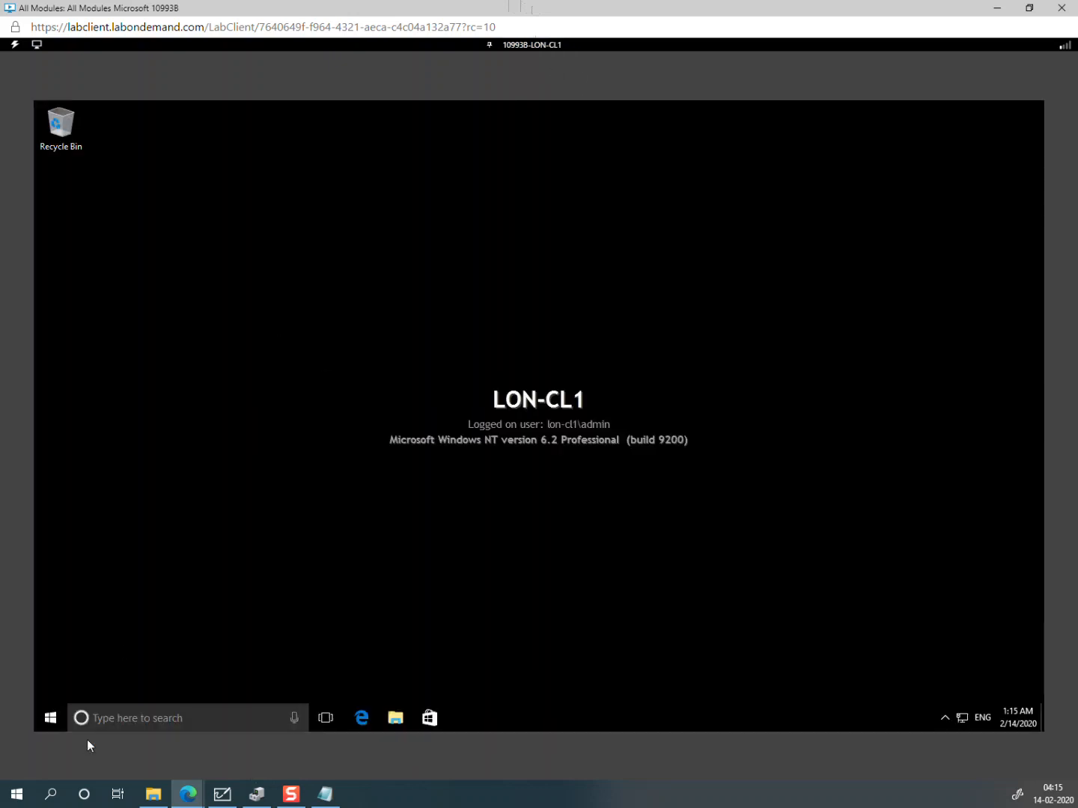
Step: Sign the local admin out of LON-CL1 from the Start menu
{"action": "left_click", "coordinate": [50, 718]}
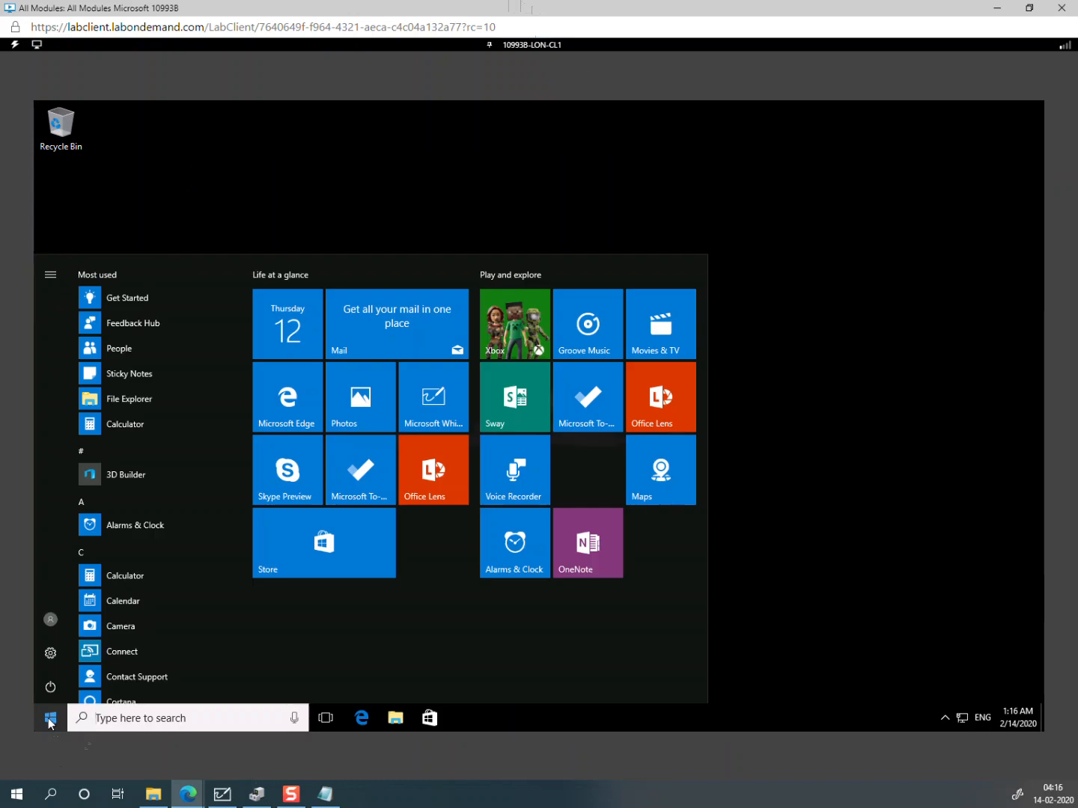
{"action": "left_click", "coordinate": [51, 618]}
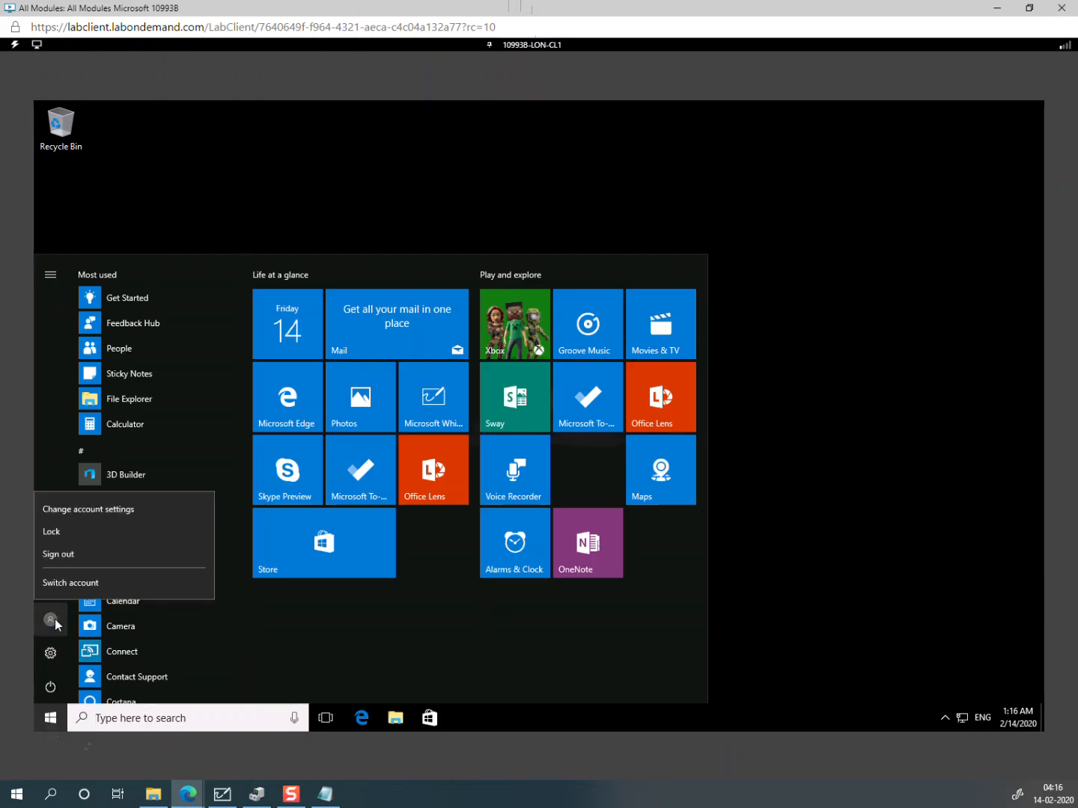
{"action": "left_click", "coordinate": [66, 556]}
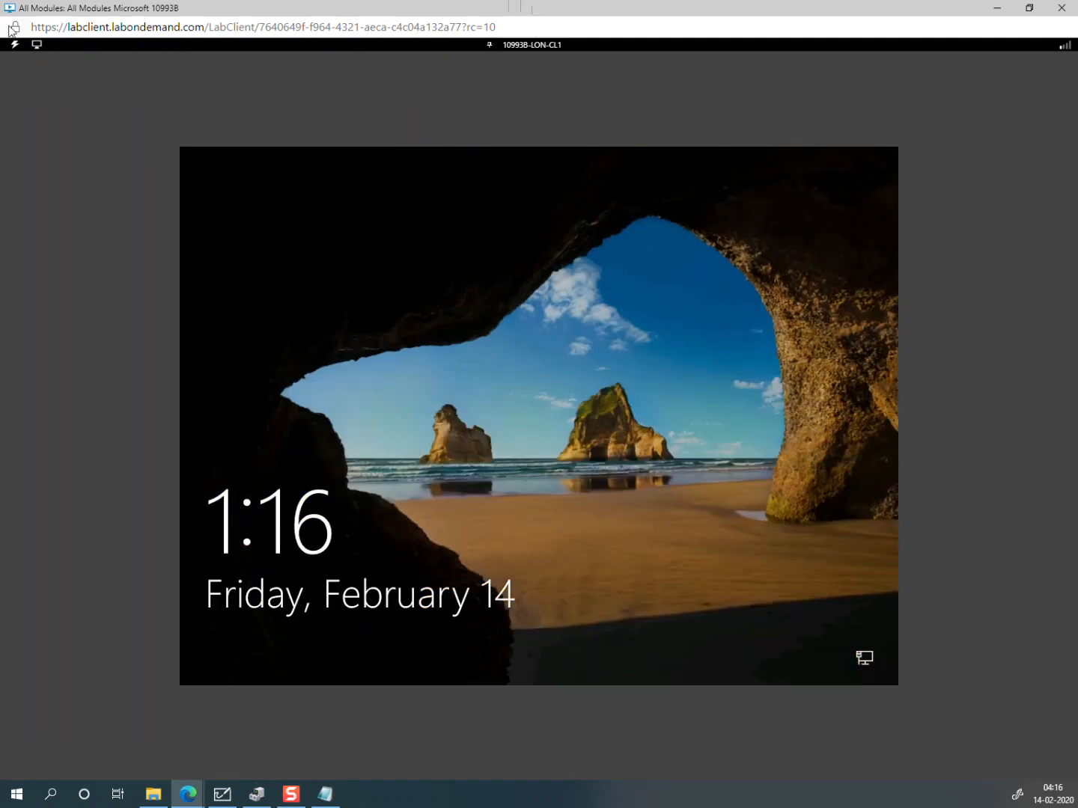
Step: Sign in to LON-CL1 as the ADATUM domain user with that user's password
{"action": "left_click", "coordinate": [14, 43]}
{"action": "left_click", "coordinate": [18, 63]}
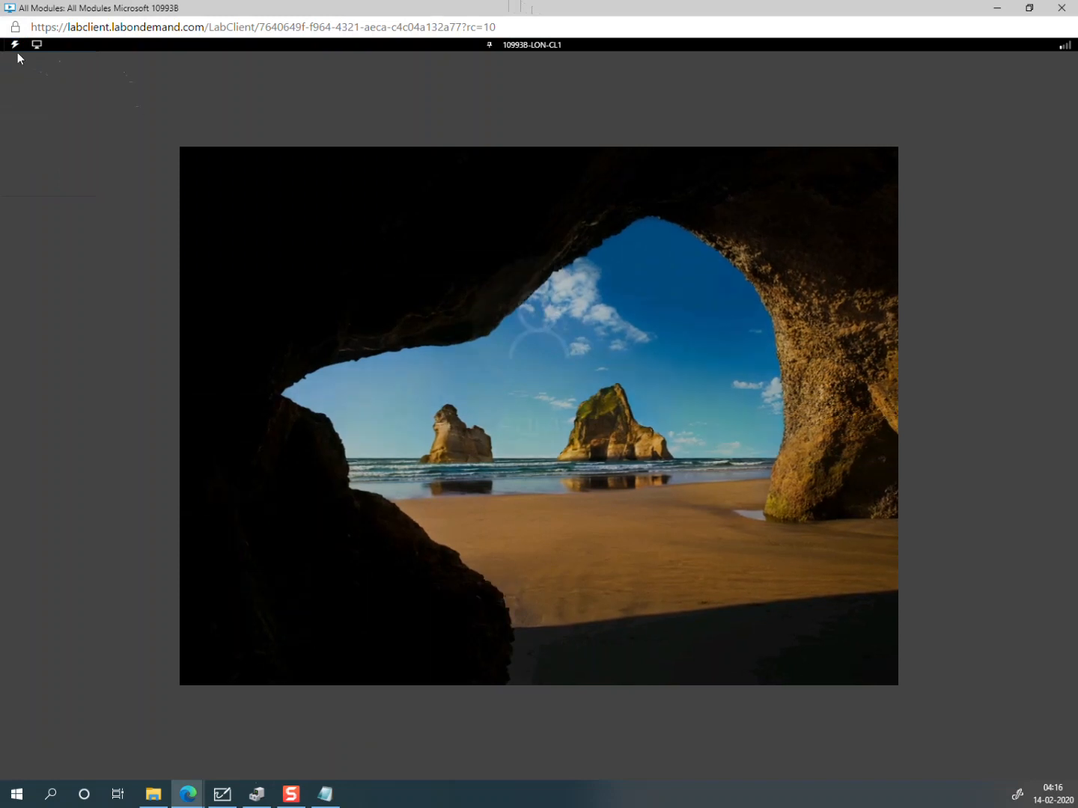
{"action": "left_click", "coordinate": [290, 654]}
{"action": "type", "text": "abbie"}
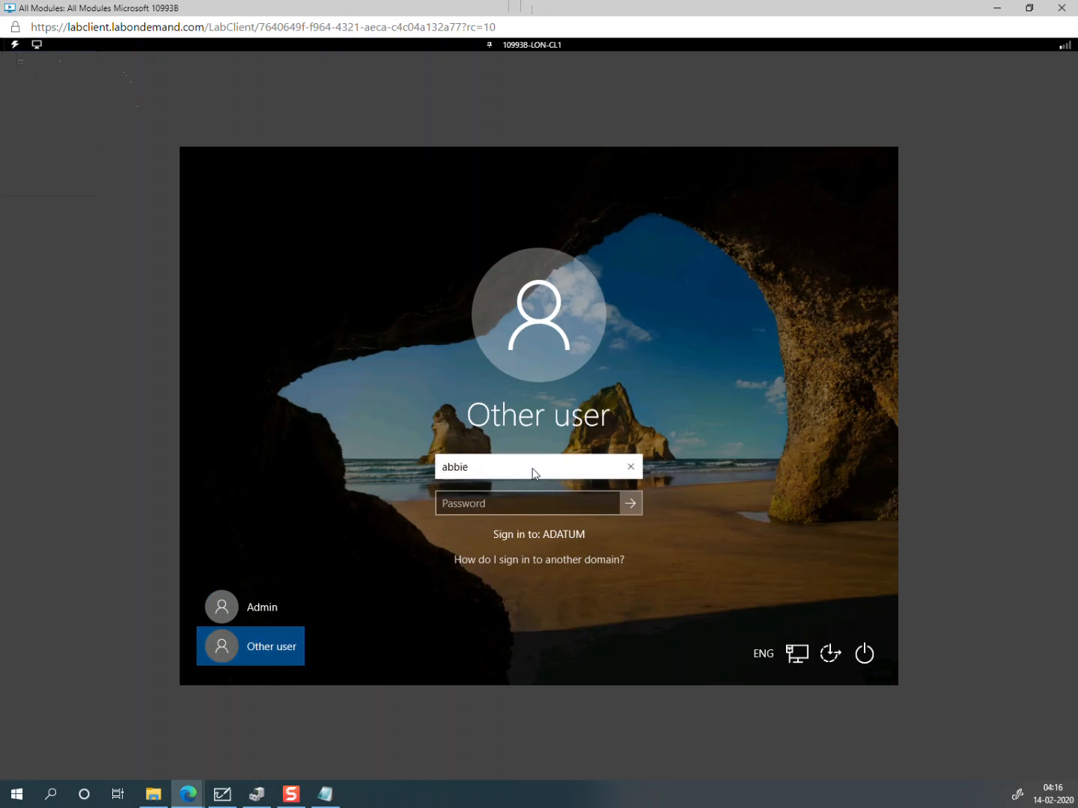
{"action": "key", "text": "Tab"}
{"action": "type", "text": "Pa"}
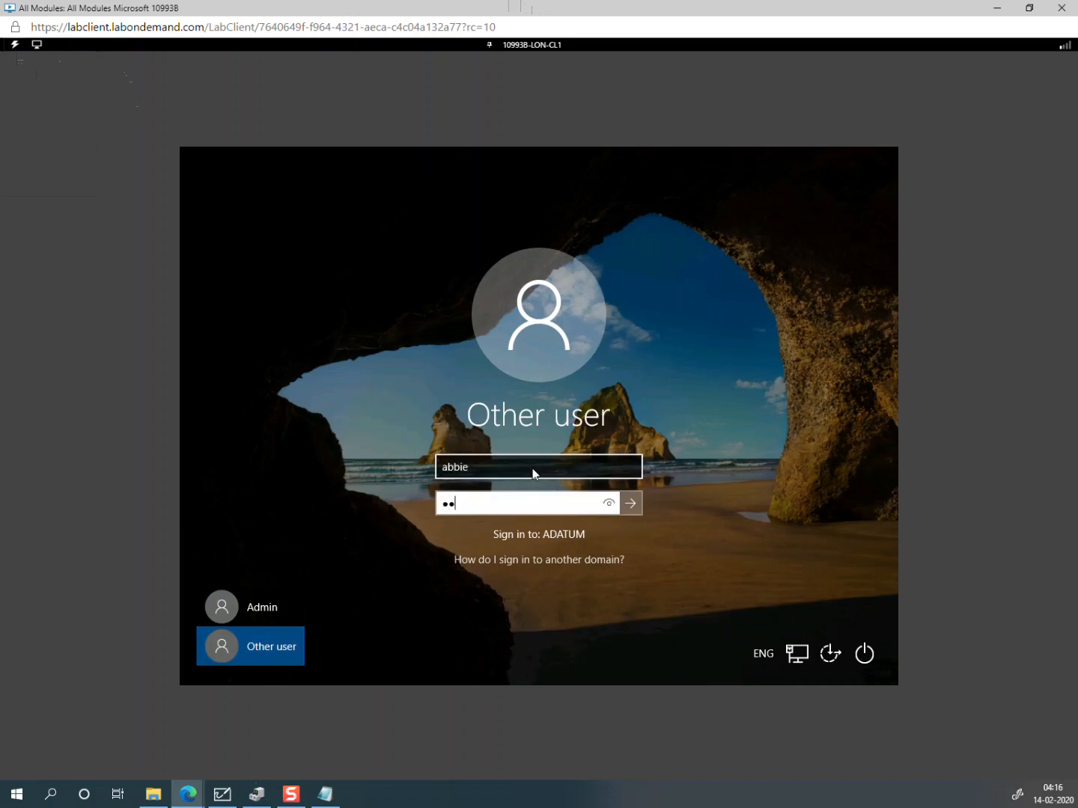
{"action": "key", "text": "Return"}
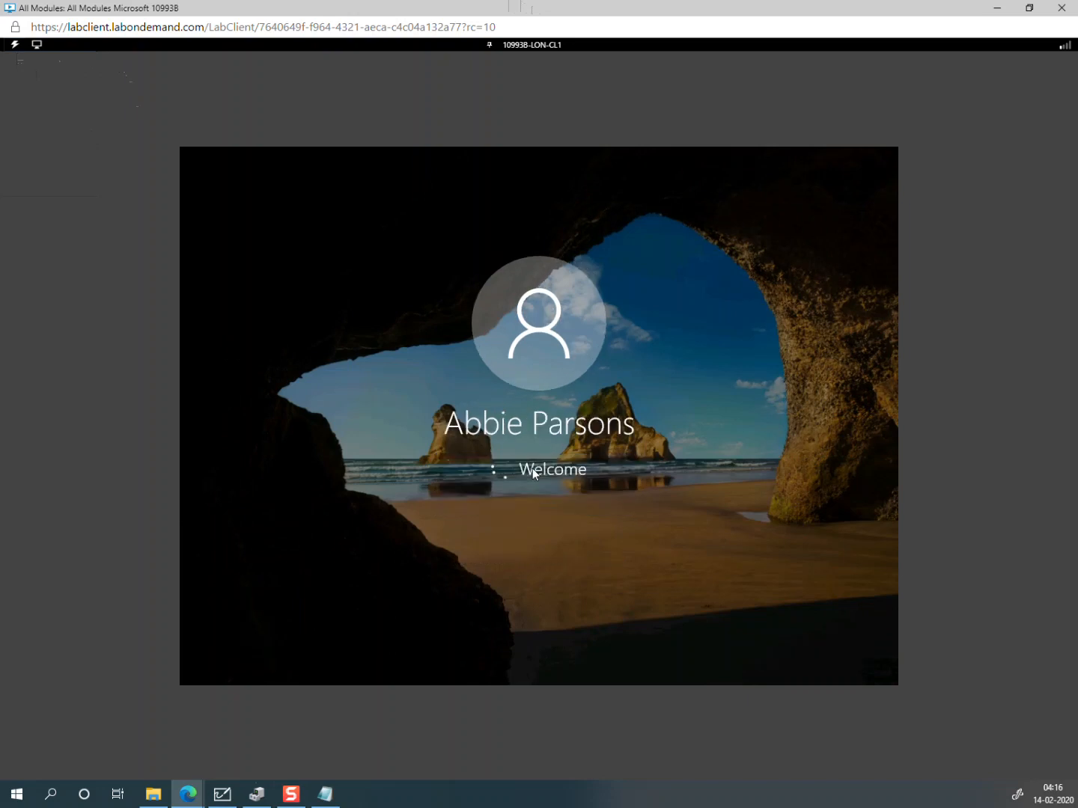
Step: Set the lab view to full screen, toggling it off and back on
{"action": "left_click", "coordinate": [39, 47]}
{"action": "left_click", "coordinate": [48, 64]}
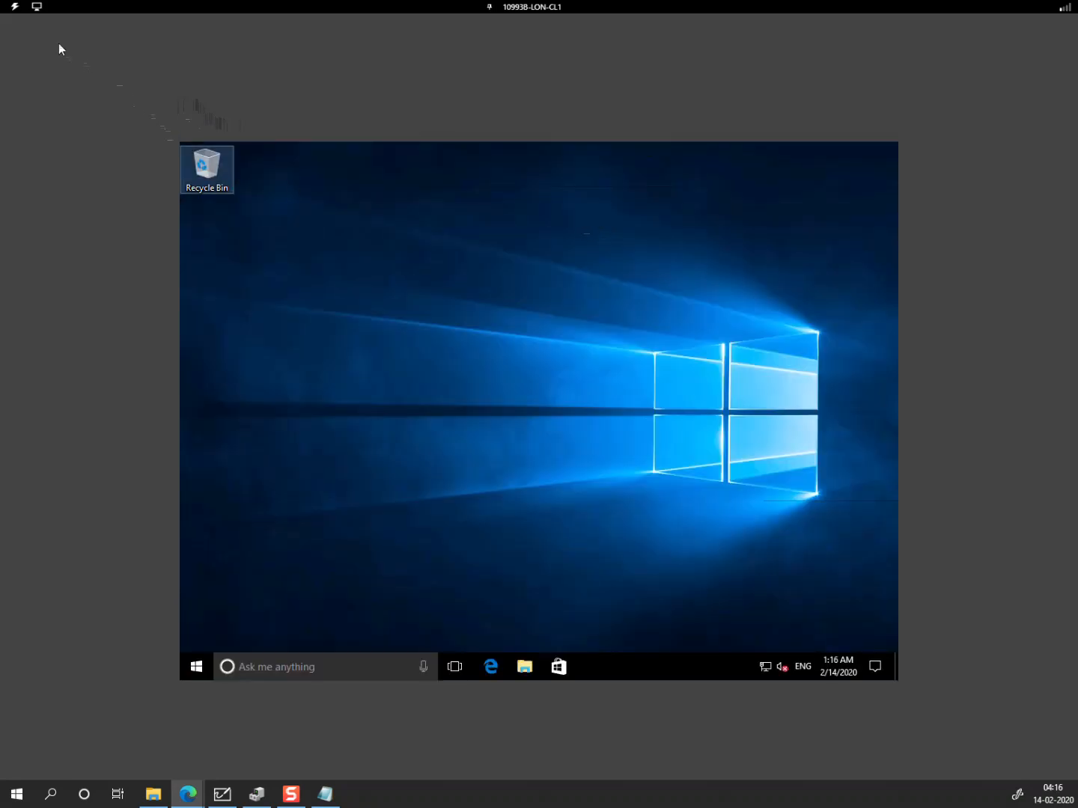
{"action": "left_click", "coordinate": [38, 6]}
{"action": "left_click", "coordinate": [50, 24]}
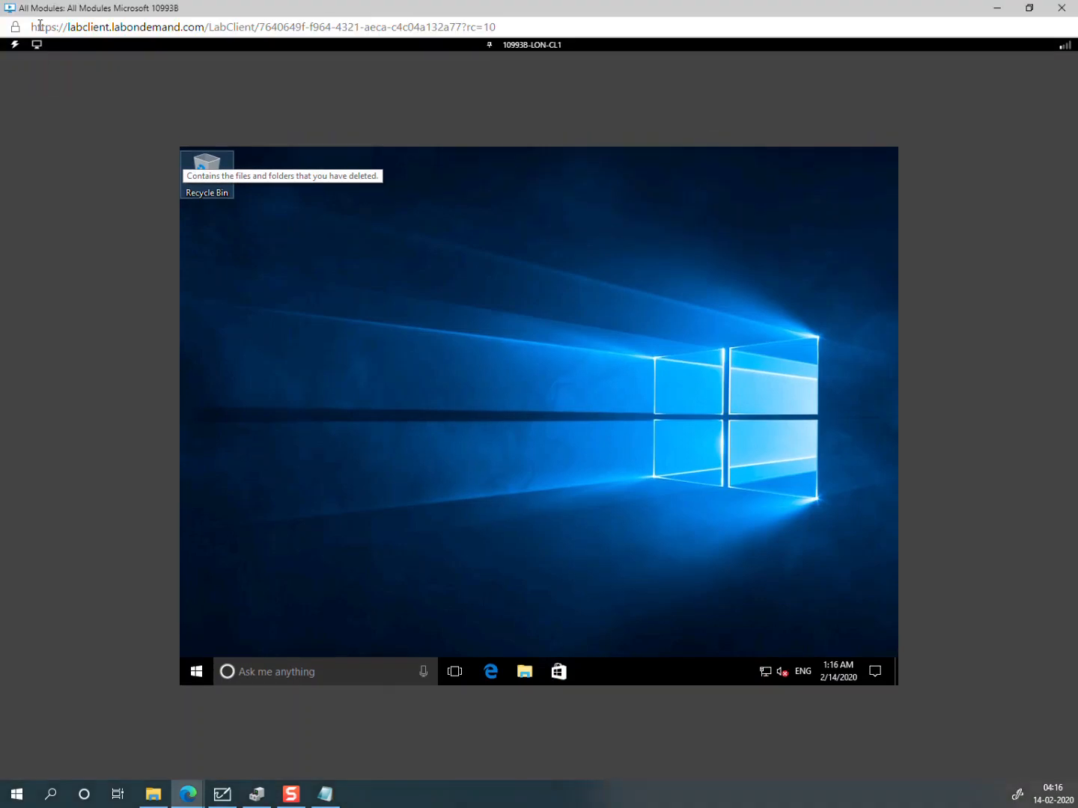
{"action": "left_click", "coordinate": [37, 45]}
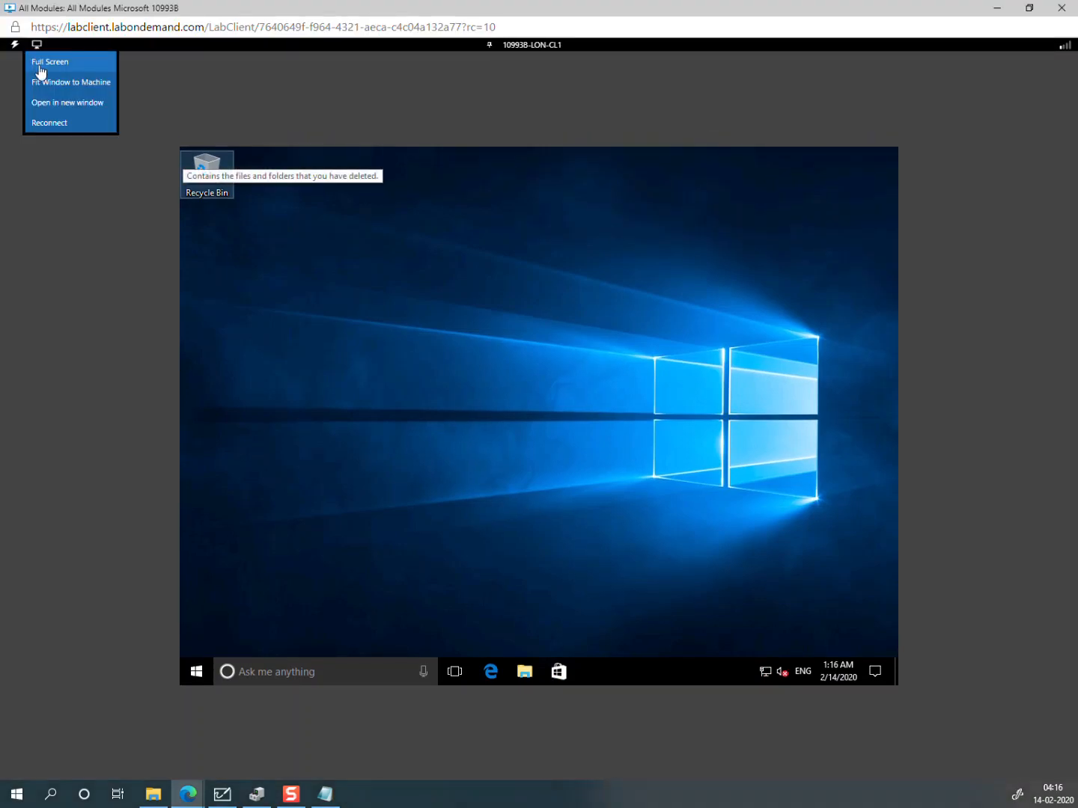
{"action": "left_click", "coordinate": [40, 66]}
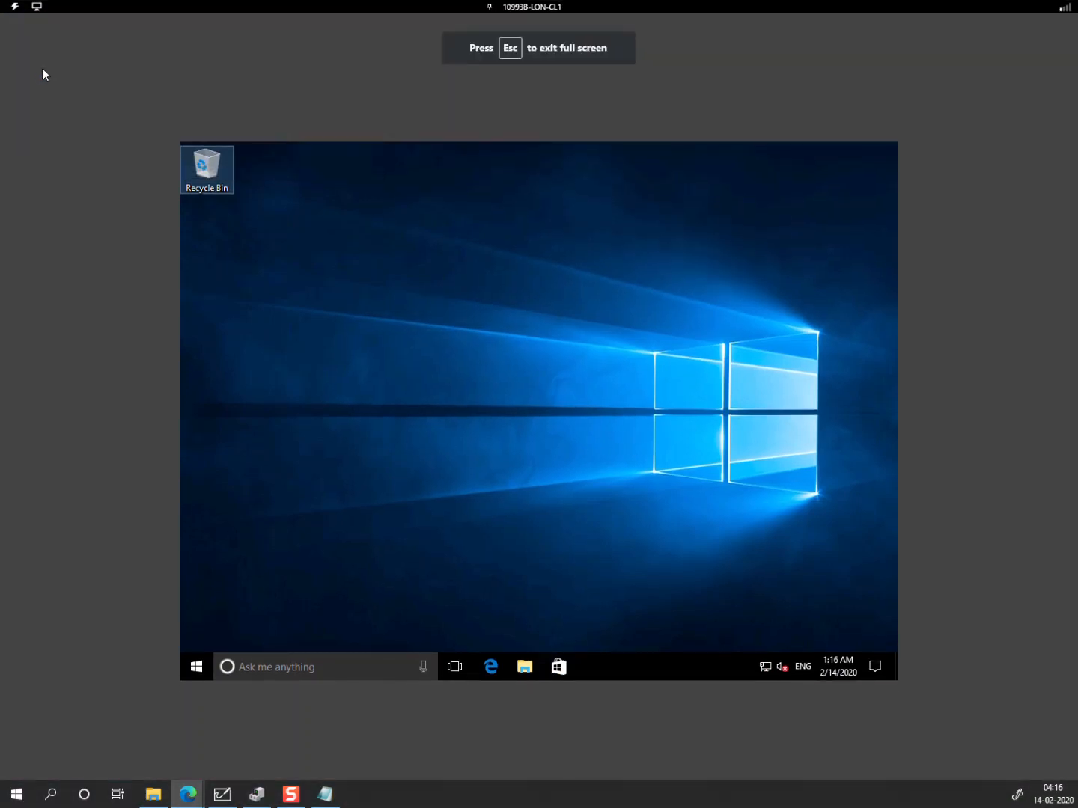
Step: Change LON-CL1's display resolution to 1280 × 1024, keep it, then close Settings and start Edge
{"action": "right_click", "coordinate": [455, 420]}
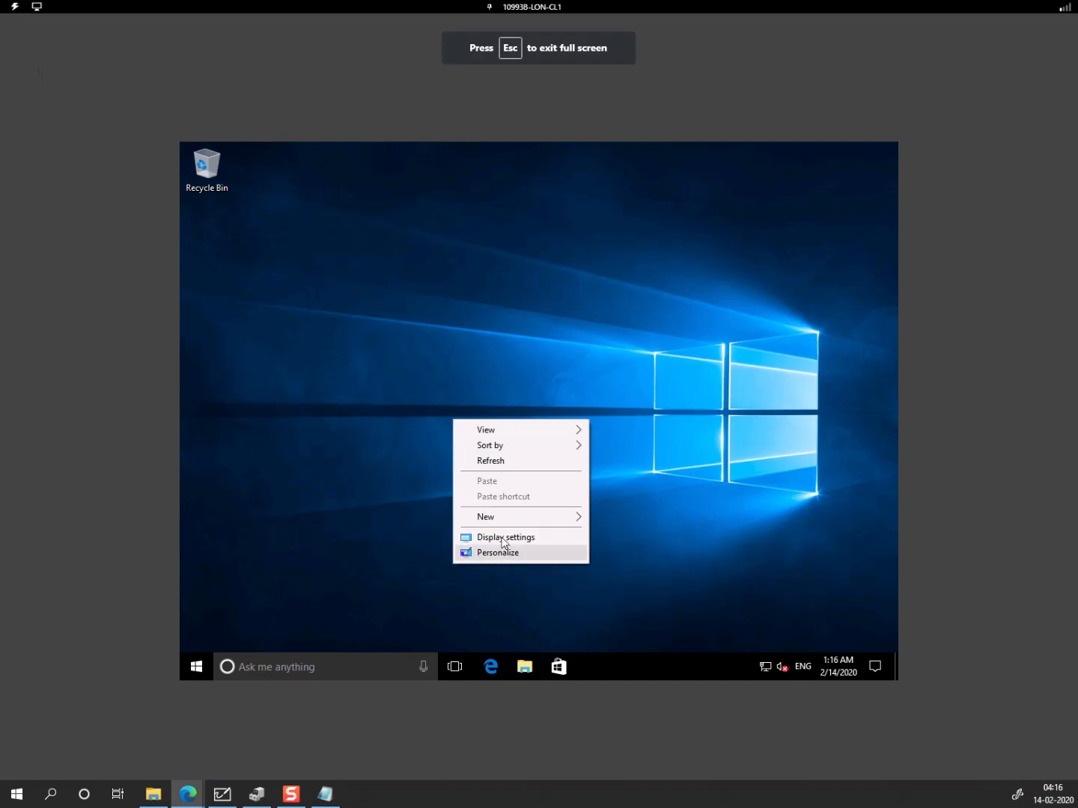
{"action": "left_click", "coordinate": [501, 537]}
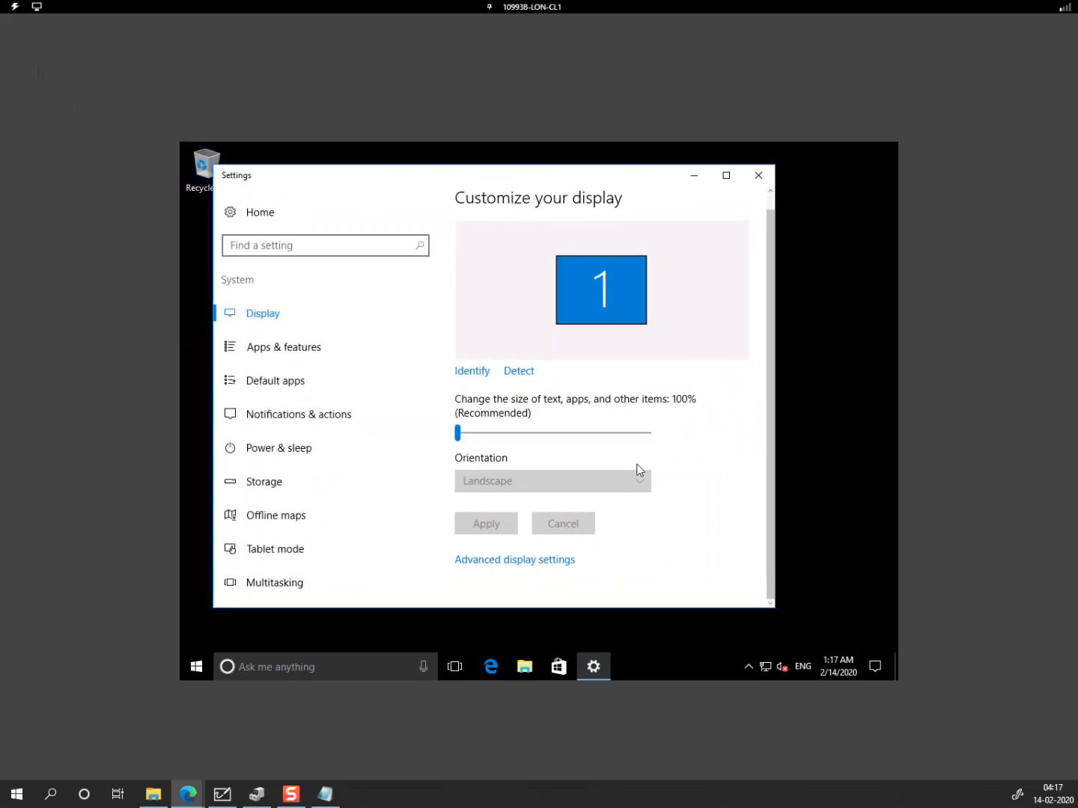
{"action": "left_click", "coordinate": [513, 565]}
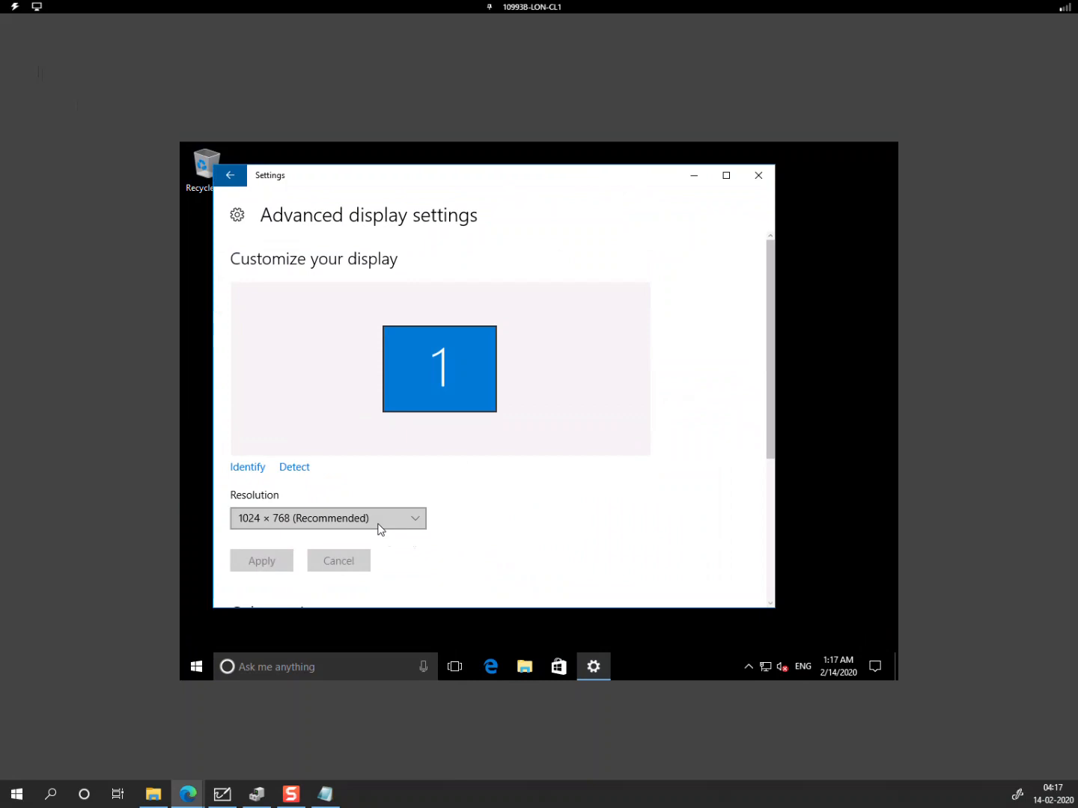
{"action": "left_click", "coordinate": [380, 529]}
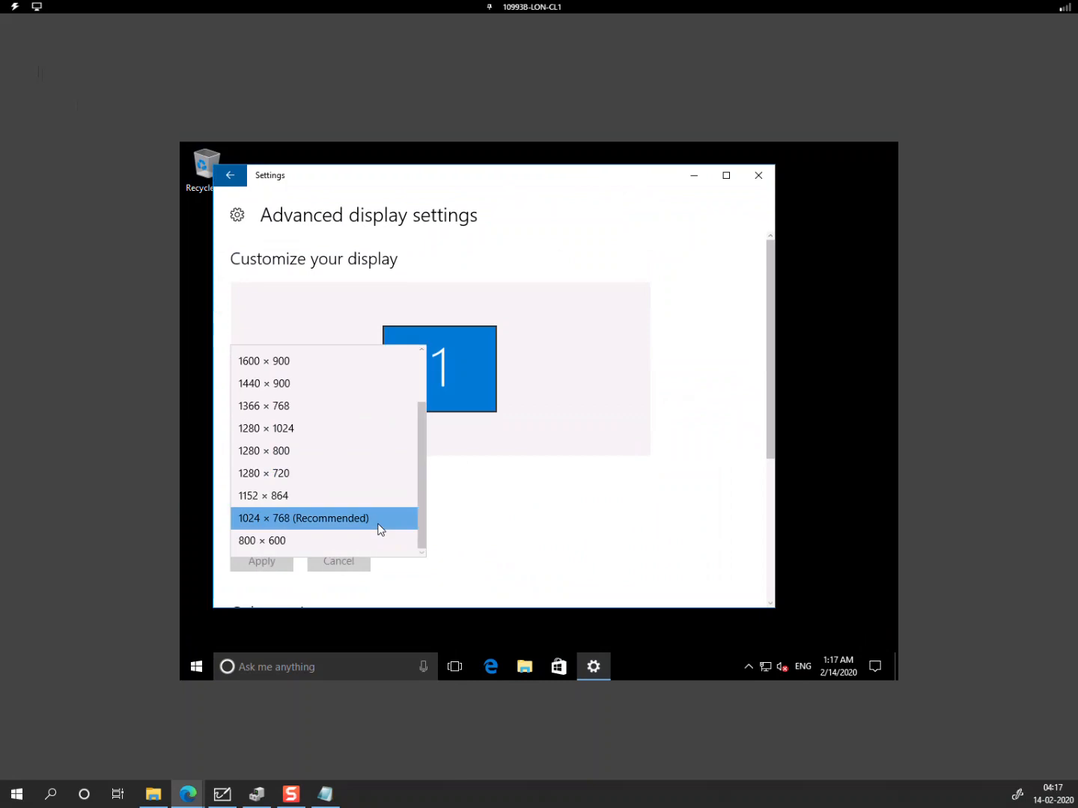
{"action": "left_click", "coordinate": [270, 429]}
{"action": "left_click", "coordinate": [281, 561]}
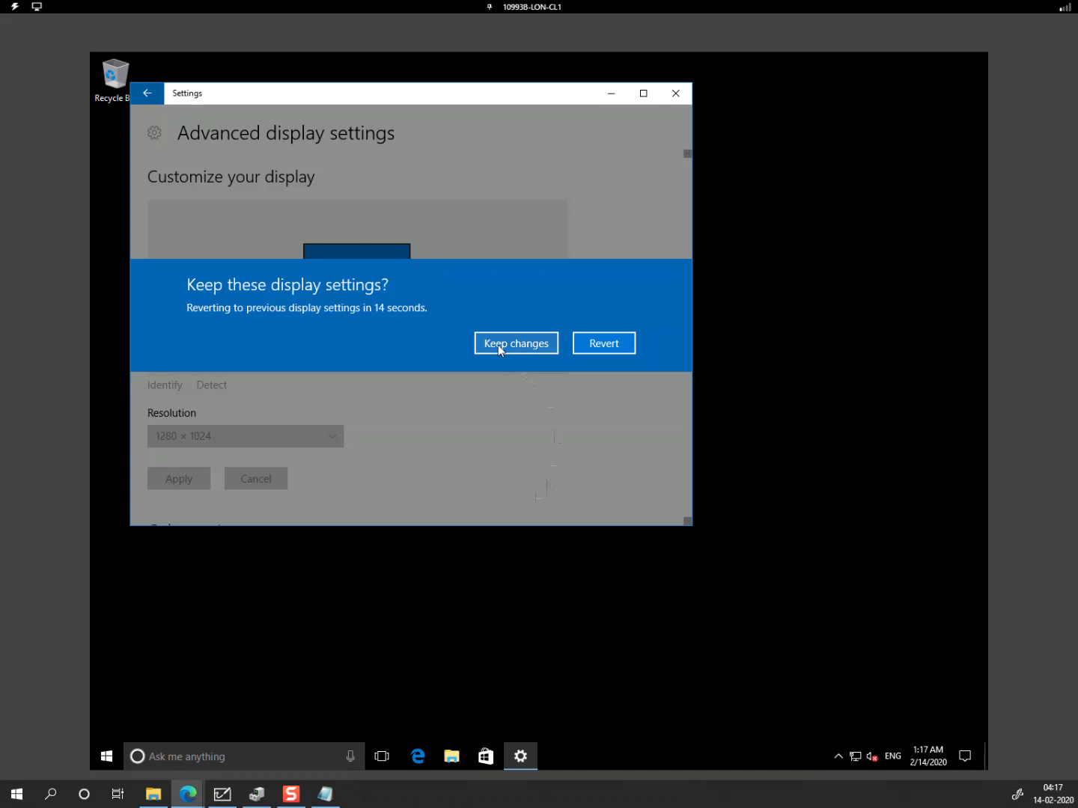
{"action": "left_click", "coordinate": [498, 343]}
{"action": "left_click", "coordinate": [675, 93]}
{"action": "left_click", "coordinate": [417, 758]}
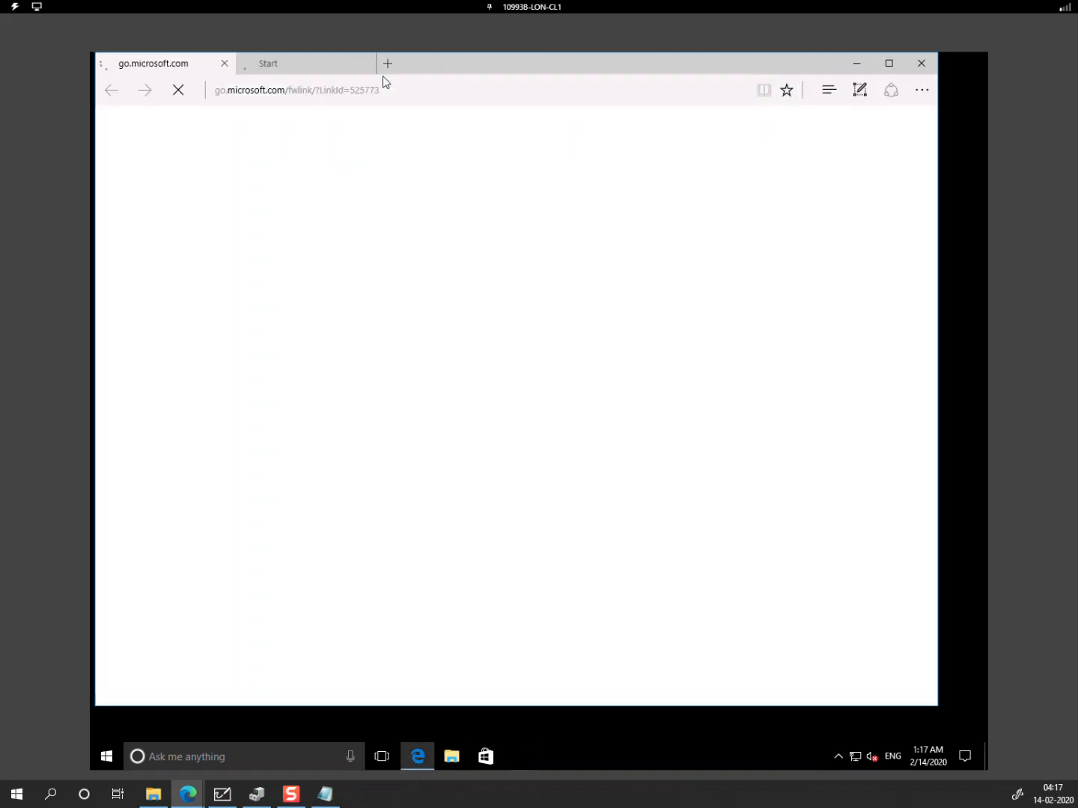
Step: Load portal.azure.com in Edge and maximize the browser window
{"action": "left_click", "coordinate": [373, 96]}
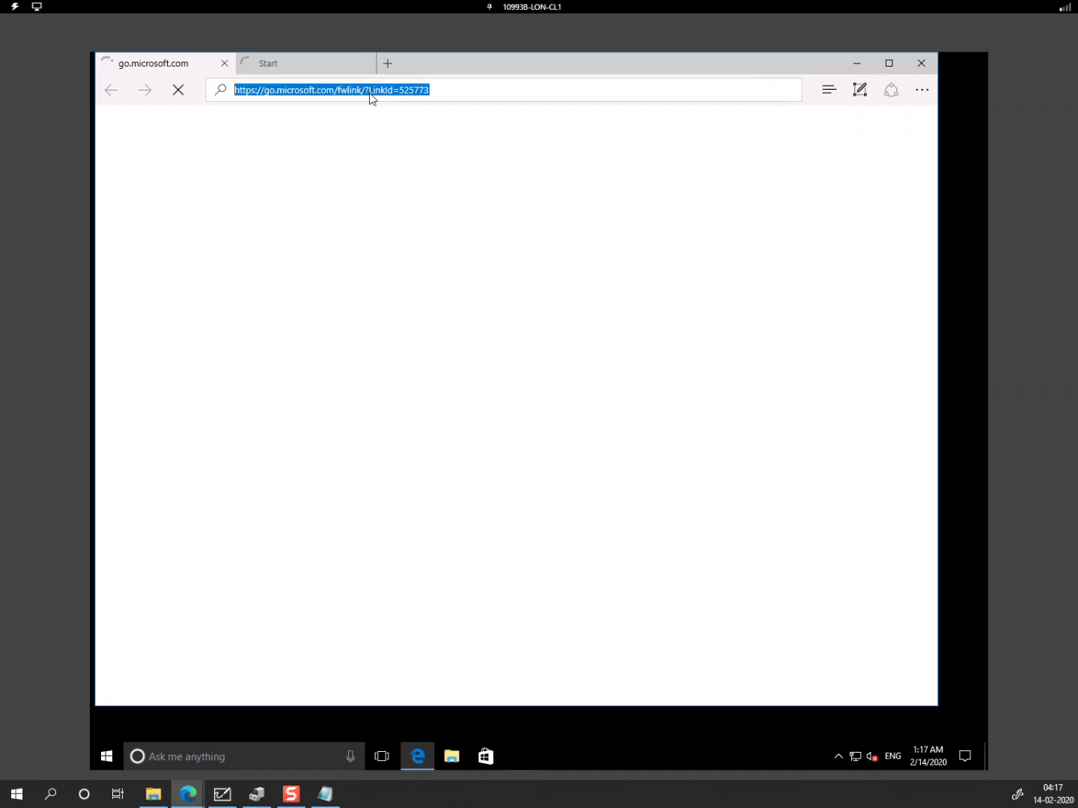
{"action": "type", "text": "por"}
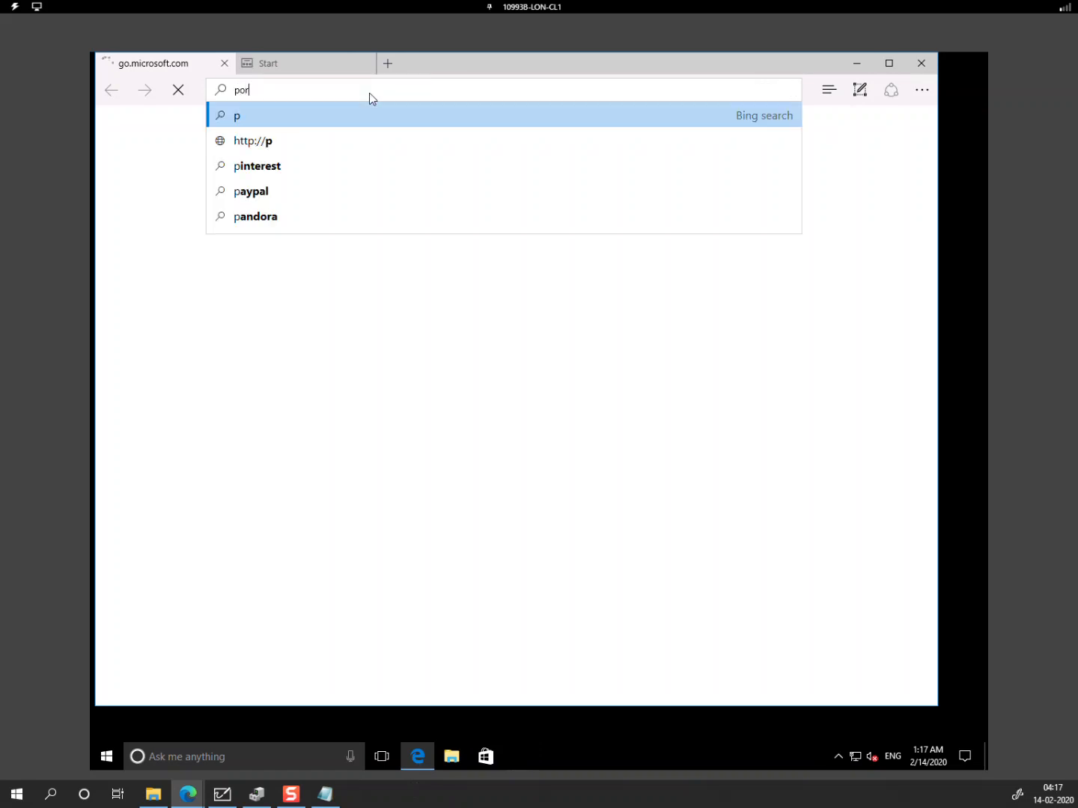
{"action": "type", "text": "tal.azure.co"}
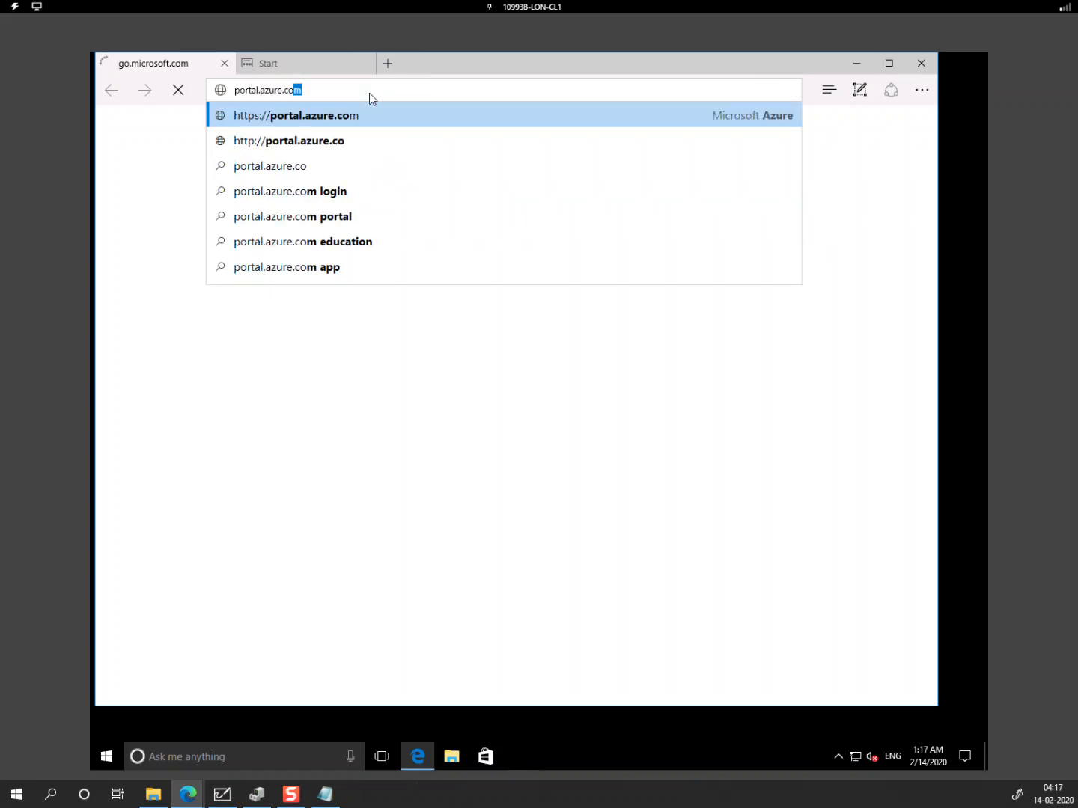
{"action": "key", "text": "Return"}
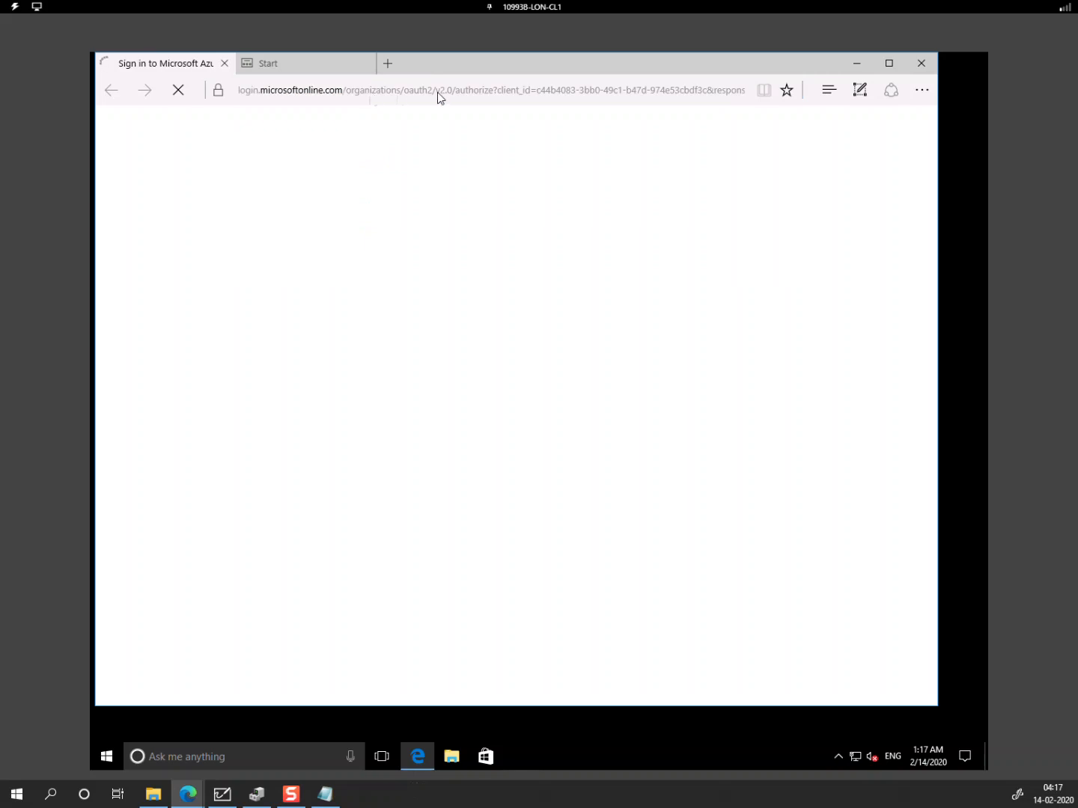
{"action": "left_click", "coordinate": [887, 64]}
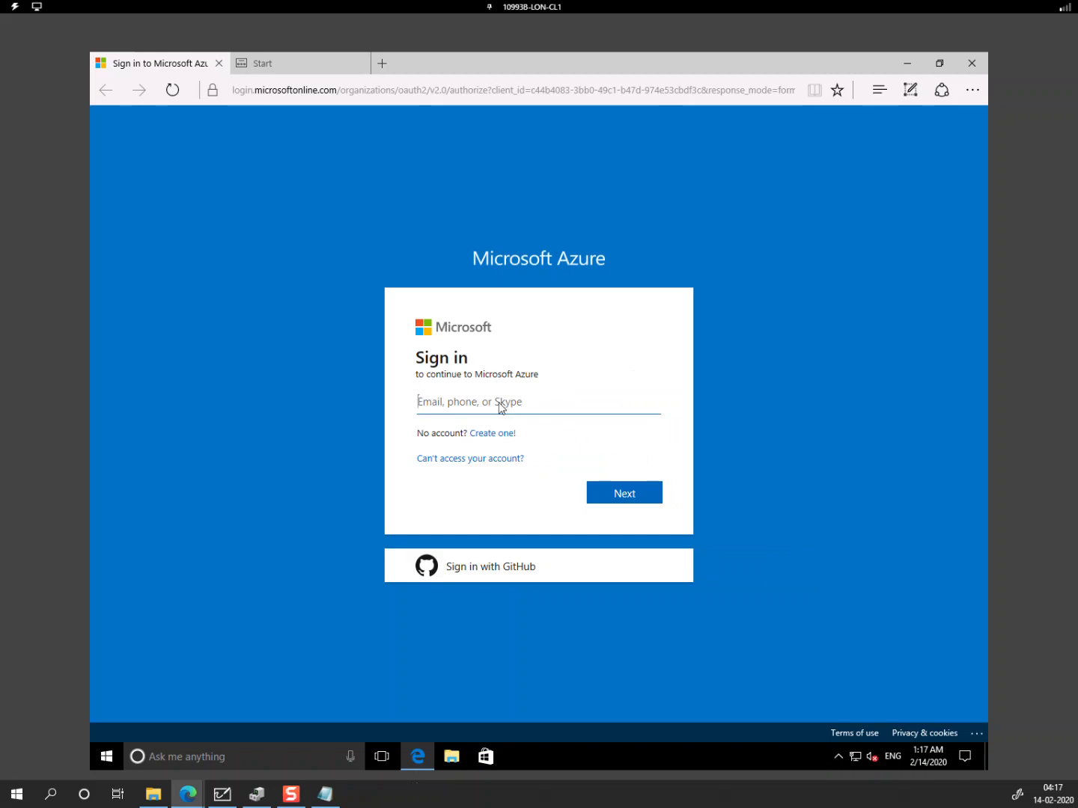
Step: Type the user name followed by '@' and copy the federated domain name from the Notepad notes
{"action": "type", "text": "abbie@"}
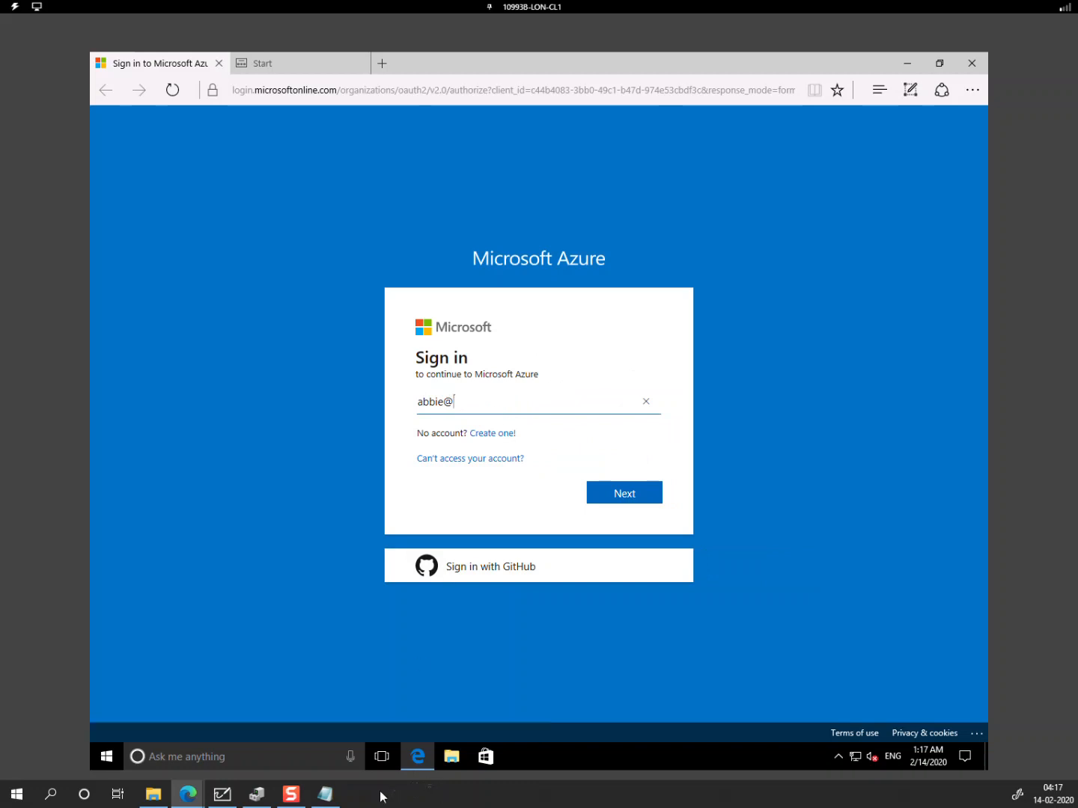
{"action": "left_click", "coordinate": [330, 794]}
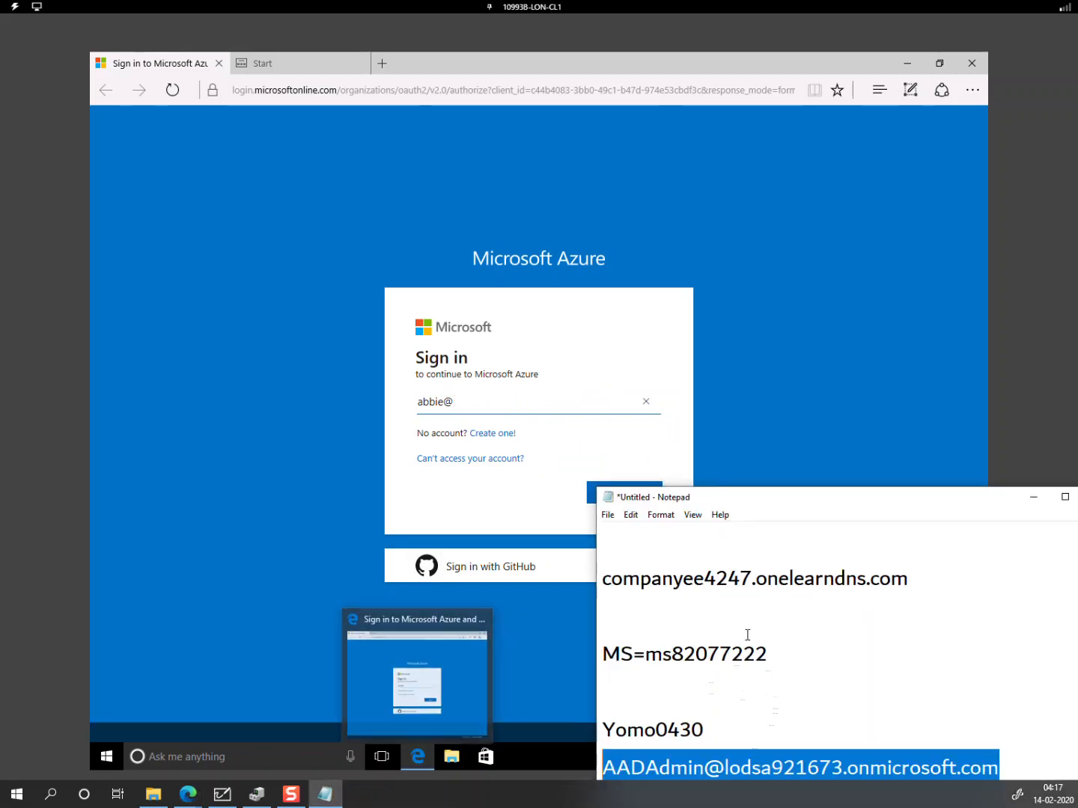
{"action": "left_click_drag", "start_coordinate": [602, 579], "coordinate": [910, 580]}
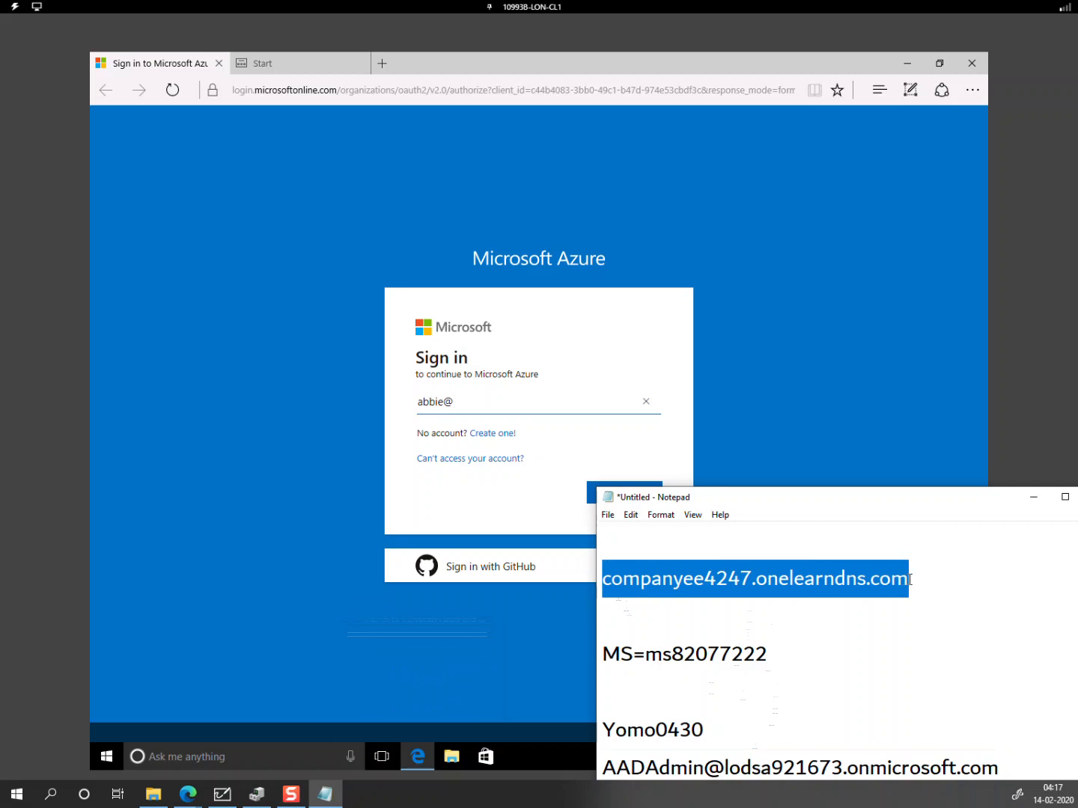
{"action": "right_click", "coordinate": [852, 590]}
{"action": "left_click", "coordinate": [886, 412]}
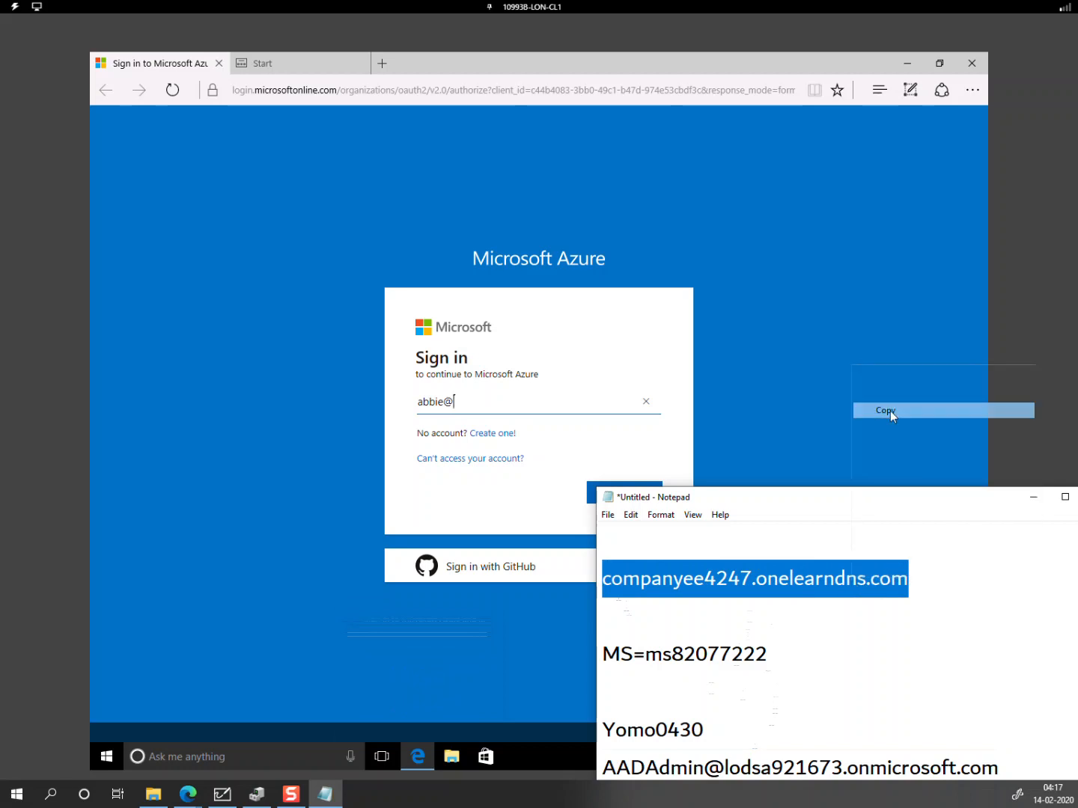
Step: Send the copied domain into the sign-in field using Type Clipboard Text
{"action": "left_click", "coordinate": [482, 407]}
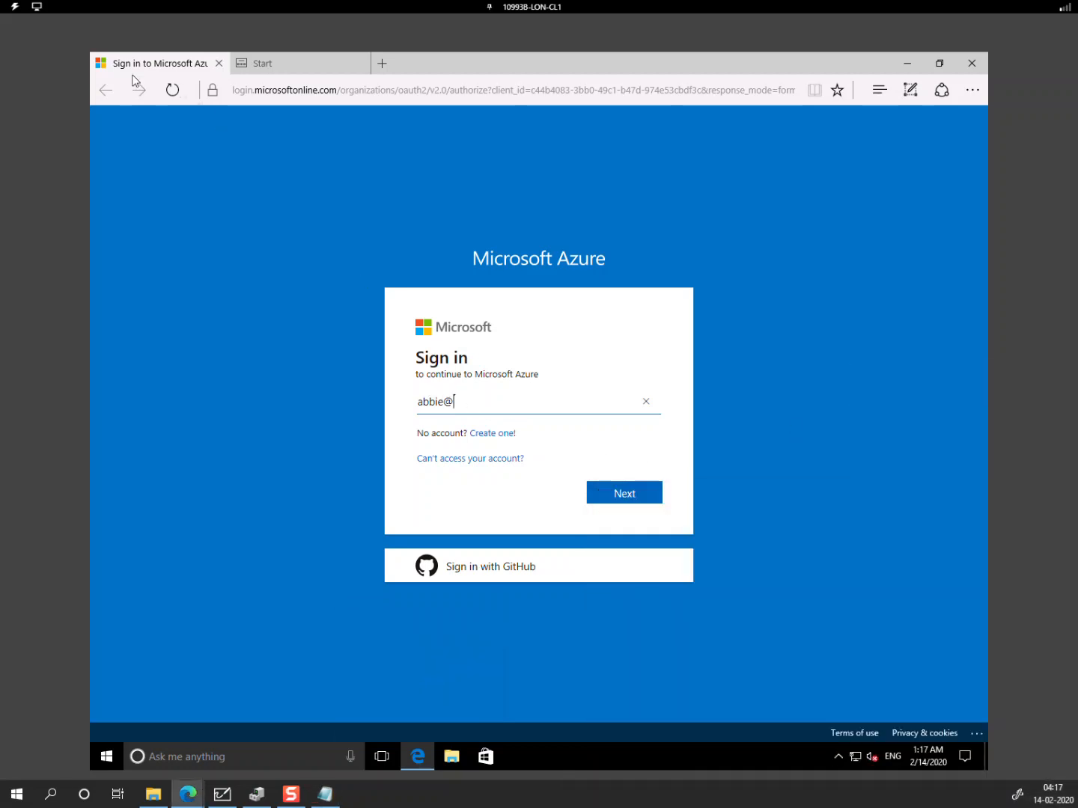
{"action": "left_click", "coordinate": [15, 7]}
{"action": "mouse_move", "coordinate": [31, 65]}
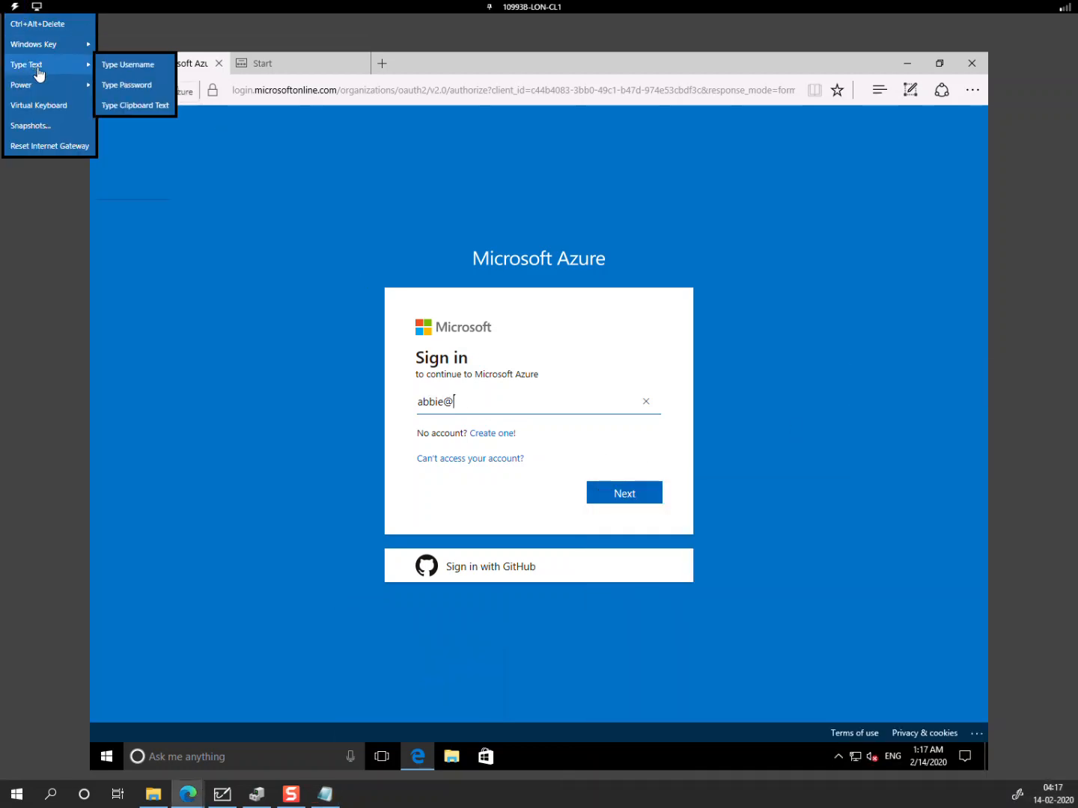
{"action": "left_click", "coordinate": [135, 105]}
{"action": "key", "text": "ctrl+v"}
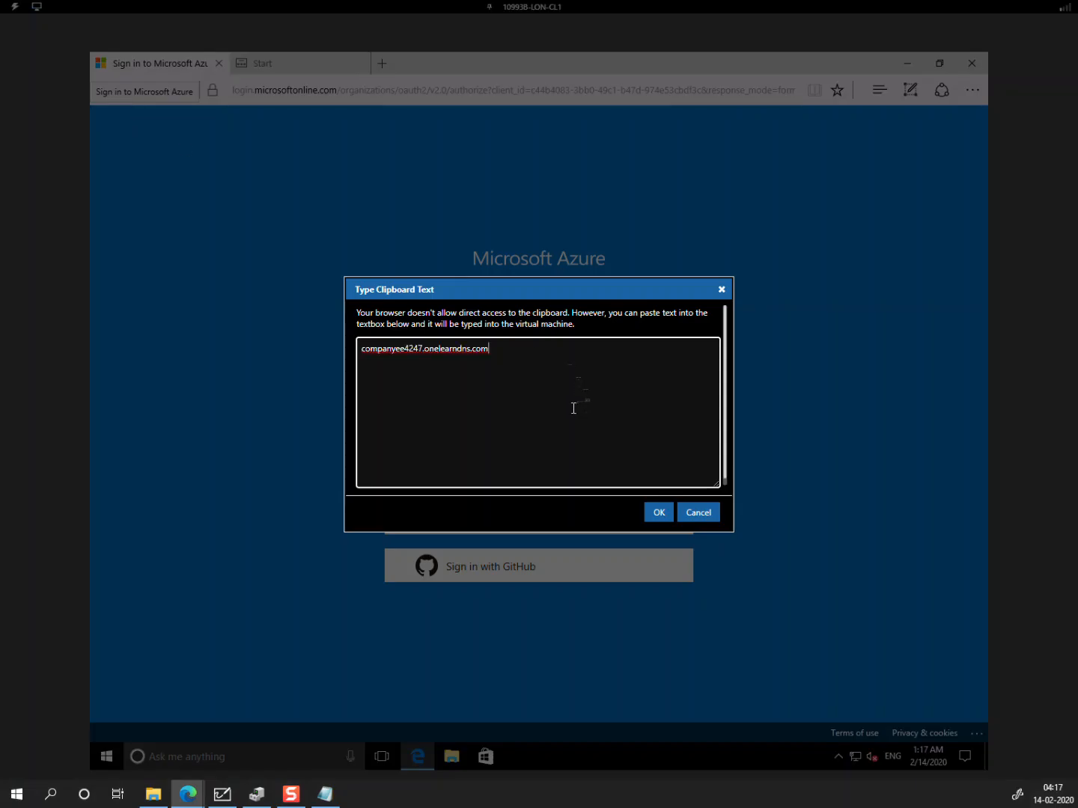
{"action": "left_click", "coordinate": [653, 512]}
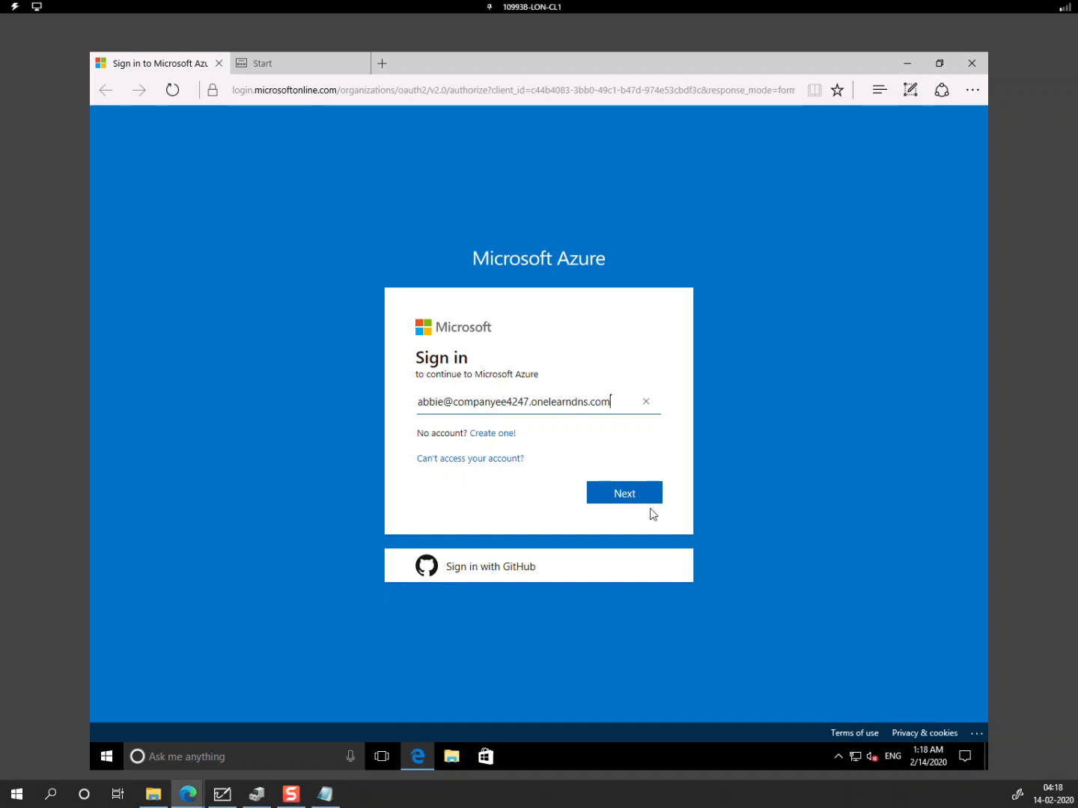
Step: Enter the federated user's name and password in Windows Security, then choose Maybe later on the tour
{"action": "left_click", "coordinate": [635, 496]}
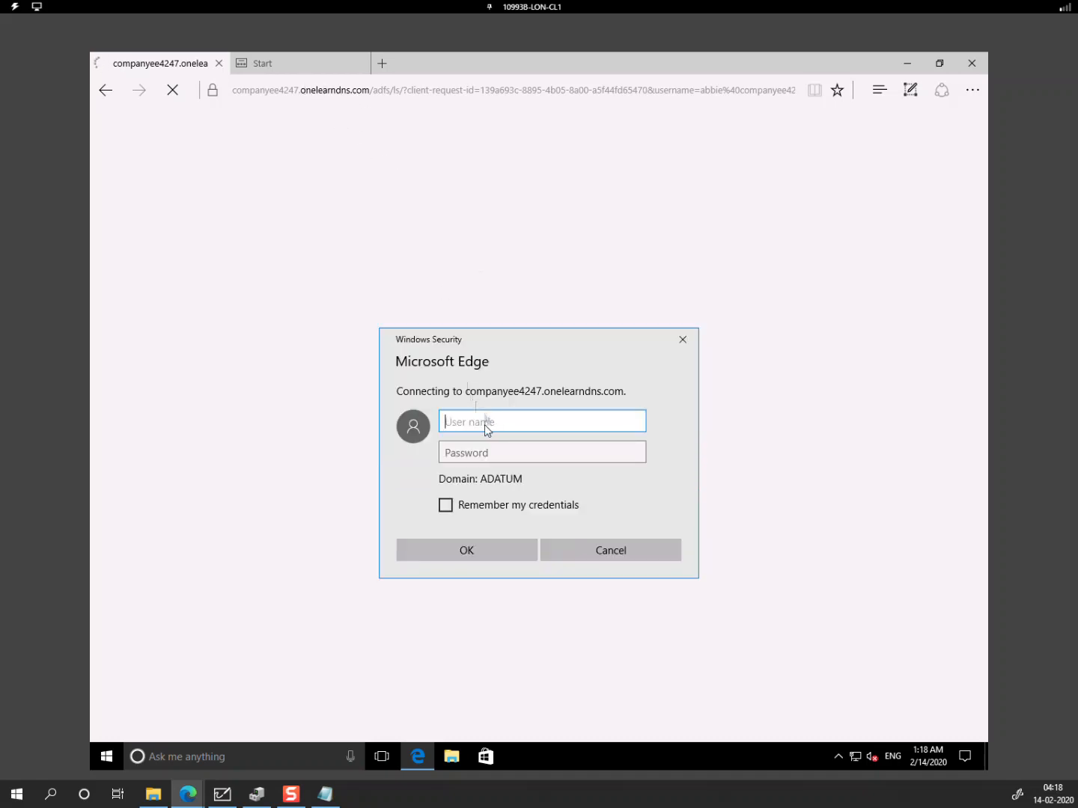
{"action": "type", "text": "abbie"}
{"action": "key", "text": "Tab"}
{"action": "type", "text": "P"}
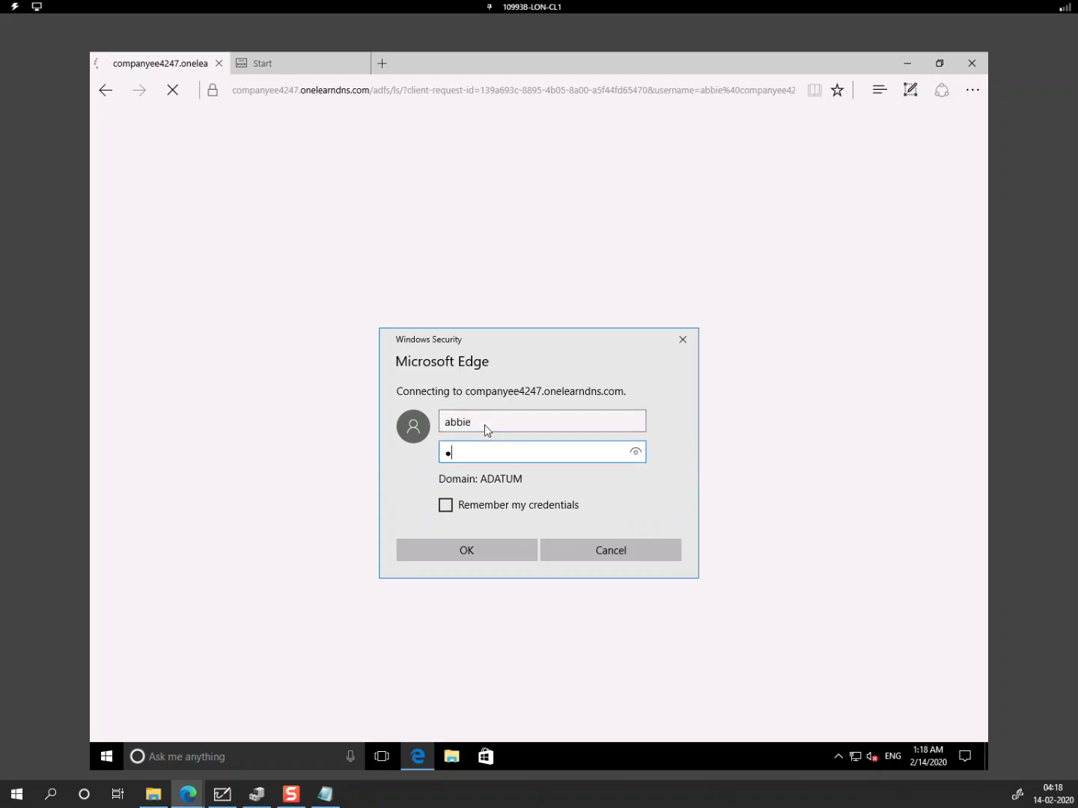
{"action": "key", "text": "Return"}
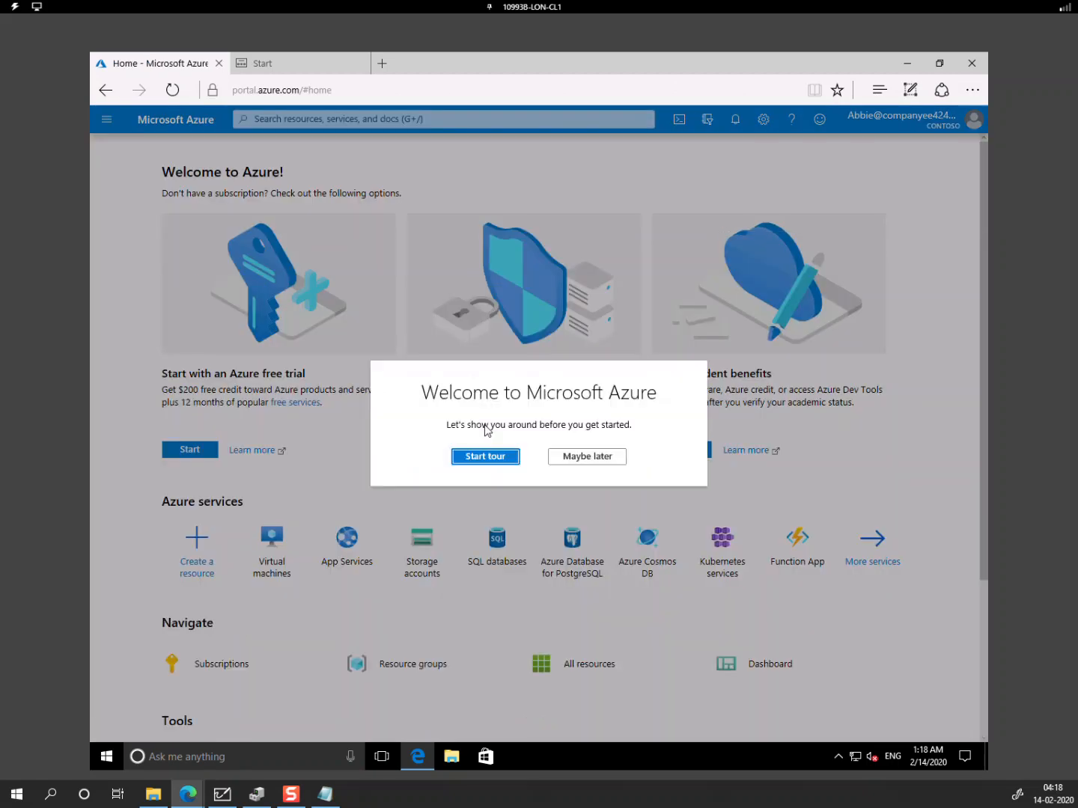
{"action": "left_click", "coordinate": [603, 461]}
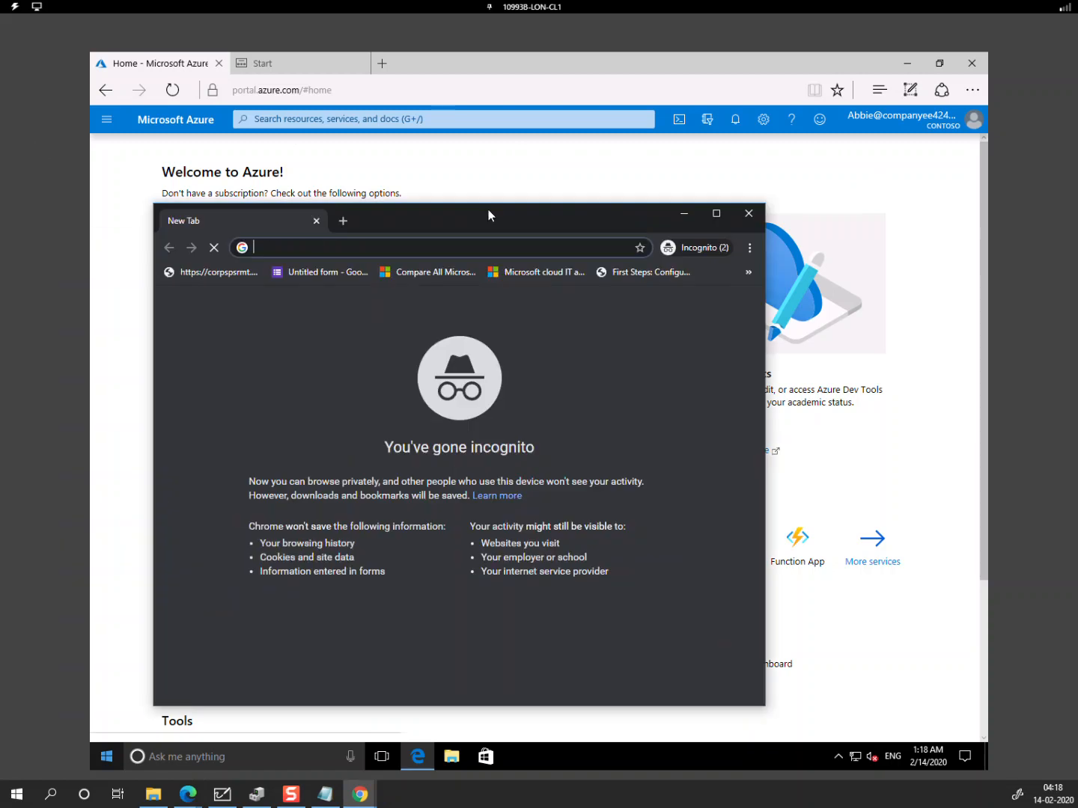
Step: Maximize the incognito Chrome window and load portal.azure.com
{"action": "left_click_drag", "start_coordinate": [489, 214], "coordinate": [627, 180]}
{"action": "double_click", "coordinate": [628, 181]}
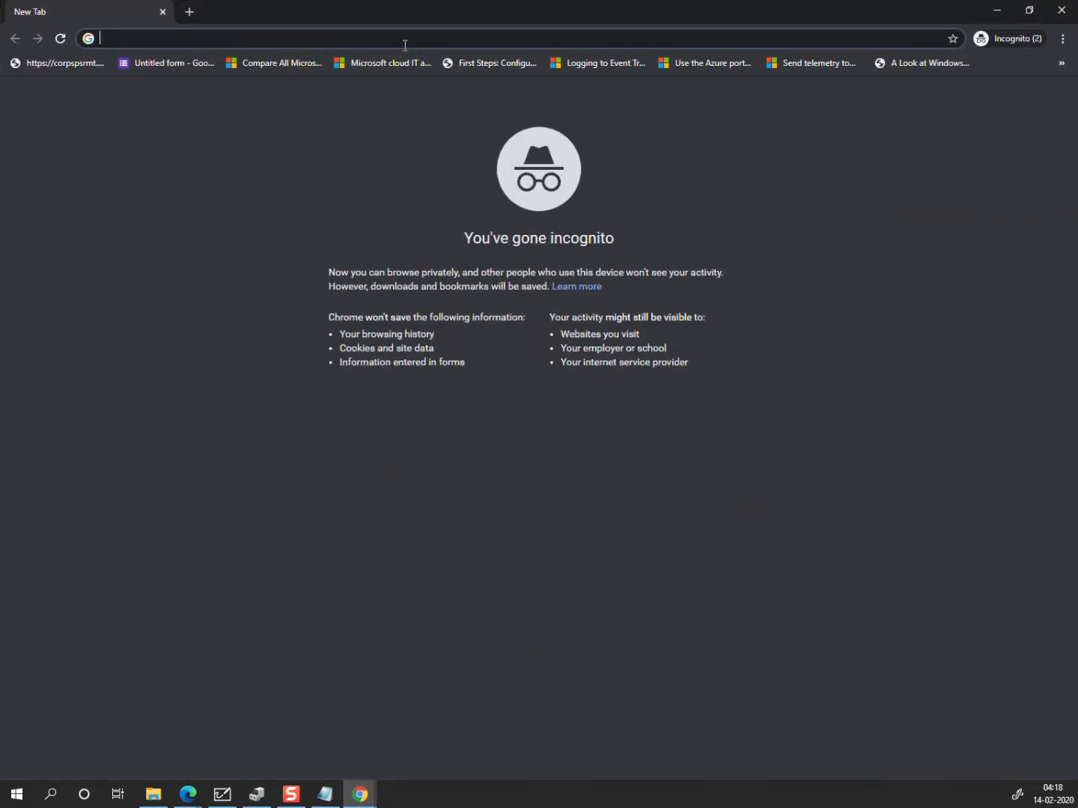
{"action": "type", "text": "portal.azure.com"}
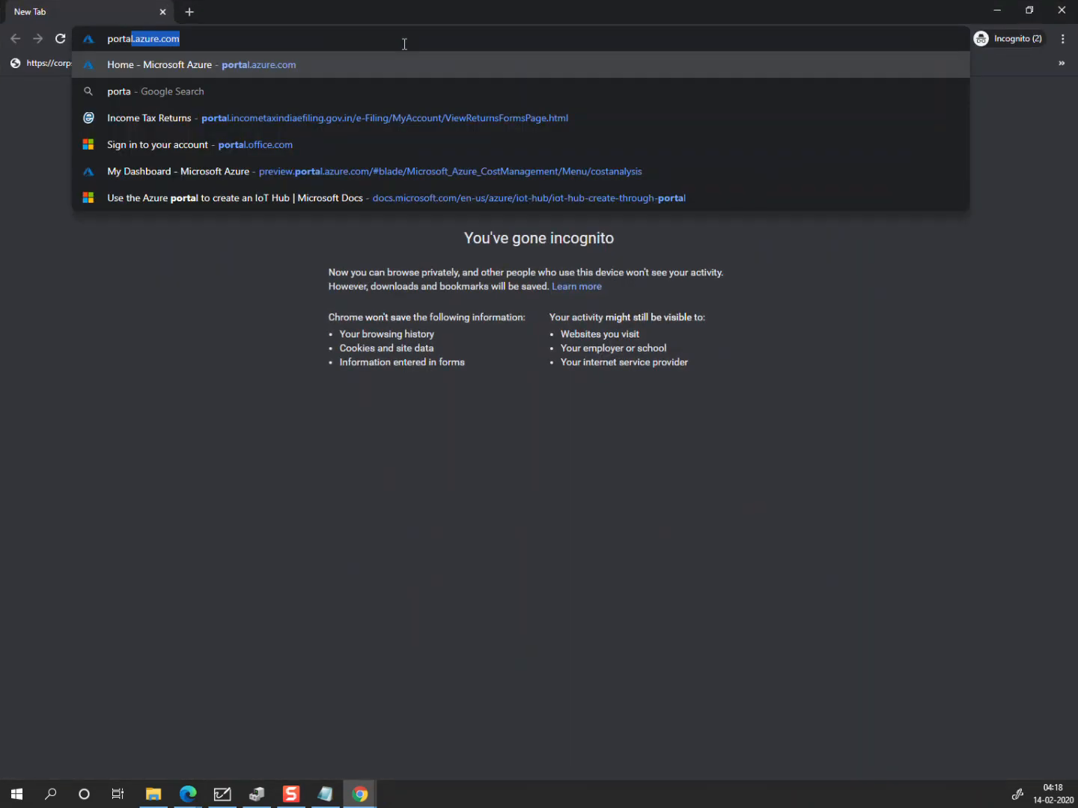
{"action": "key", "text": "Return"}
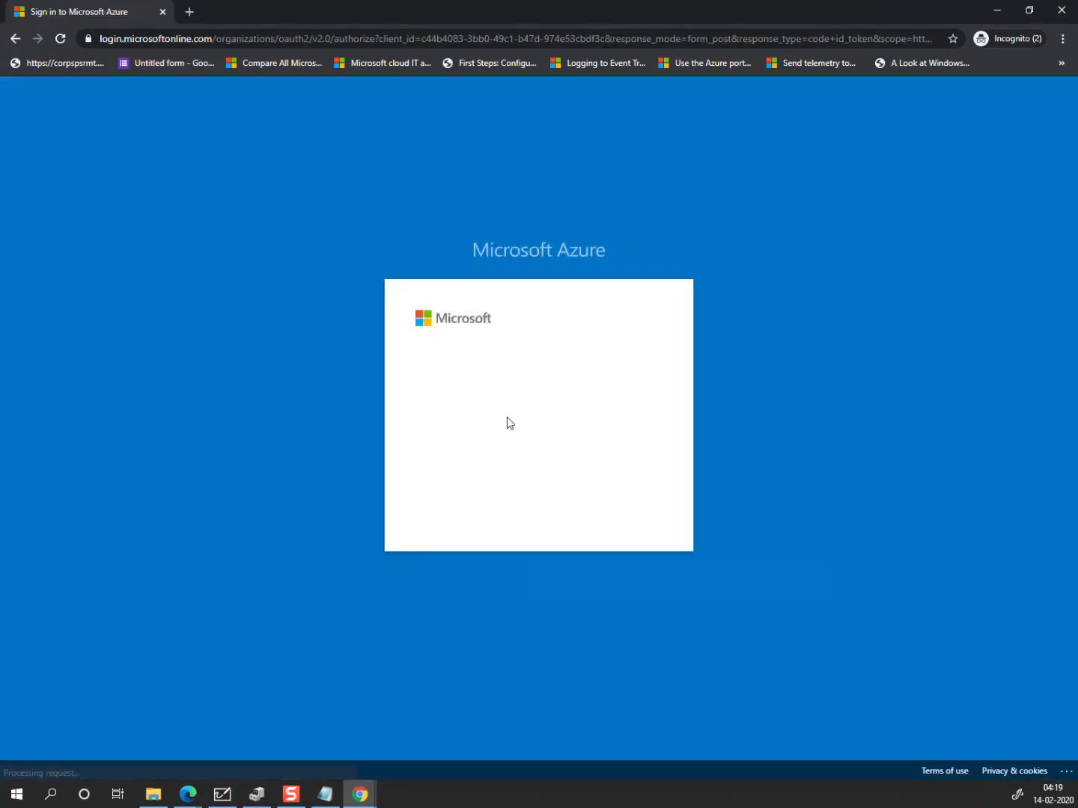
Step: Enter the federated user's full e-mail address and continue to the Adatum sign-in page
{"action": "type", "text": "abbie@"}
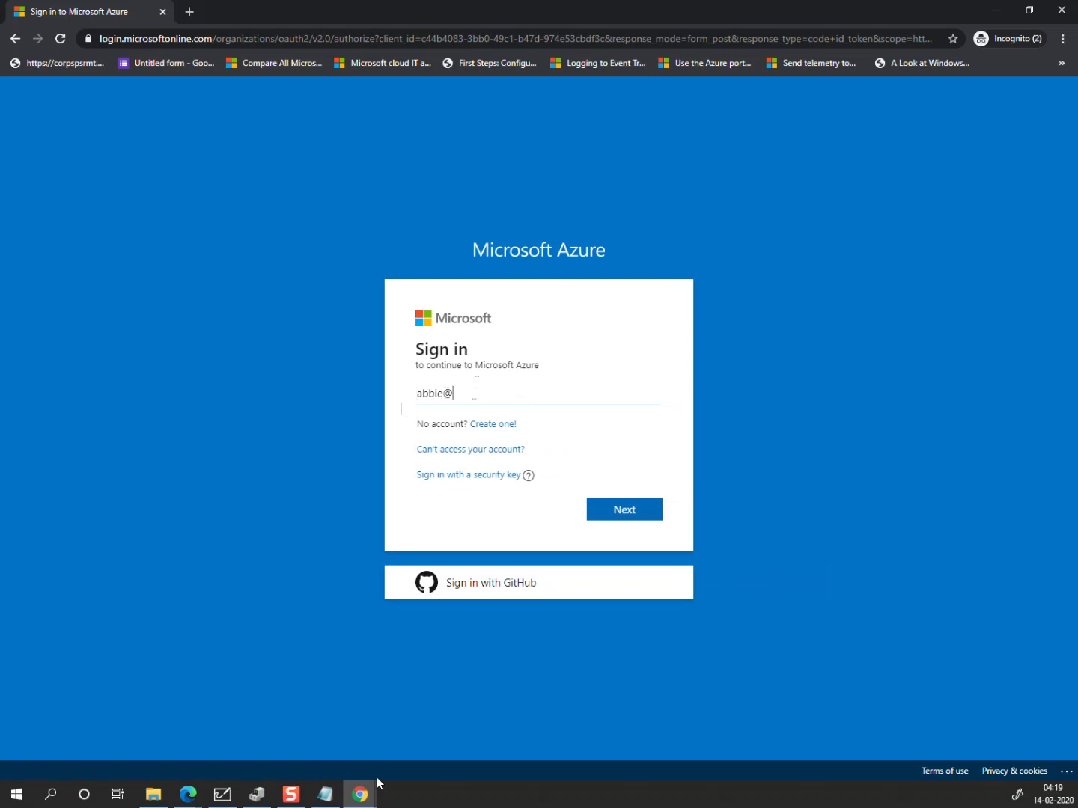
{"action": "key", "text": "ctrl+v"}
{"action": "left_click", "coordinate": [629, 511]}
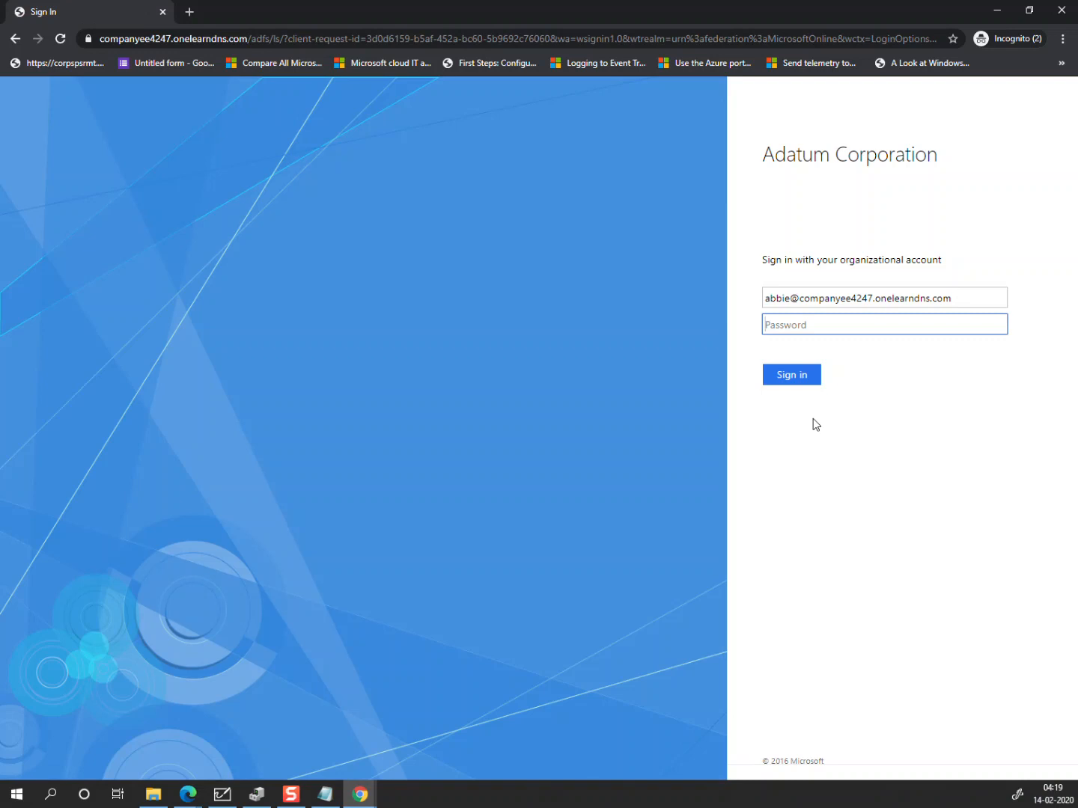
Step: Enter the account password, decline Stay signed in, and close the Azure Advisor popup
{"action": "type", "text": "Pa55w.rd"}
{"action": "key", "text": "Return"}
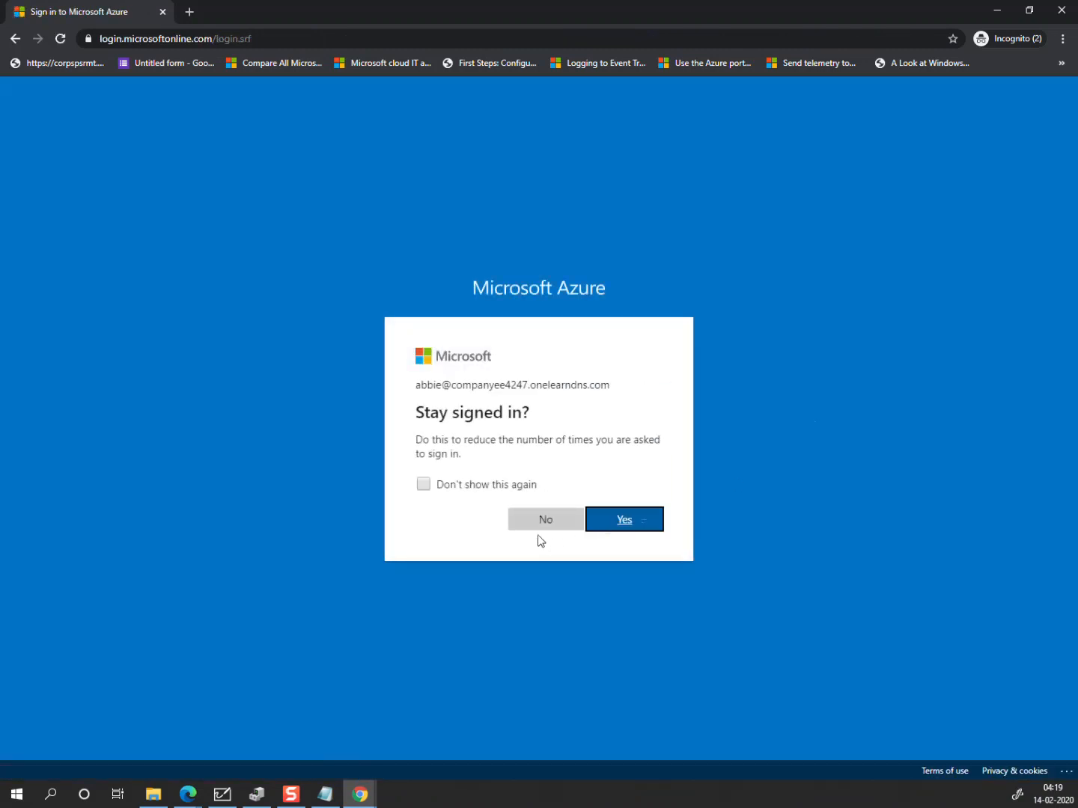
{"action": "left_click", "coordinate": [542, 520]}
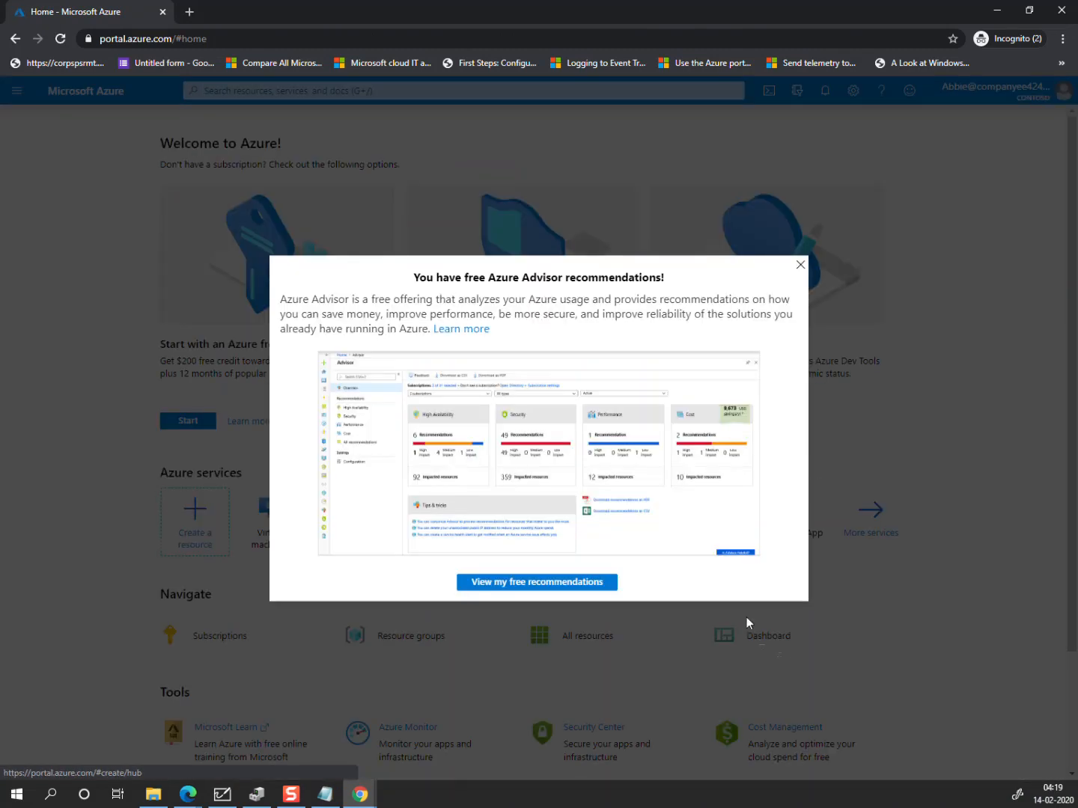
{"action": "left_click", "coordinate": [800, 265]}
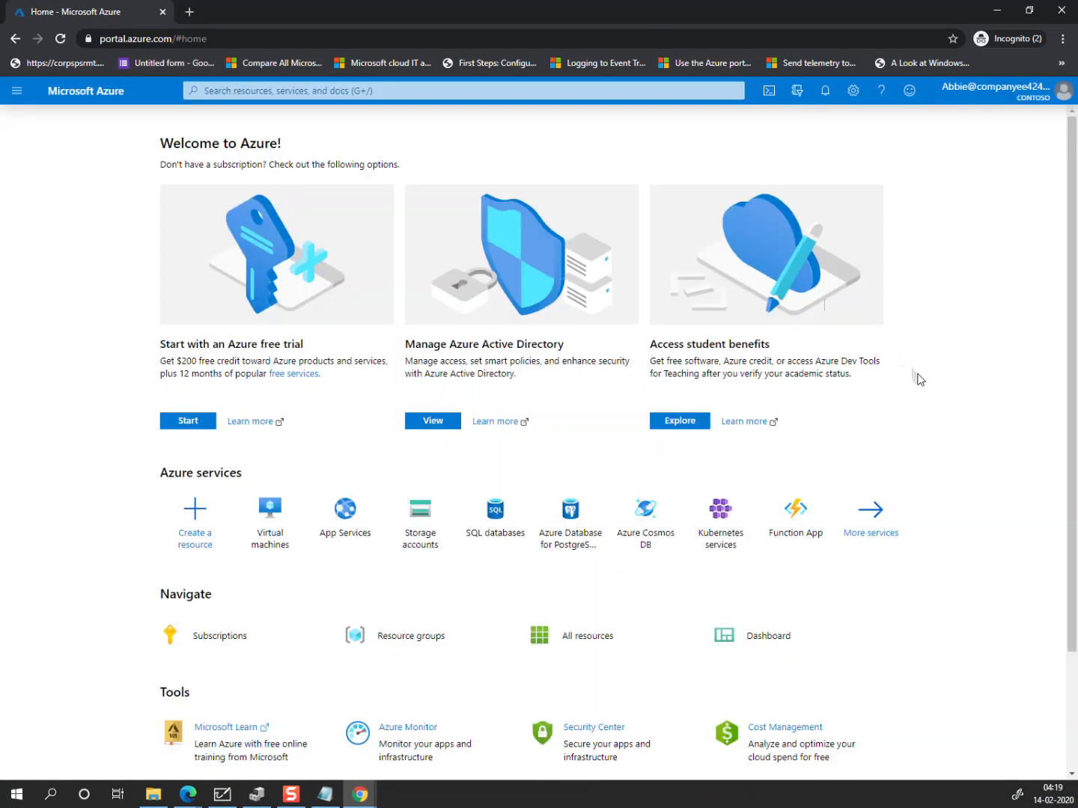